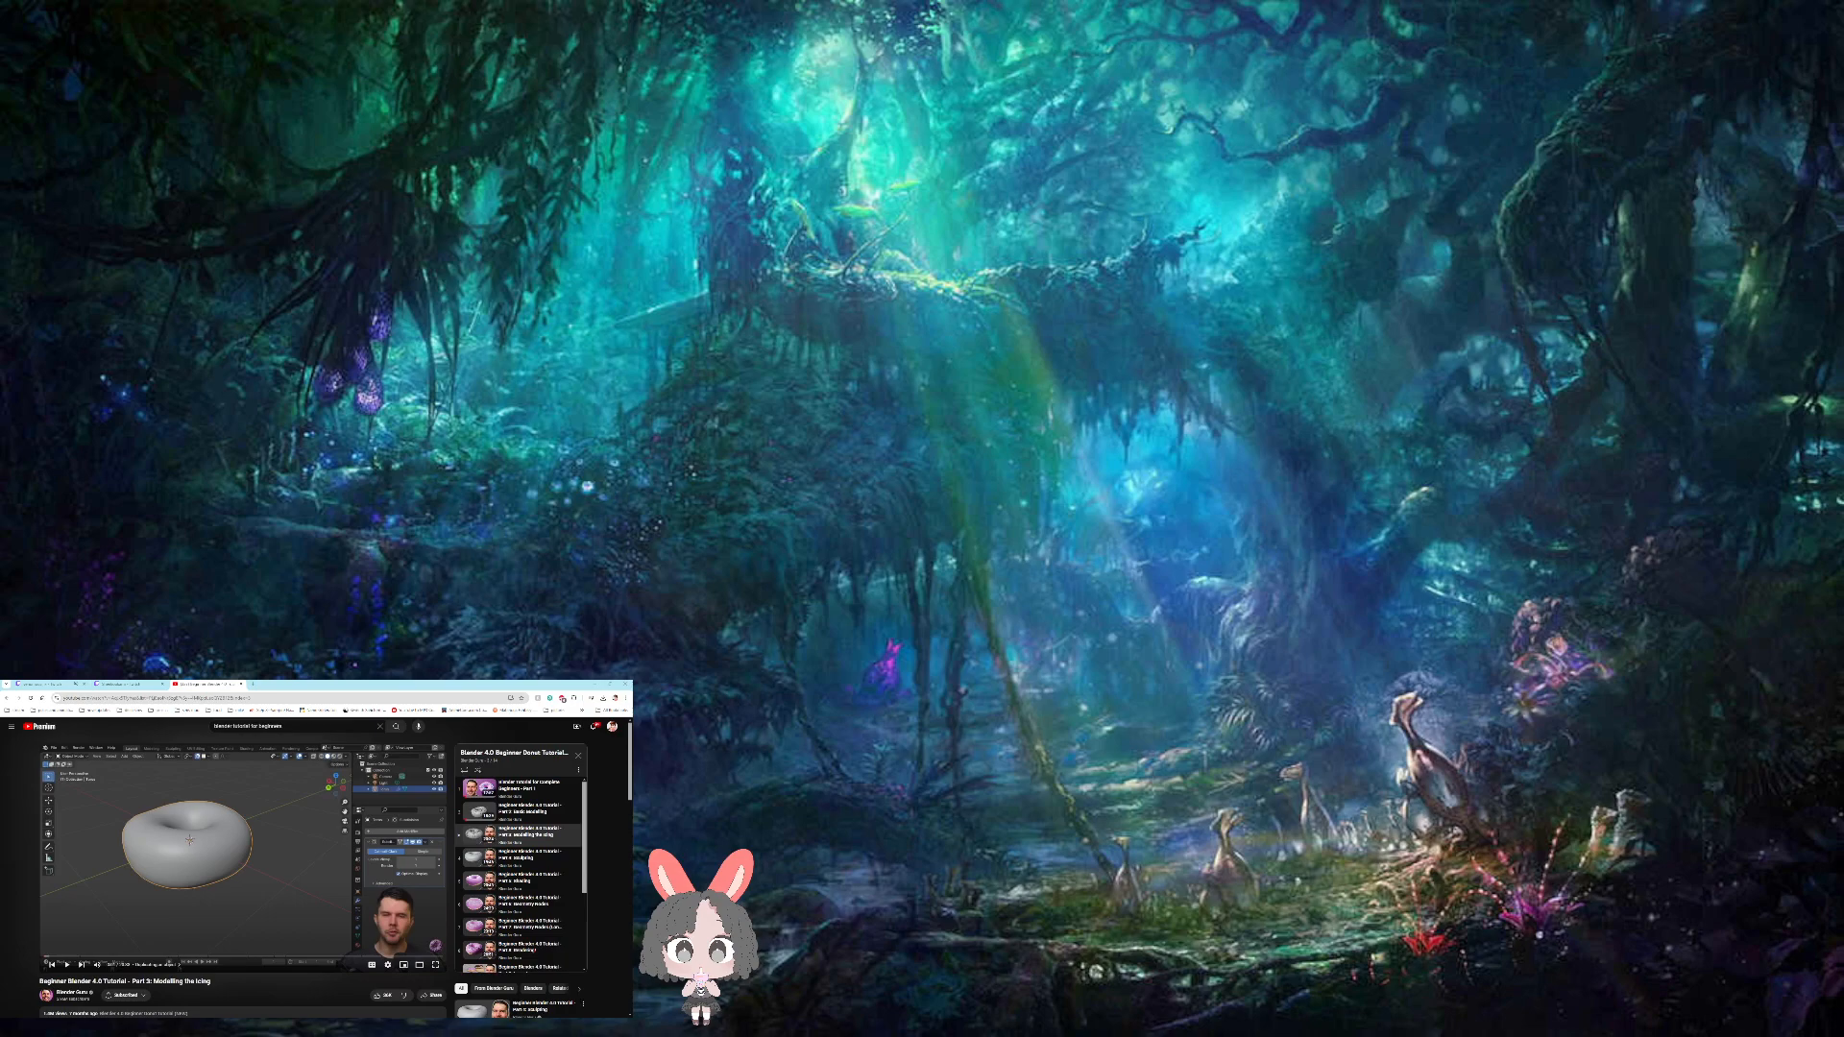
- Try to recover the last session and start a new Video Editing file
drag(384, 685, 318, 730)
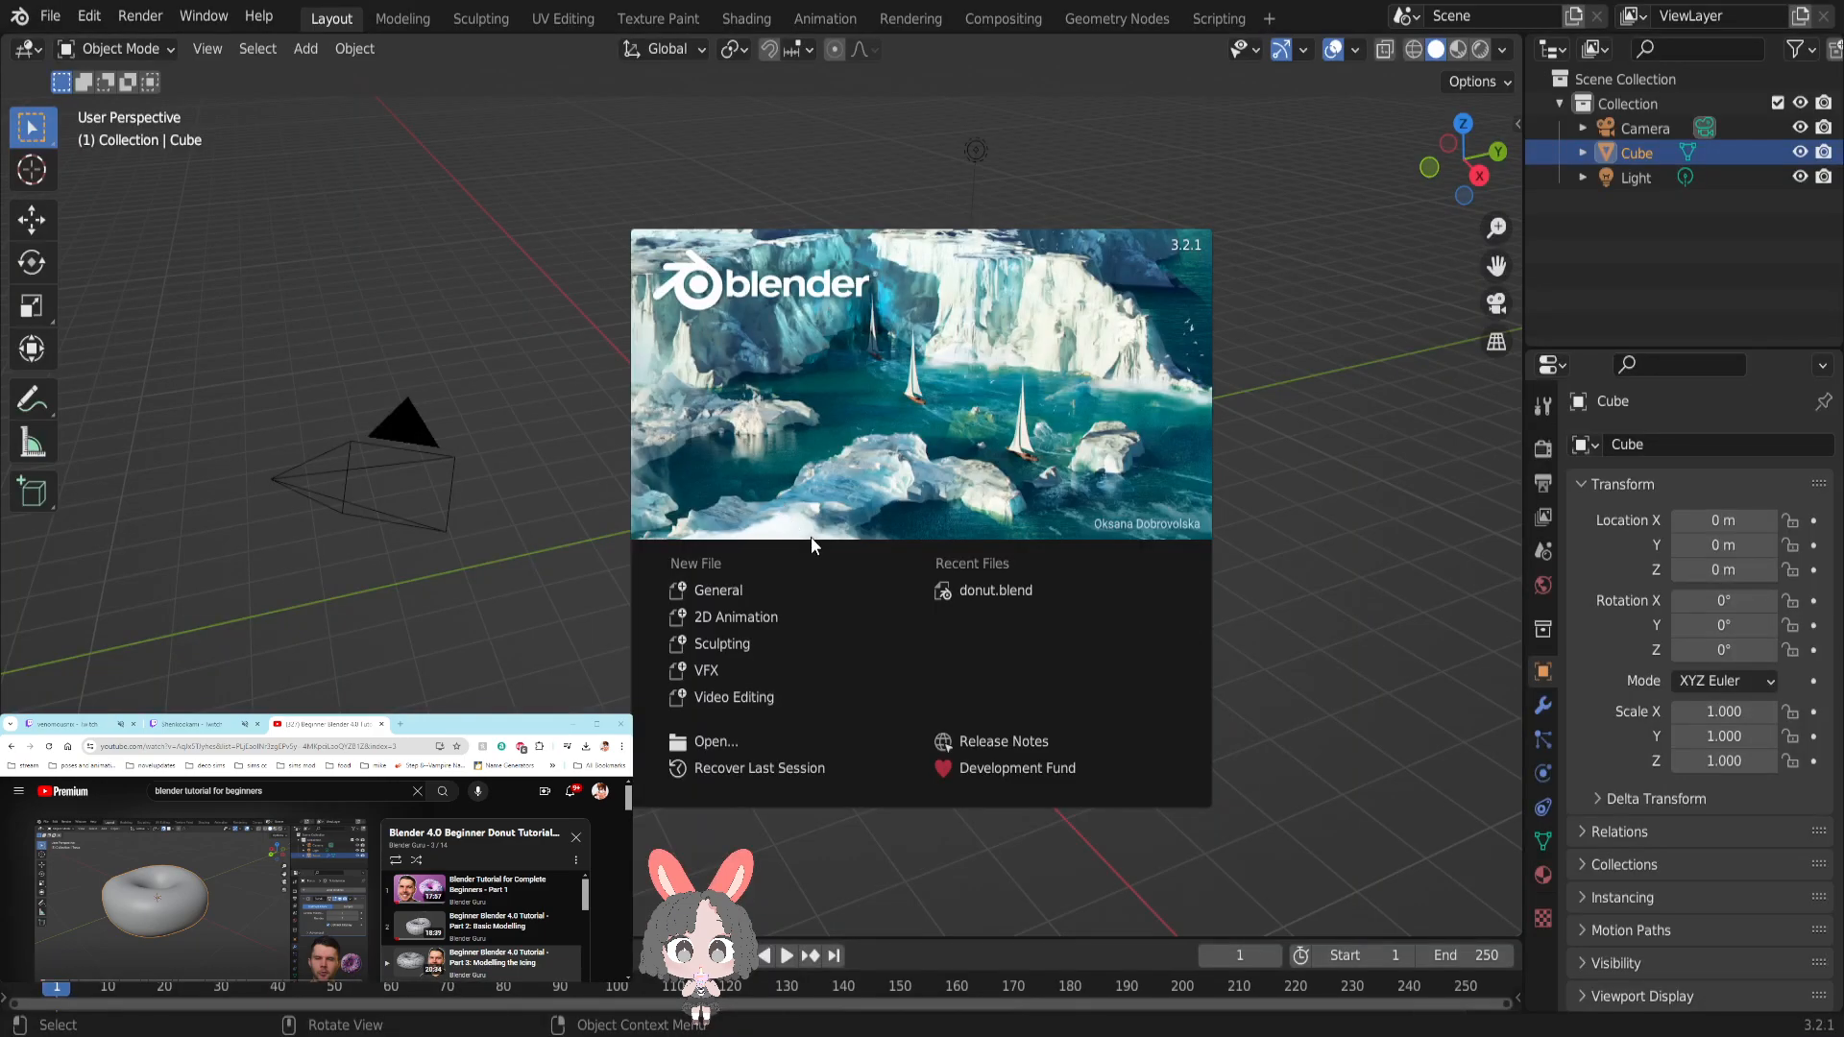
click(748, 783)
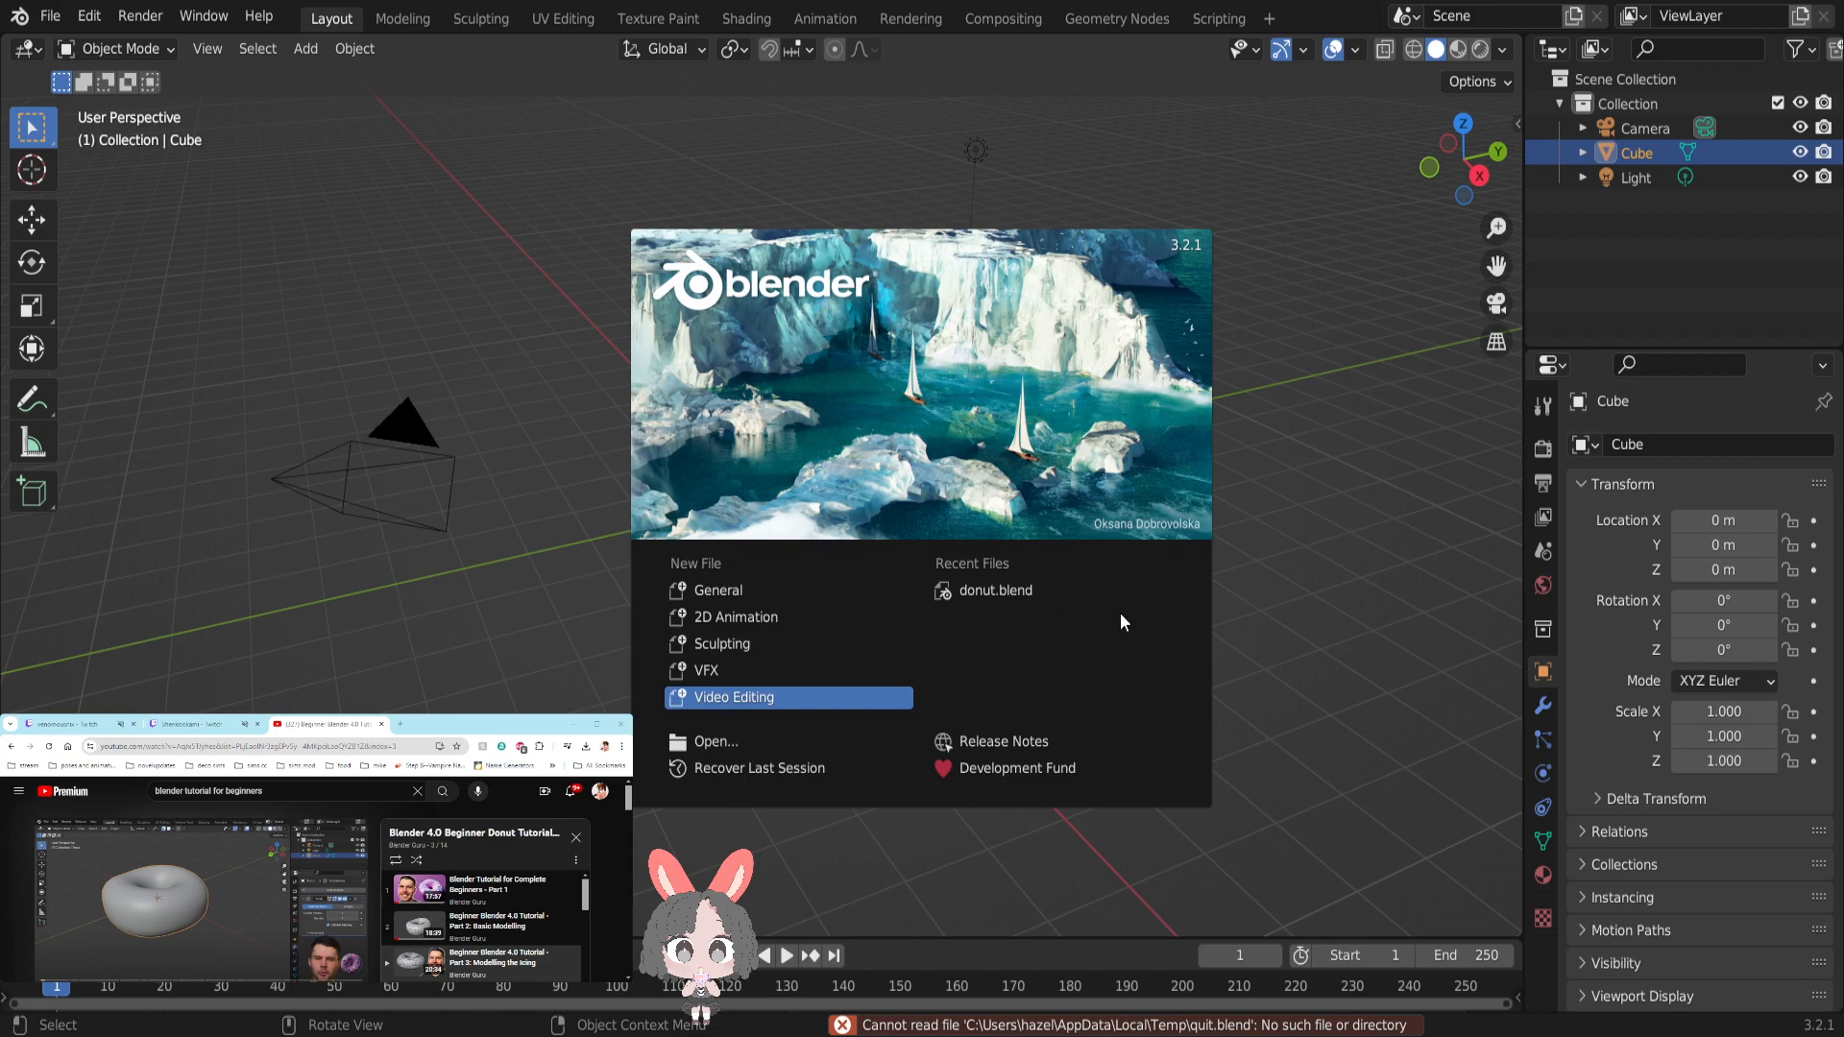
key(Return)
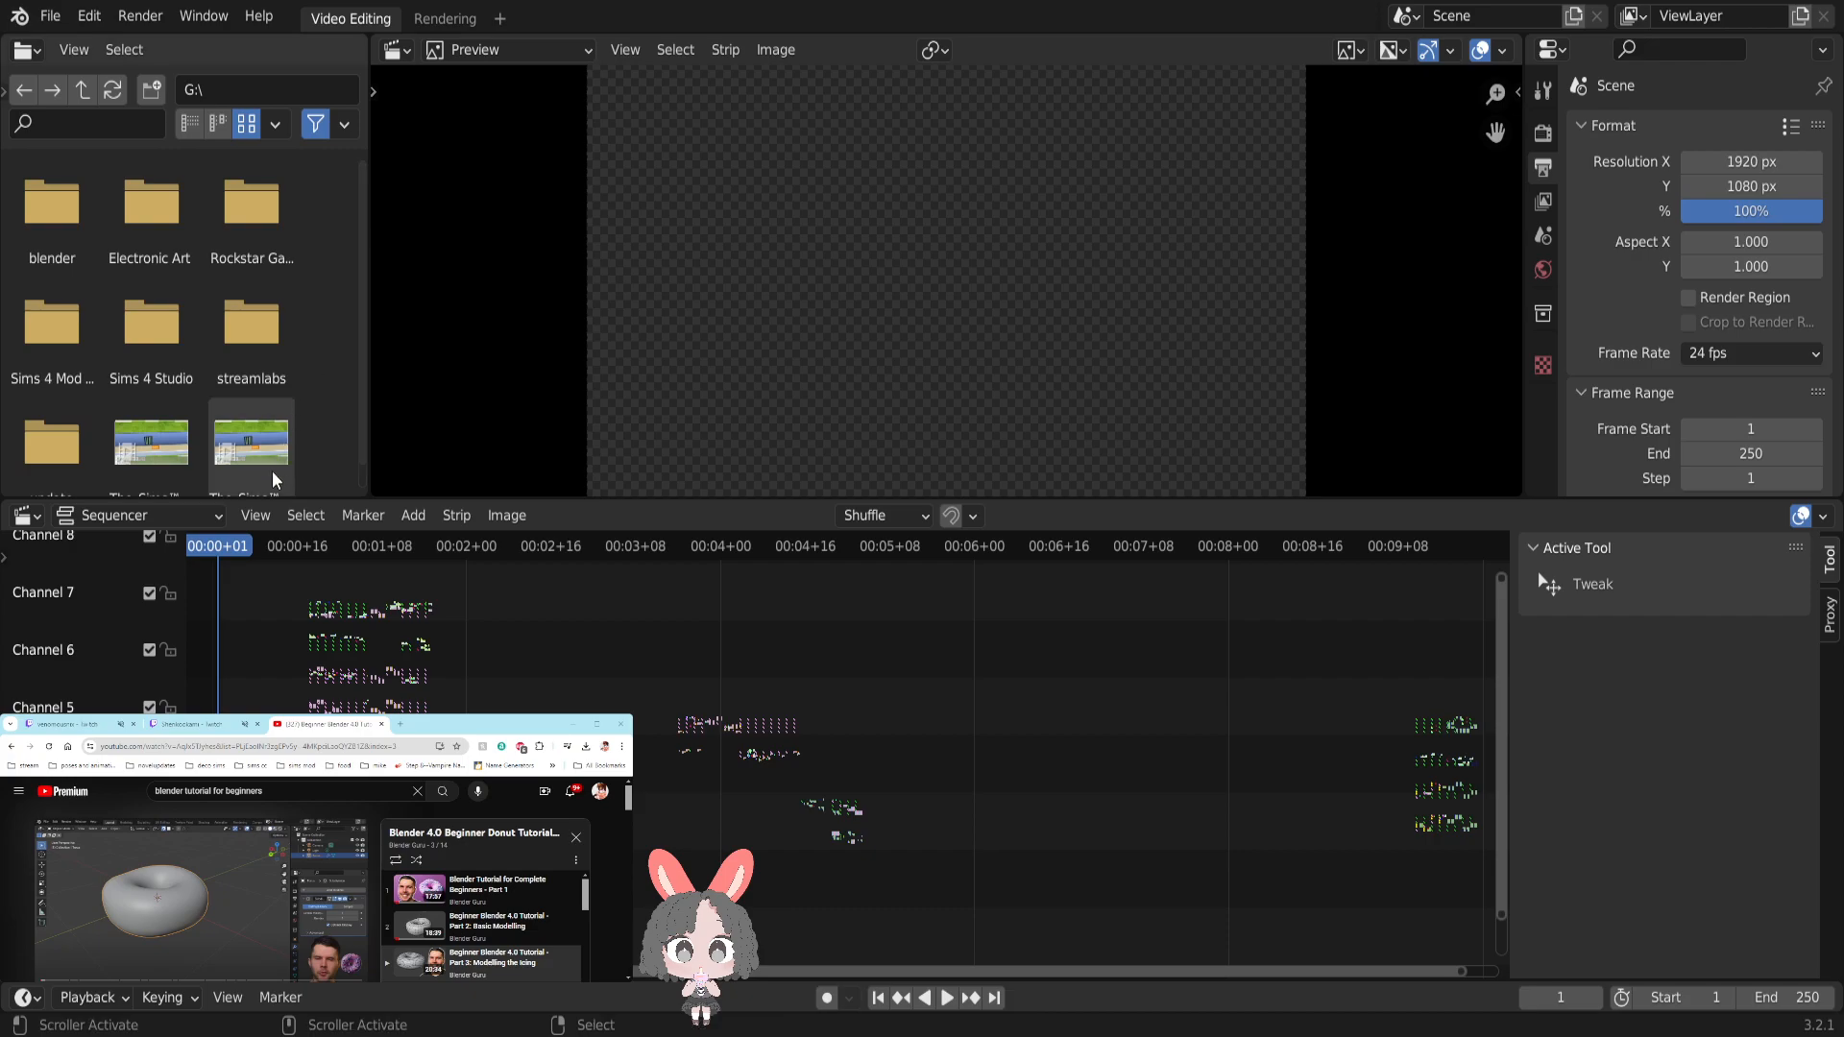
- Try to open the recent file donut.blend, discarding the changes in the untitled file
click(40, 17)
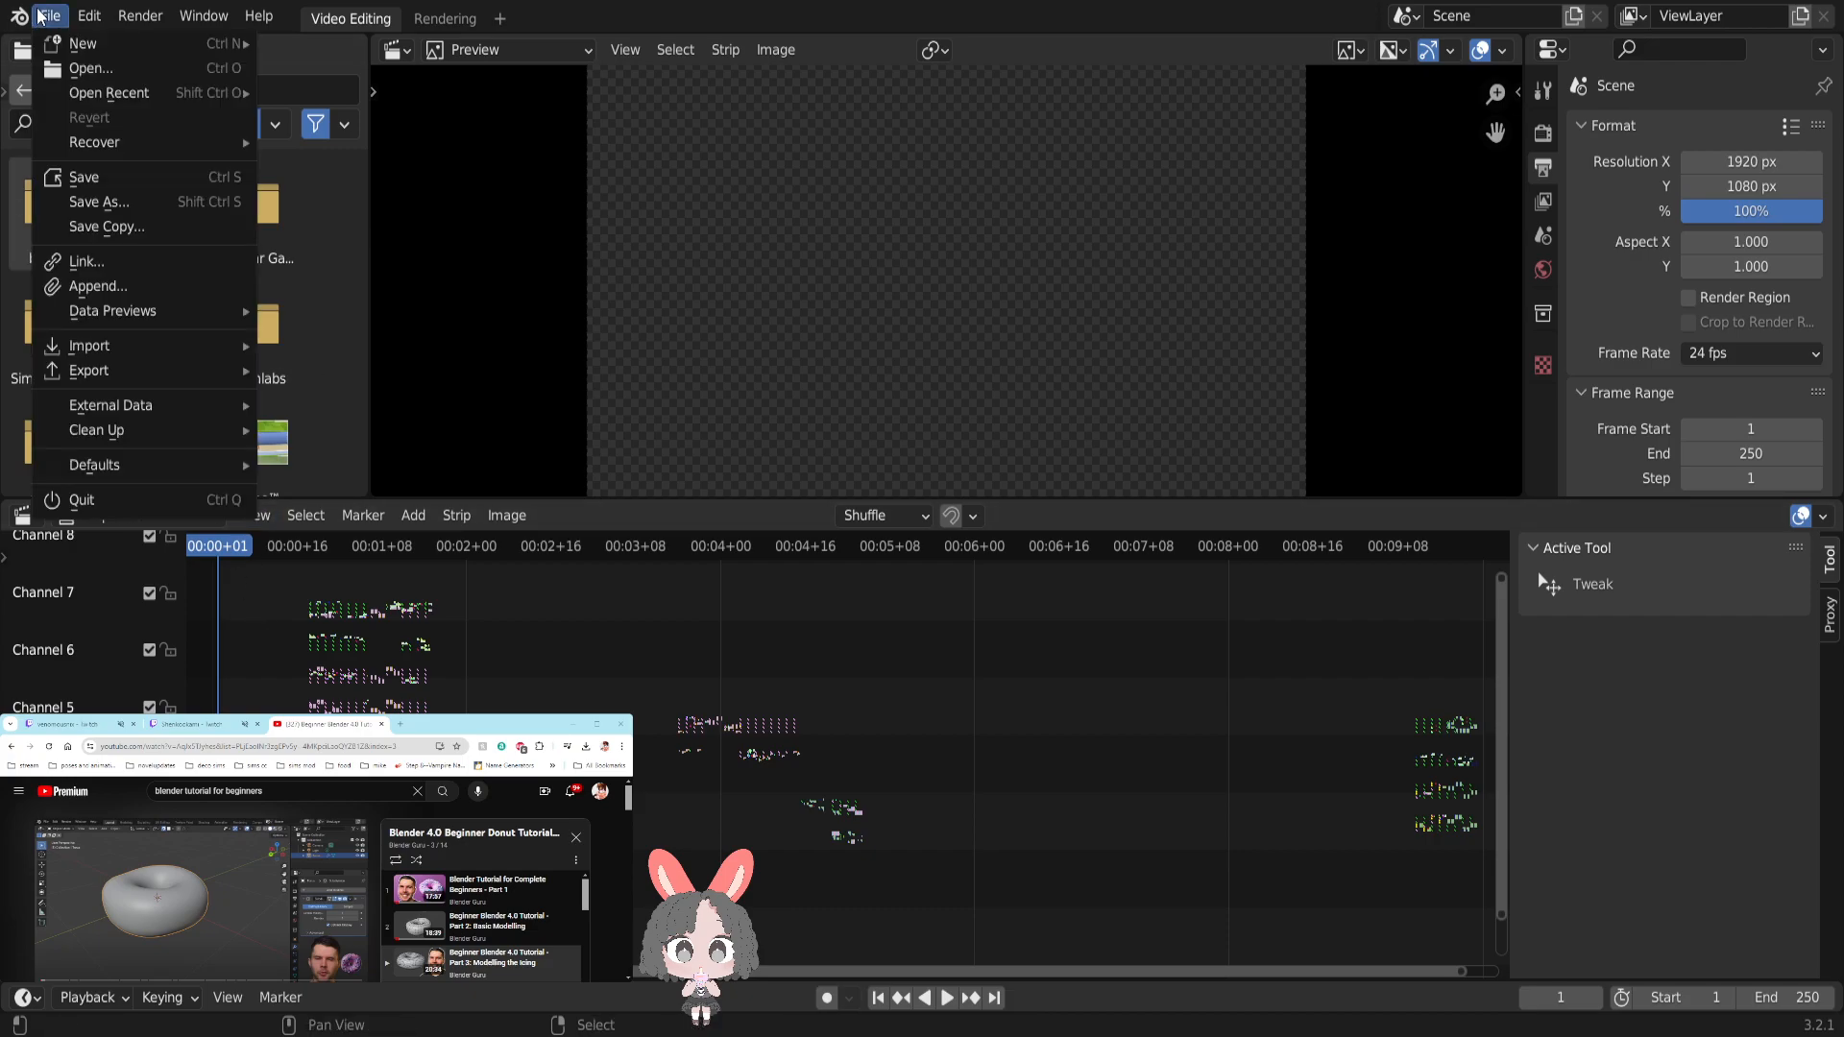
mouse_move(114, 93)
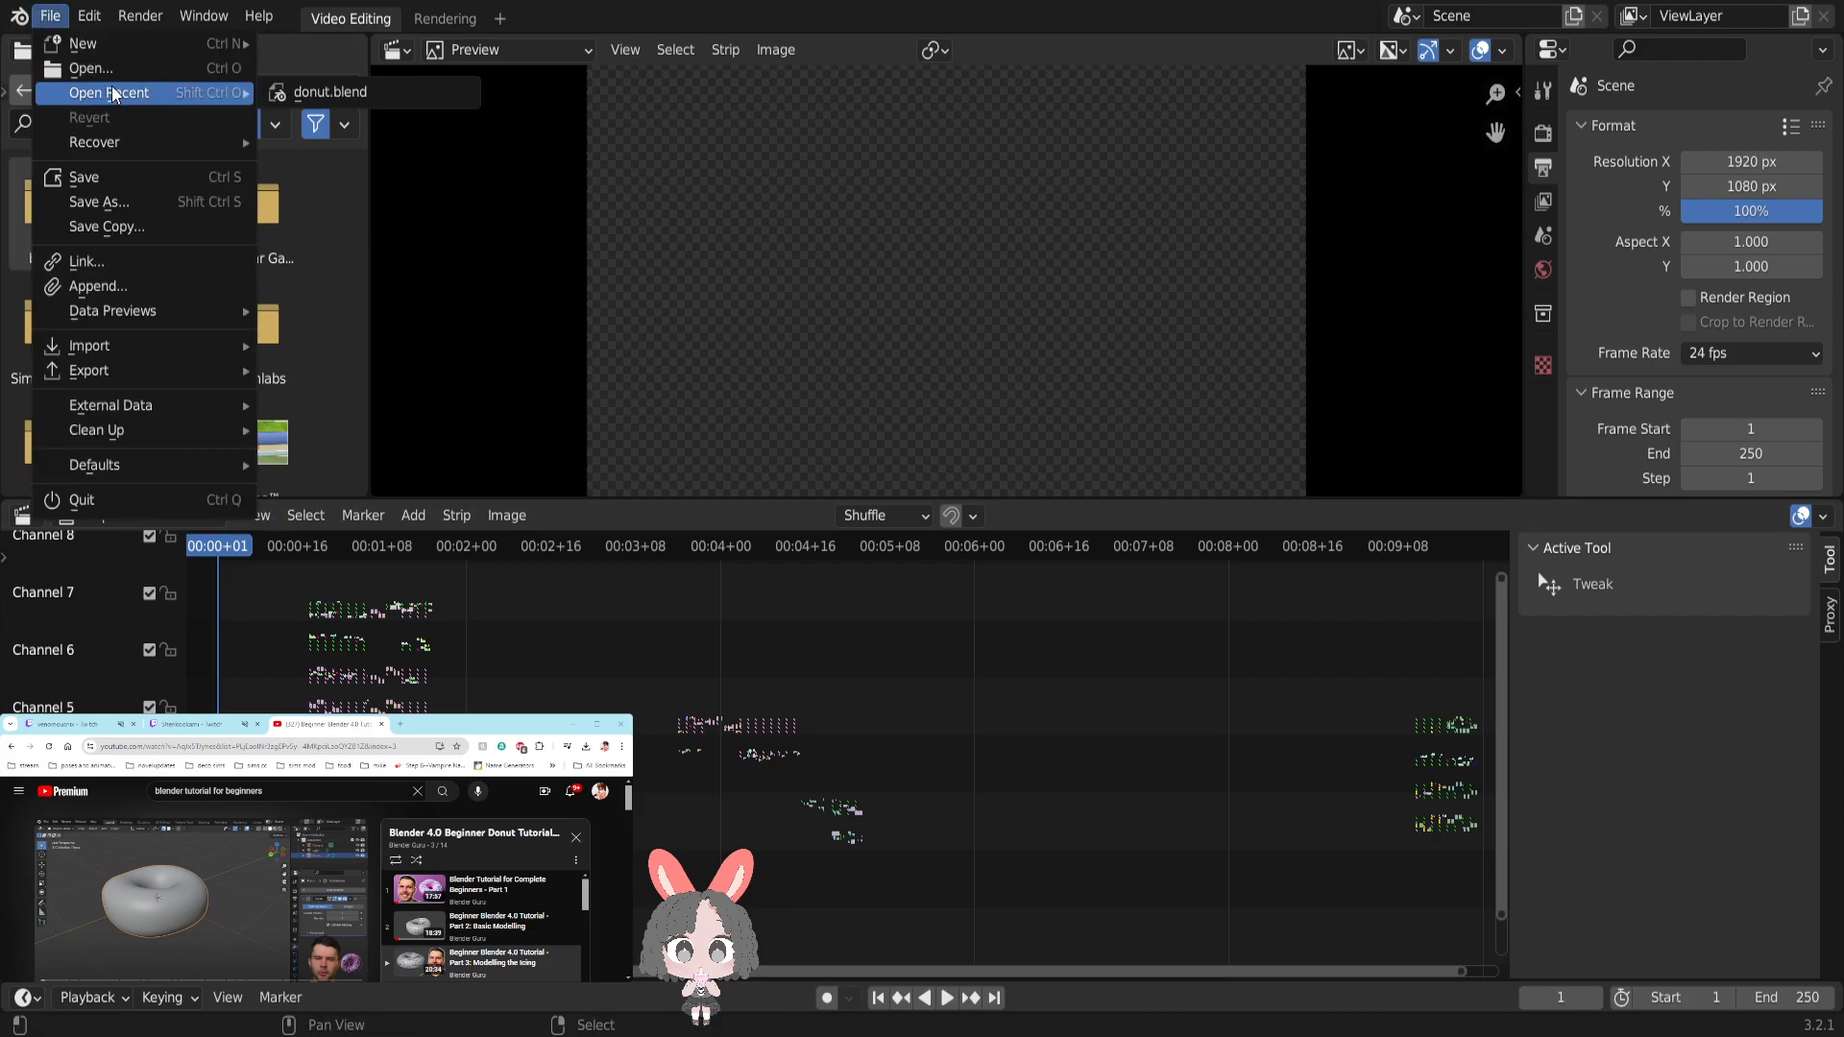
click(327, 91)
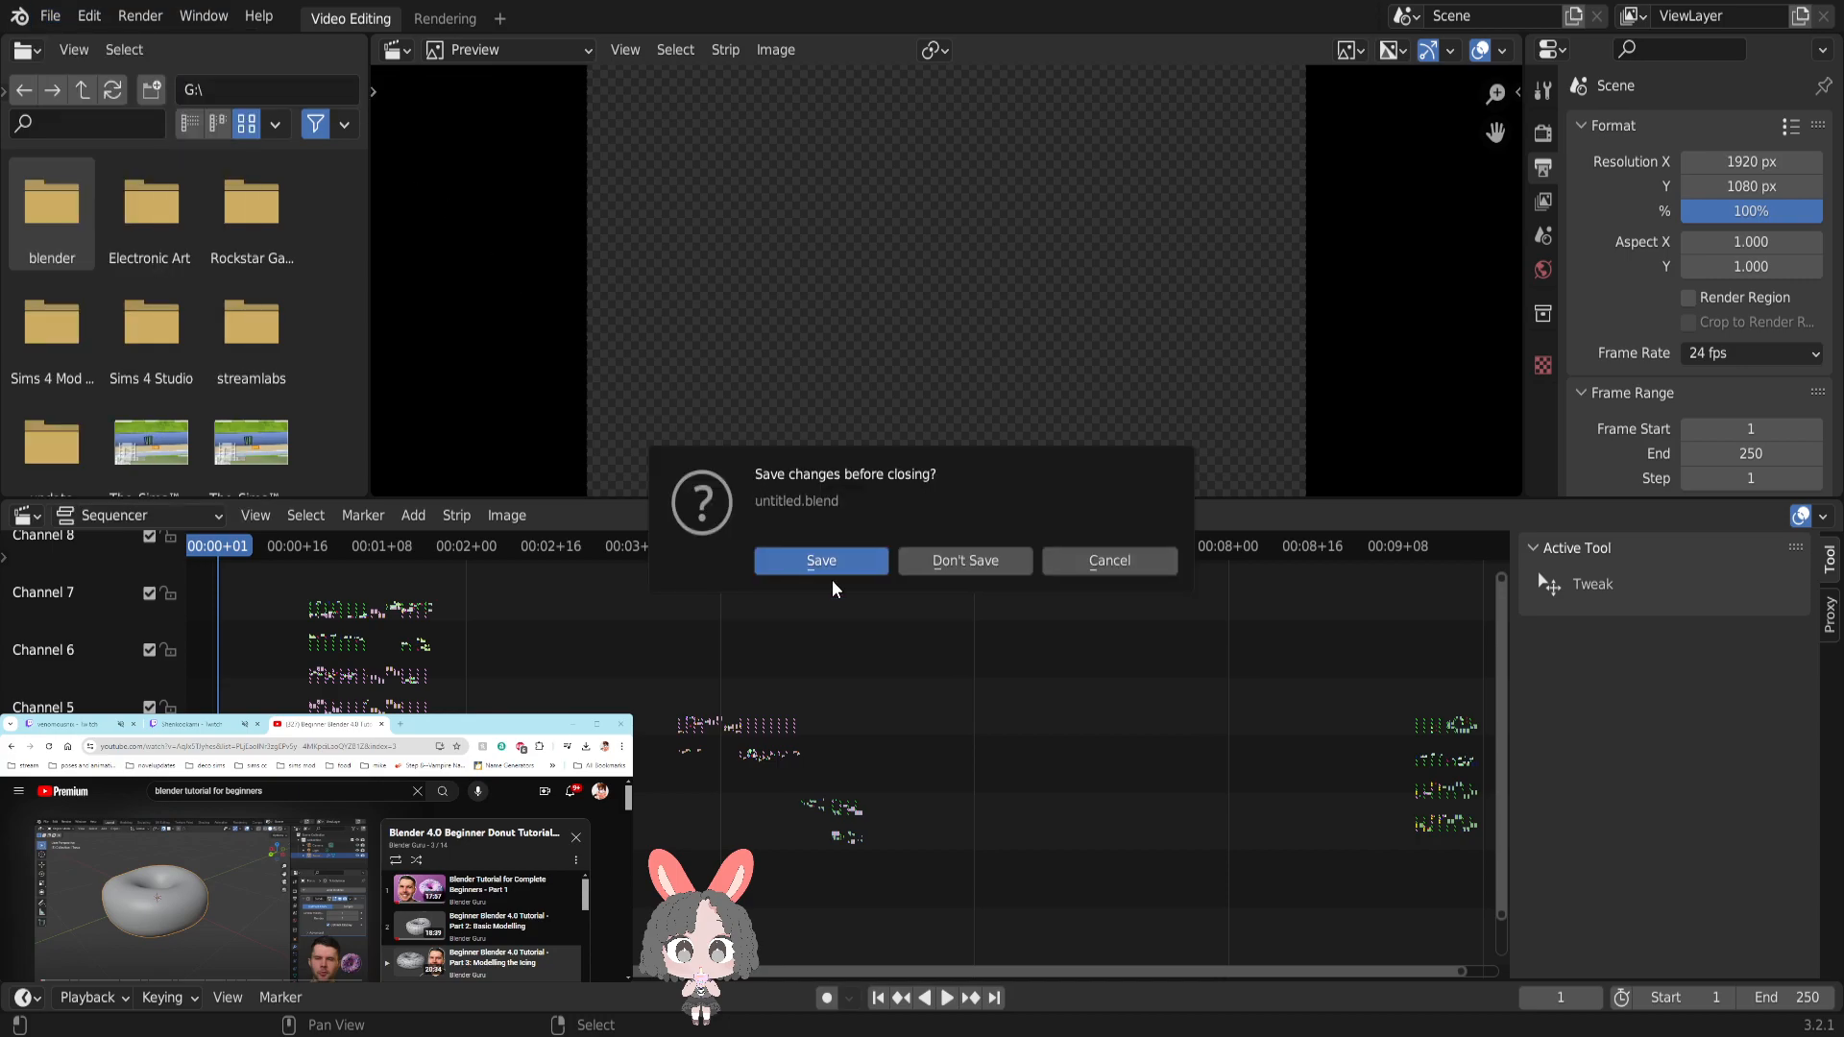
click(942, 560)
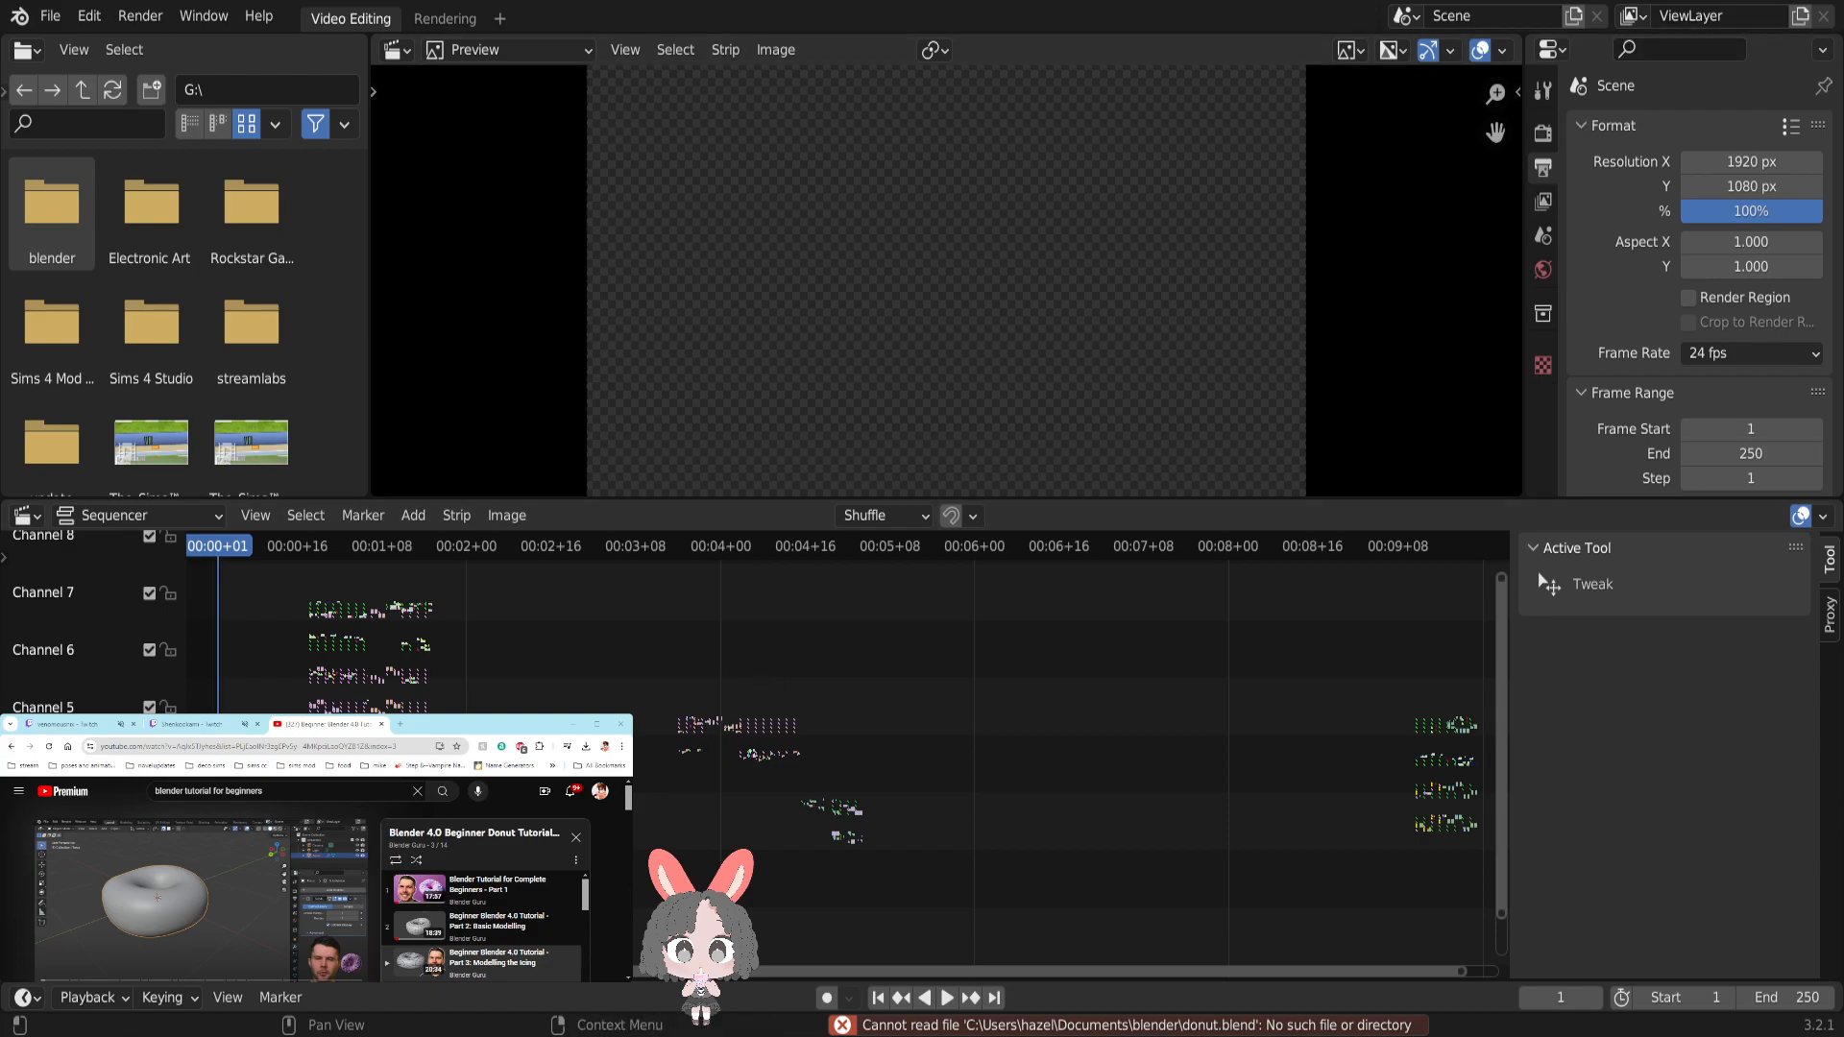
- Close the untitled file without saving, restart the program and open the existing donut model from disk
key(alt+F4)
click(999, 556)
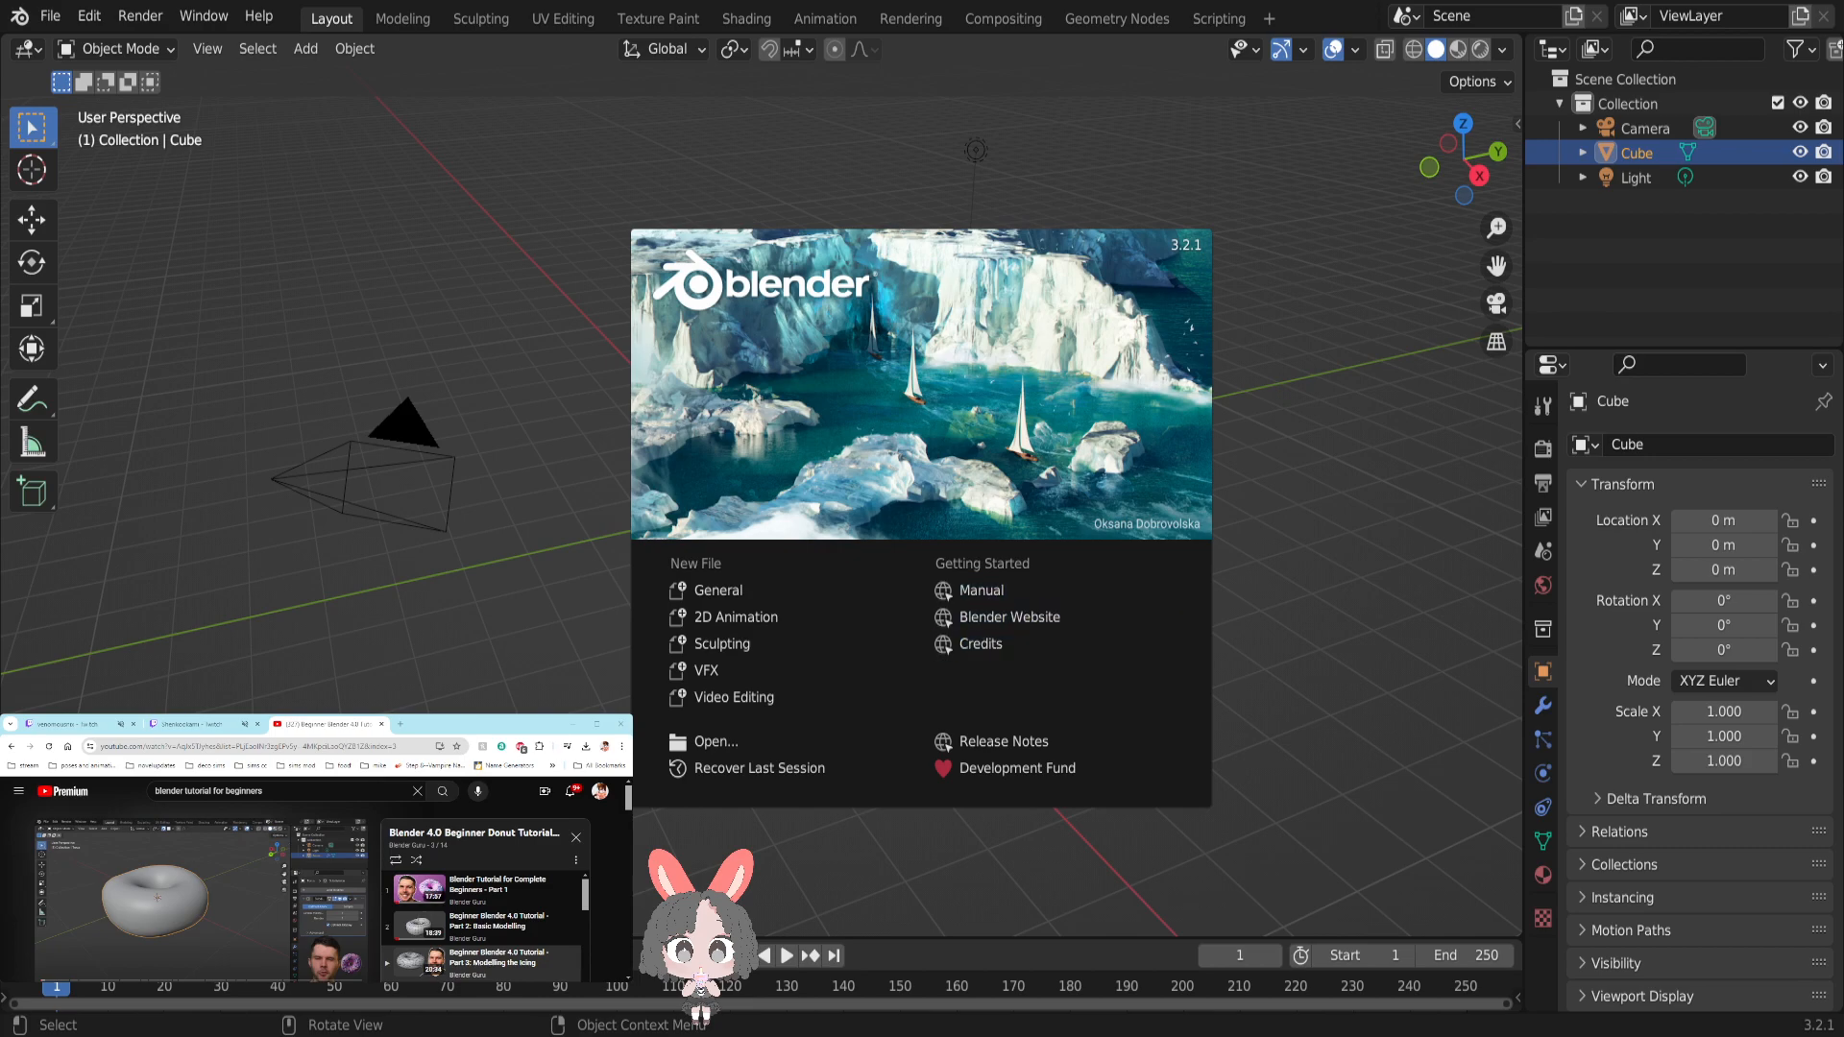
click(724, 751)
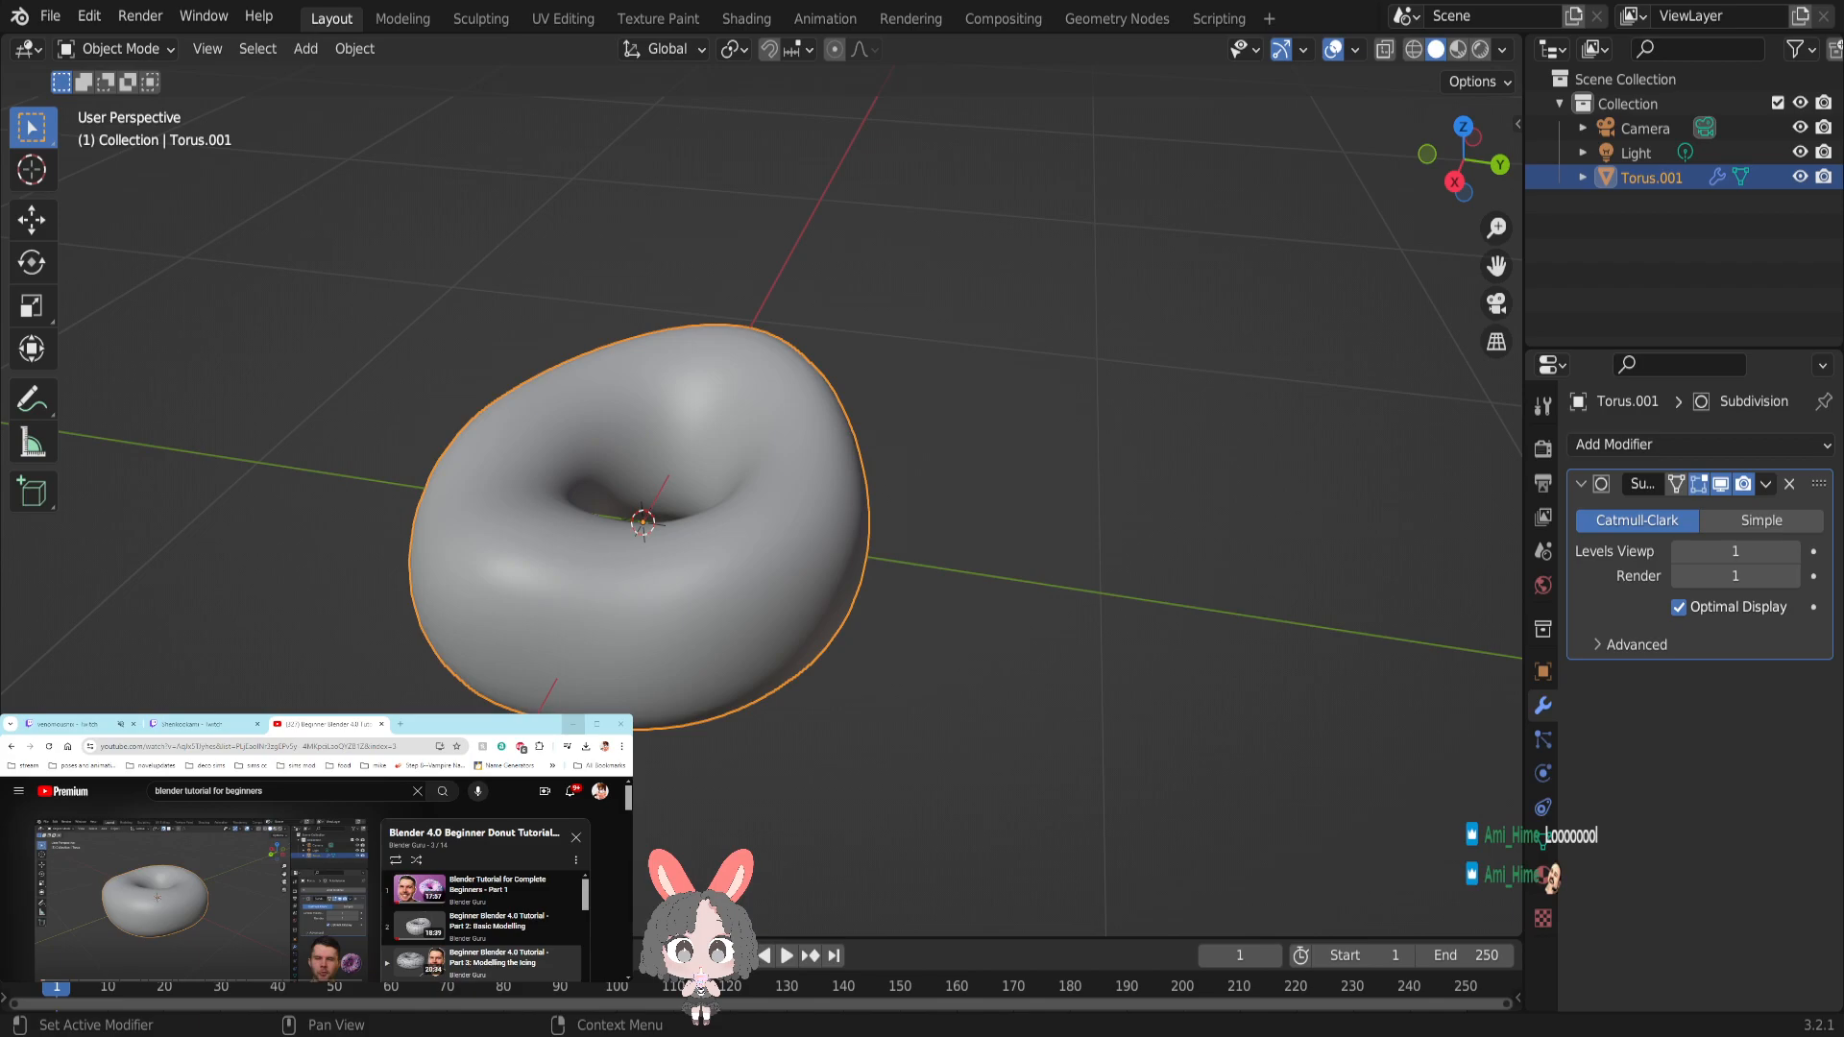
- Switch to the browser, enlarge its window and play the "Part 3: Modelling the Icing" tutorial video full screen
click(596, 724)
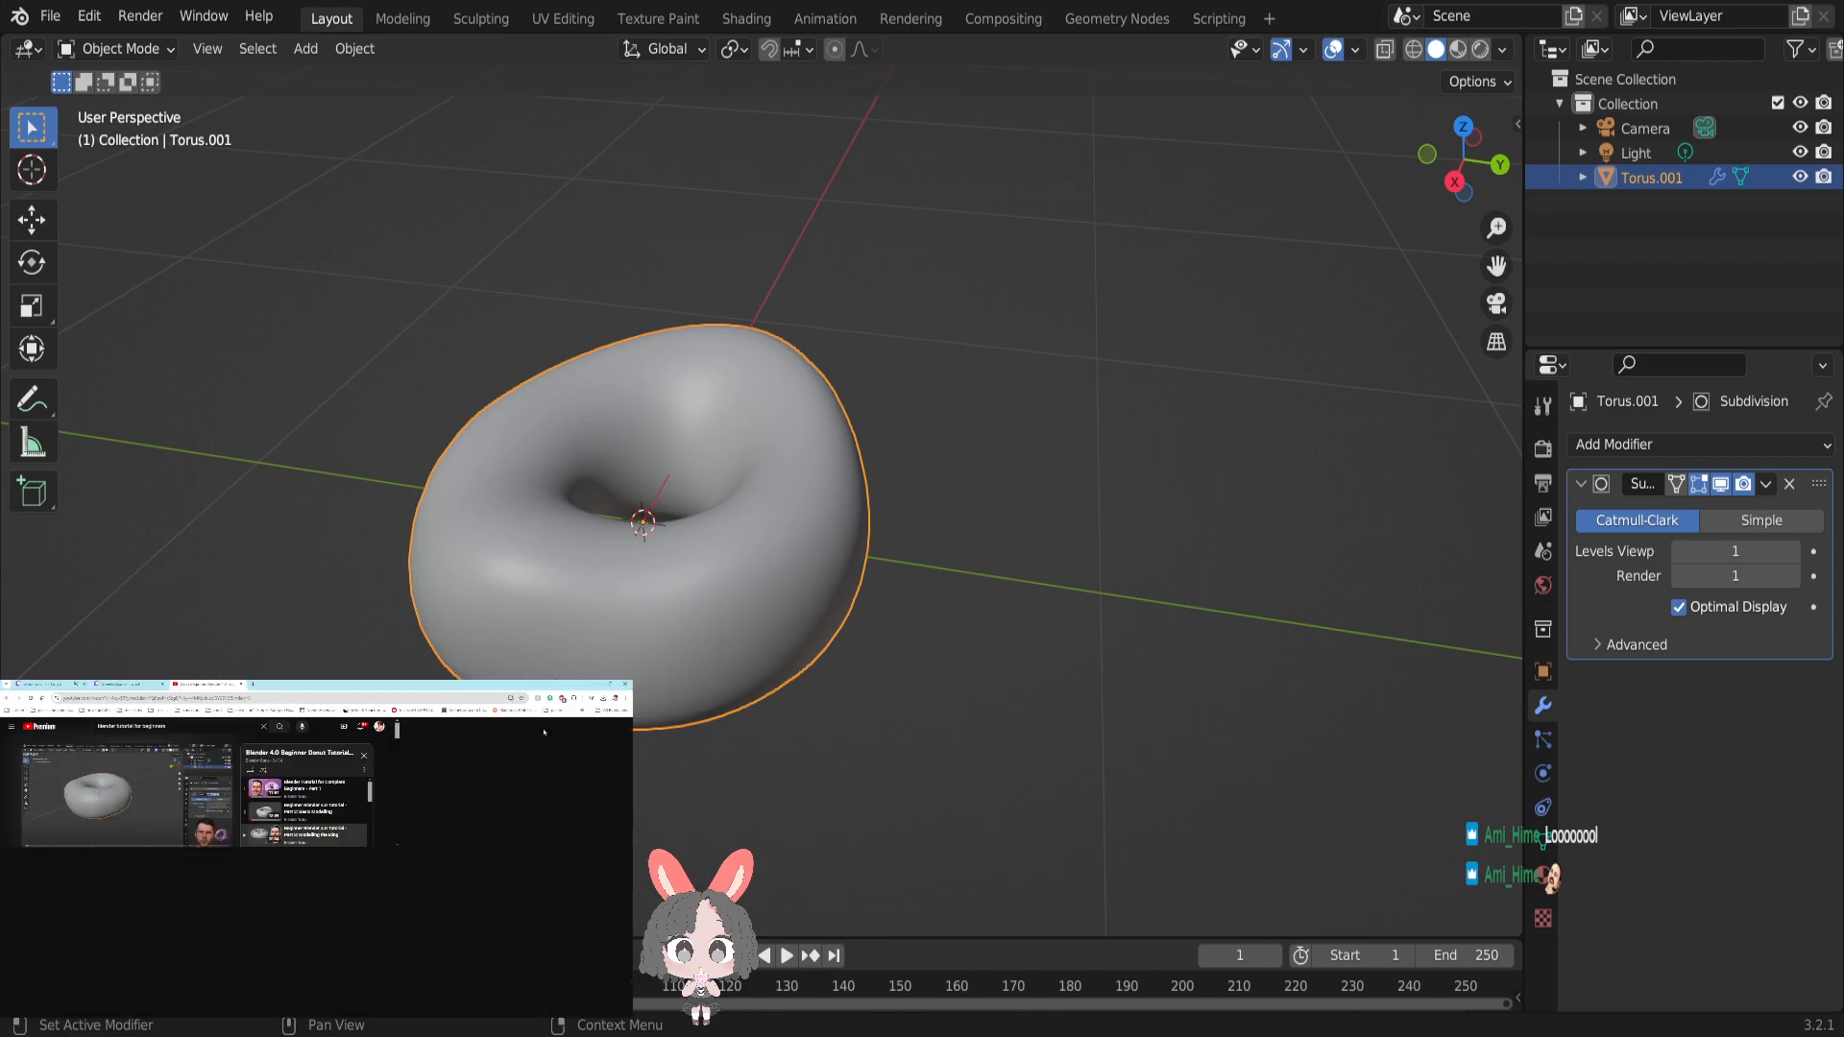
click(436, 966)
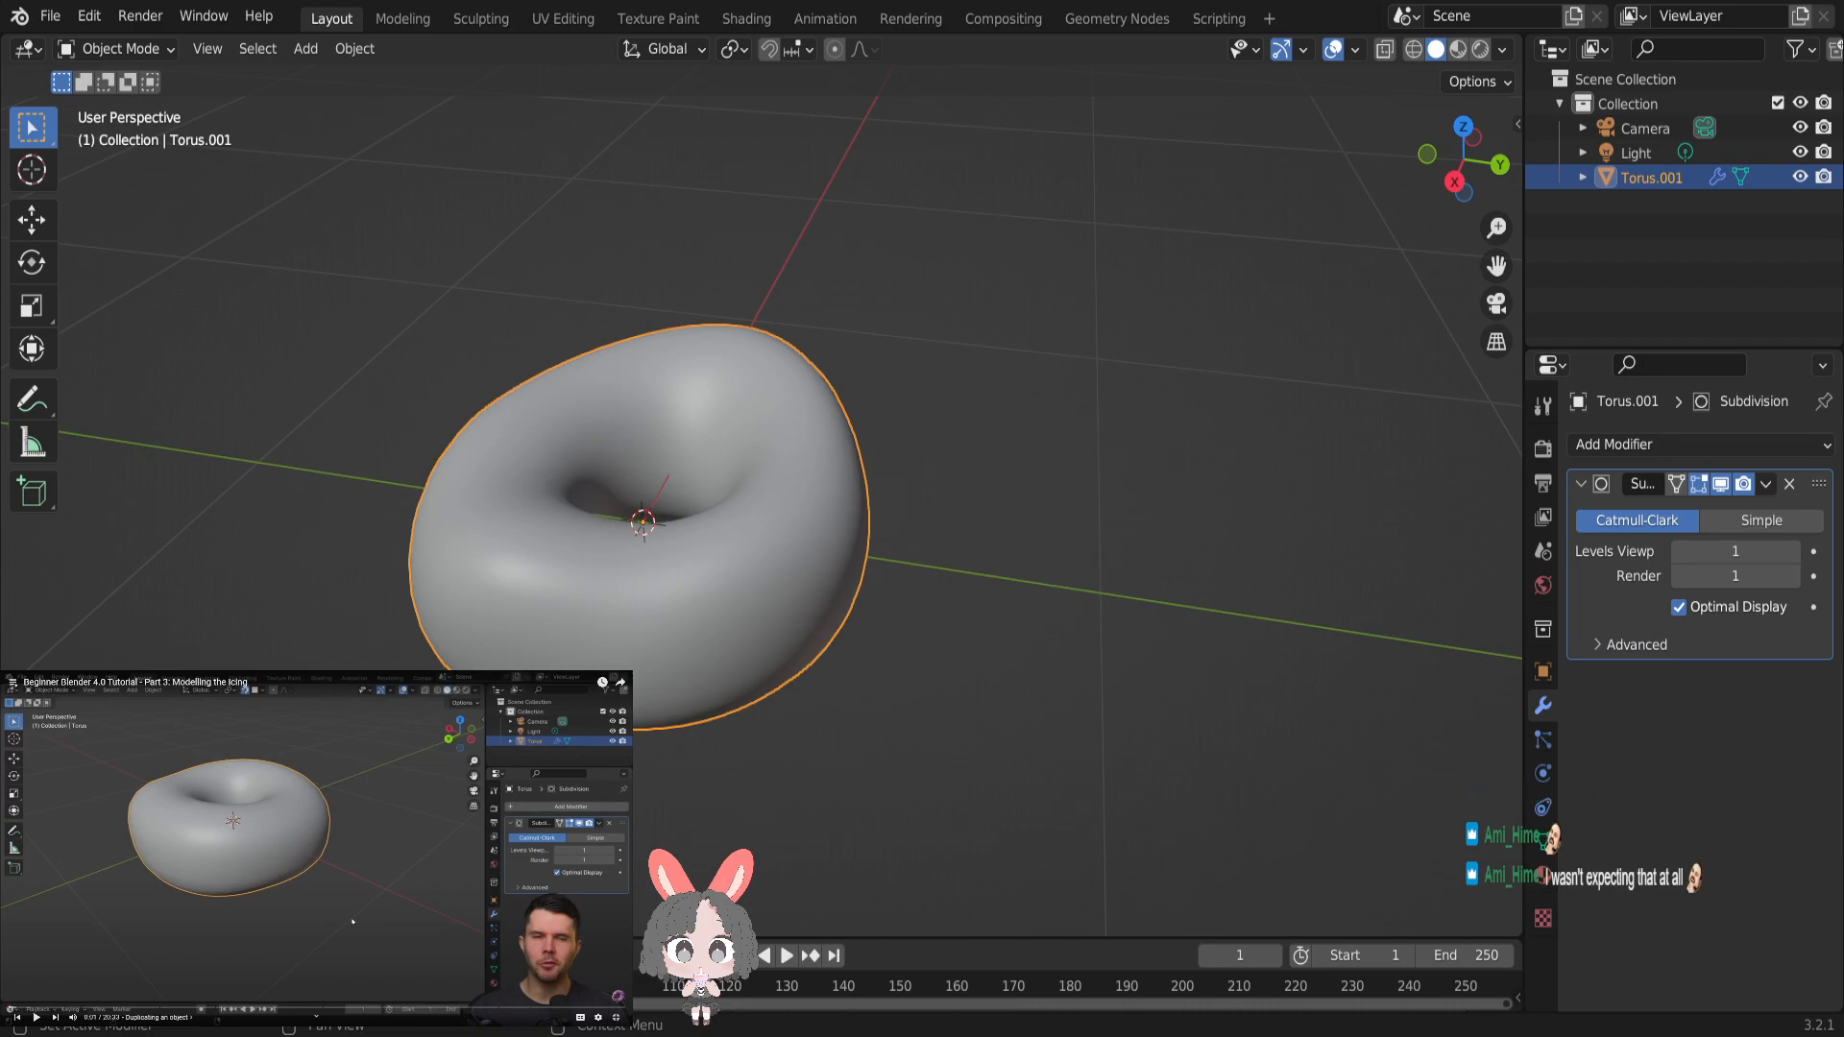
key(Escape)
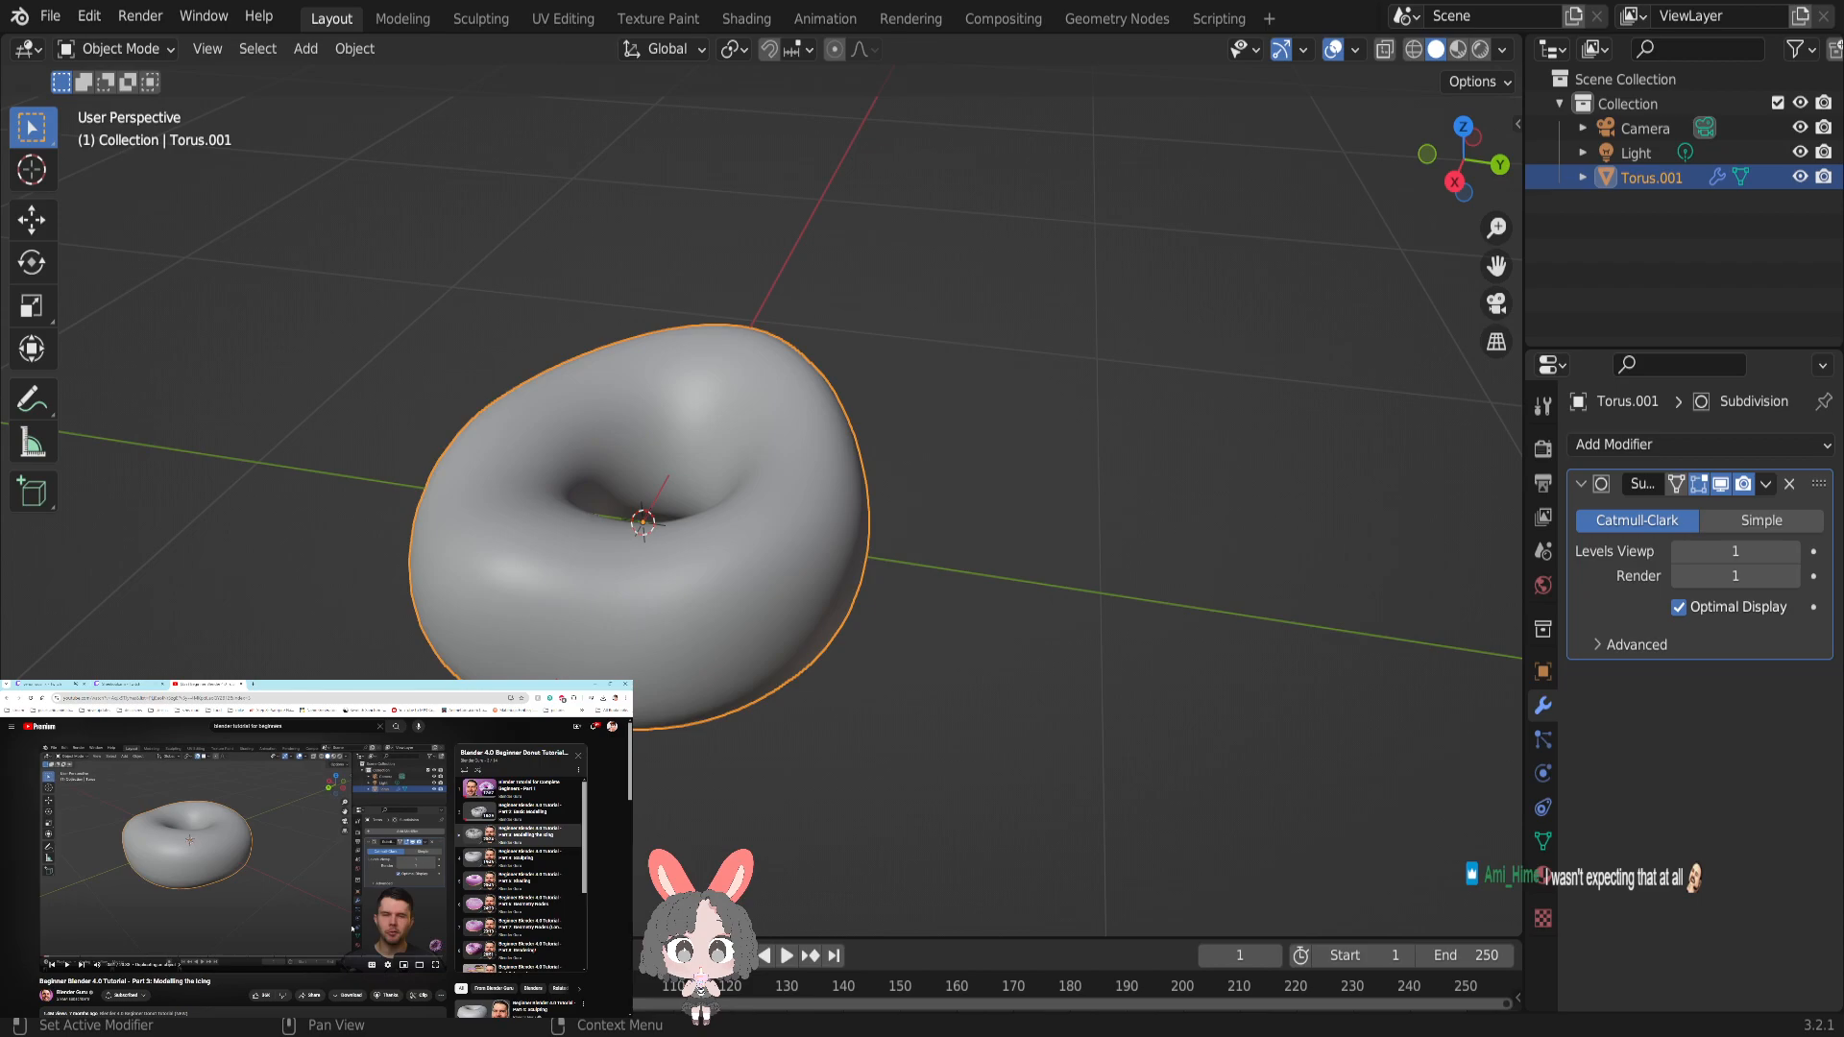
scroll(519, 874, down, 5)
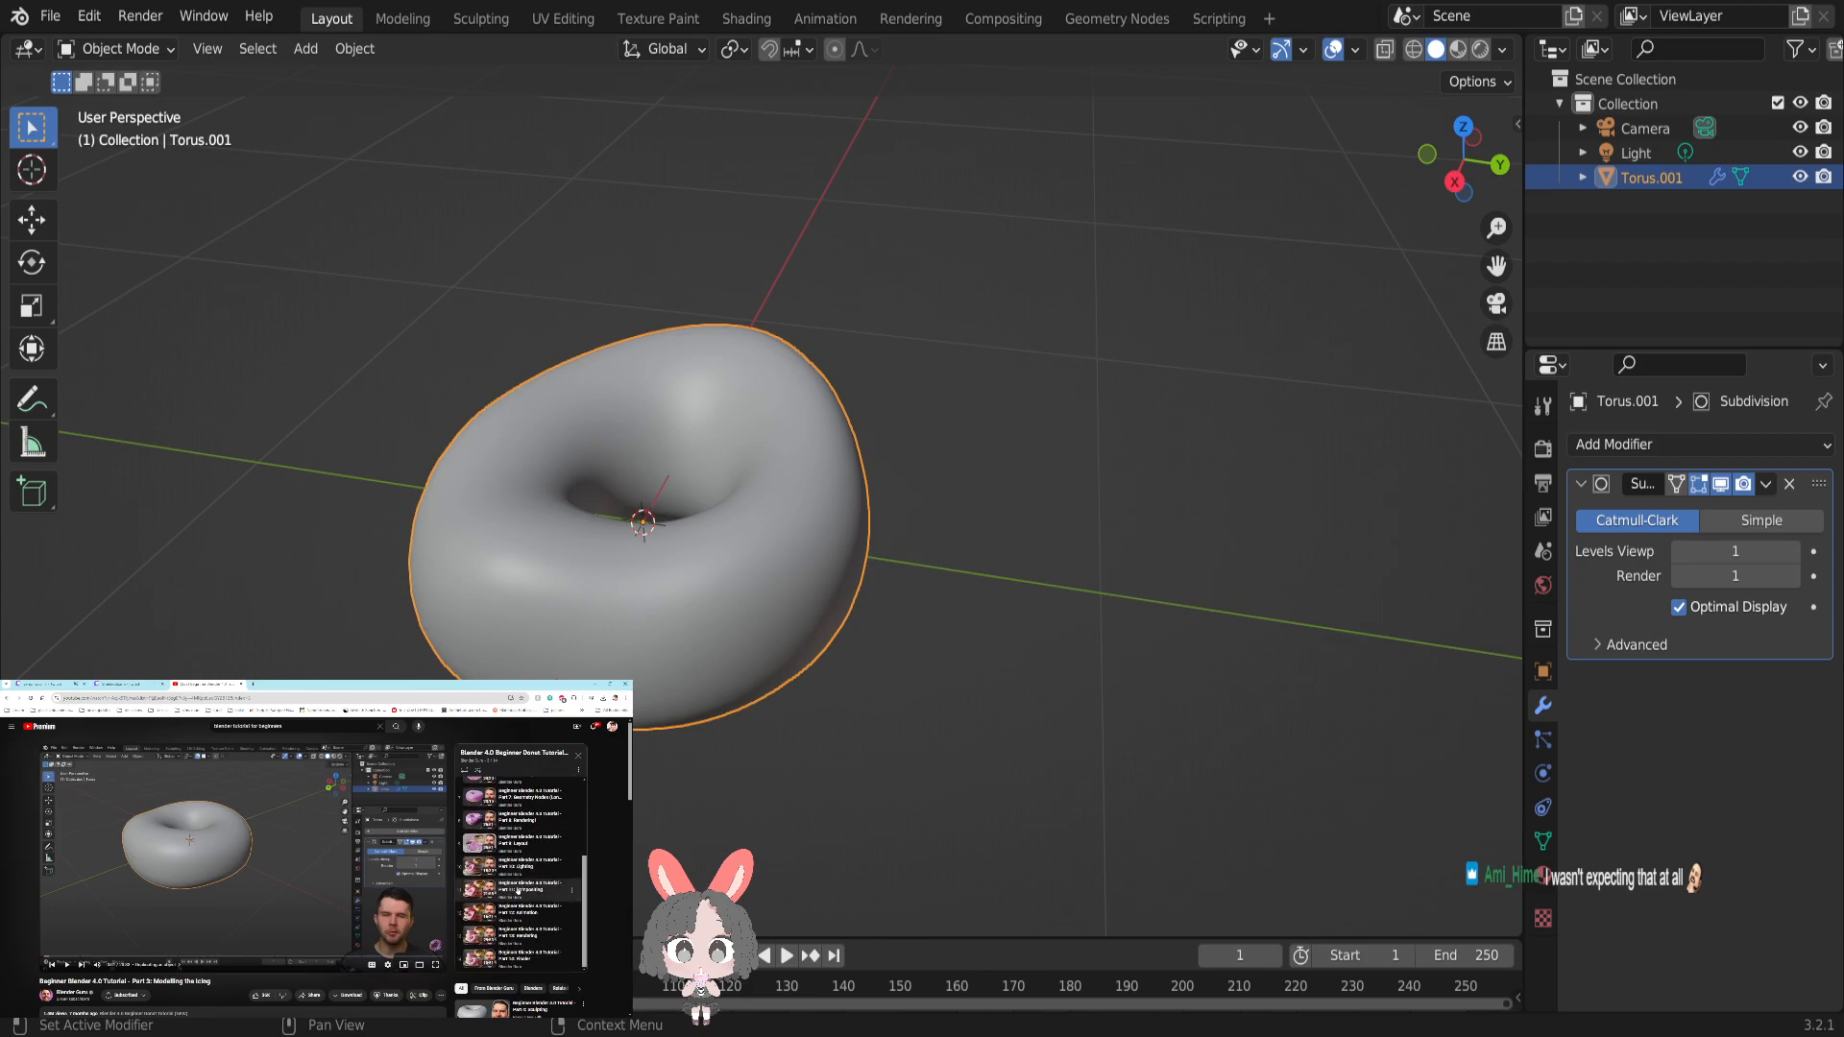
scroll(518, 888, up, 5)
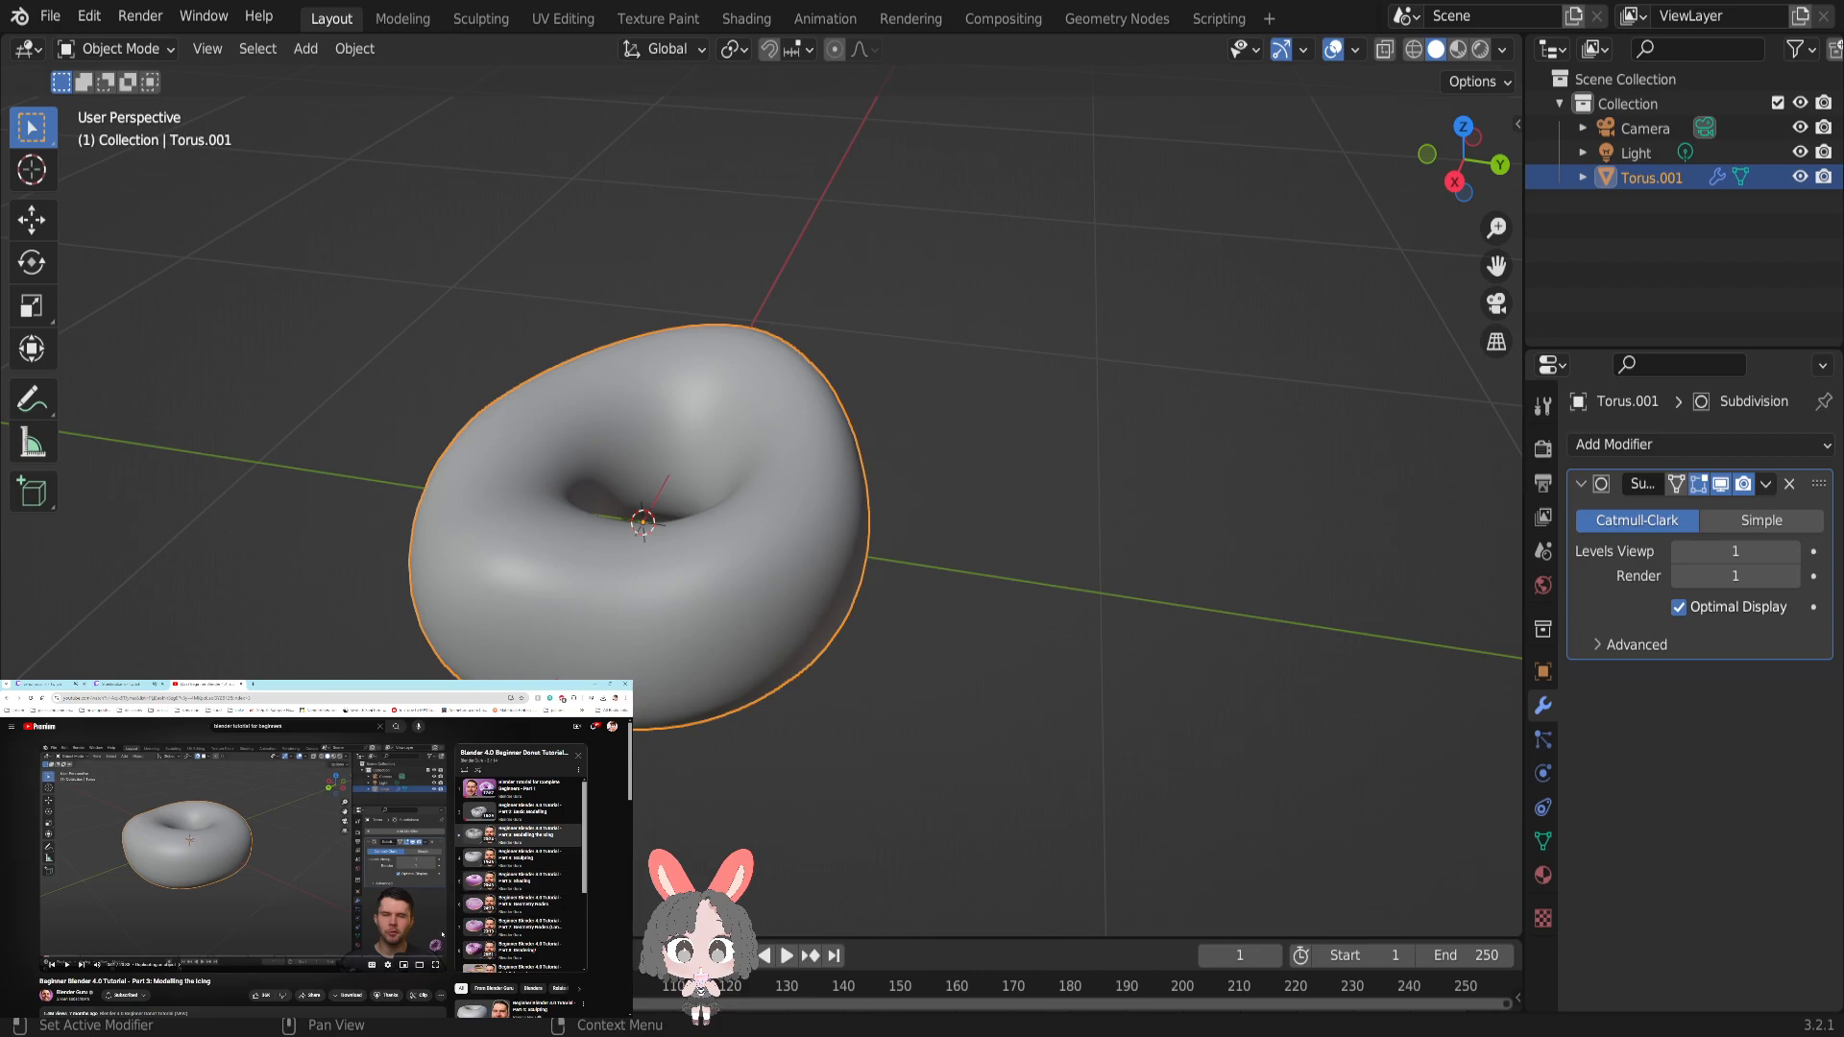
click(438, 966)
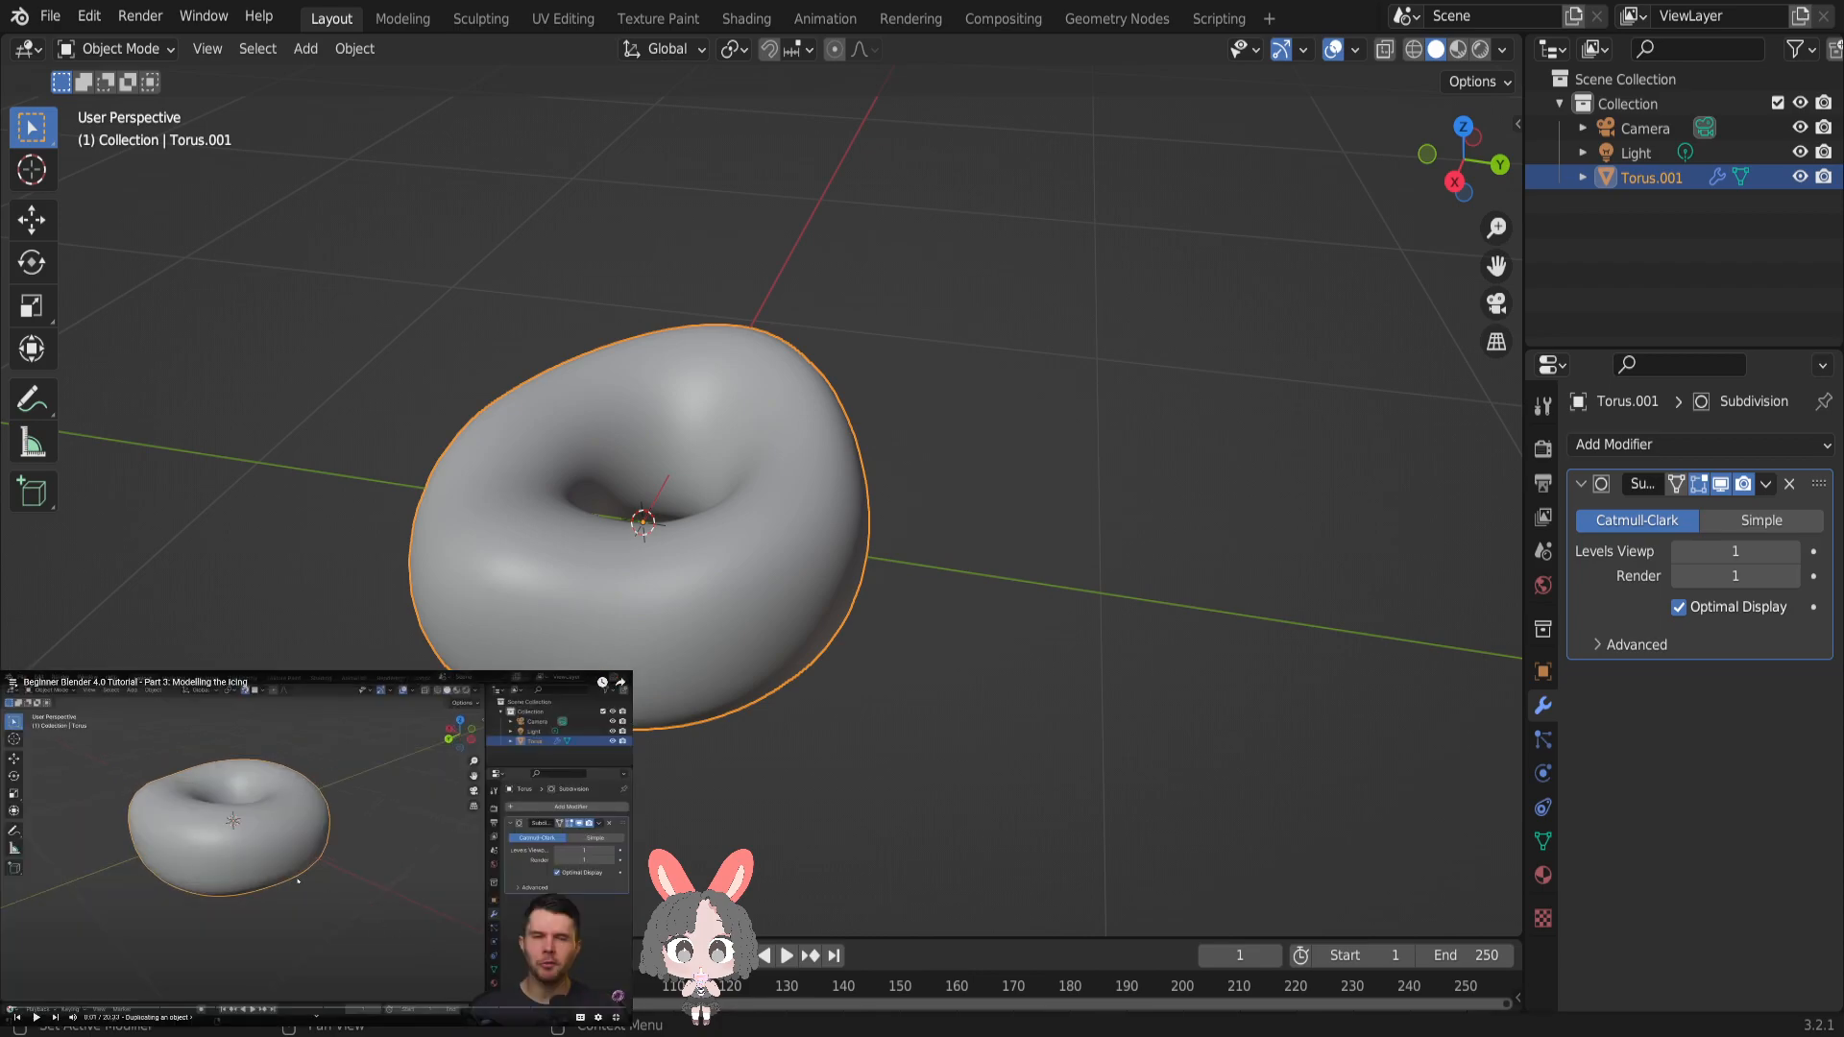
click(298, 880)
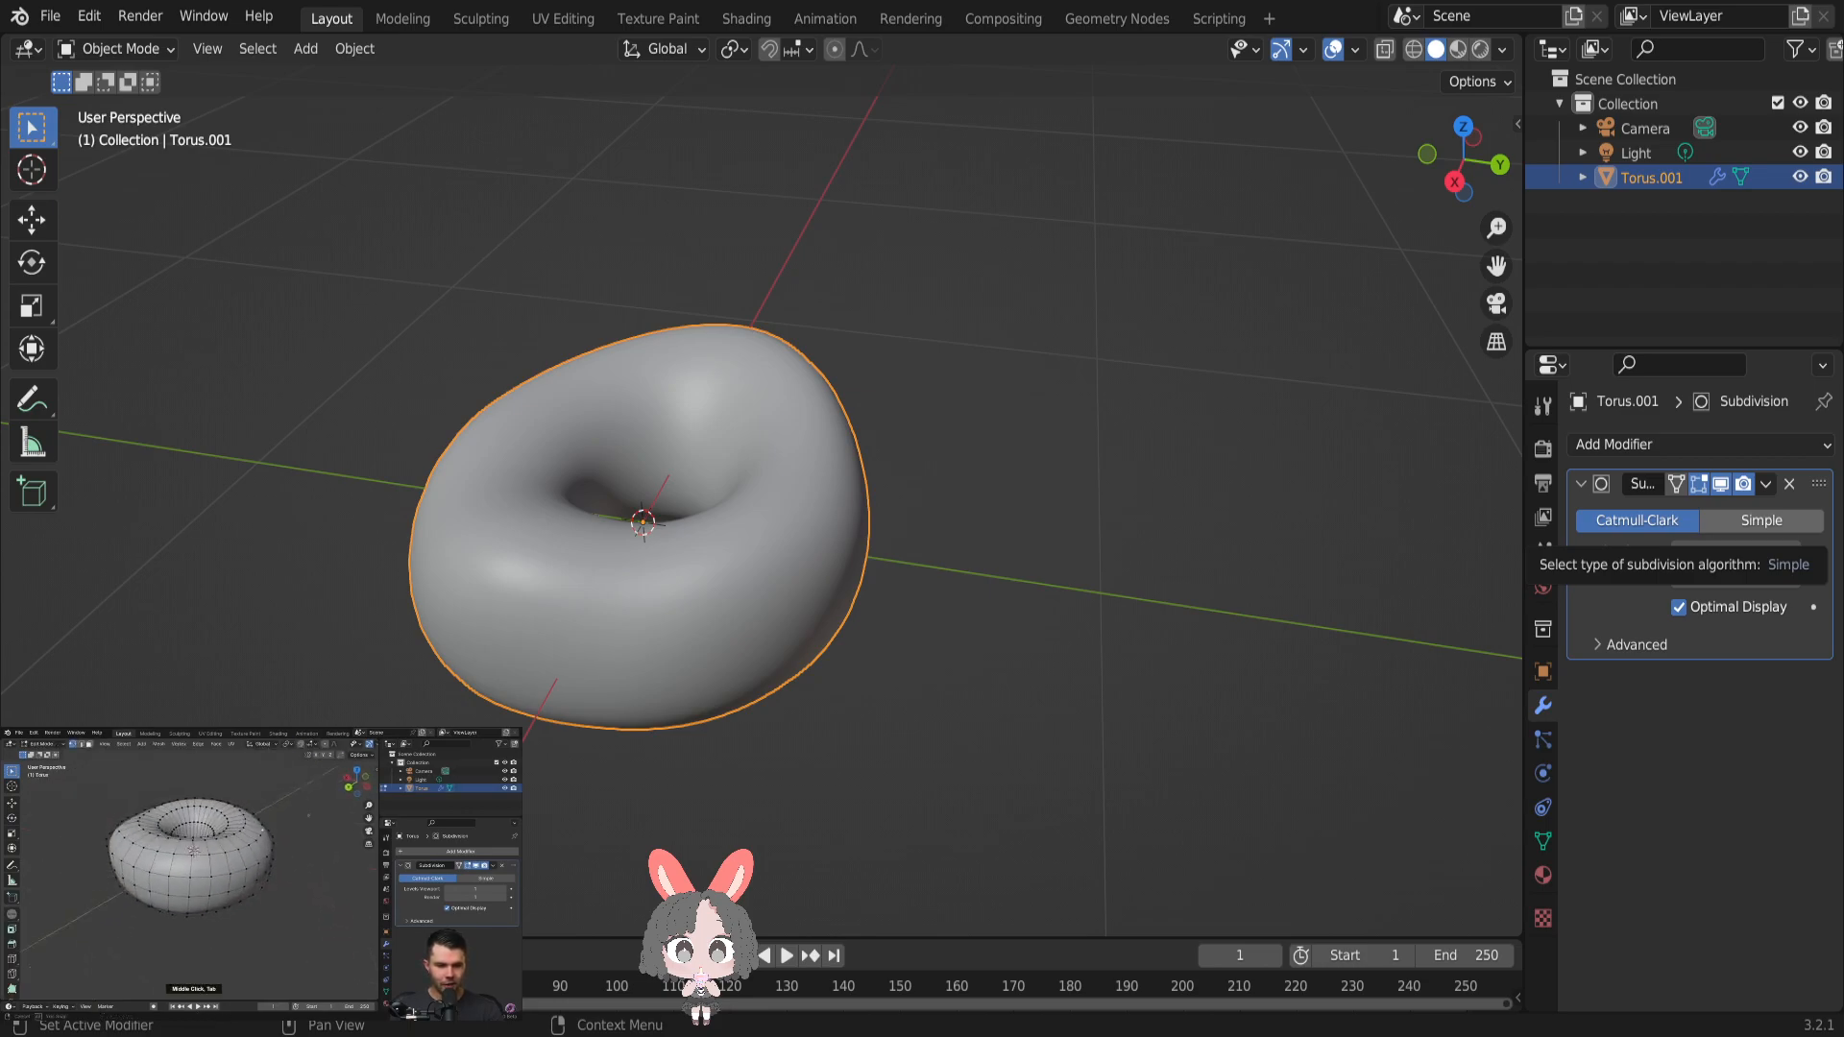
- Duplicate the donut object Torus.001, leaving the copy exactly at the original's position
drag(1079, 600, 1059, 518)
right_click(1051, 546)
middle_drag(1111, 486, 1110, 433)
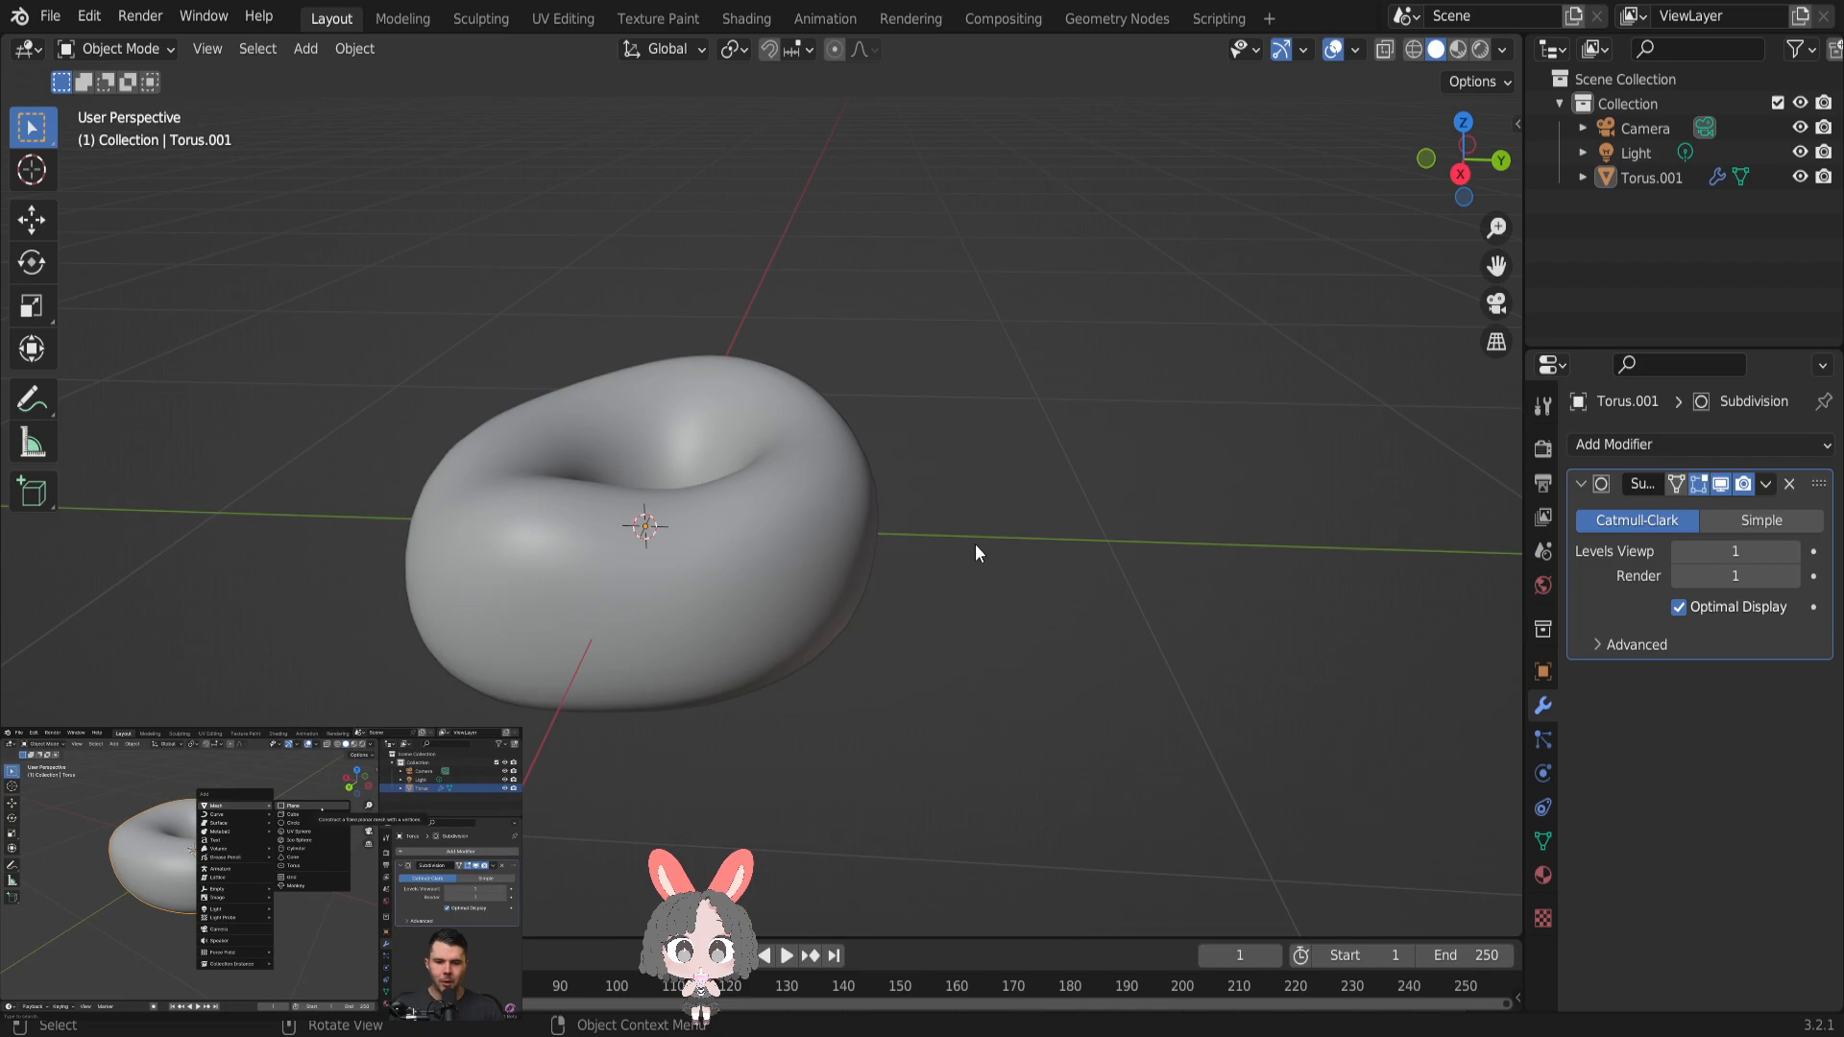
click(713, 582)
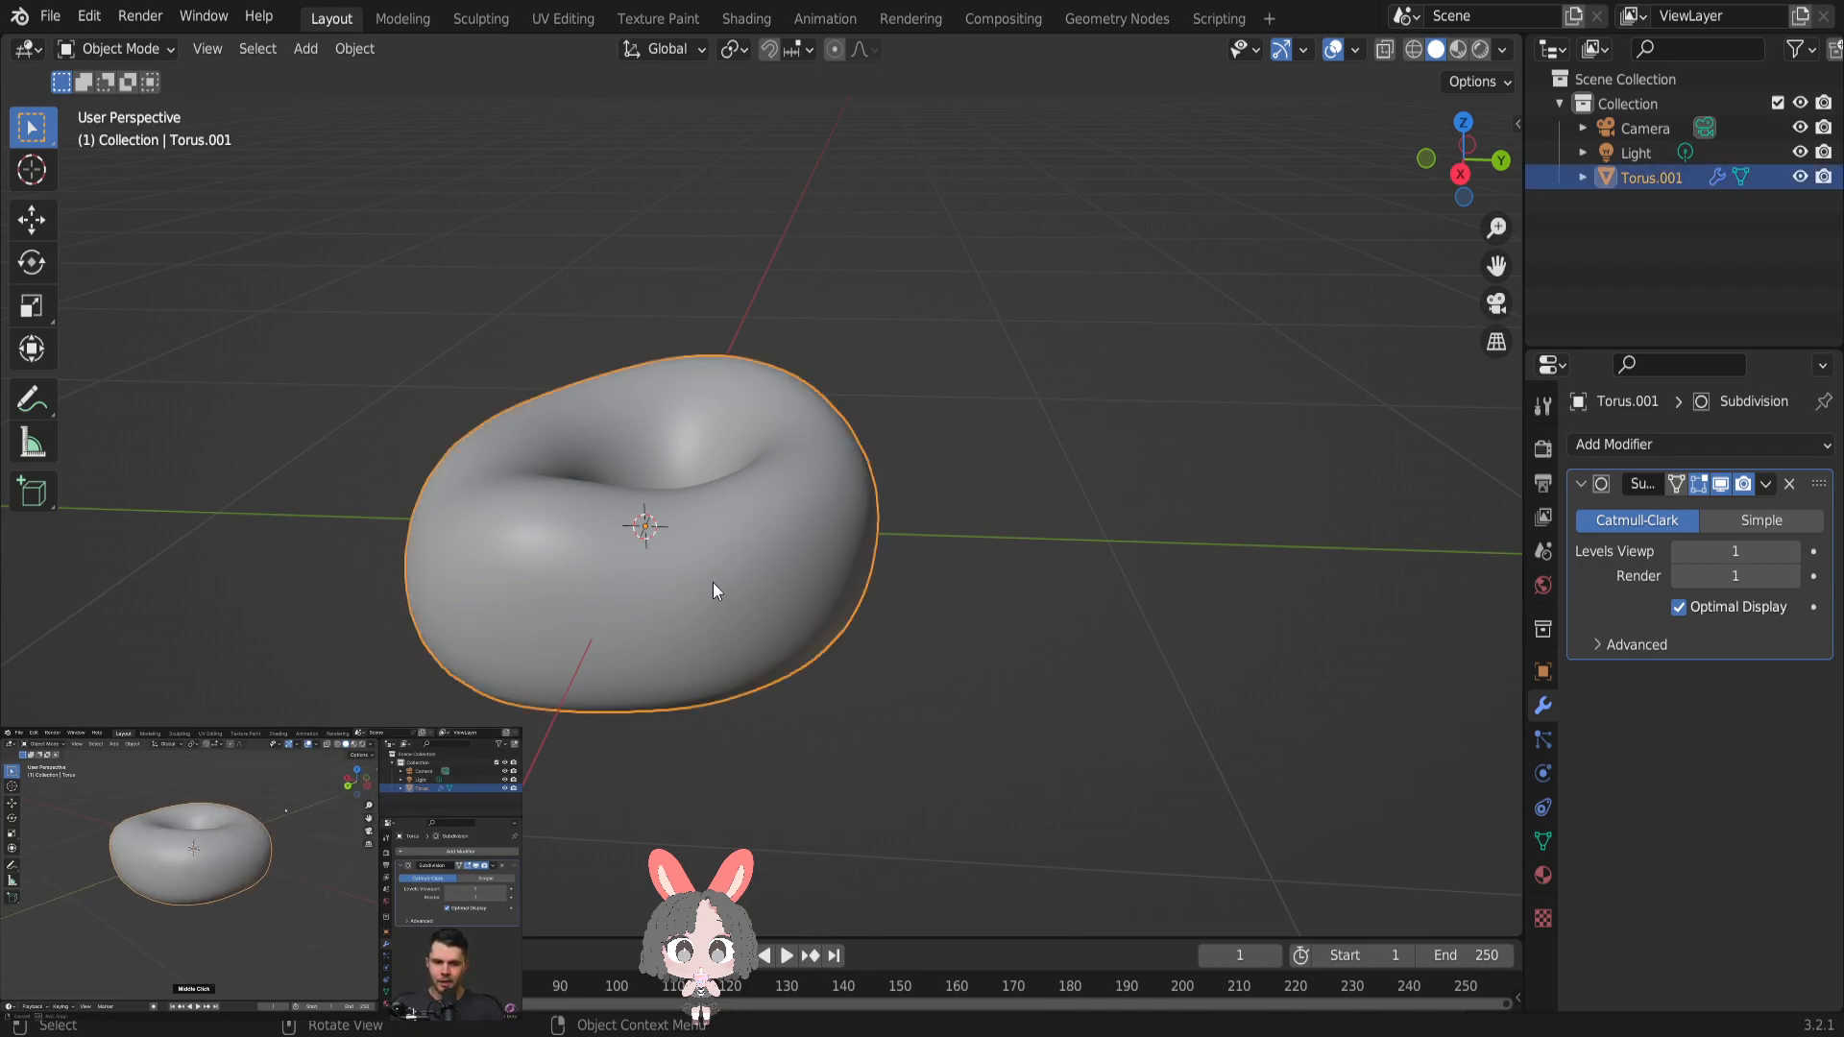
middle_drag(712, 582, 959, 590)
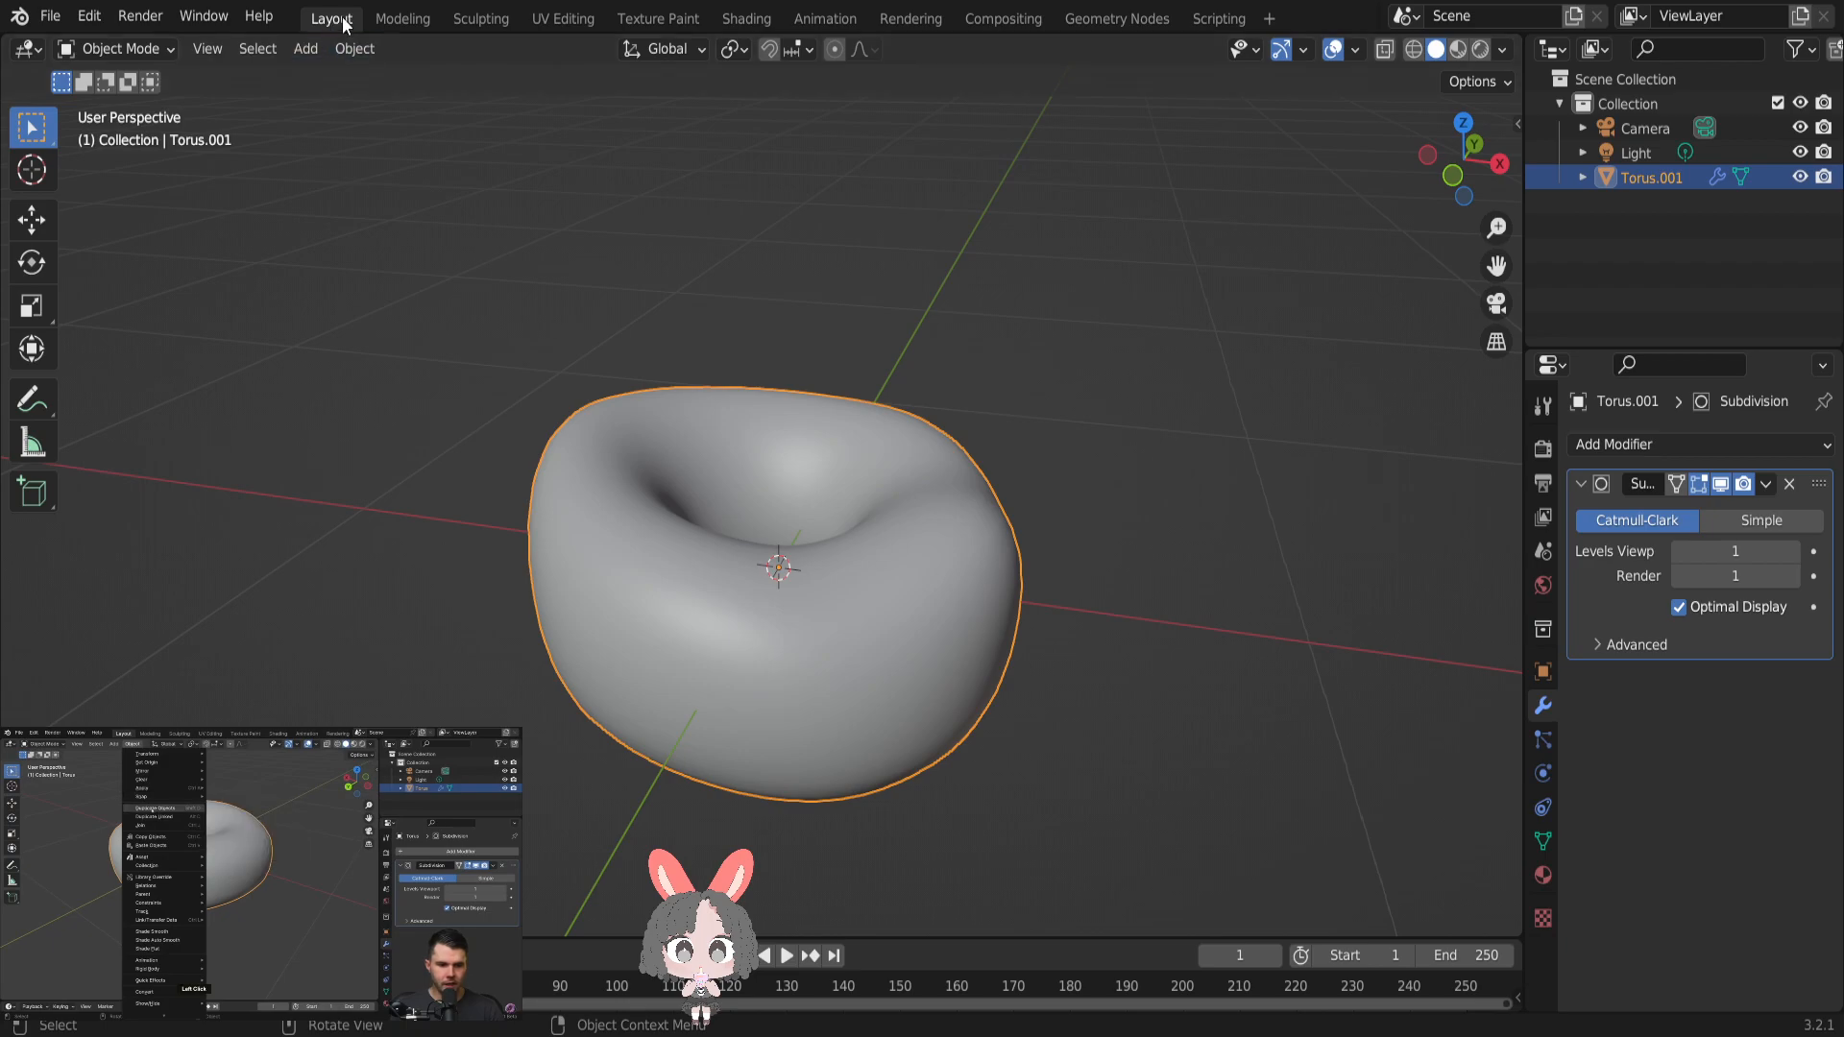
click(355, 49)
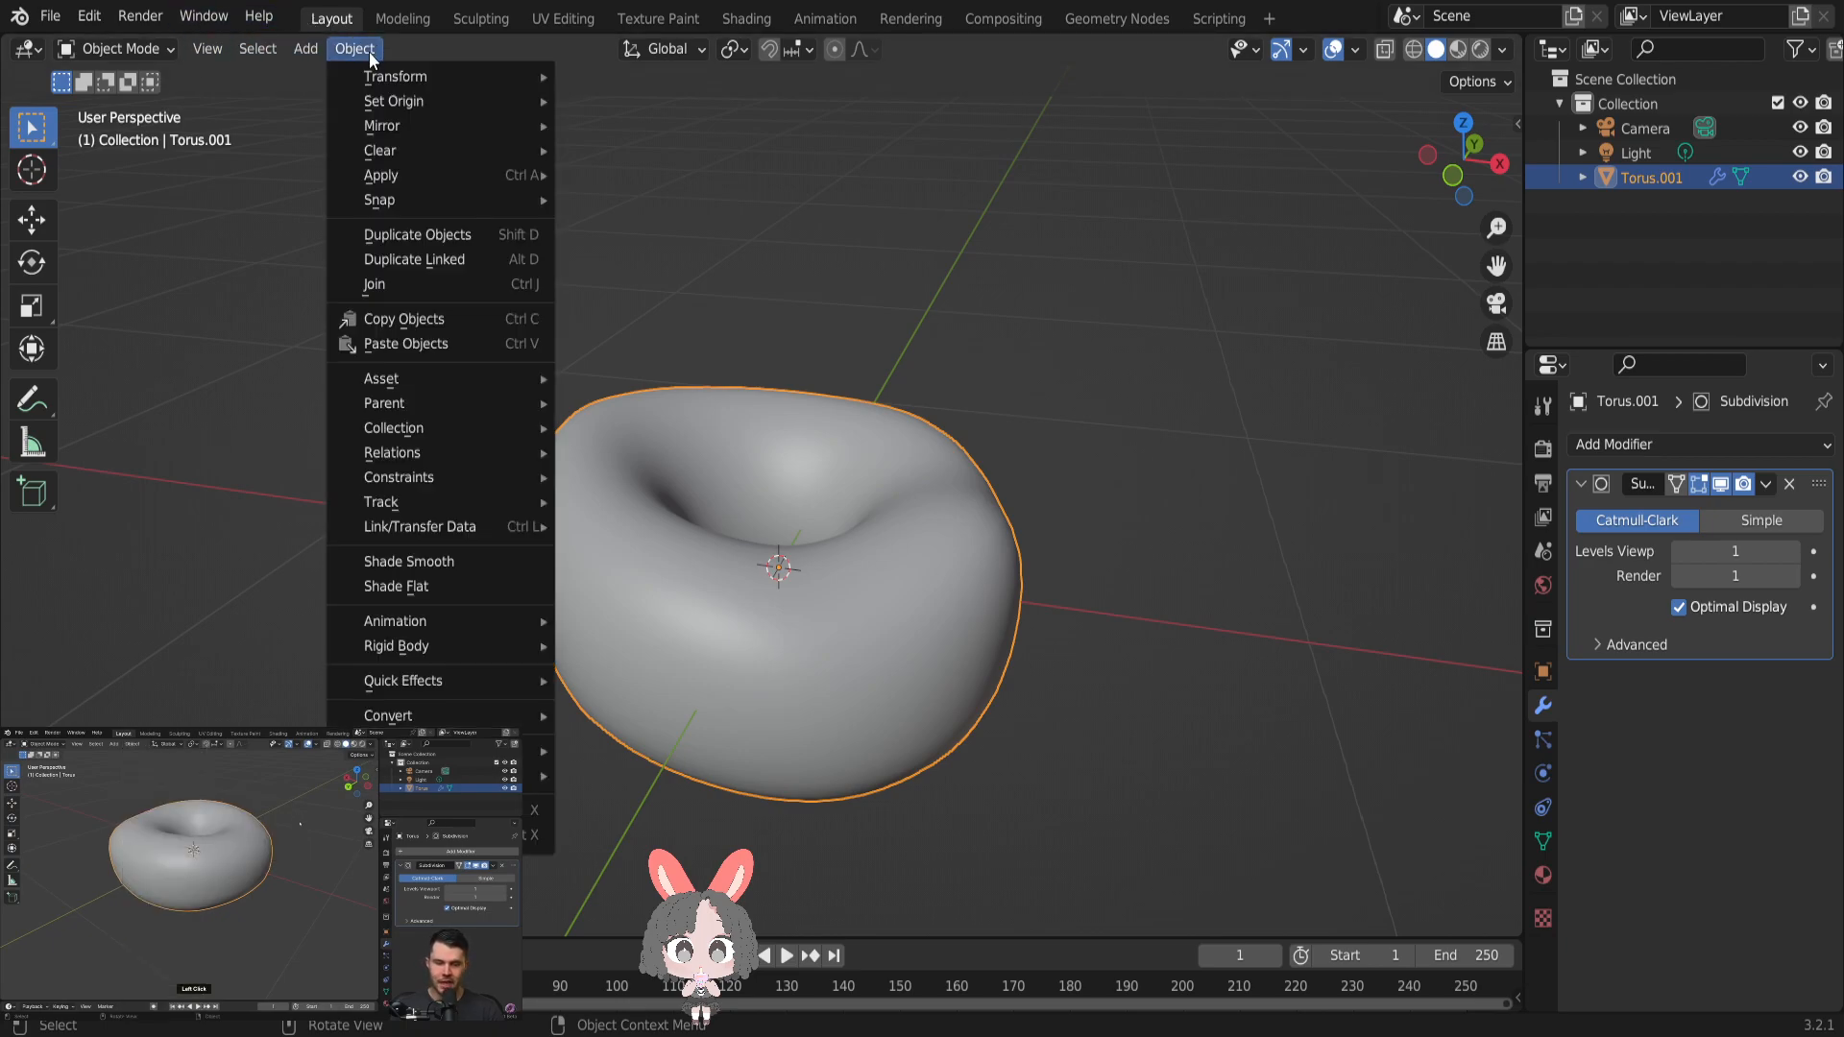
click(403, 233)
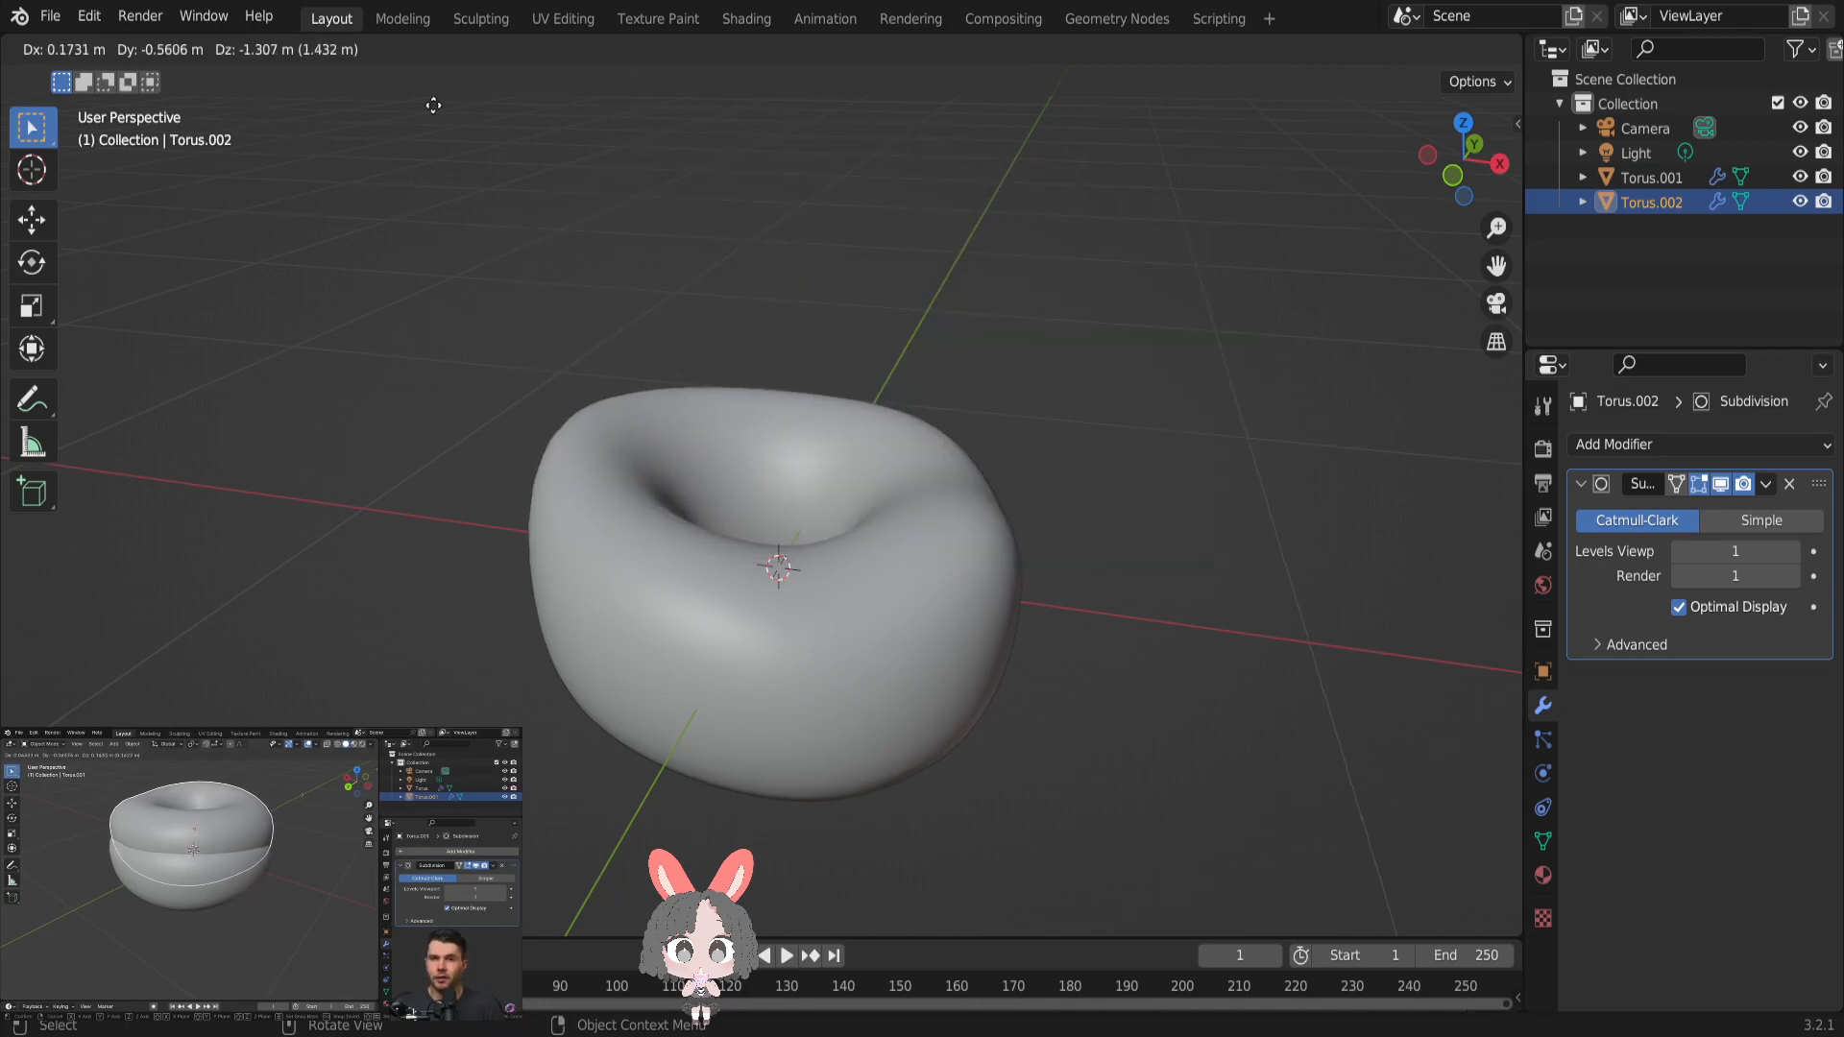
click(969, 496)
scroll(1055, 532, down, 2)
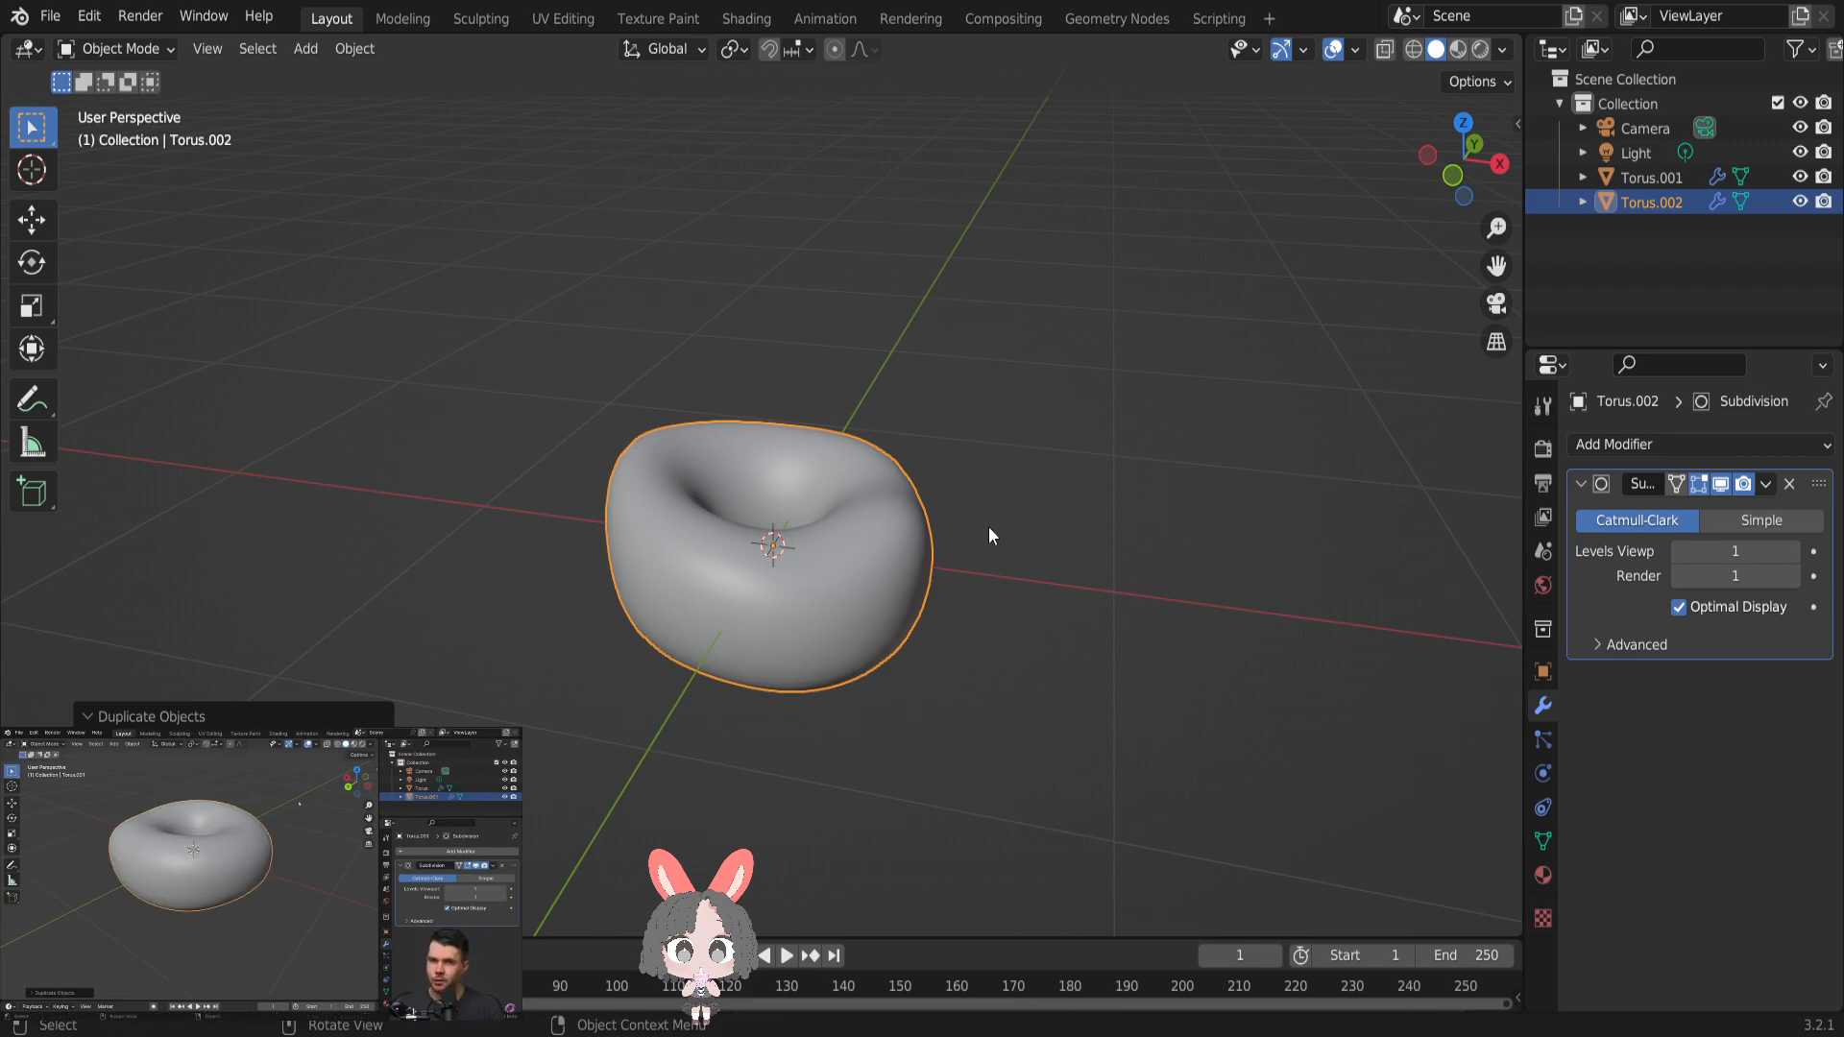
- Duplicate the donut a second time in place and delete this extra copy
key(shift+d)
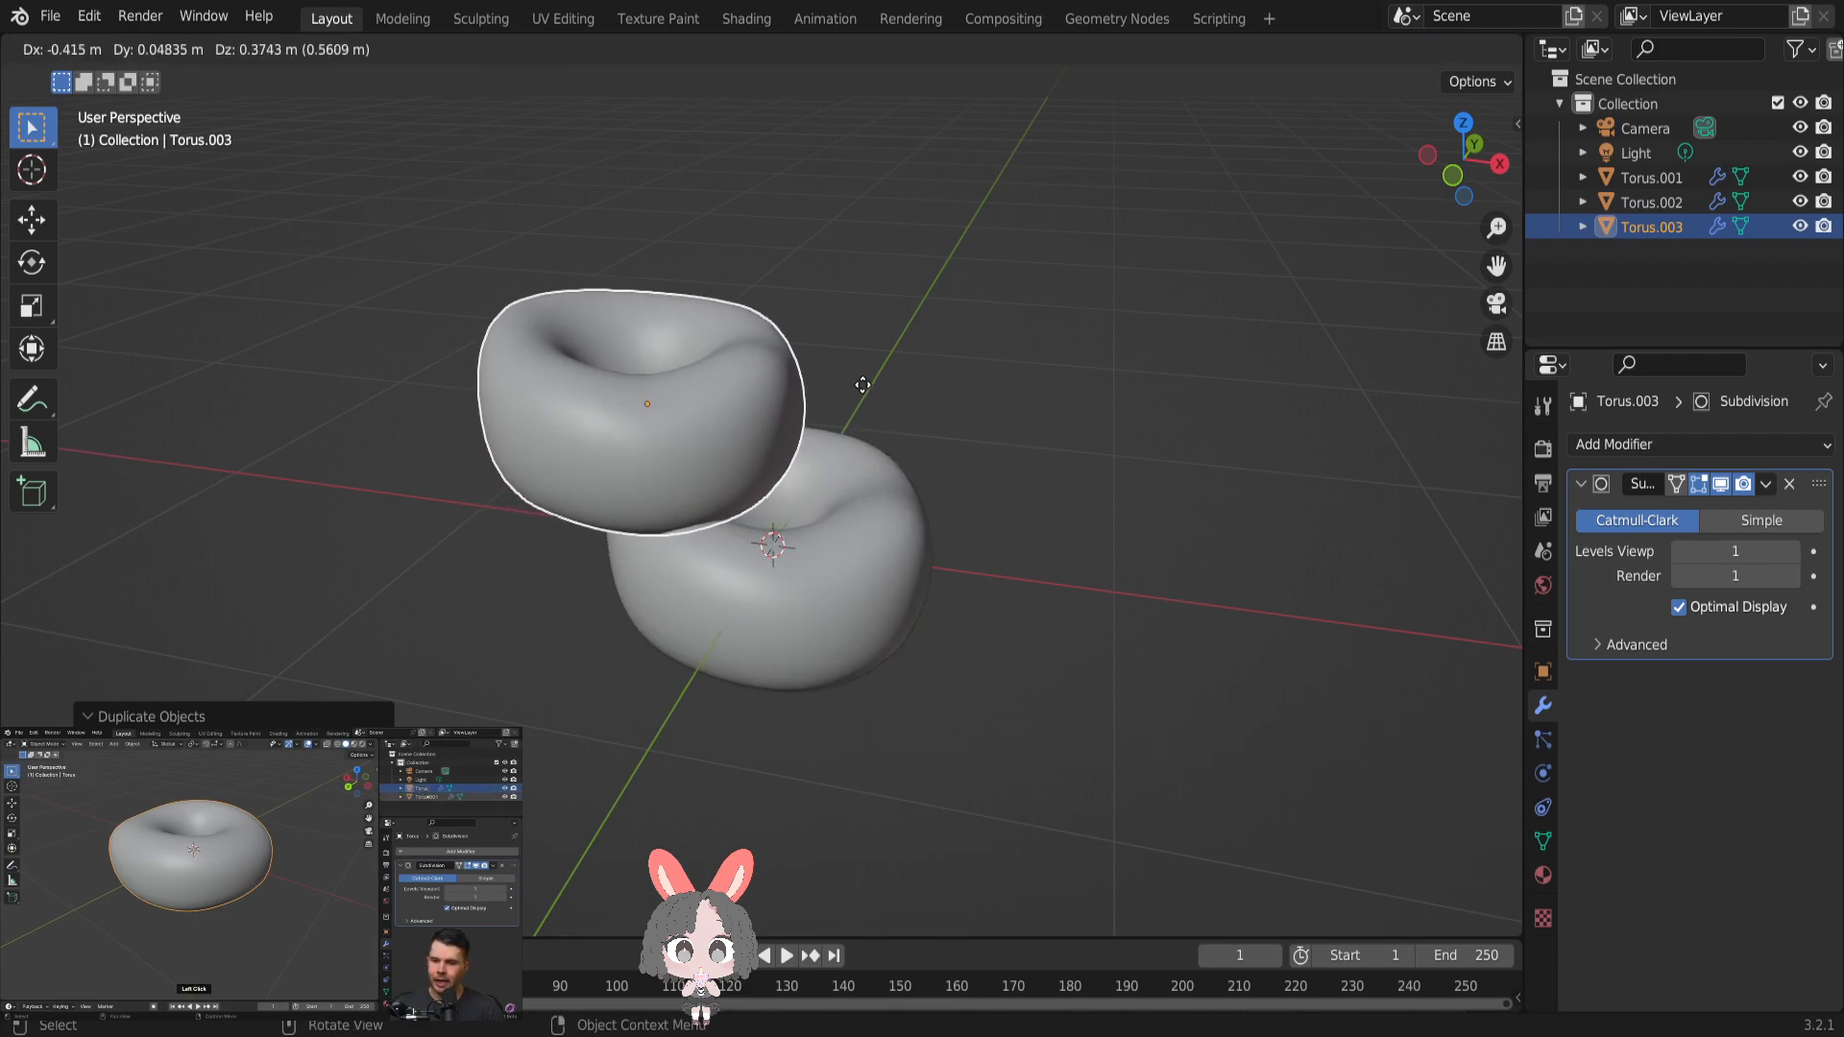
right_click(900, 420)
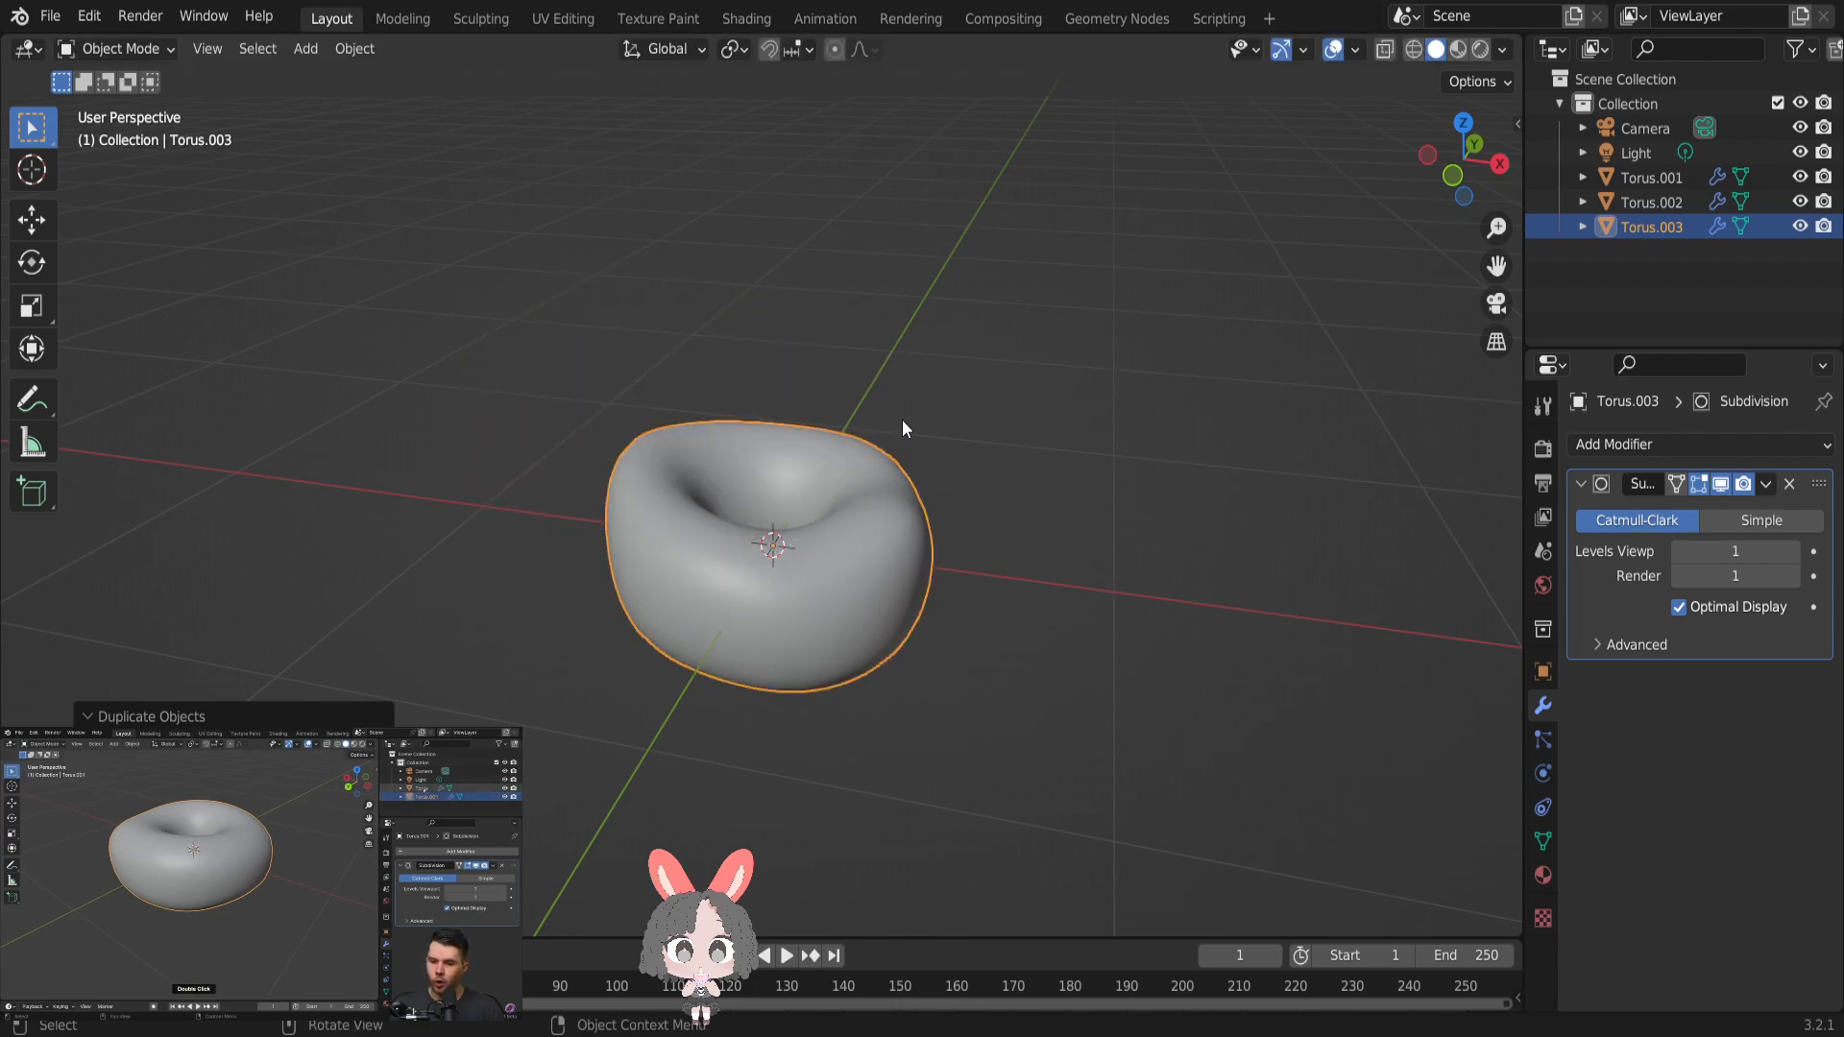
right_click(1680, 227)
click(1609, 291)
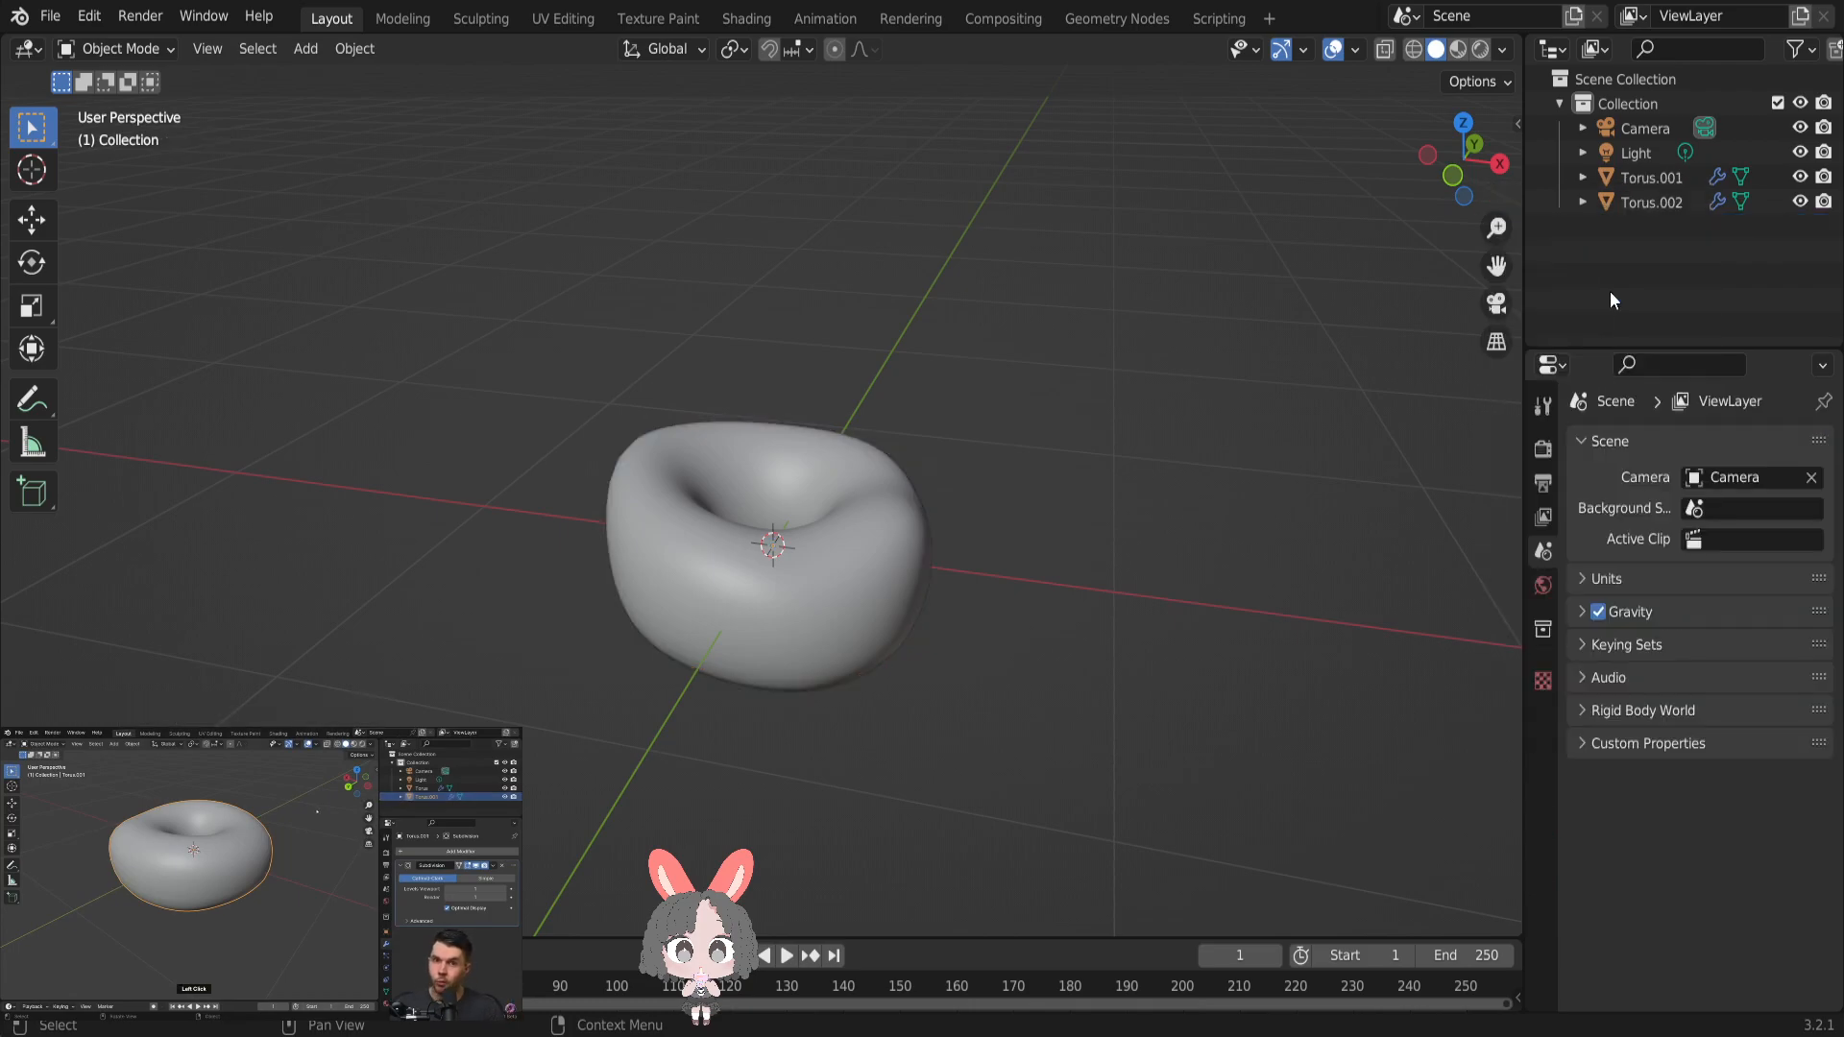
- Rename the original torus object, Torus.001, as "donut"
click(1629, 204)
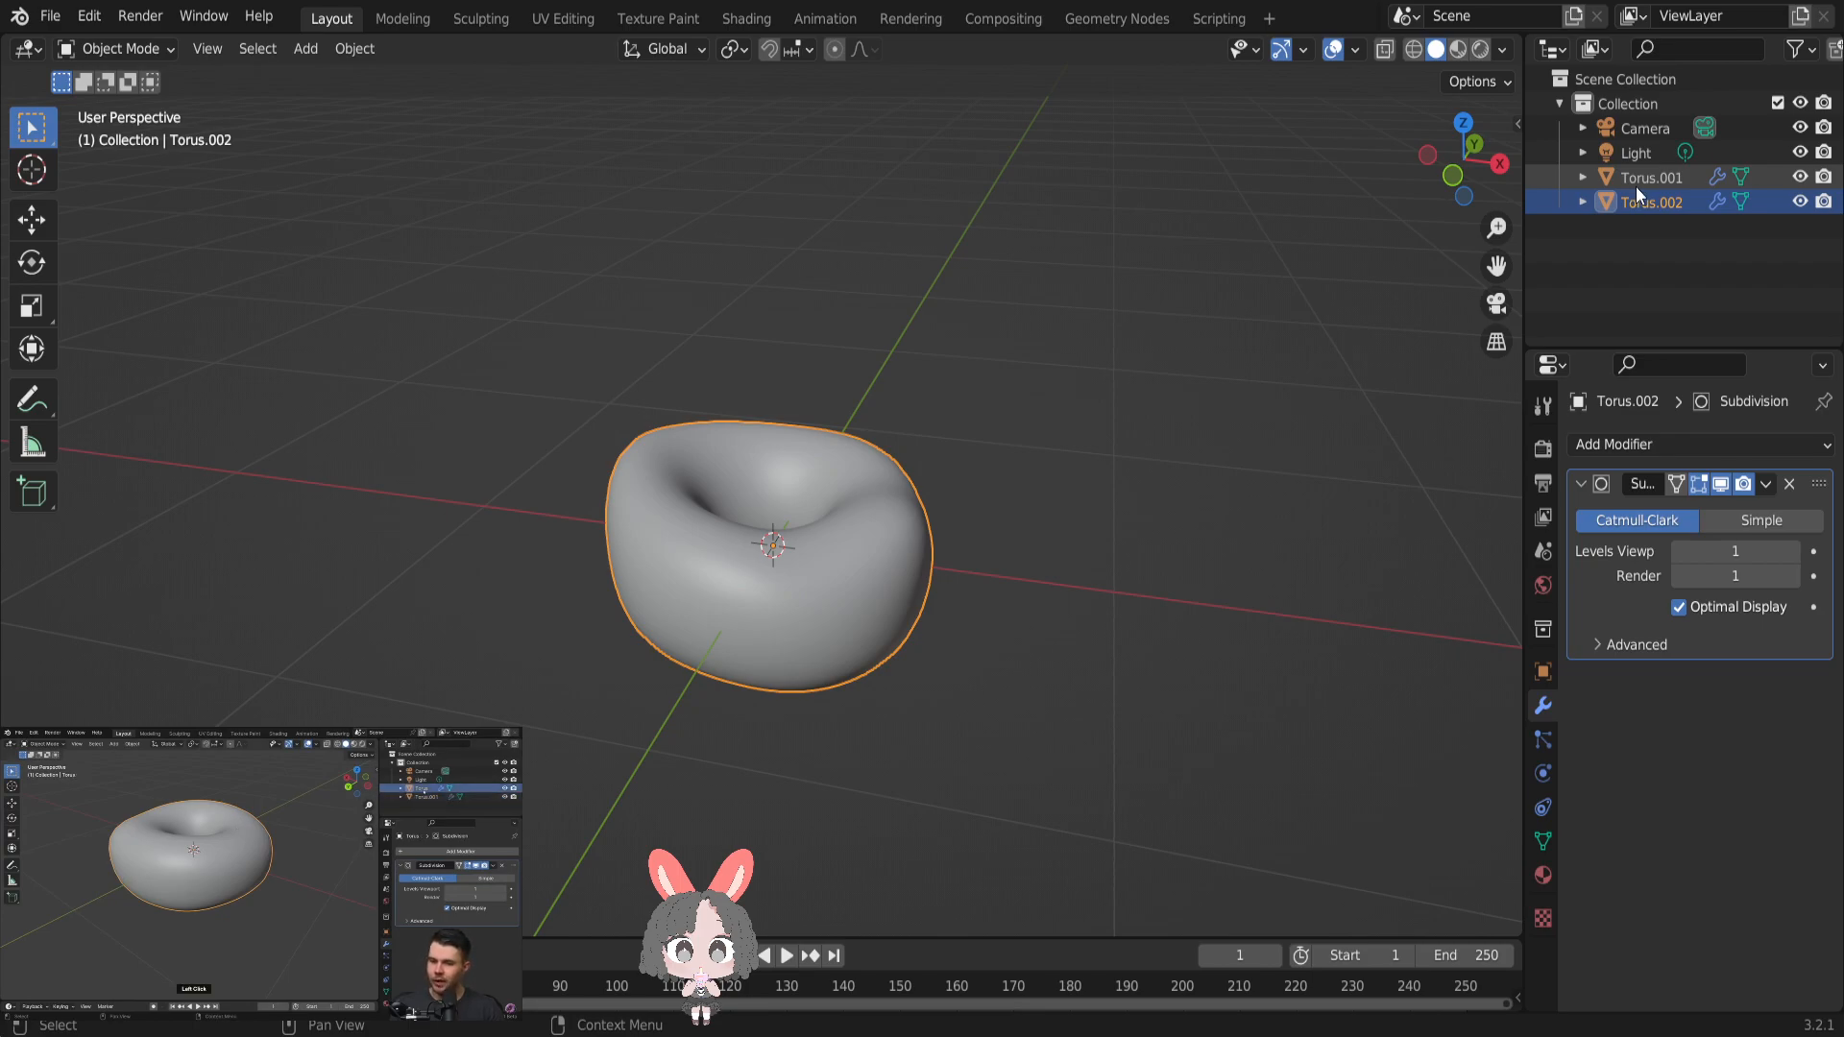
right_click(1649, 180)
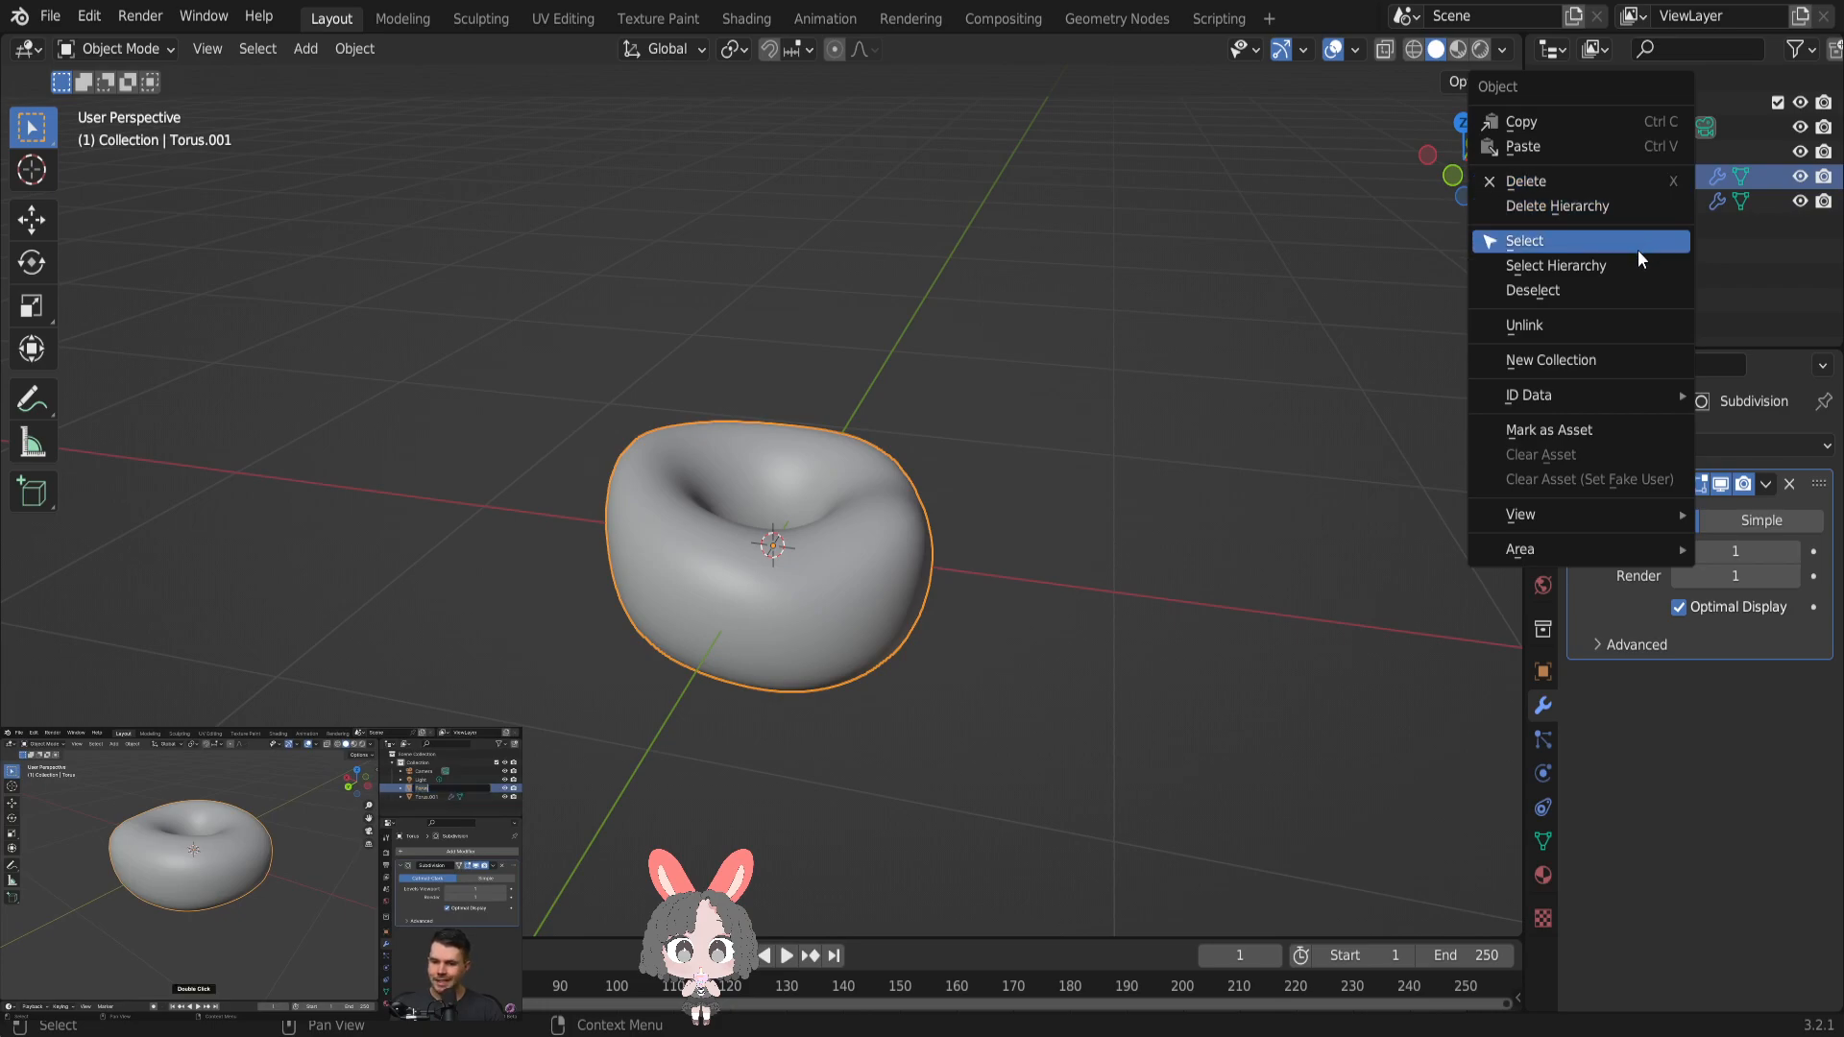
click(1716, 257)
double_click(1642, 176)
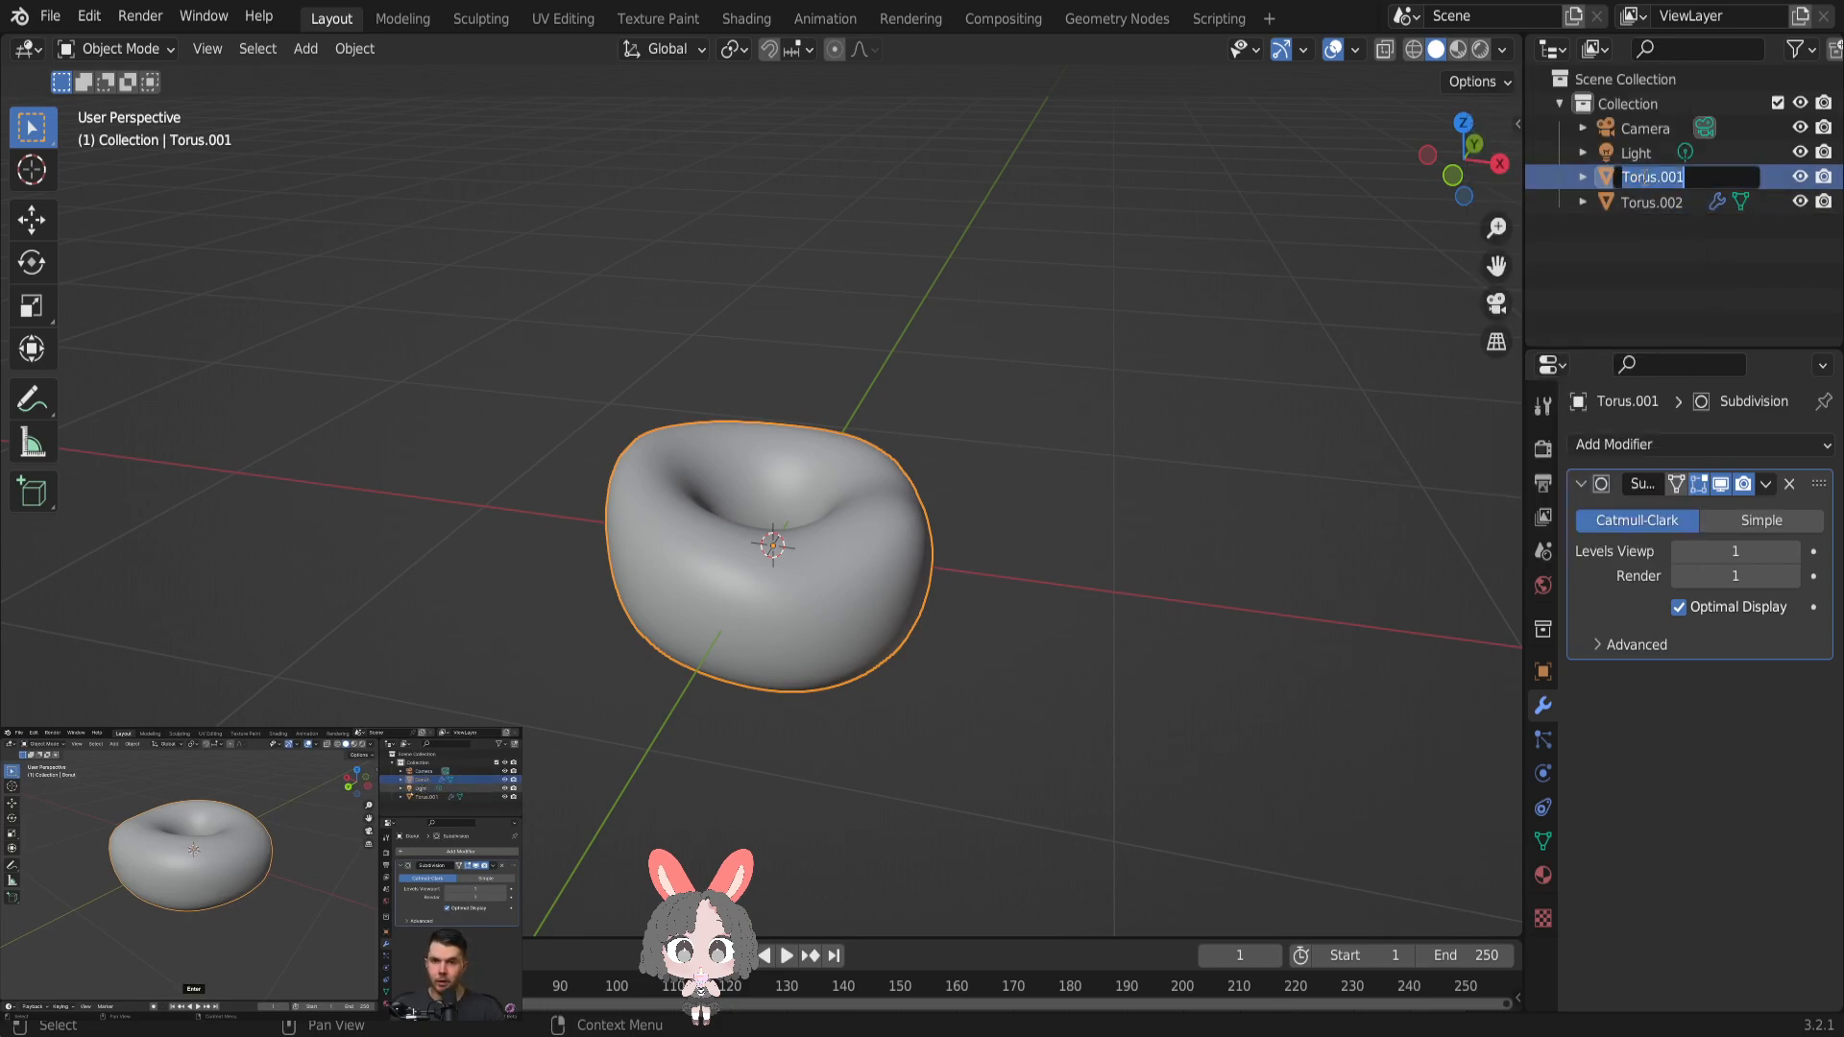
text(donut)
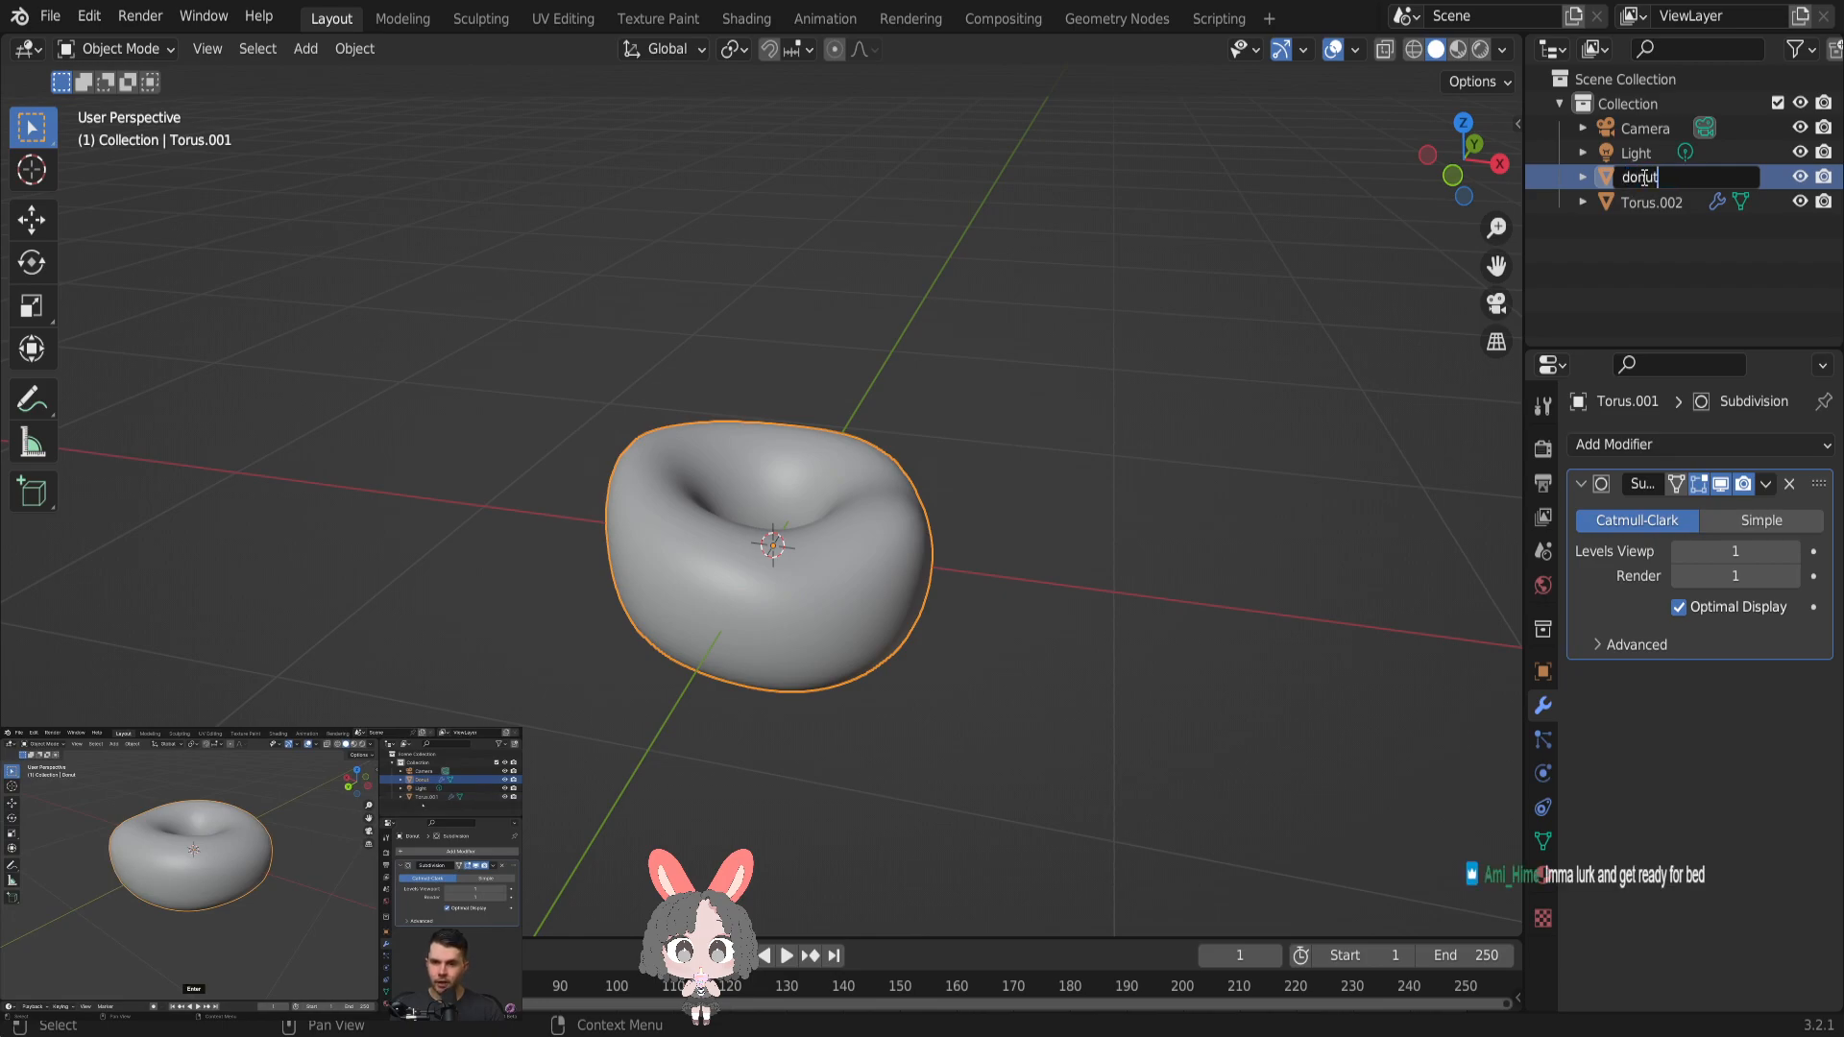
key(Return)
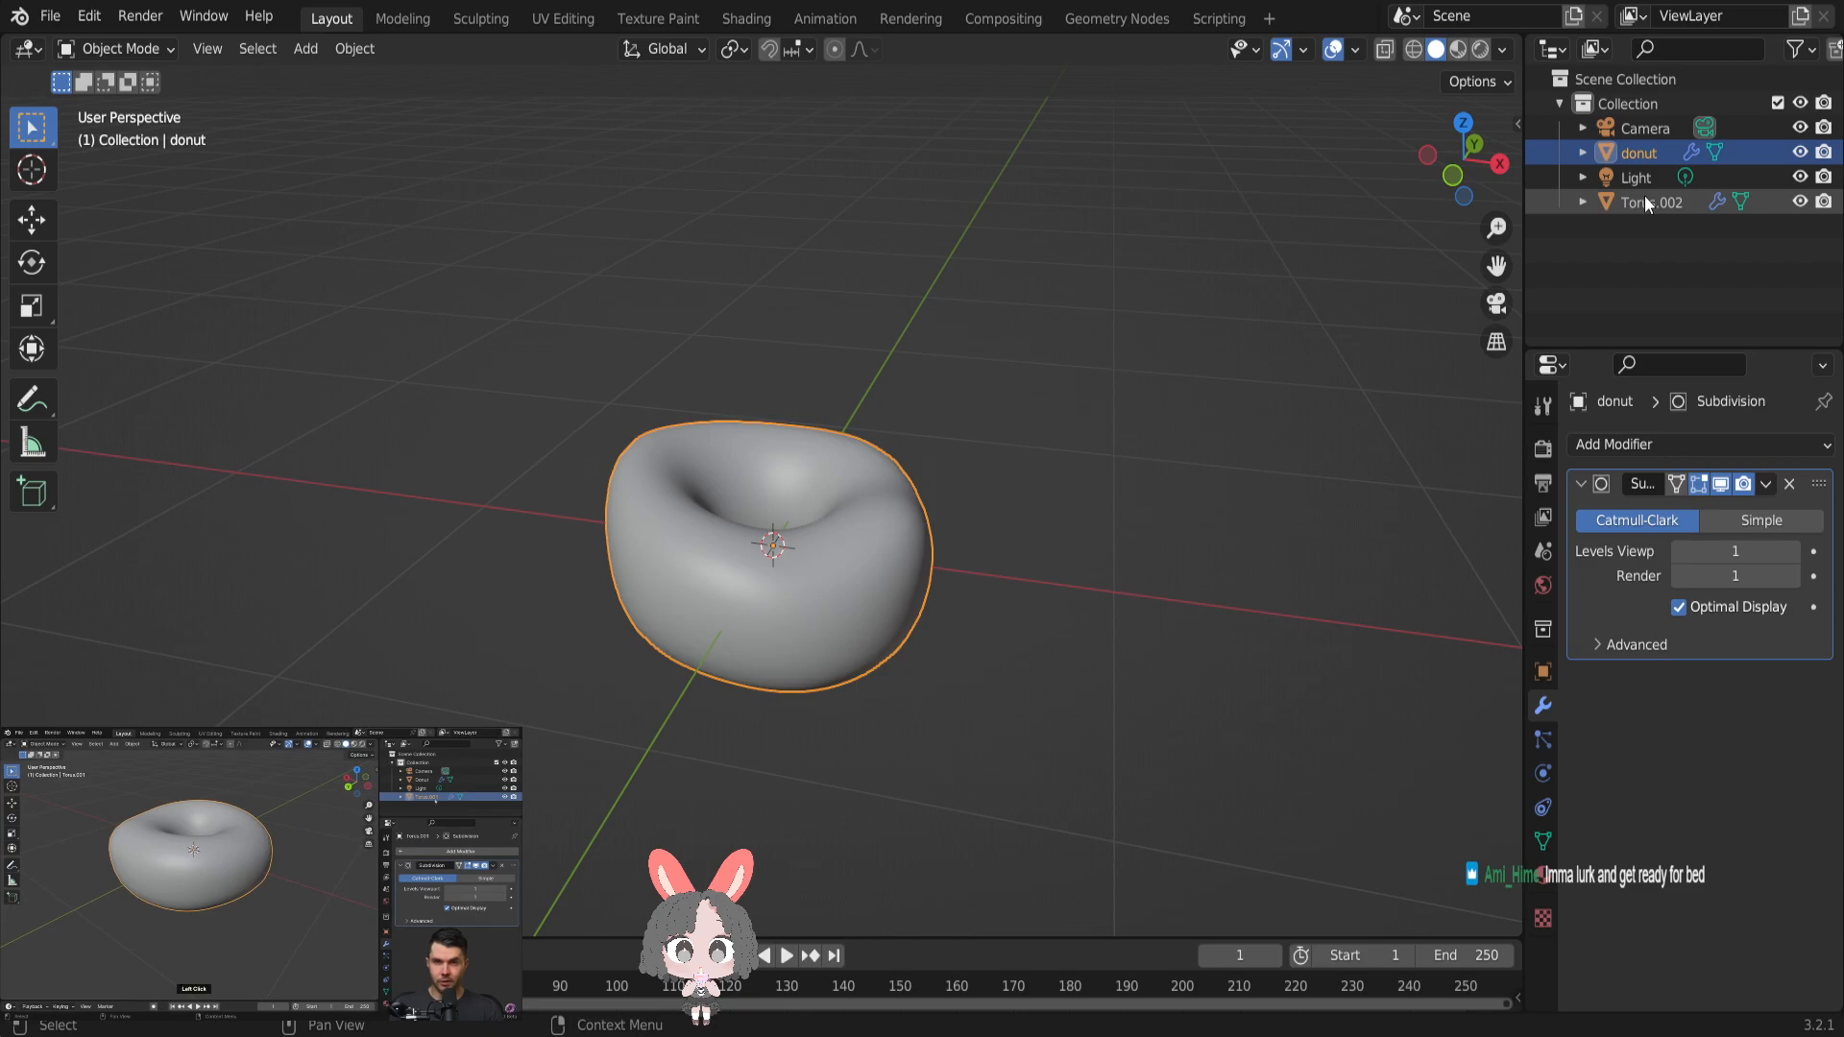
- Rename the duplicated torus object, Torus.002, as "icing"
click(1634, 206)
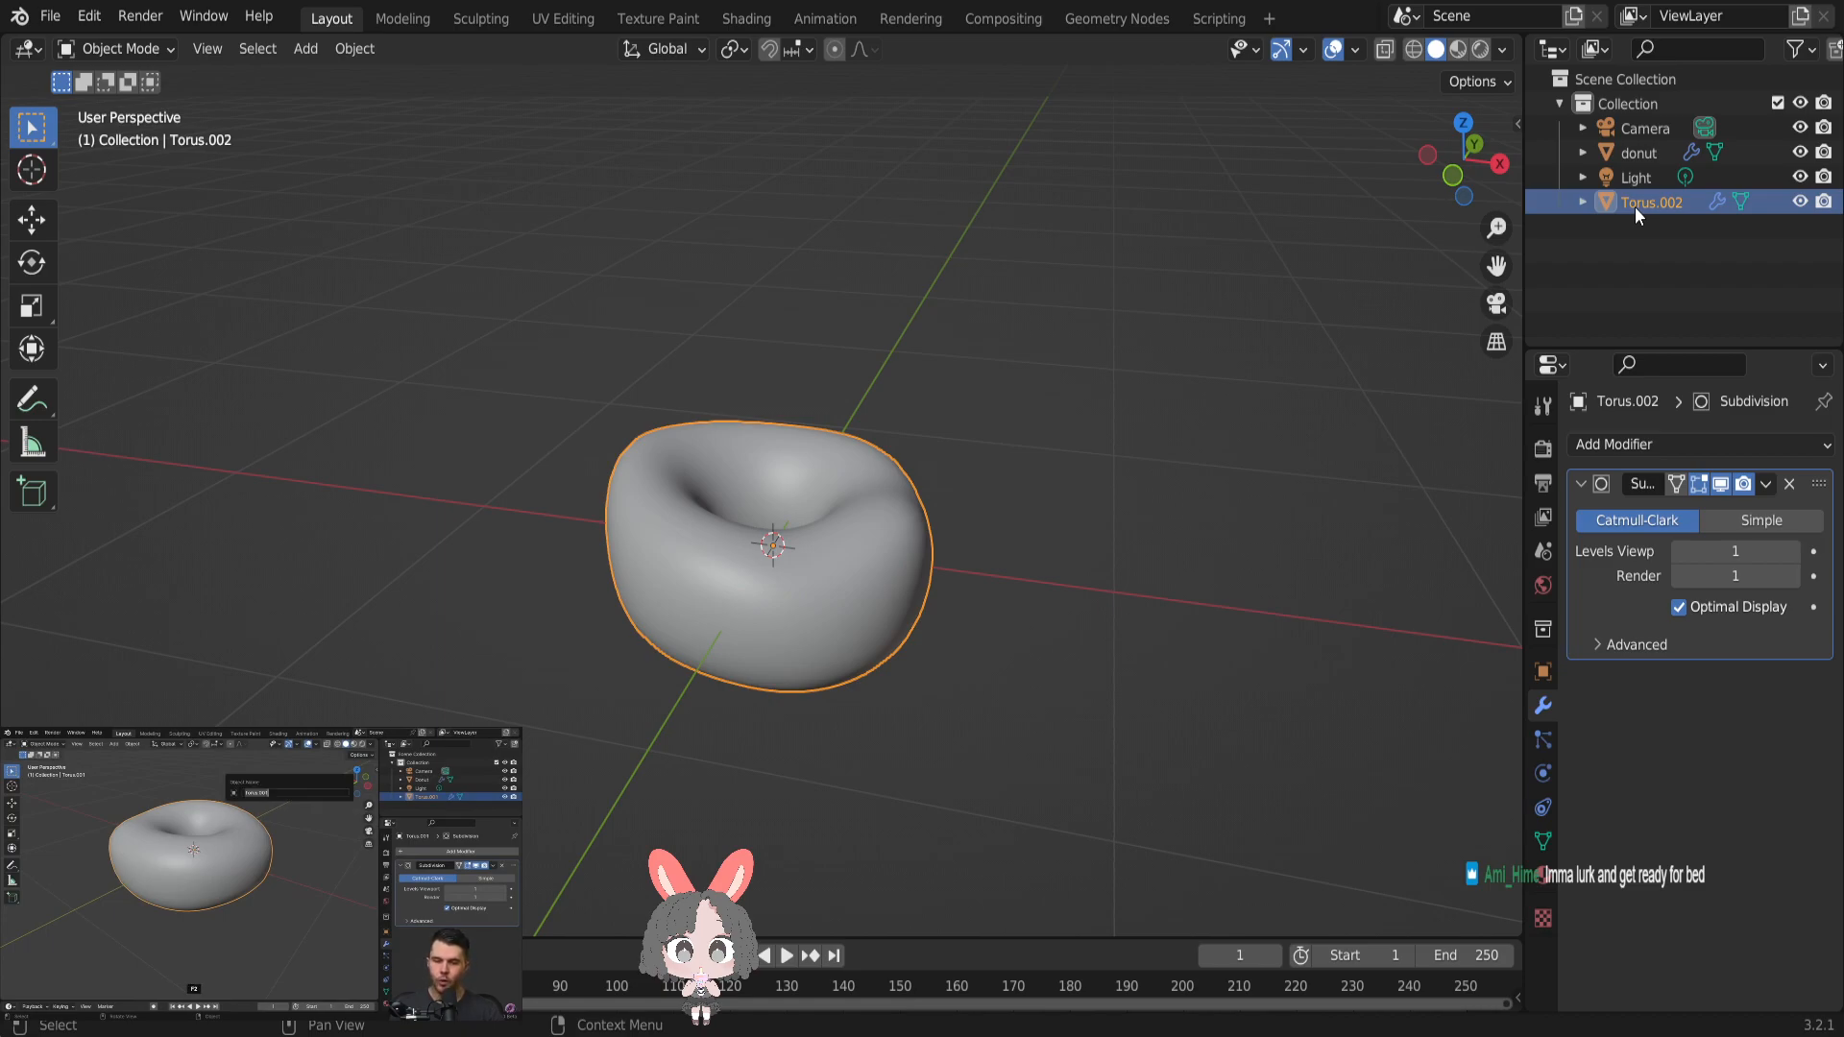
key(F2)
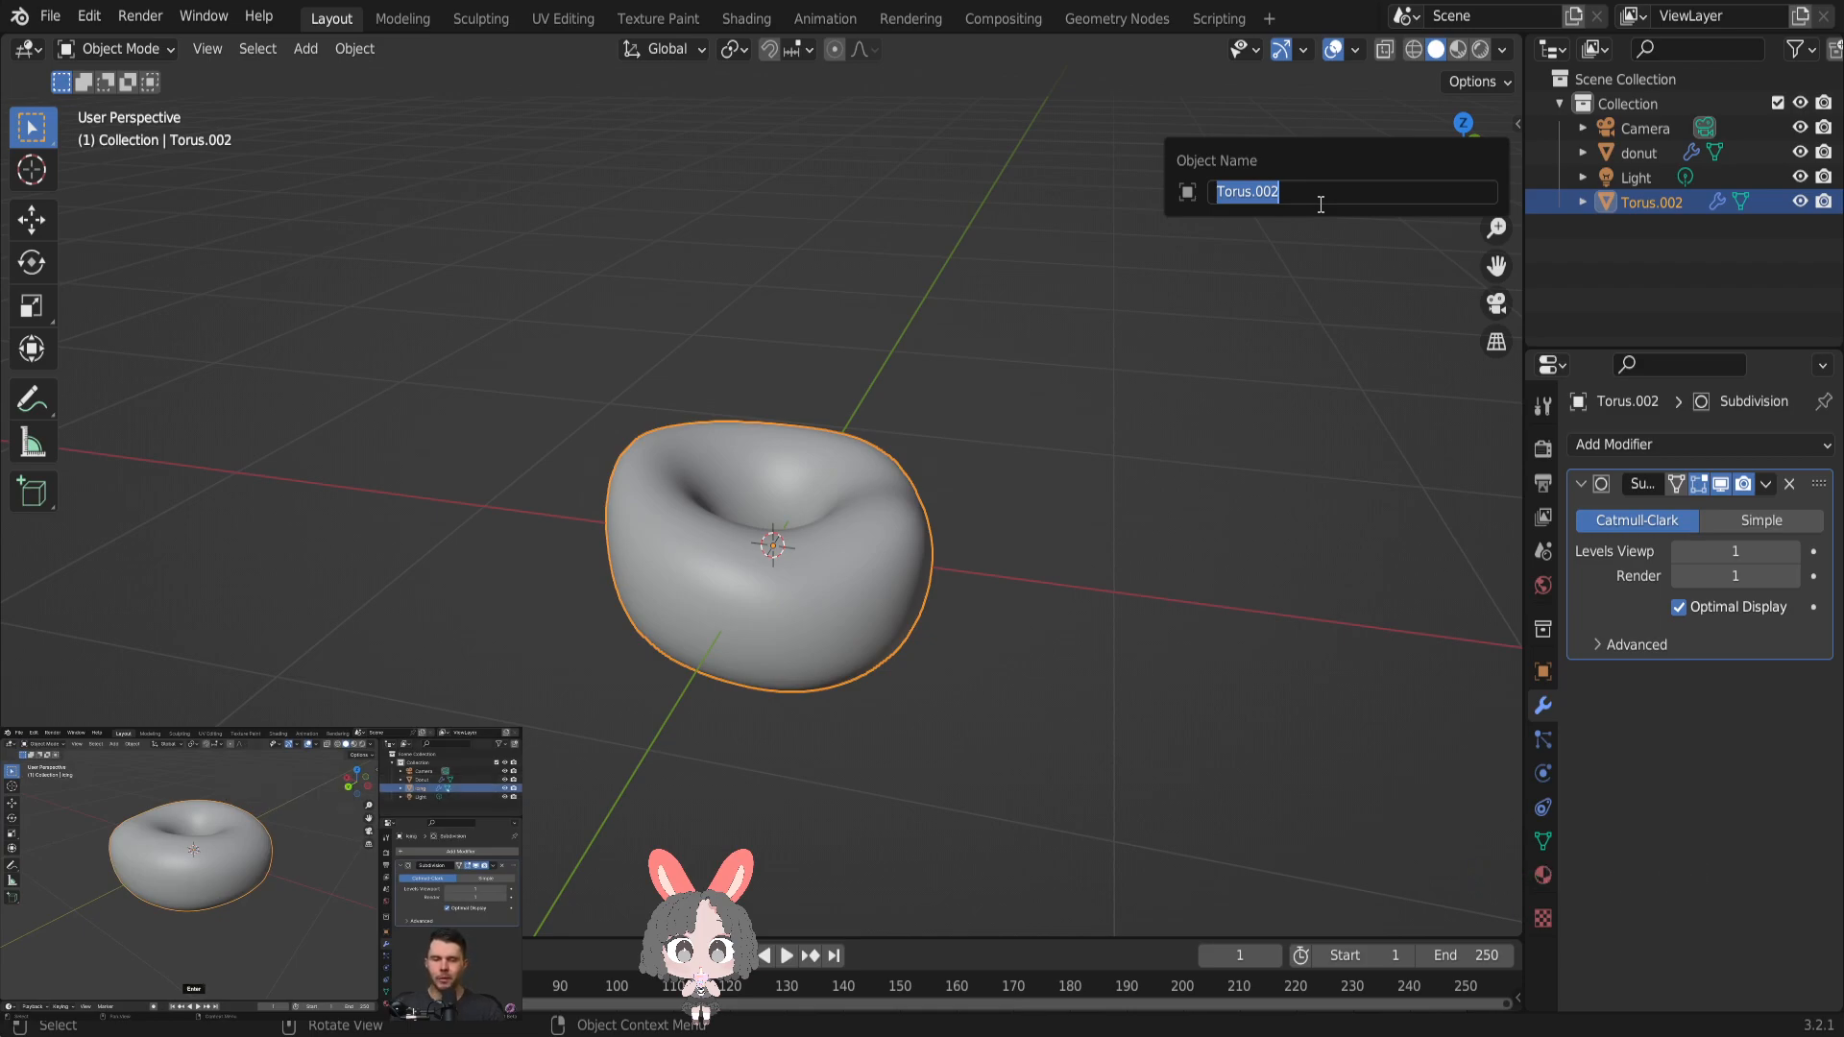
text(icing)
key(Return)
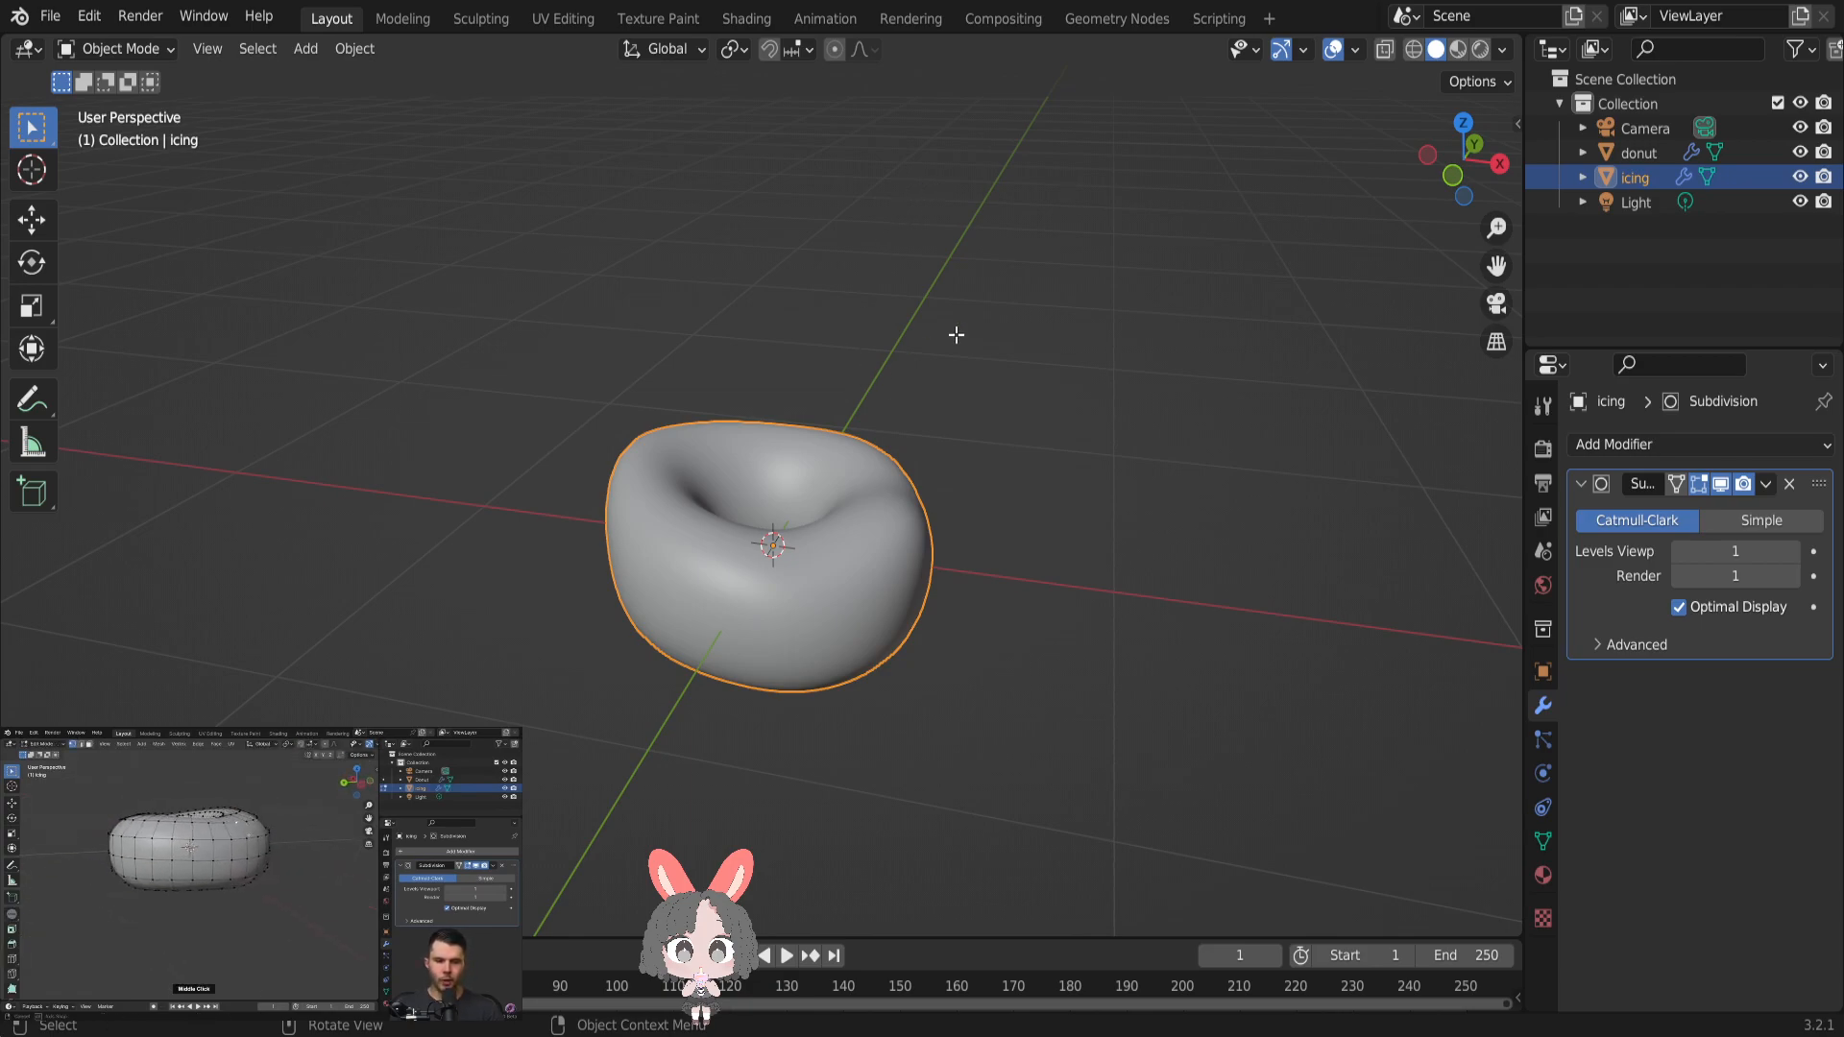
- Enter Edit Mode on the icing object to work on its mesh vertices
key(Tab)
scroll(930, 404, up, 2)
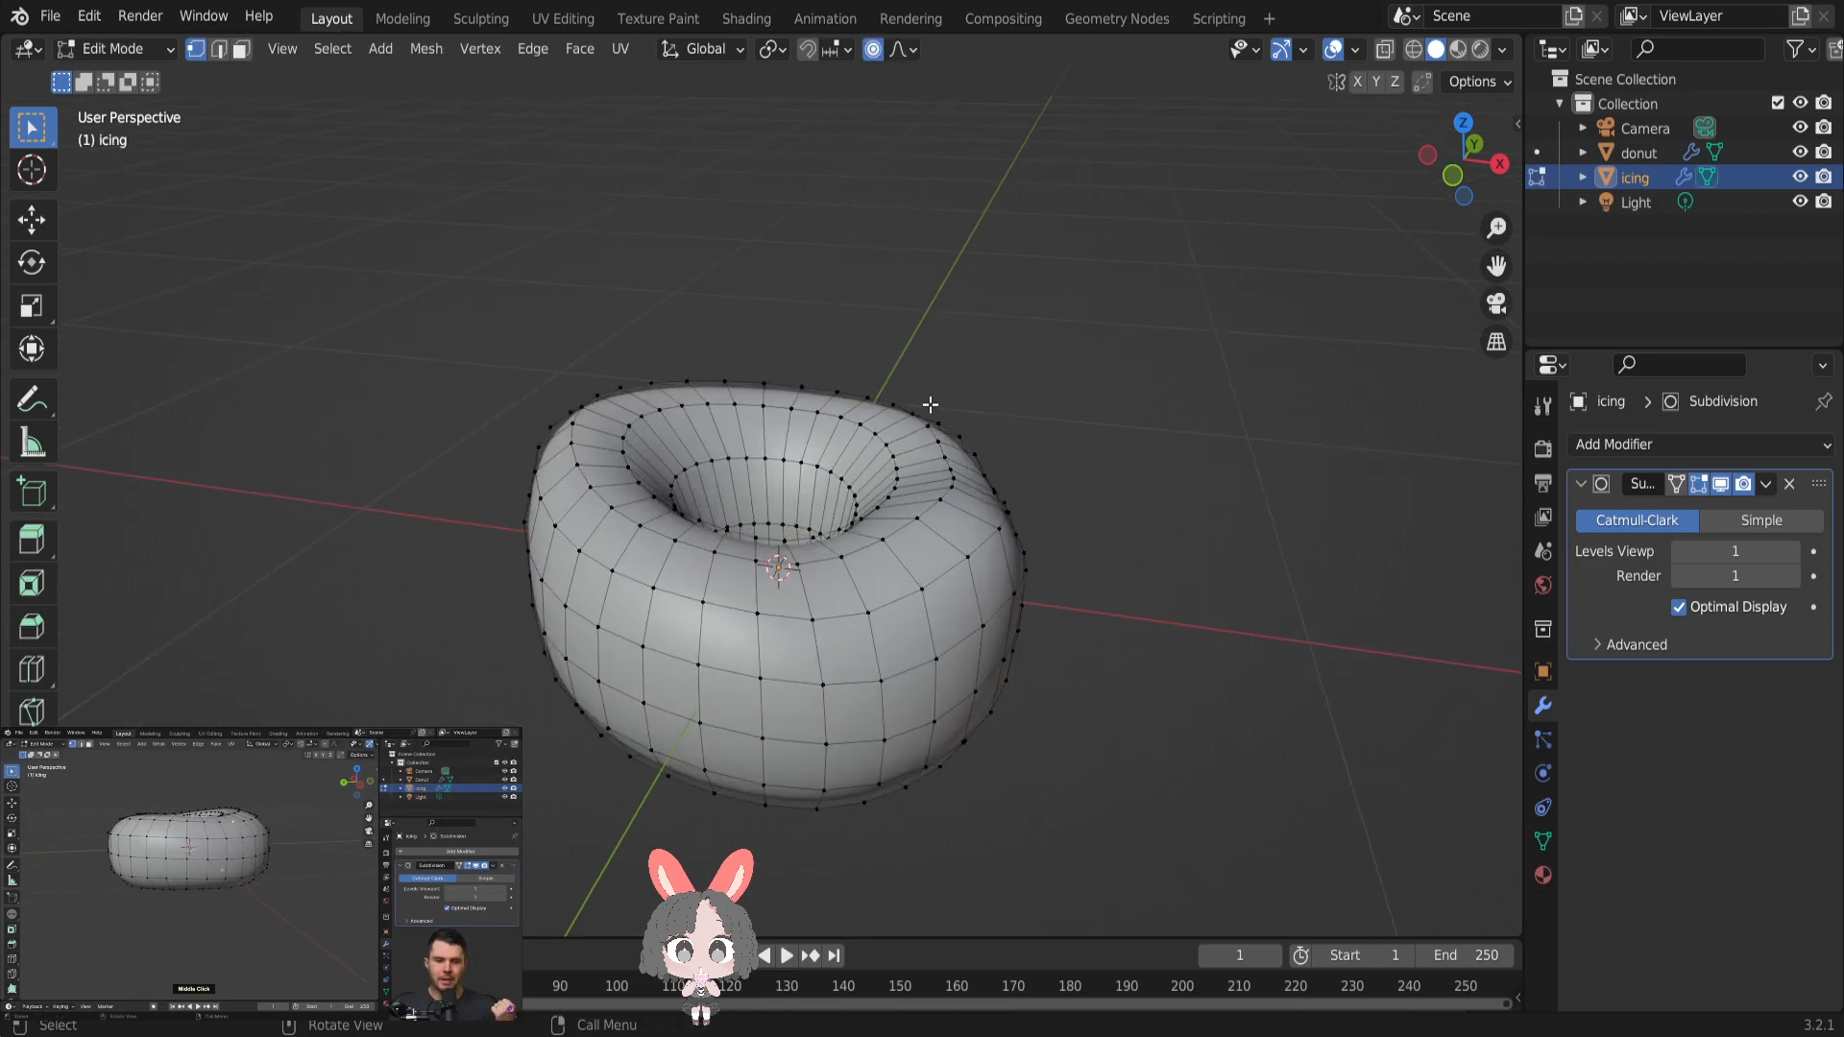
scroll(930, 404, up, 1)
scroll(936, 352, up, 2)
right_click(912, 332)
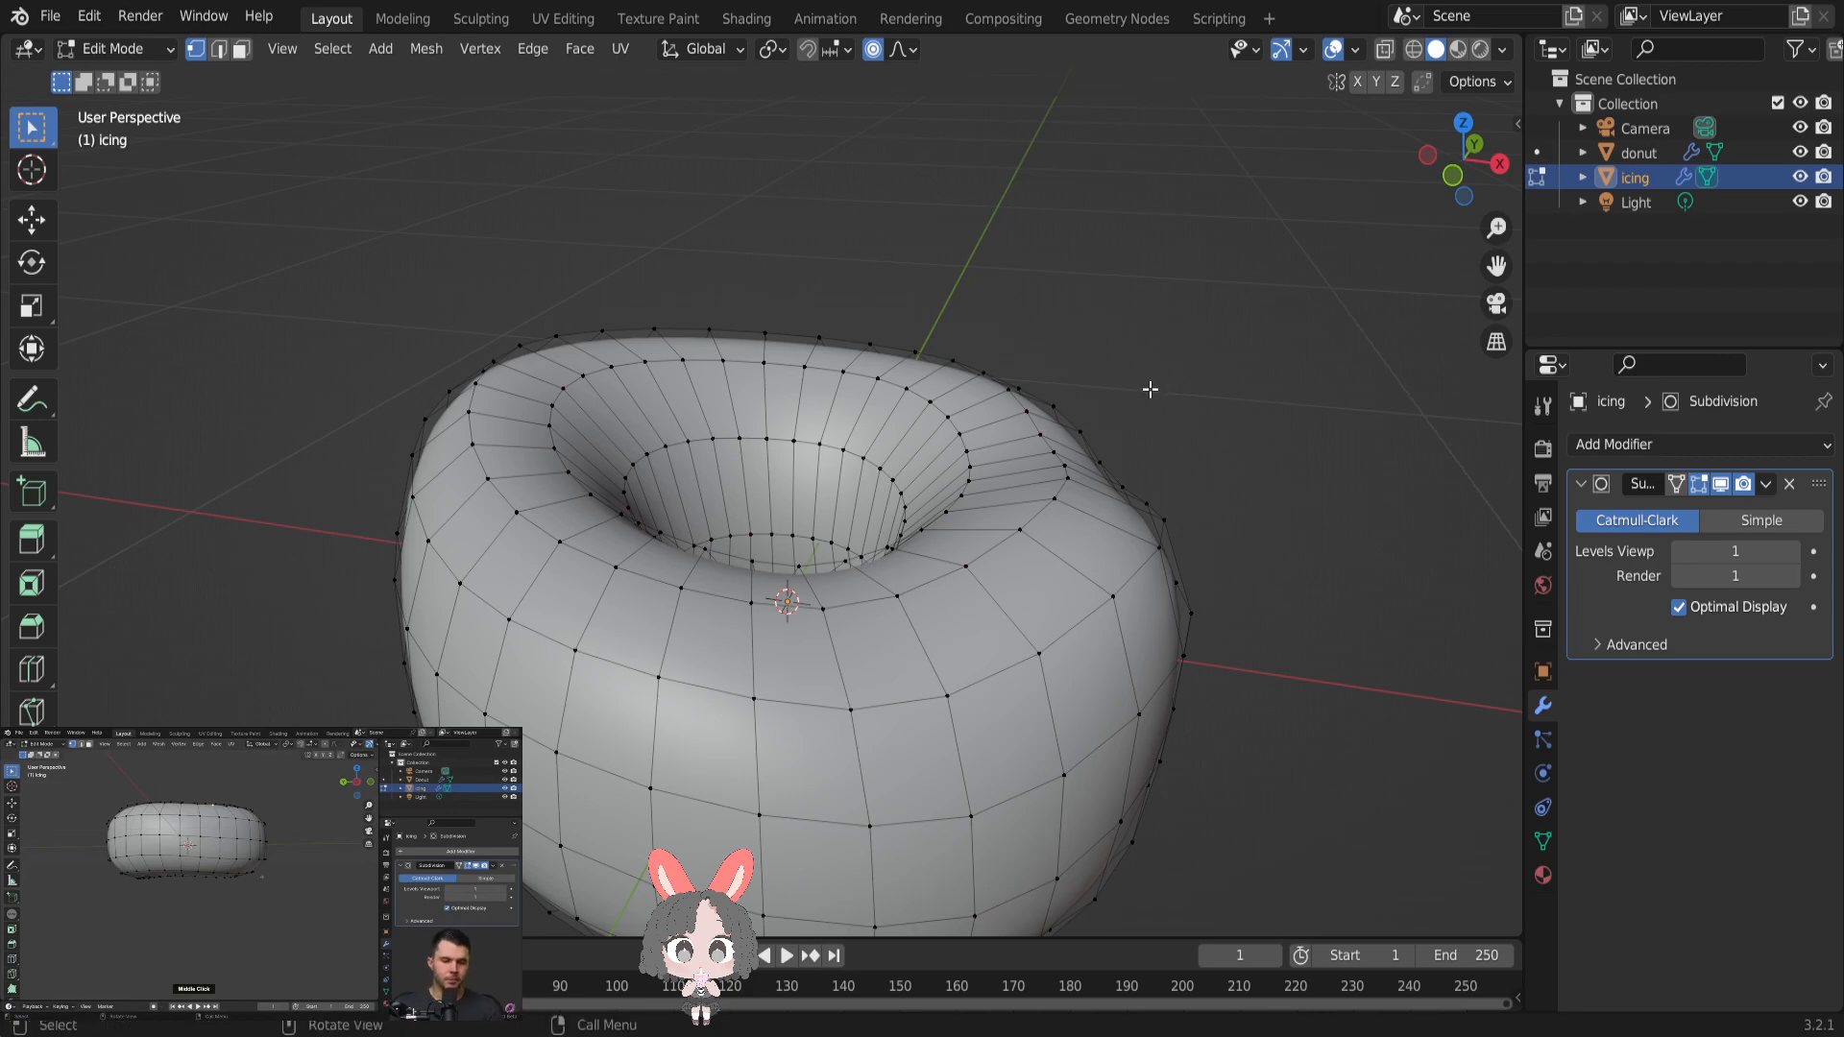
scroll(1160, 527, down, 3)
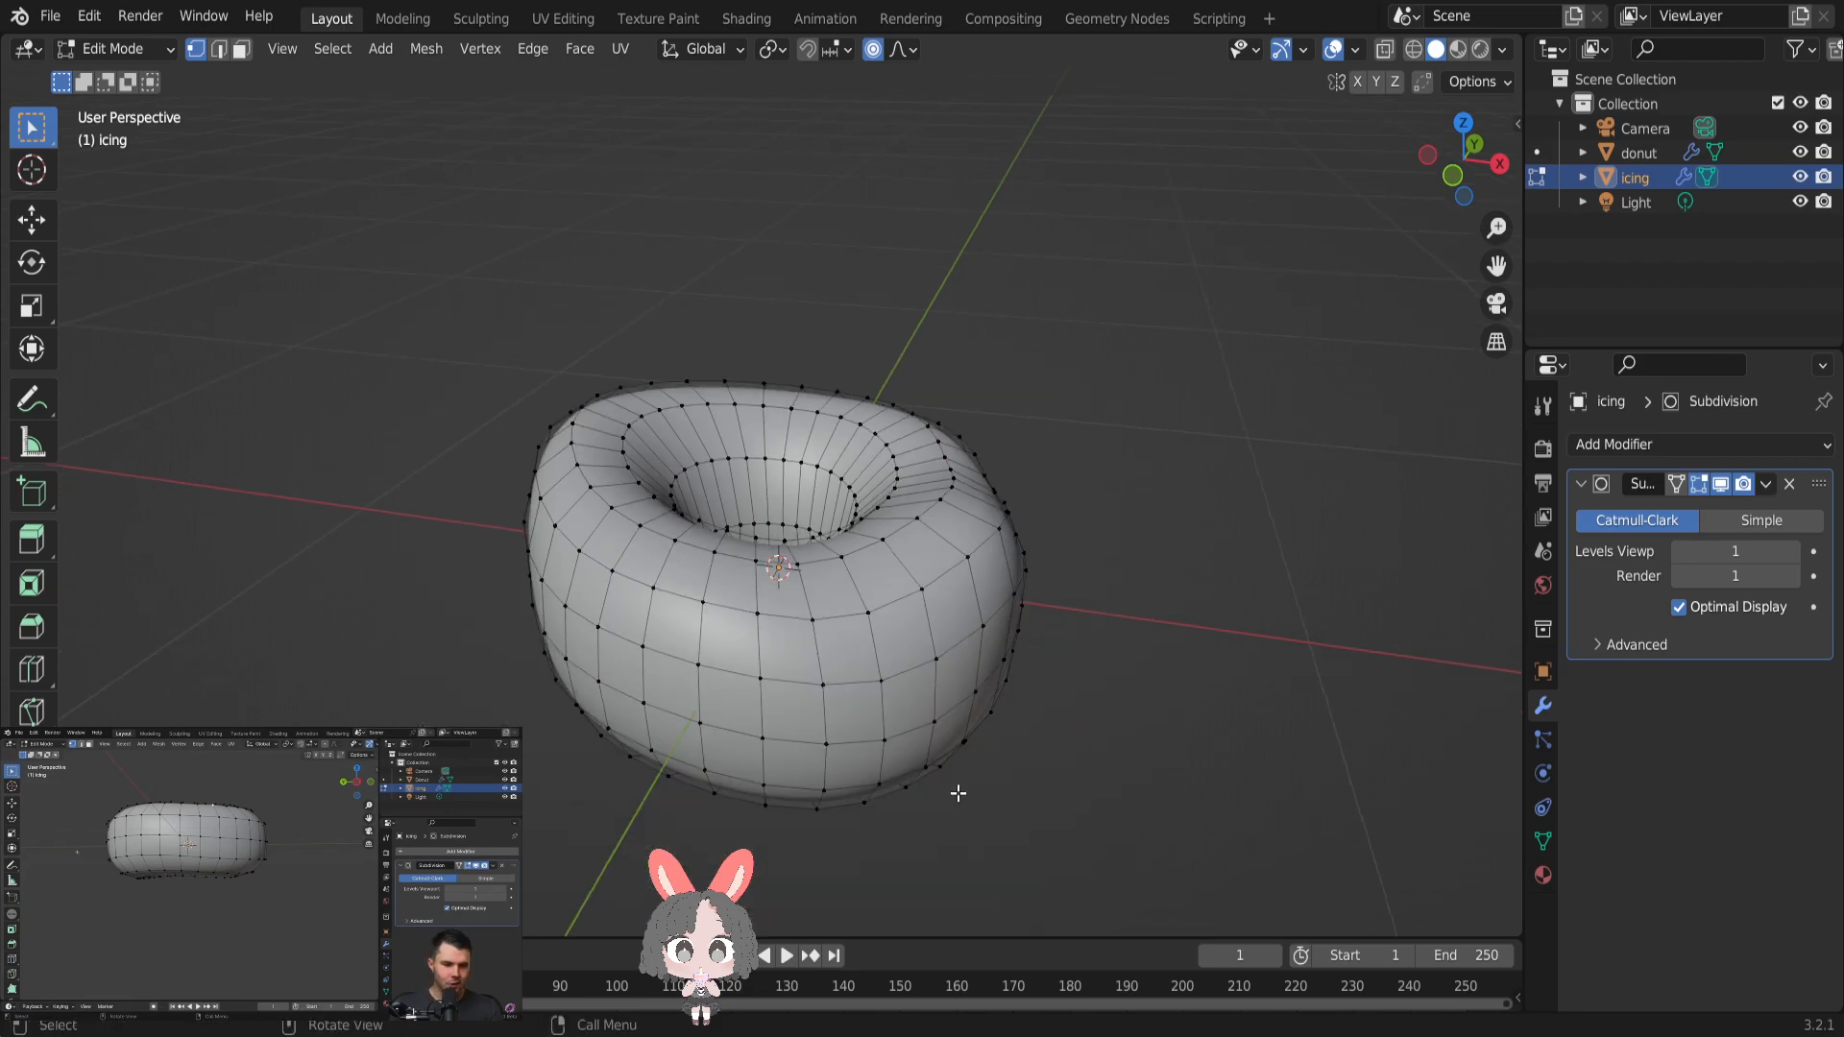
- Try to box-select the icing's bottom vertices with the mesh shown opaque, and clear the selection
middle_drag(894, 646, 946, 551)
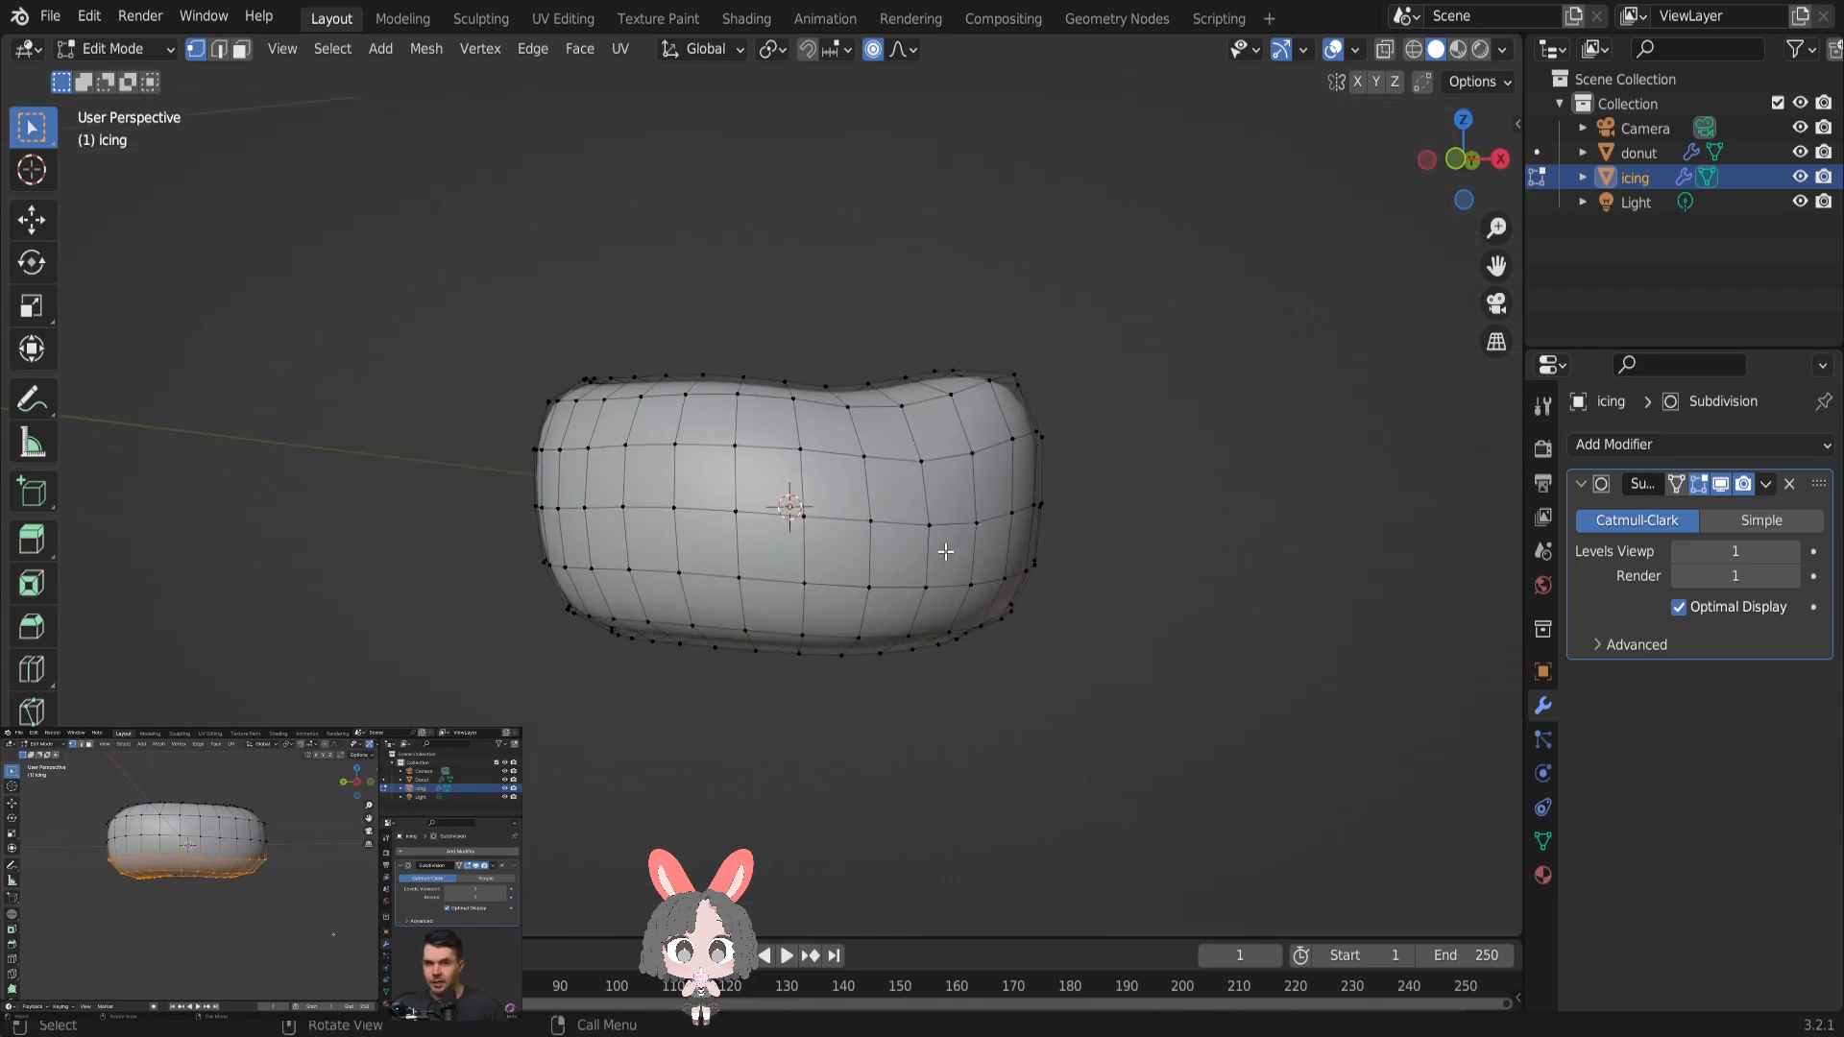
drag(466, 564, 1215, 721)
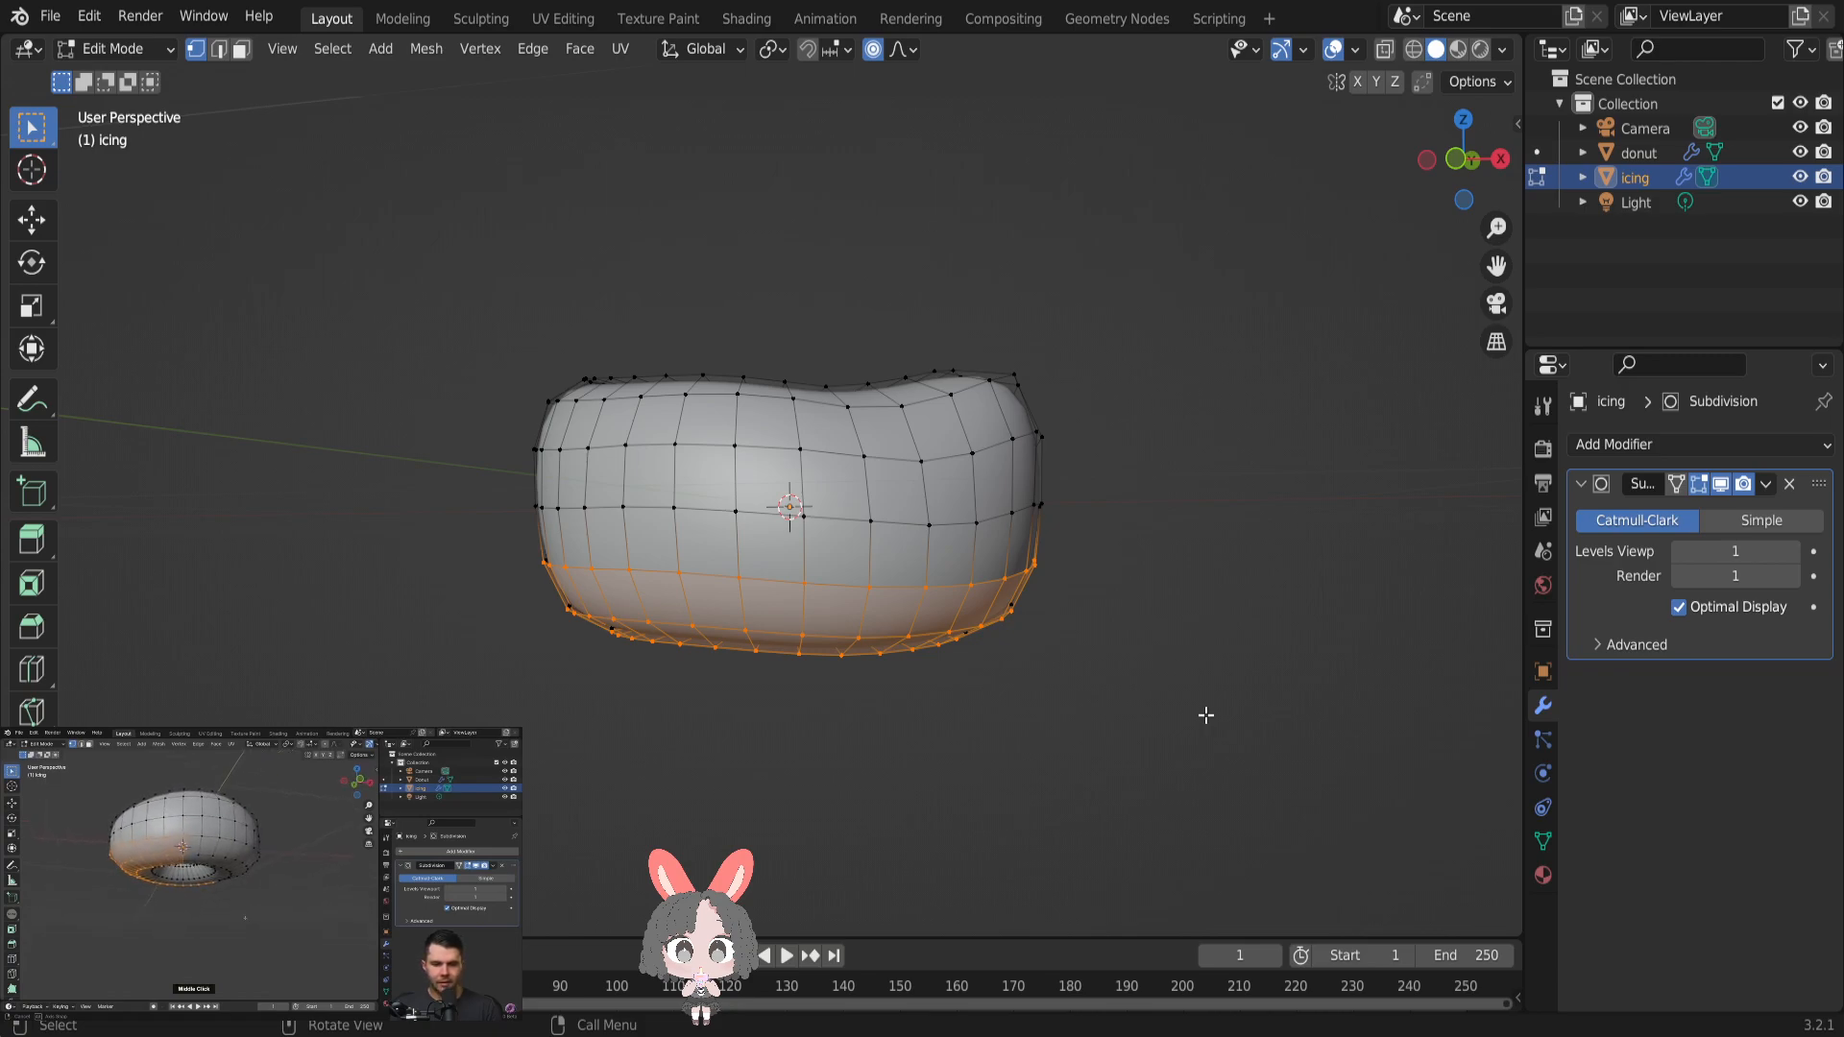
middle_drag(1189, 659, 1165, 530)
drag(478, 414, 1114, 639)
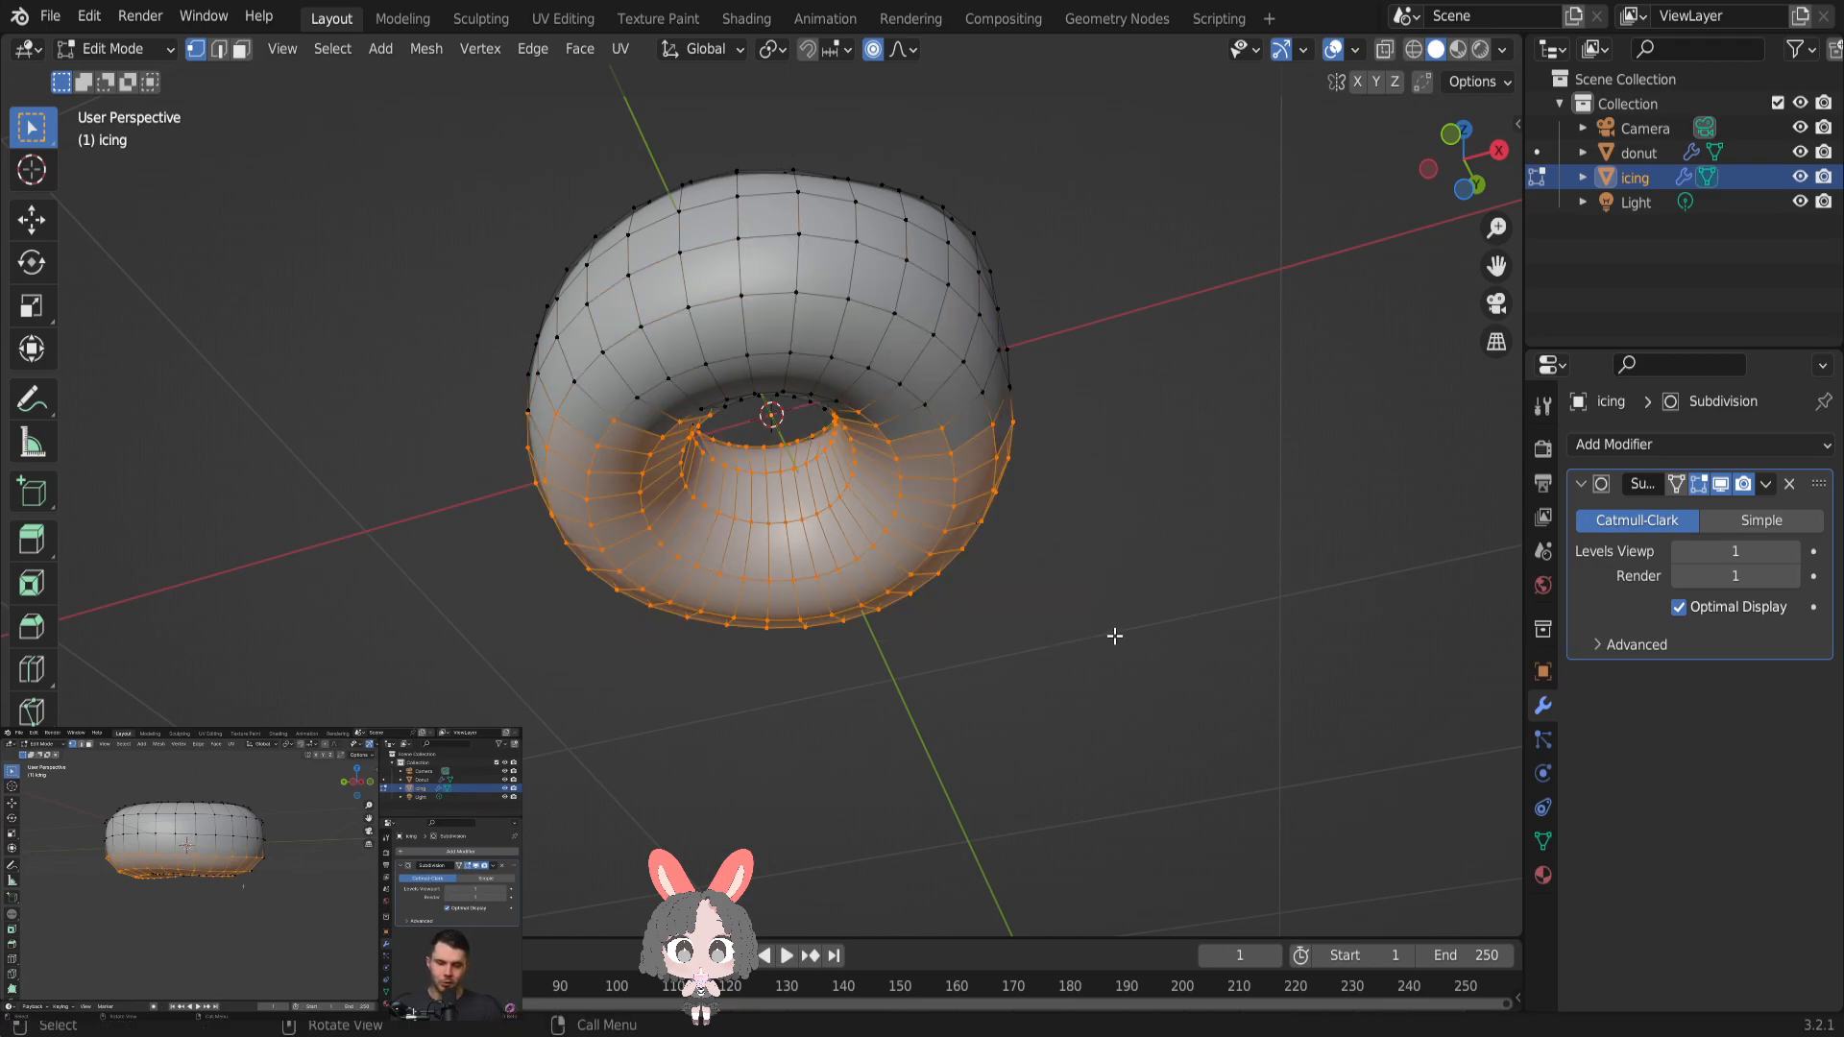
middle_drag(1095, 613, 1109, 867)
key(alt+a)
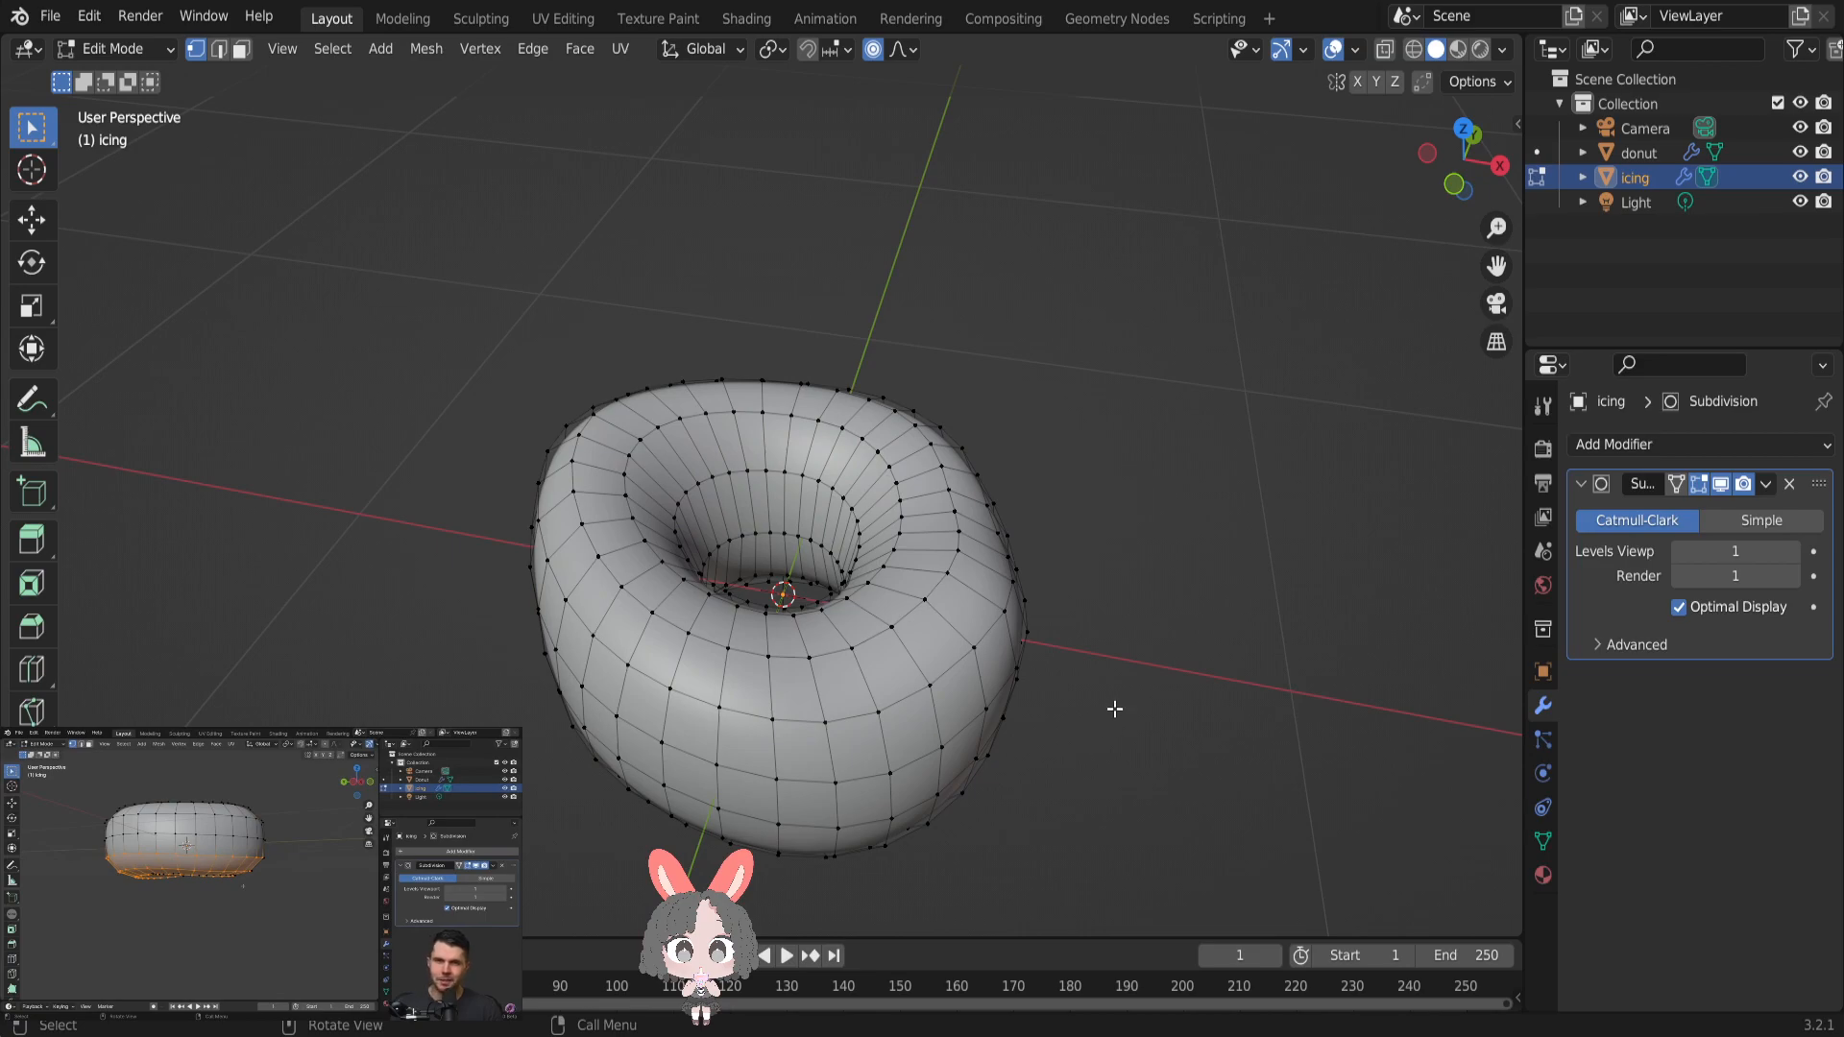
- Turn on X-ray display so vertices on the far side of the icing can be selected too
middle_drag(1110, 681, 1103, 560)
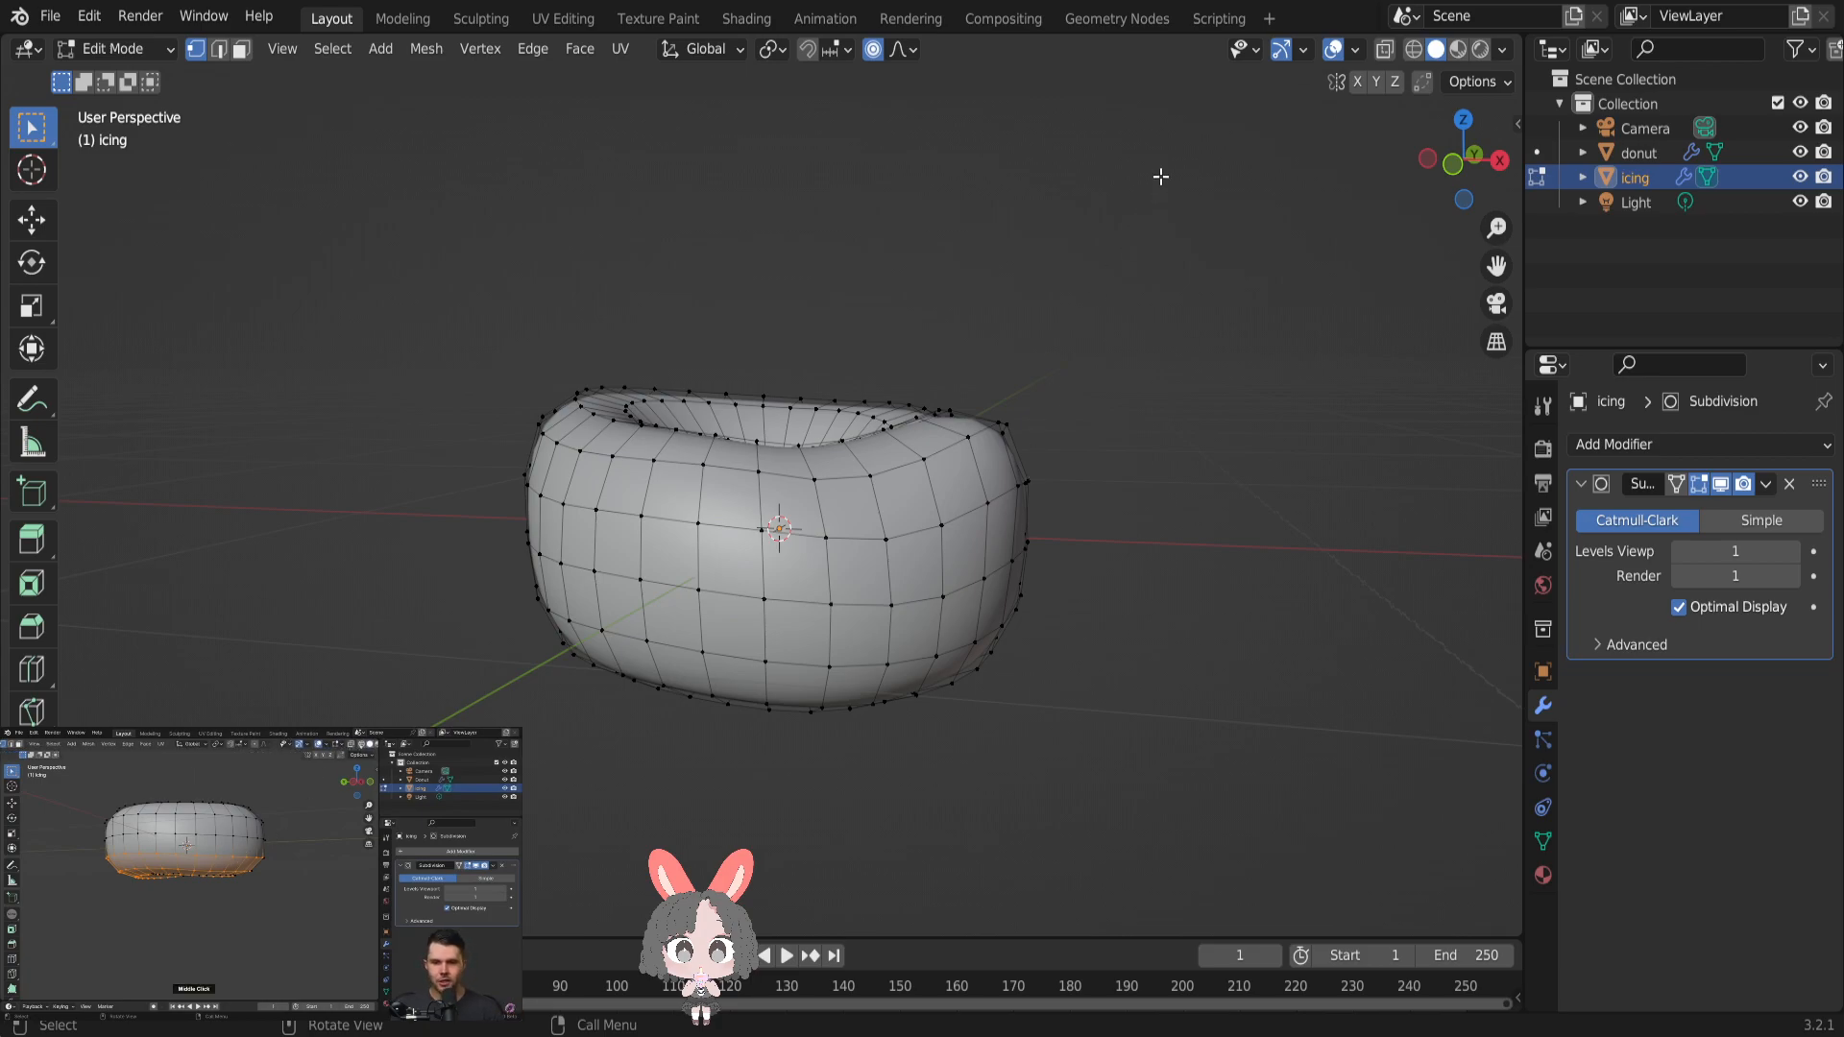
click(1384, 50)
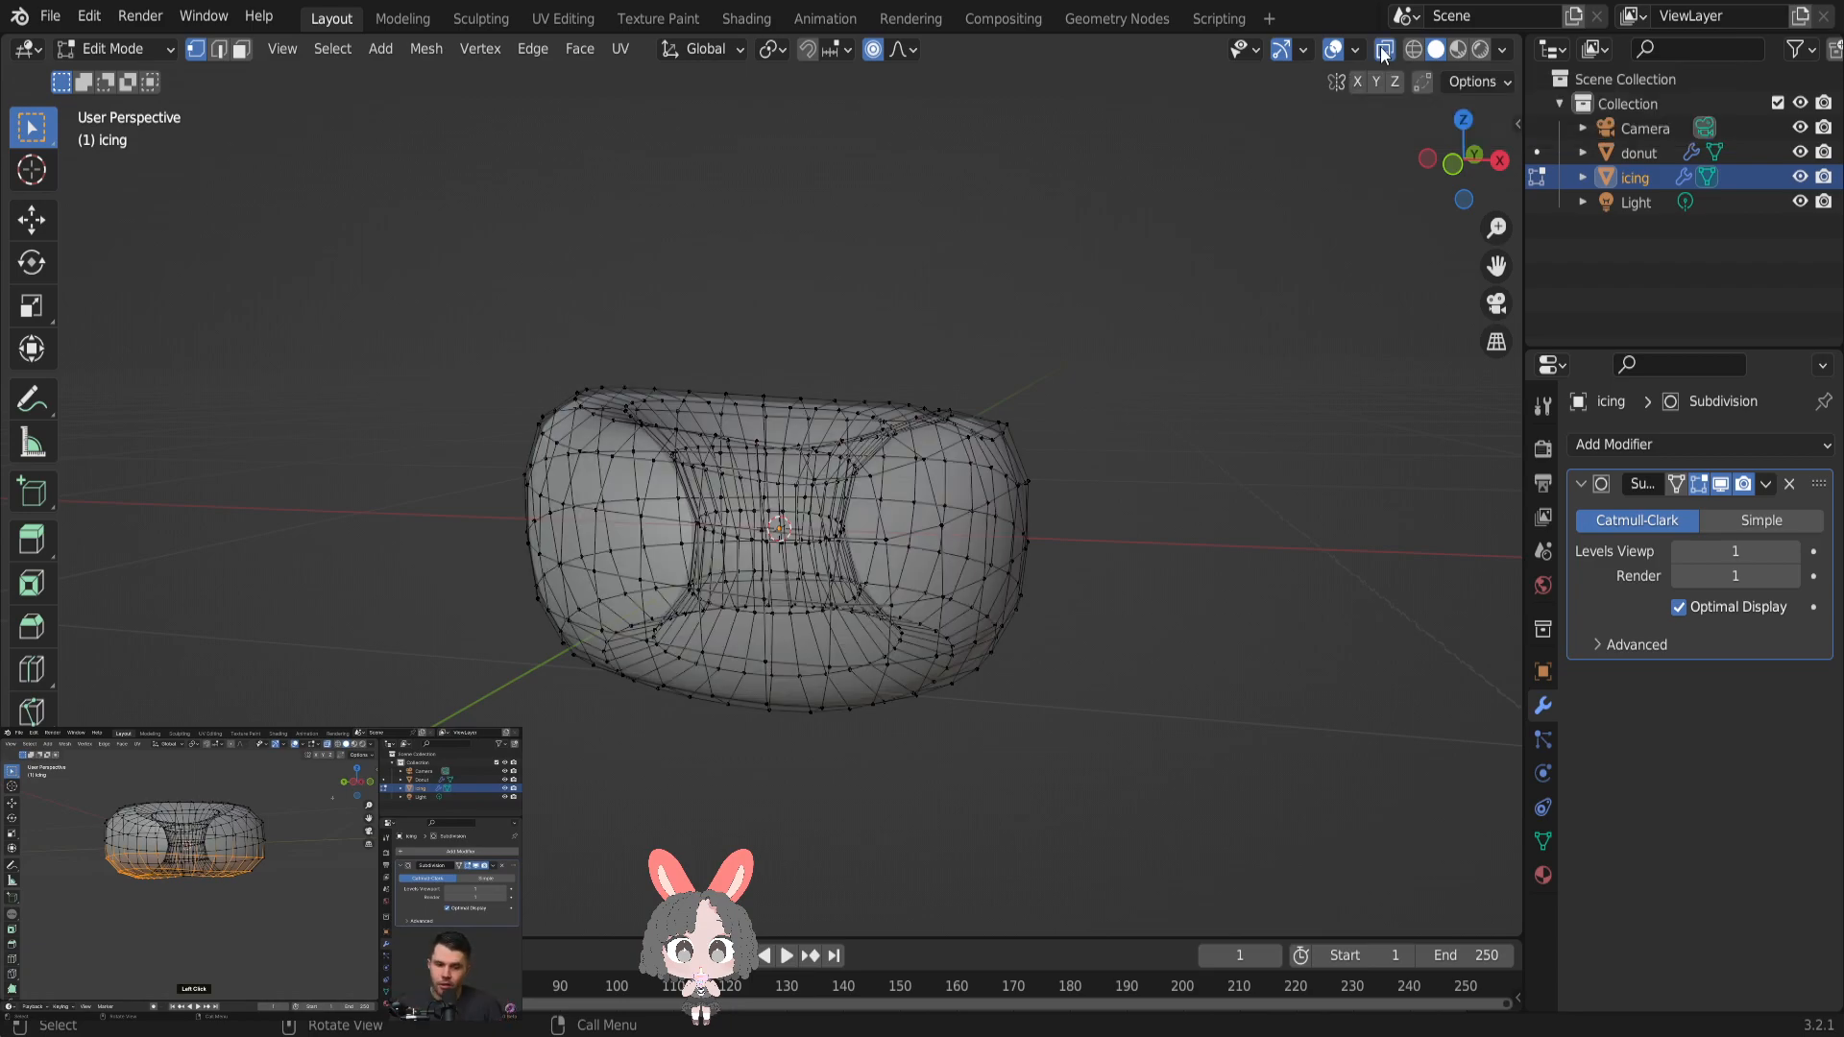
scroll(1226, 500, up, 3)
scroll(1225, 503, down, 1)
- Try to box-select the icing's bottom vertex rings through the mesh from a perspective view
drag(383, 659, 1066, 821)
middle_drag(1189, 692, 1255, 659)
drag(504, 609, 1323, 705)
middle_drag(1309, 650, 1144, 664)
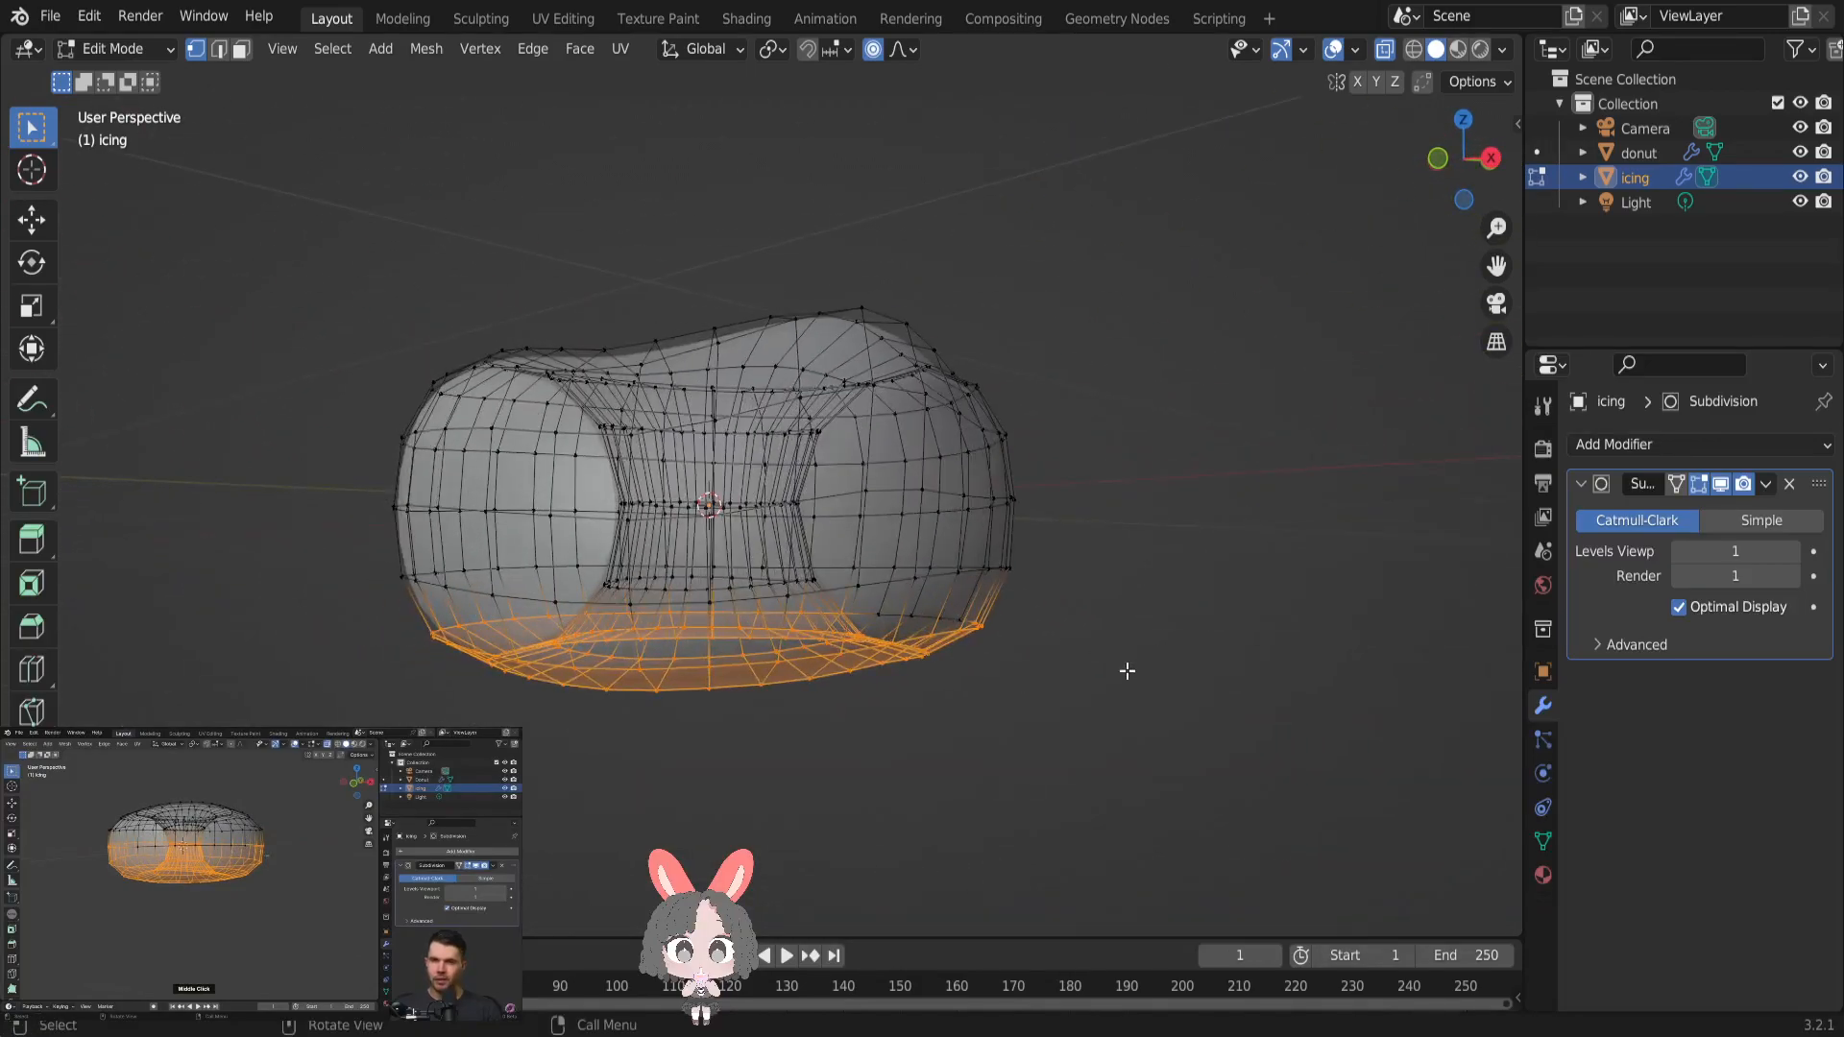
drag(361, 612, 1184, 696)
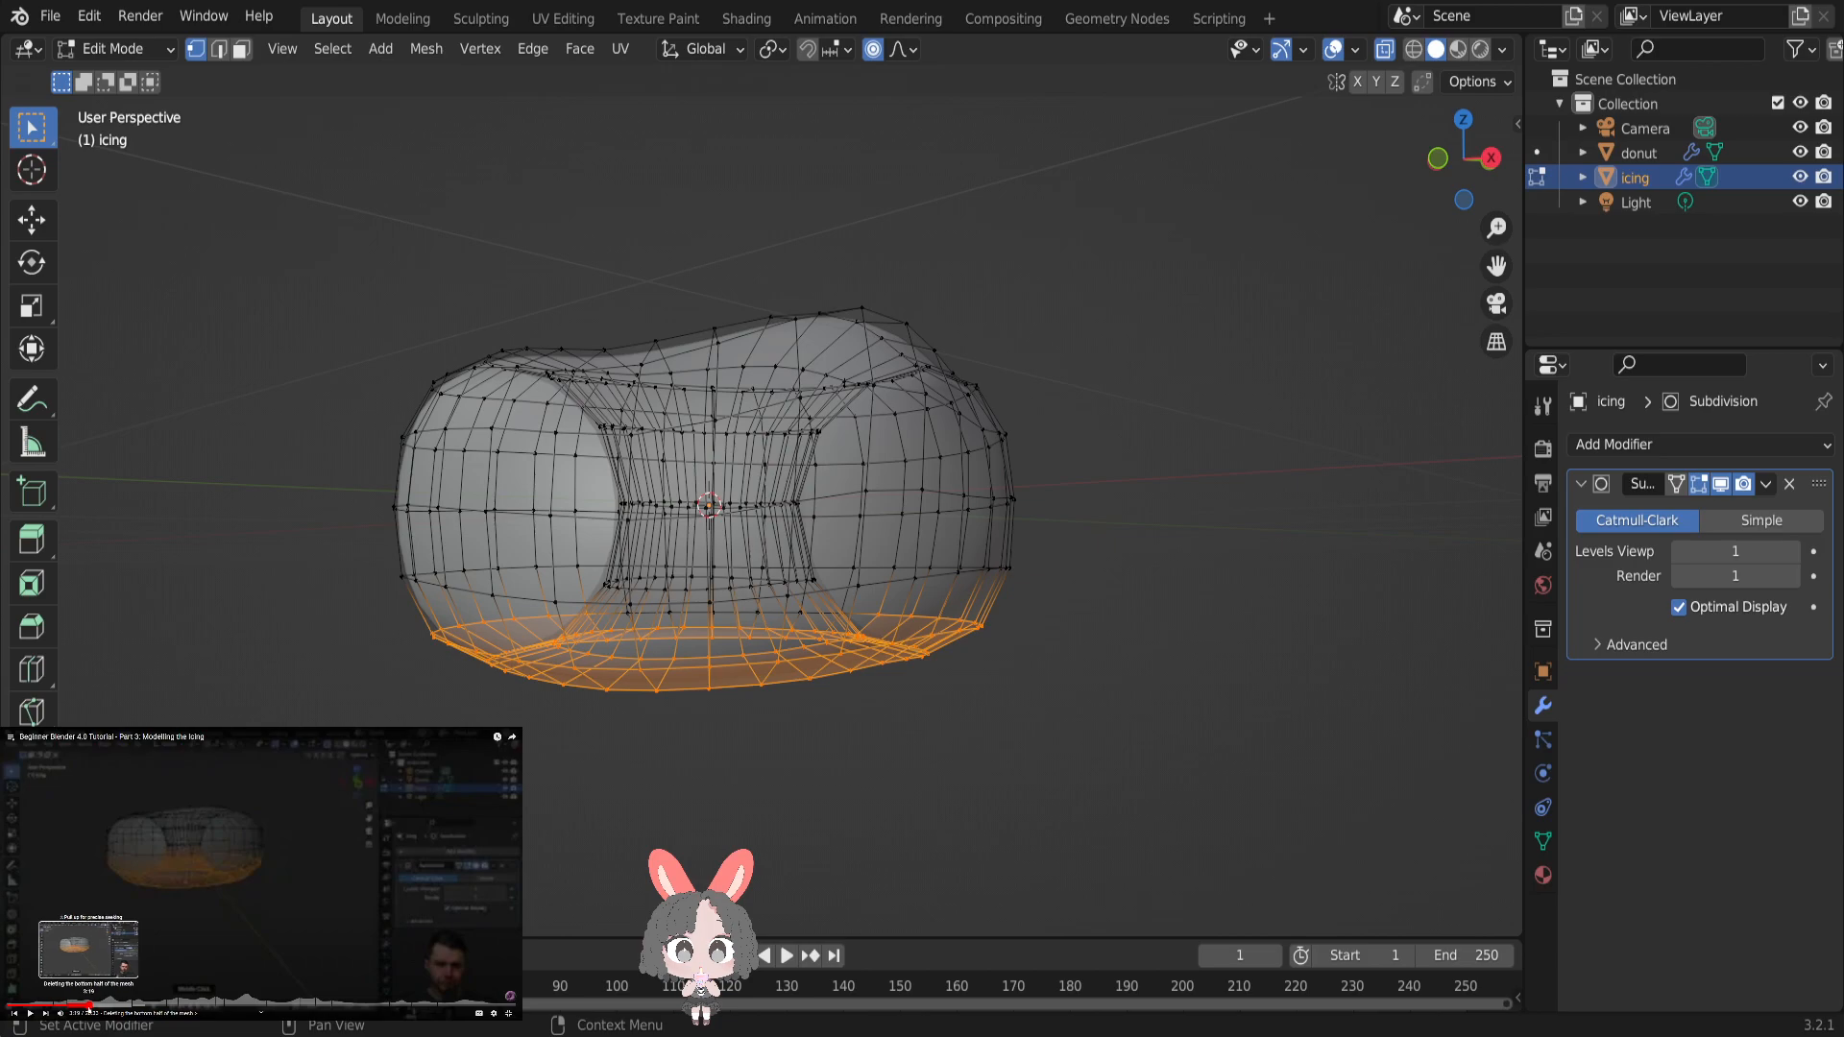
click(81, 1007)
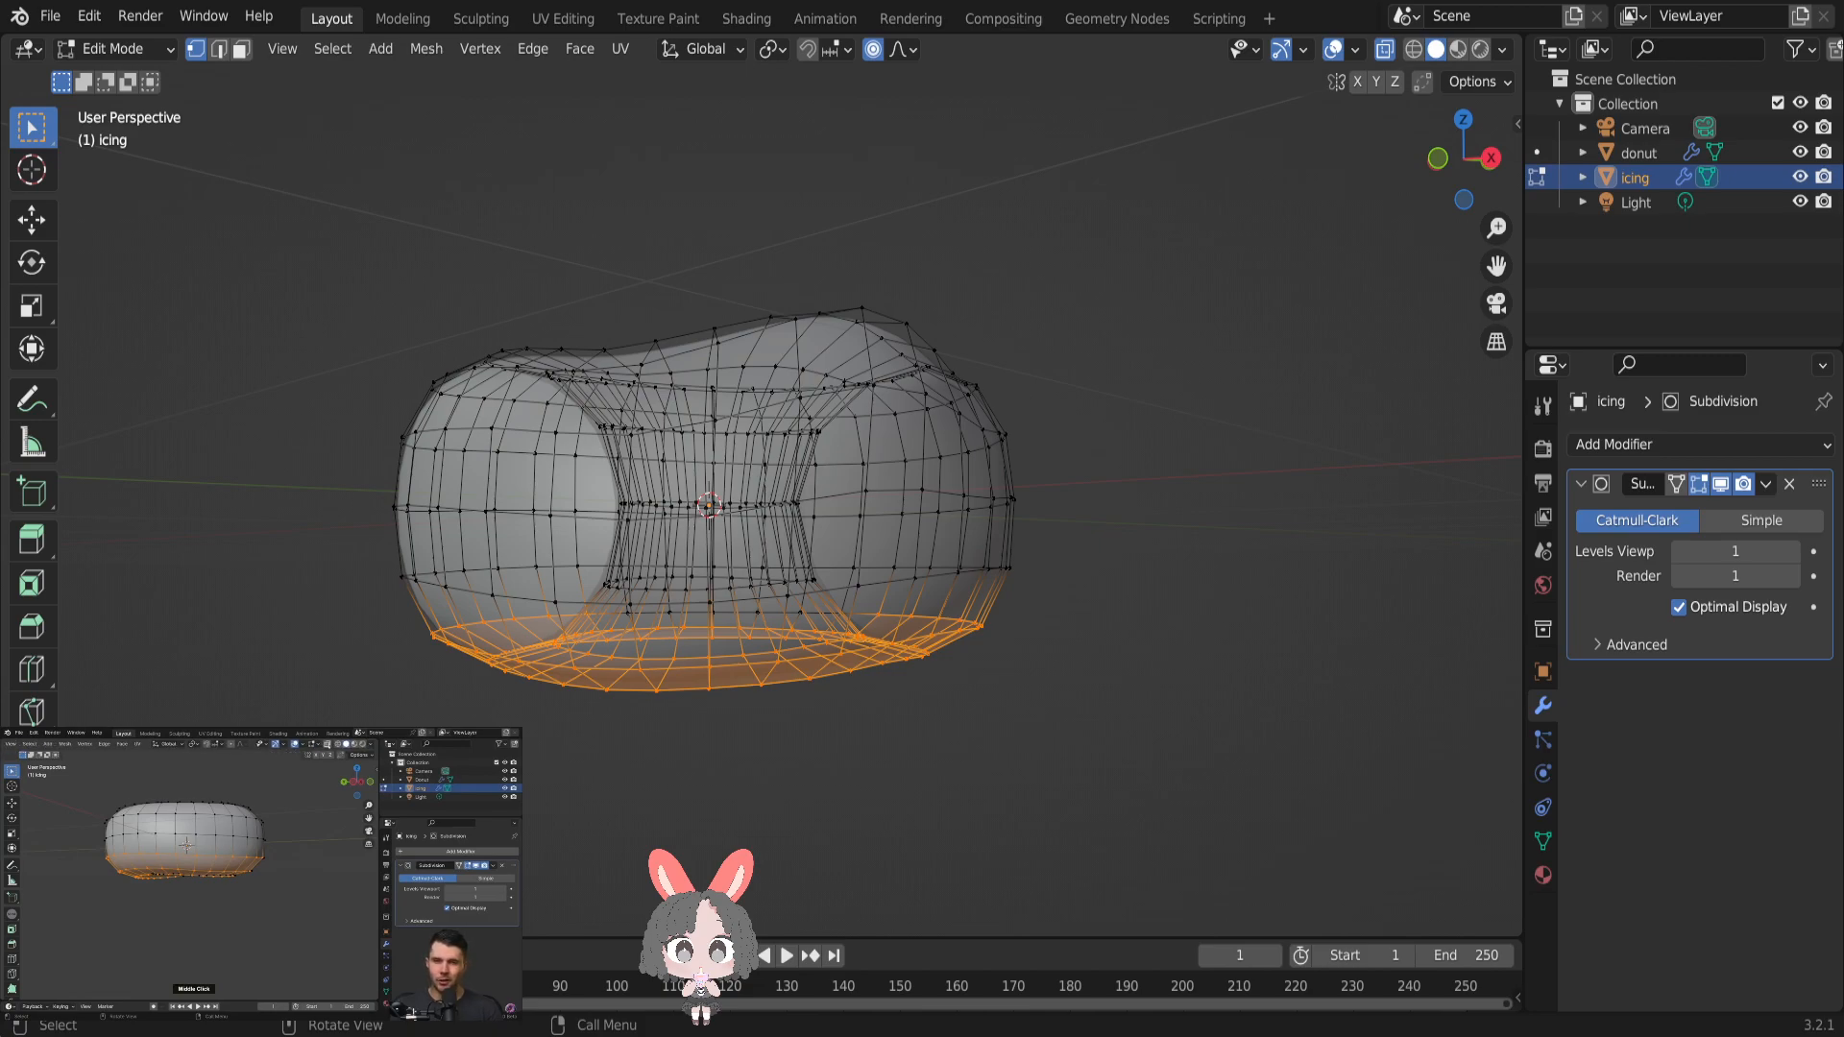
middle_drag(845, 745, 932, 732)
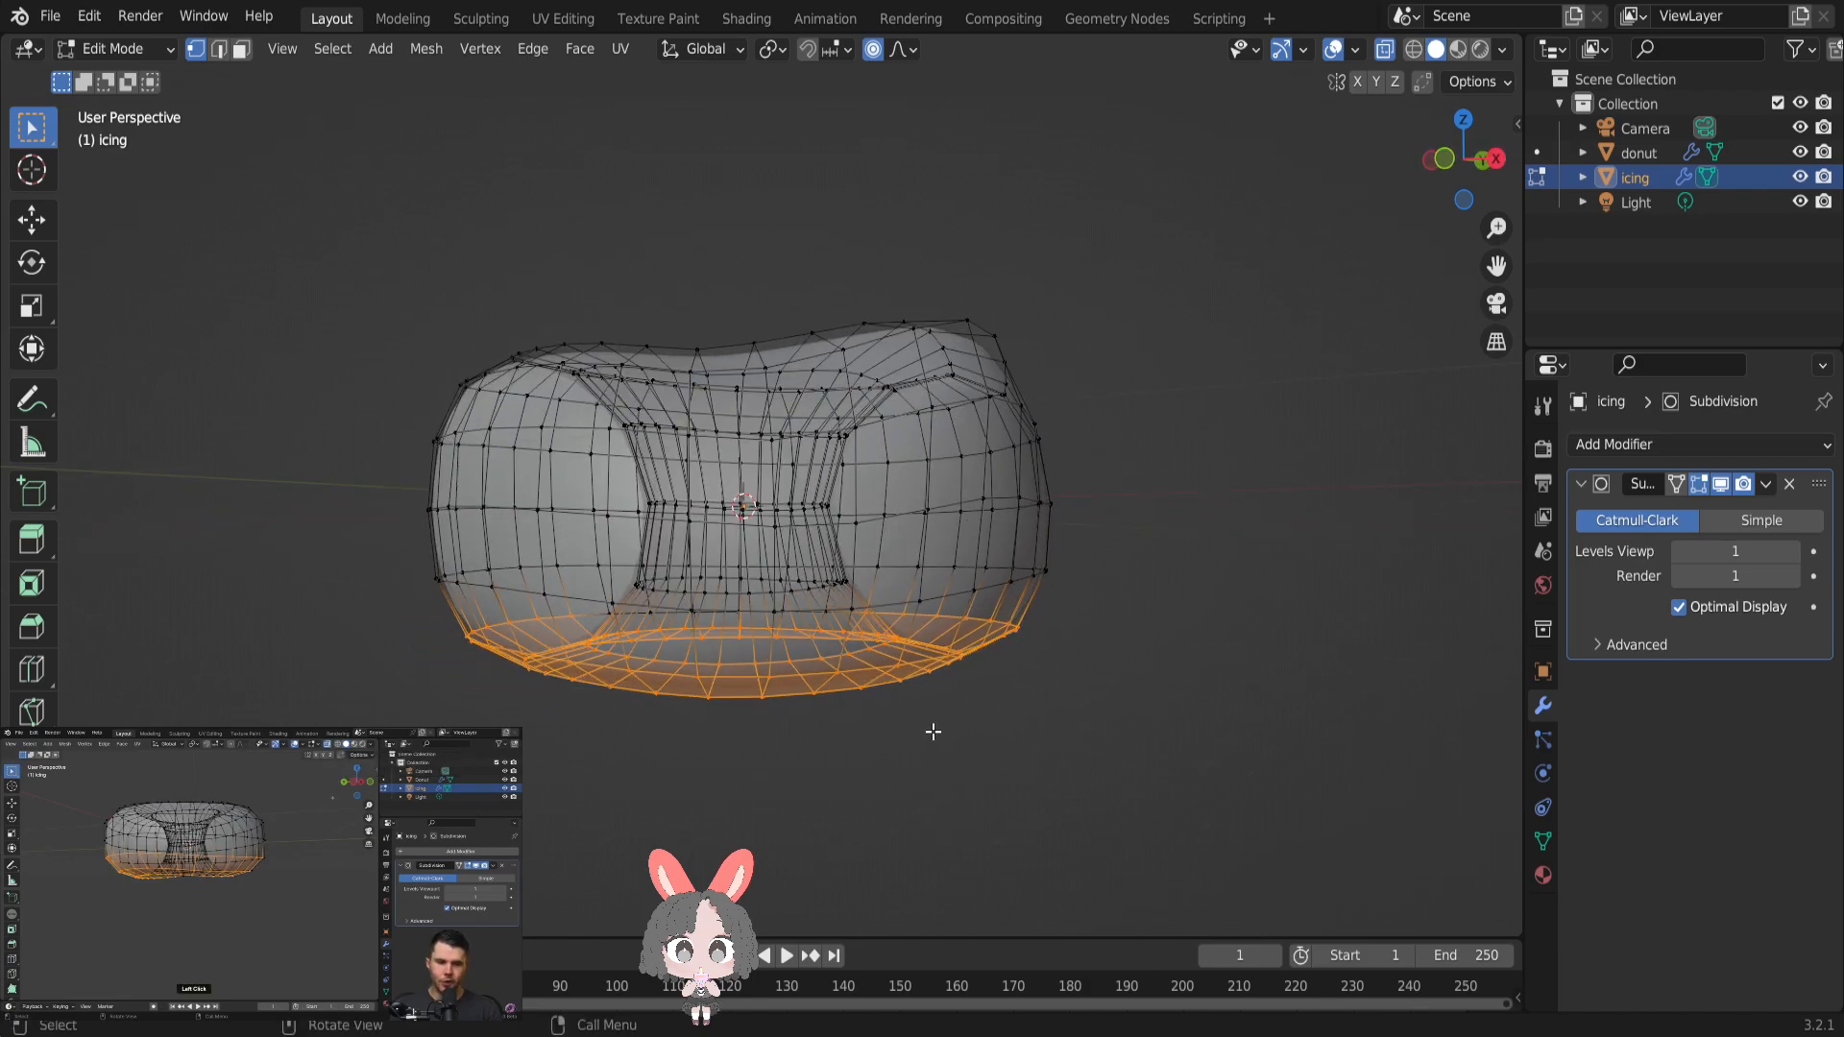
click(776, 613)
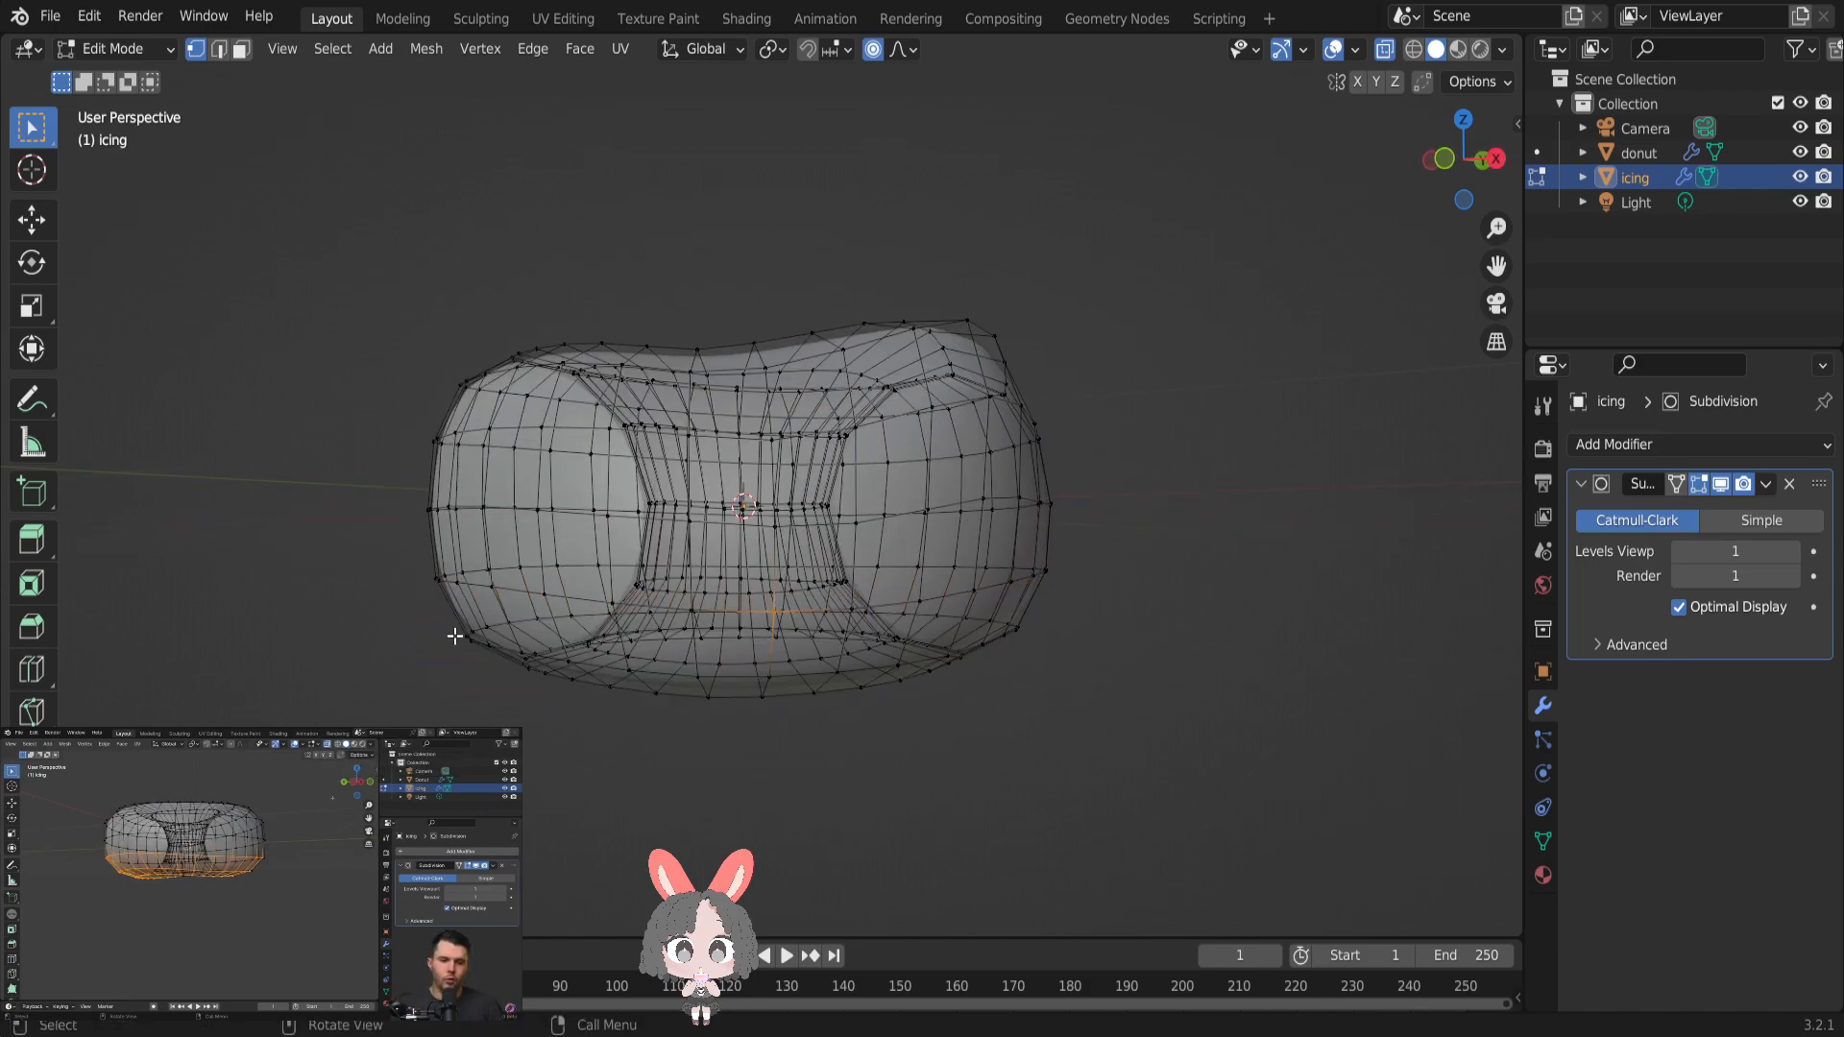
drag(423, 607, 1254, 718)
middle_drag(1126, 707, 452, 642)
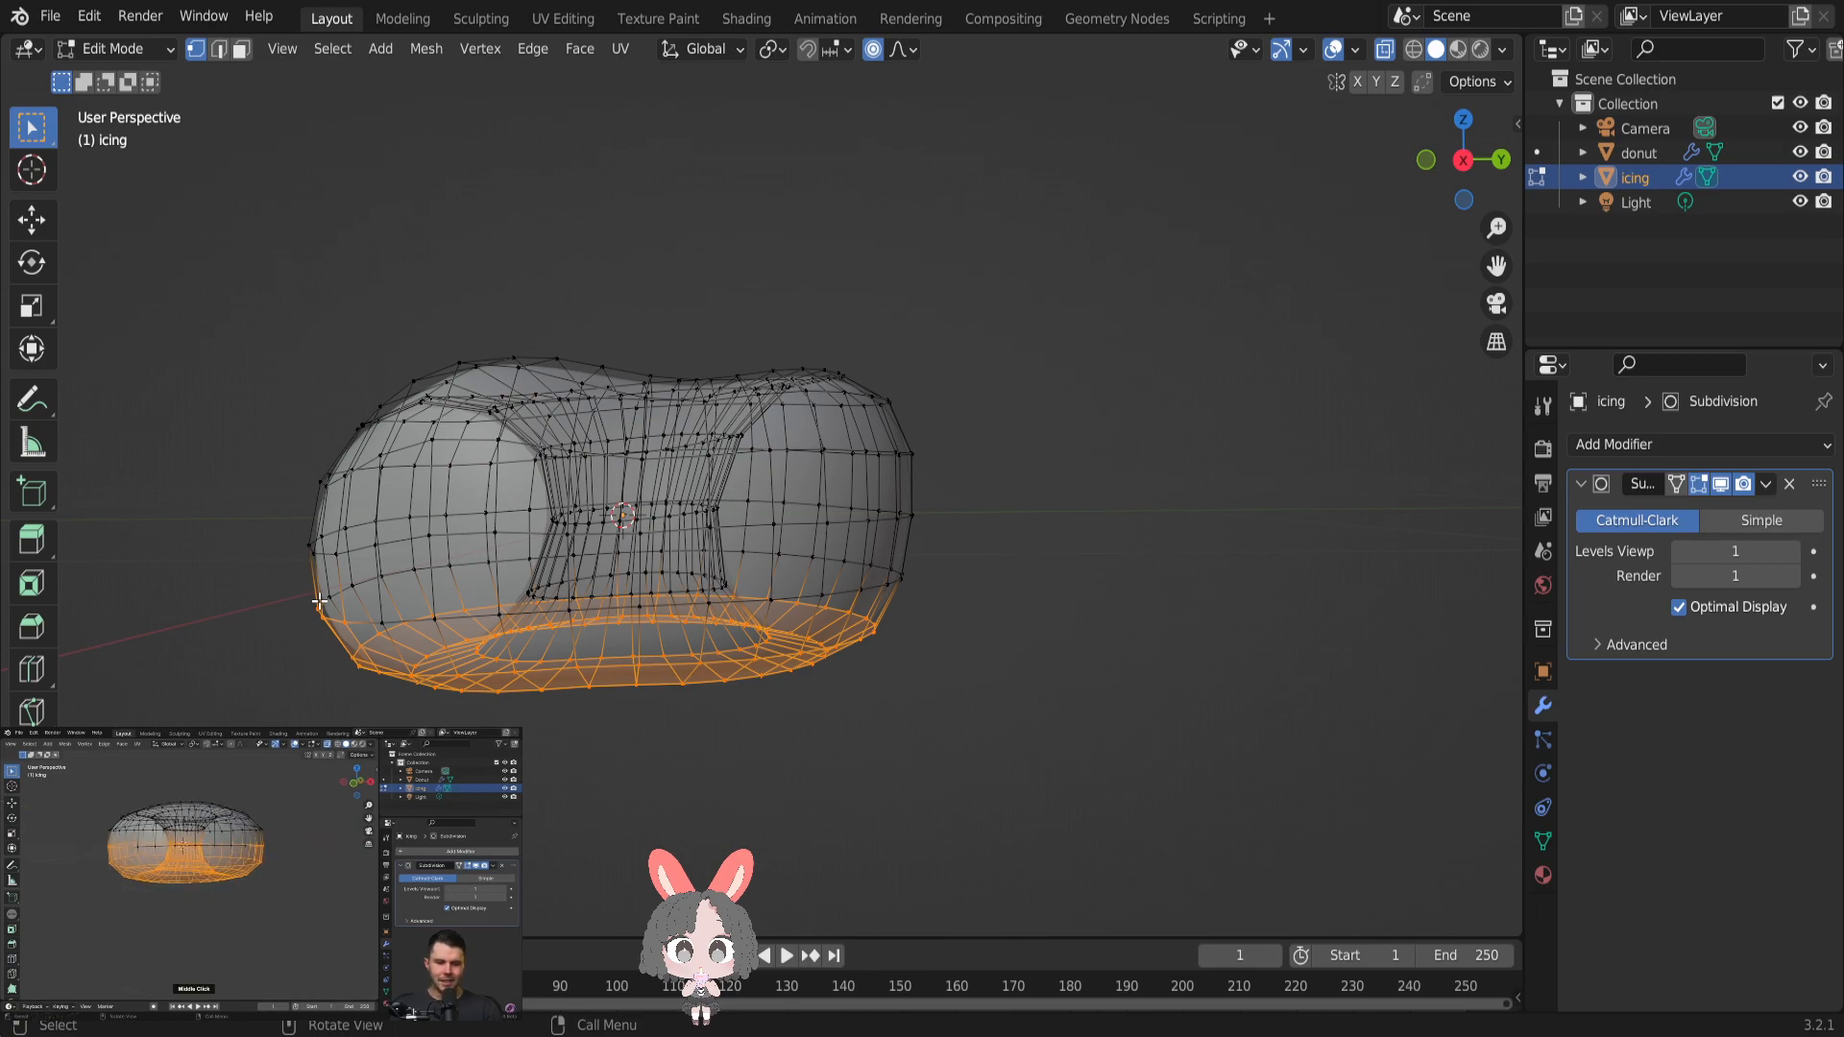
middle_drag(653, 667, 1019, 661)
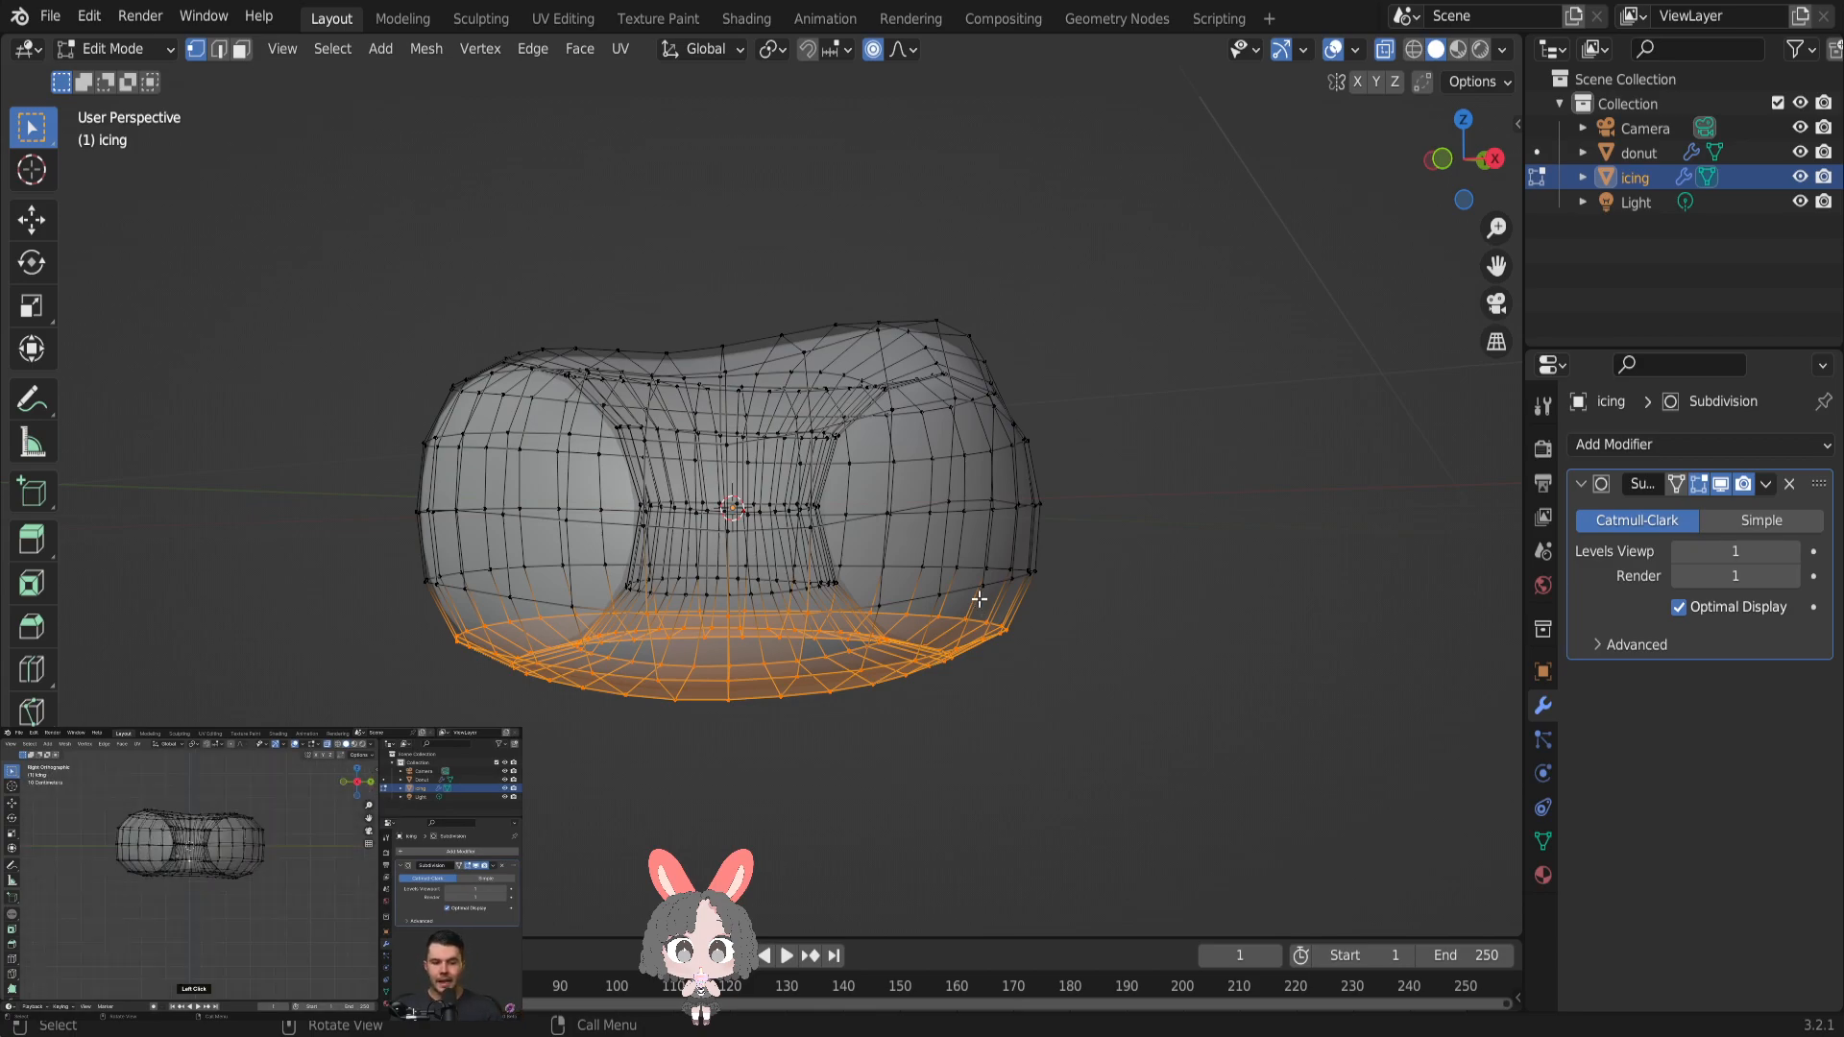
- In the right orthographic view, select the icing's vertices in the lower half and delete them
click(1464, 121)
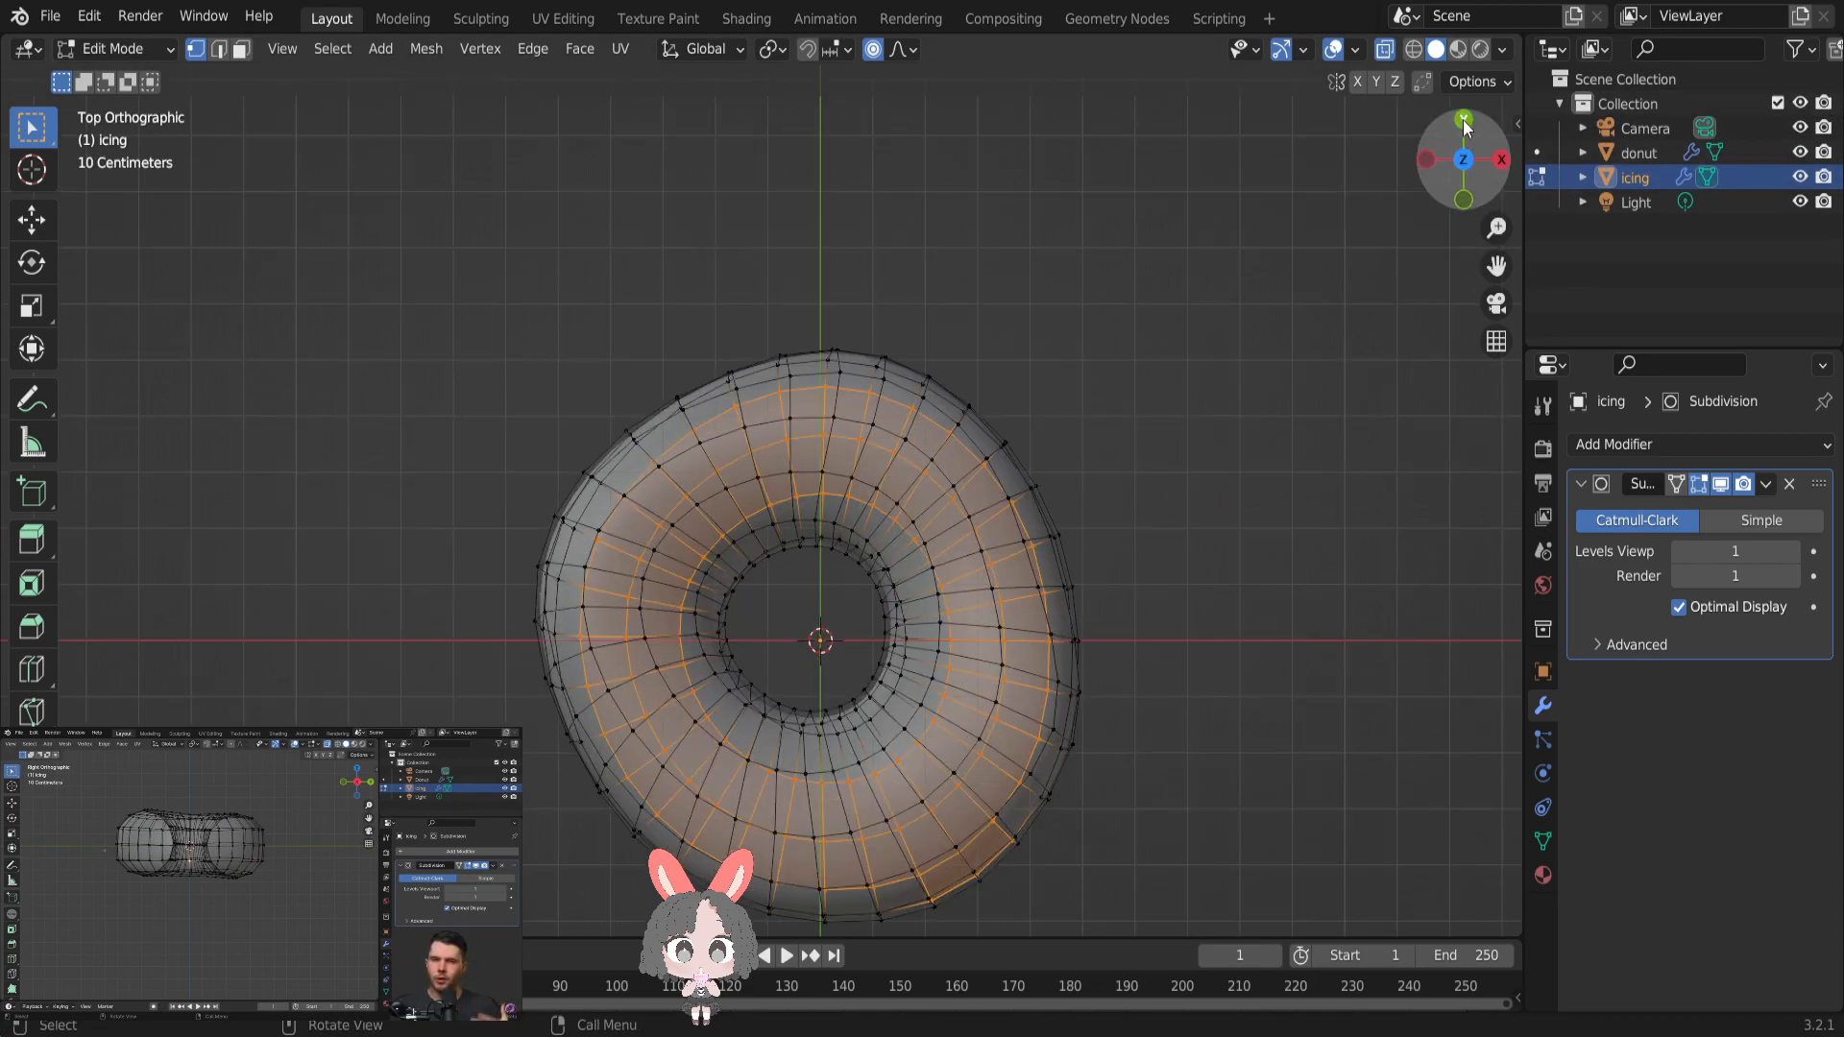
click(1502, 161)
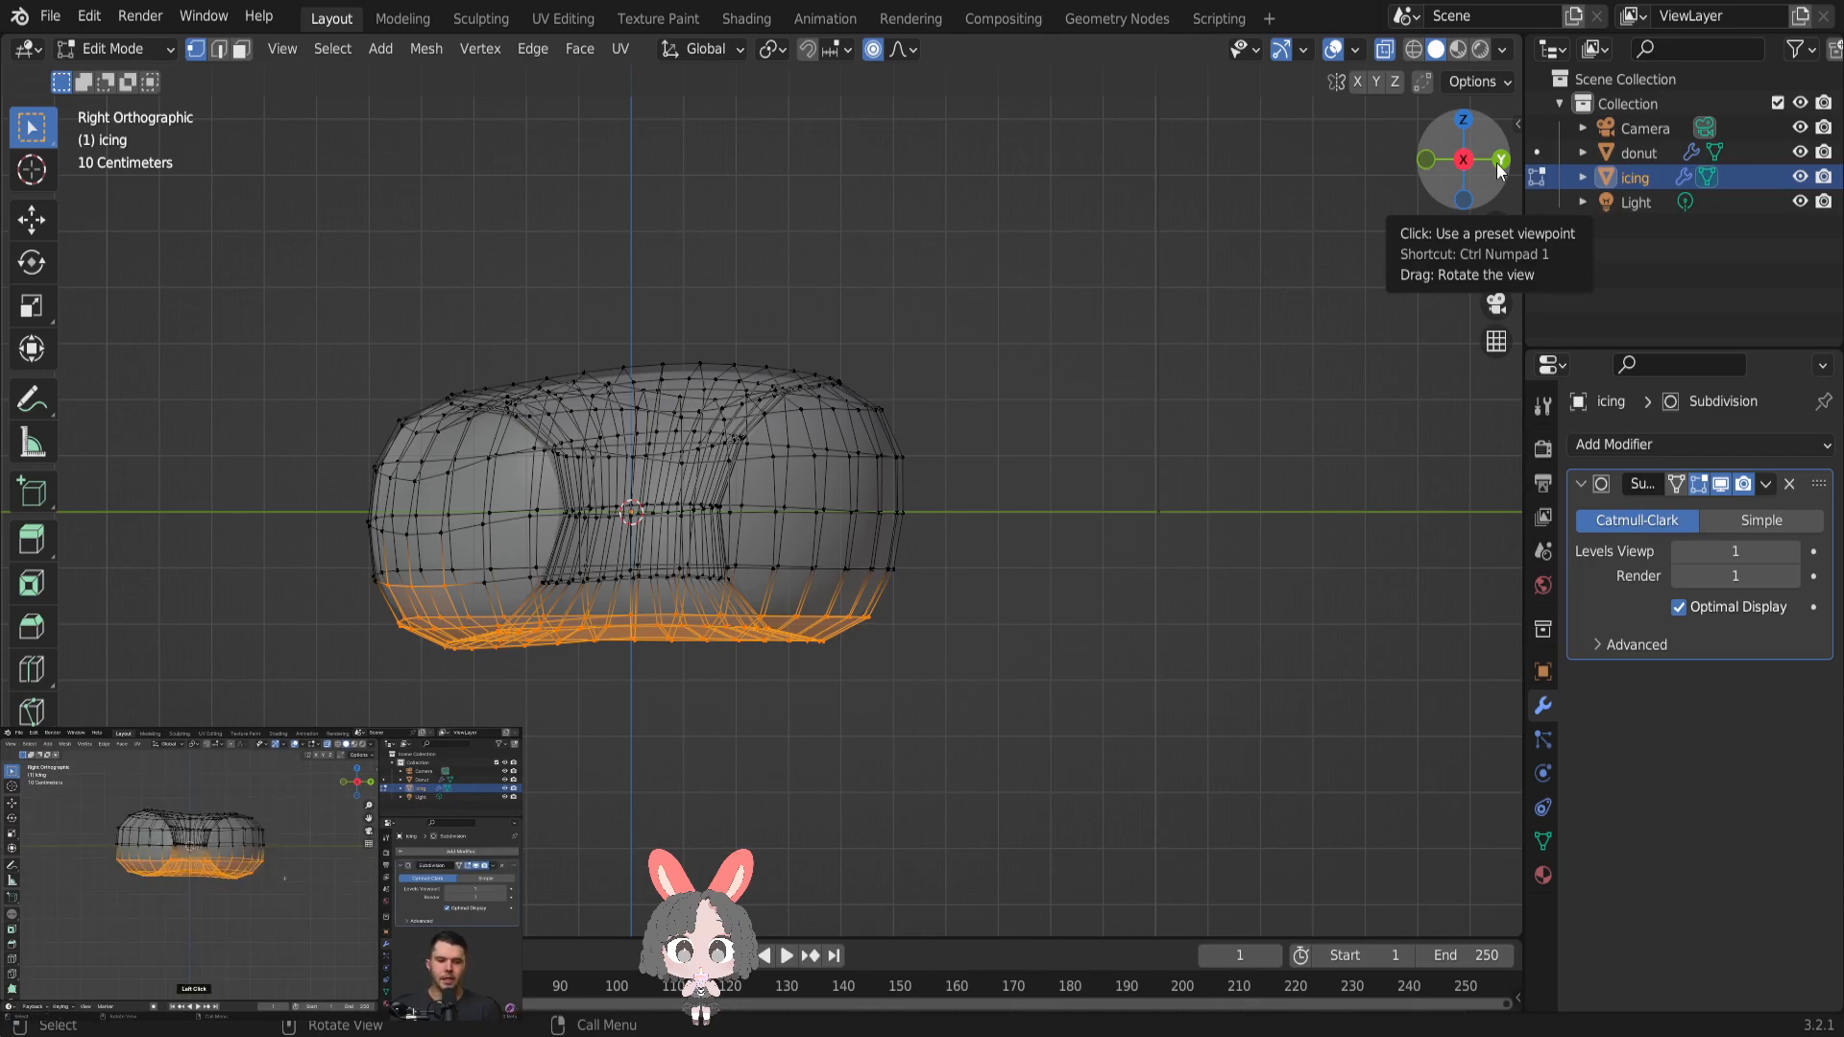
drag(197, 567, 1092, 680)
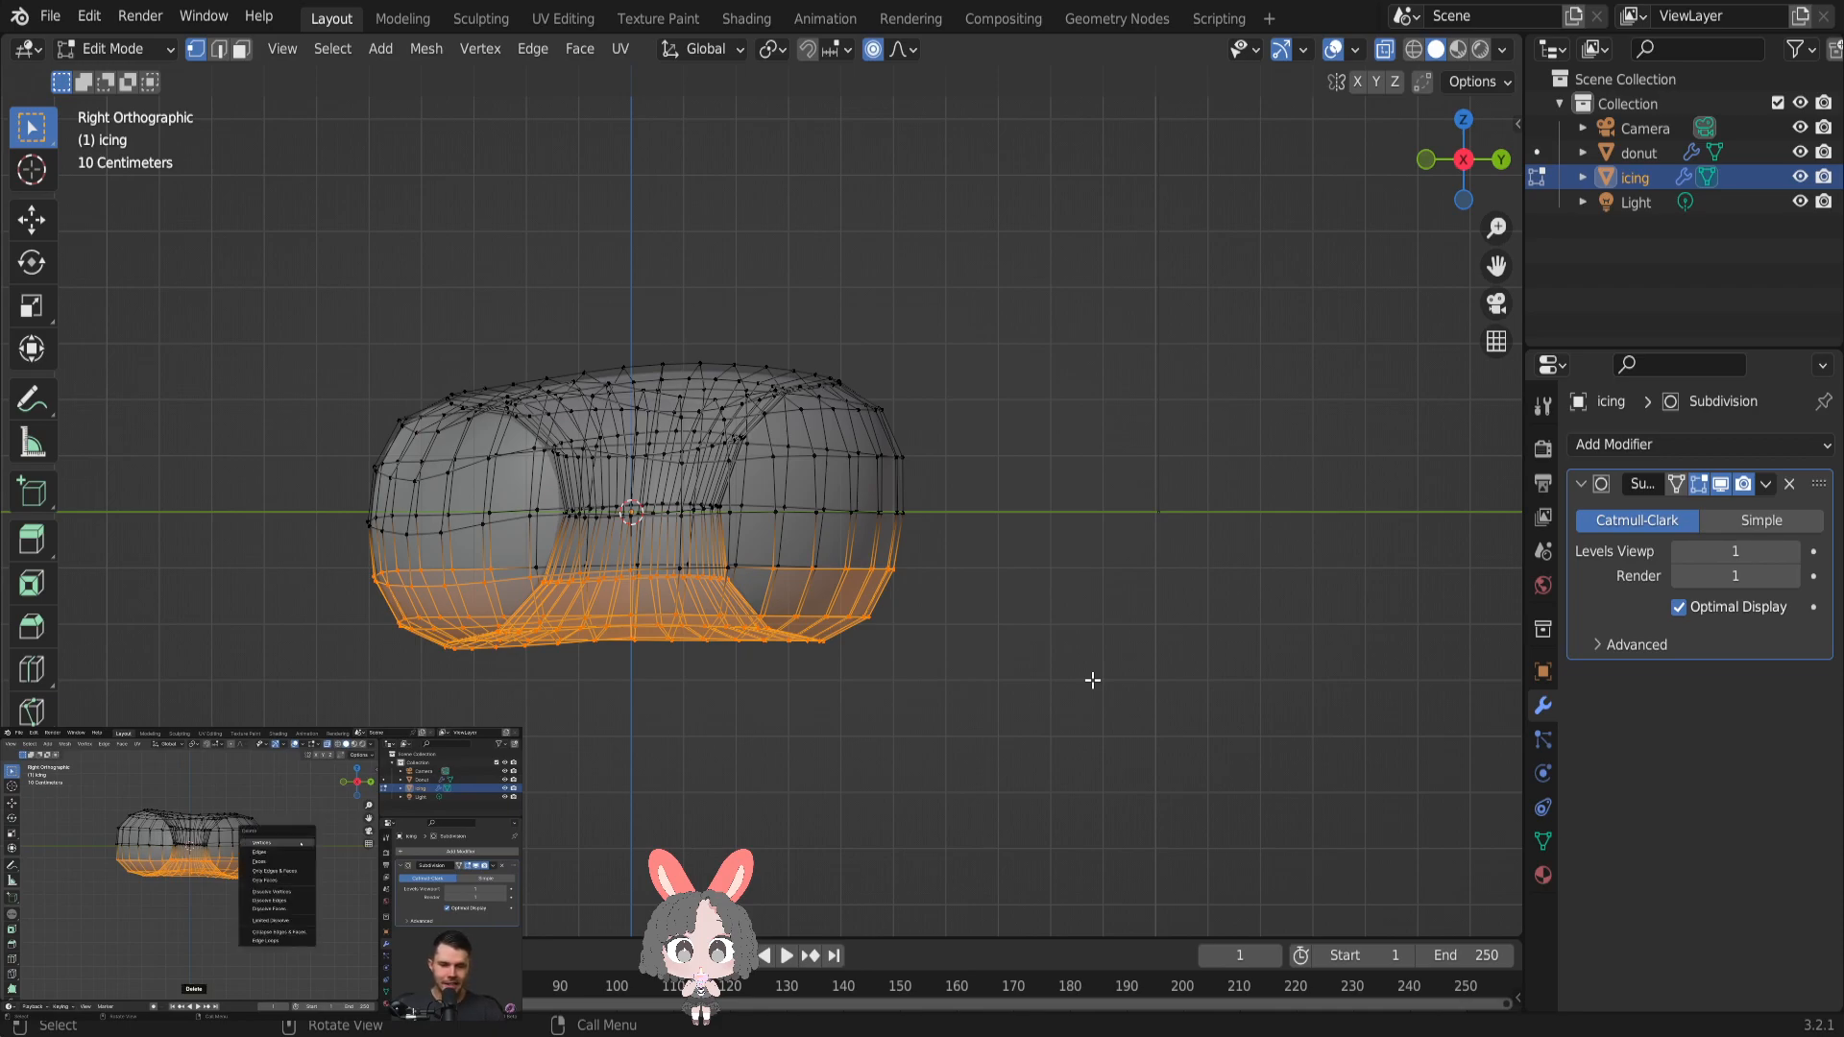
key(x)
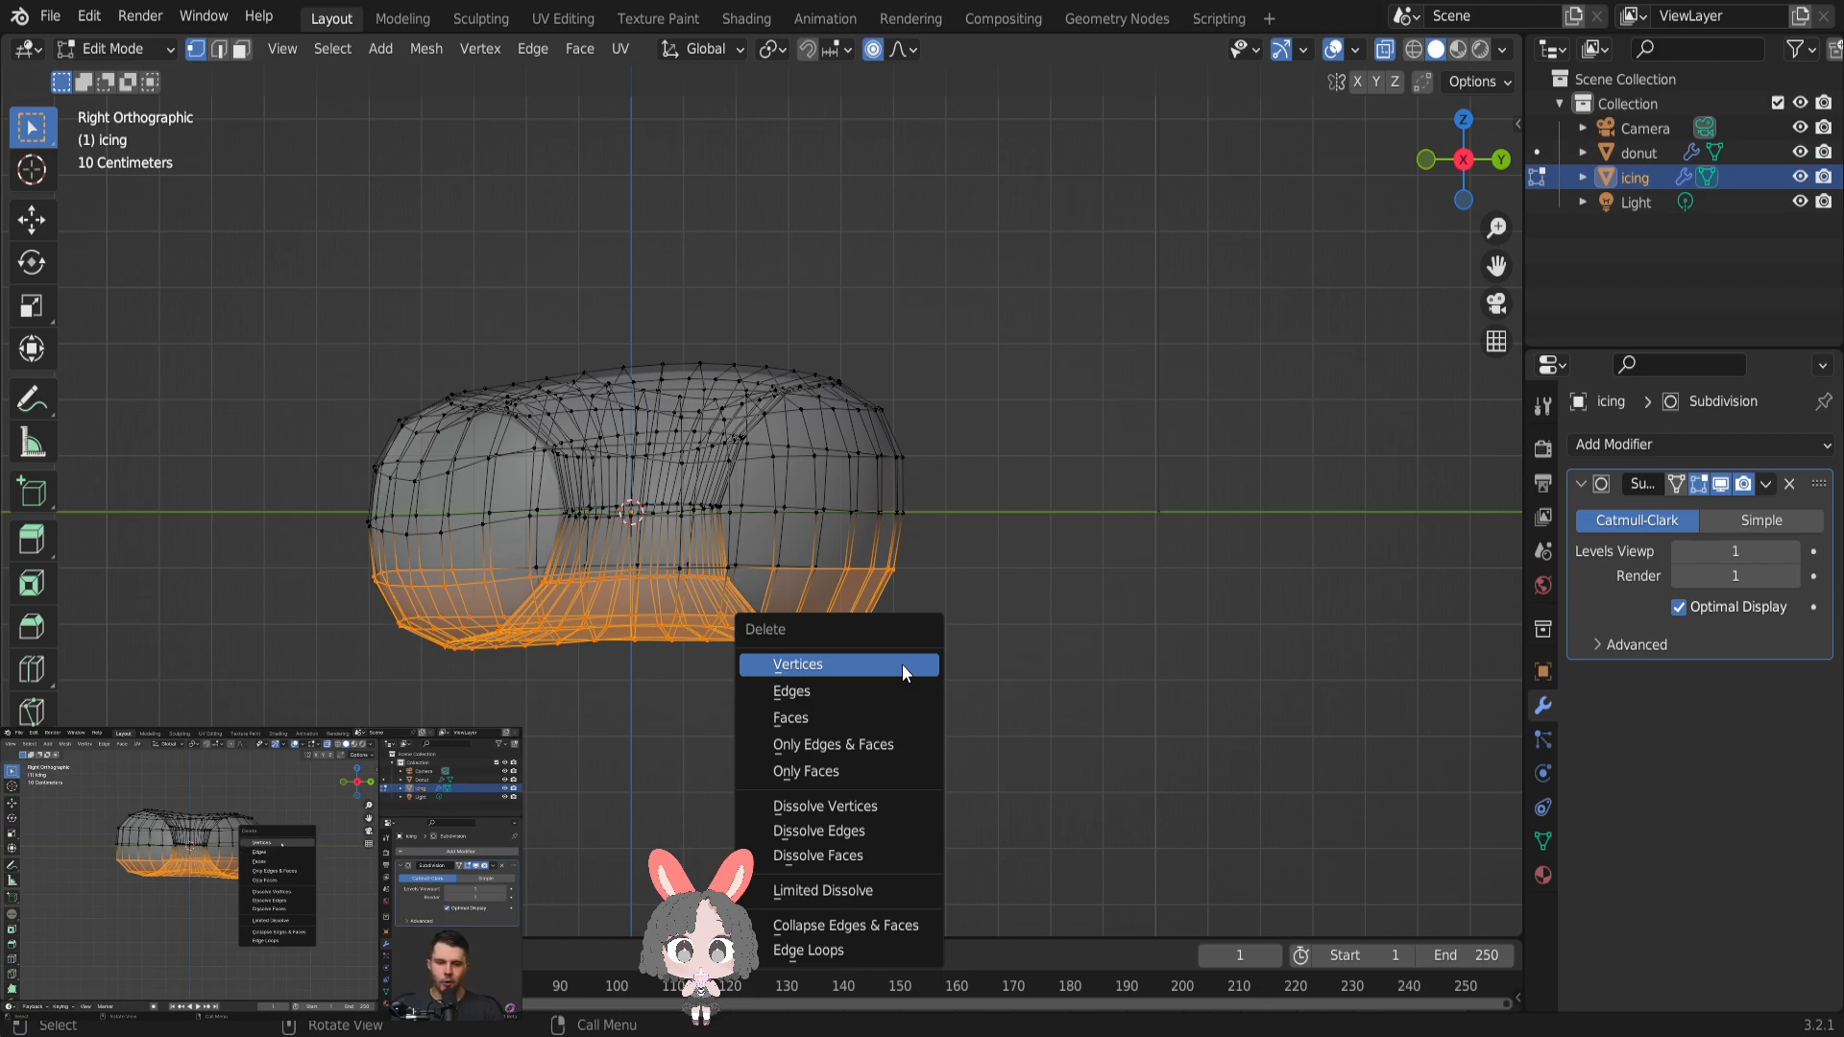
click(902, 664)
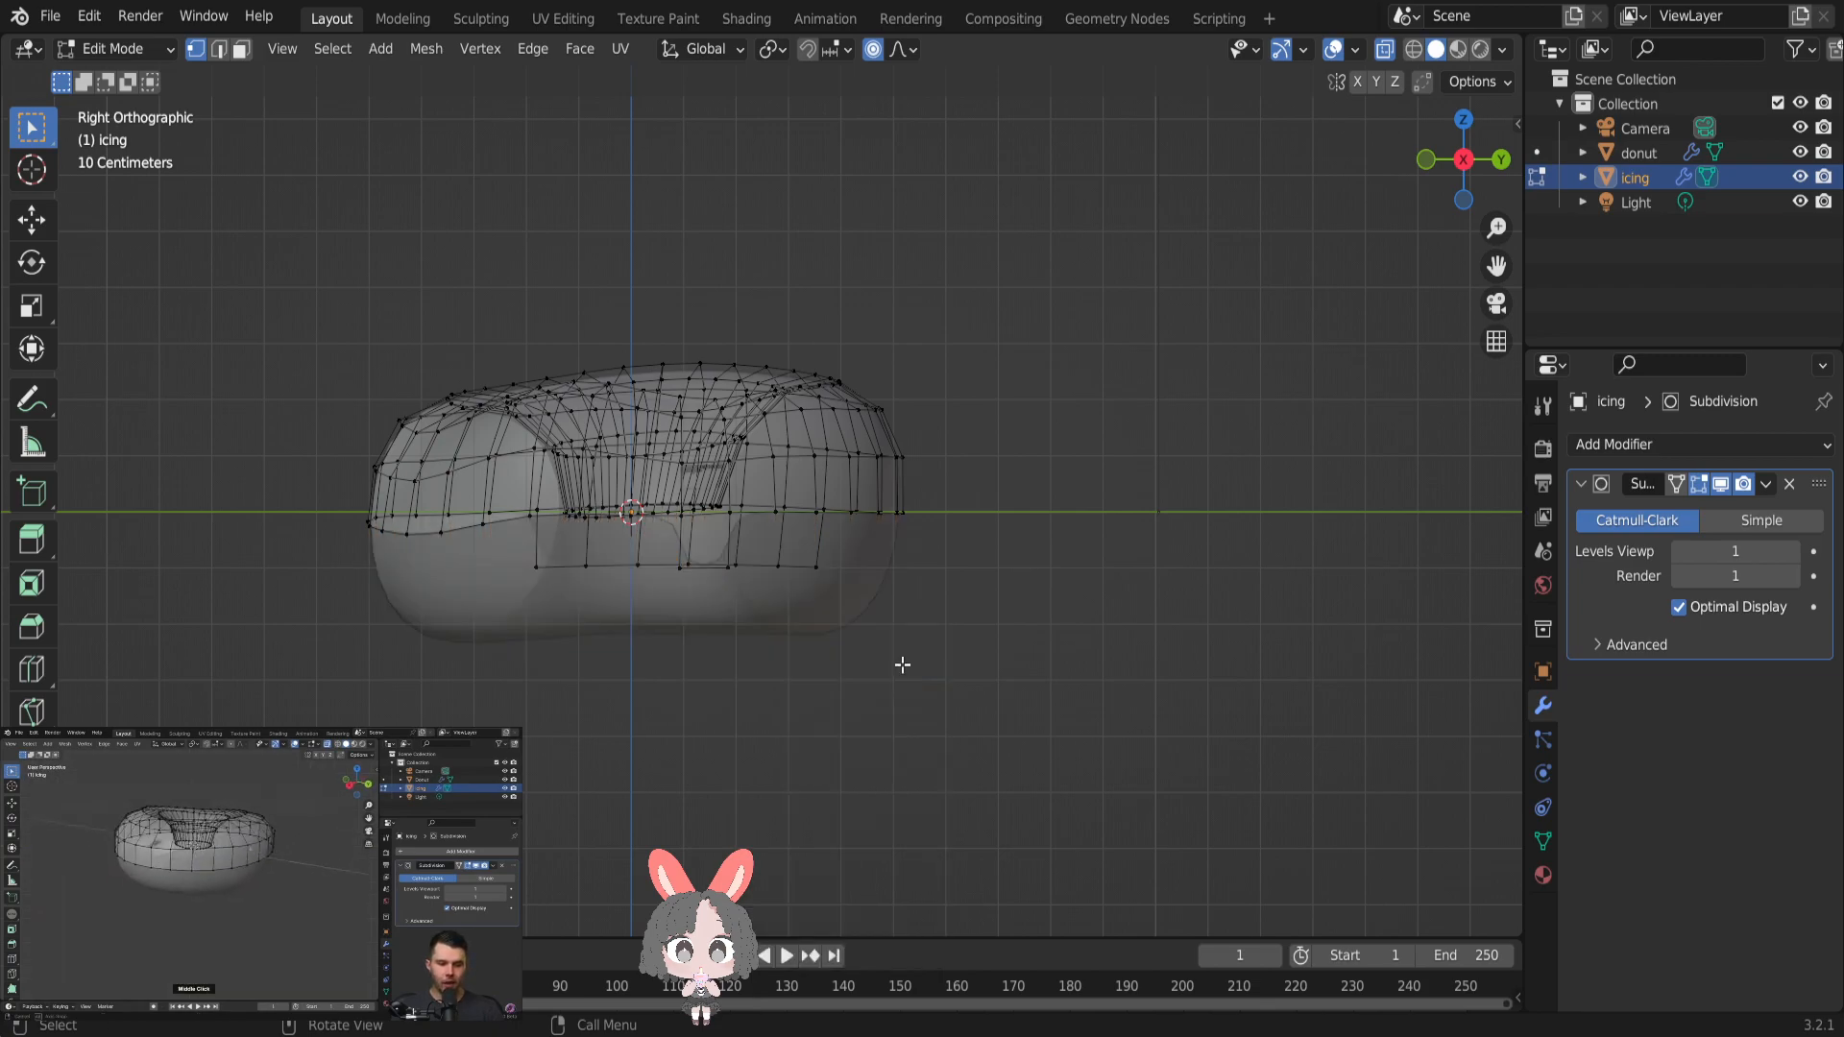
right_click(902, 664)
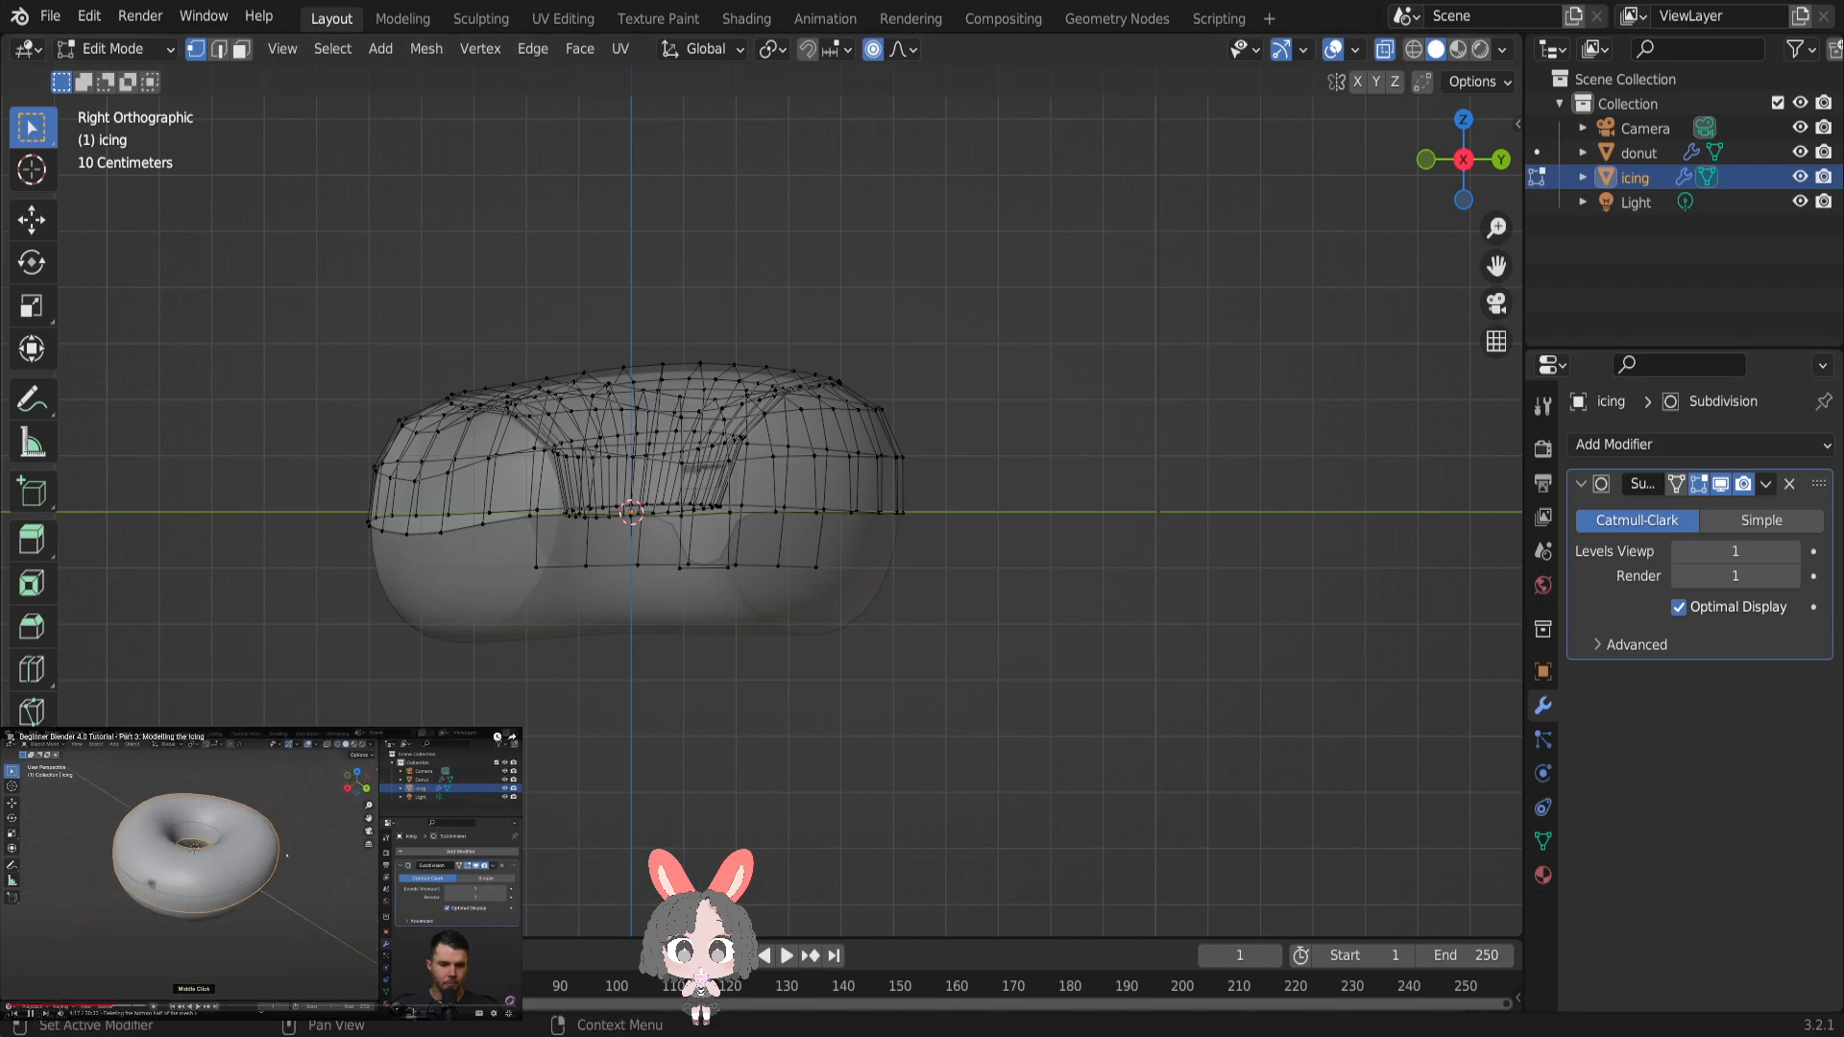
right_click(1182, 576)
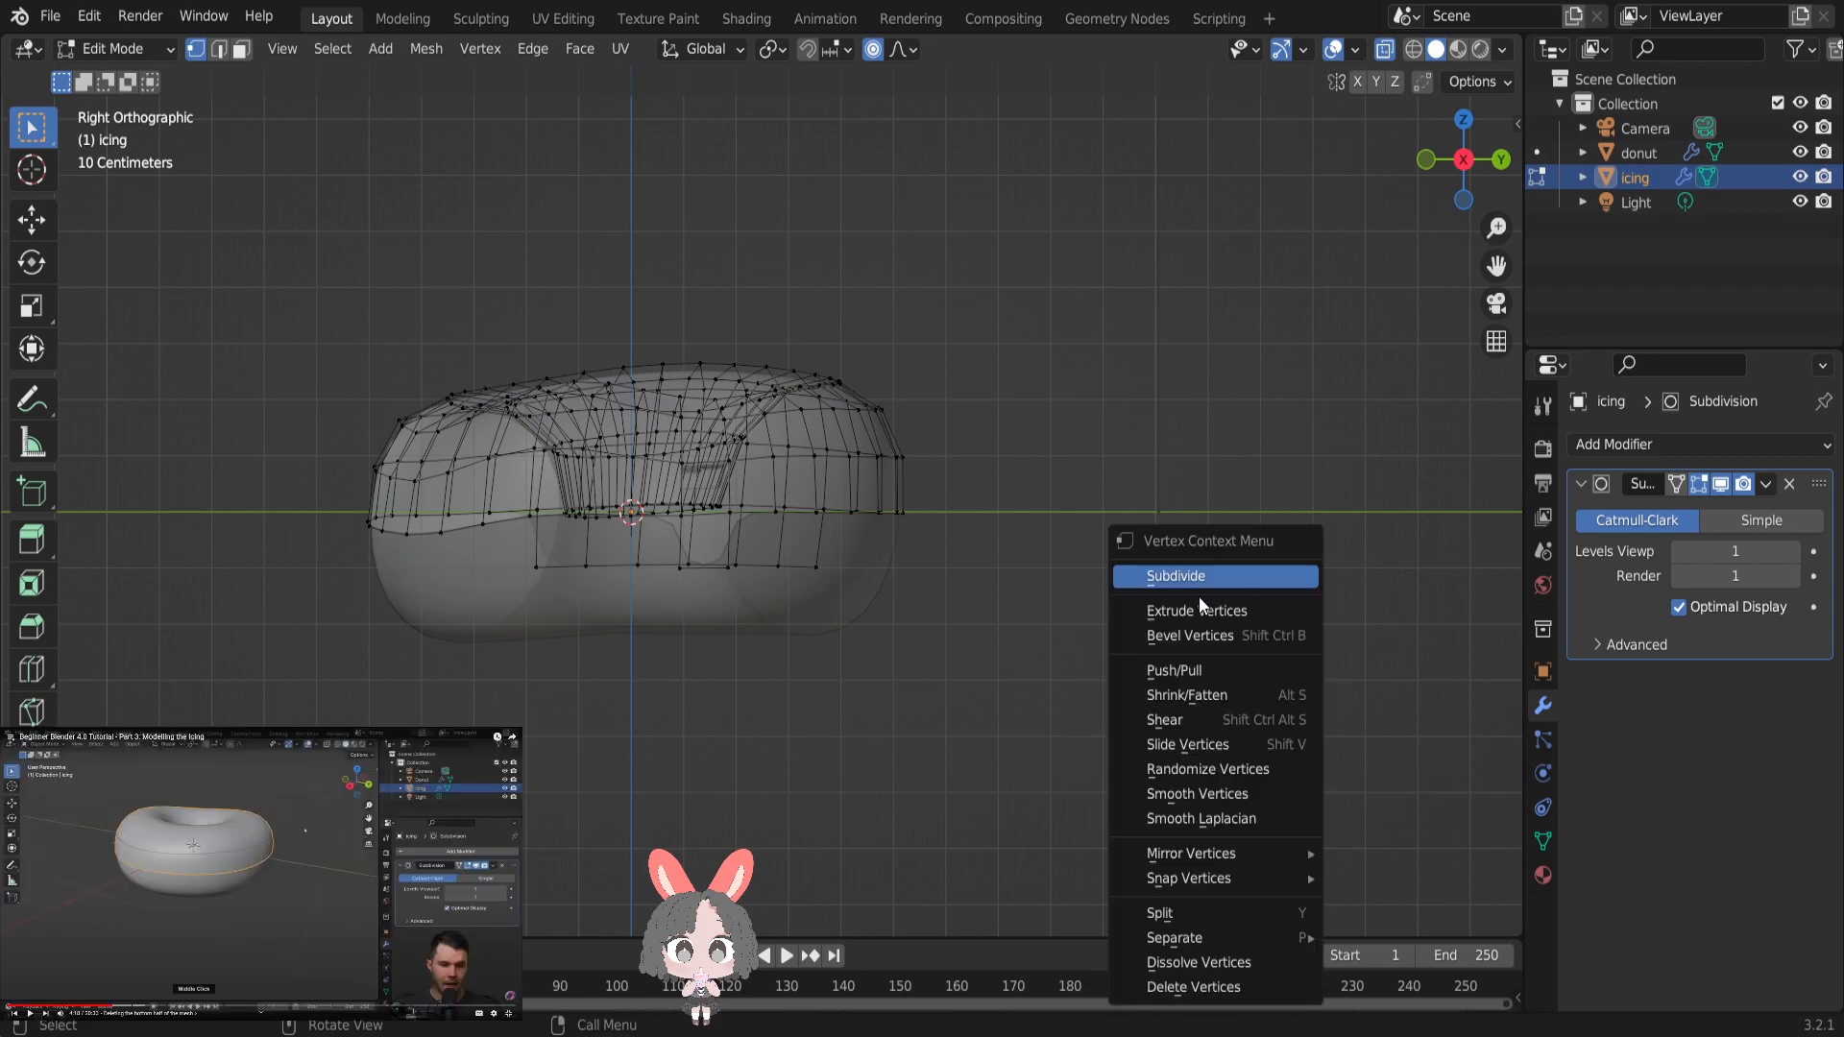
- Select the leftover icing vertices hanging below the donut's midline in the right orthographic view and delete them
middle_drag(1036, 460, 1119, 474)
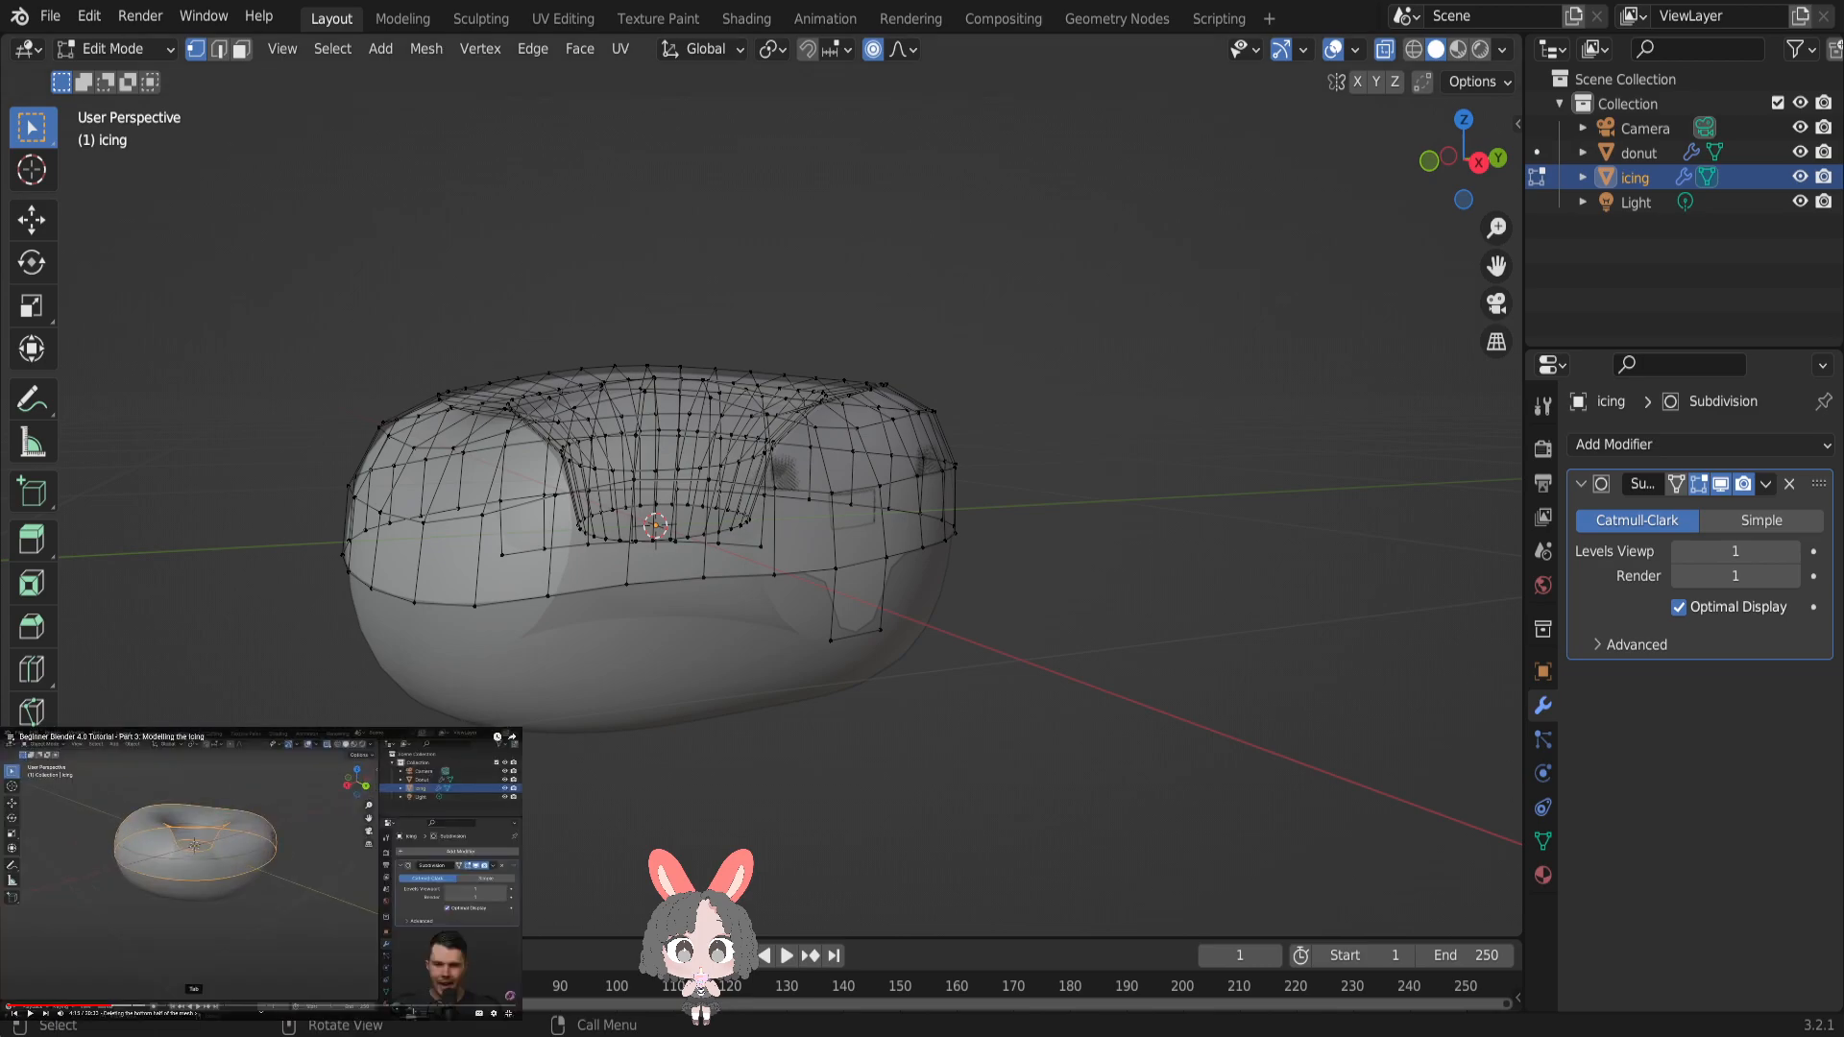
click(1478, 162)
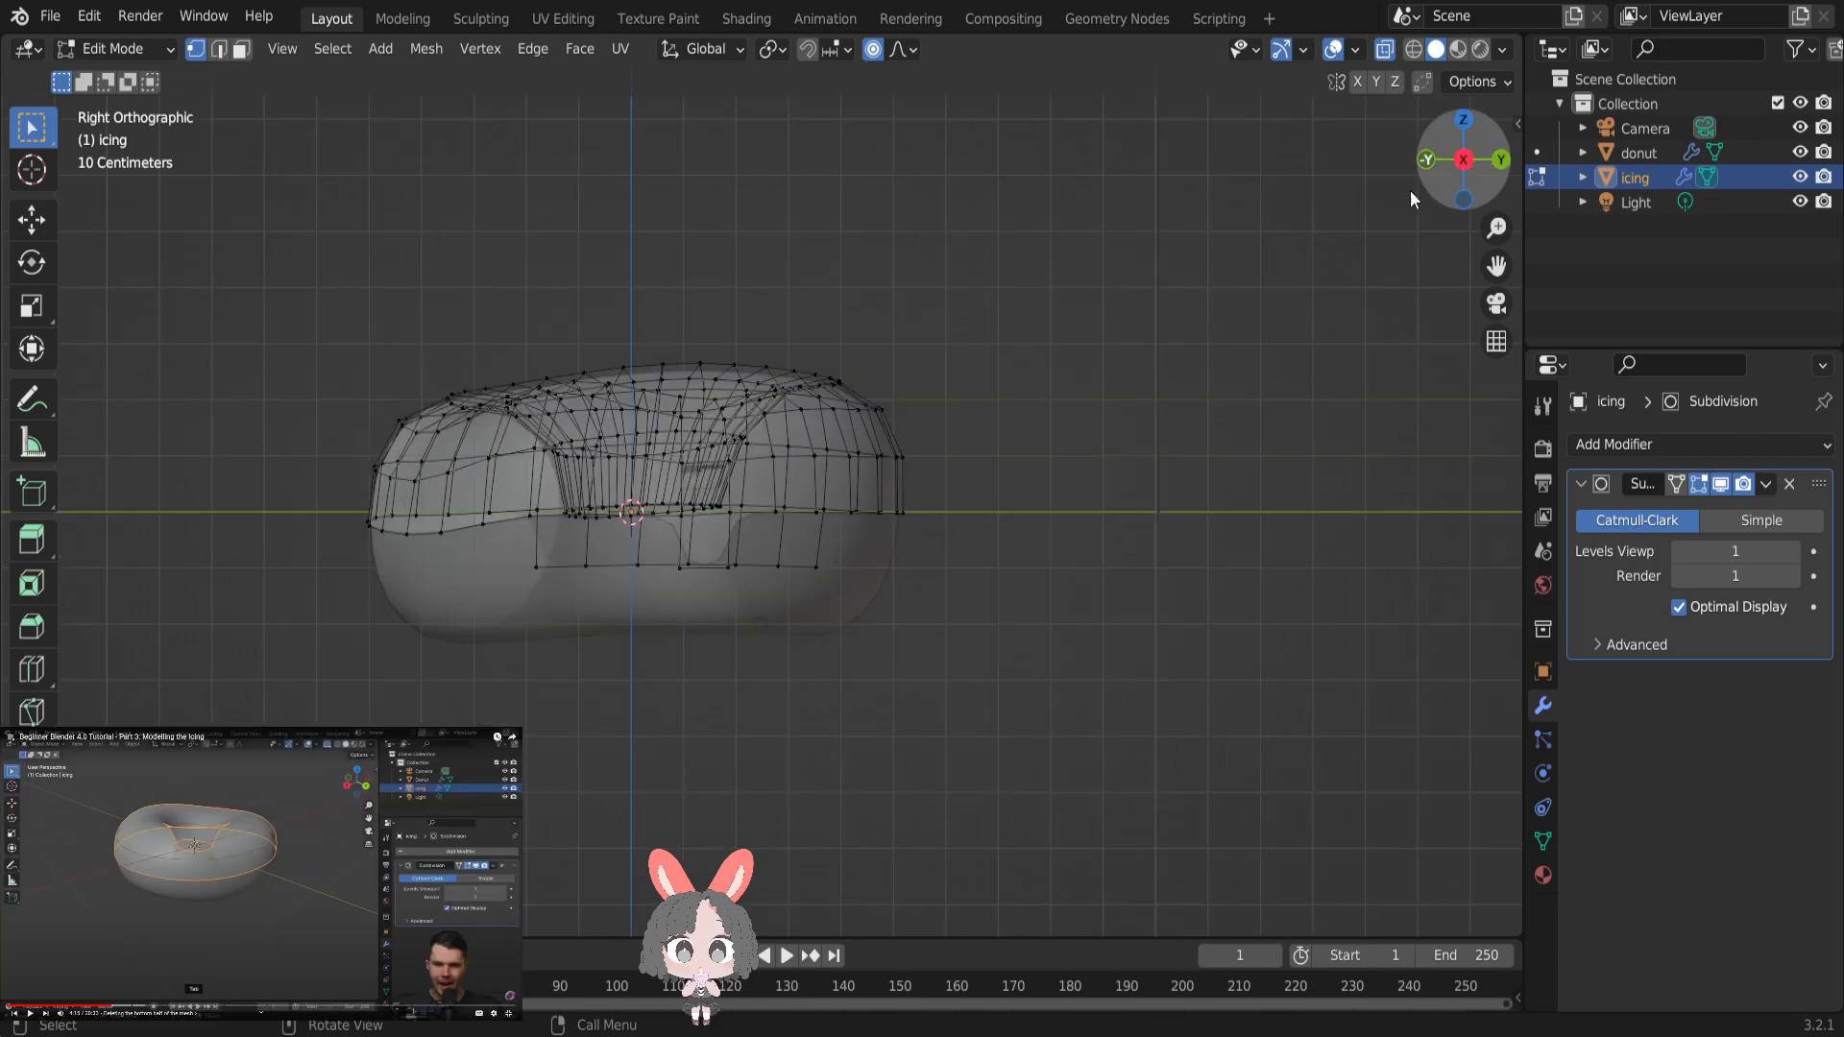
drag(296, 534, 1116, 619)
drag(311, 522, 1125, 600)
click(309, 539)
drag(306, 557, 1112, 673)
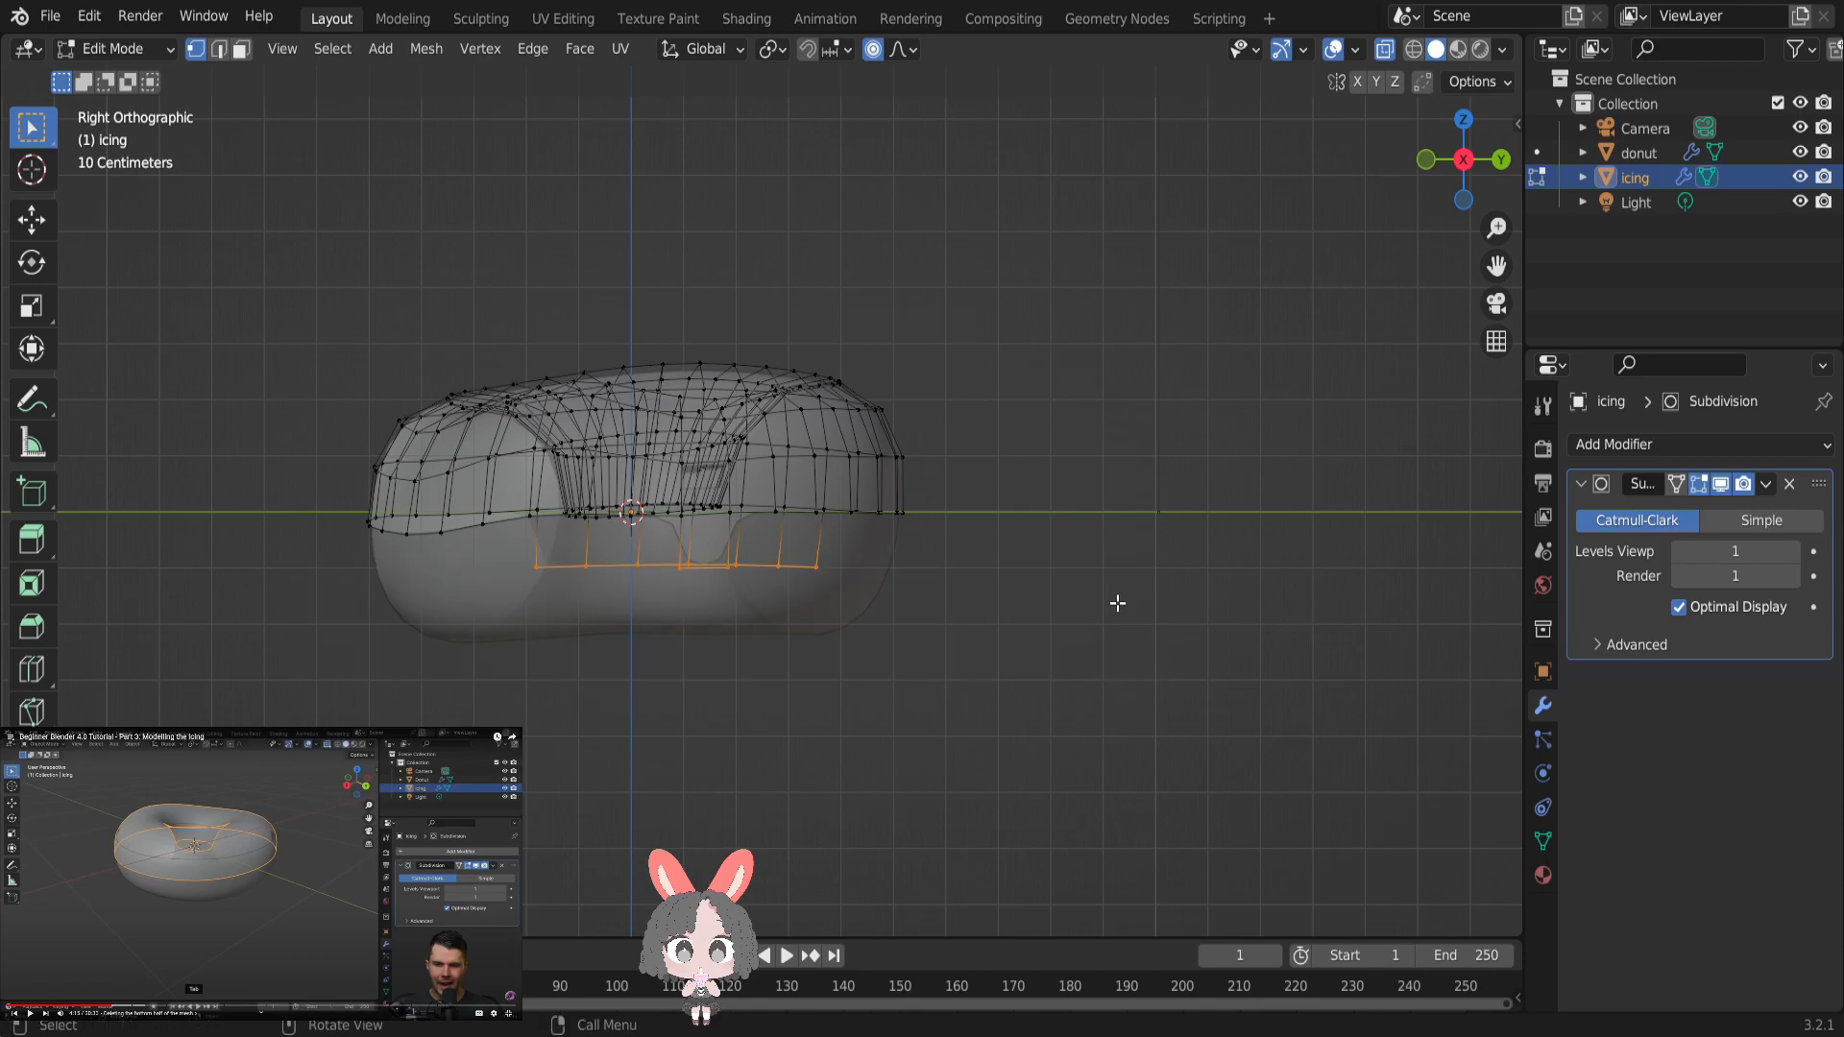
key(x)
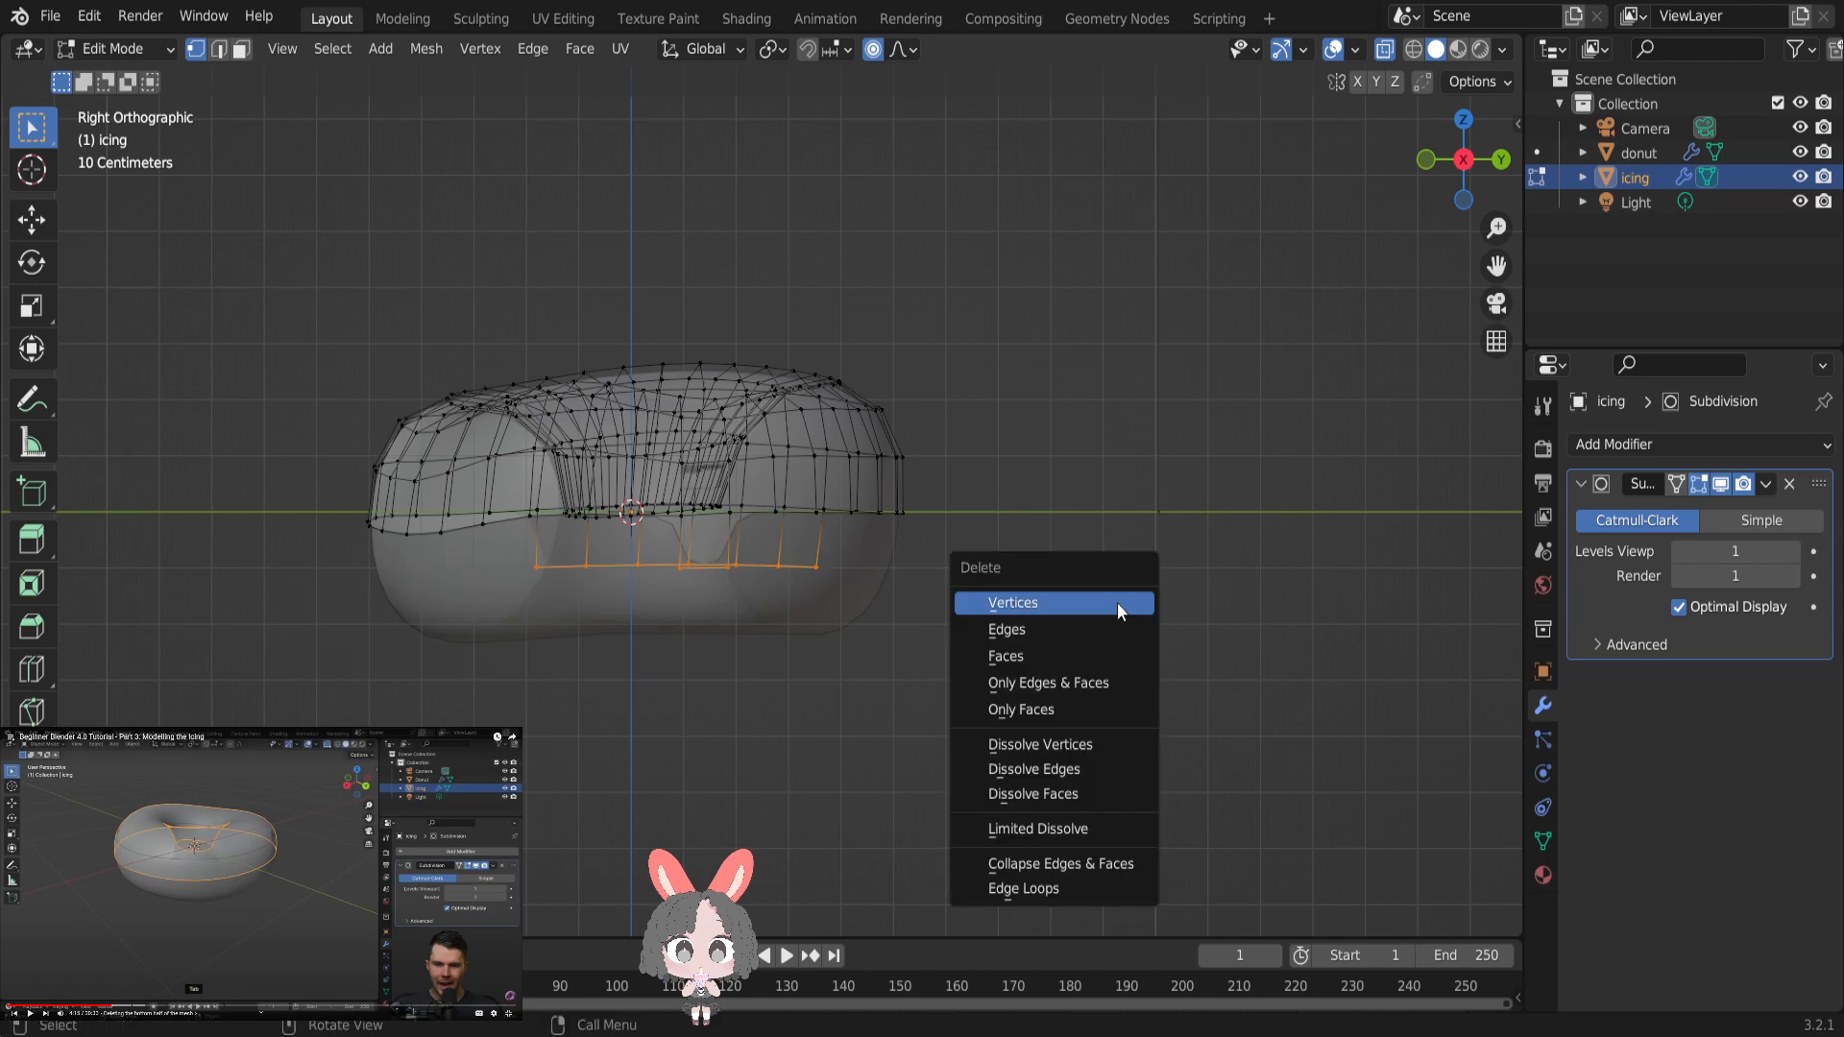
click(1047, 605)
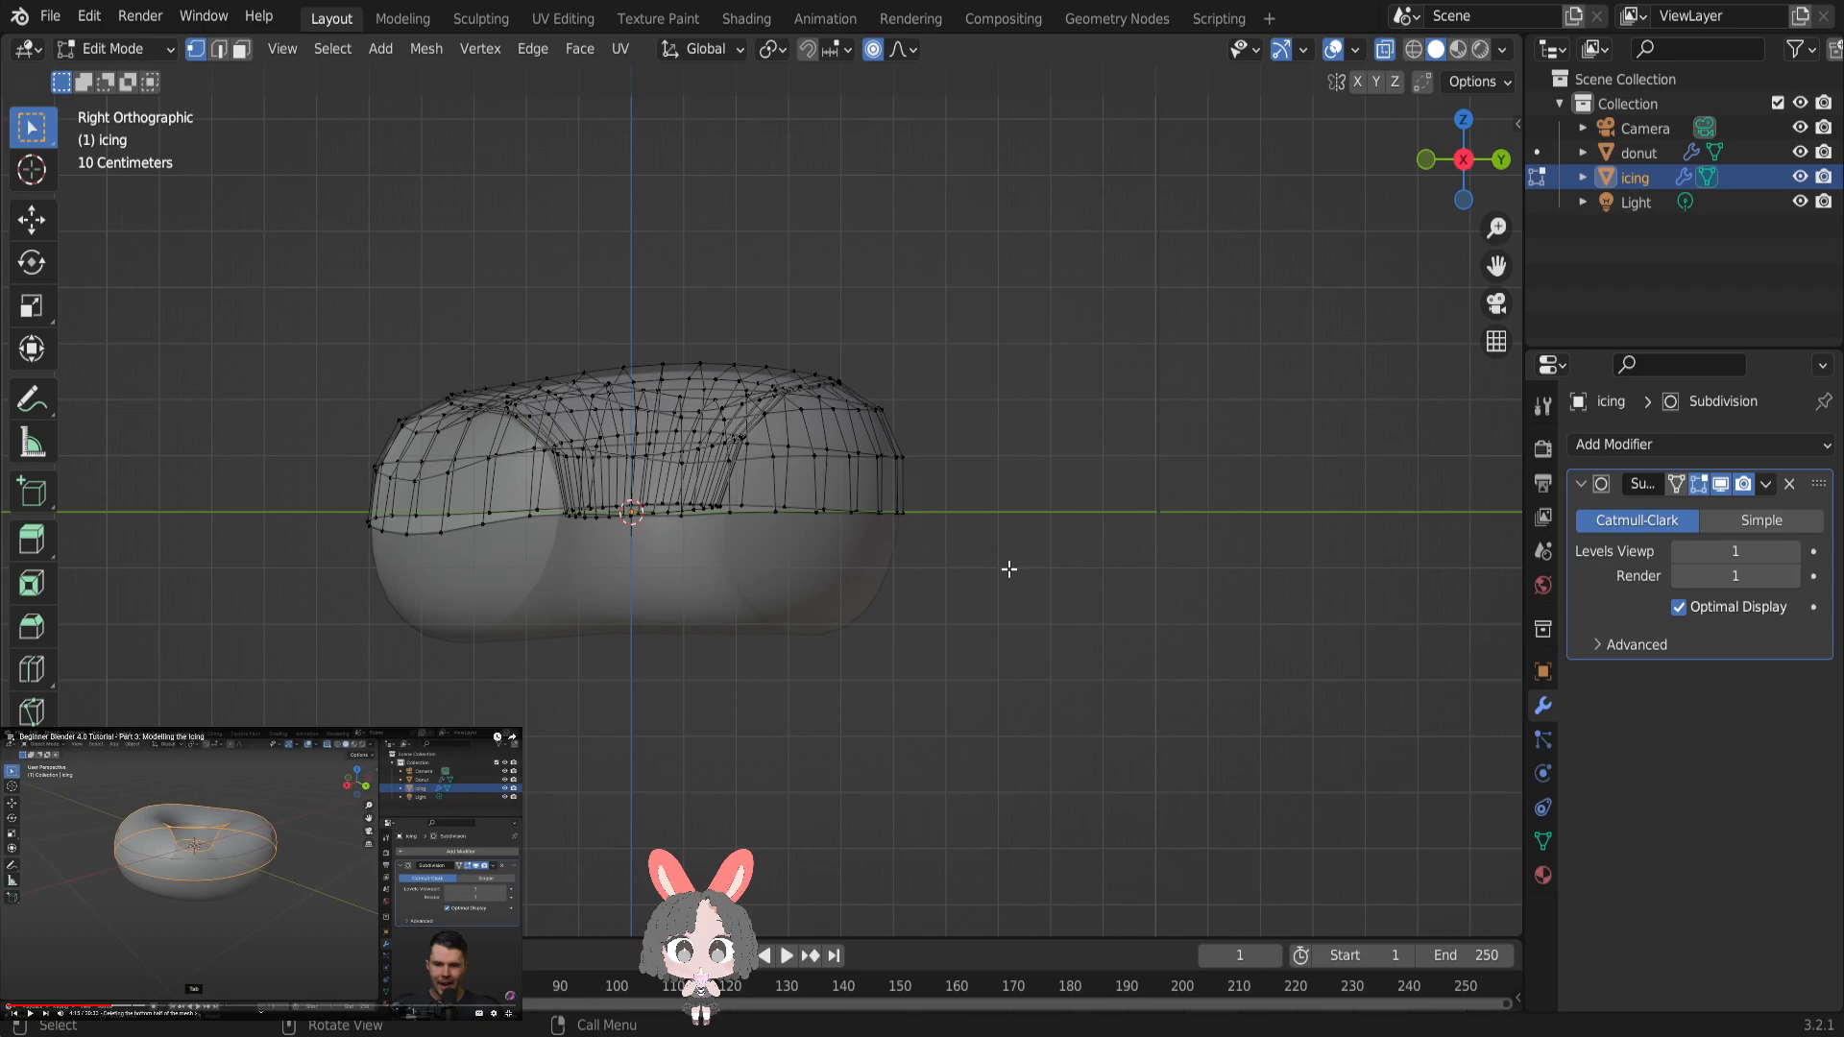
- Return the icing to Object Mode and turn off X-ray display
middle_drag(1002, 534, 985, 586)
key(Tab)
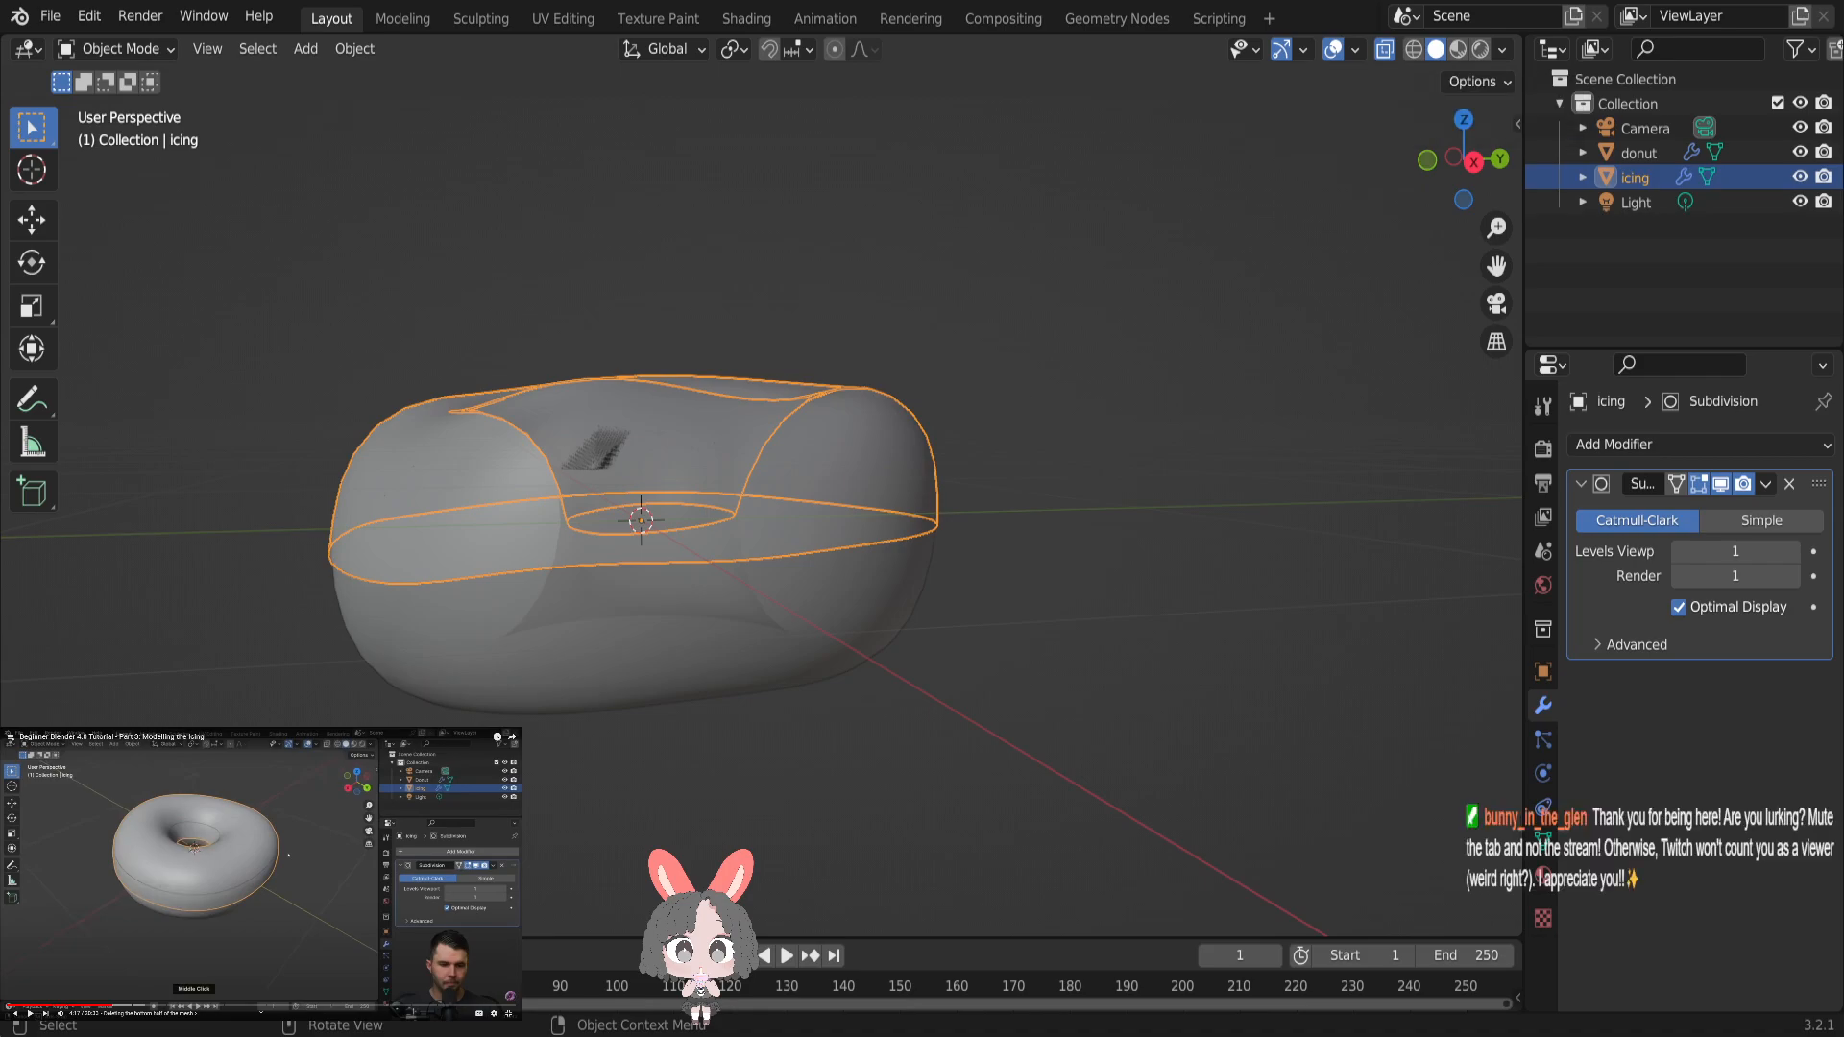
click(1386, 54)
middle_drag(1180, 401, 1325, 415)
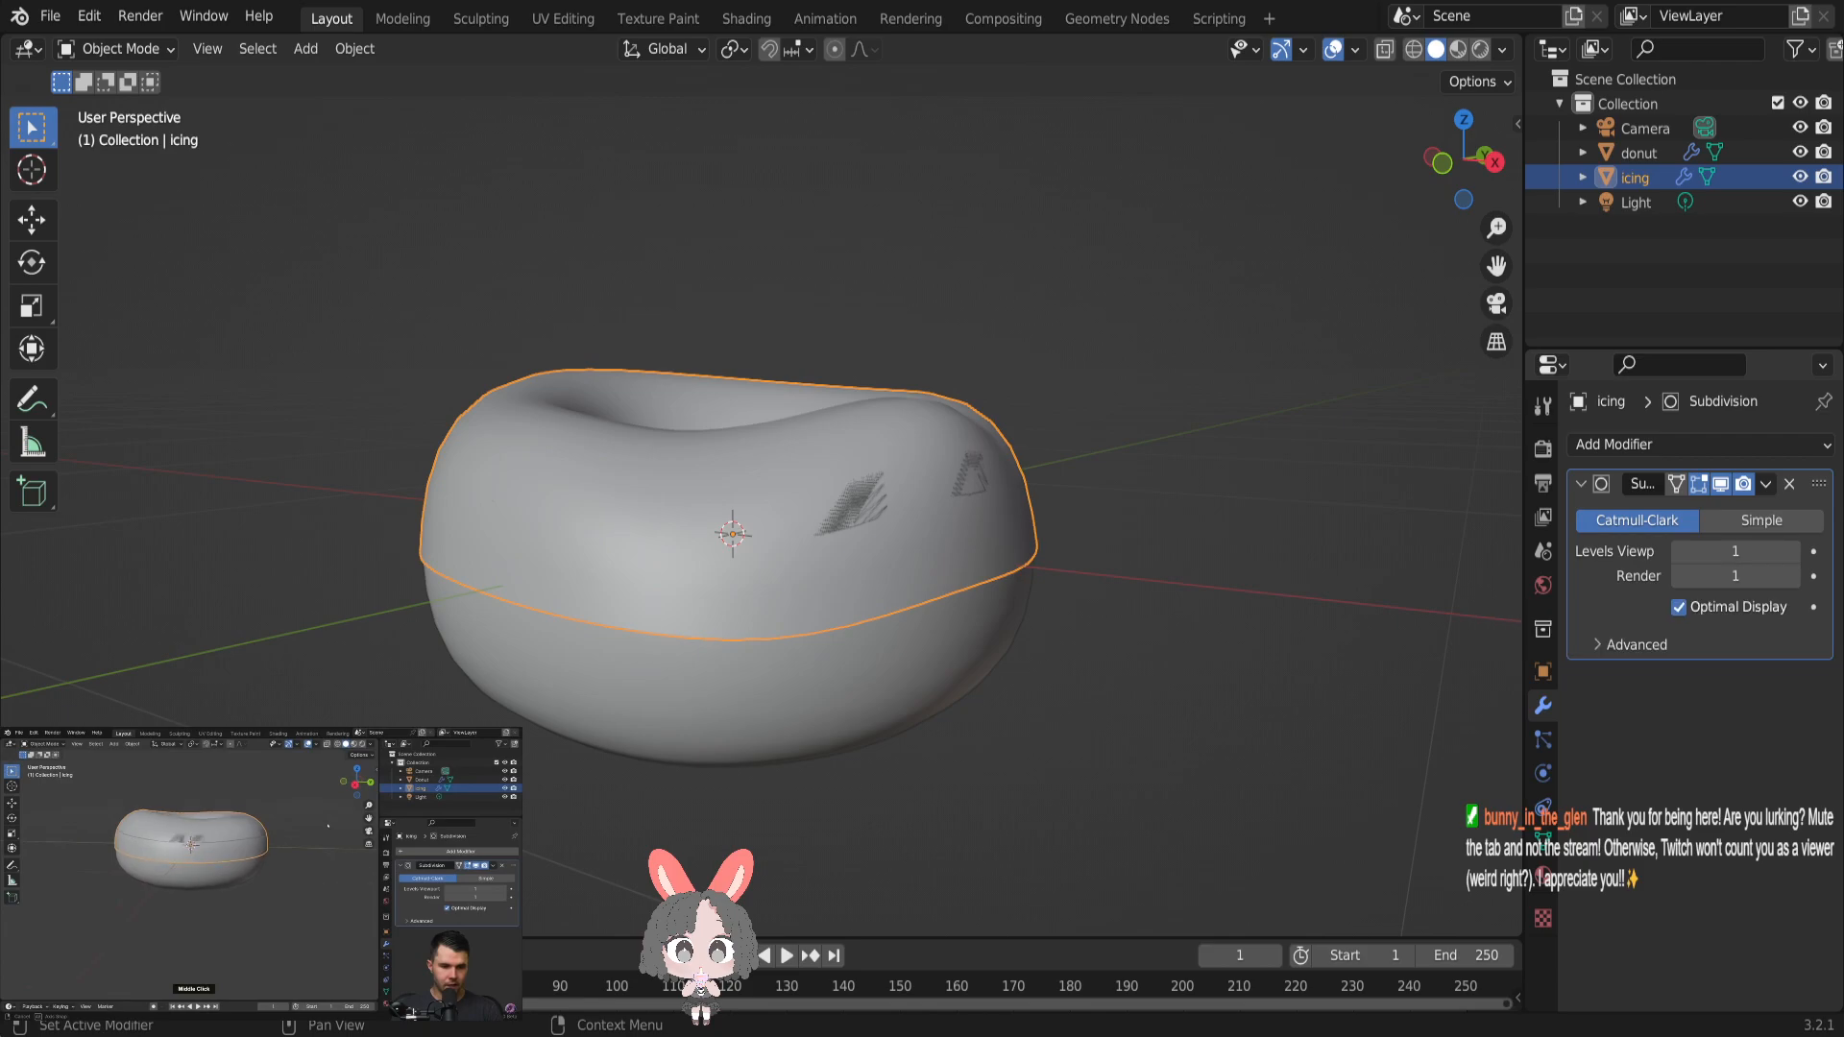
middle_drag(1438, 527, 1343, 535)
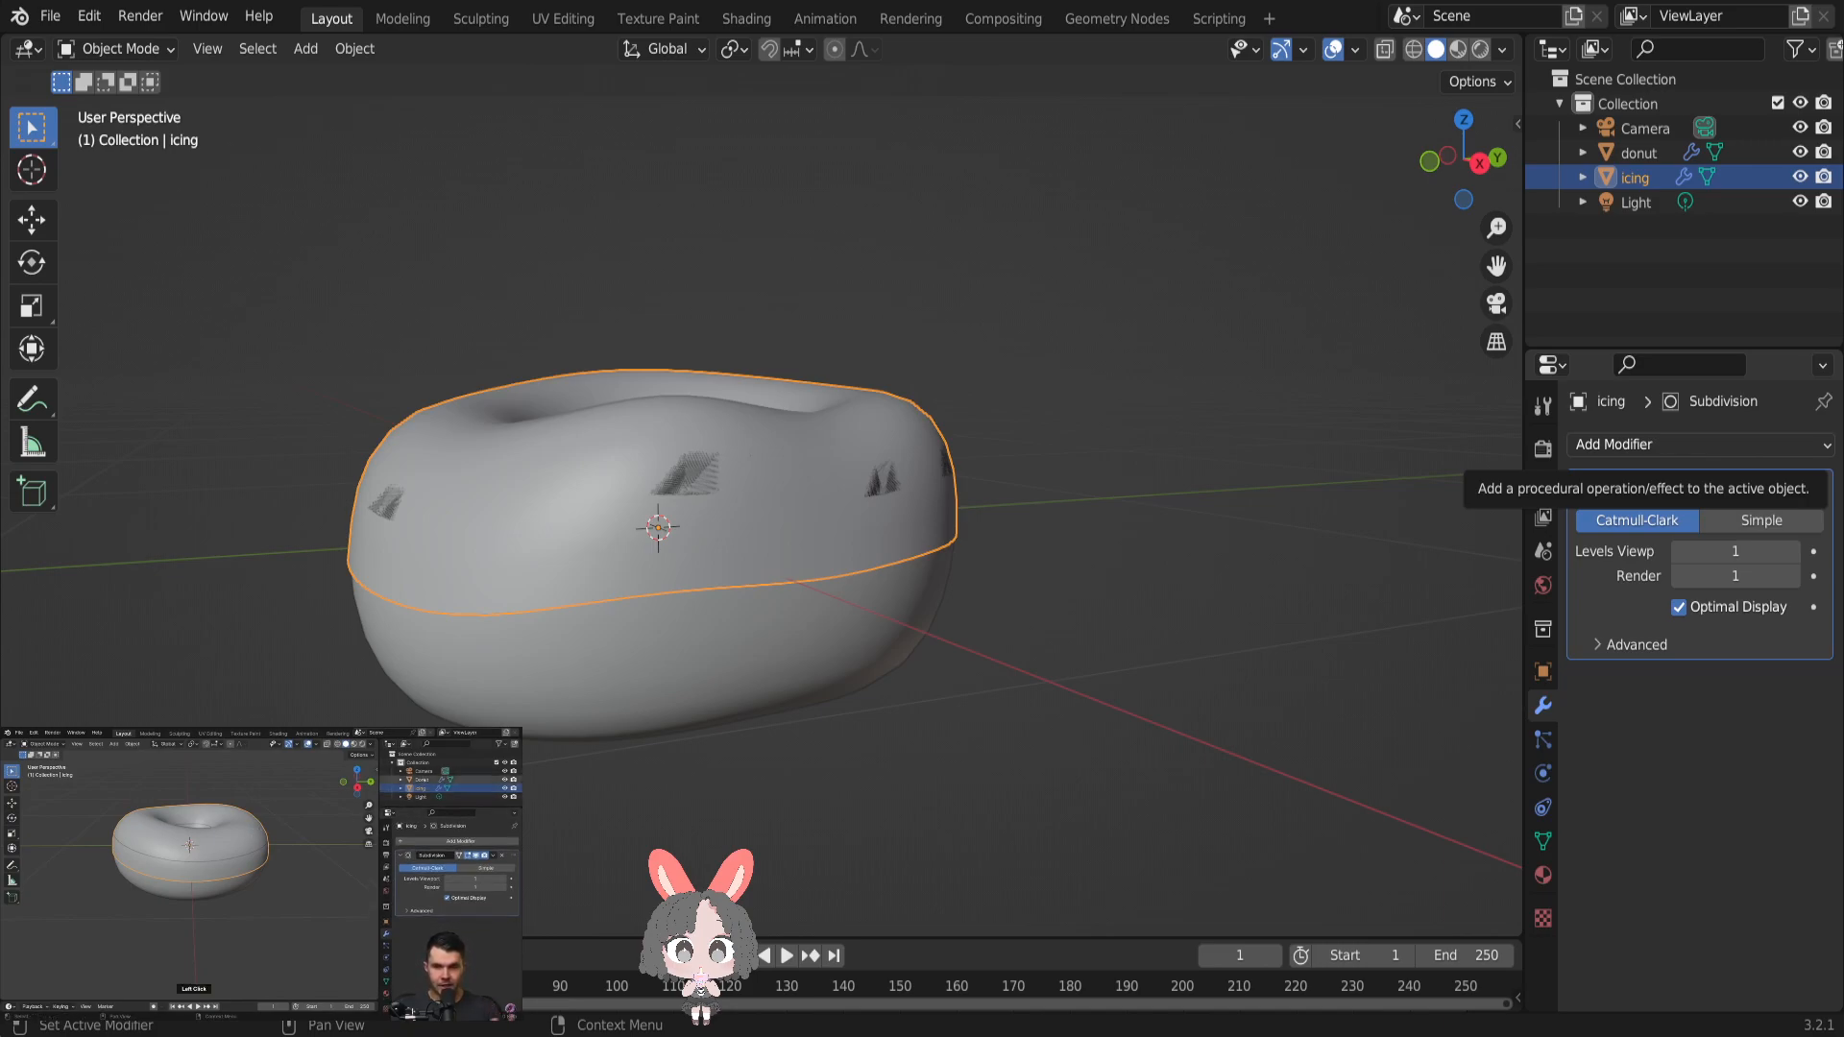
- Add a Solidify modifier to the icing and set its offset to 1
click(1671, 444)
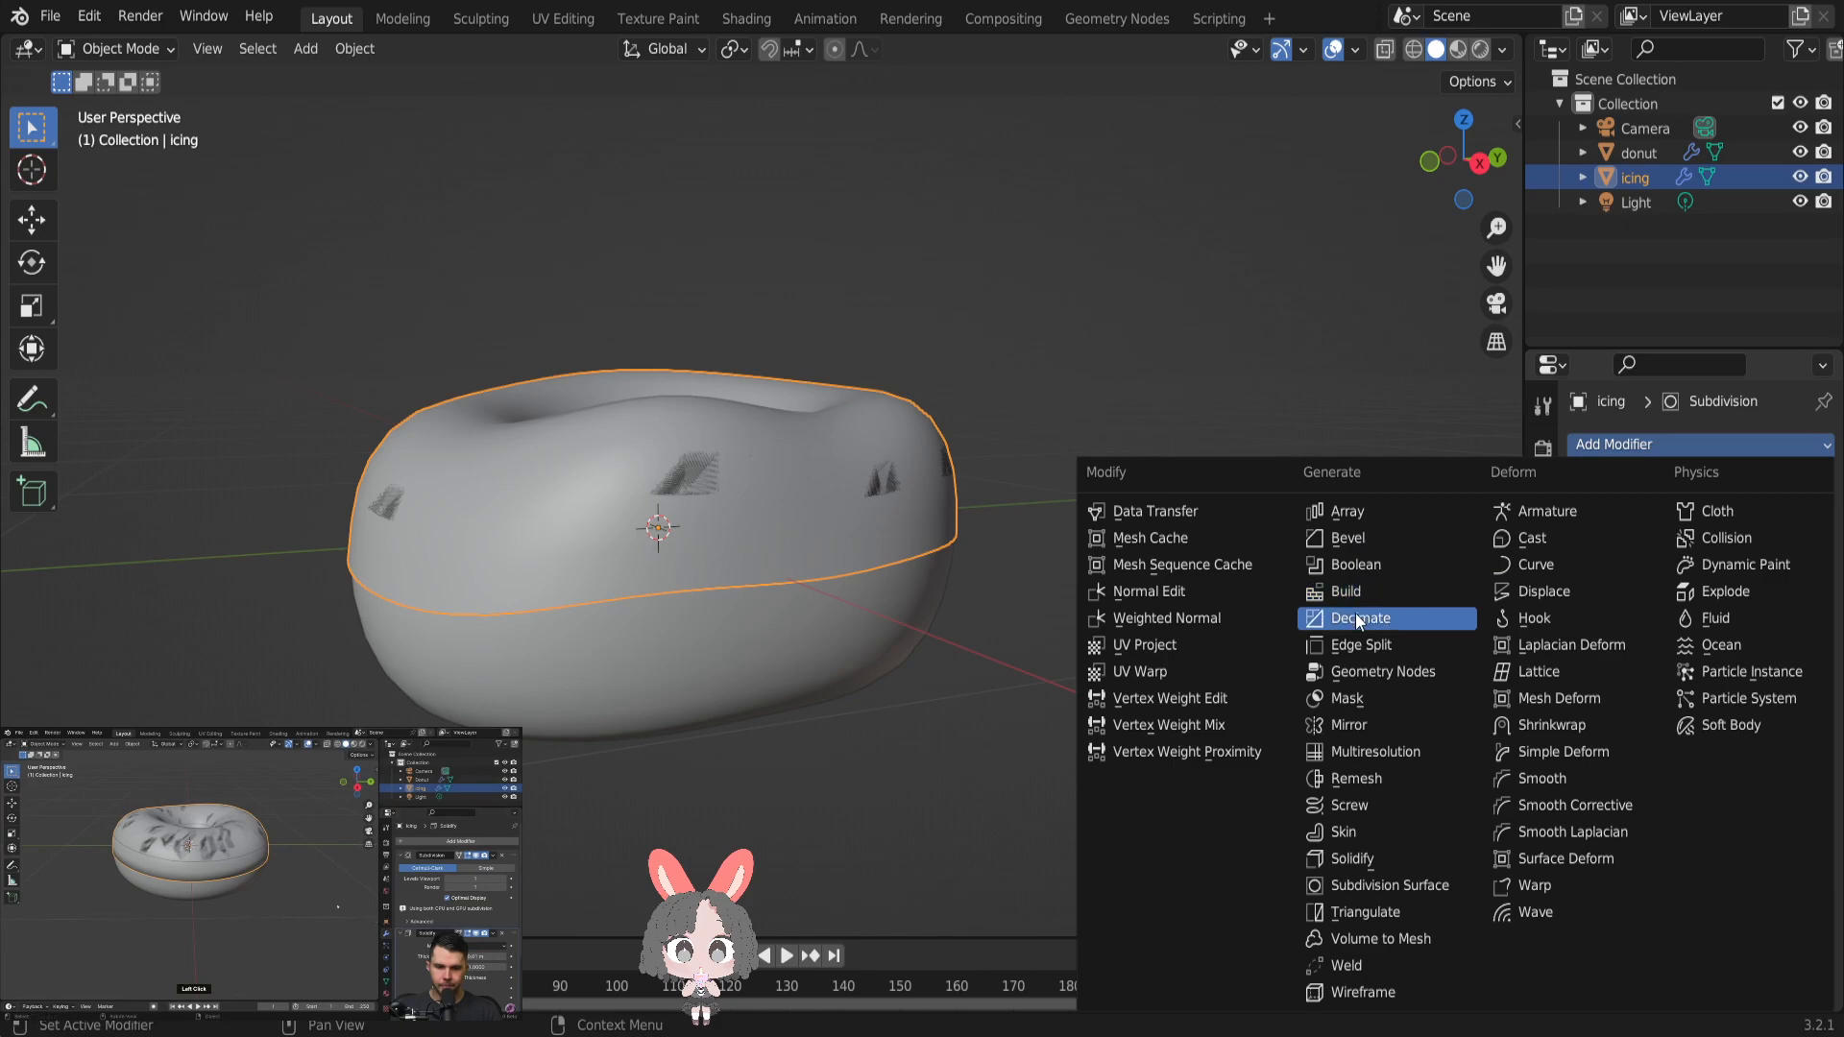
click(1352, 859)
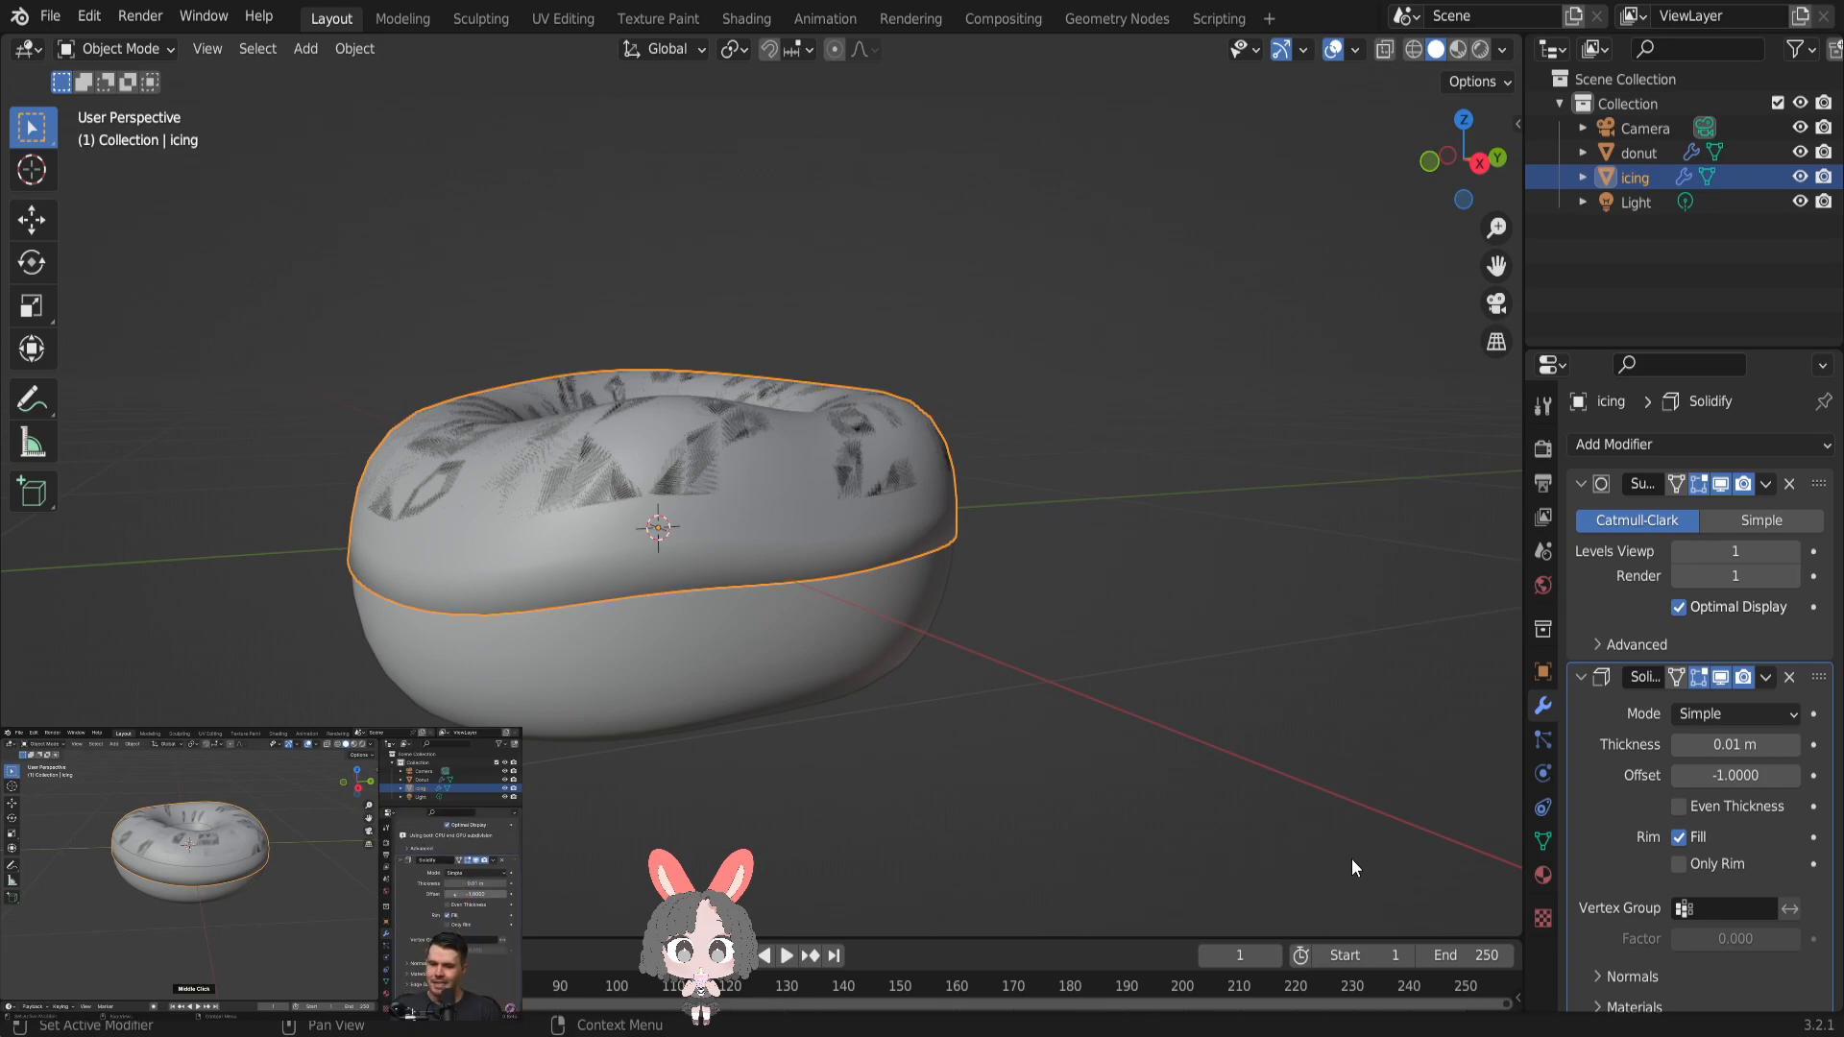
scroll(1704, 730, down, 1)
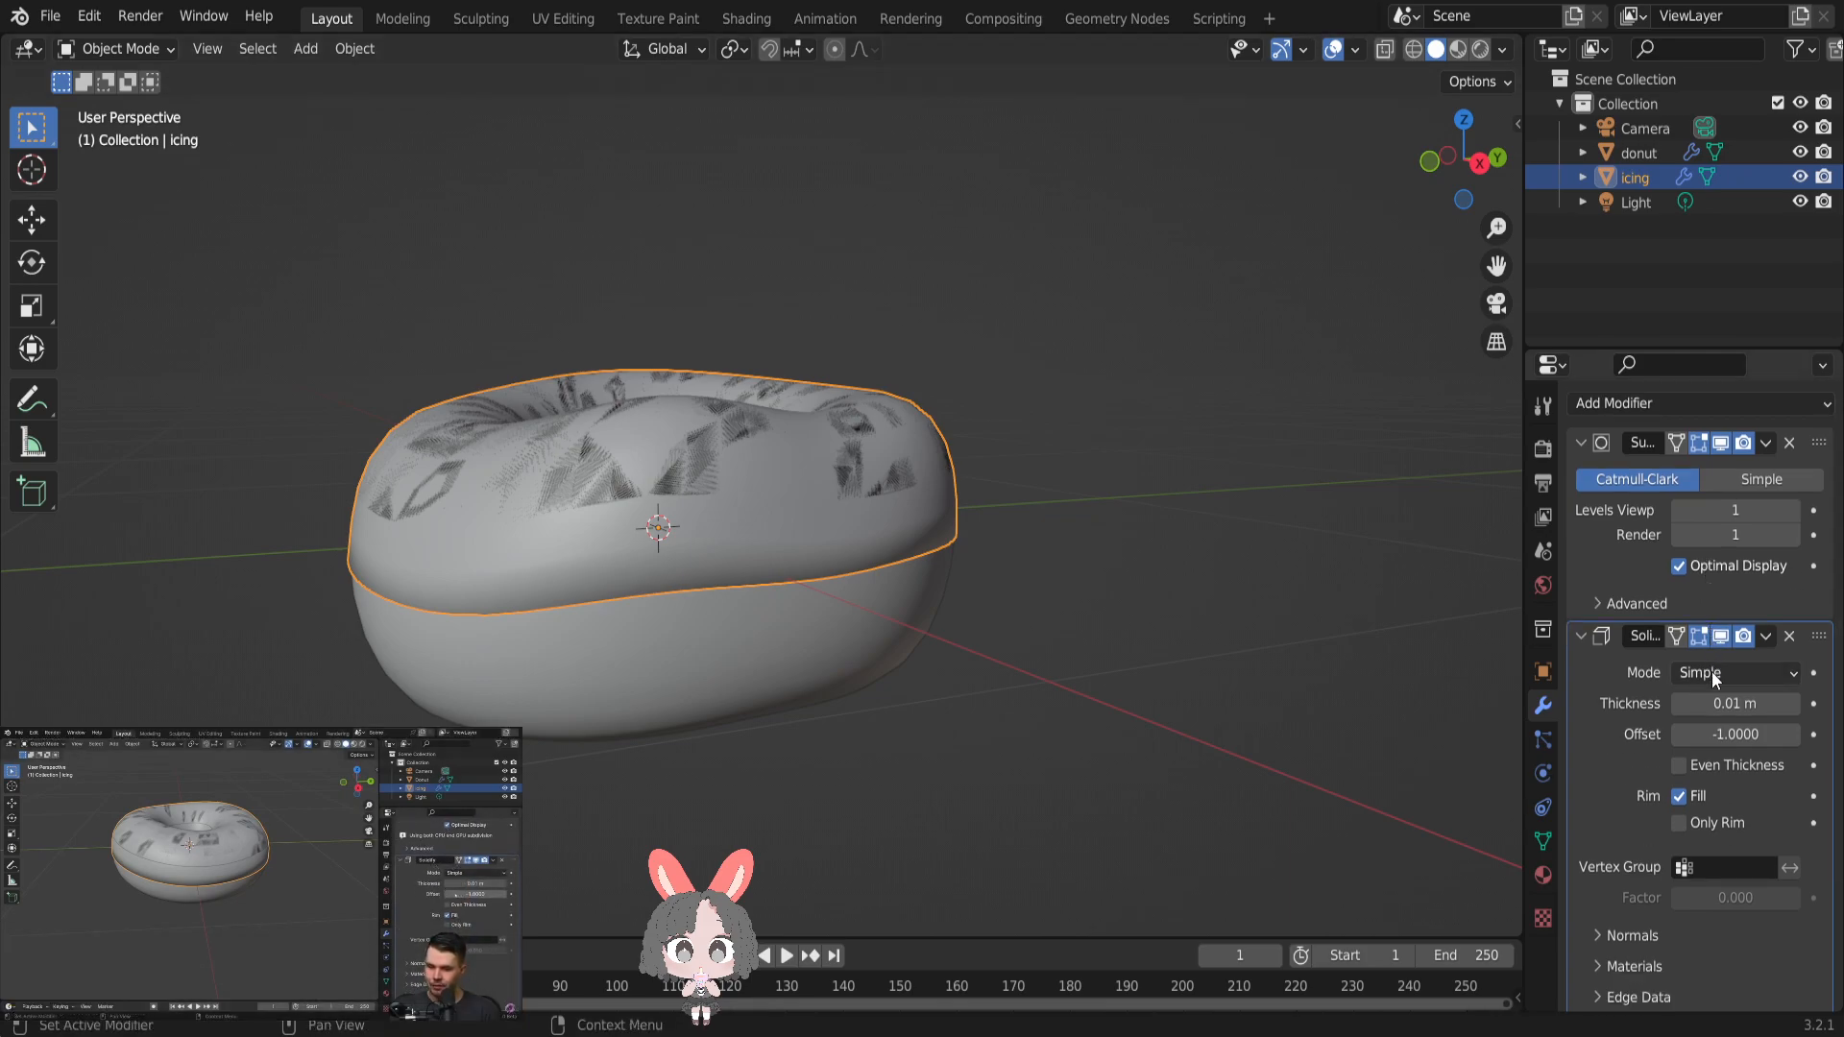
scroll(1704, 734, down, 1)
drag(1714, 692, 1824, 692)
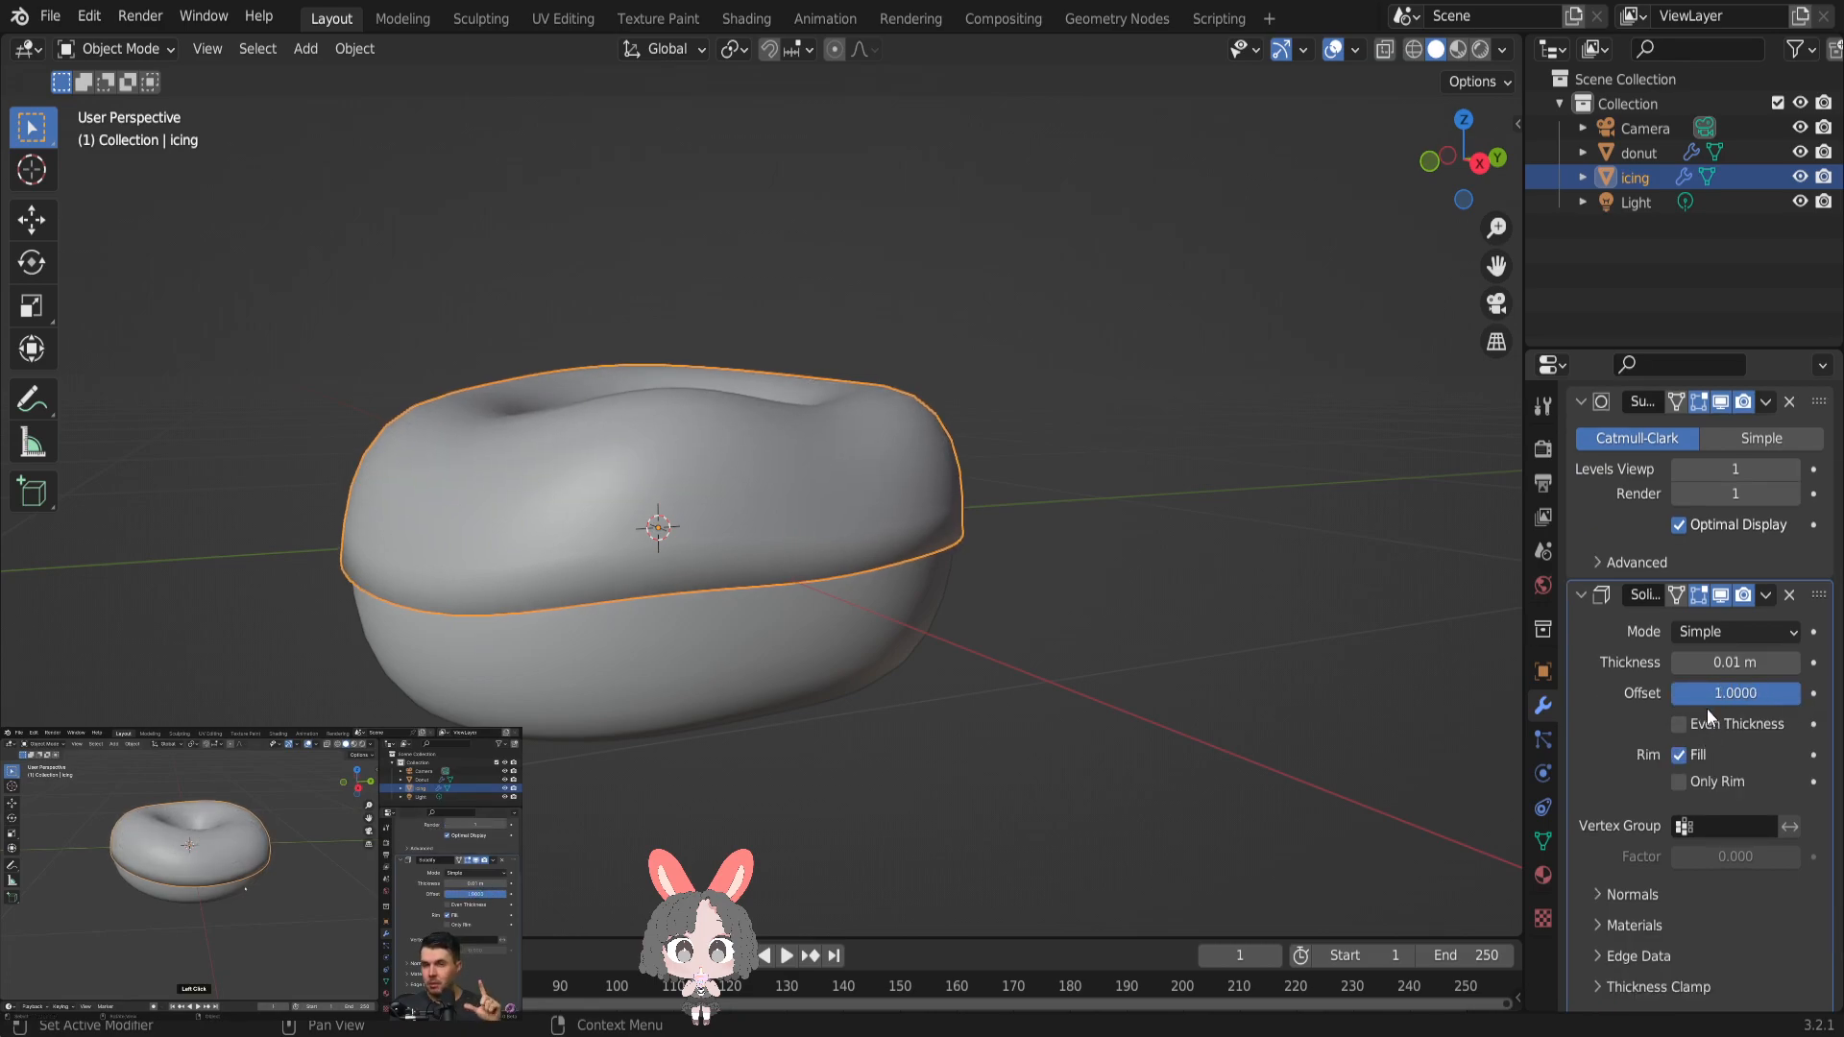
- Try Solidify thickness values of 0.12 m and 0.05 m on the icing
middle_drag(1152, 640, 1086, 669)
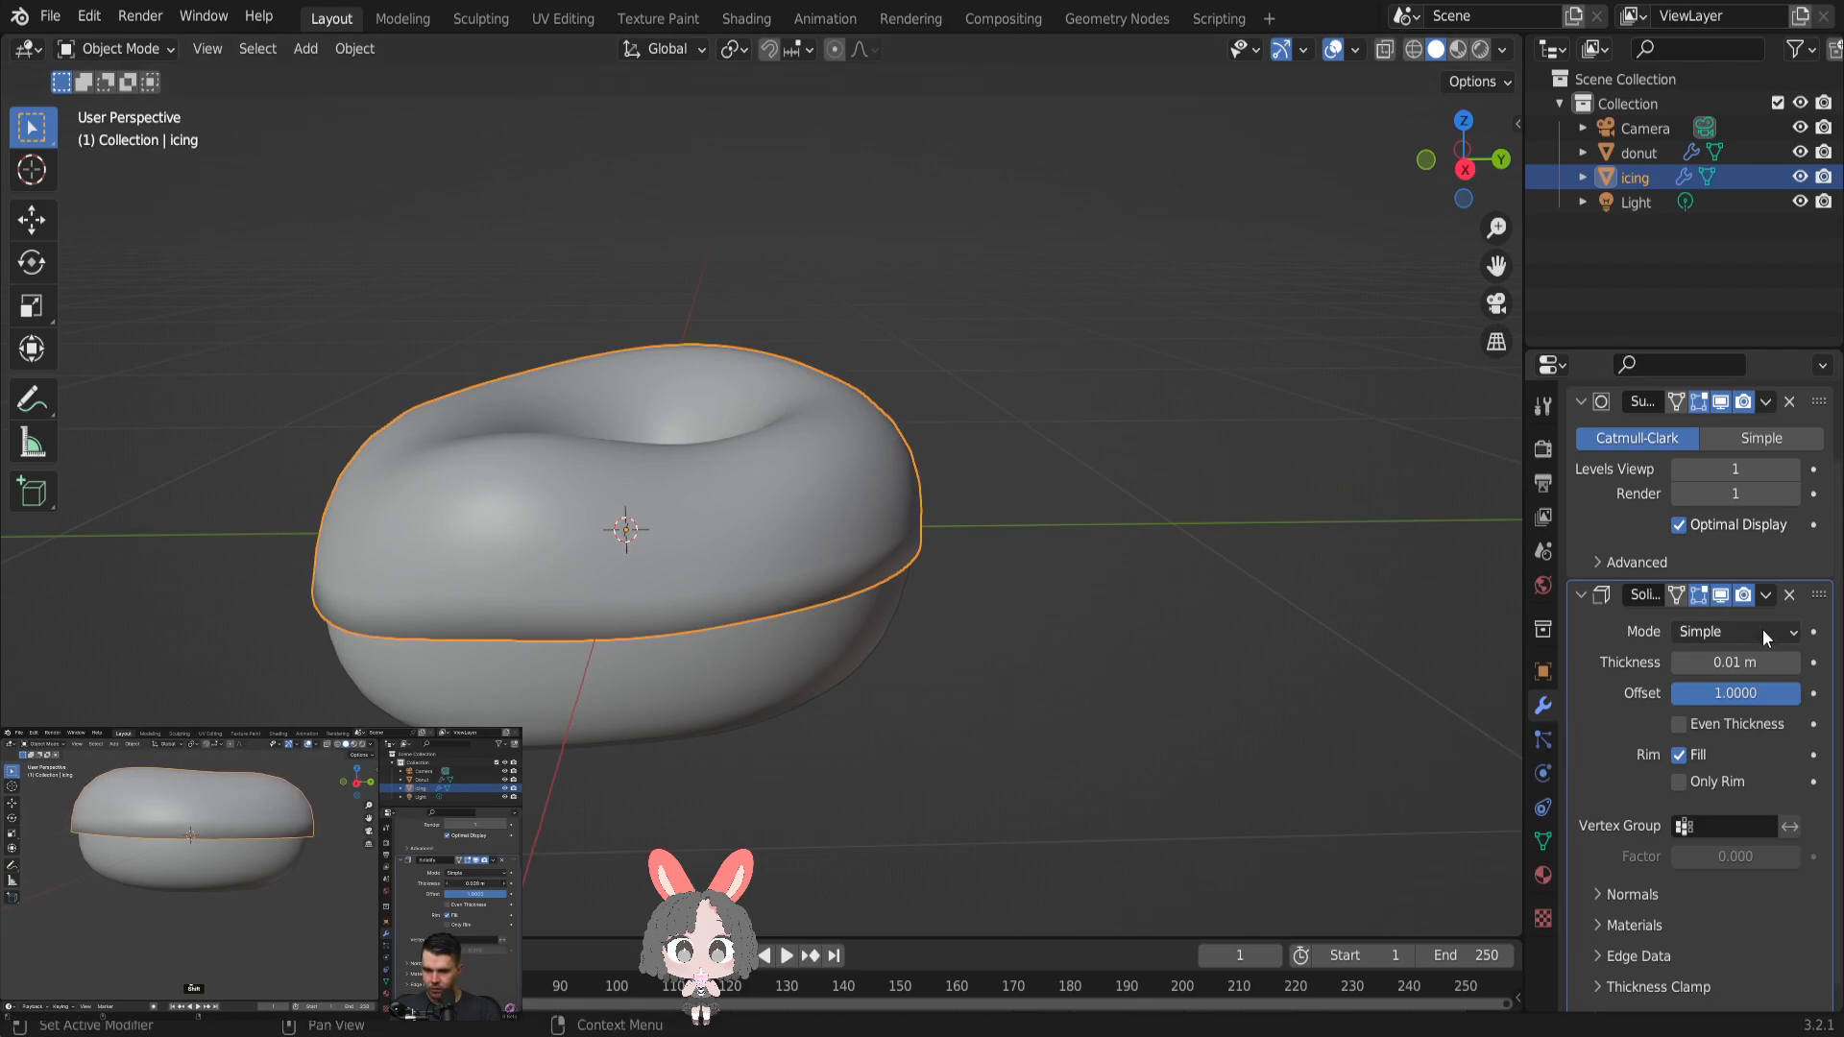
click(1795, 665)
click(1795, 664)
click(1794, 665)
click(1794, 664)
click(1795, 665)
click(1792, 663)
click(1793, 663)
click(1793, 662)
click(1792, 662)
click(1793, 662)
click(1792, 663)
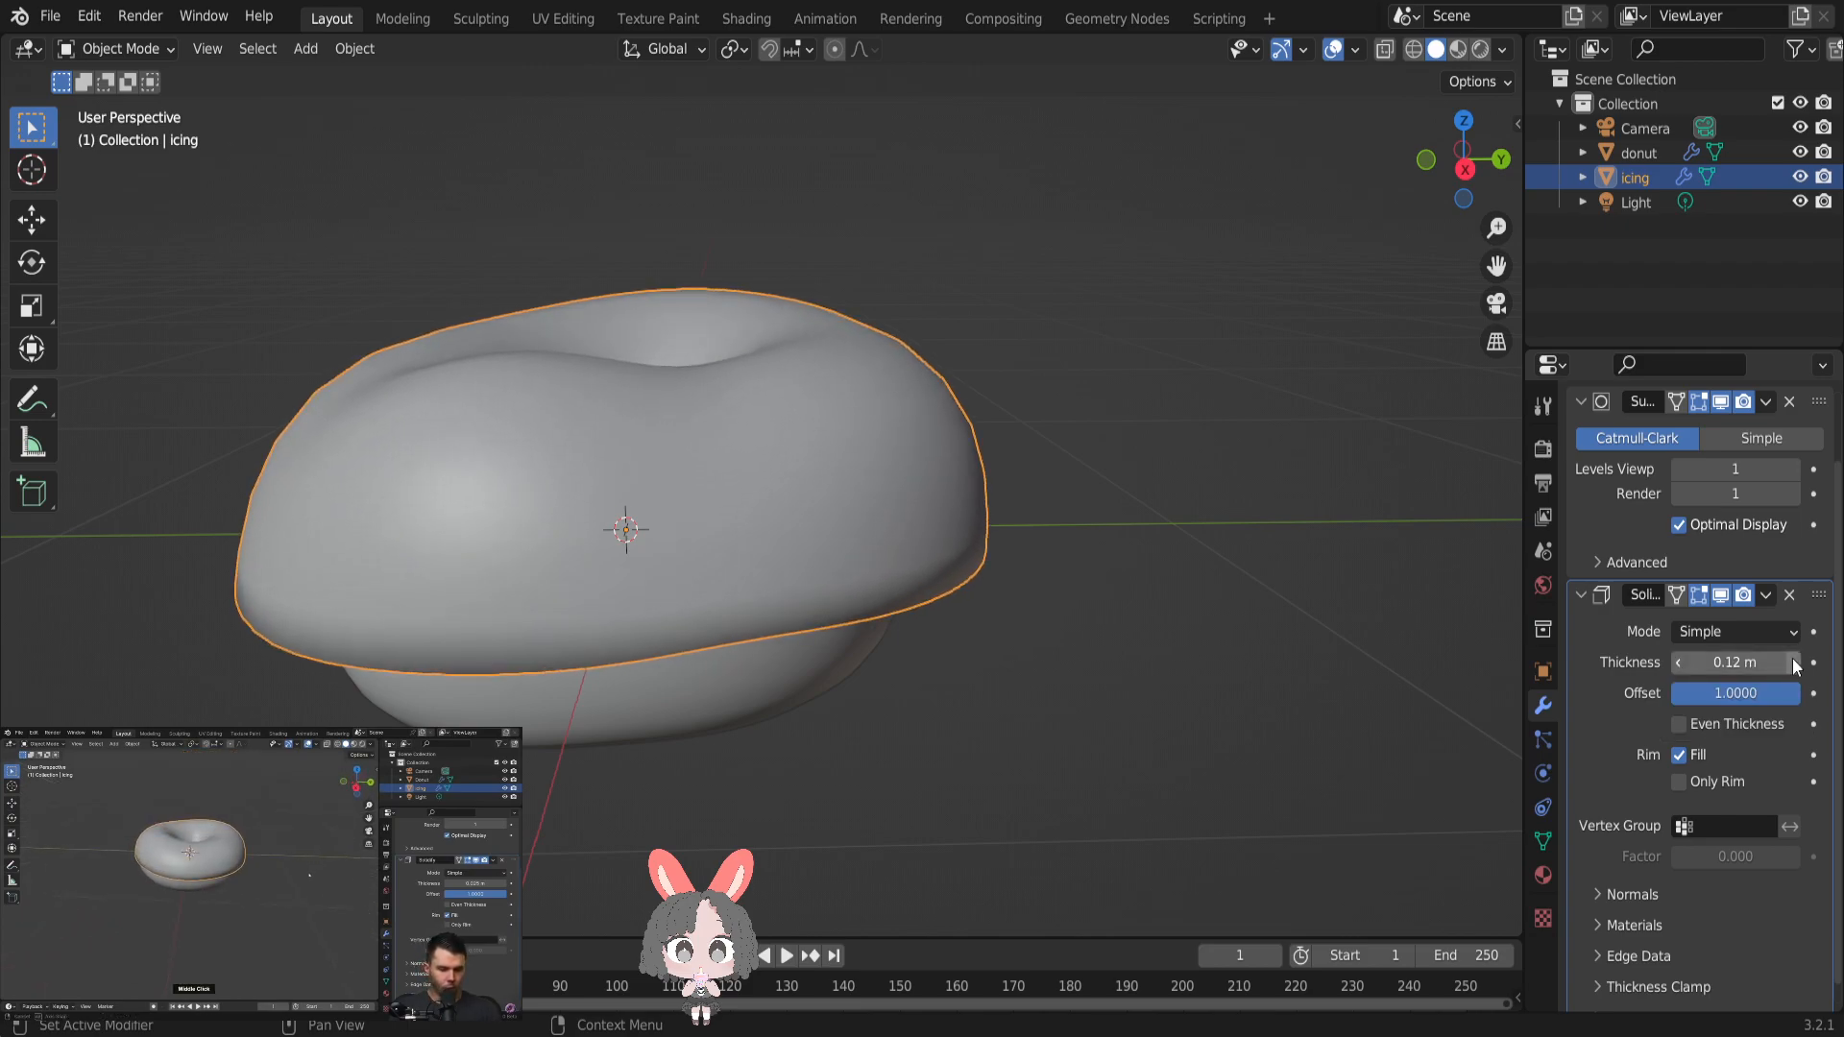
click(1679, 663)
click(1679, 663)
click(1678, 663)
click(1678, 662)
click(1678, 663)
click(1679, 662)
click(1679, 662)
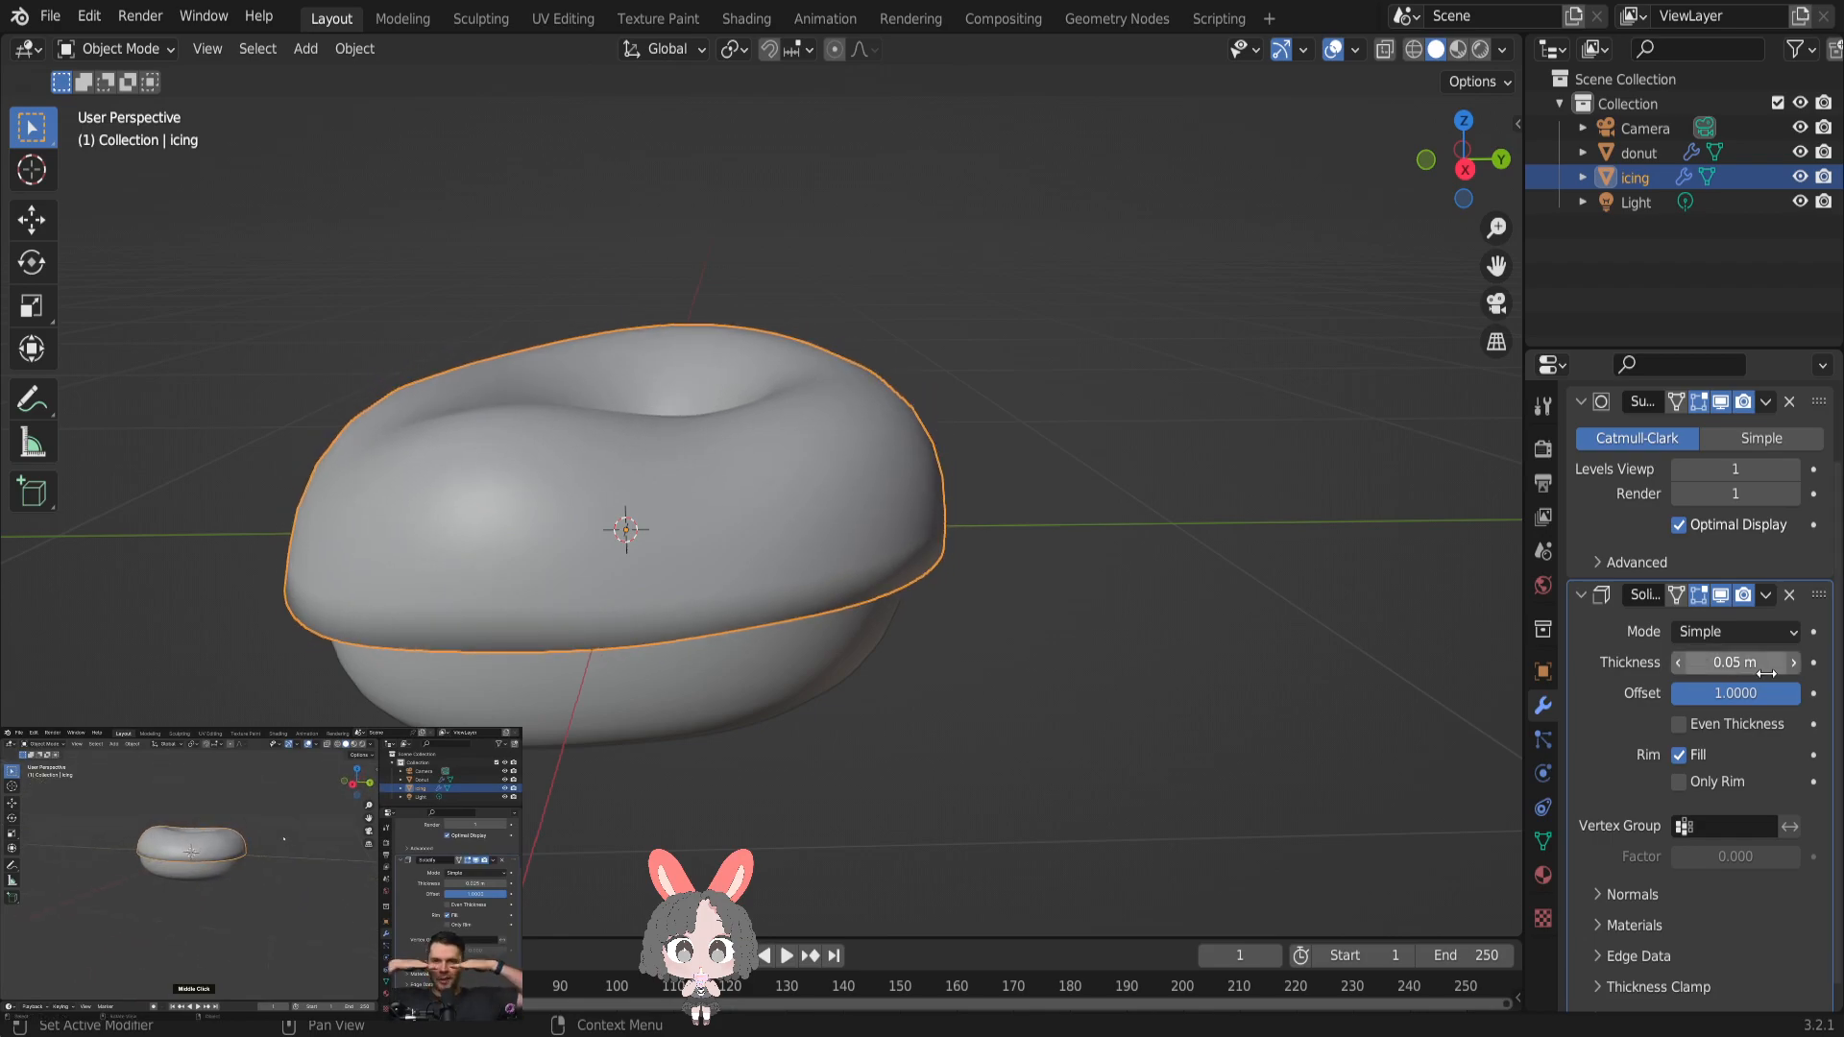
- Set the icing's Solidify thickness to 0.025 m
click(1742, 663)
key(Left)
key(Right)
key(Right)
key(Right)
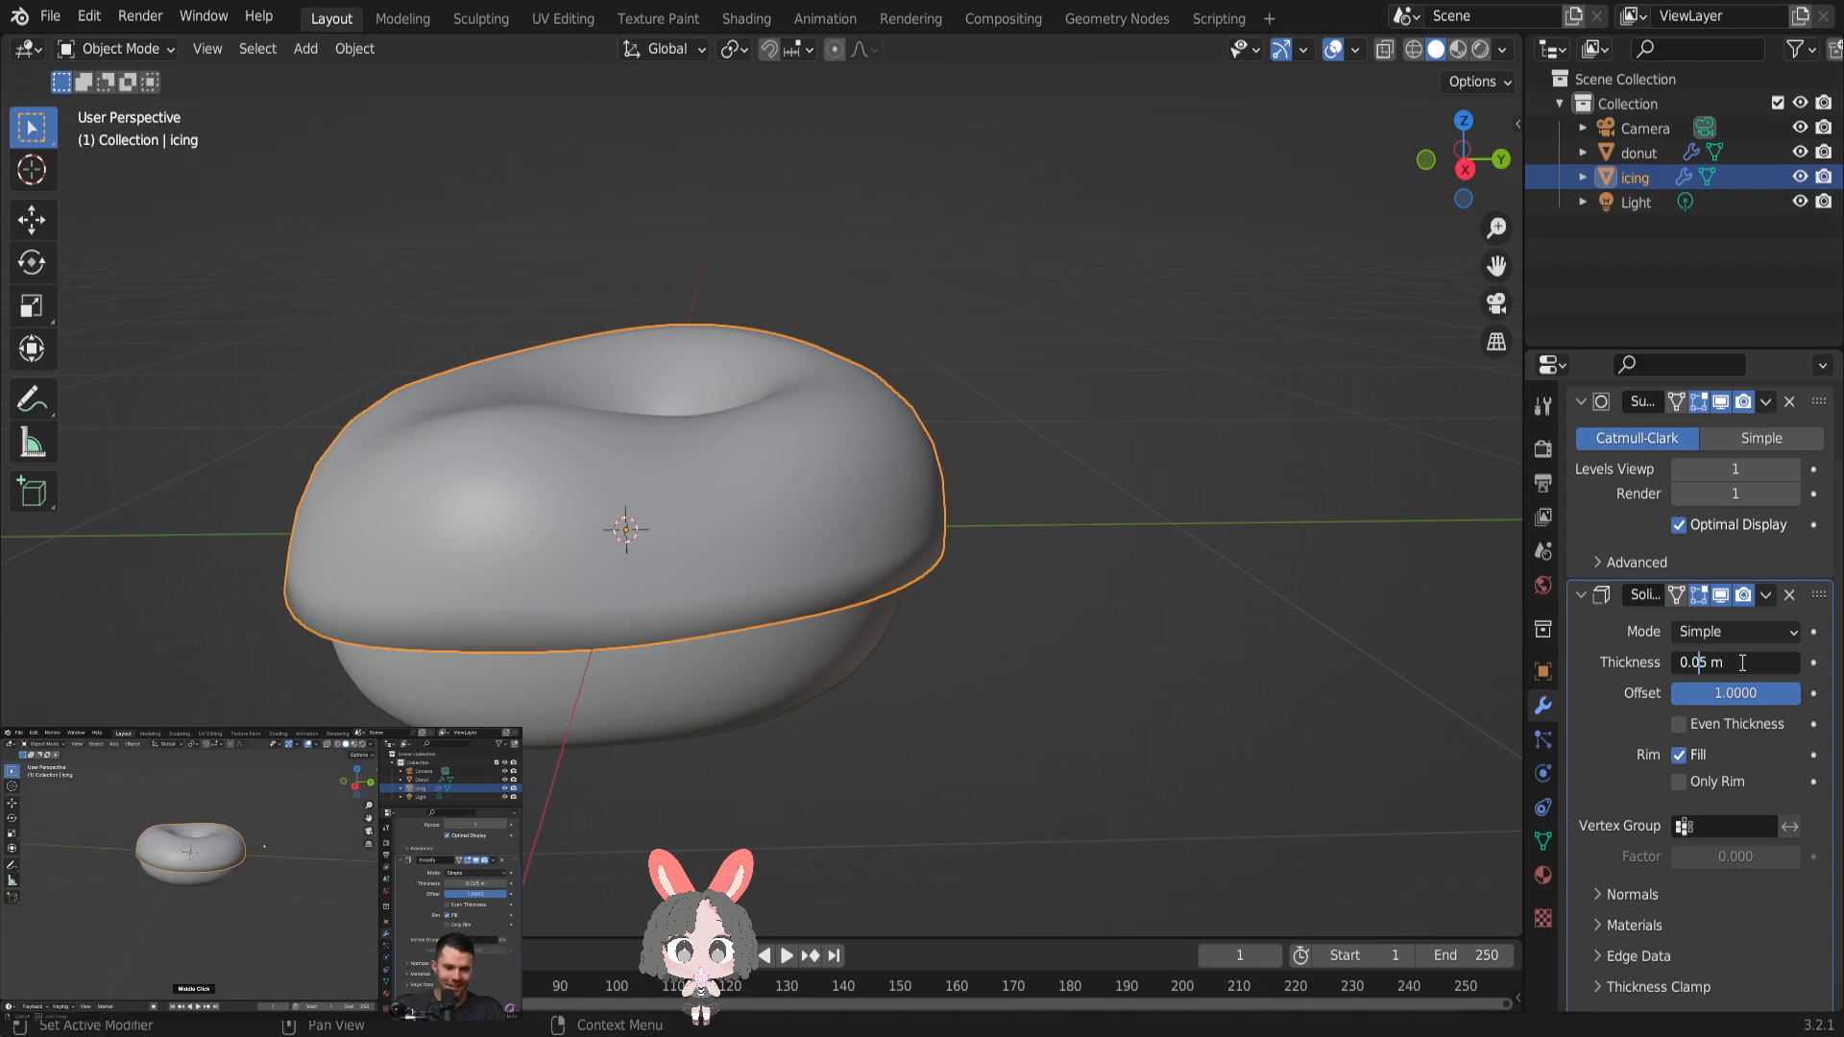
text(2)
key(Return)
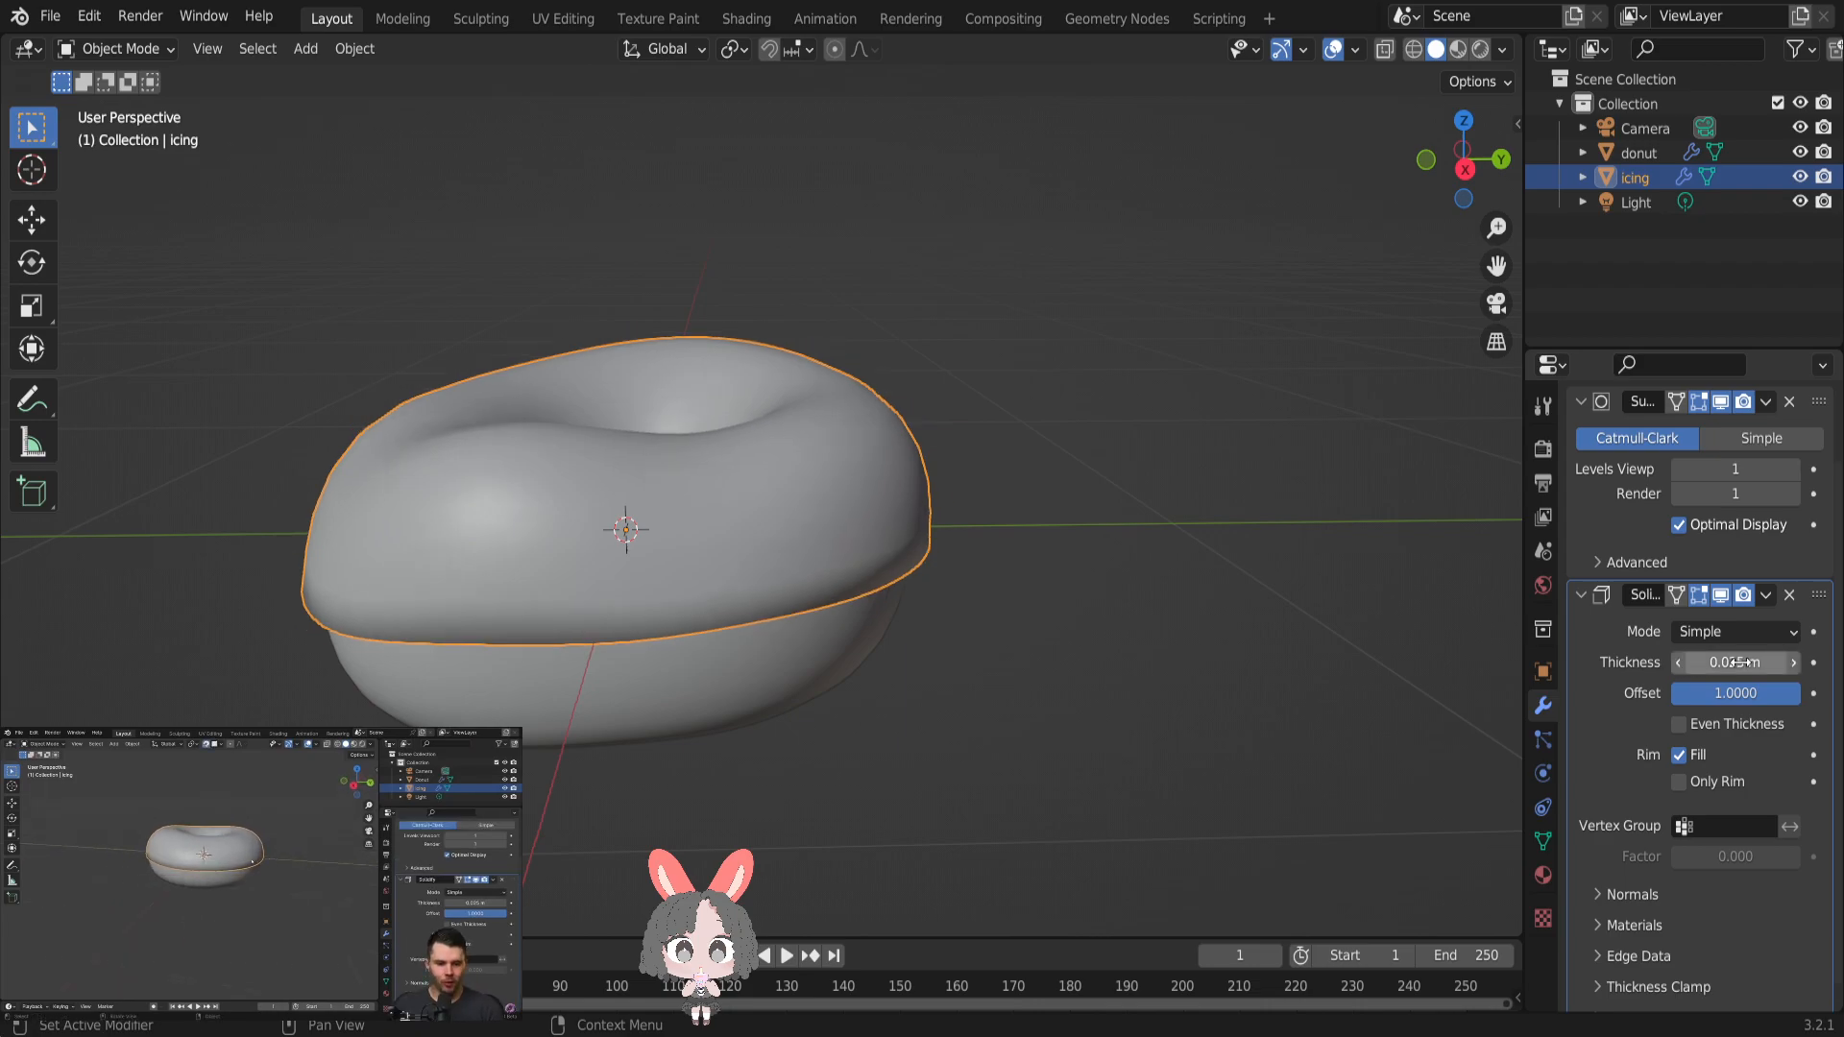
- Put the icing in Edit Mode and view it in right orthographic
middle_drag(1235, 621, 1297, 588)
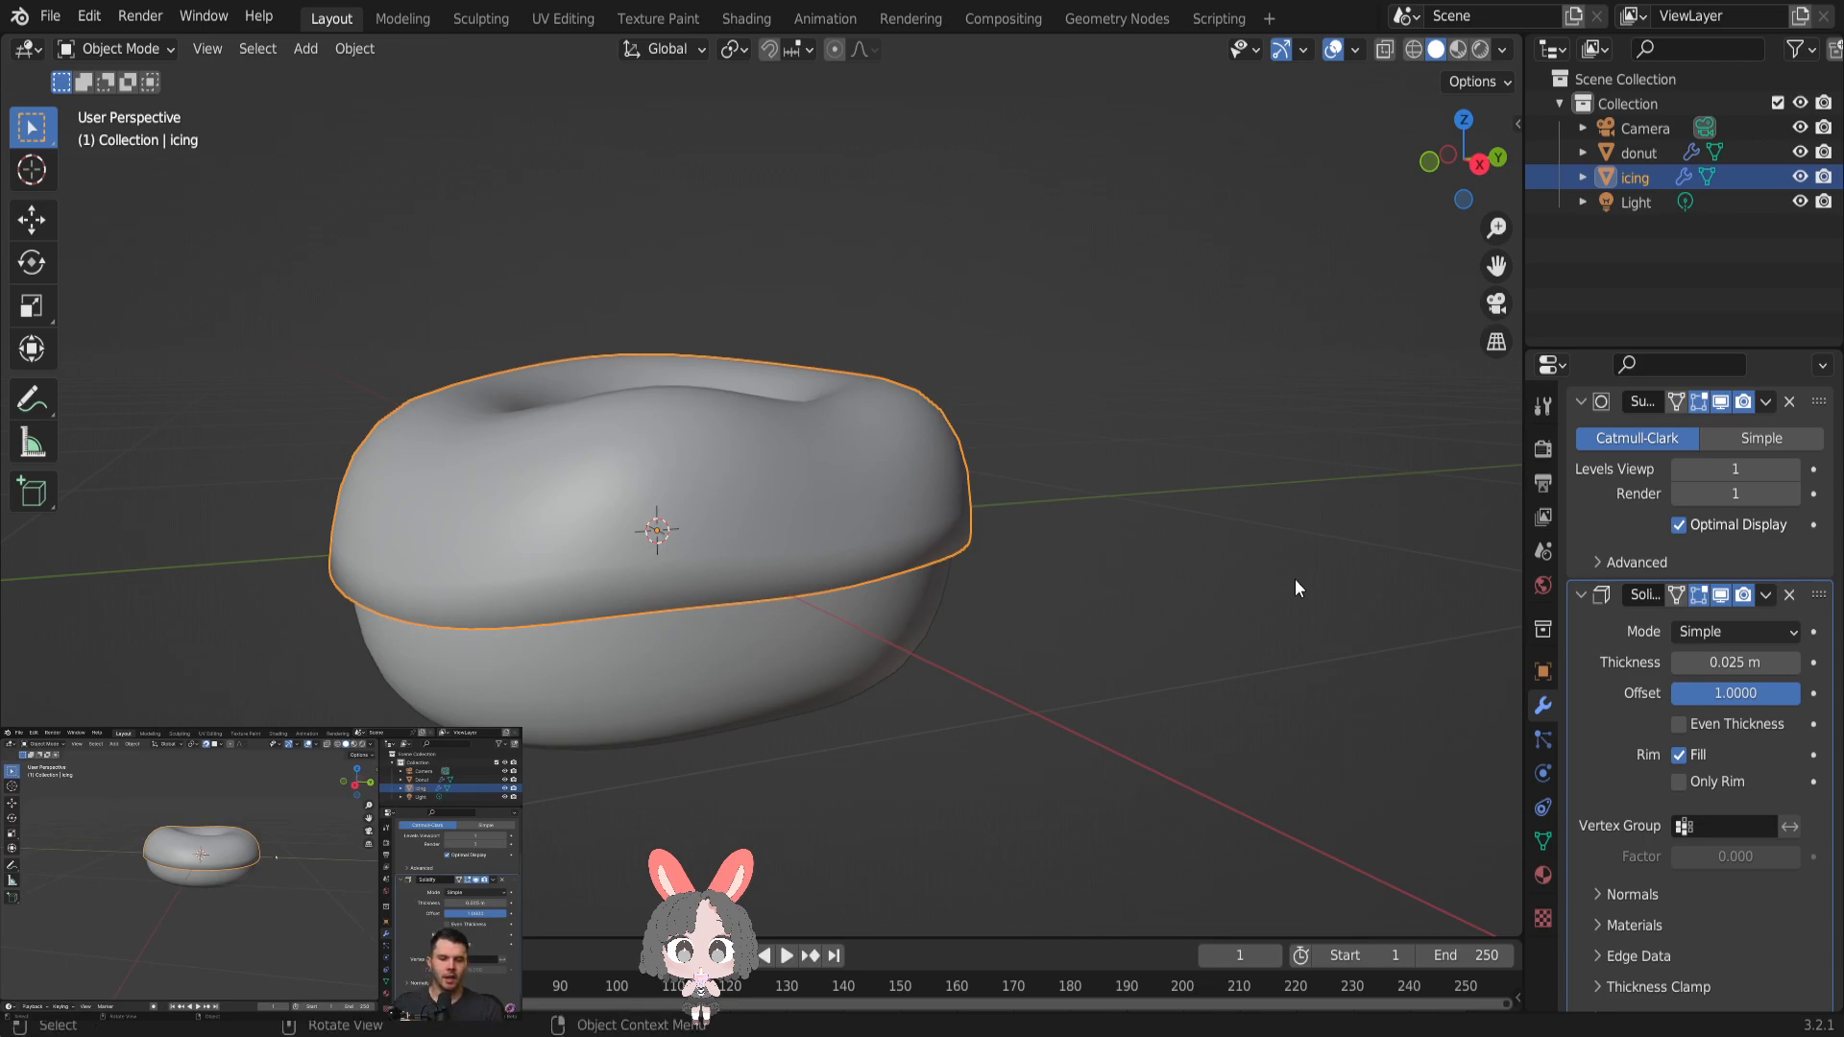
middle_drag(1296, 583, 1404, 547)
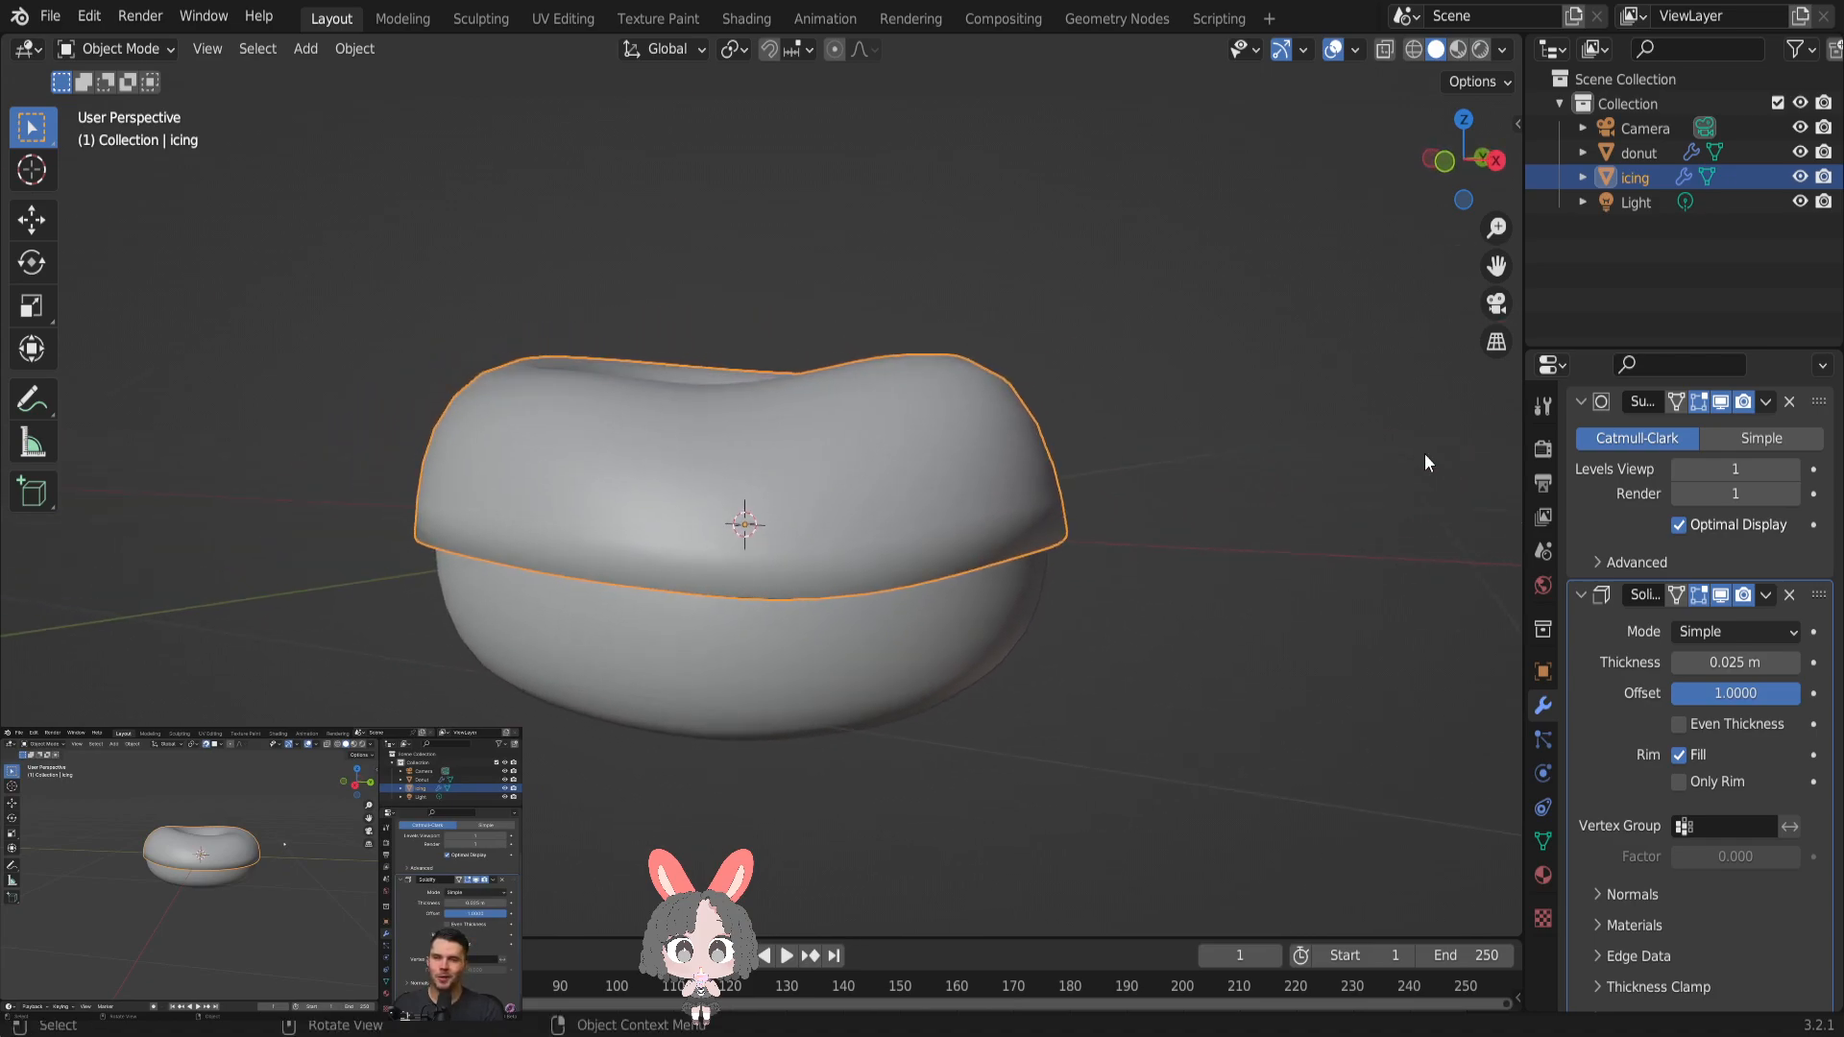
key(Tab)
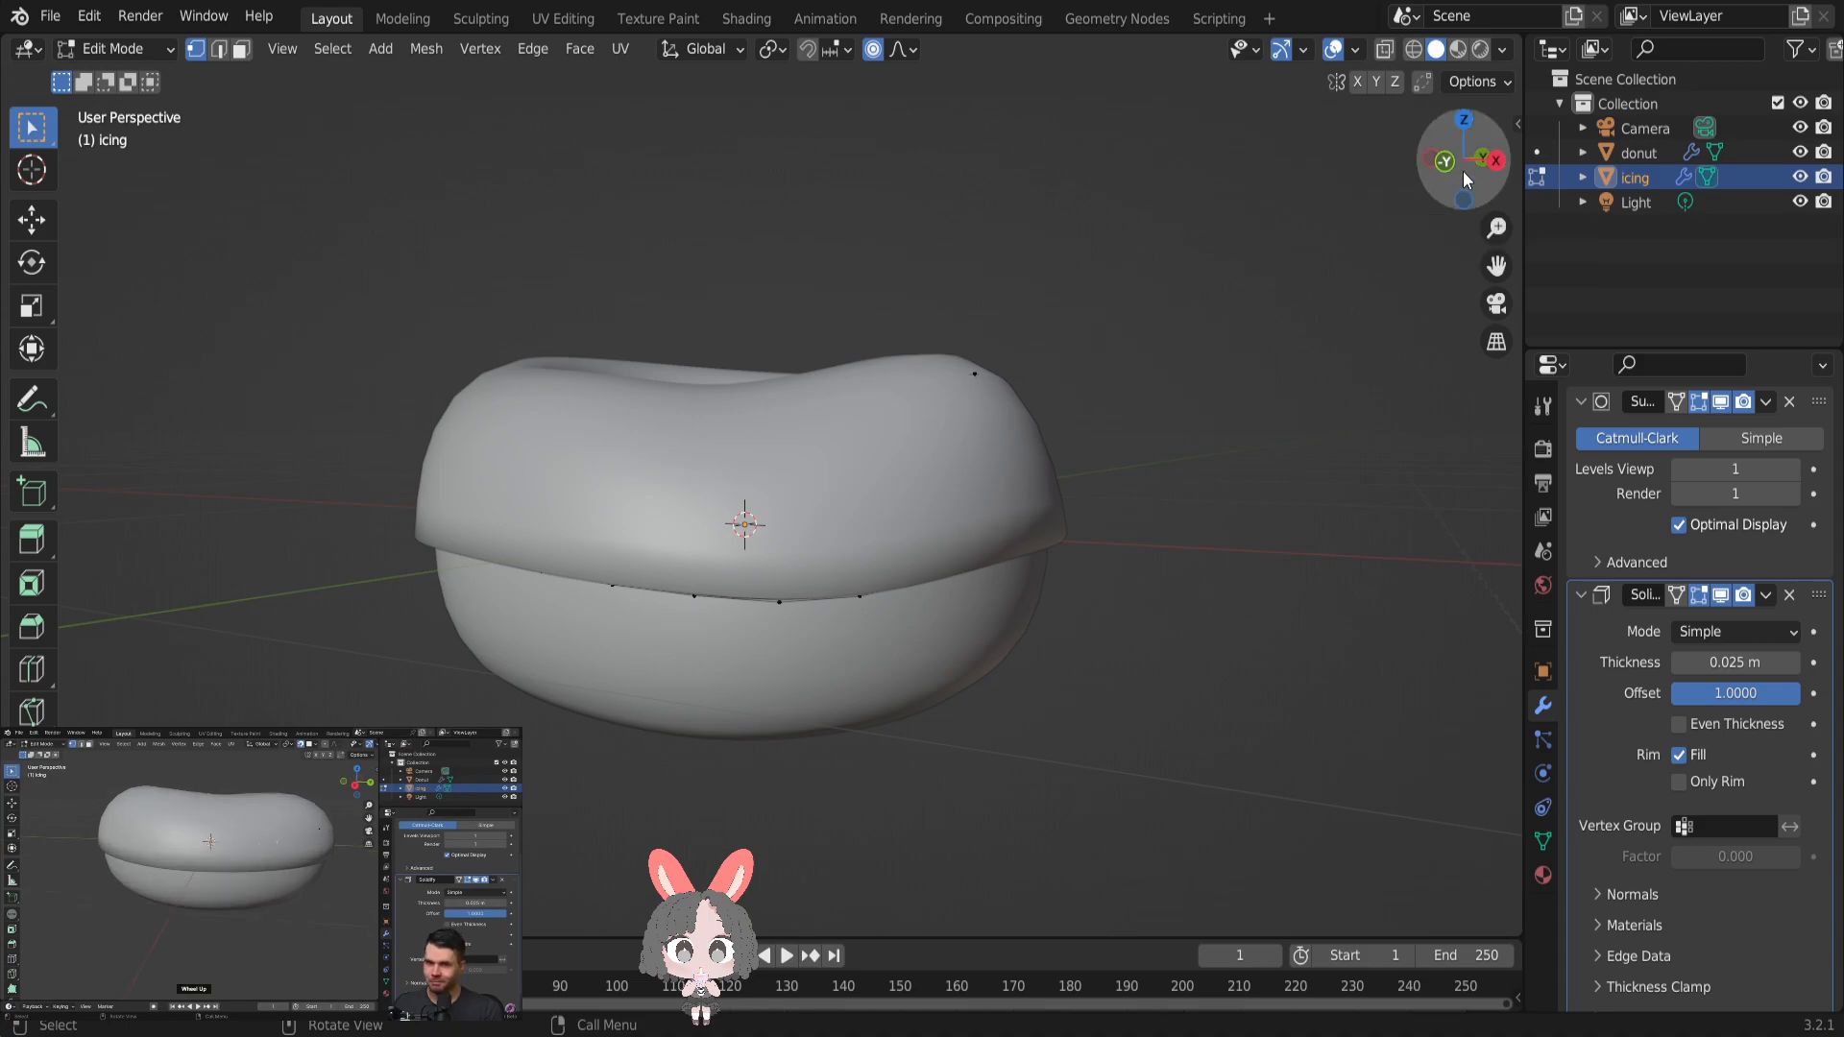
click(1495, 164)
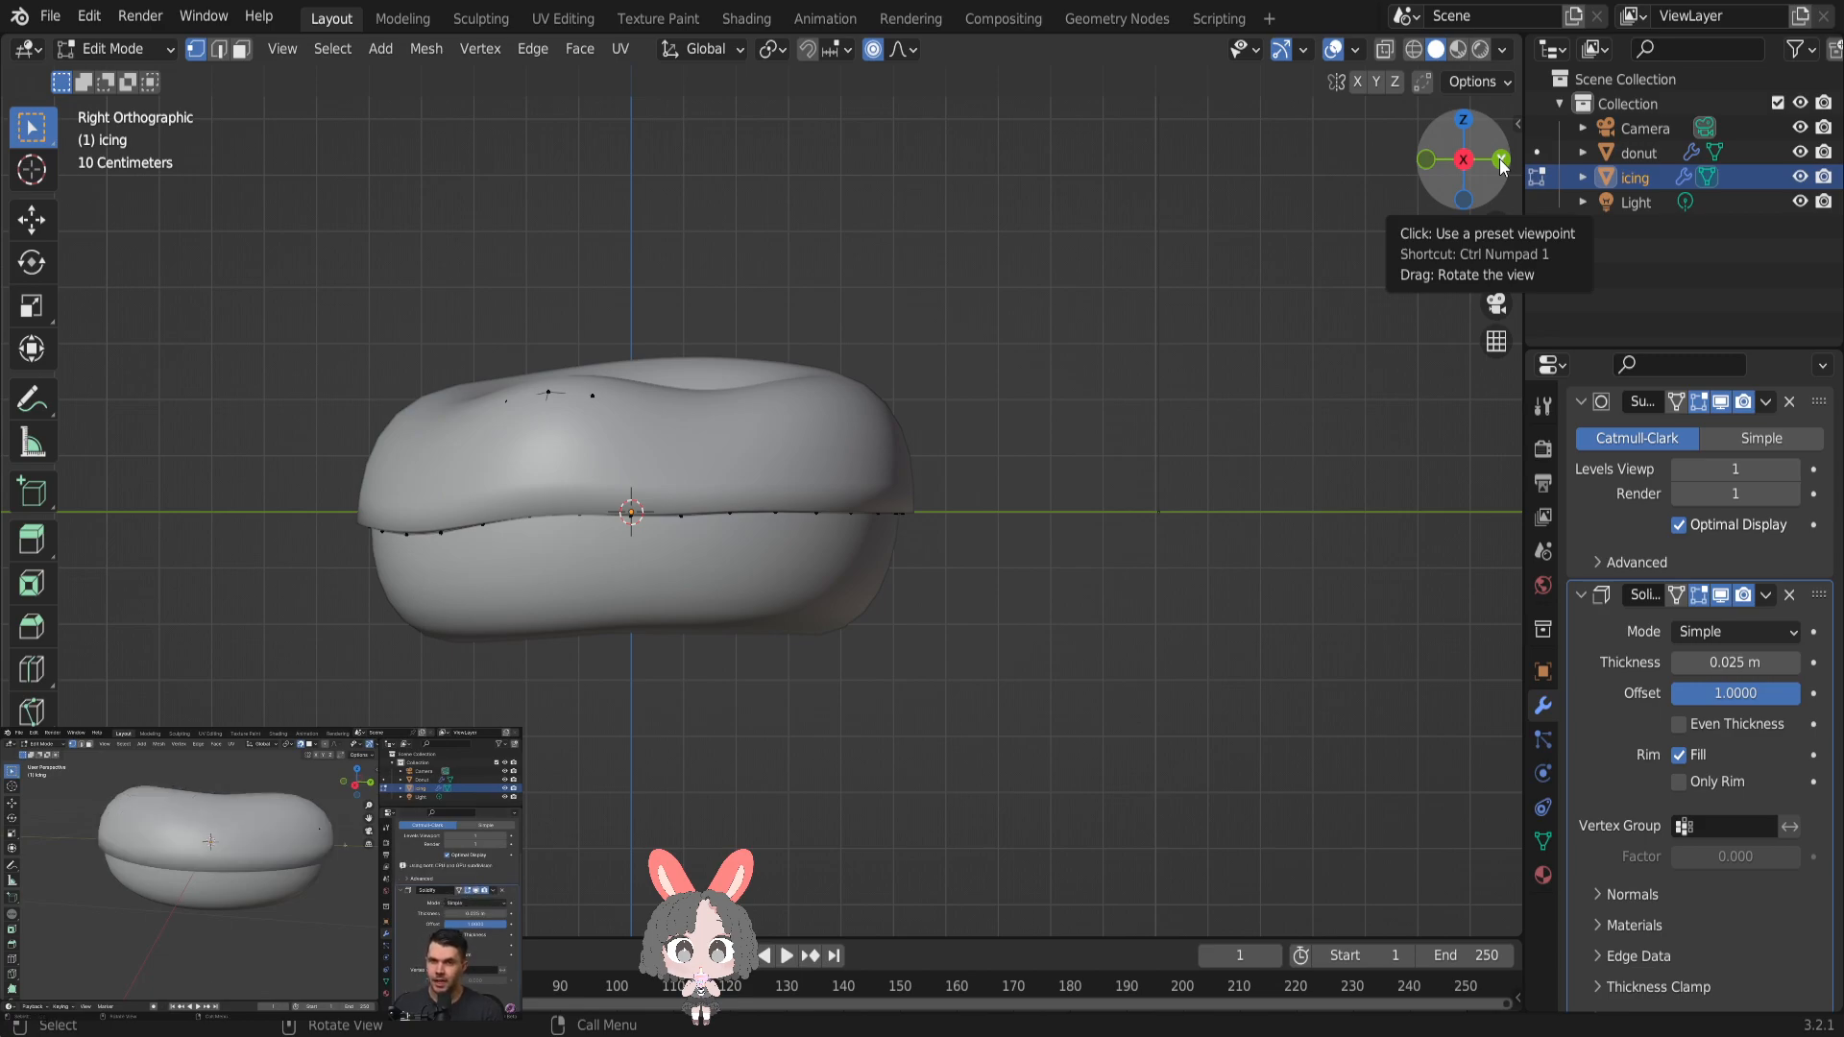
- Try turning off the icing's Subdivision modifier display in Edit Mode to reach the mesh vertices
click(1702, 404)
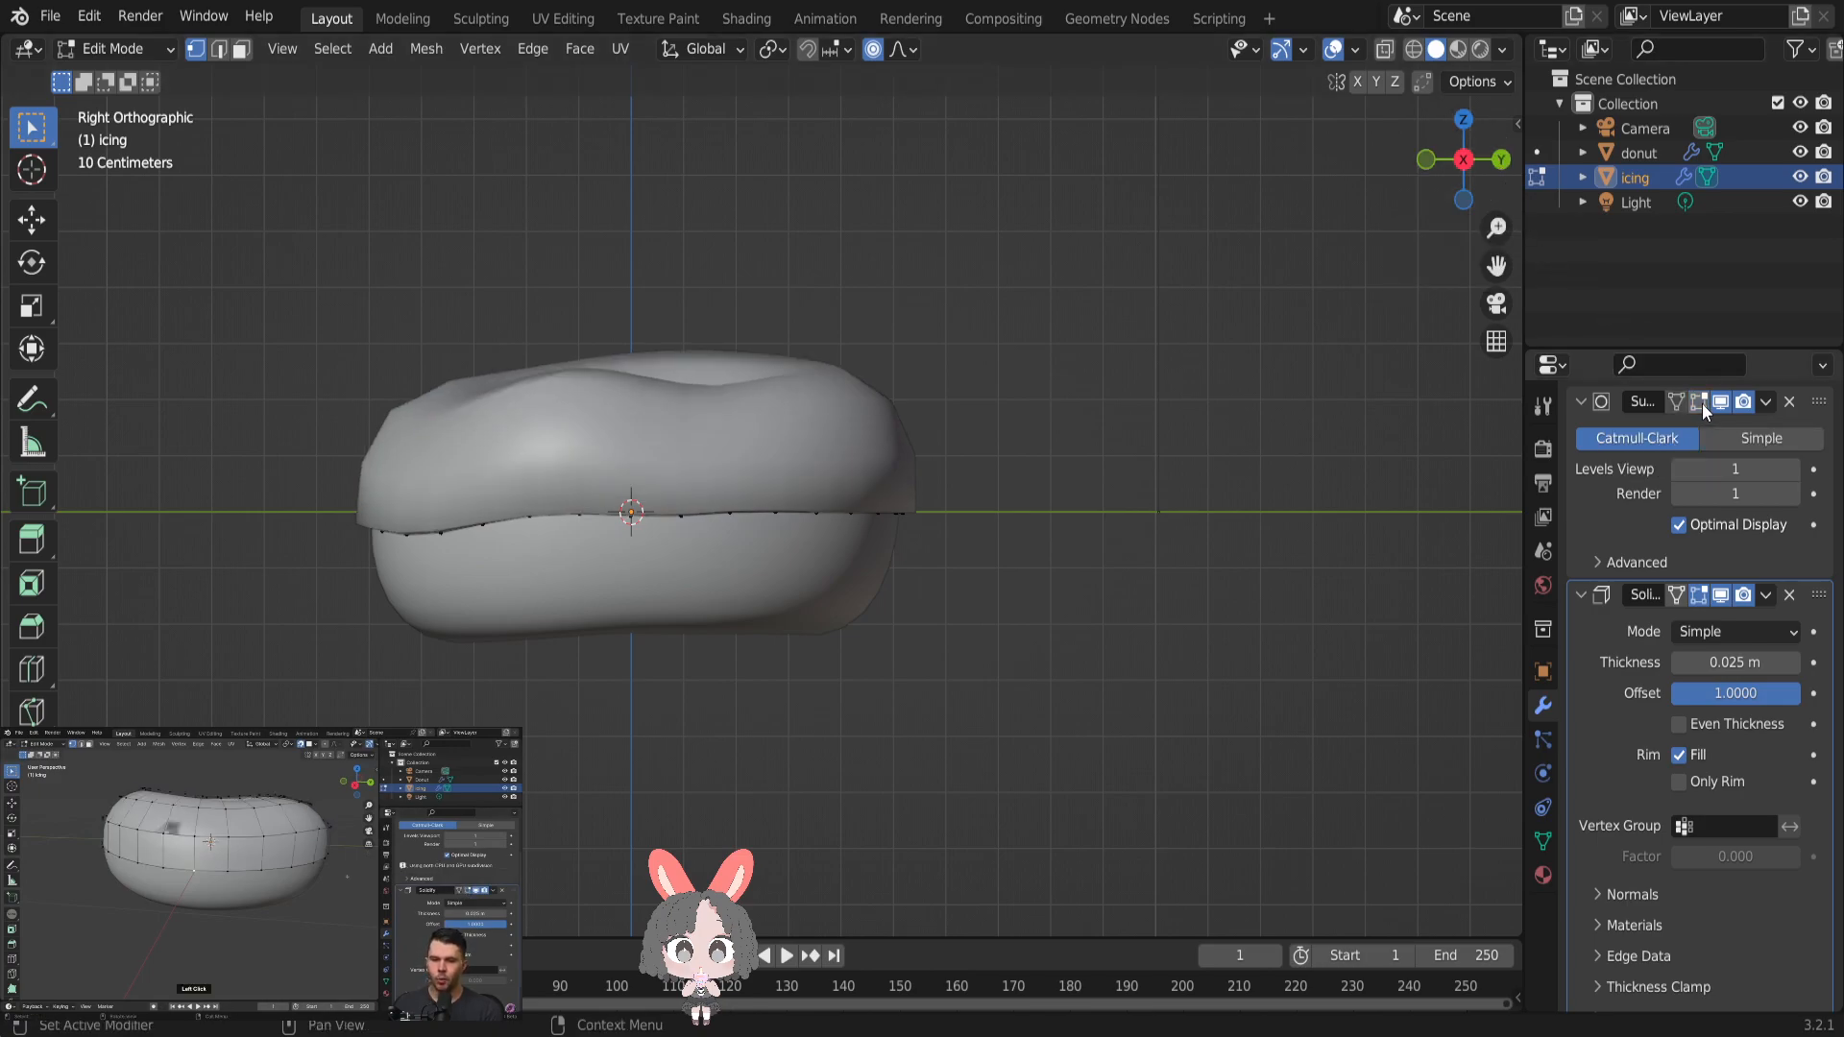
click(1702, 404)
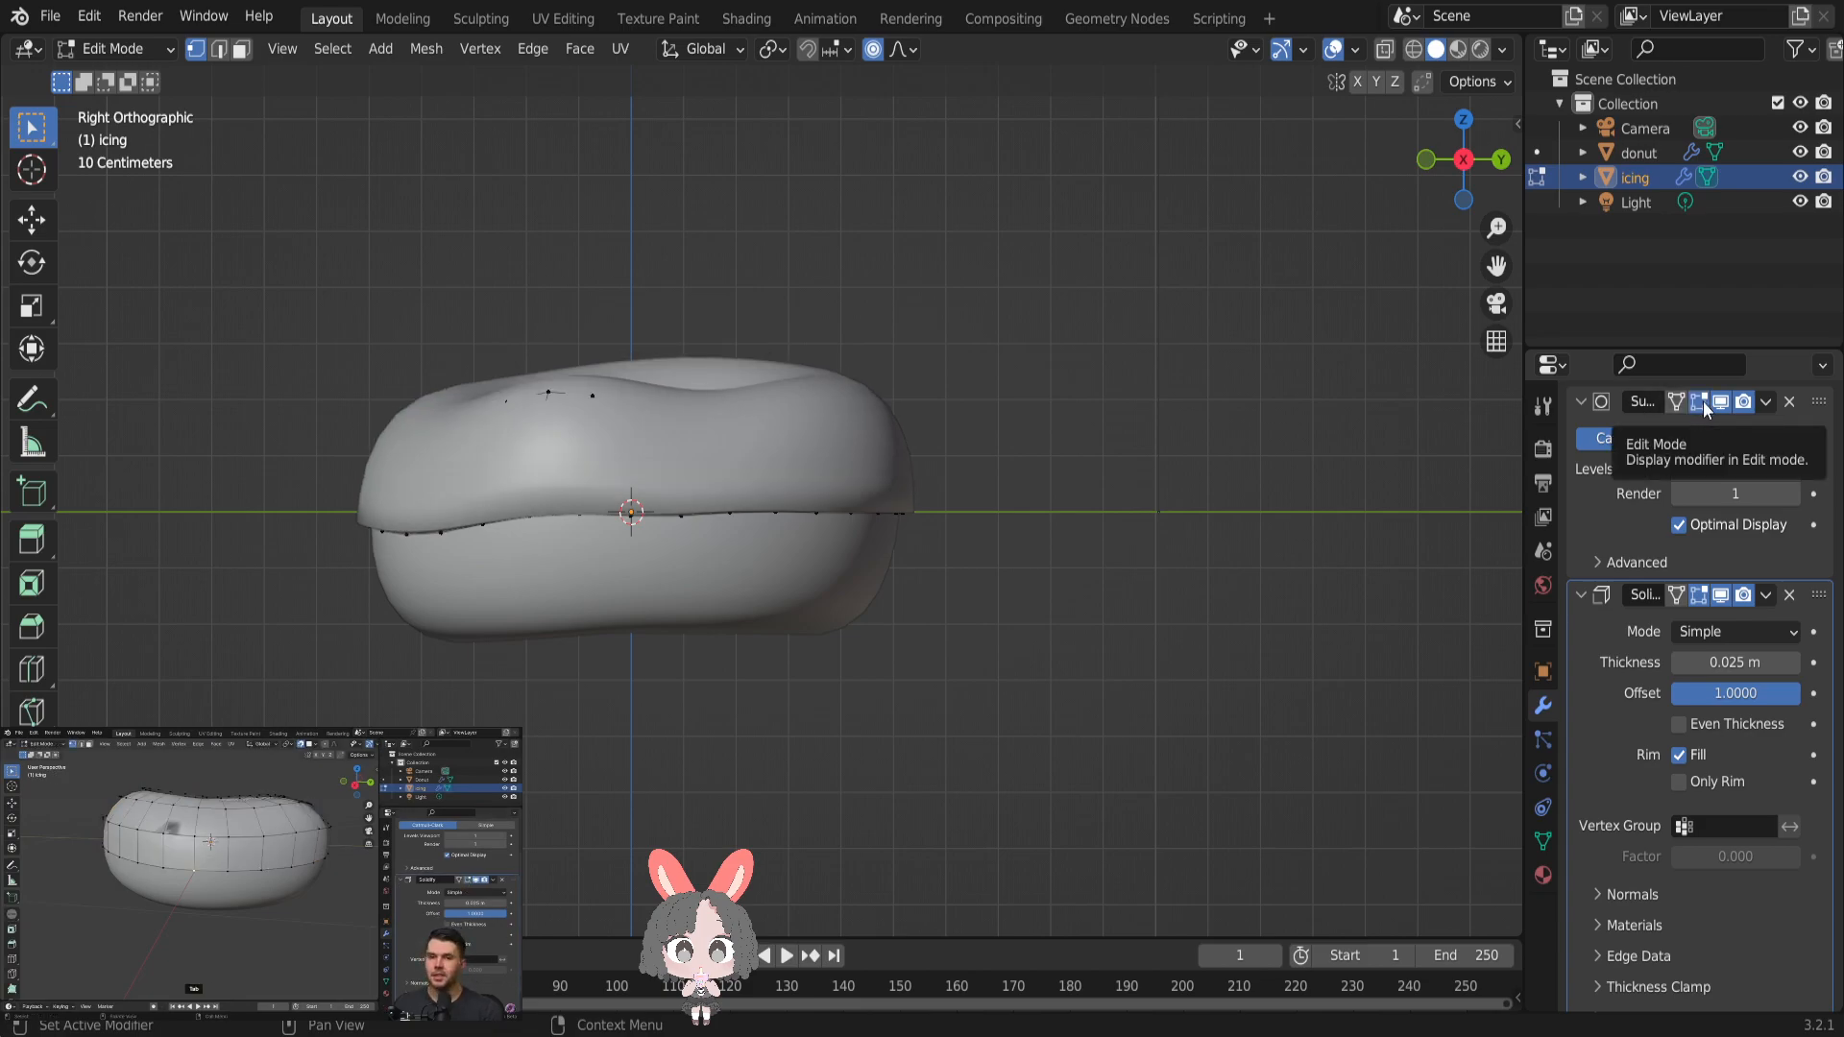
click(1703, 402)
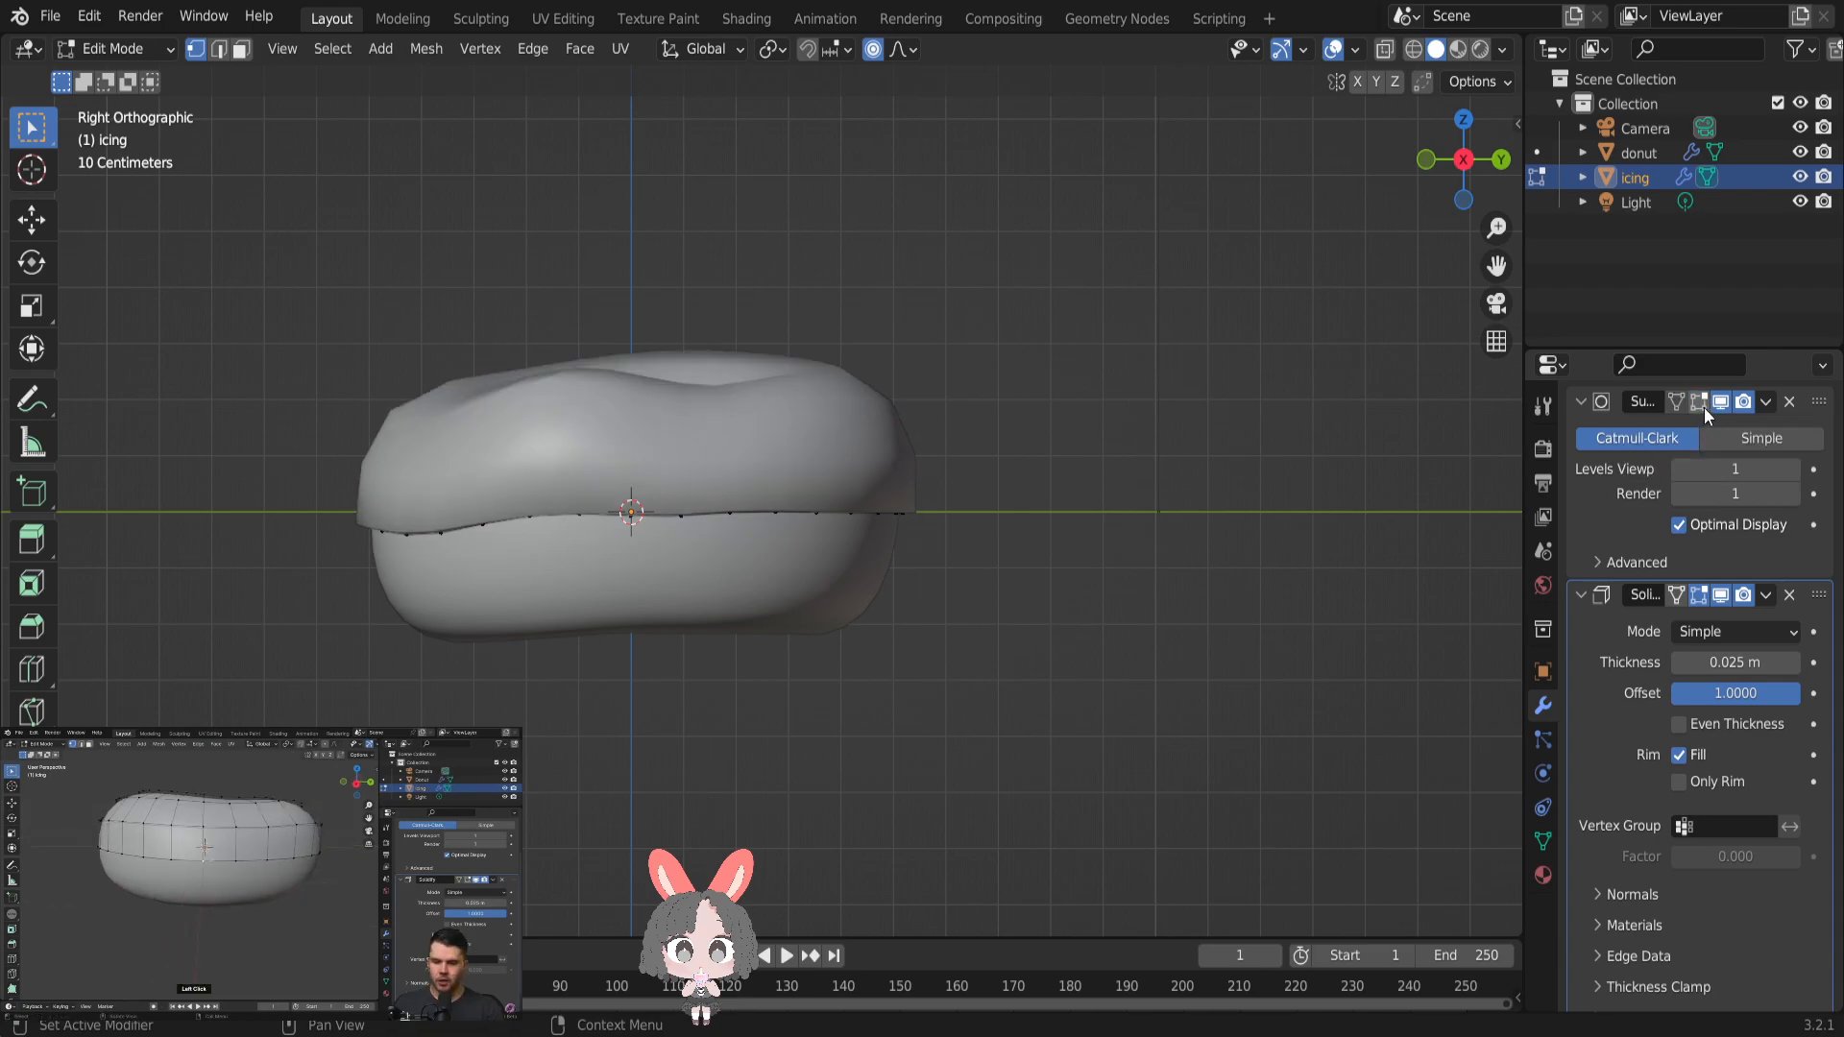
click(1701, 403)
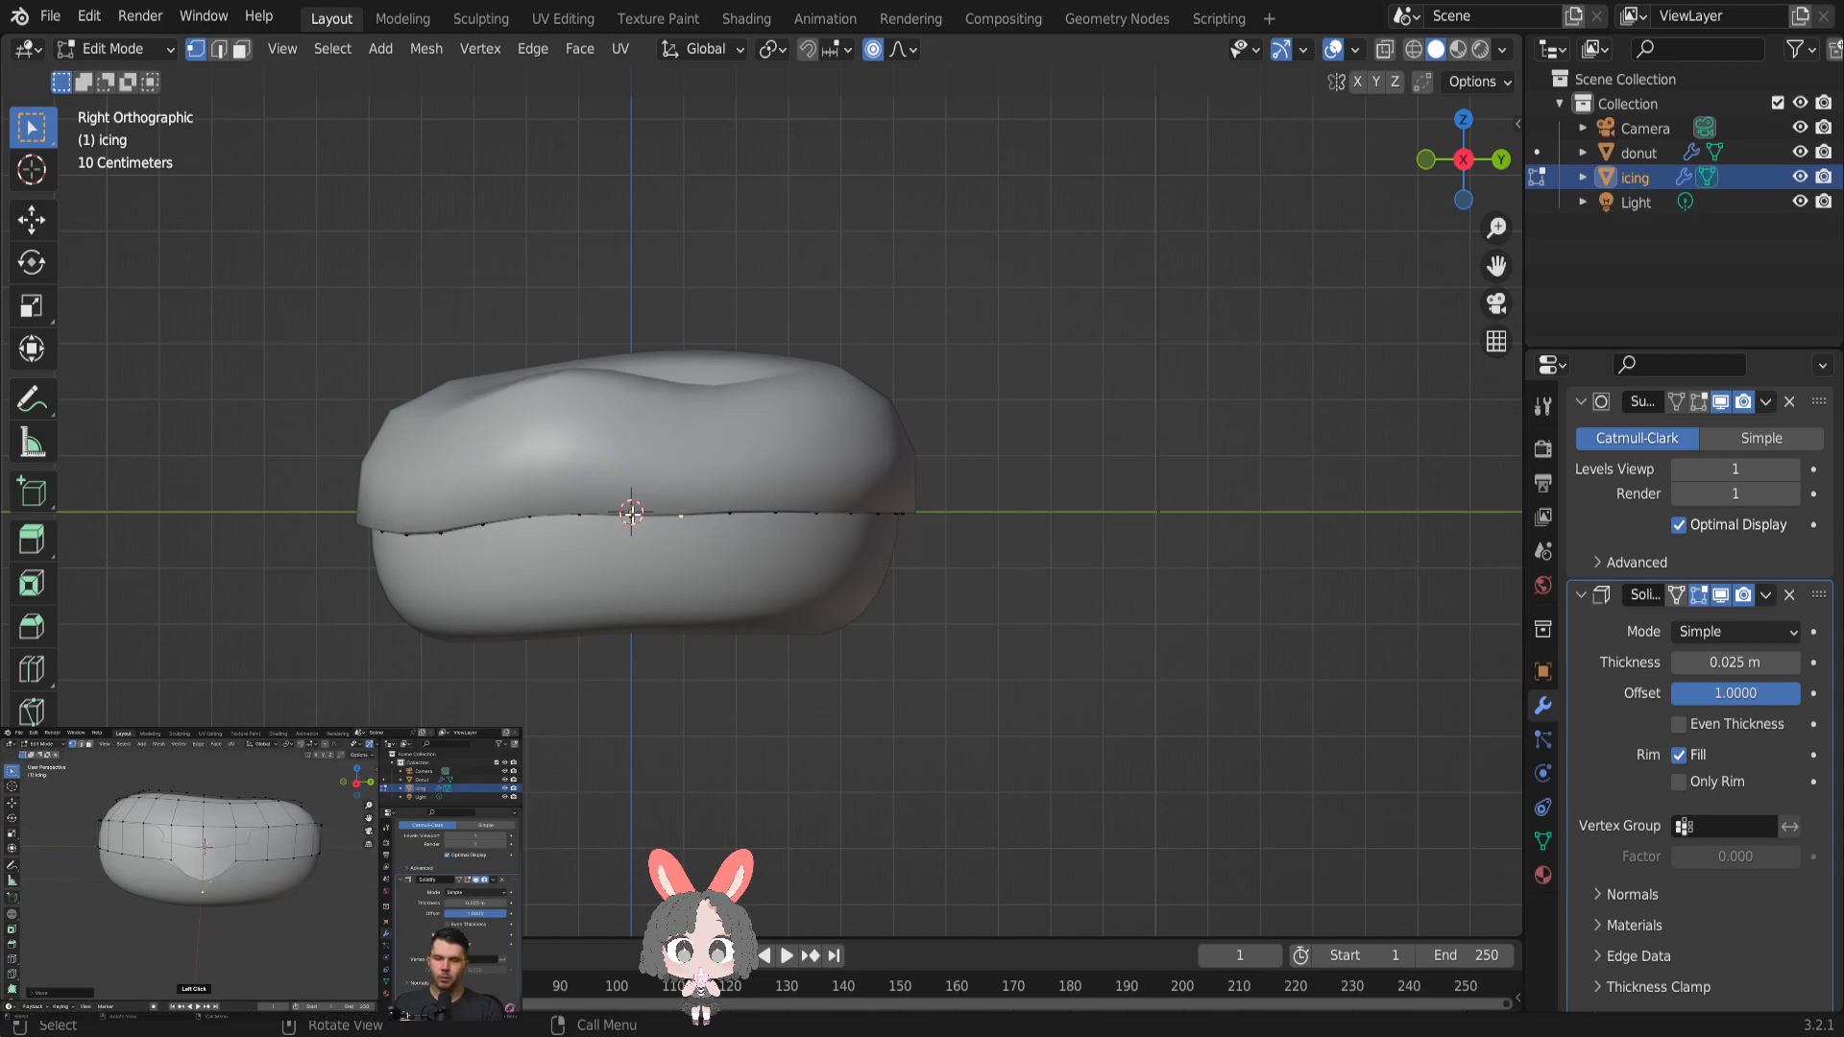
- Look through the proportional editing falloff options and turn proportional editing off
scroll(672, 527, up, 2)
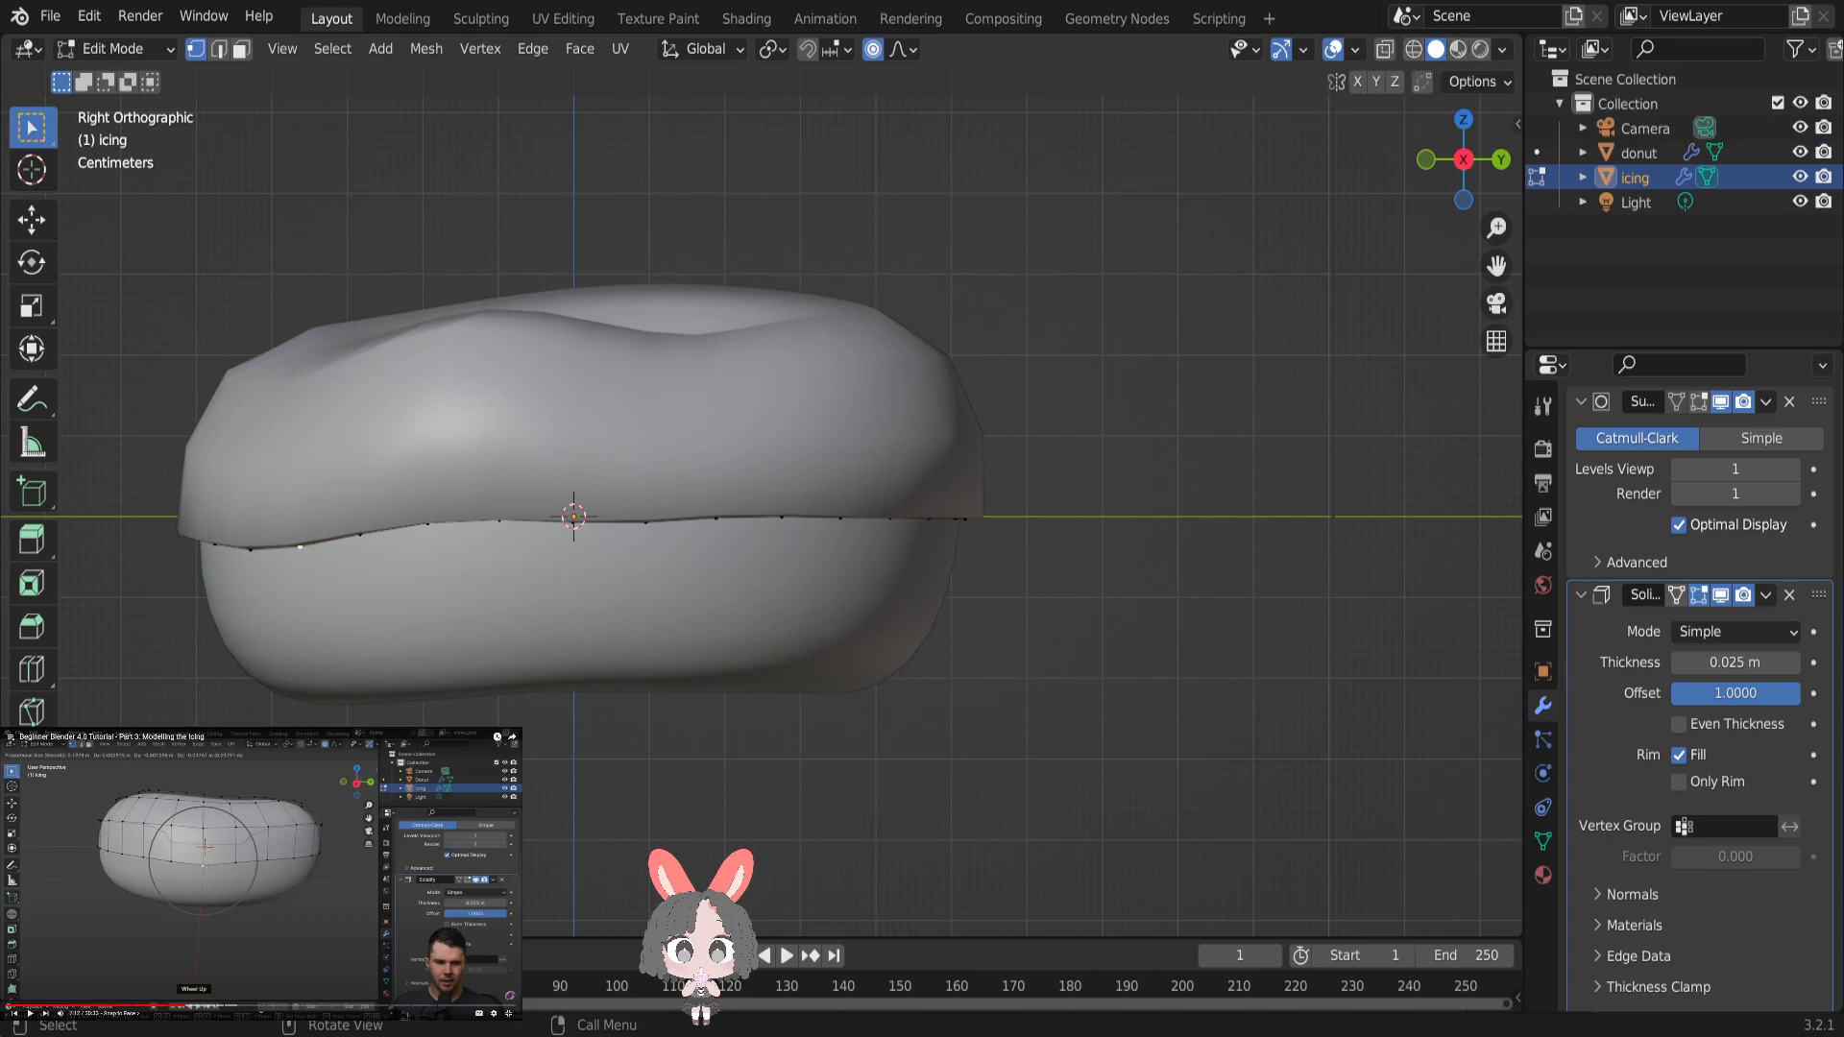
click(907, 53)
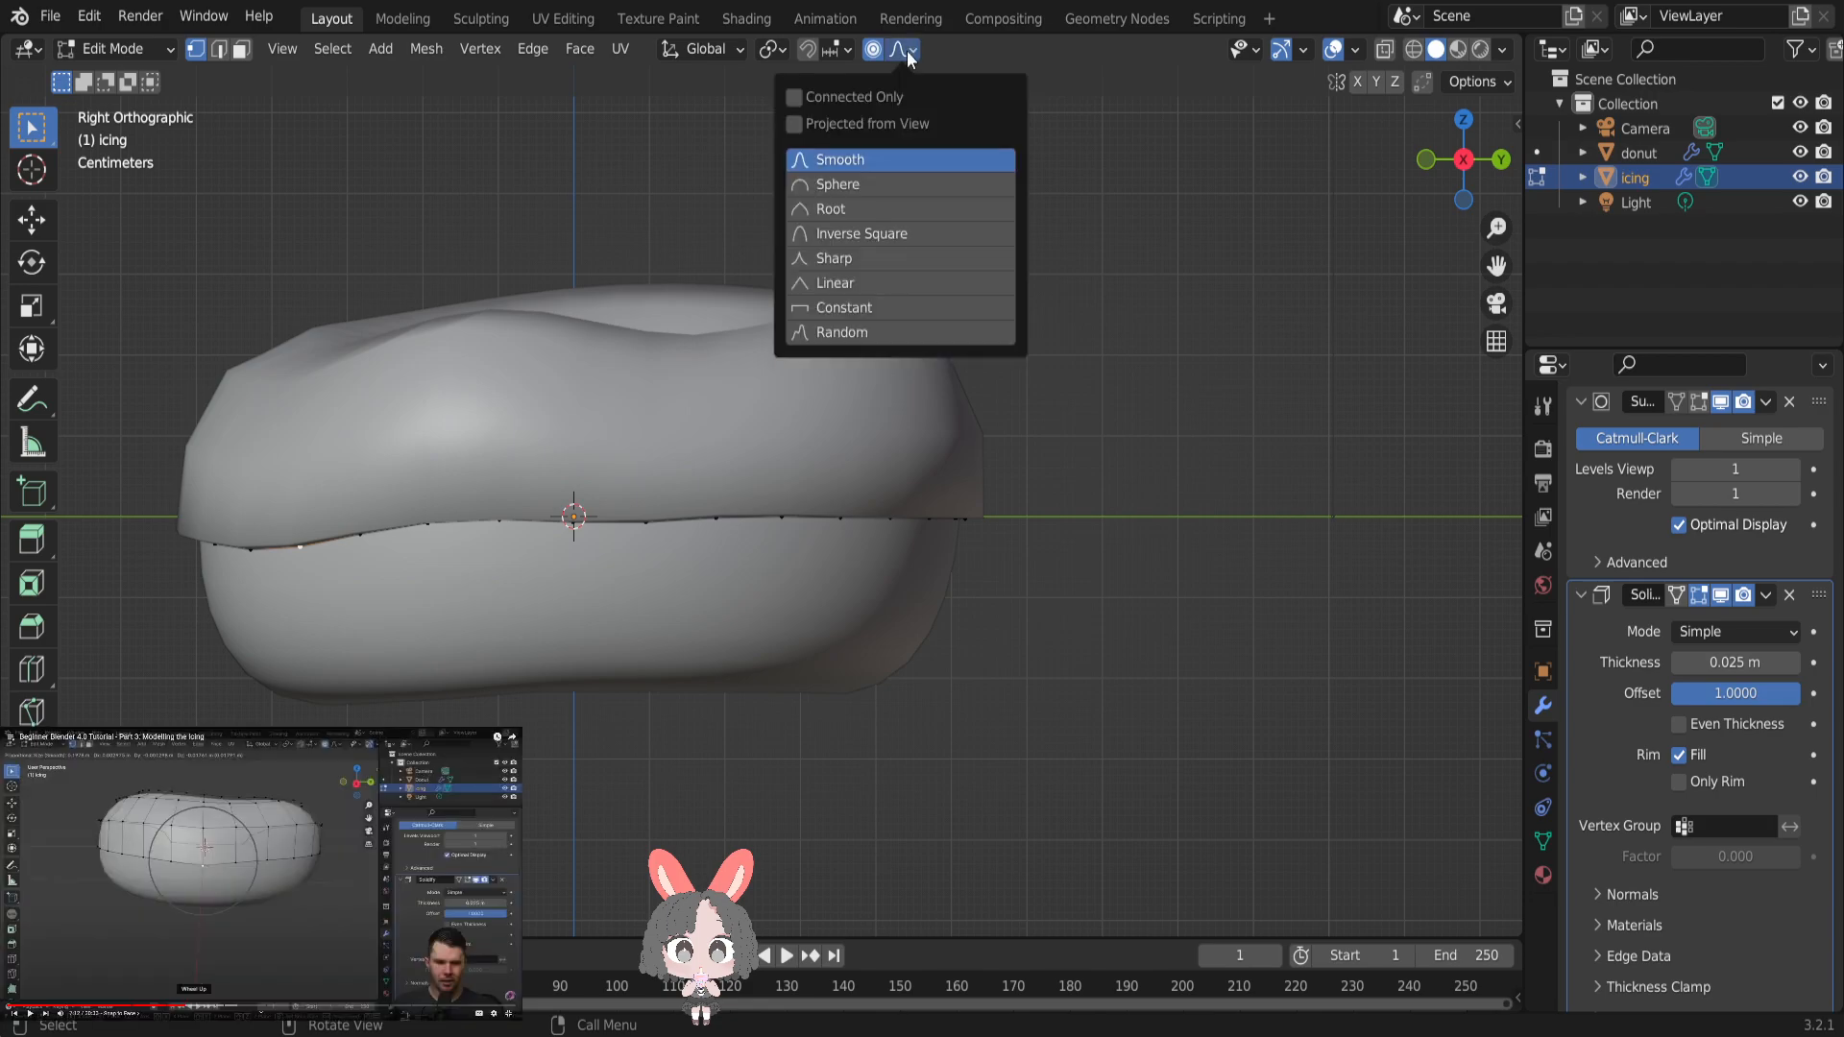
click(880, 52)
click(878, 51)
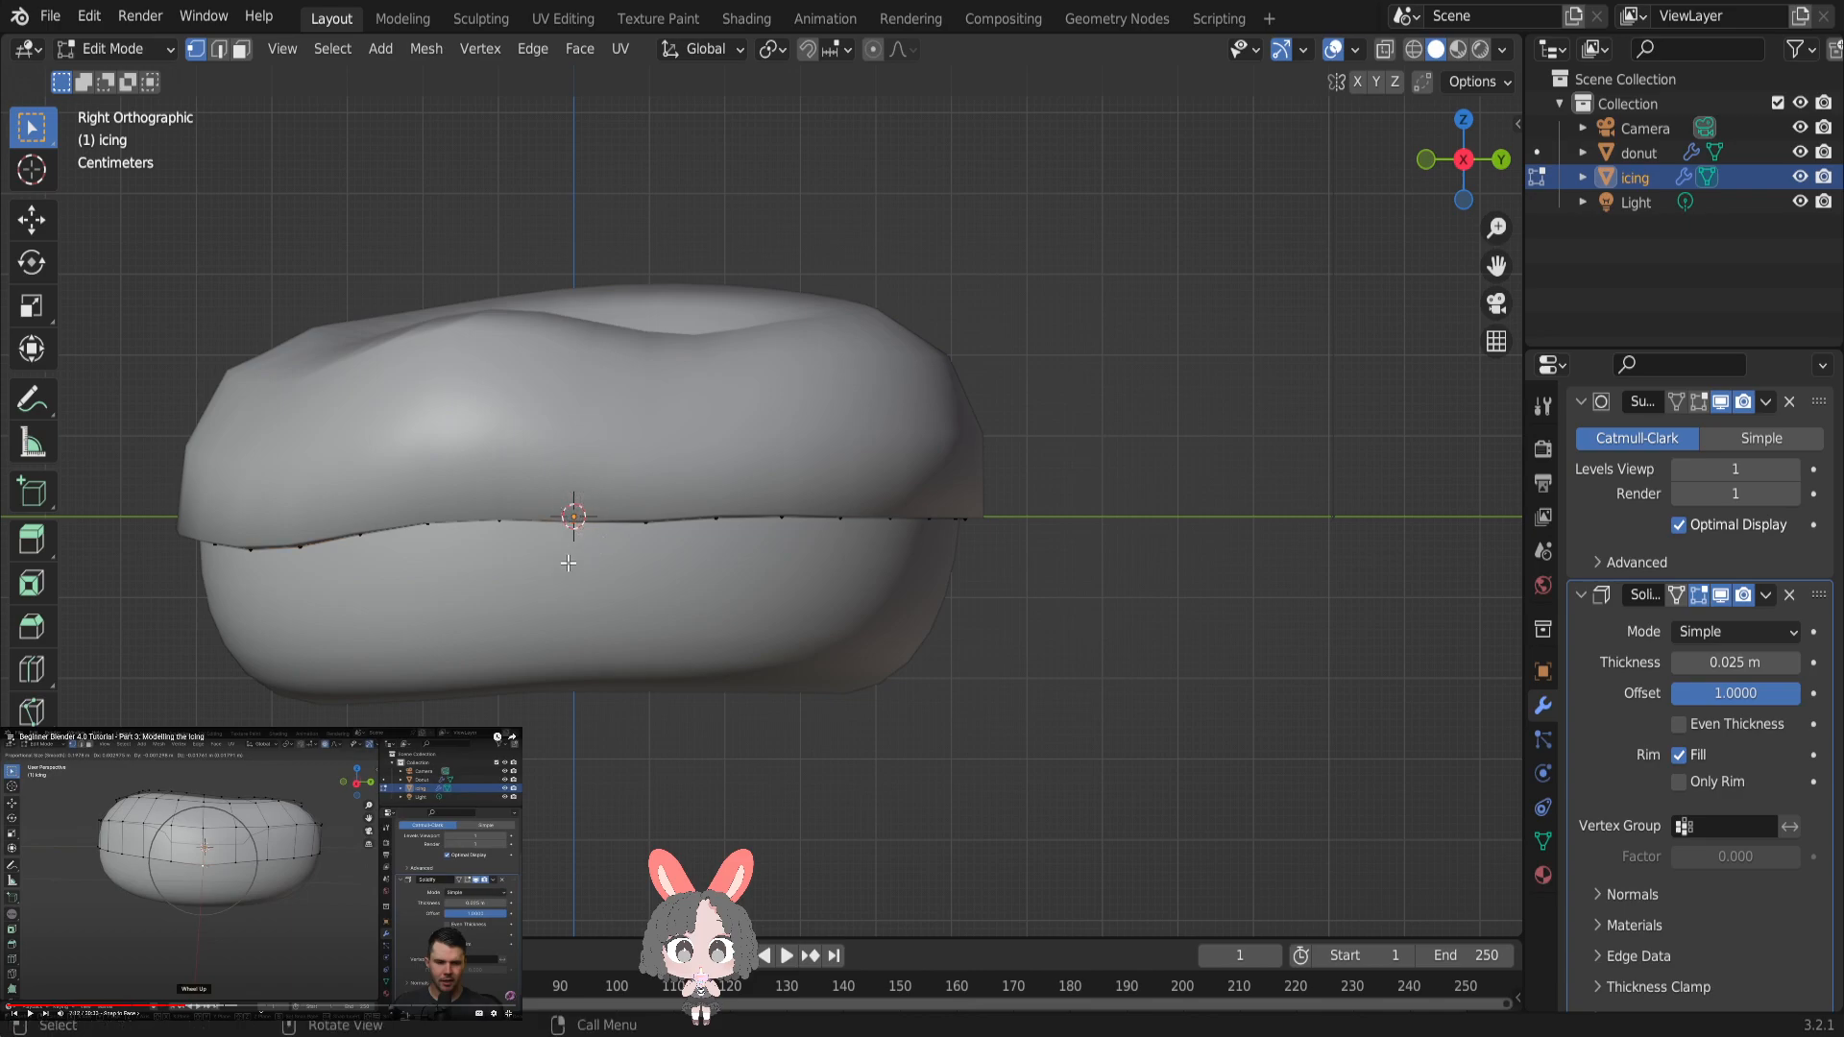
- Place the 3D cursor slightly below the icing's lower edge, and return to the Select Box tool
click(27, 221)
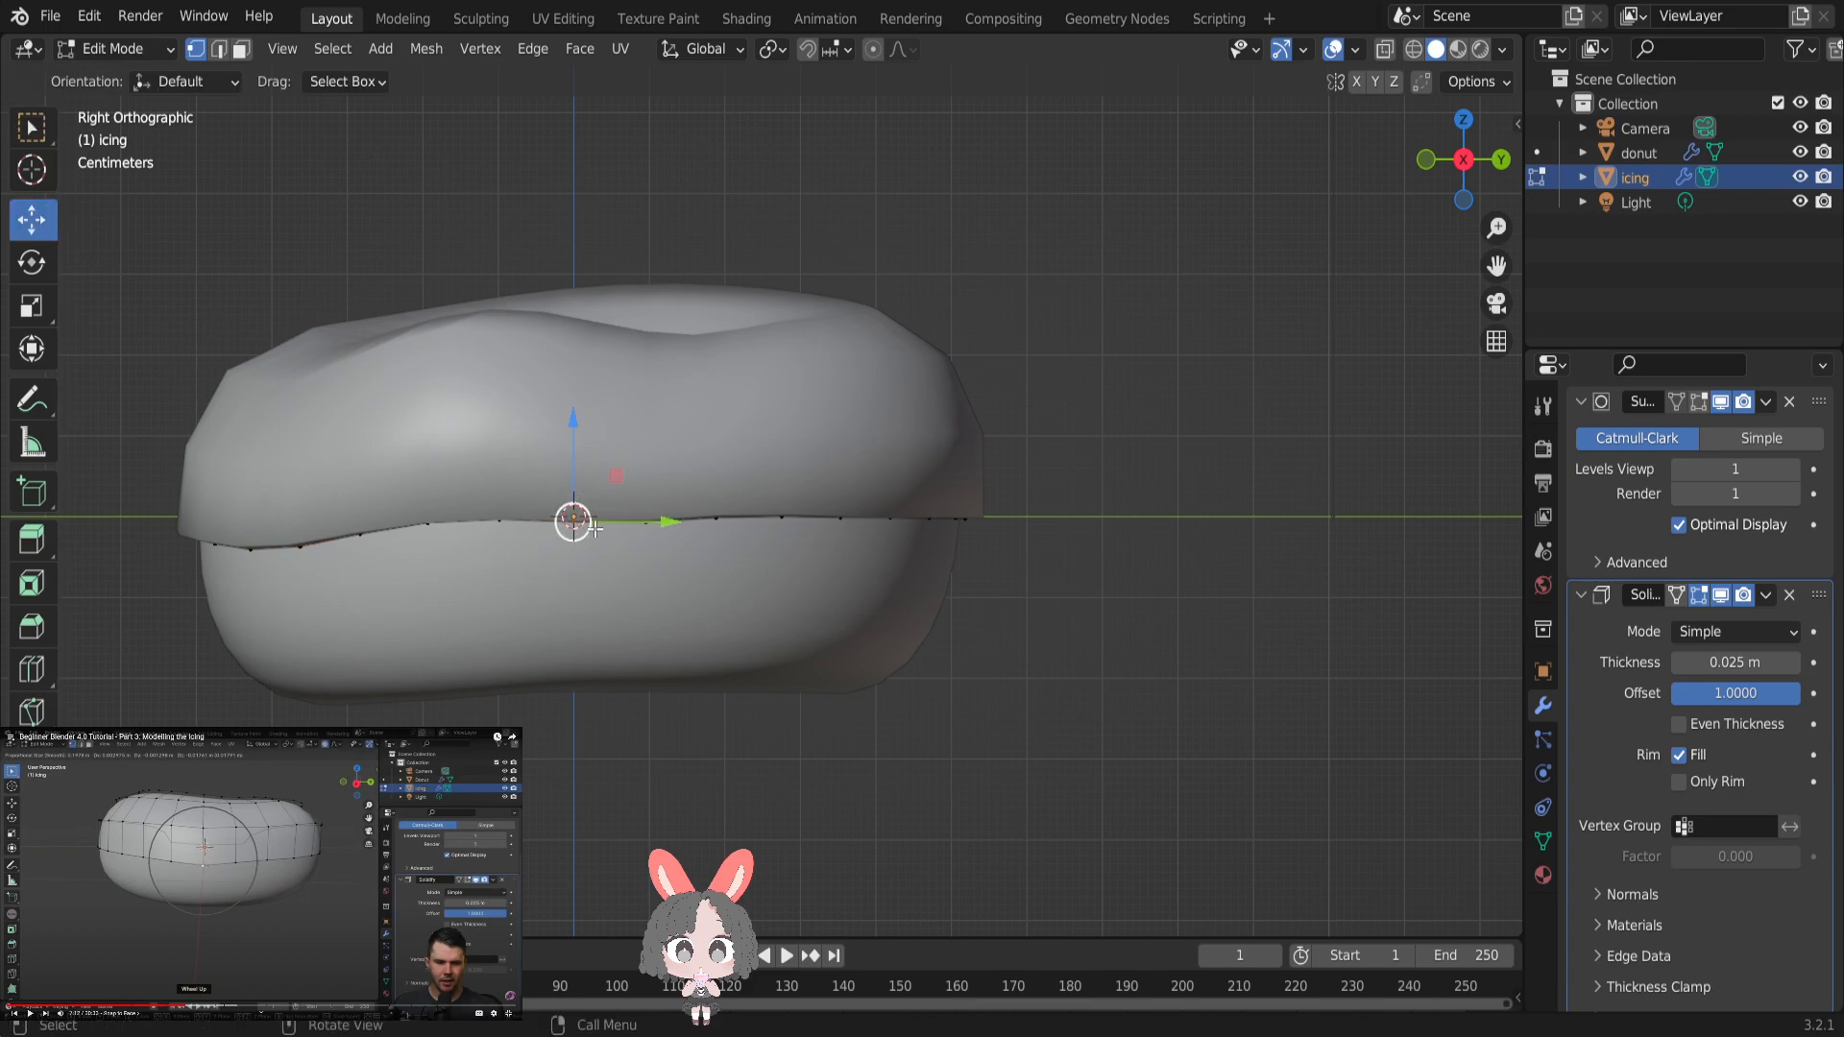
click(31, 170)
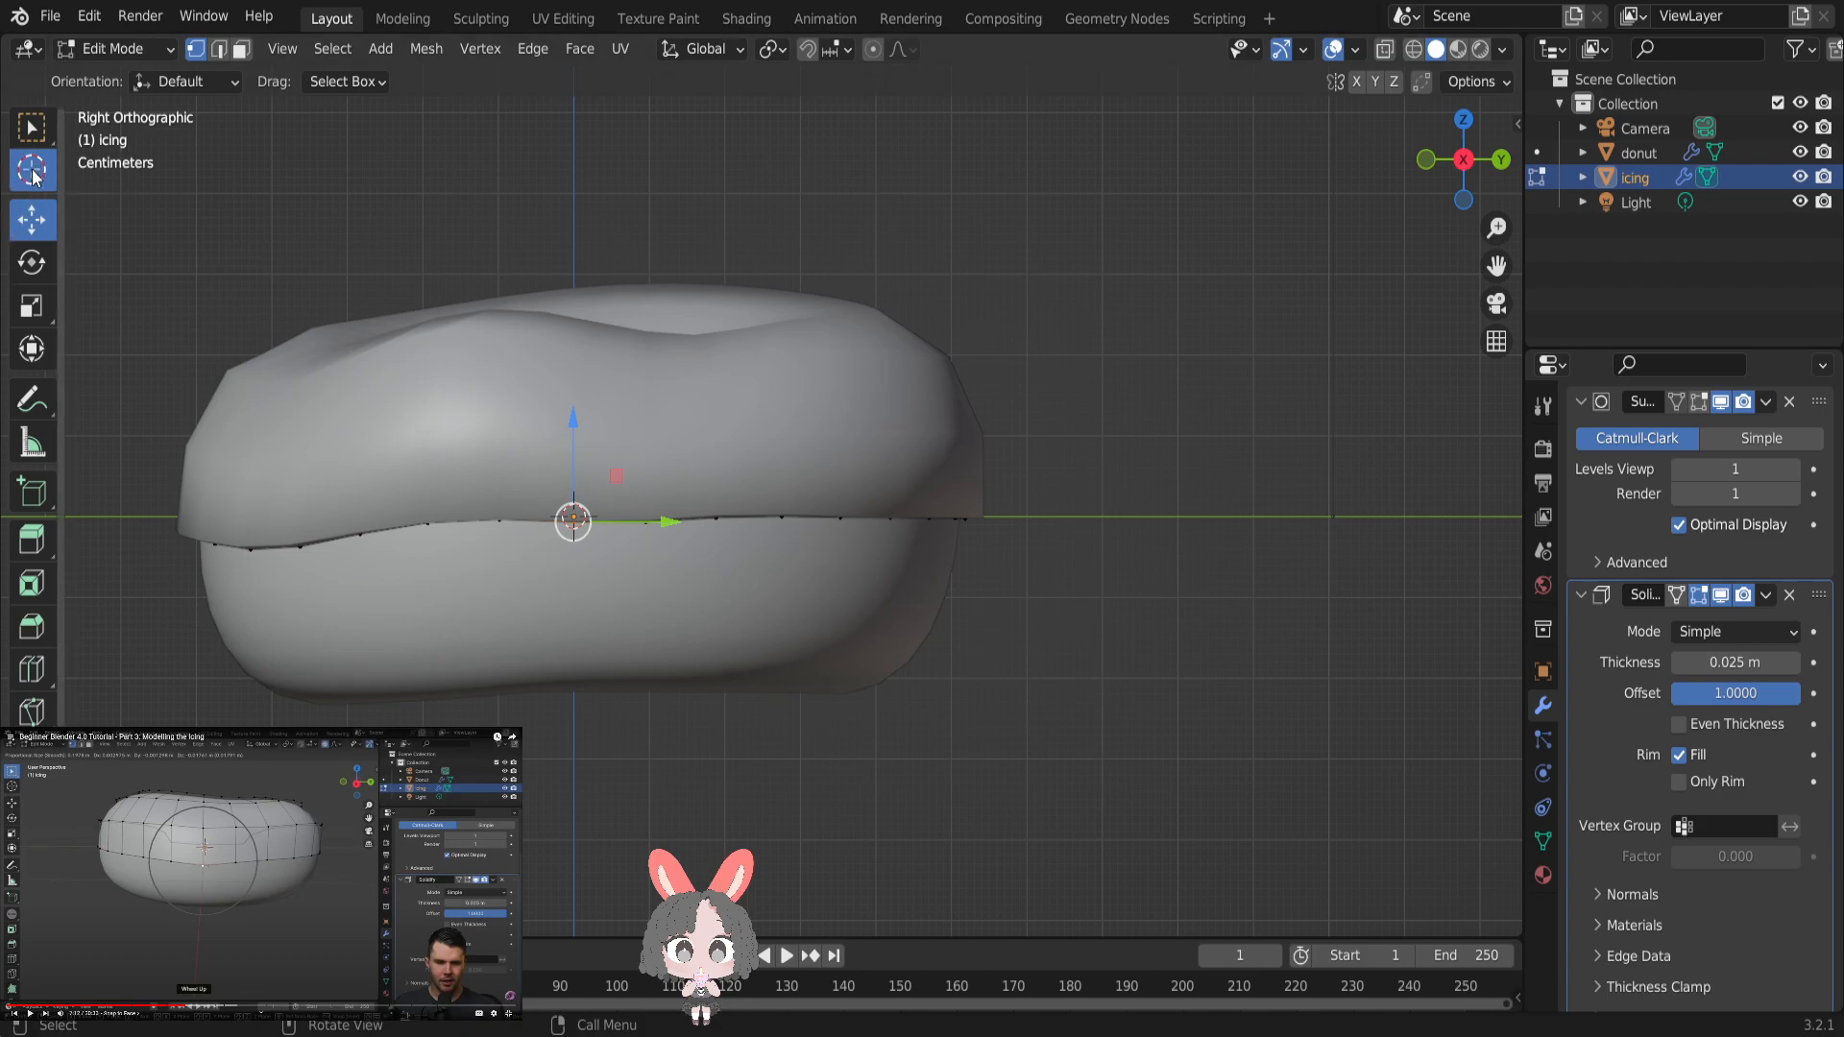
drag(564, 515, 597, 563)
click(36, 139)
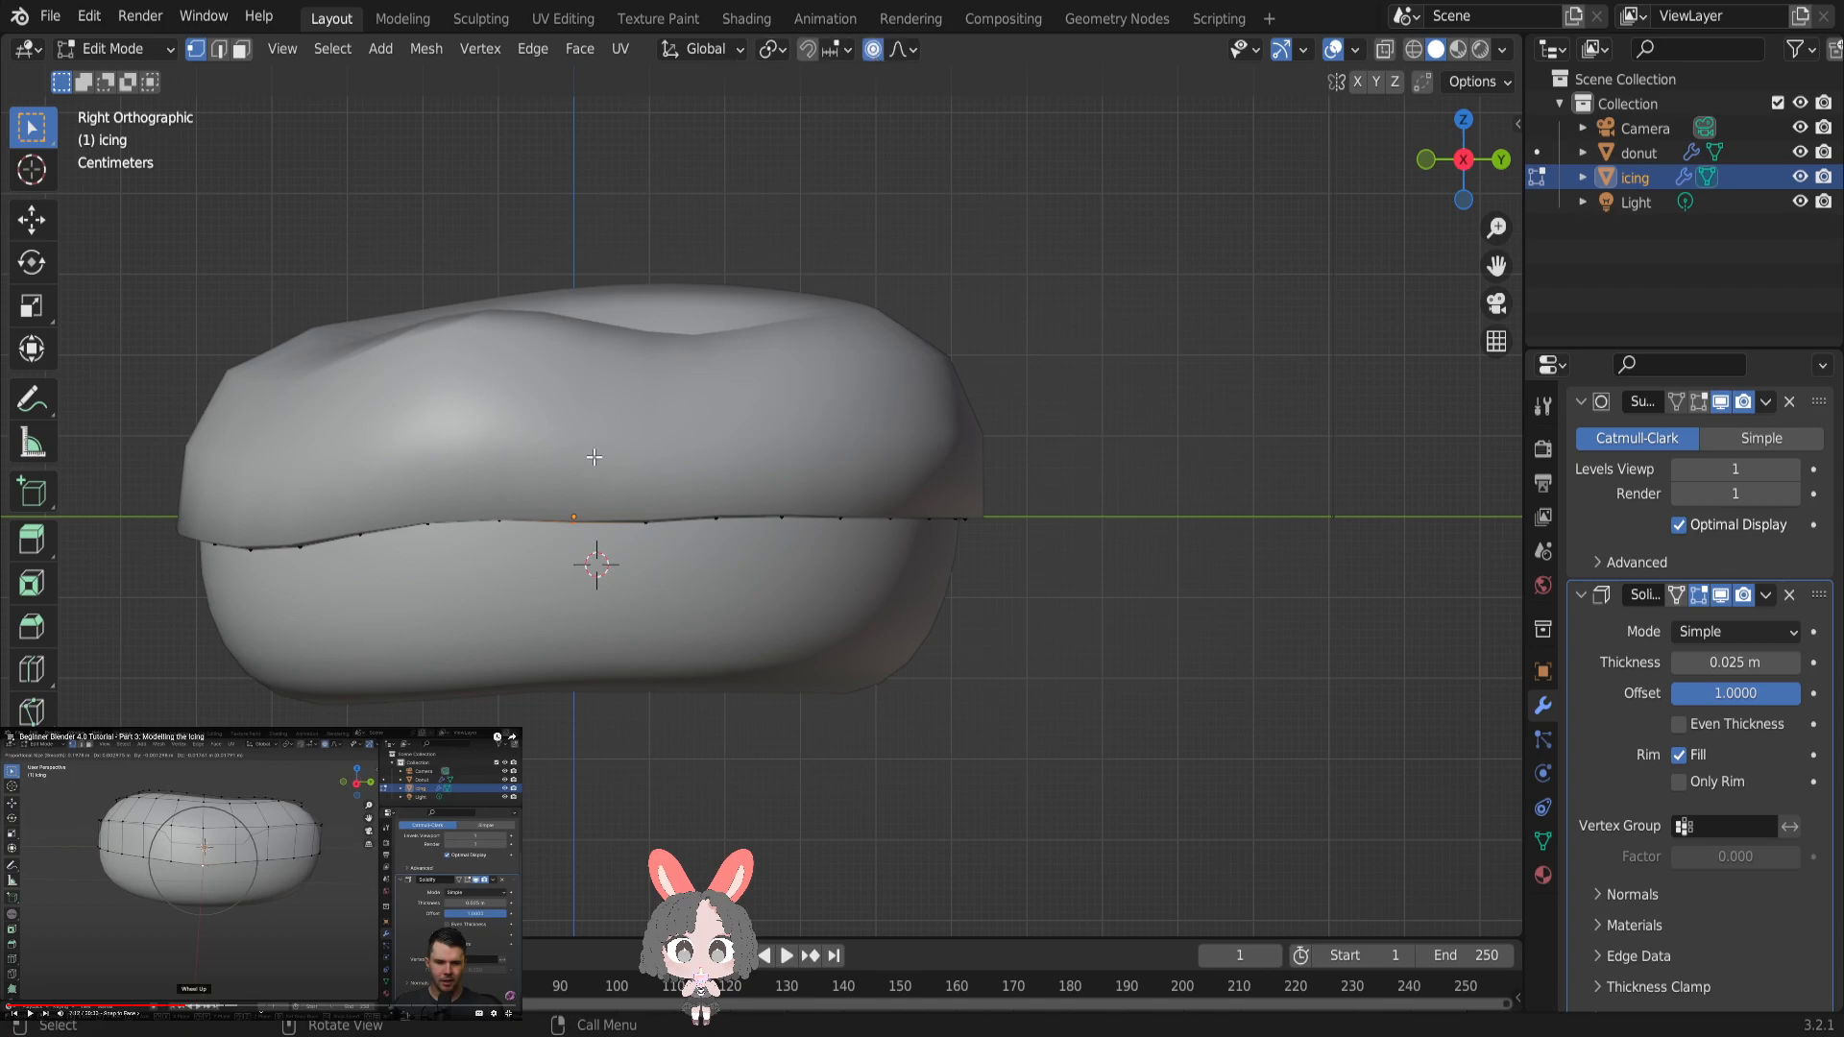
scroll(462, 458, up, 2)
scroll(462, 458, down, 3)
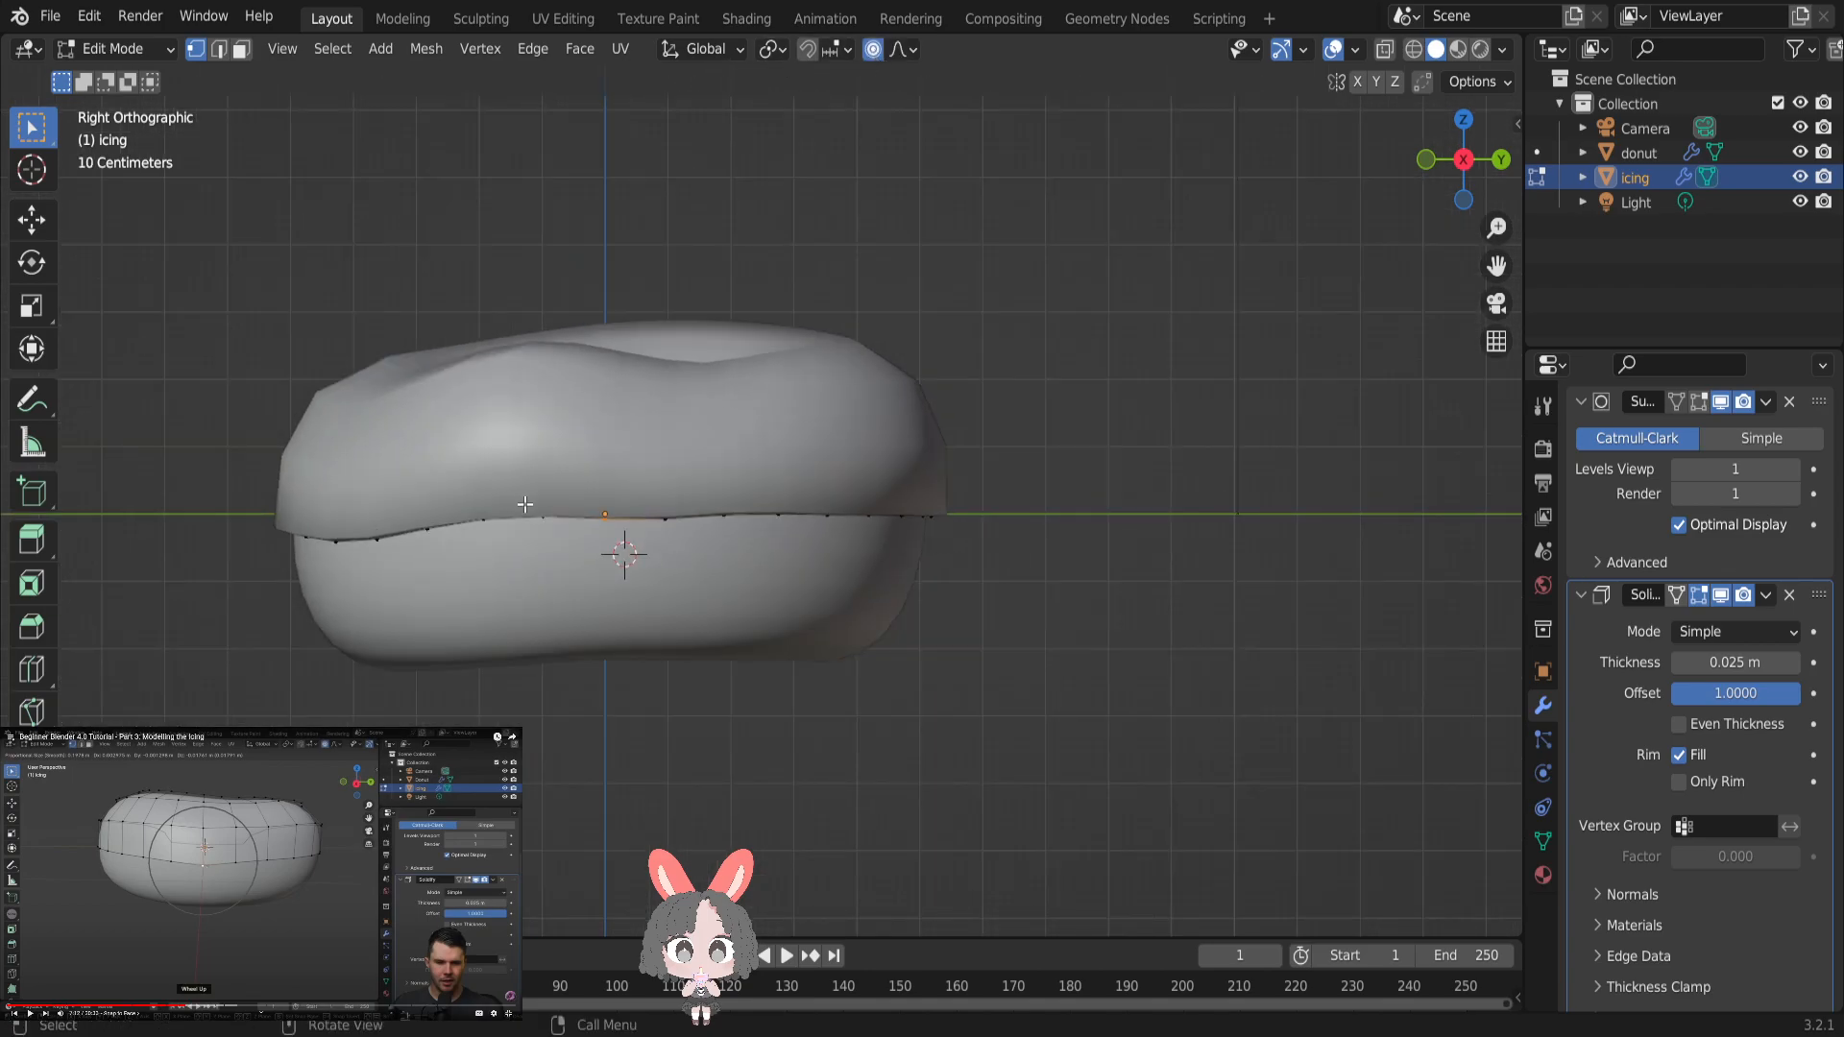
right_click(666, 517)
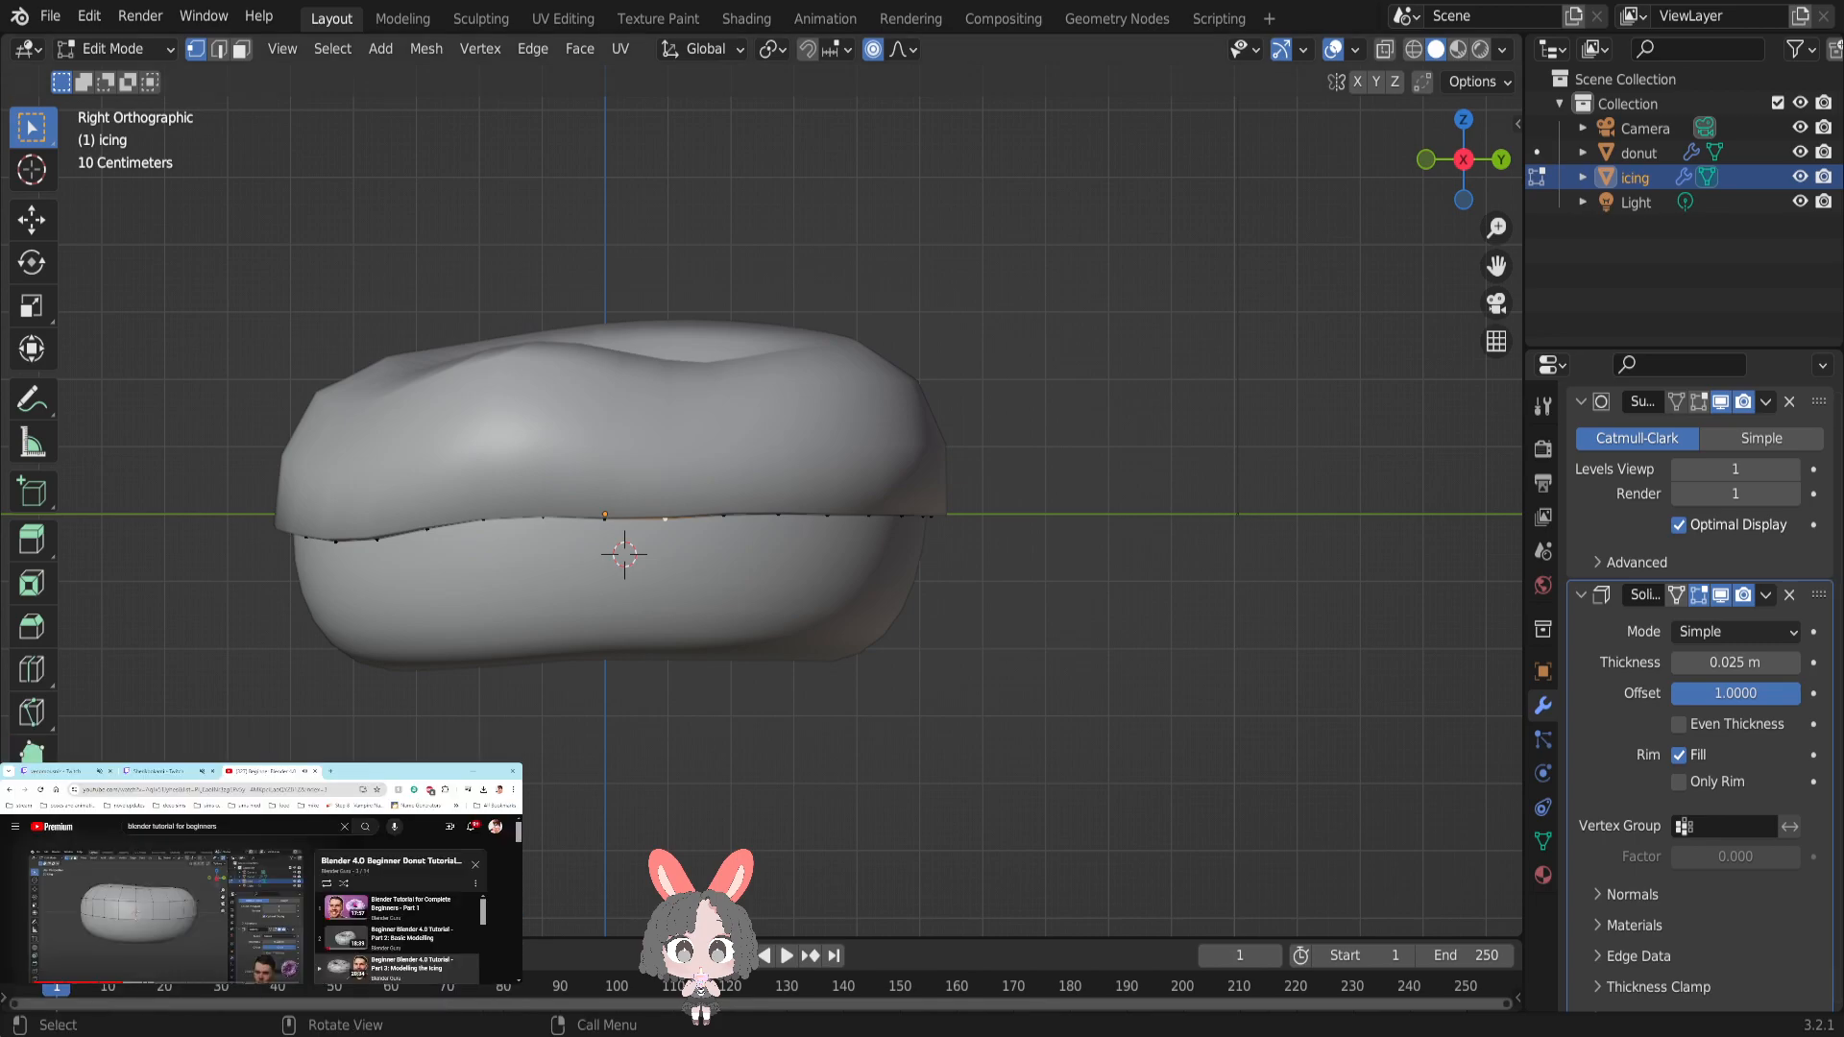
key(Tab)
key(Tab)
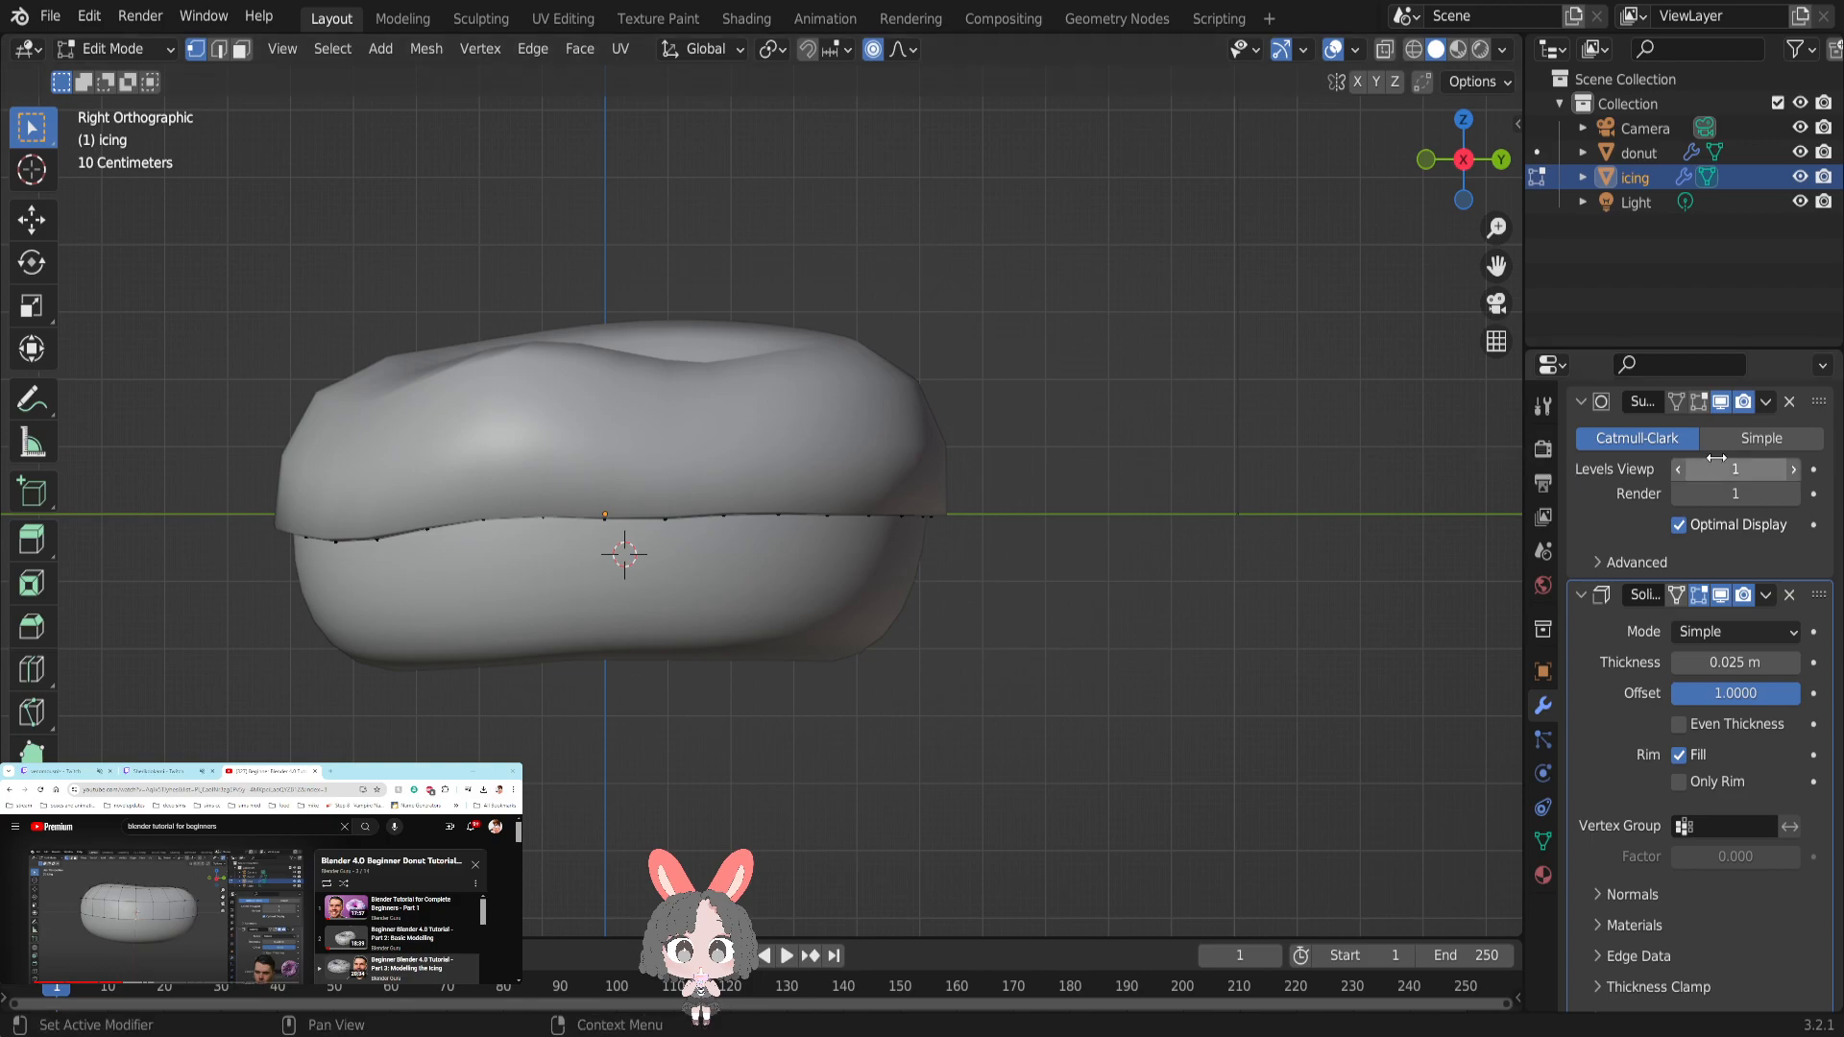
- Try wireframe shading to inspect the icing mesh, and restore solid shading
click(1700, 403)
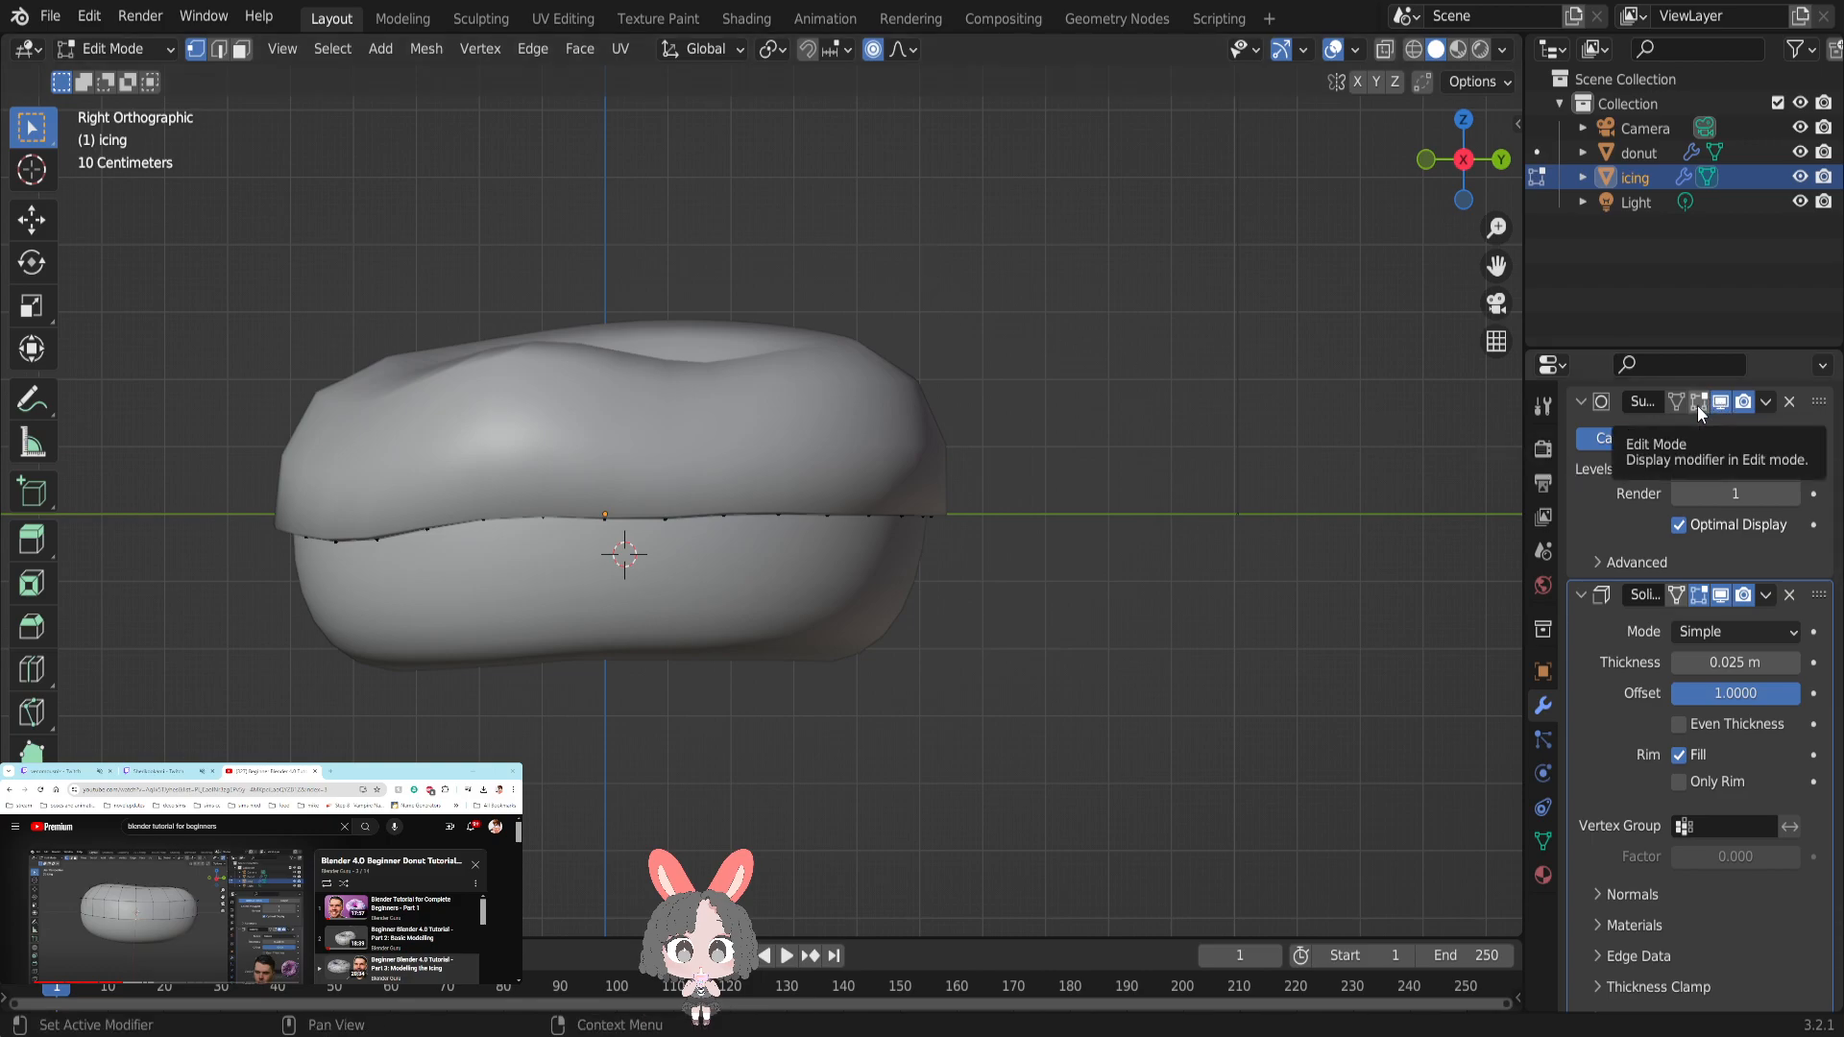
click(1412, 50)
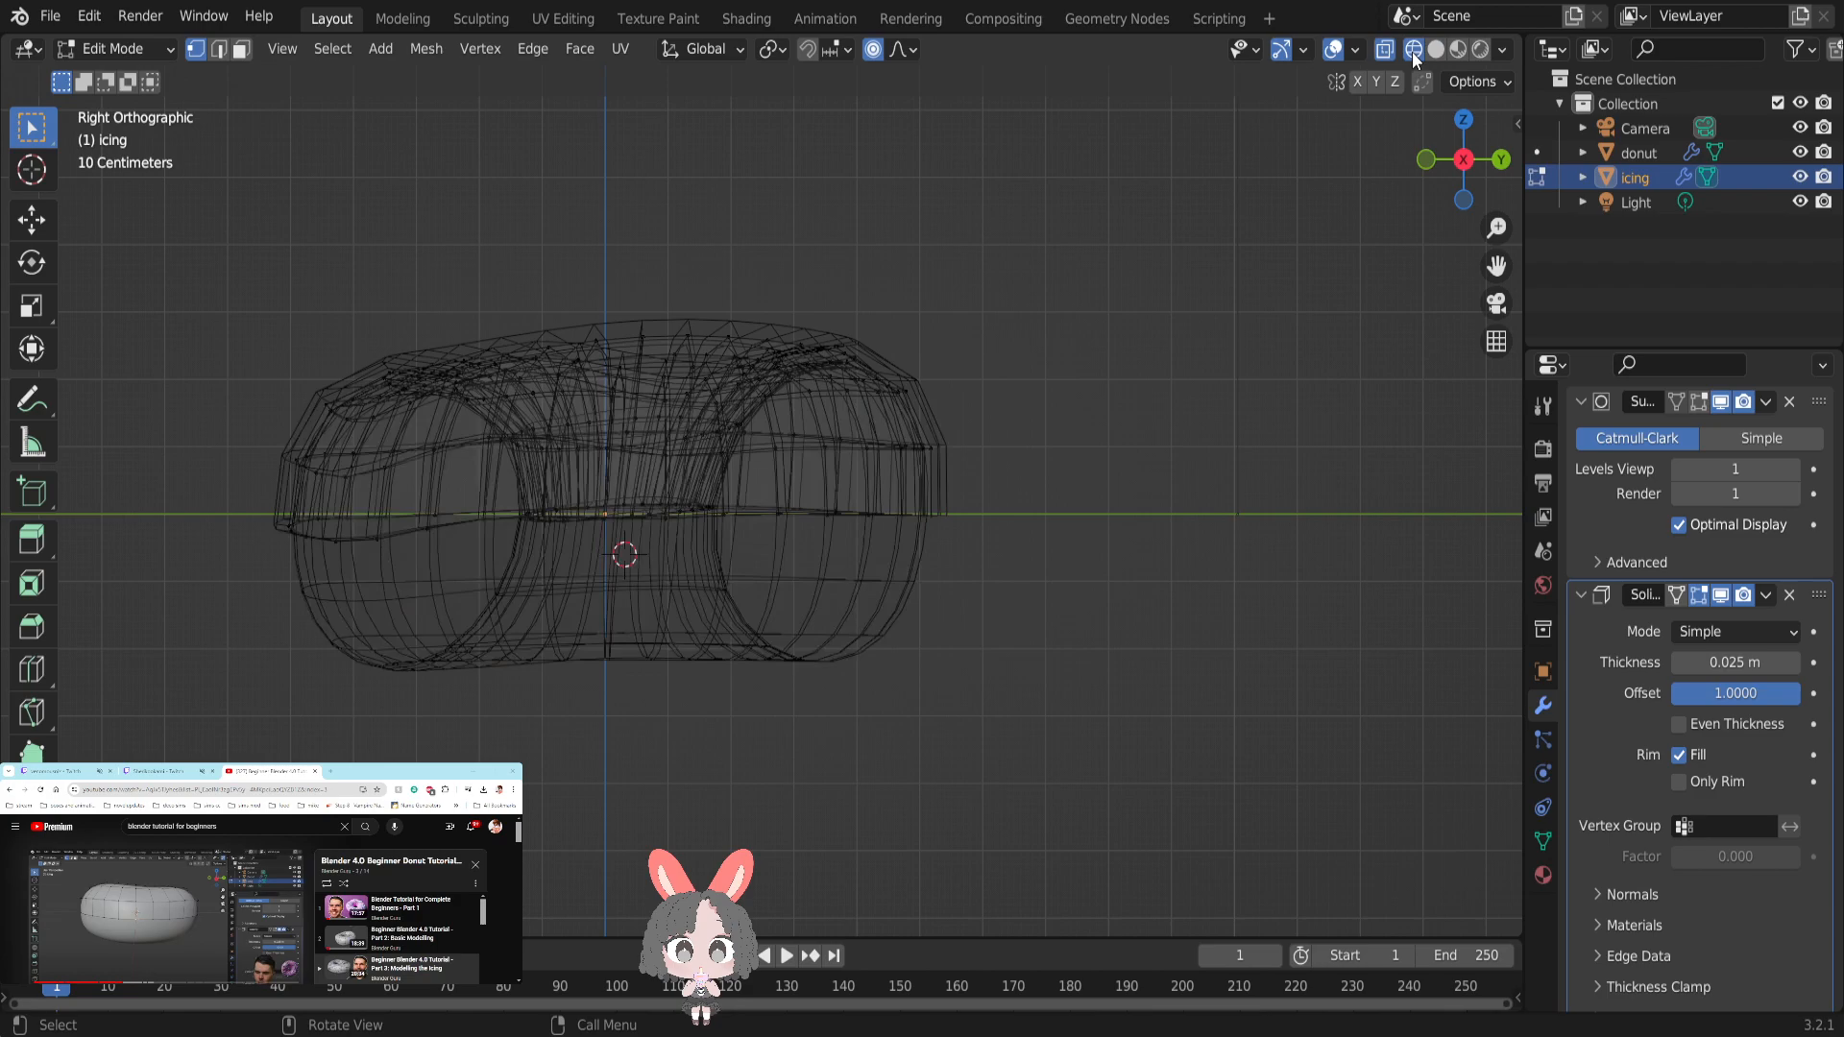
click(1437, 50)
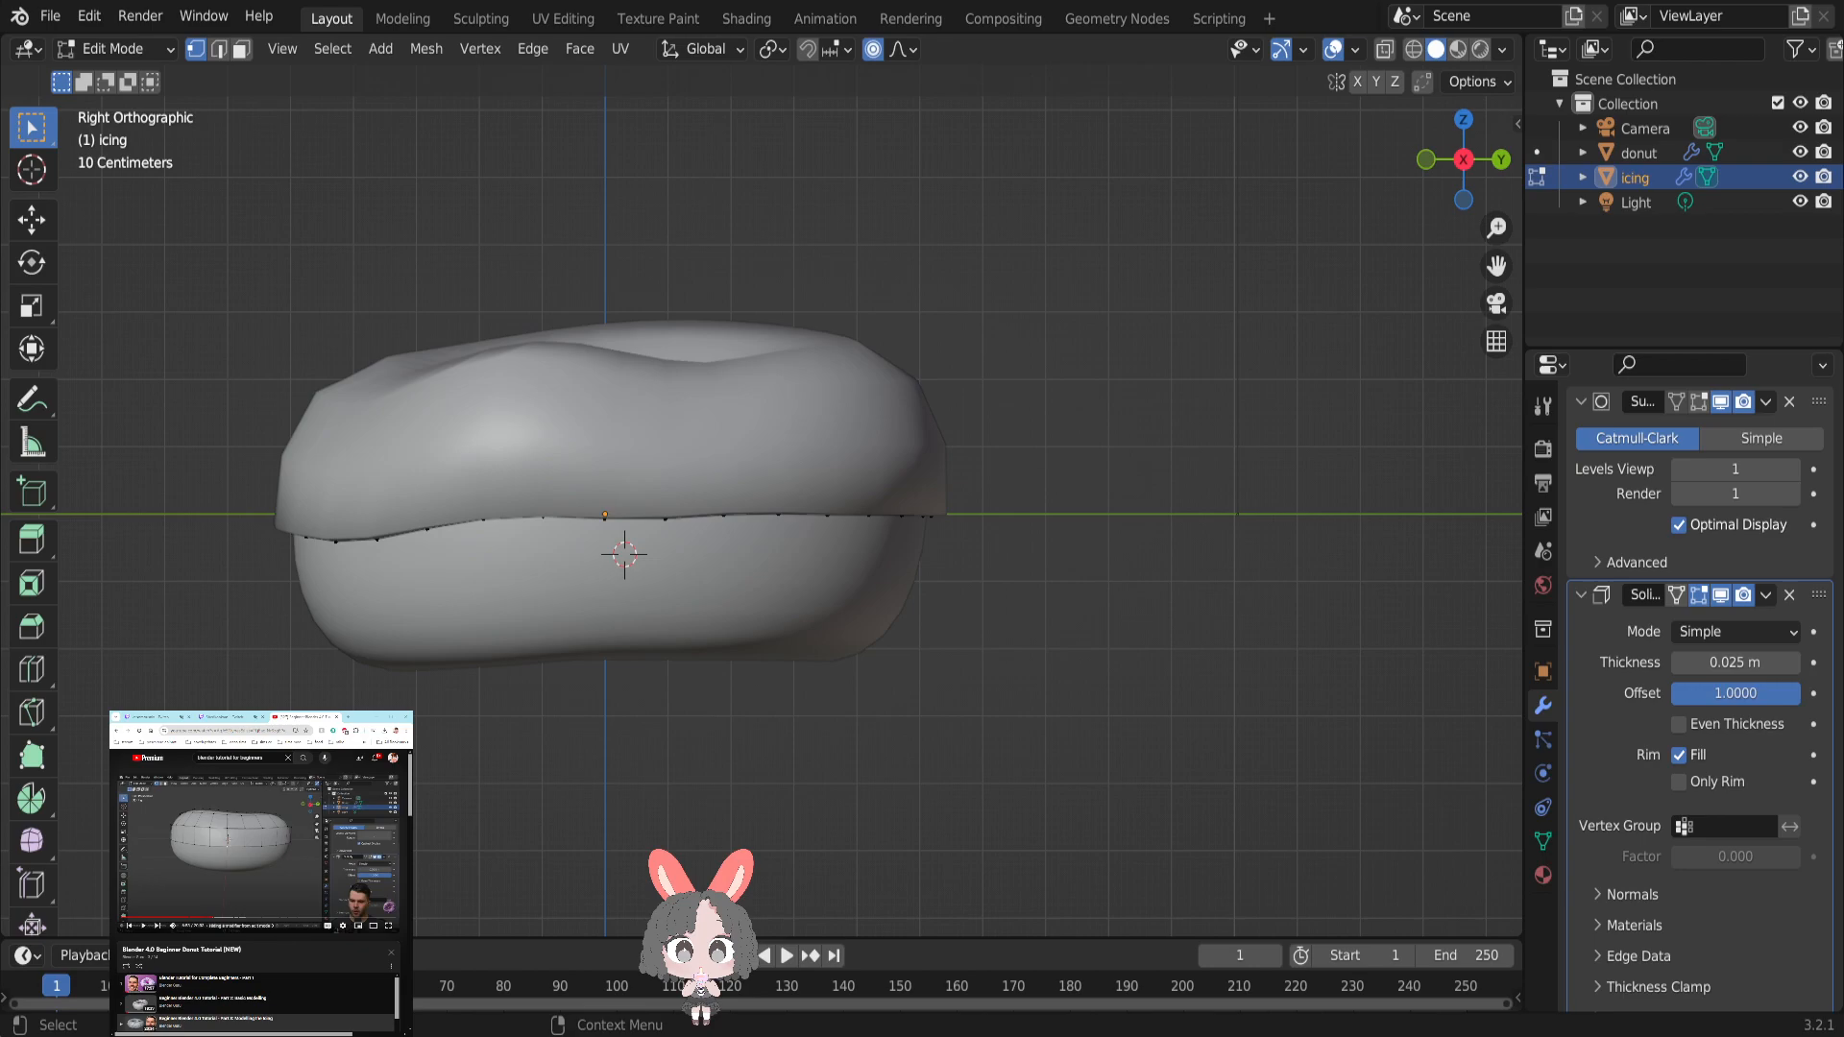
key(super+Left)
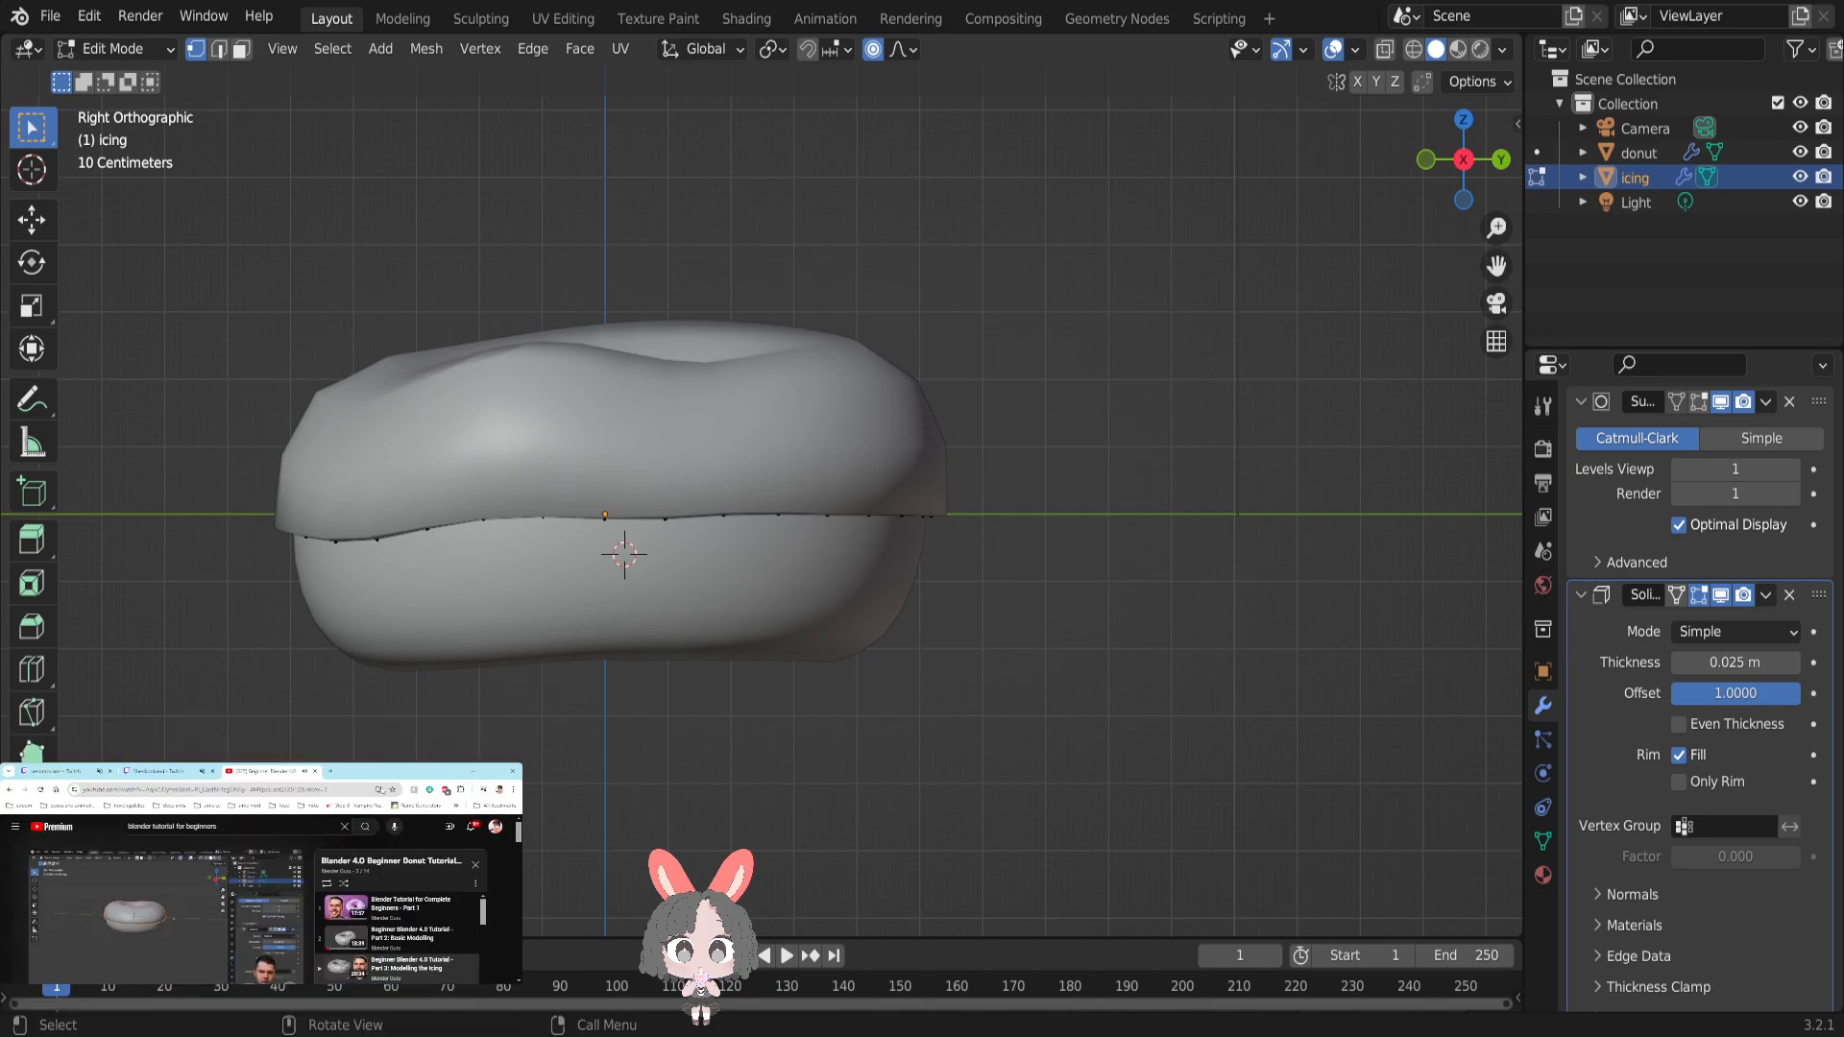
scroll(1700, 672, down, 1)
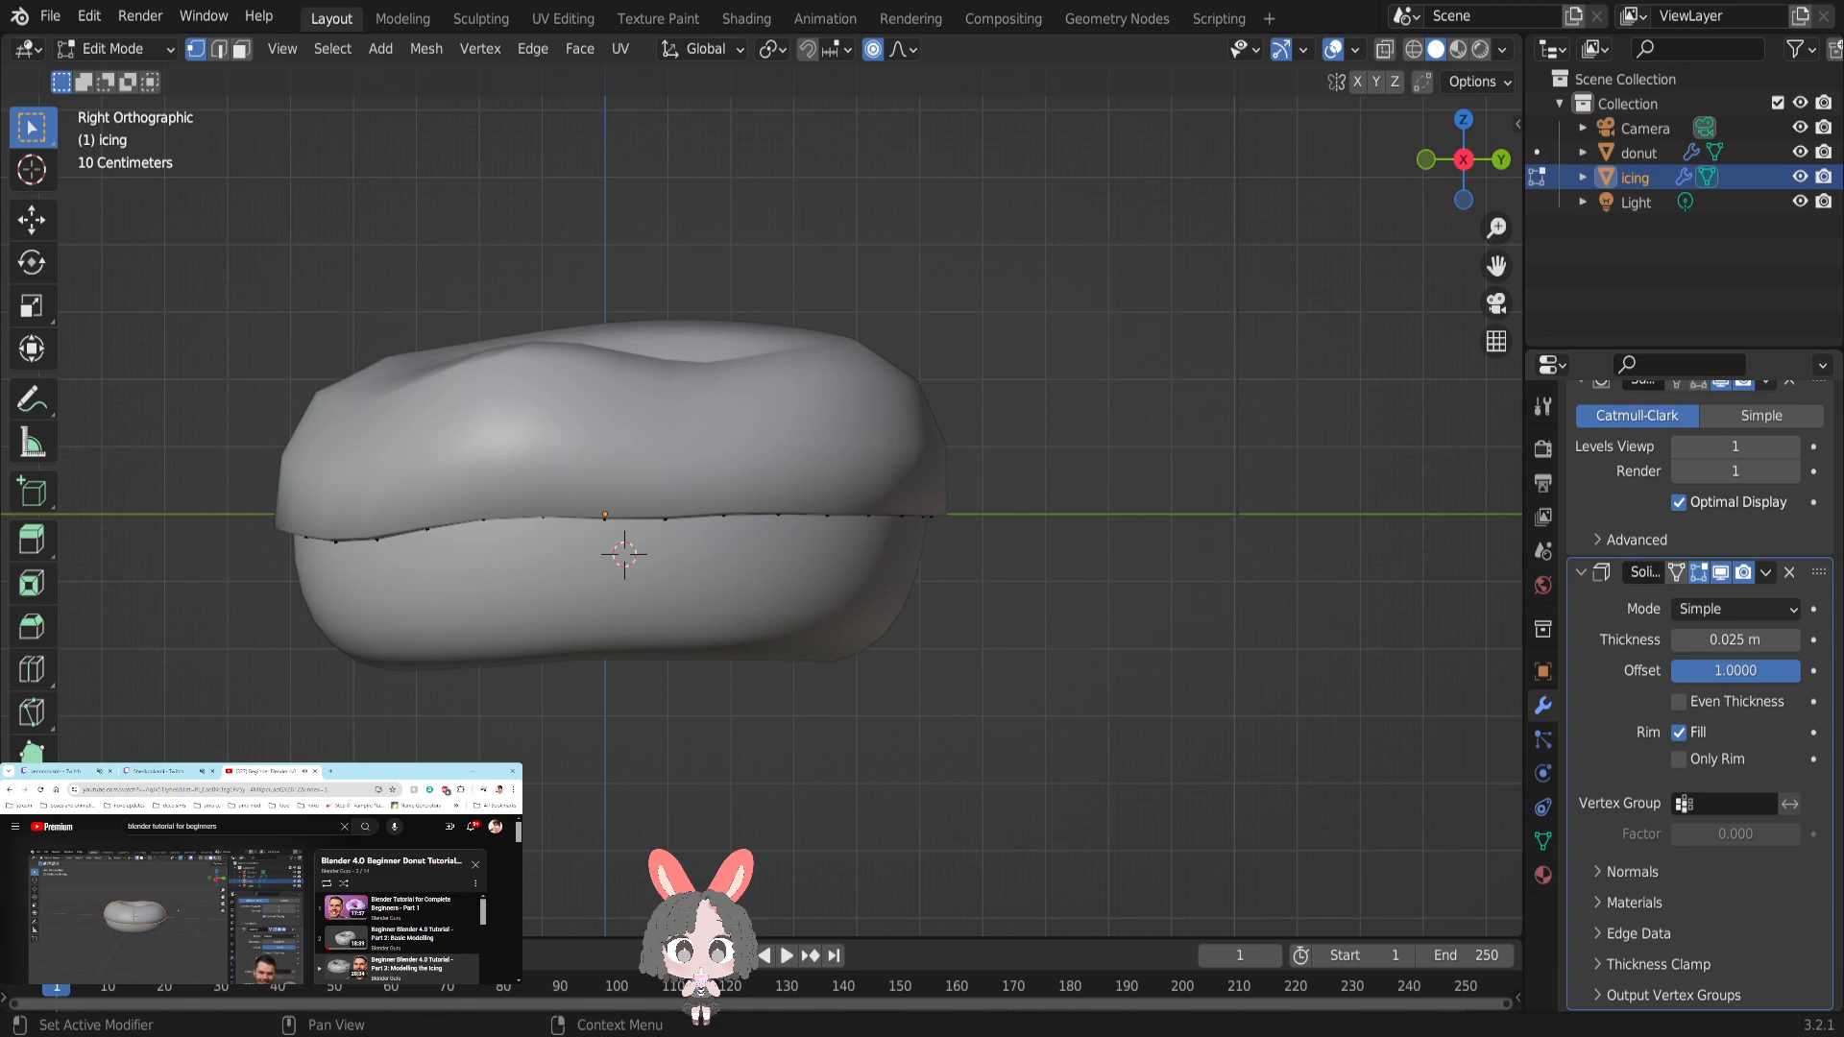
scroll(1700, 577, up, 5)
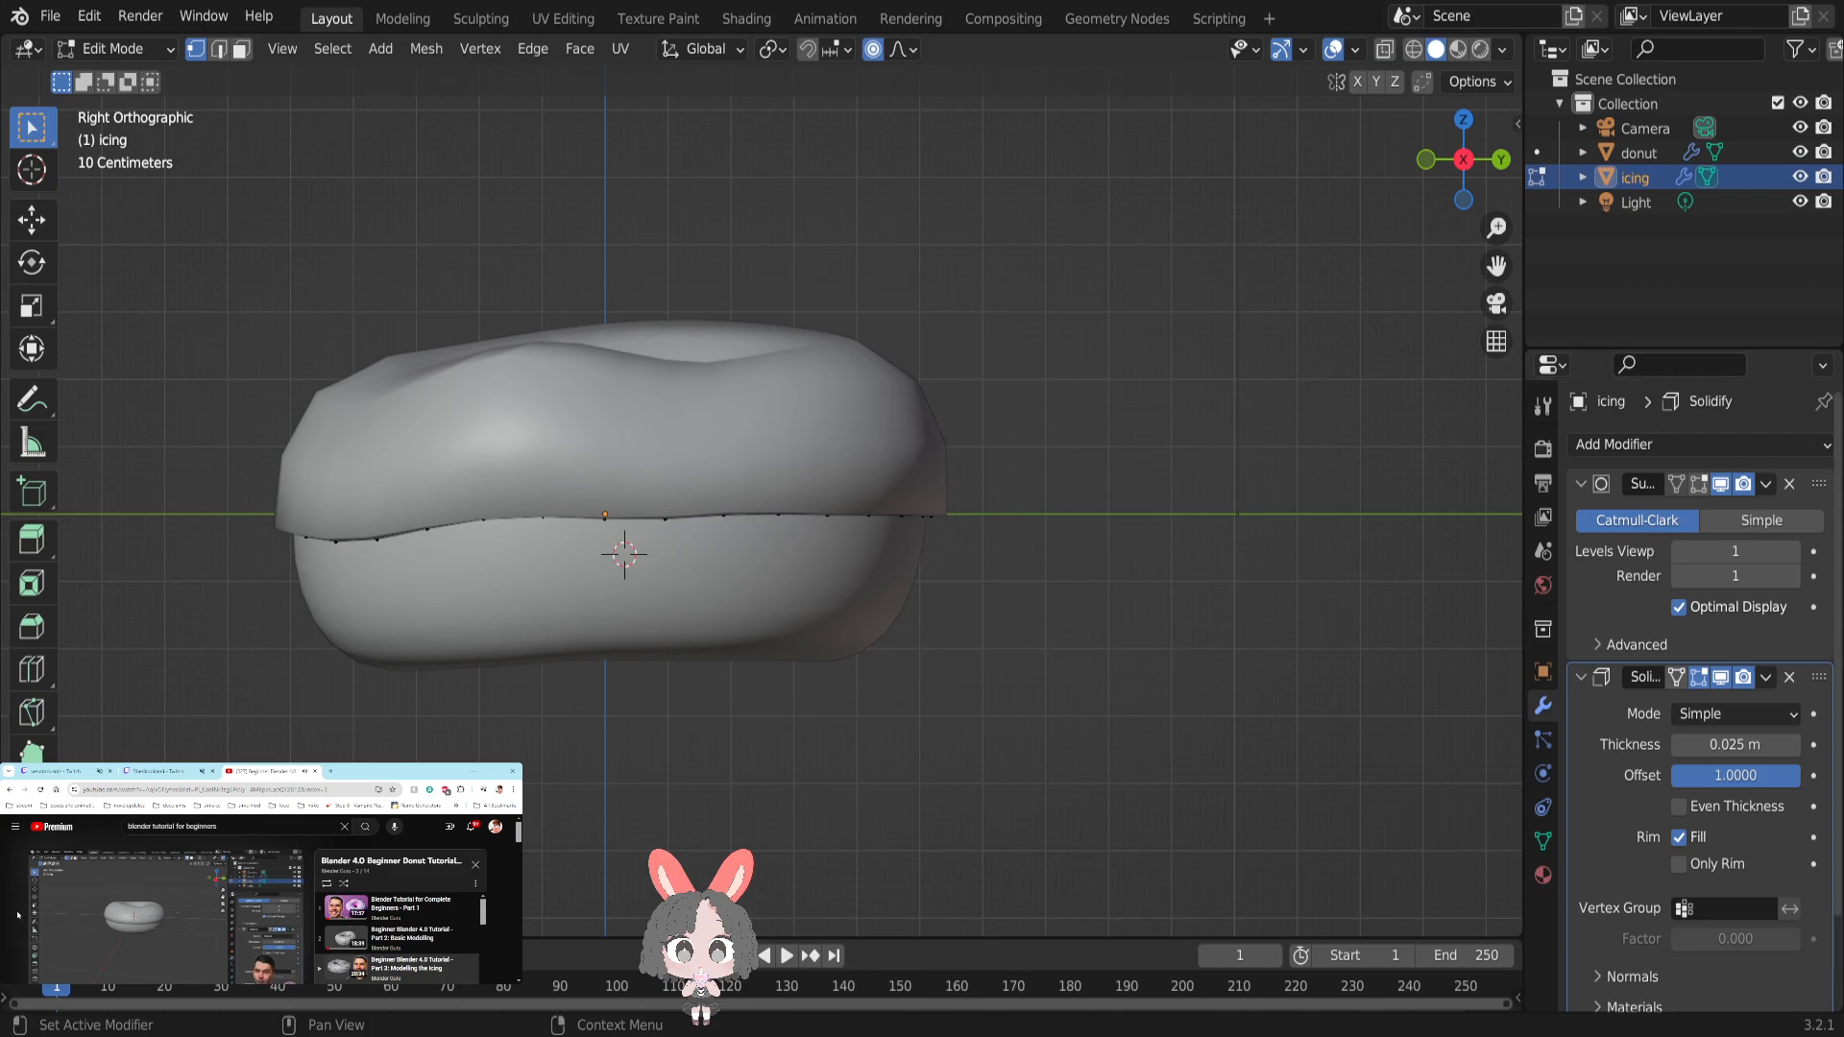
click(493, 772)
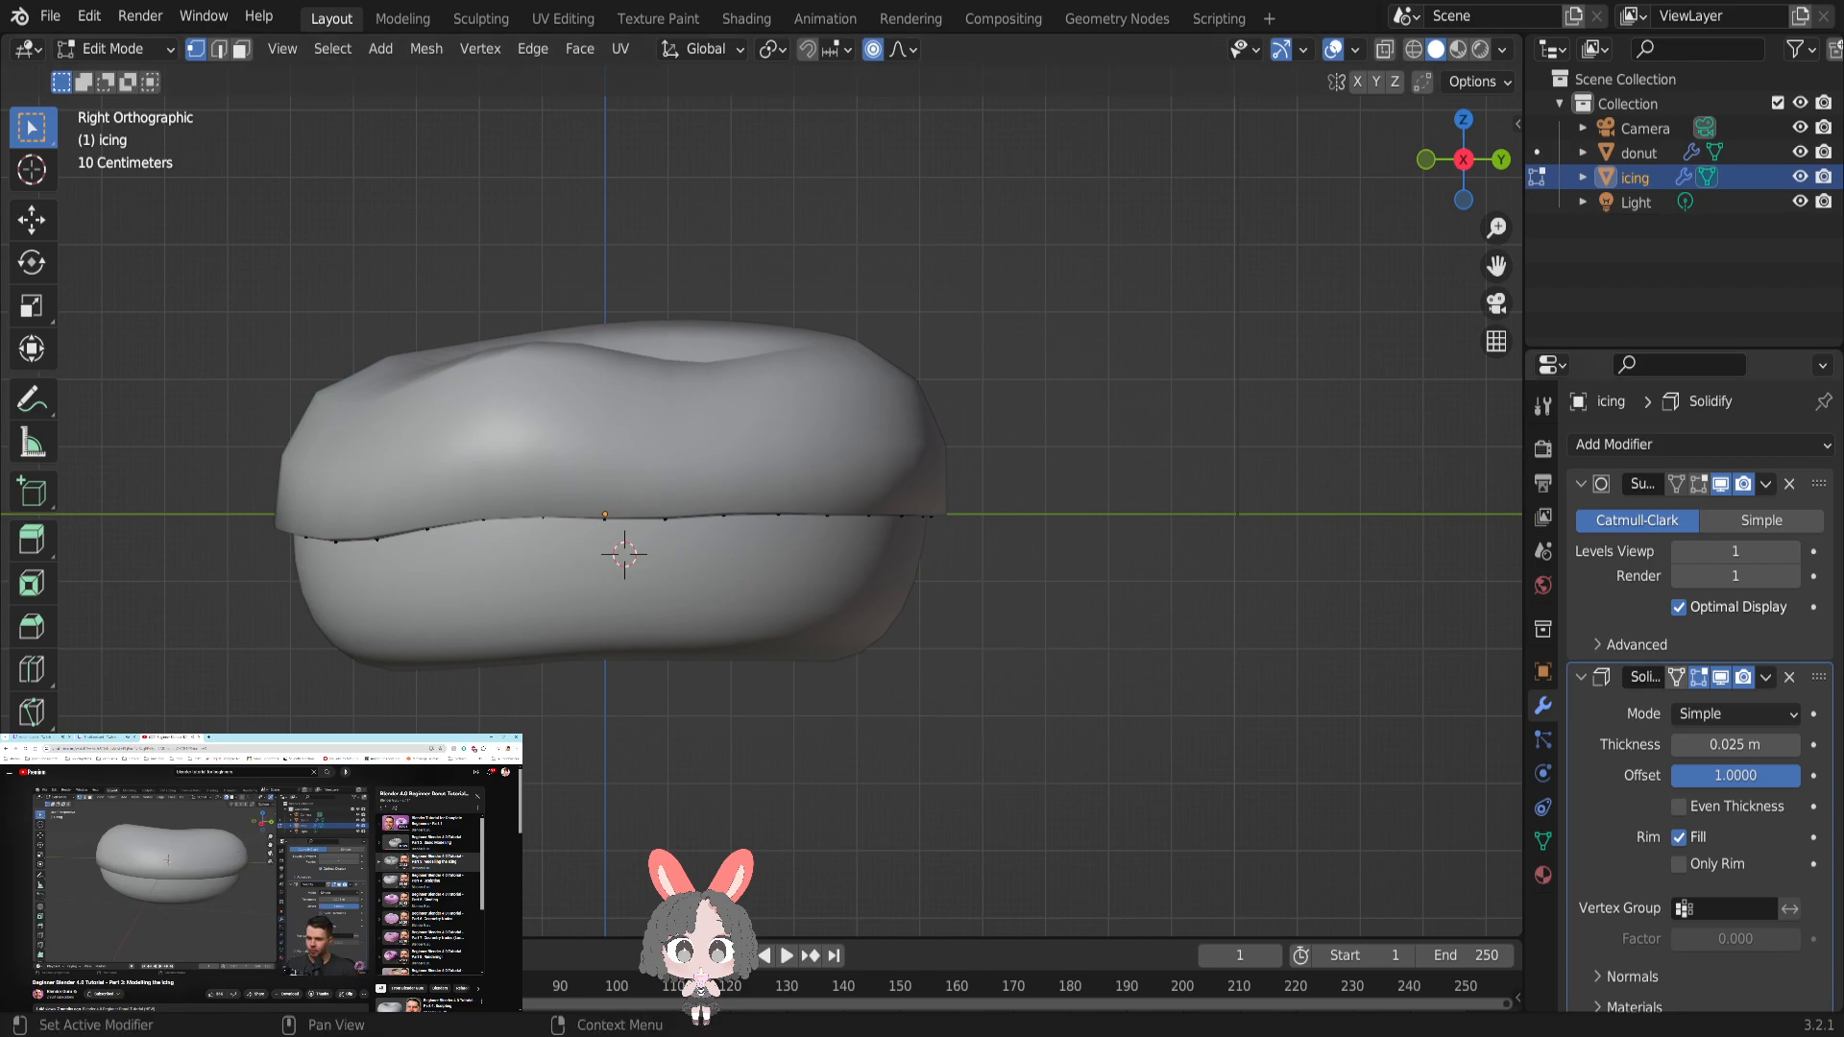
- Enable the Subdivision modifier's Edit Mode display, disable it for Solidify, and collapse the Solidify settings
click(1697, 484)
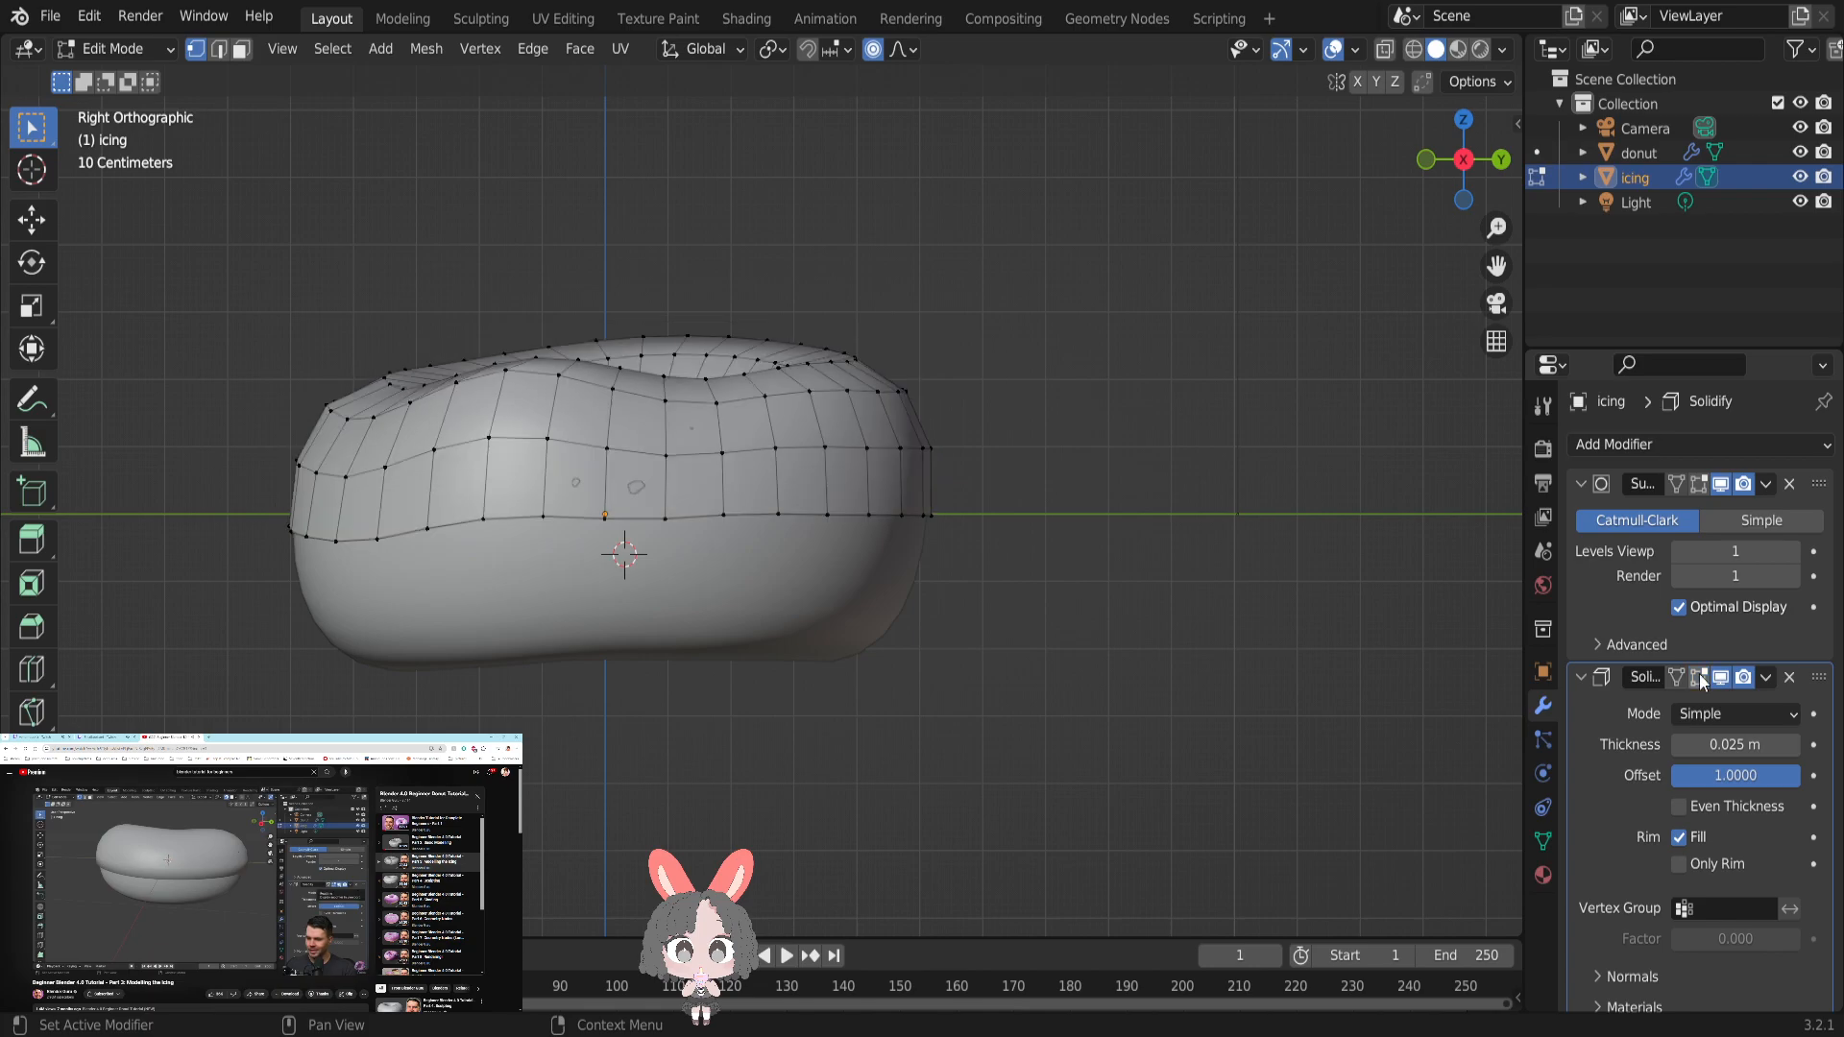
click(1697, 484)
click(1697, 484)
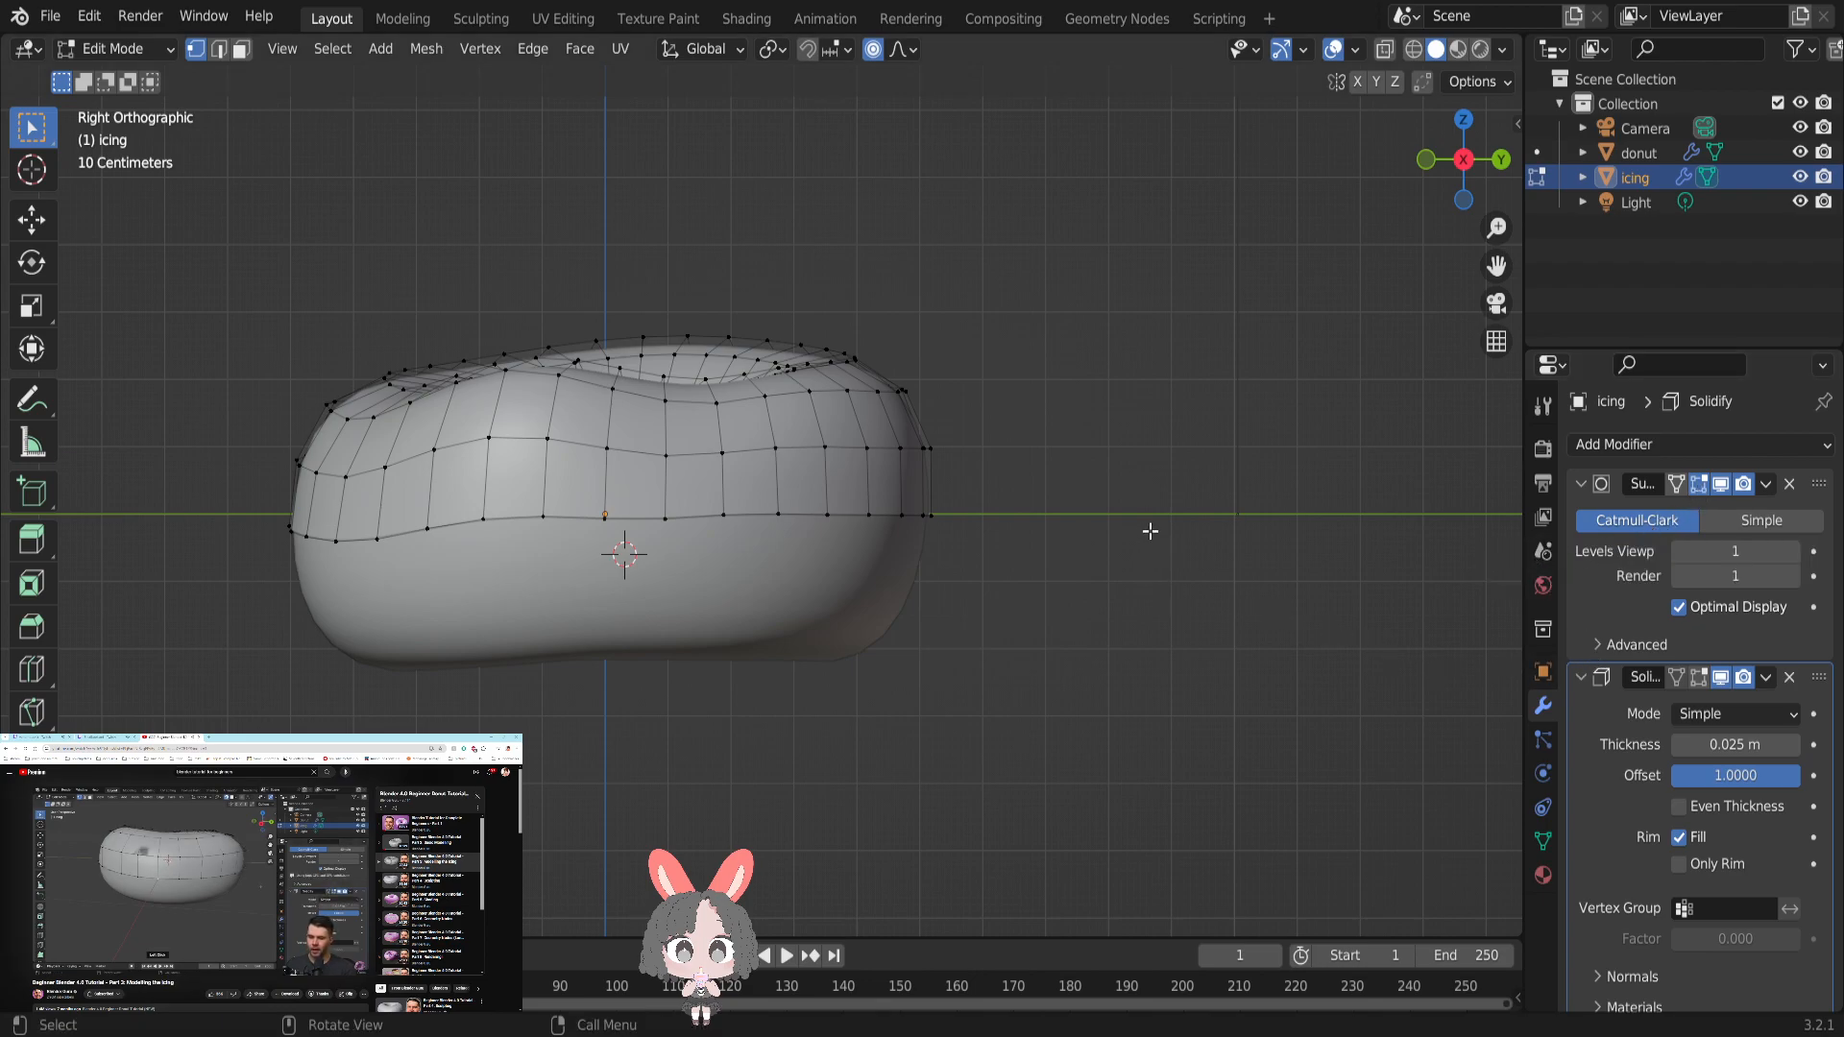
click(1580, 677)
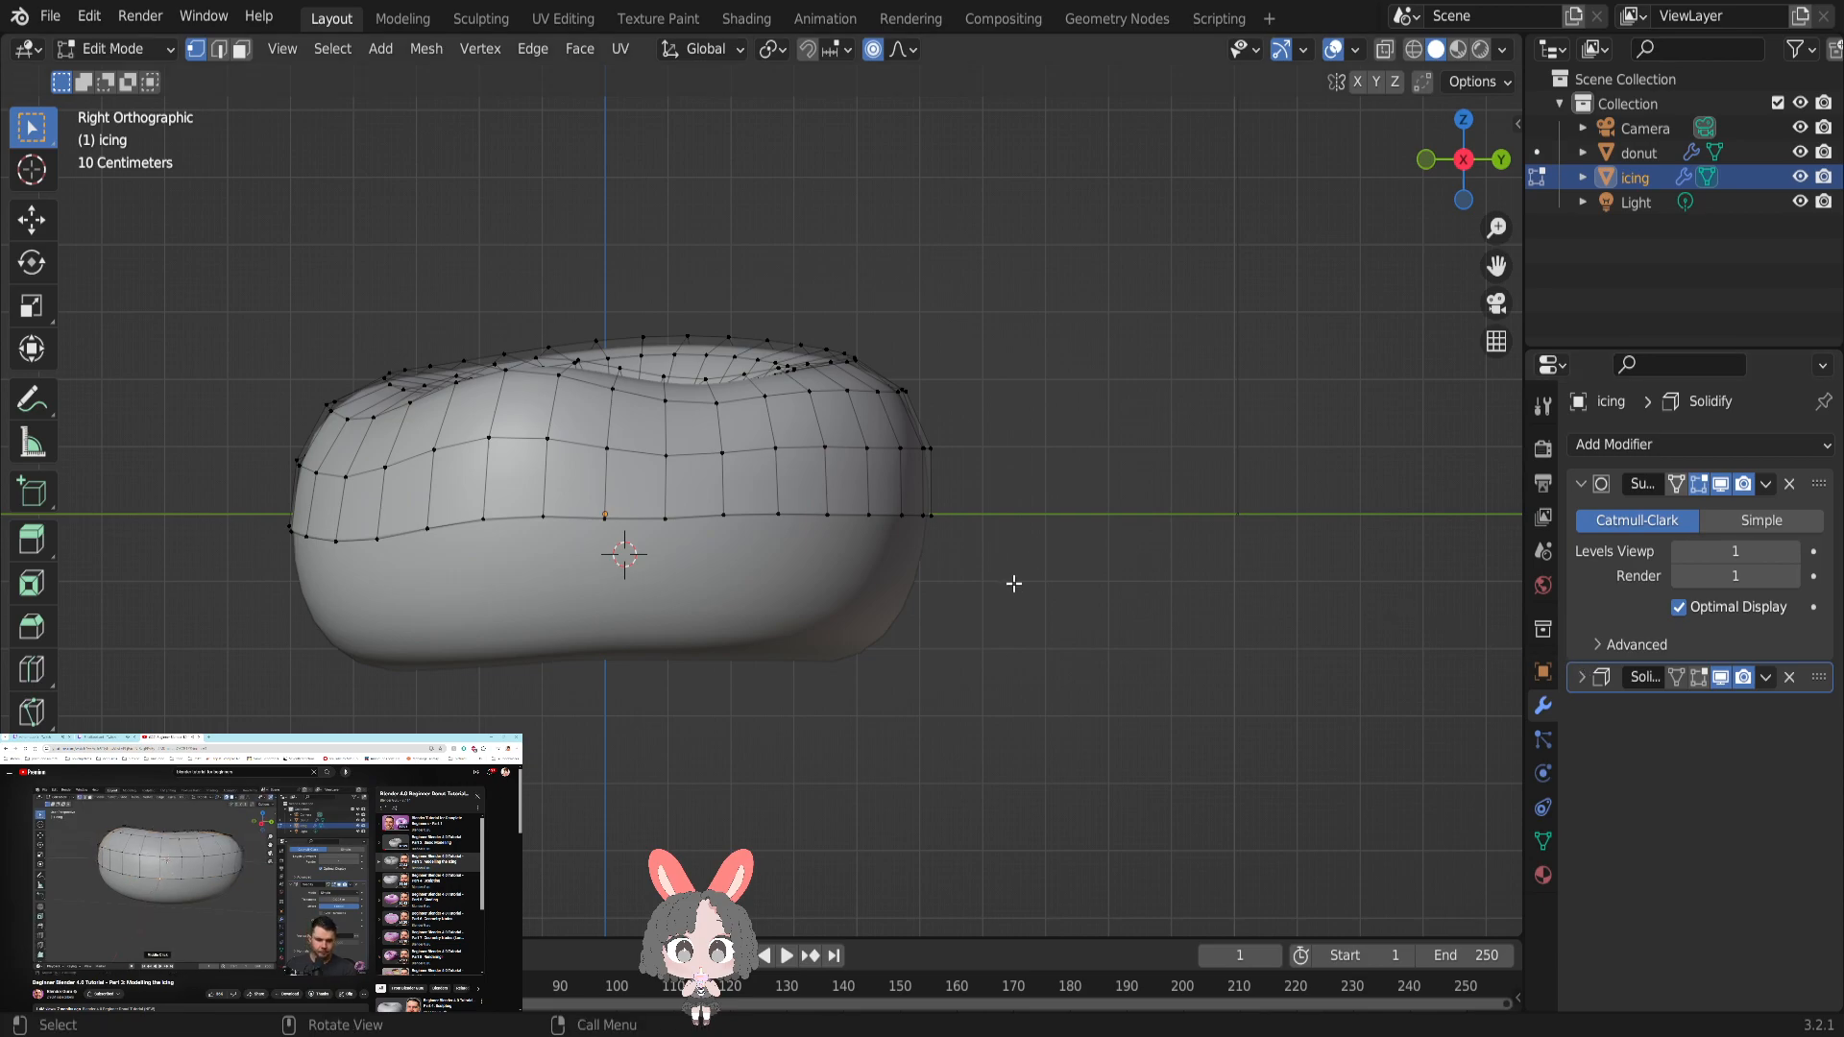
- Select a vertex on the icing's lower edge and shrink the proportional editing radius to about 0.04 m
middle_drag(967, 429, 838, 476)
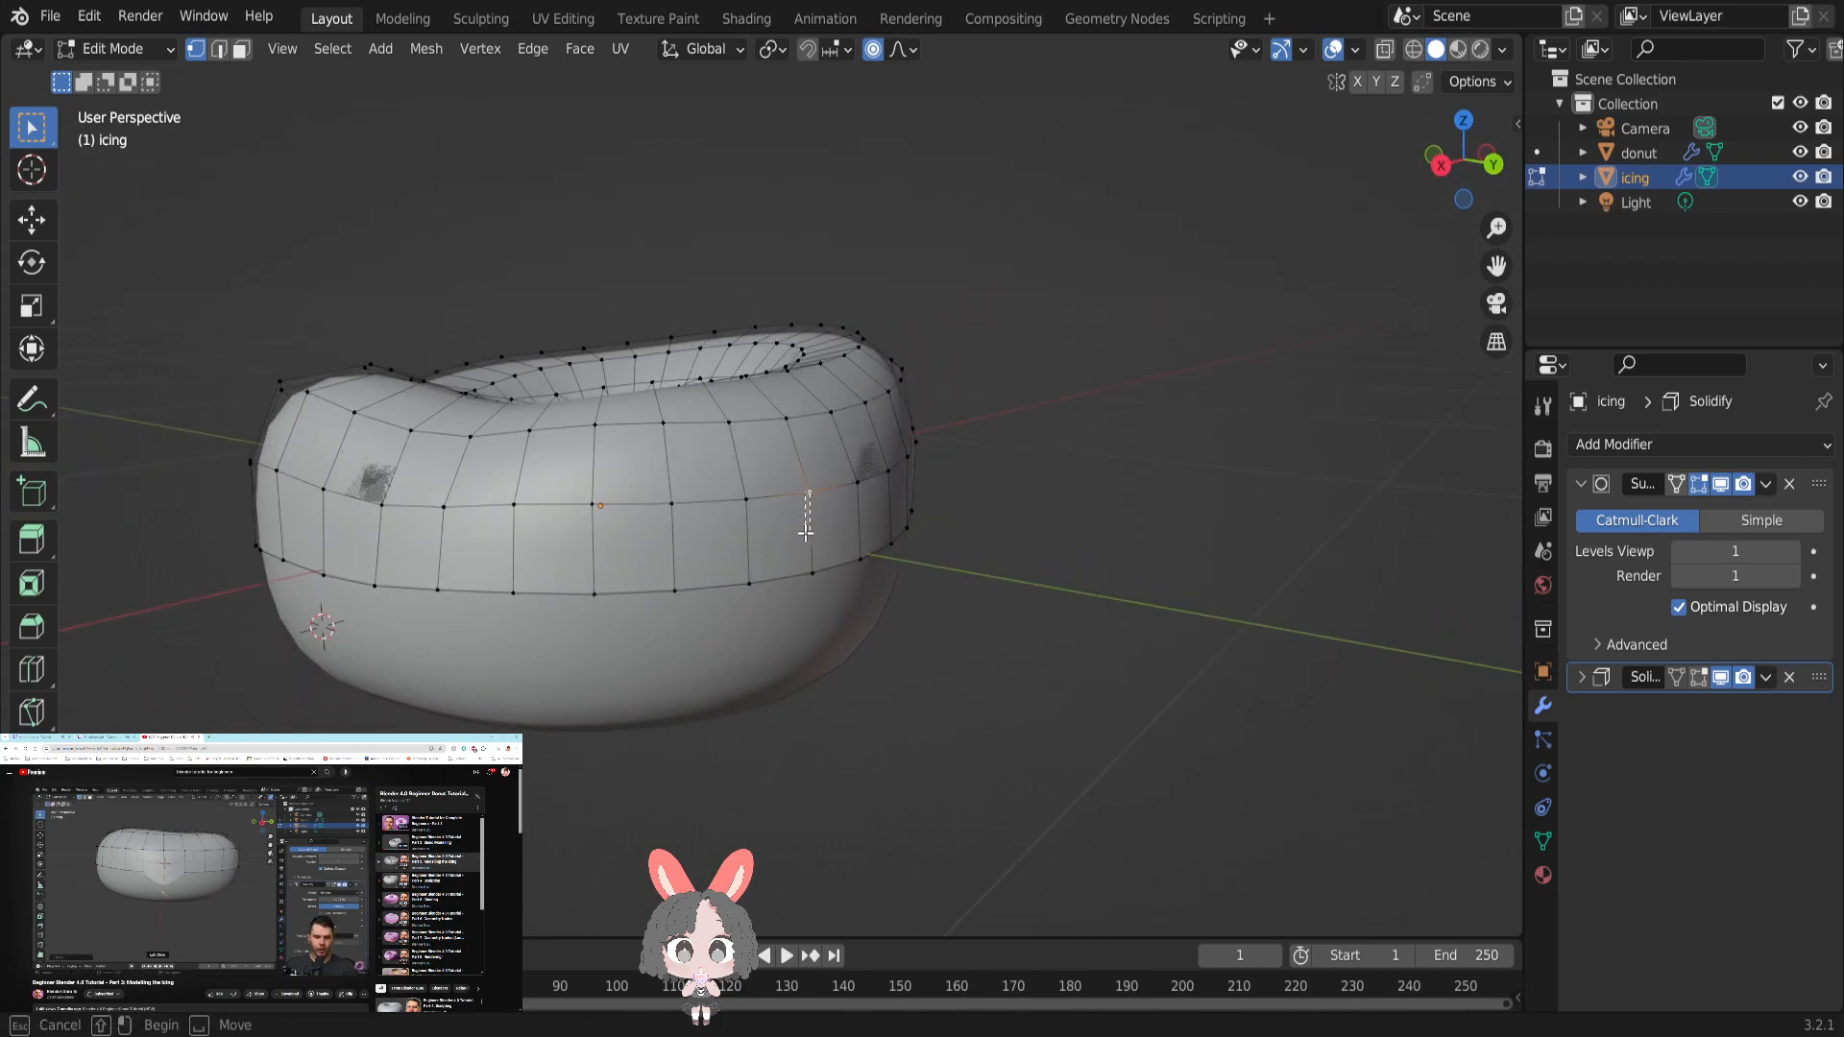
middle_drag(809, 501, 771, 489)
key(b)
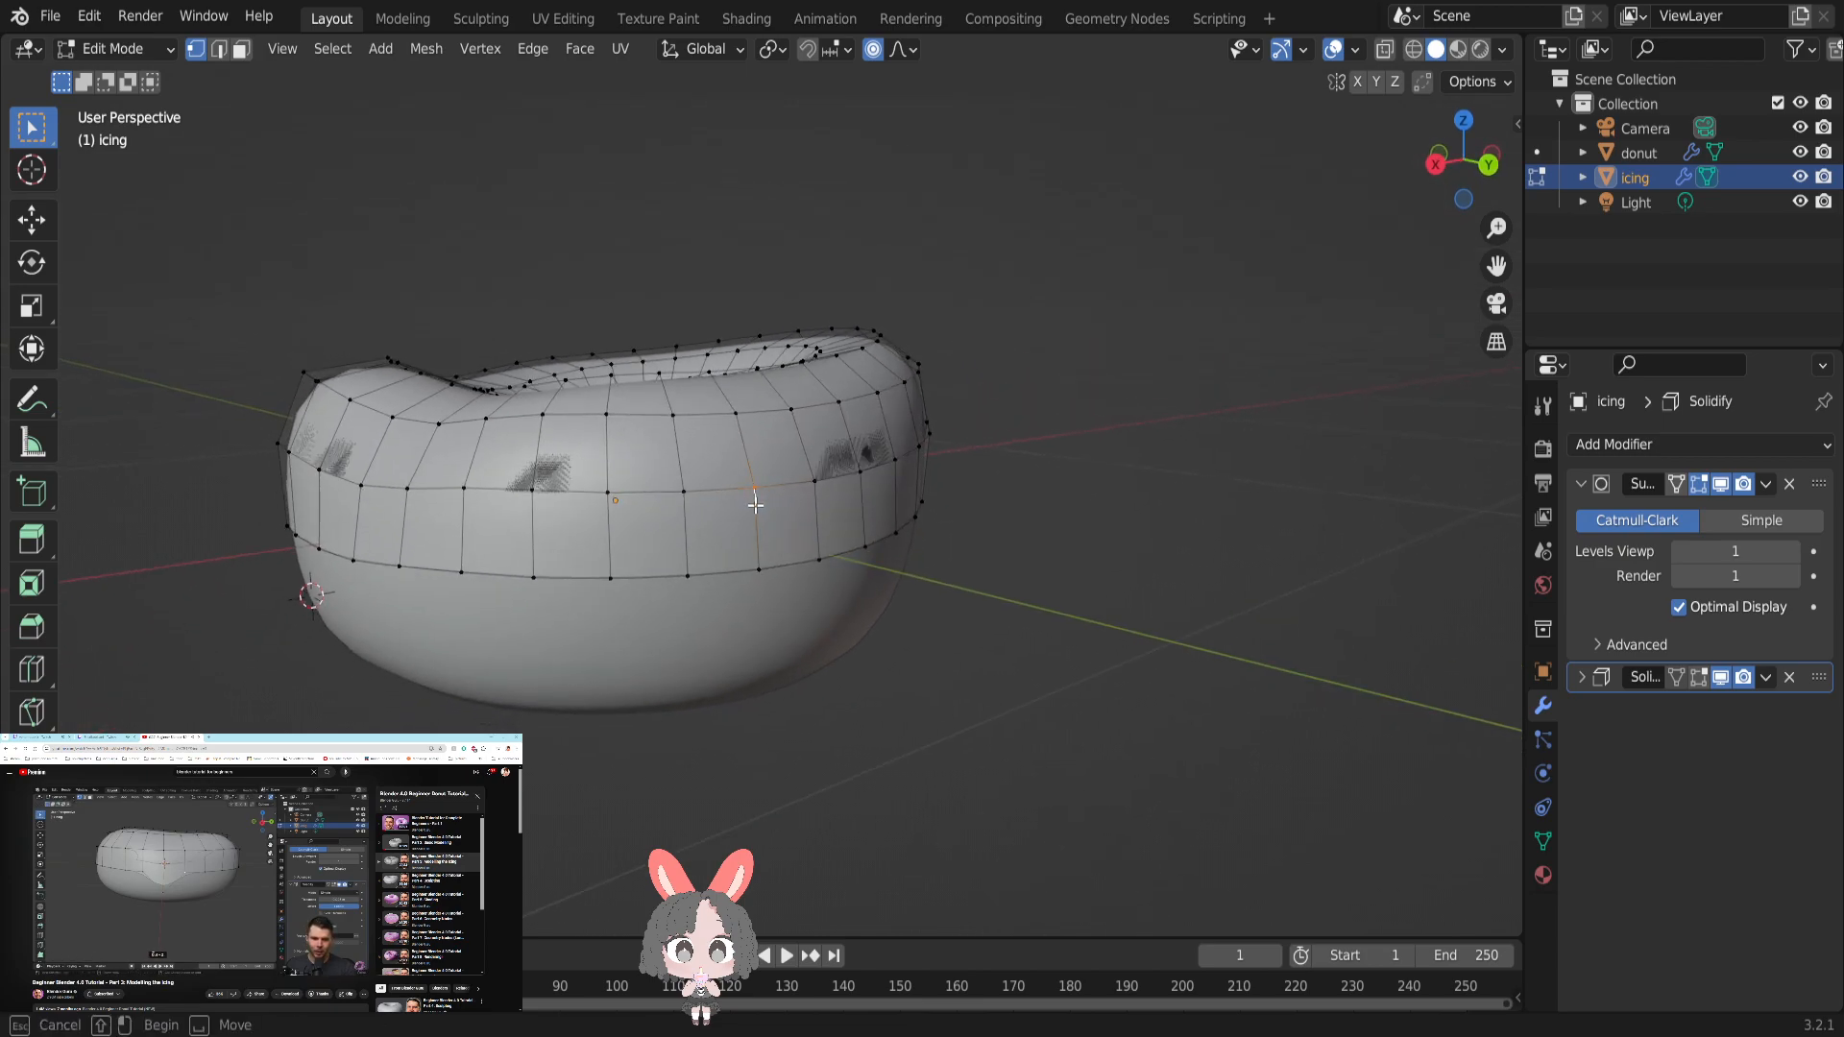
drag(755, 522, 756, 518)
mouse_move(756, 487)
middle_down()
mouse_move(733, 515)
mouse_move(742, 498)
middle_up()
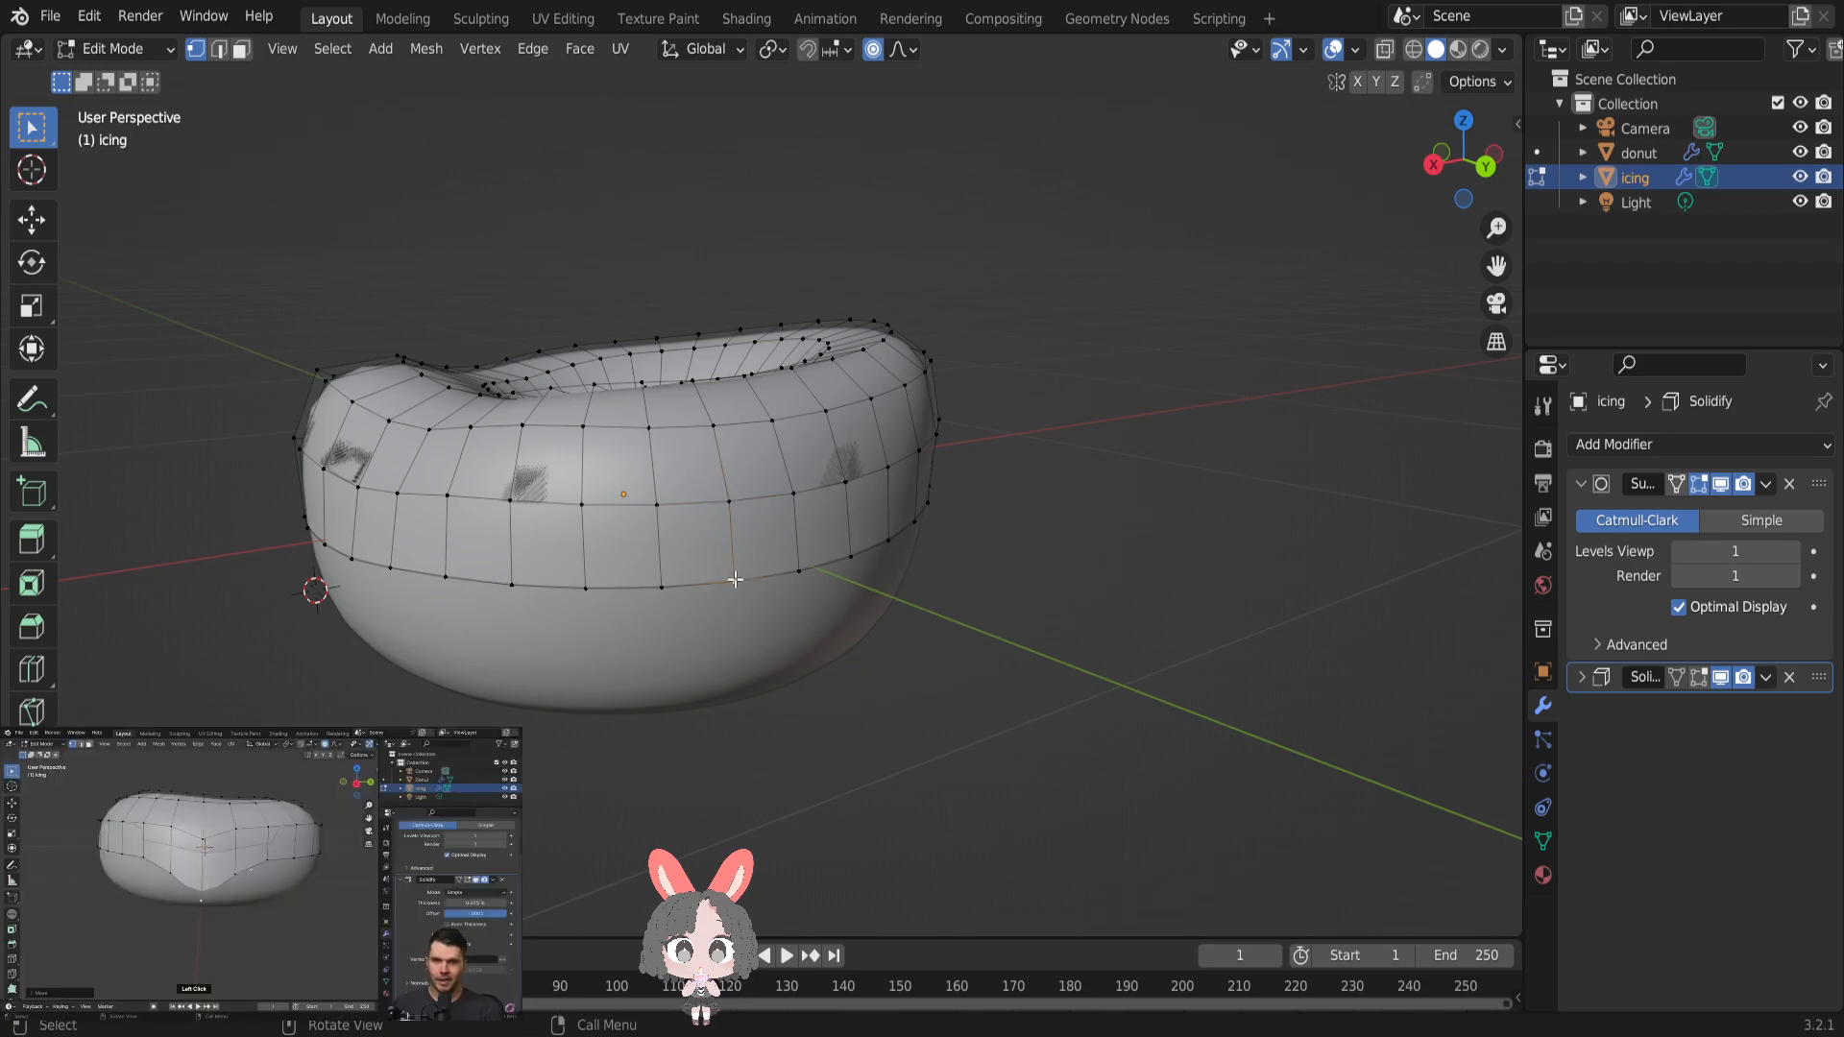
key(g)
scroll(734, 579, up, 2)
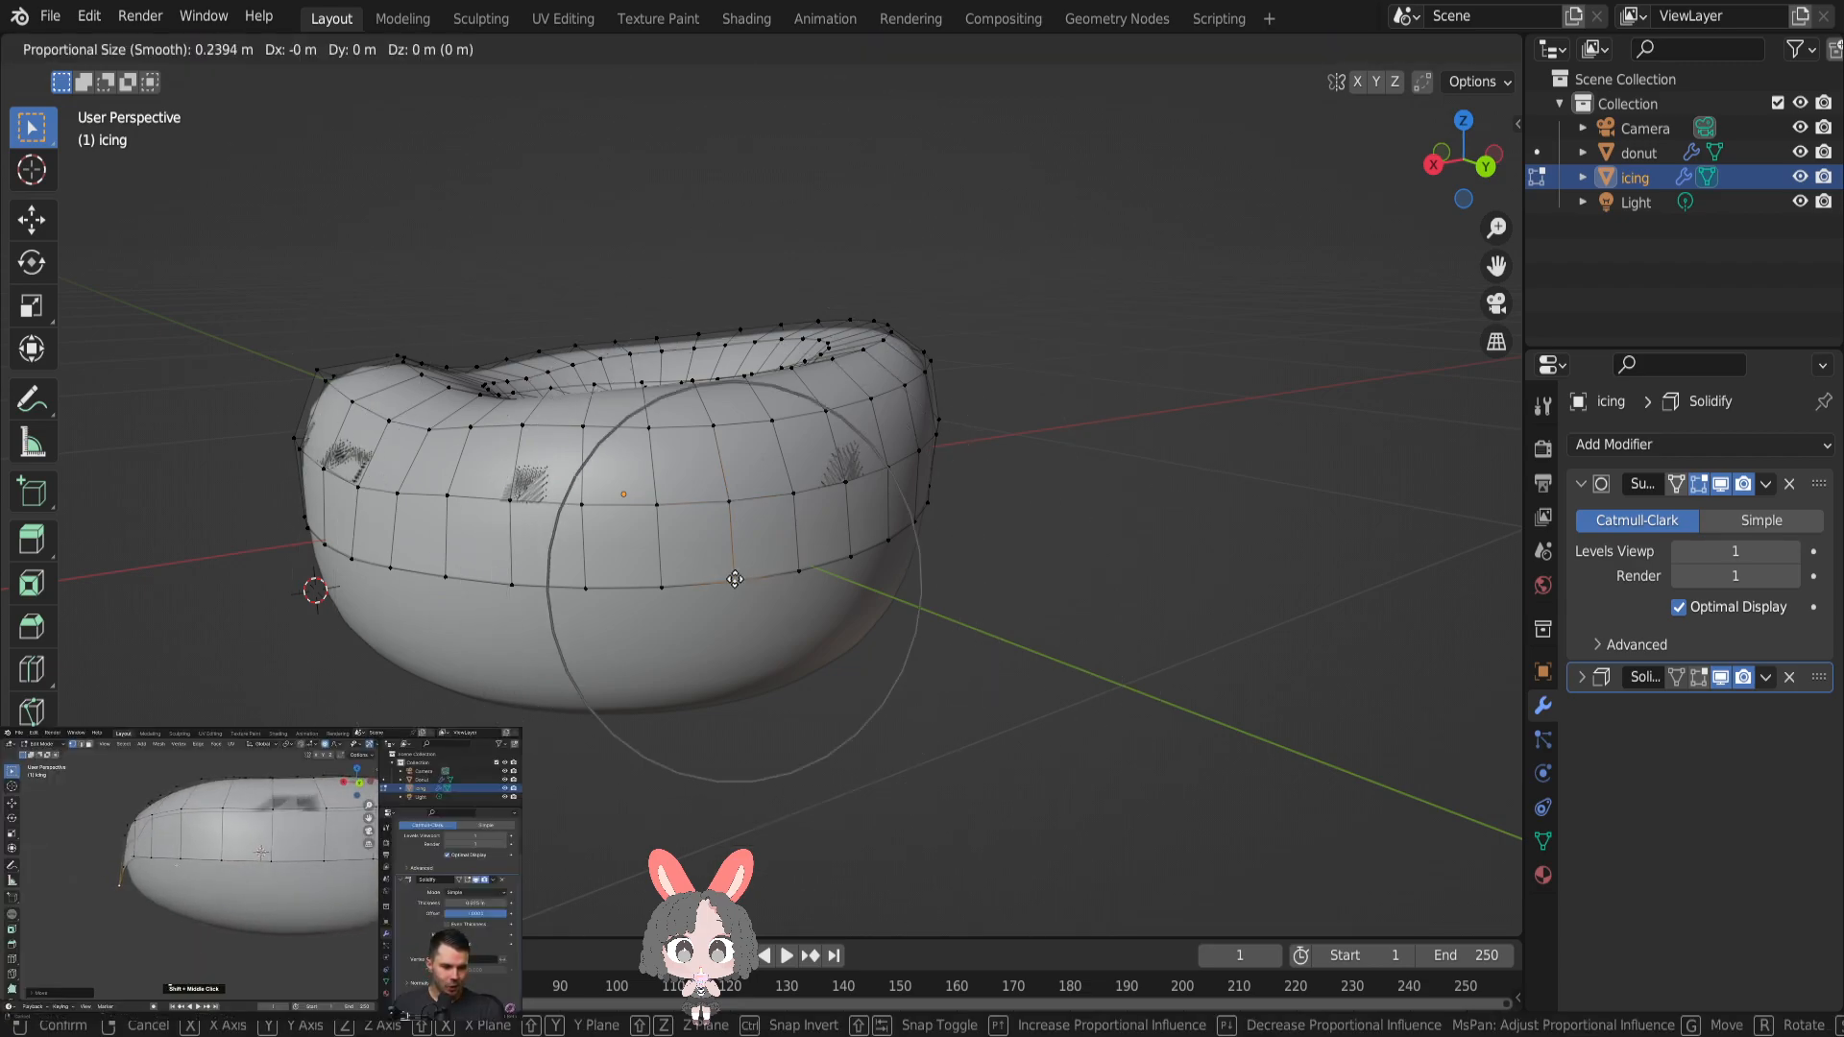
scroll(735, 579, up, 9)
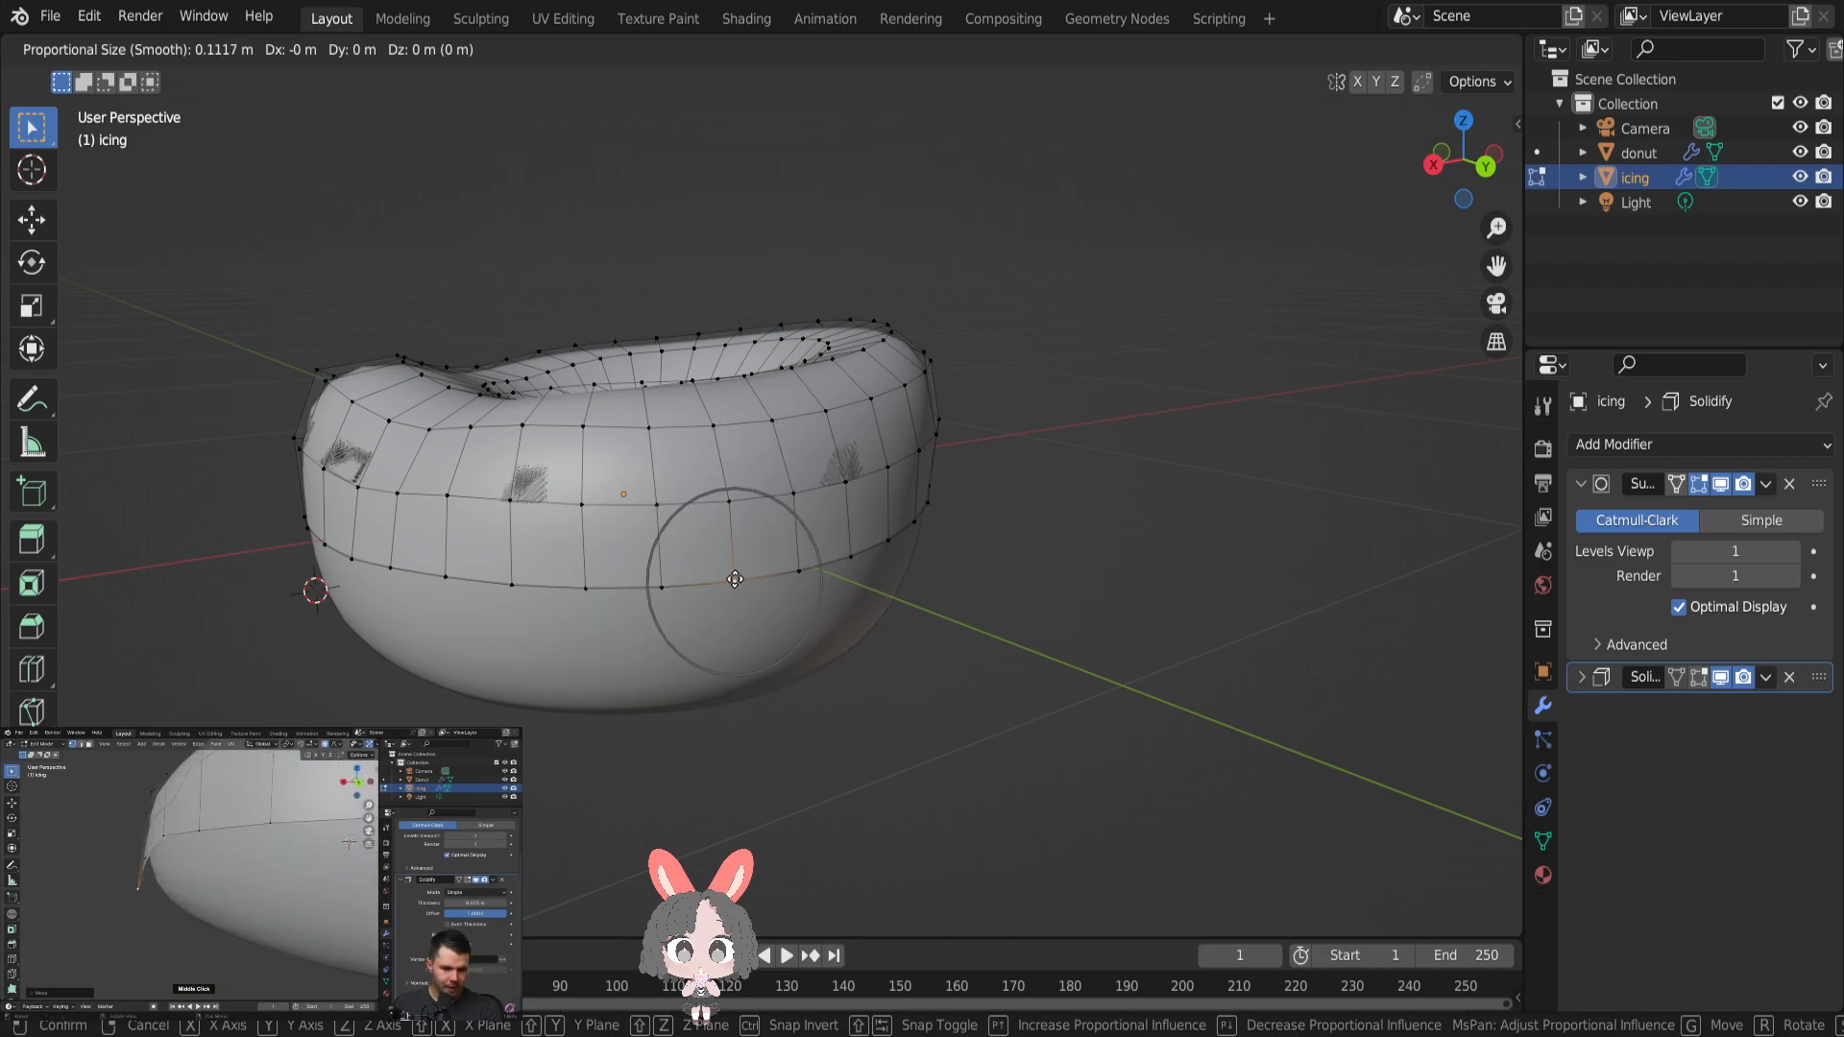
scroll(735, 579, up, 5)
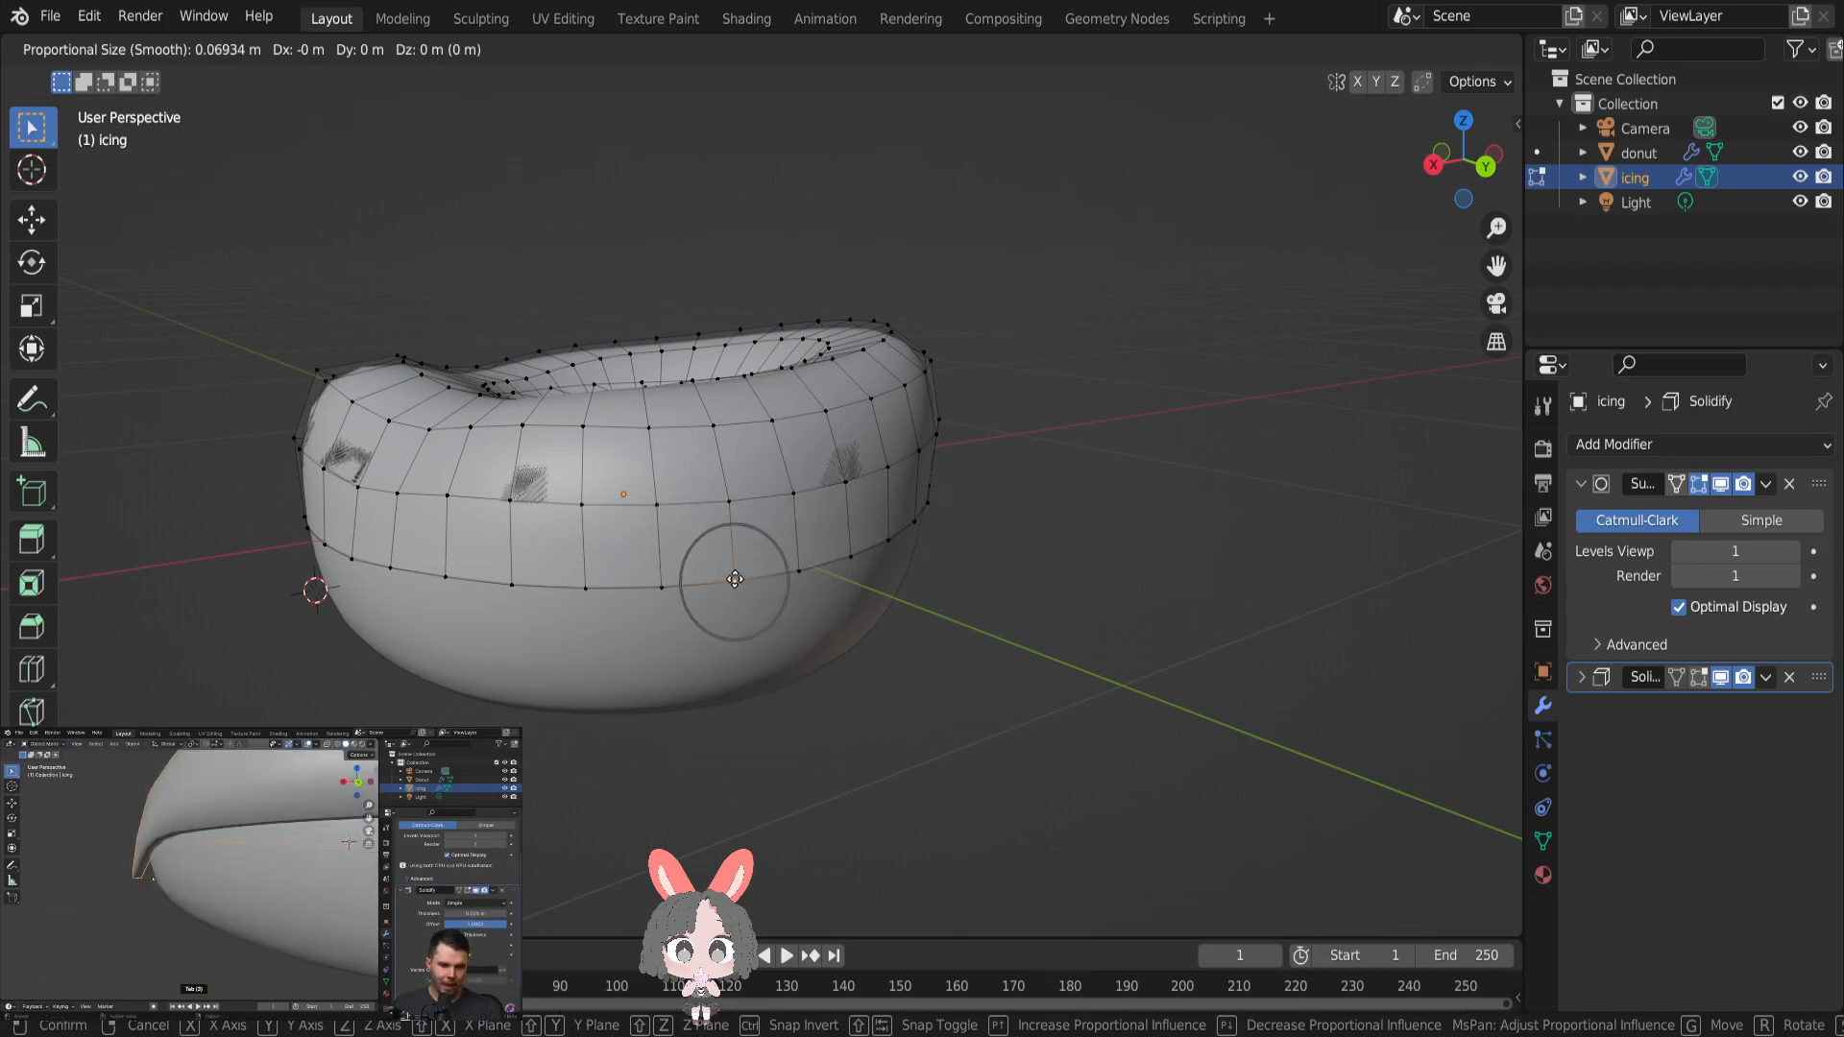
scroll(735, 579, up, 3)
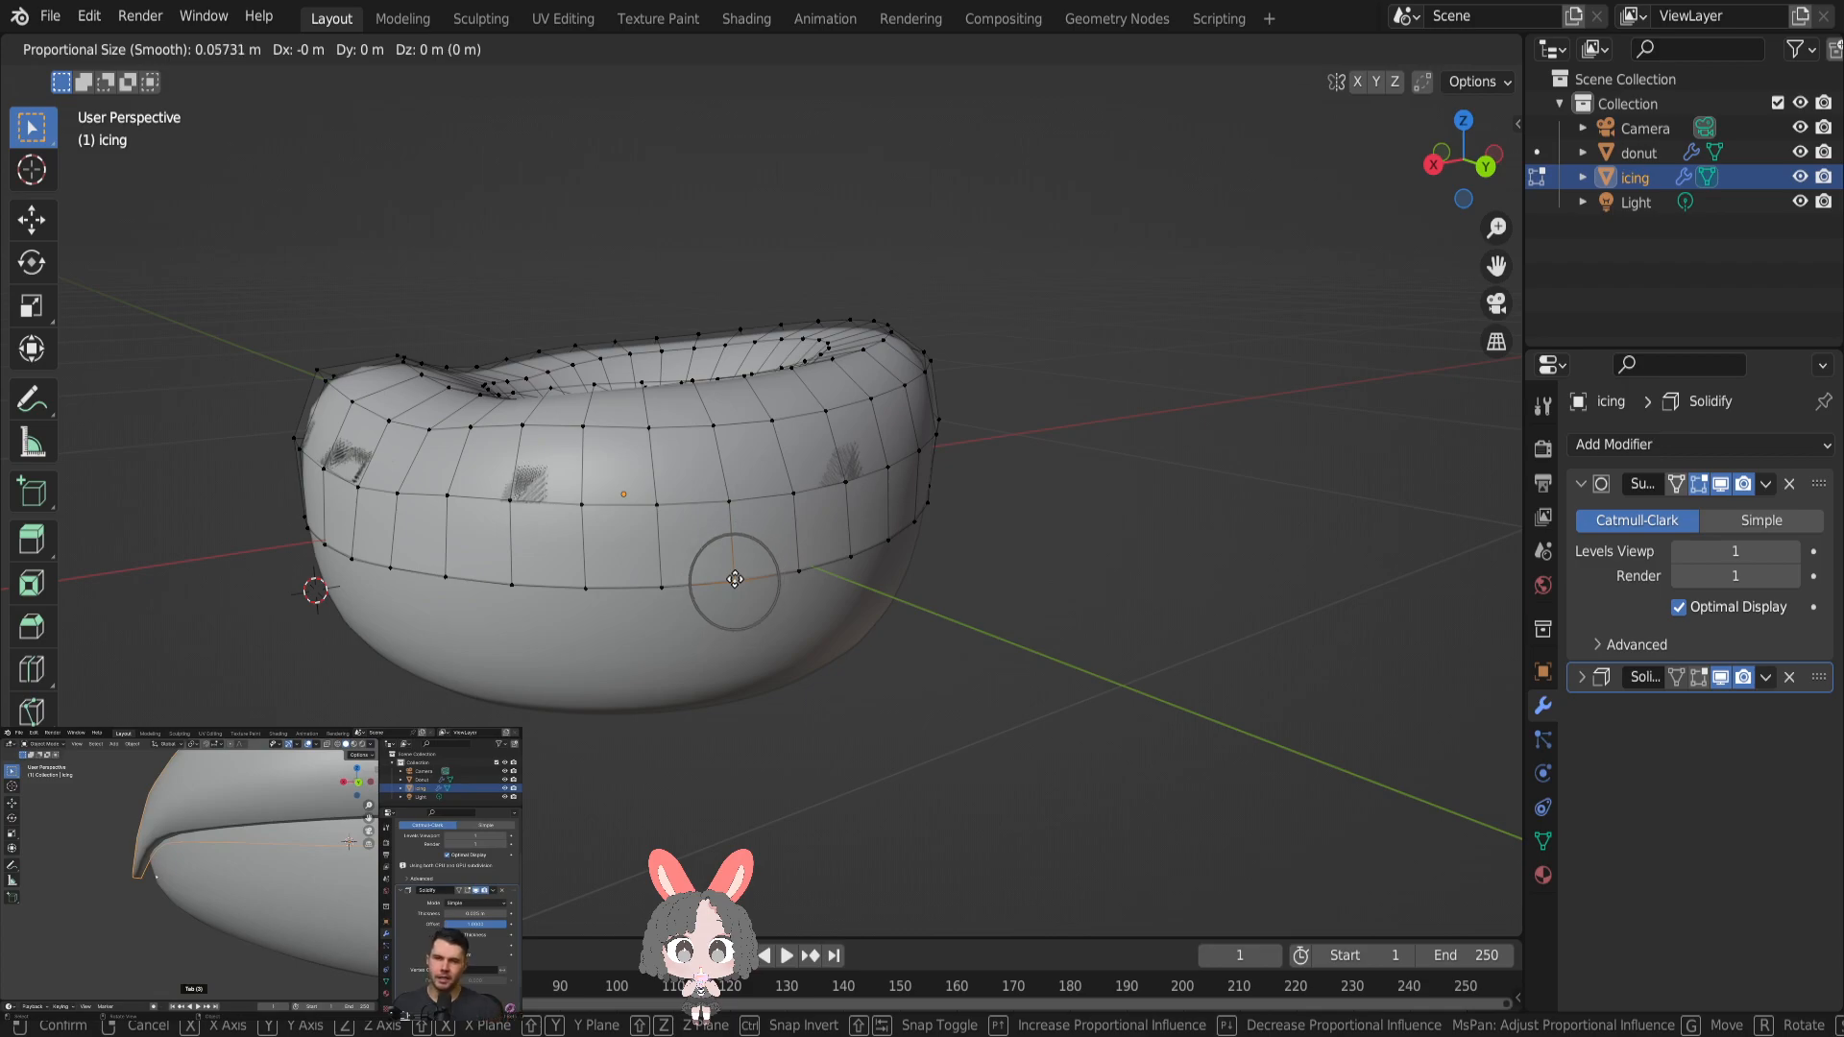
click(735, 579)
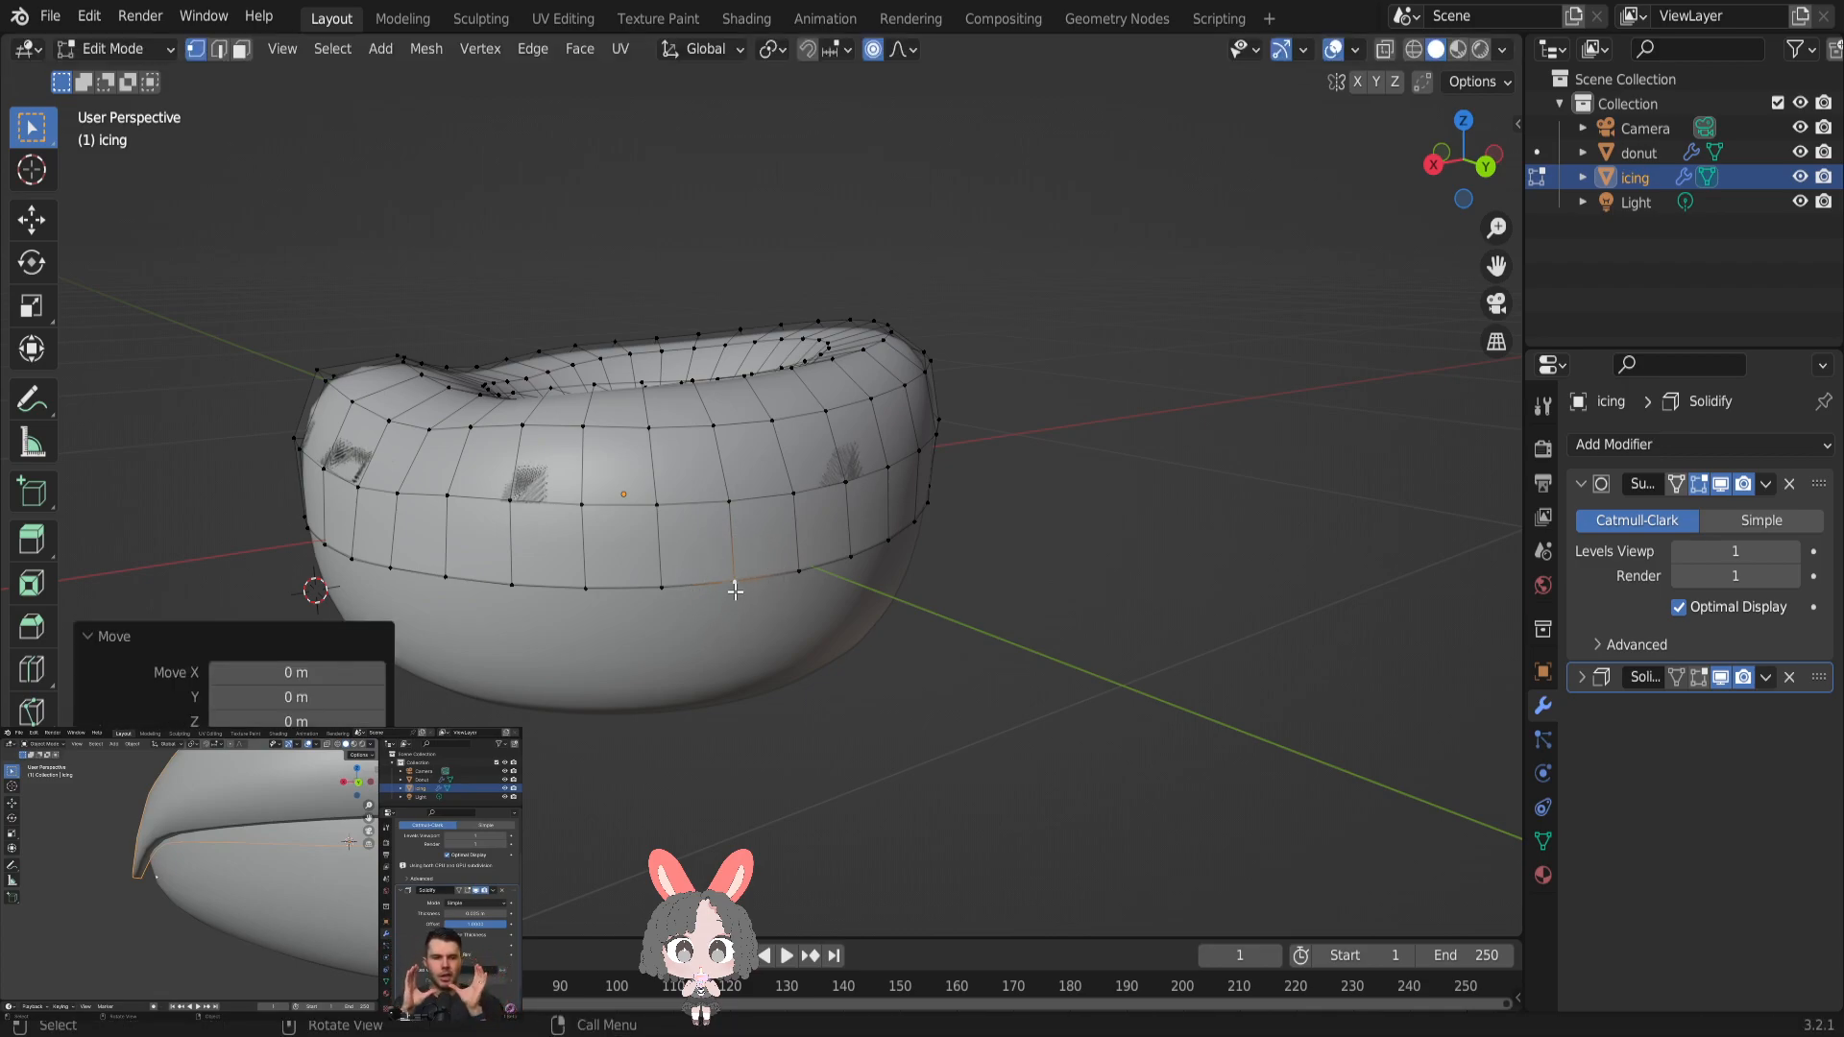
key(g)
click(734, 579)
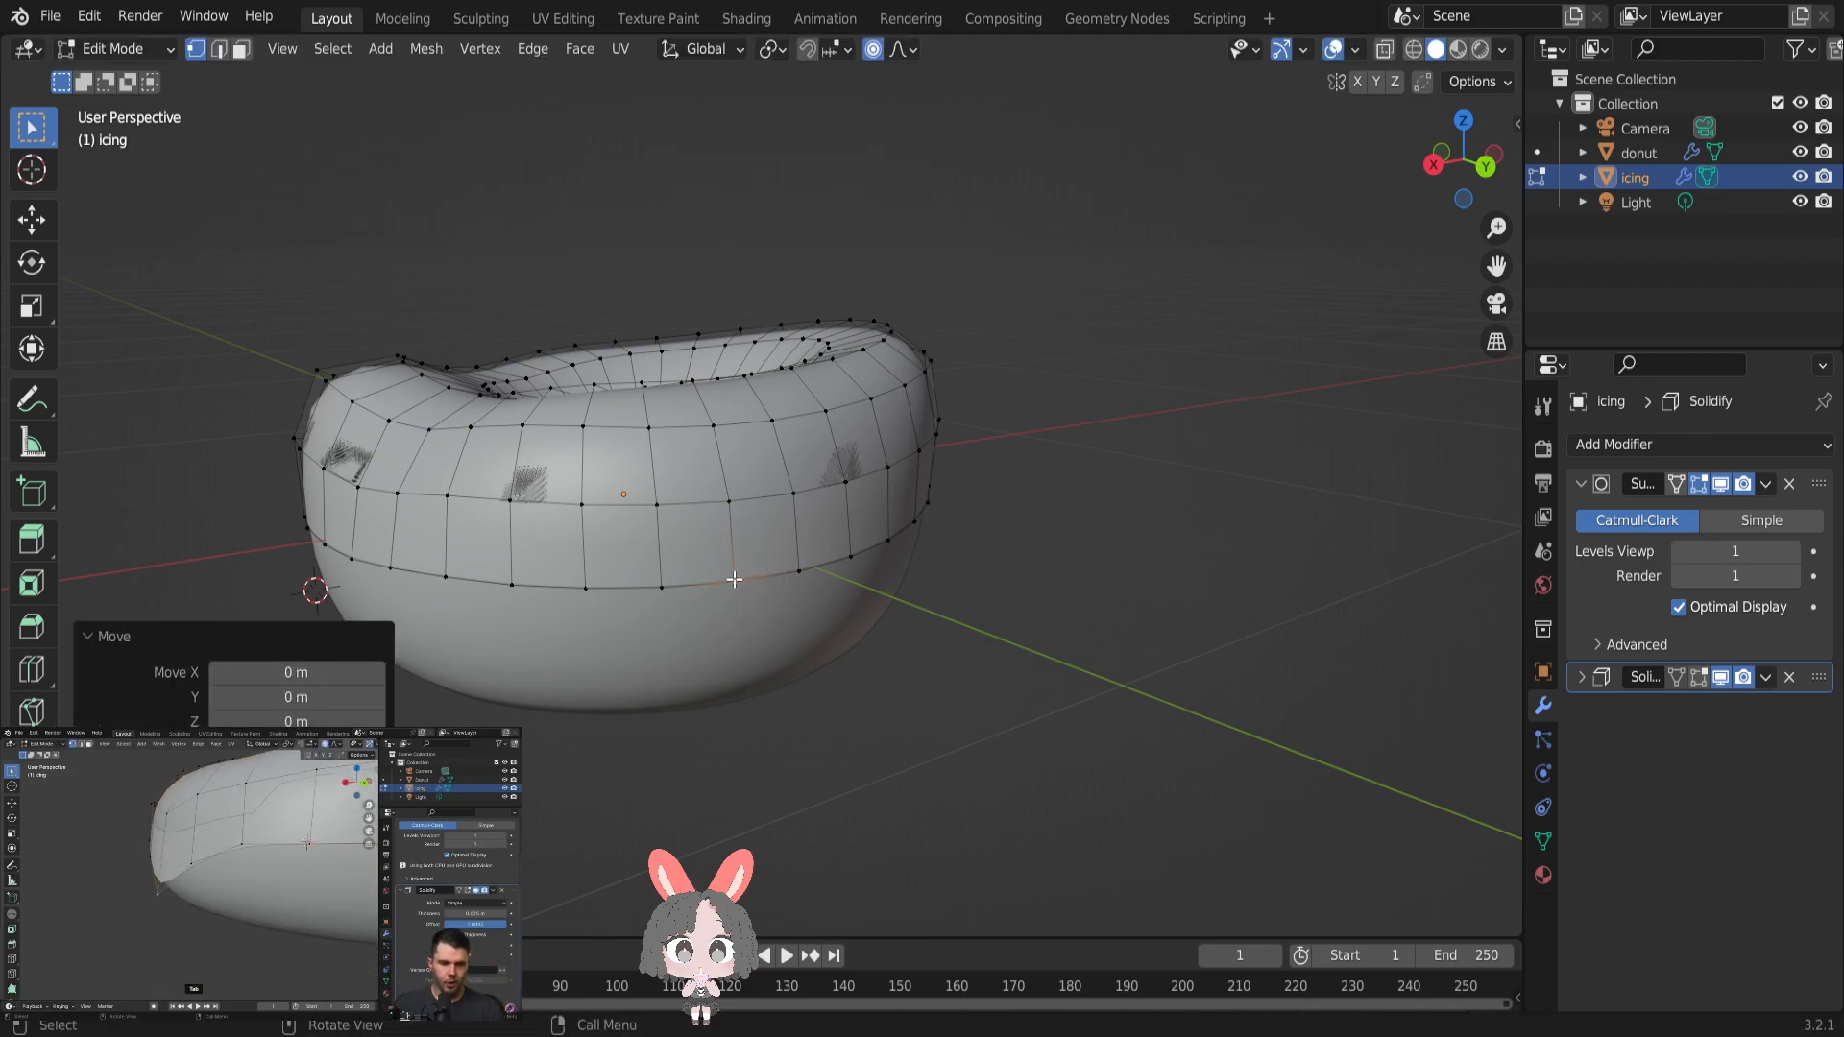
- Try to pull the selected lower-edge vertex down about 0.084 m into a drip, and check it from the side
key(g)
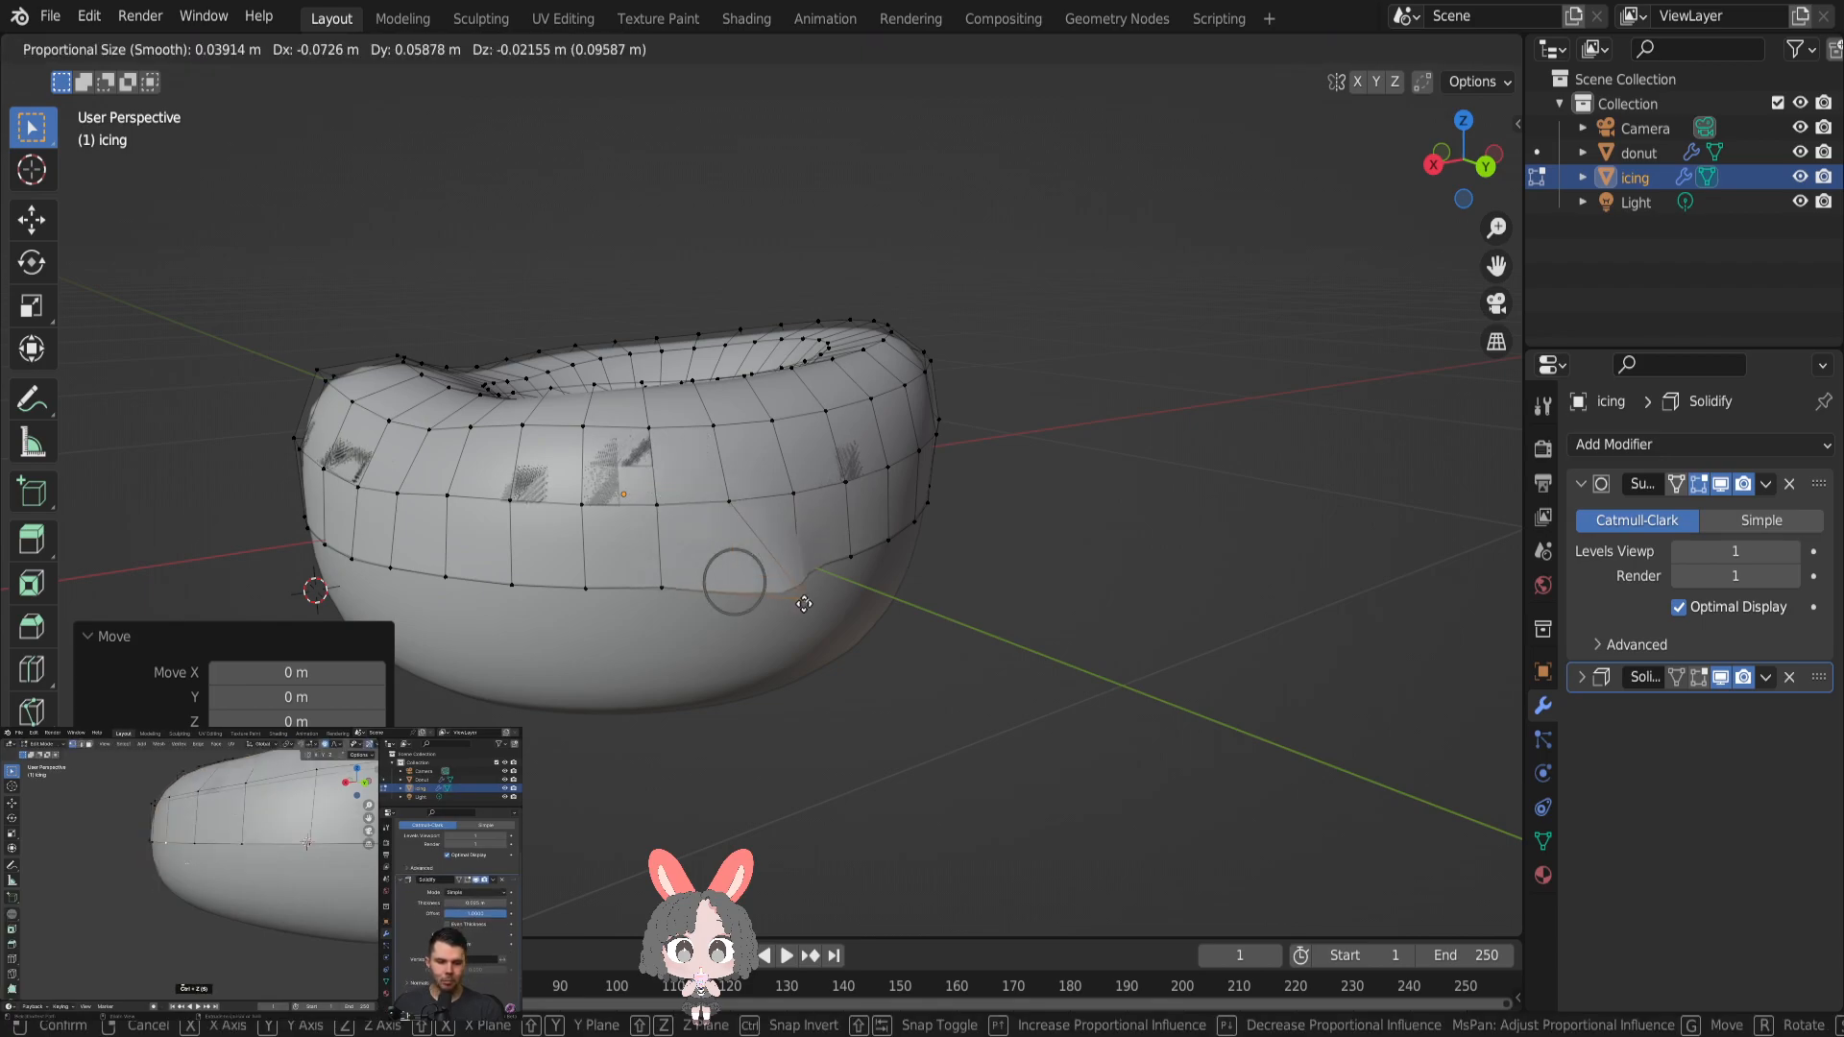
click(739, 657)
scroll(768, 654, up, 4)
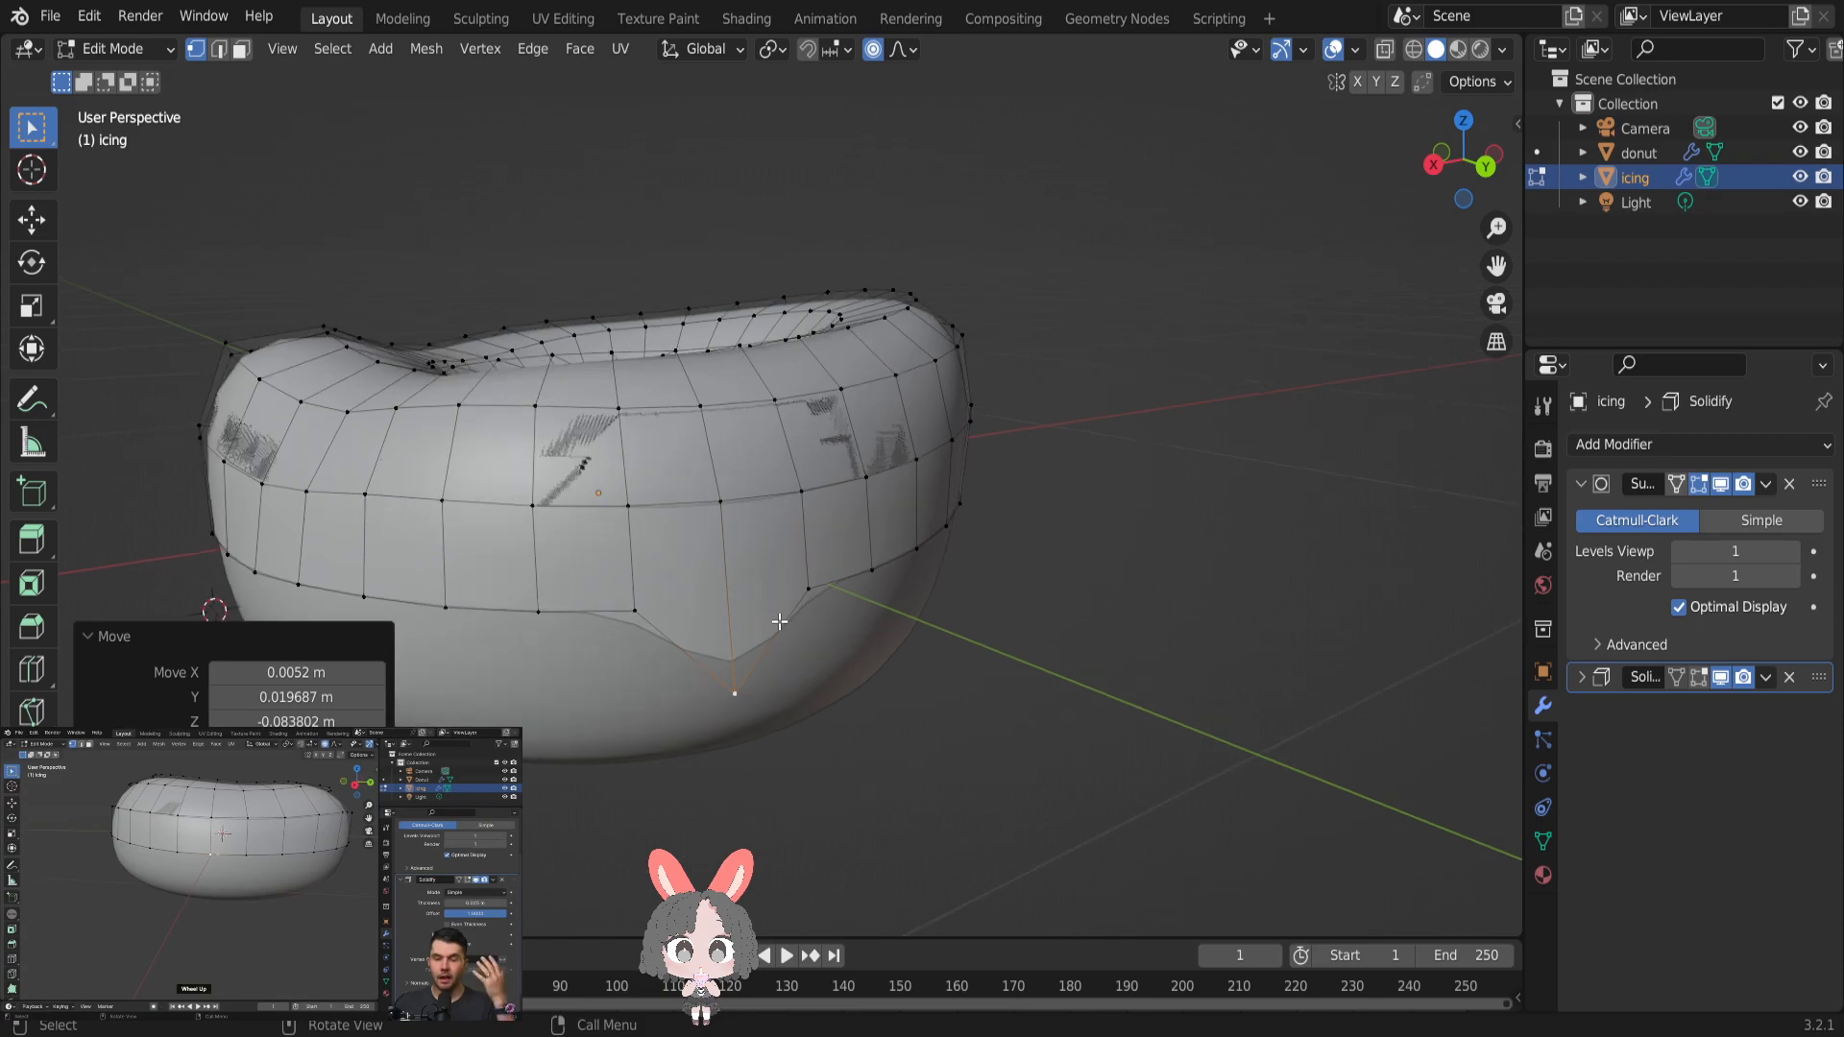
middle_drag(803, 667, 853, 655)
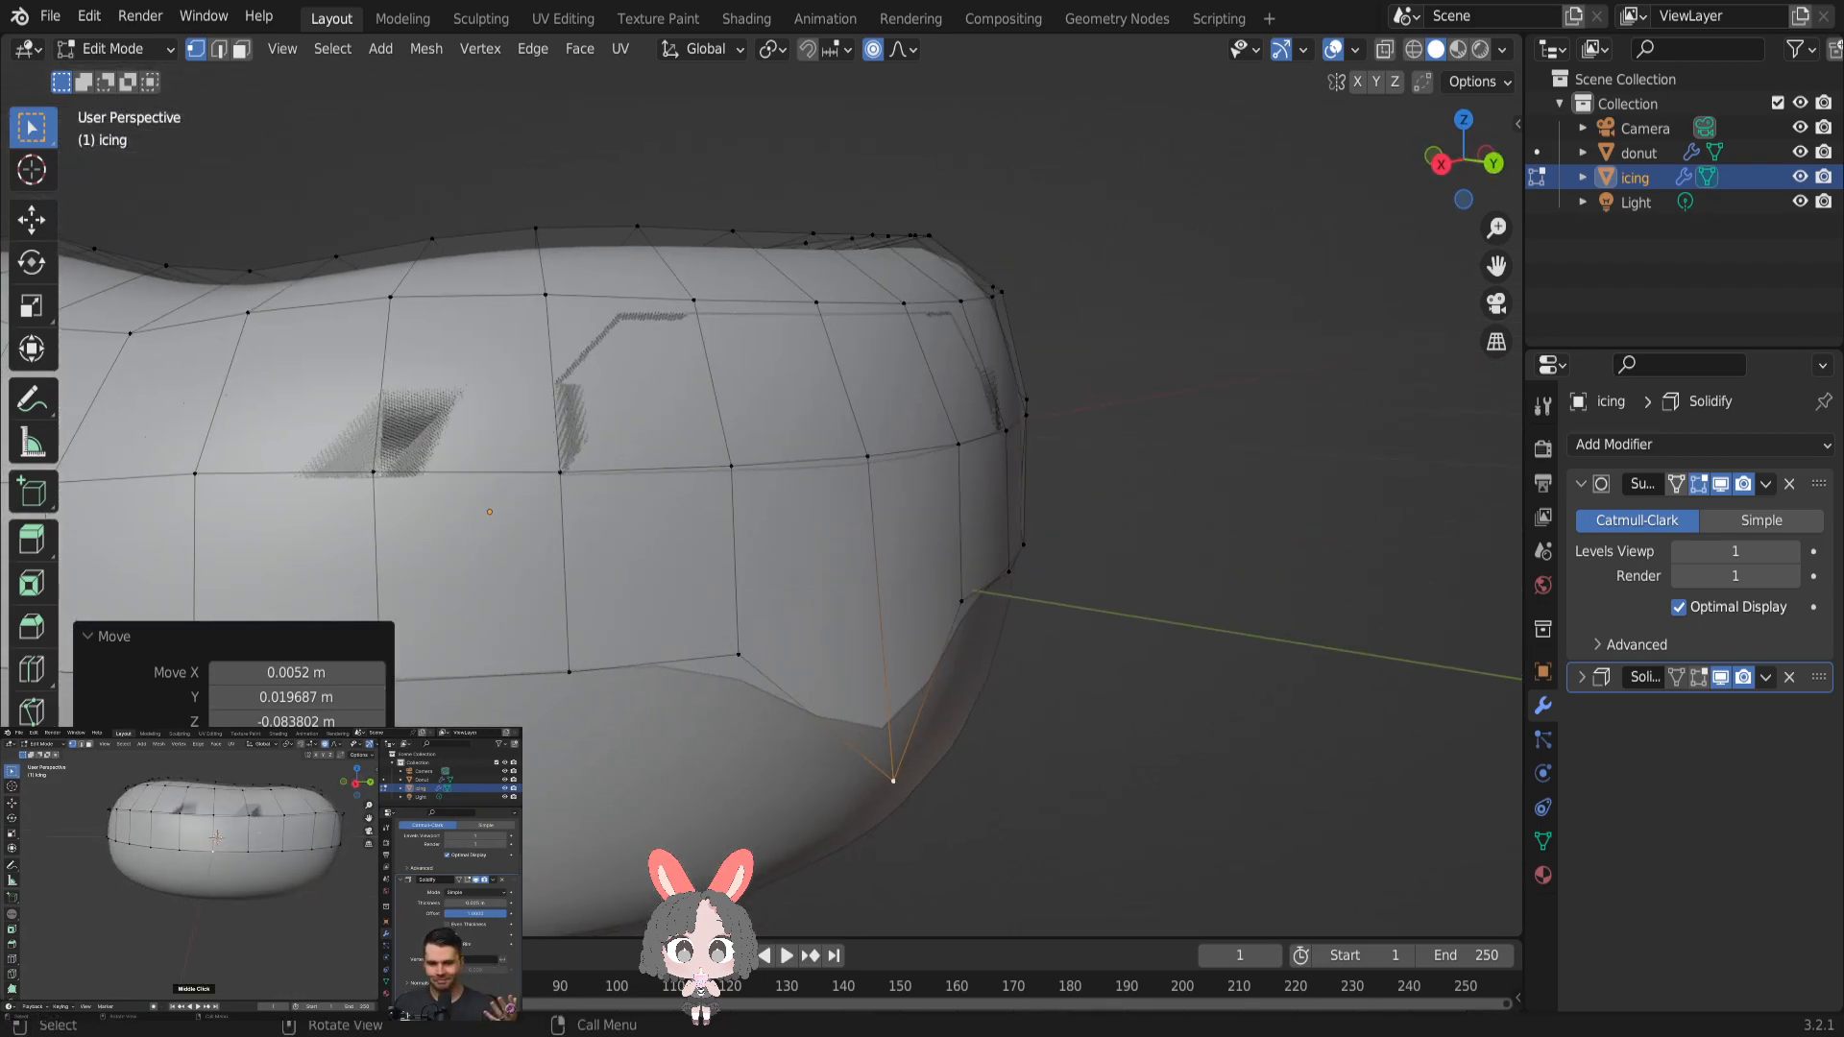
click(1064, 785)
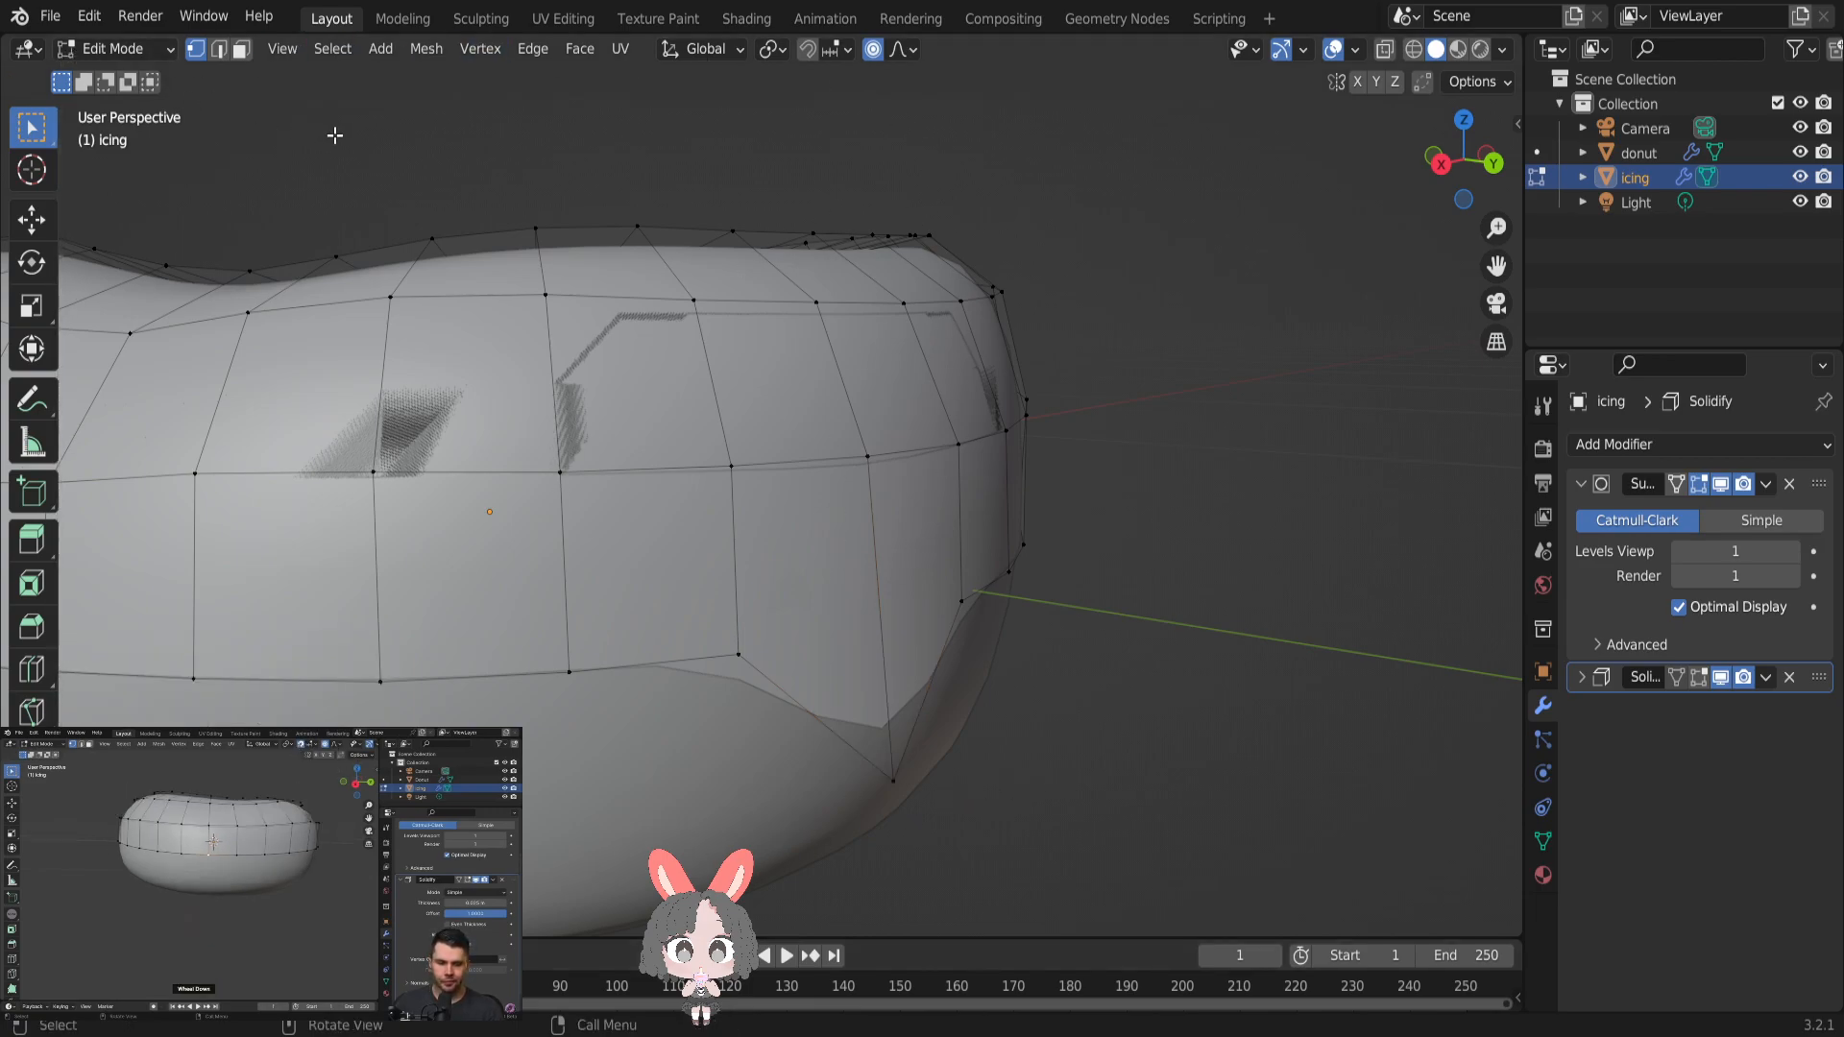
- Pause the tutorial video and undo the last vertex deselection and drip move
key(space)
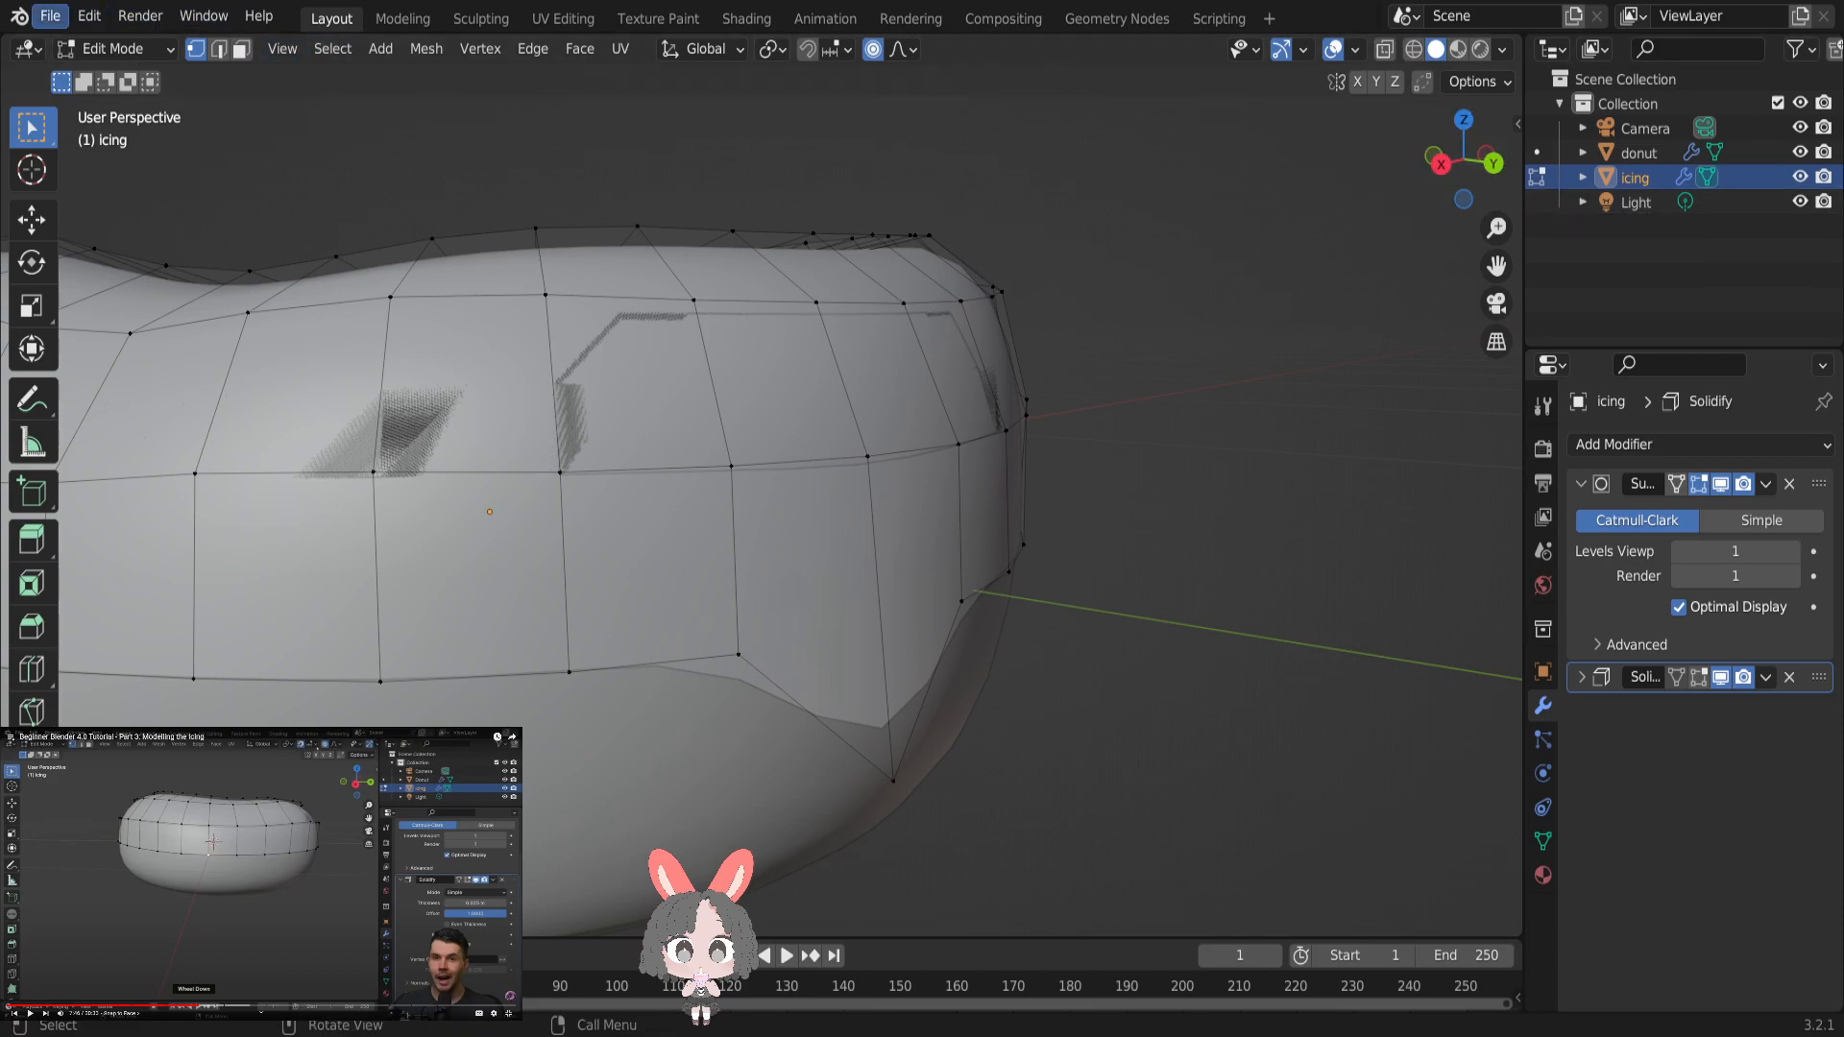
click(88, 15)
mouse_move(109, 21)
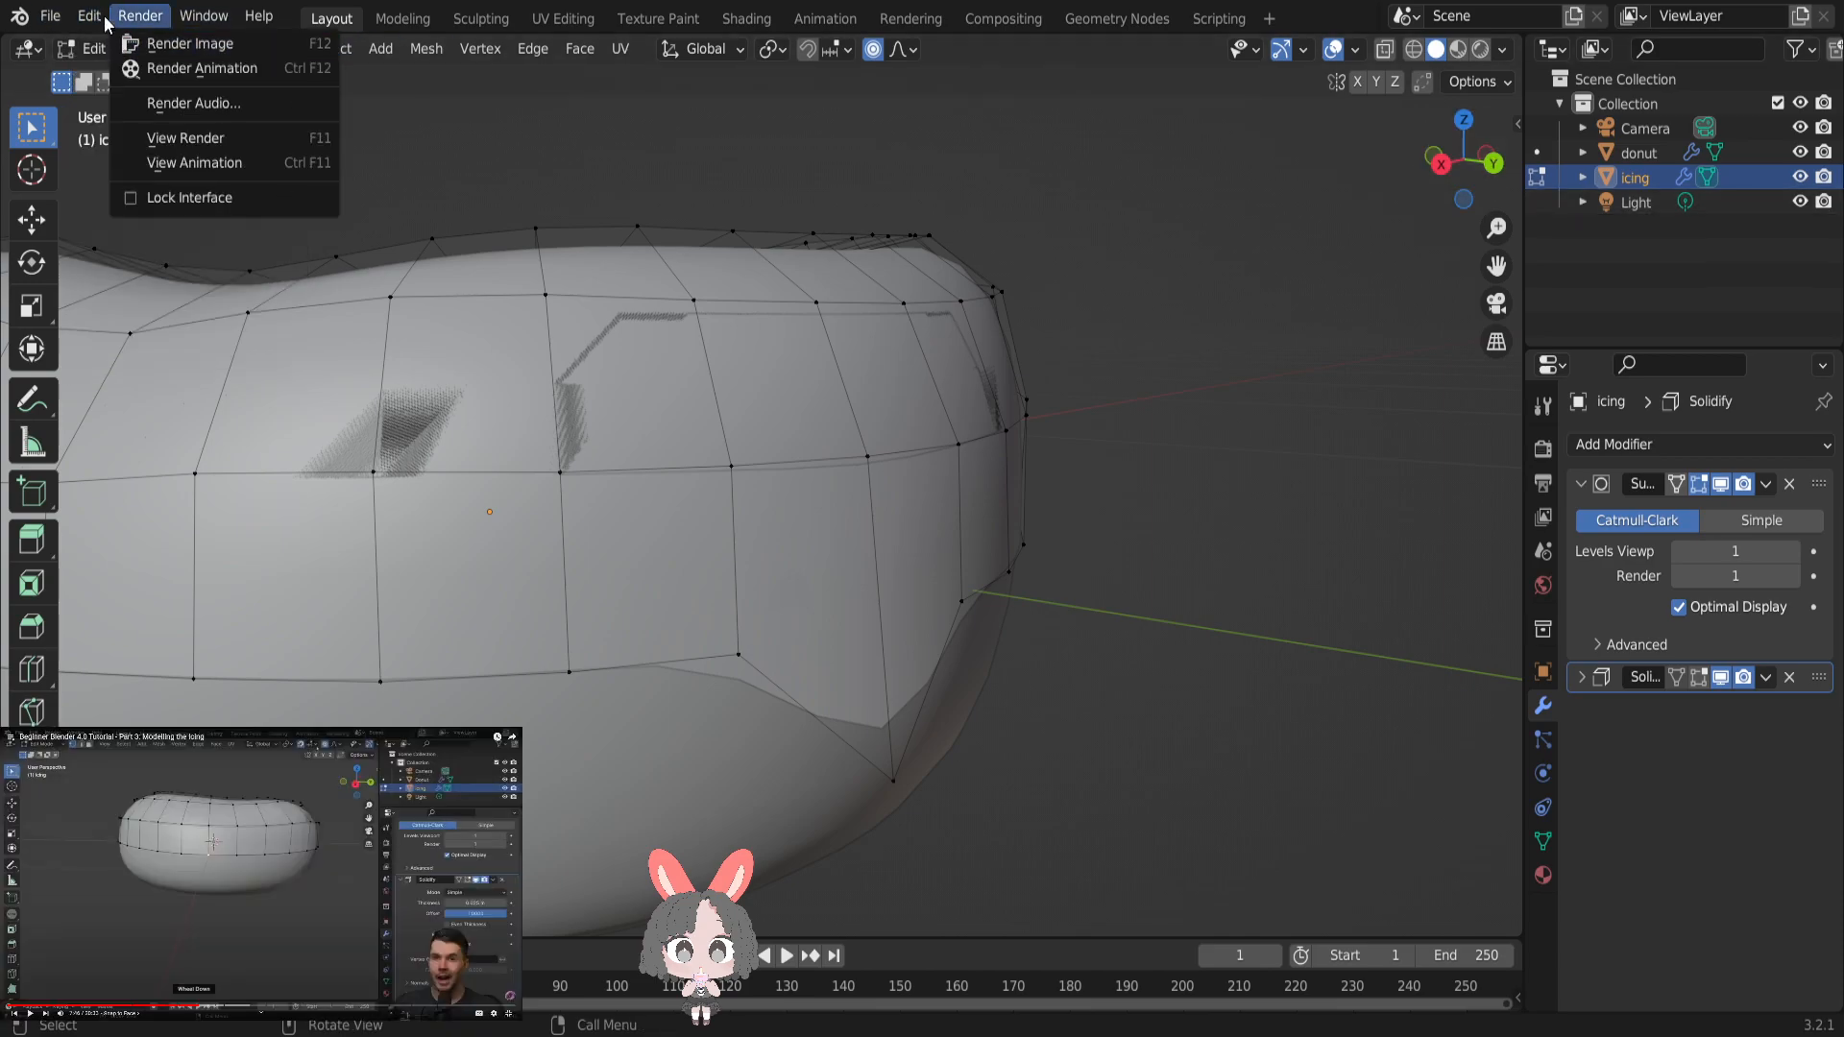
click(89, 15)
click(109, 48)
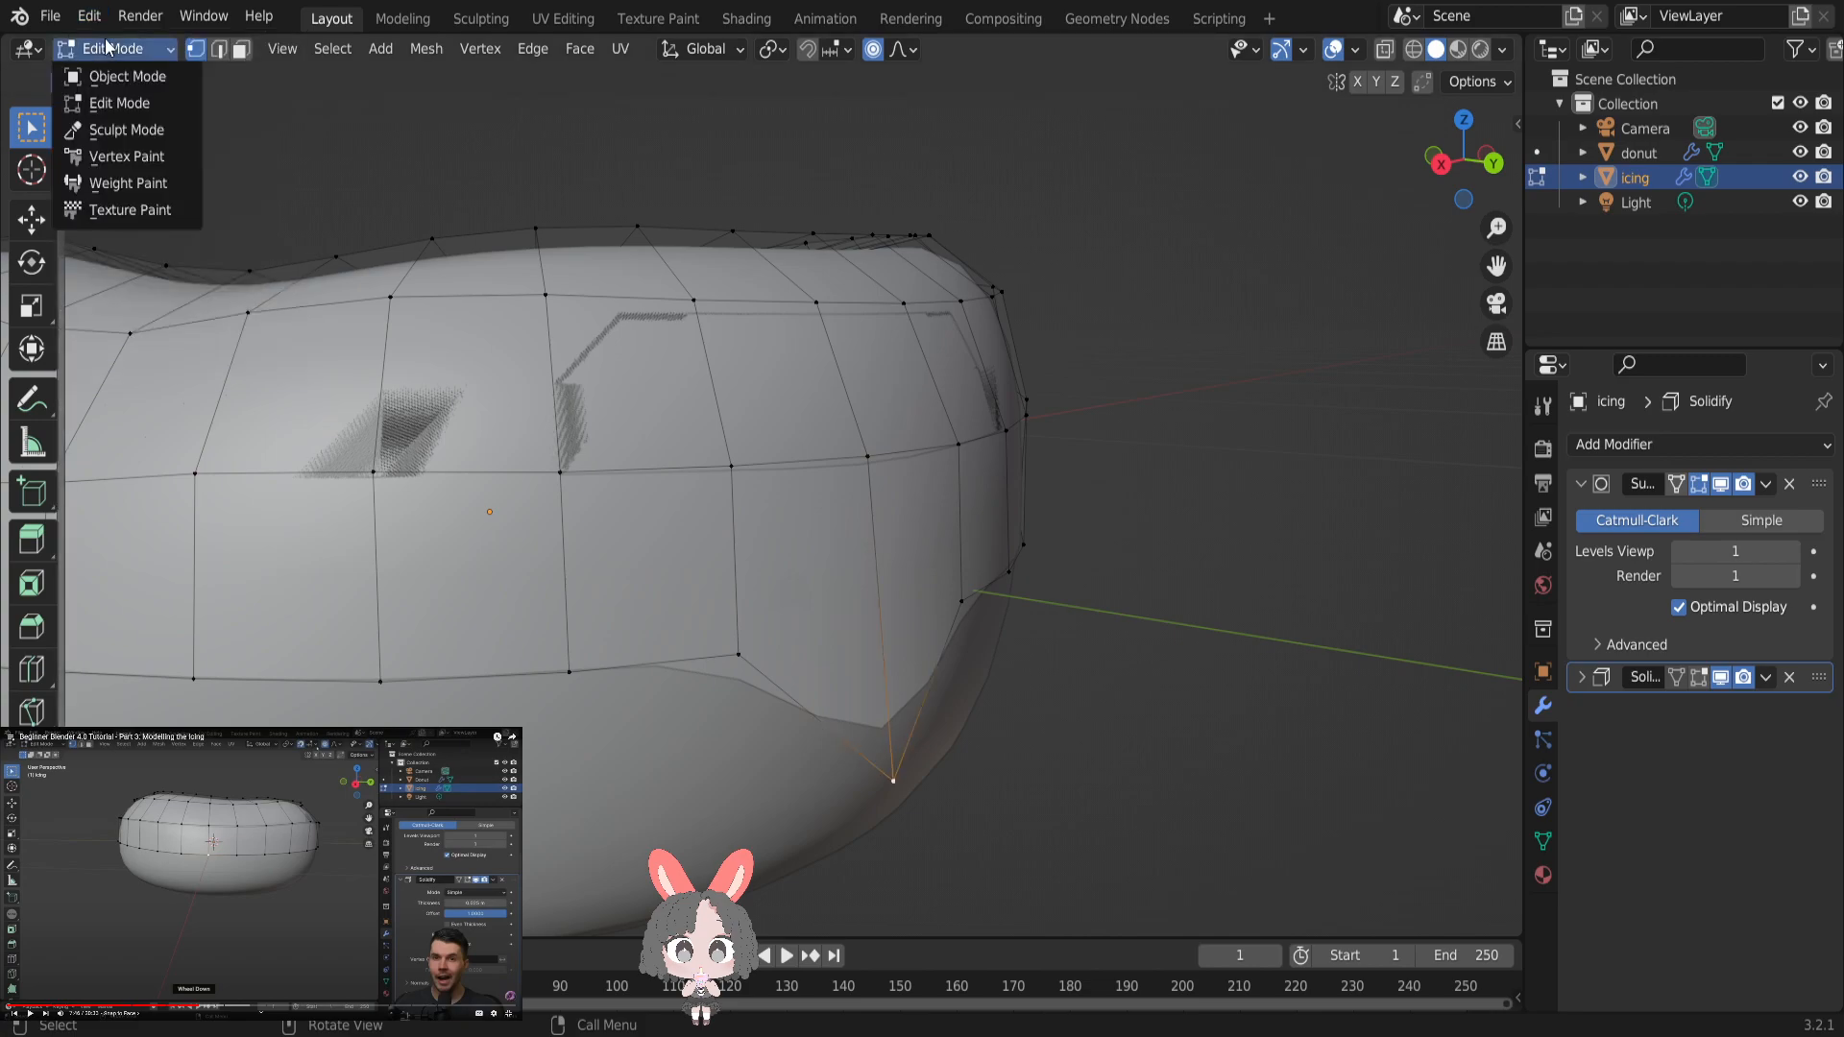
click(89, 15)
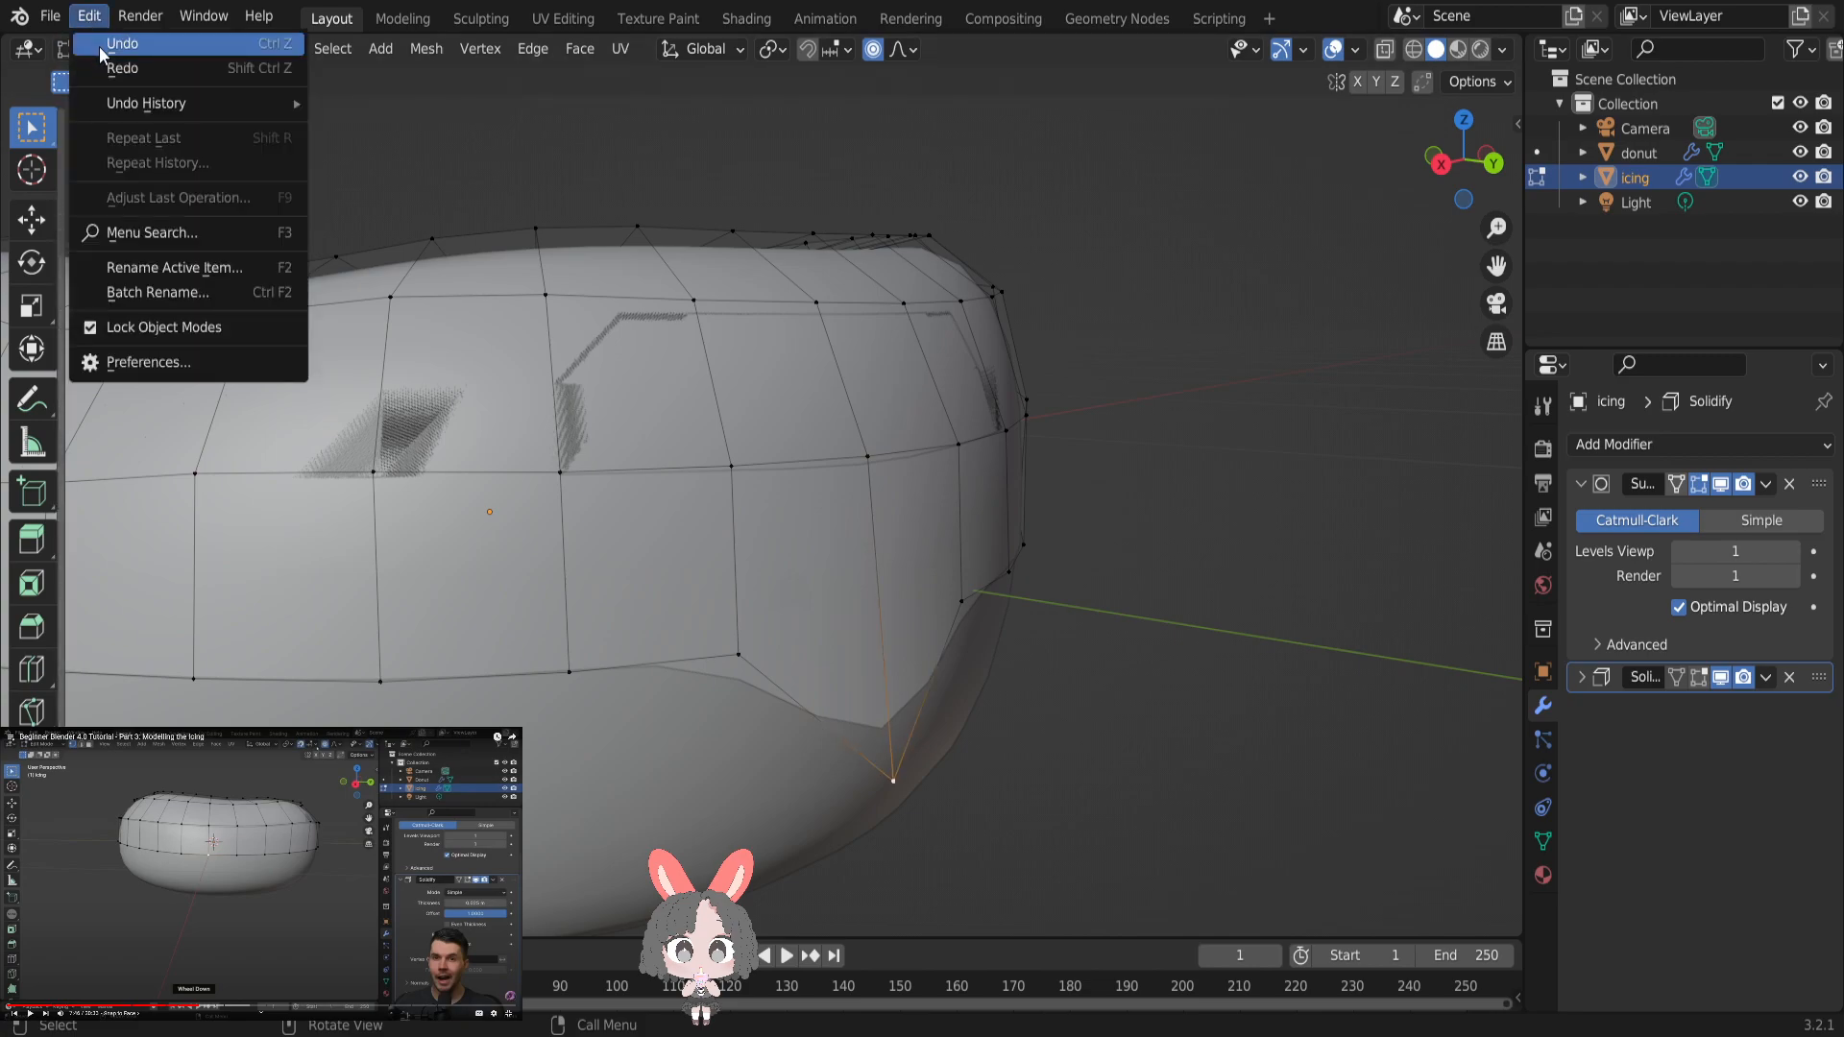
click(102, 39)
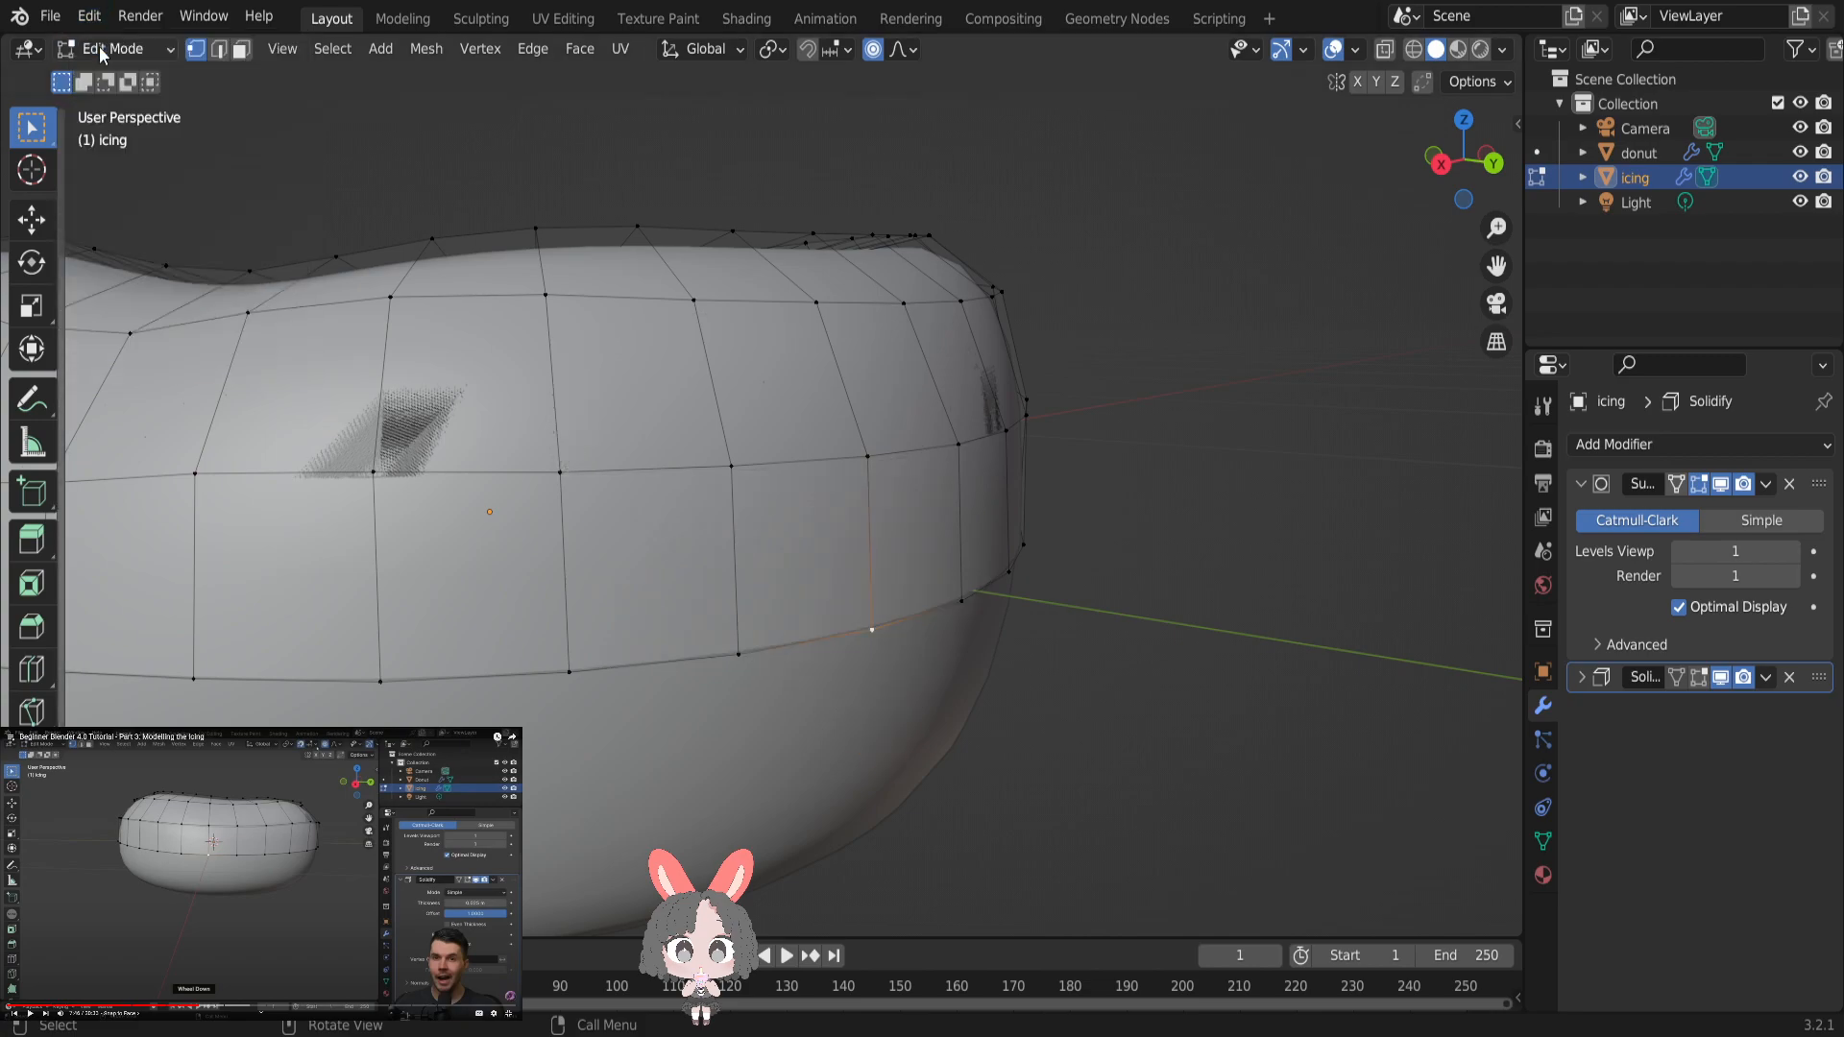
- Enable snapping and set its target to Face
click(806, 48)
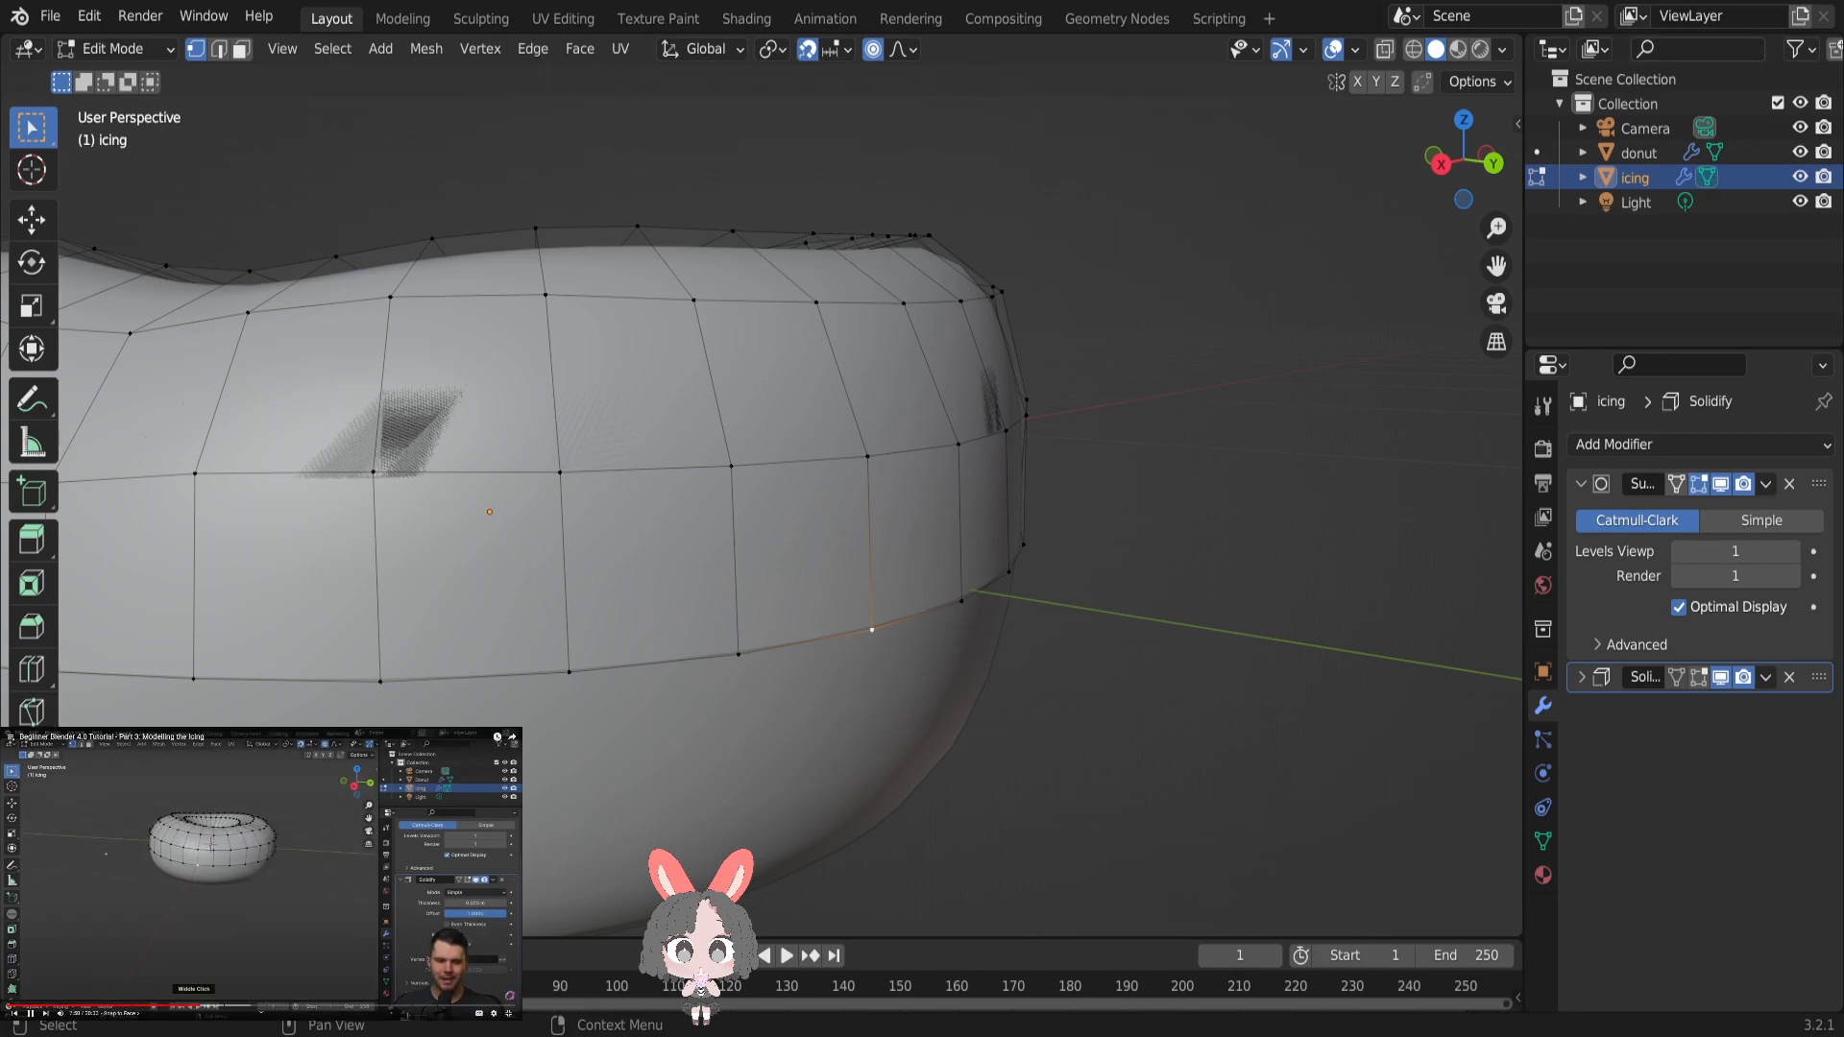
click(841, 52)
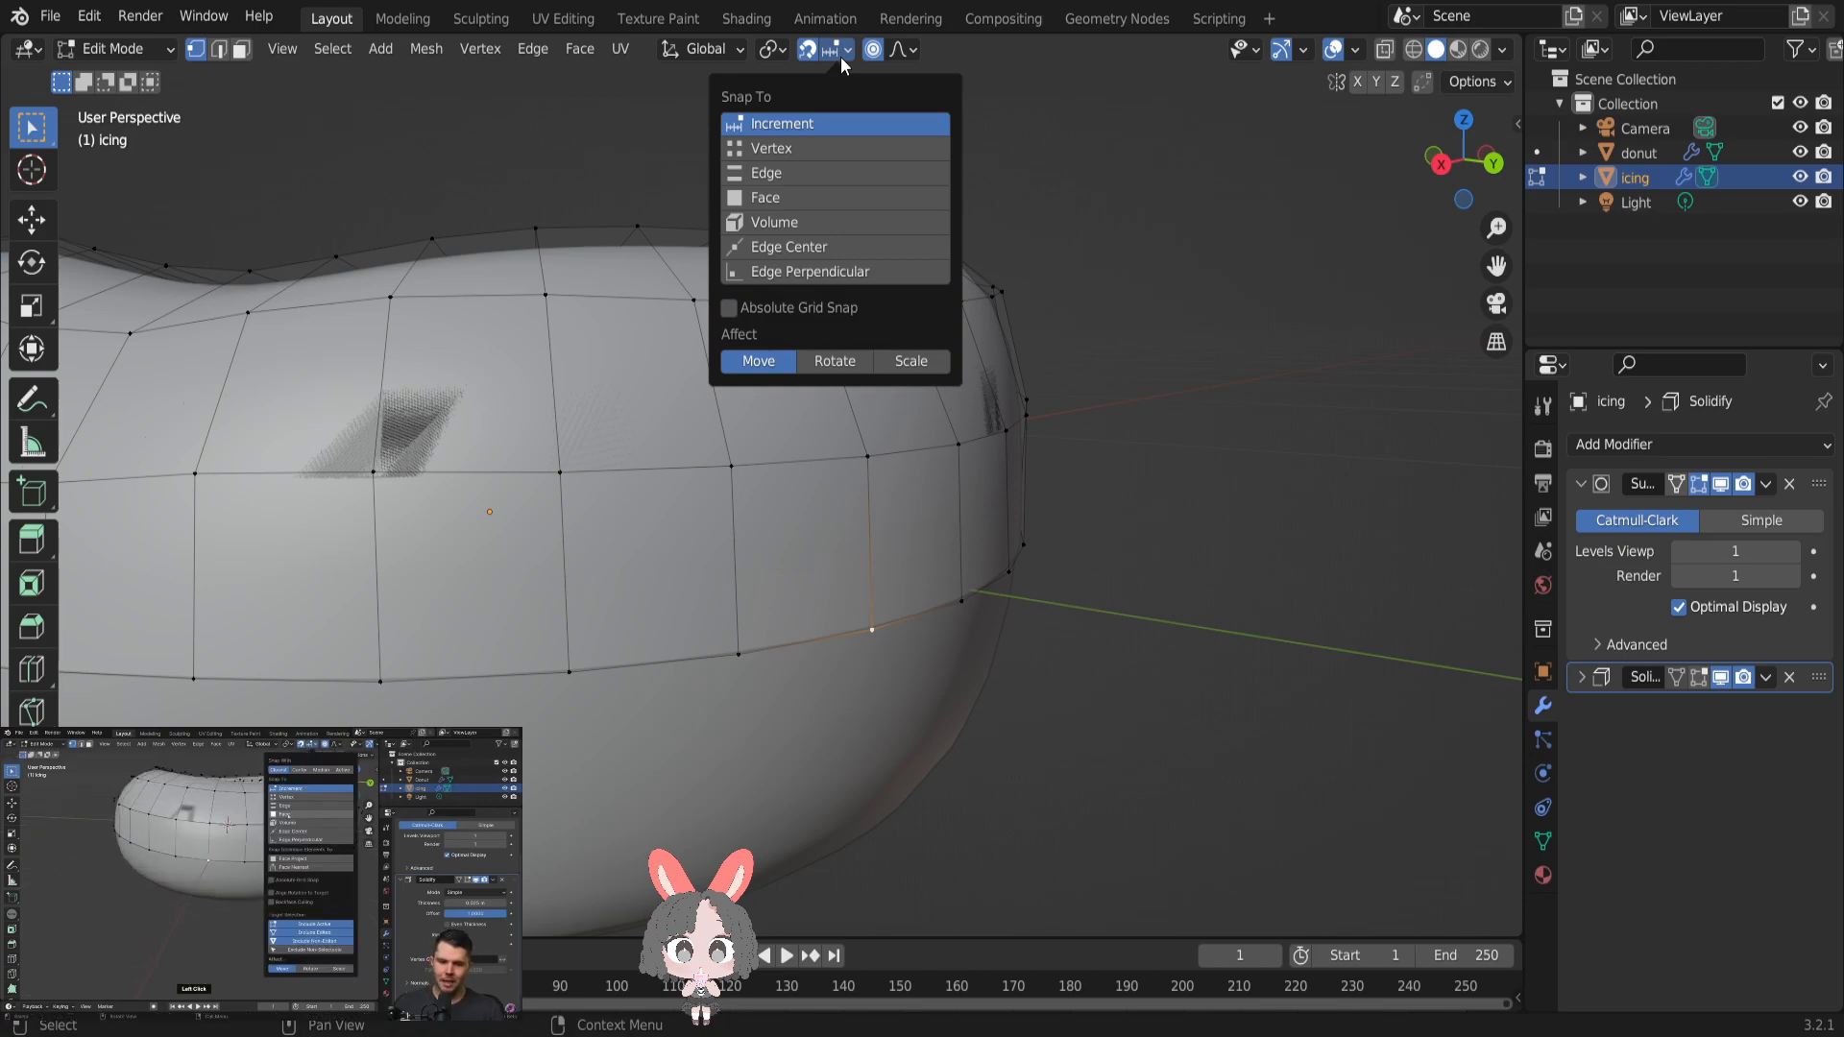
click(769, 188)
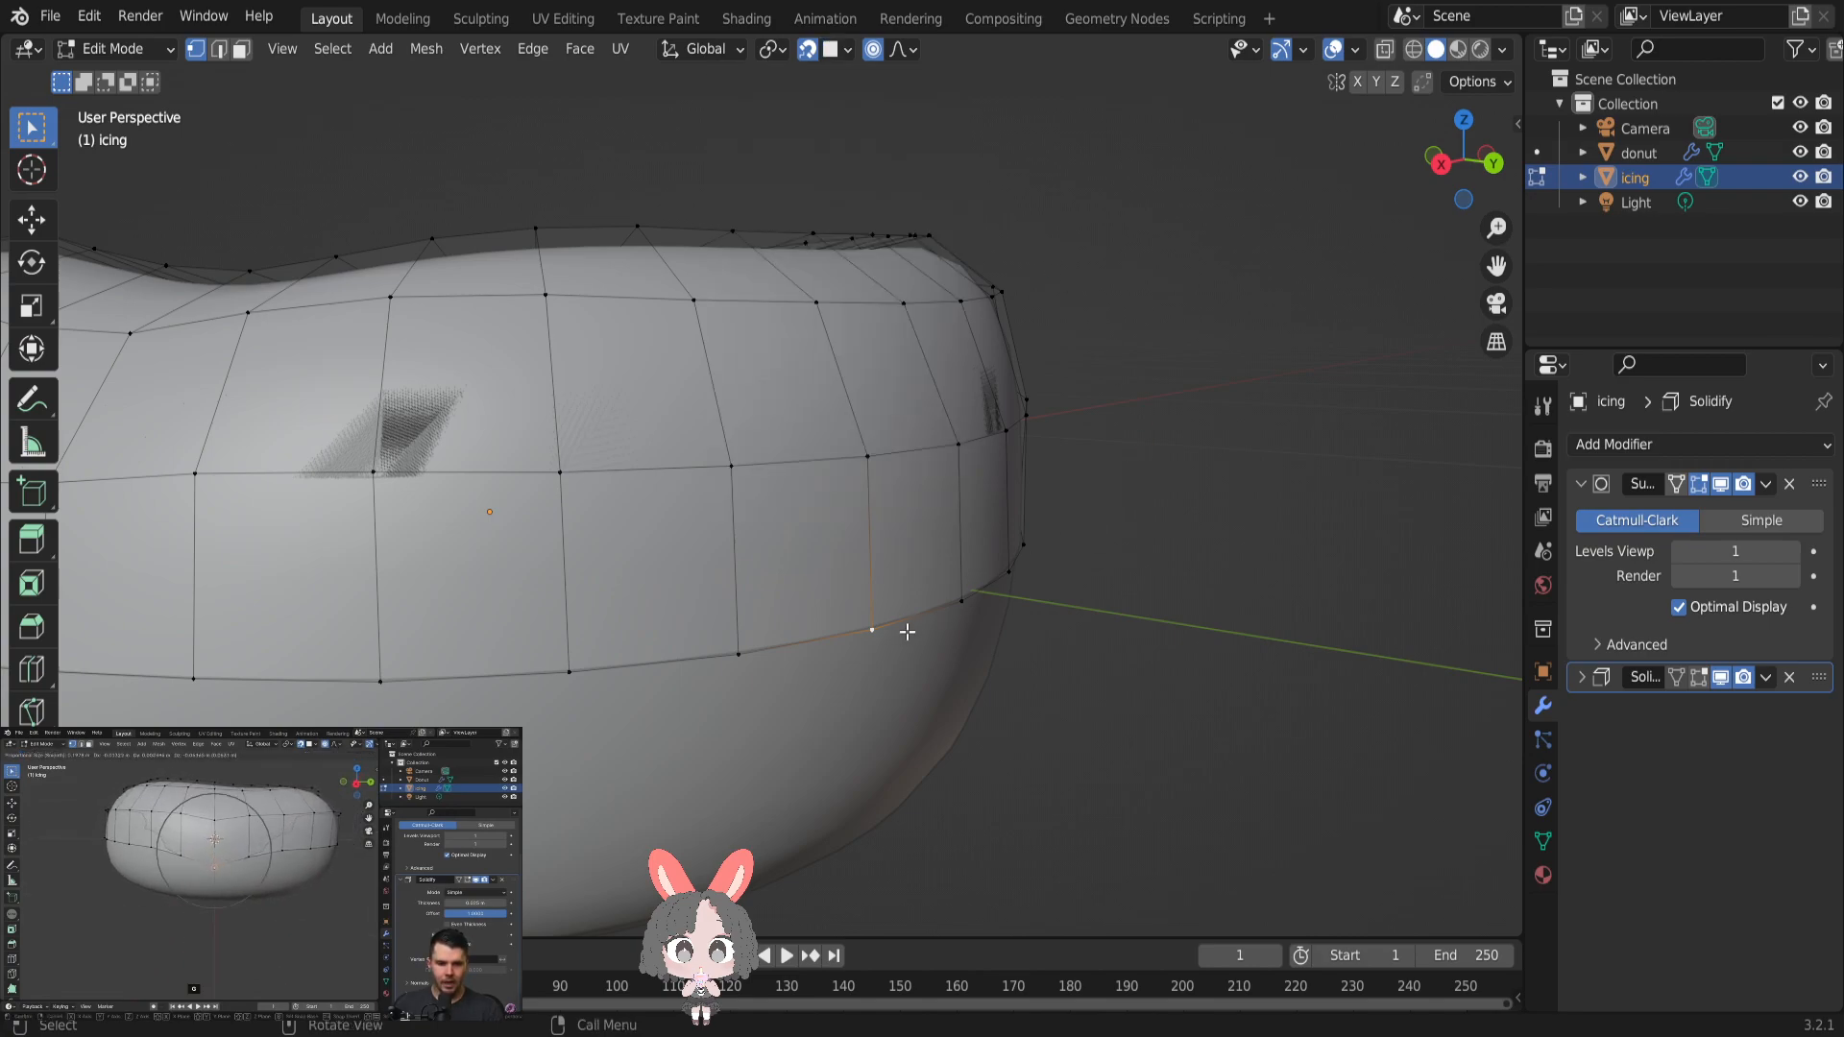
- Try pulling the vertex down about 0.096 m with face snapping, and preview the drip by briefly showing Solidify in Edit Mode
key(g)
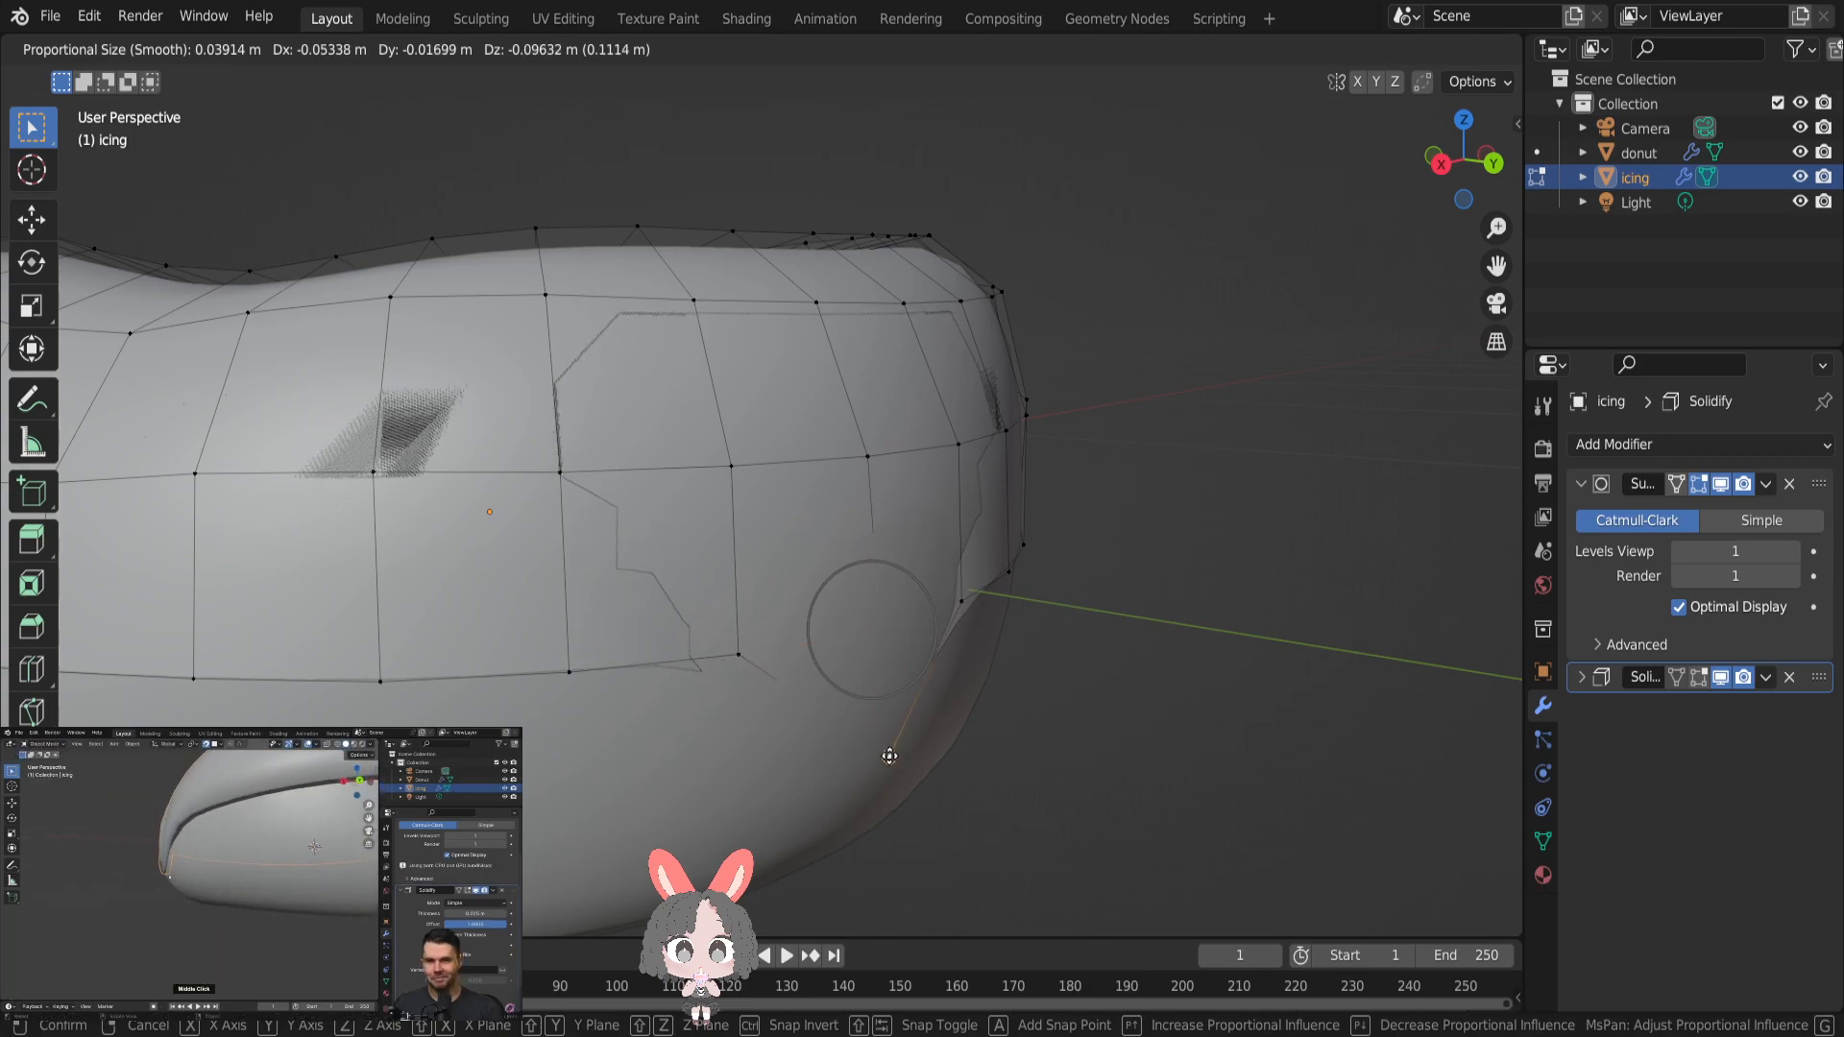
click(889, 755)
middle_drag(925, 700, 965, 669)
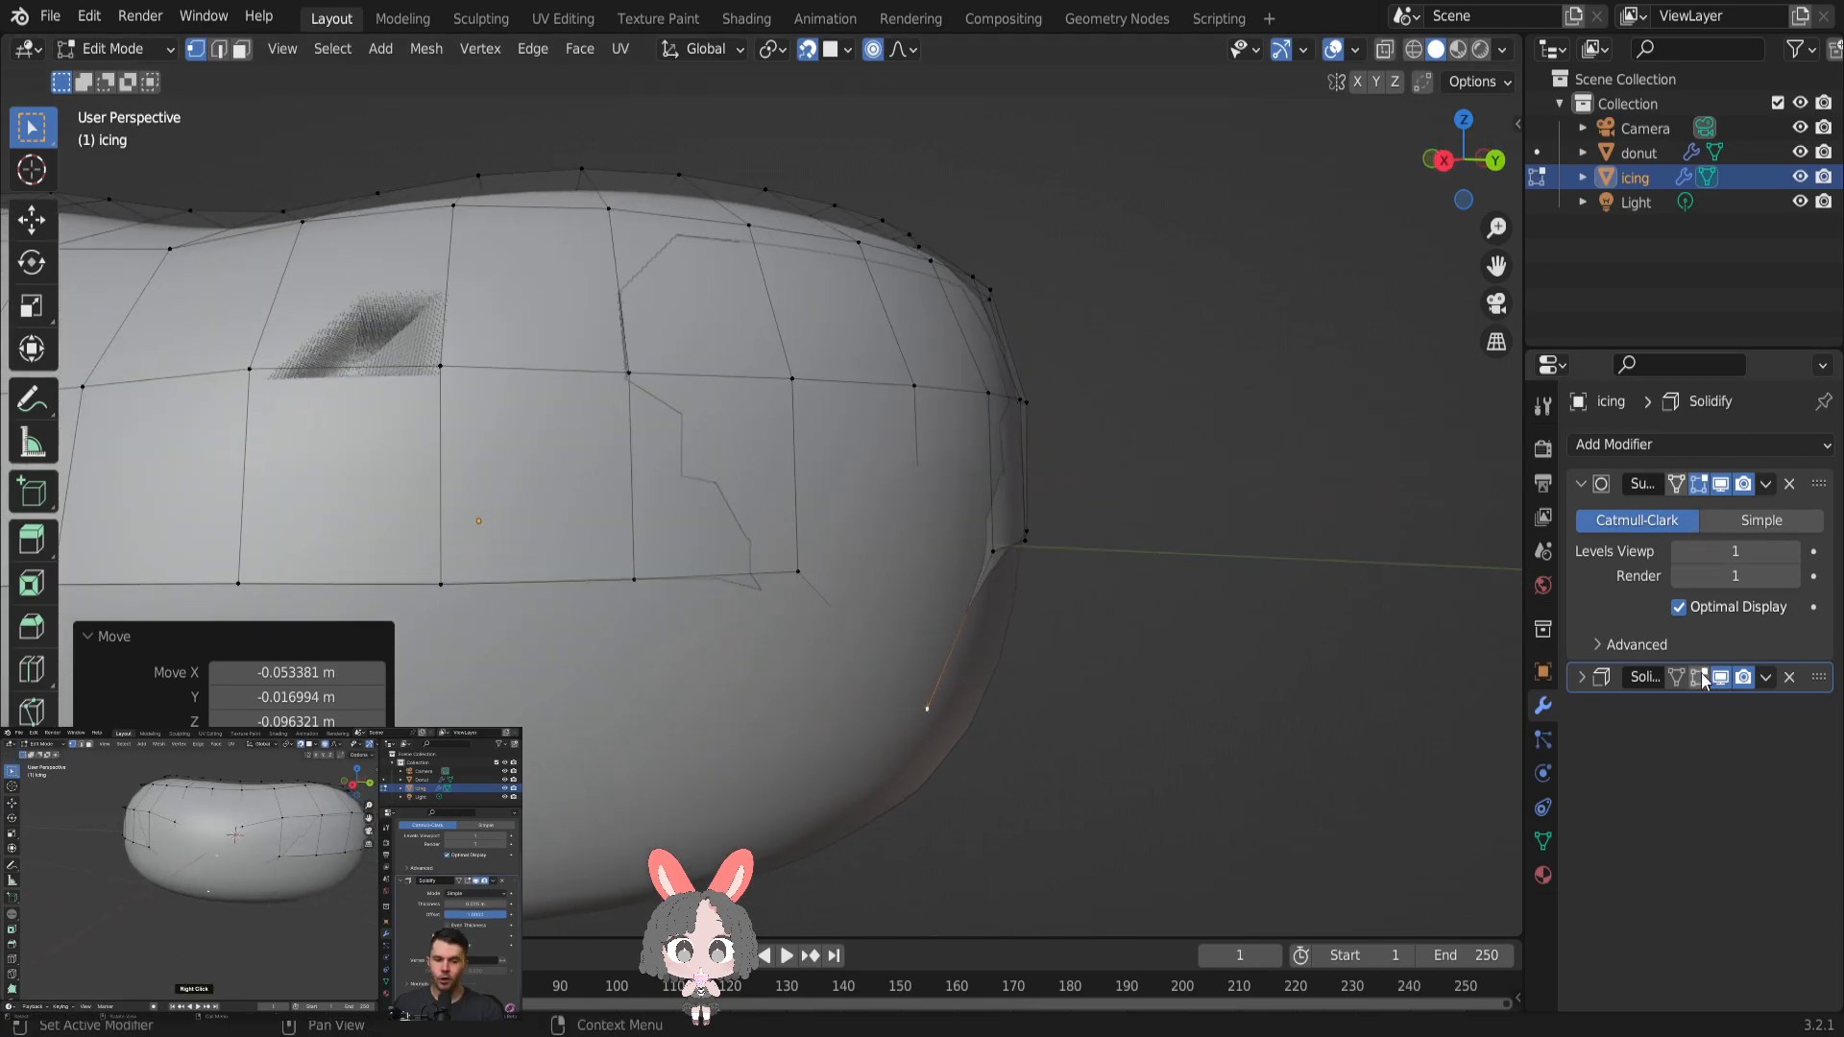
click(1701, 677)
middle_drag(1103, 583, 1045, 584)
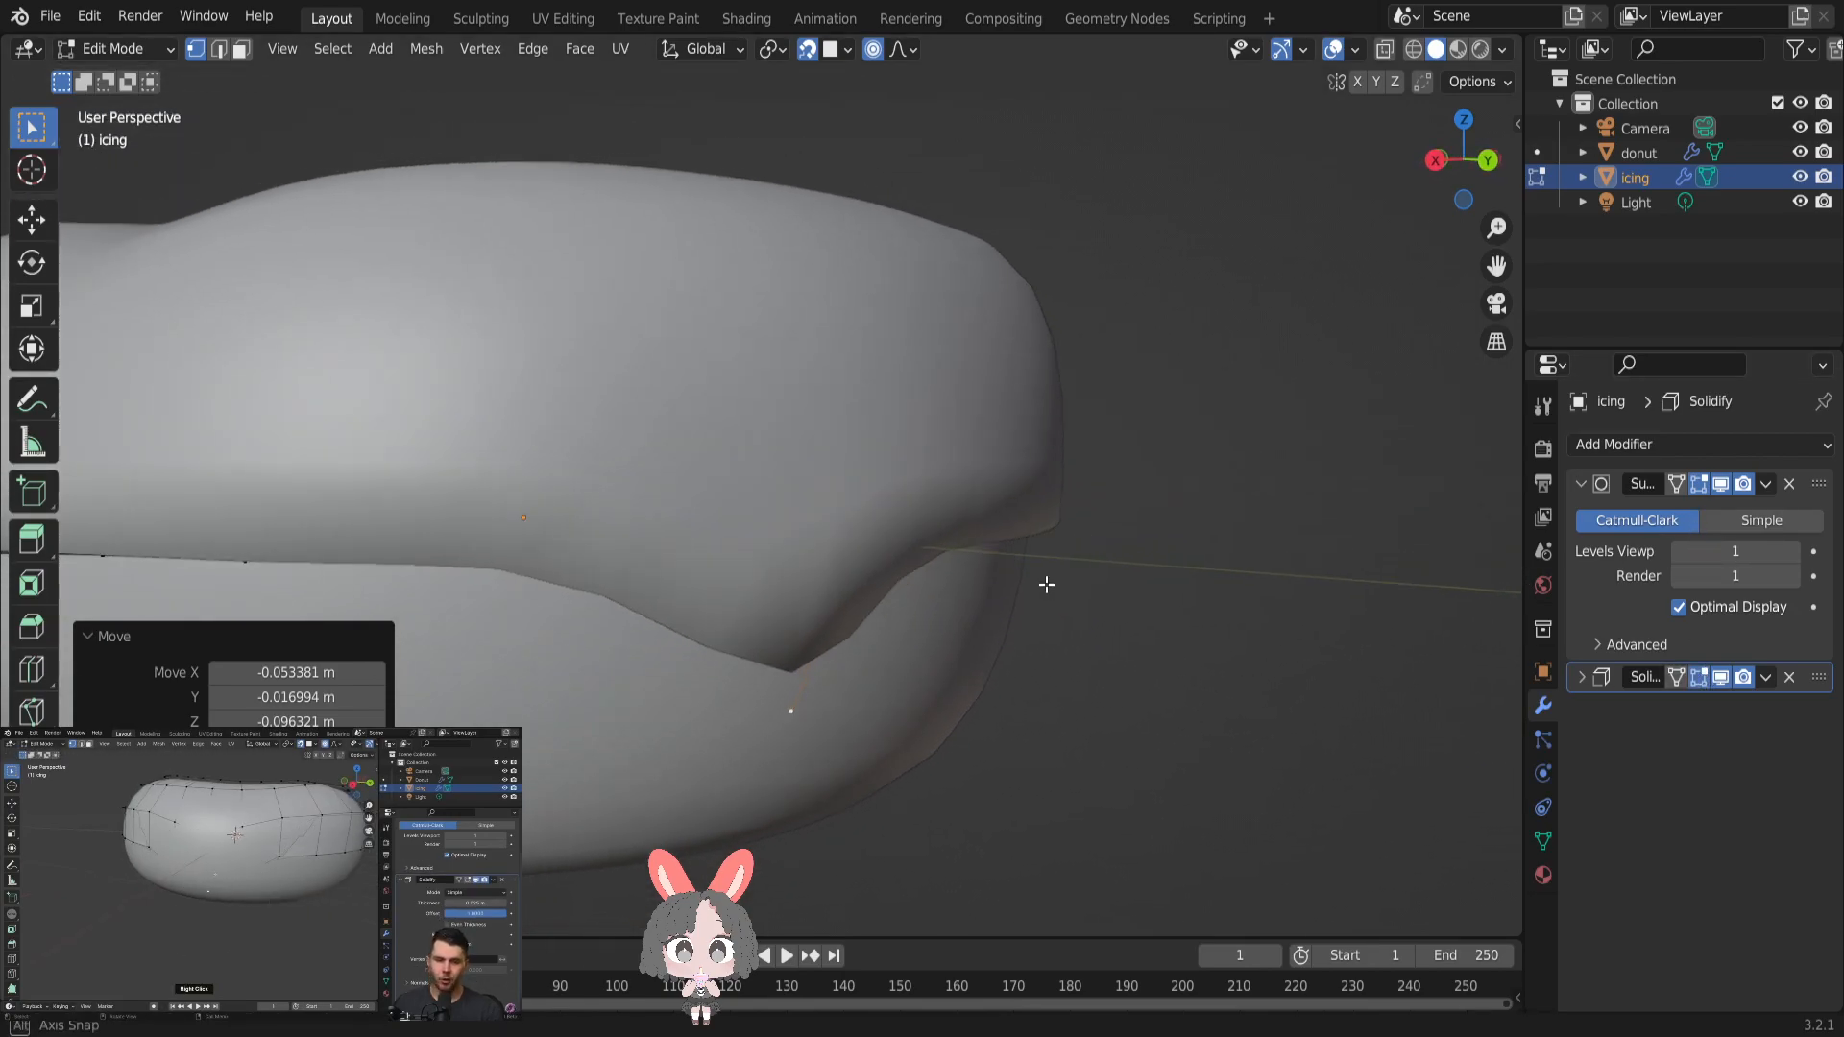
click(1707, 682)
mouse_move(1210, 609)
middle_down()
mouse_move(1165, 580)
mouse_move(1198, 605)
mouse_move(1178, 609)
middle_up()
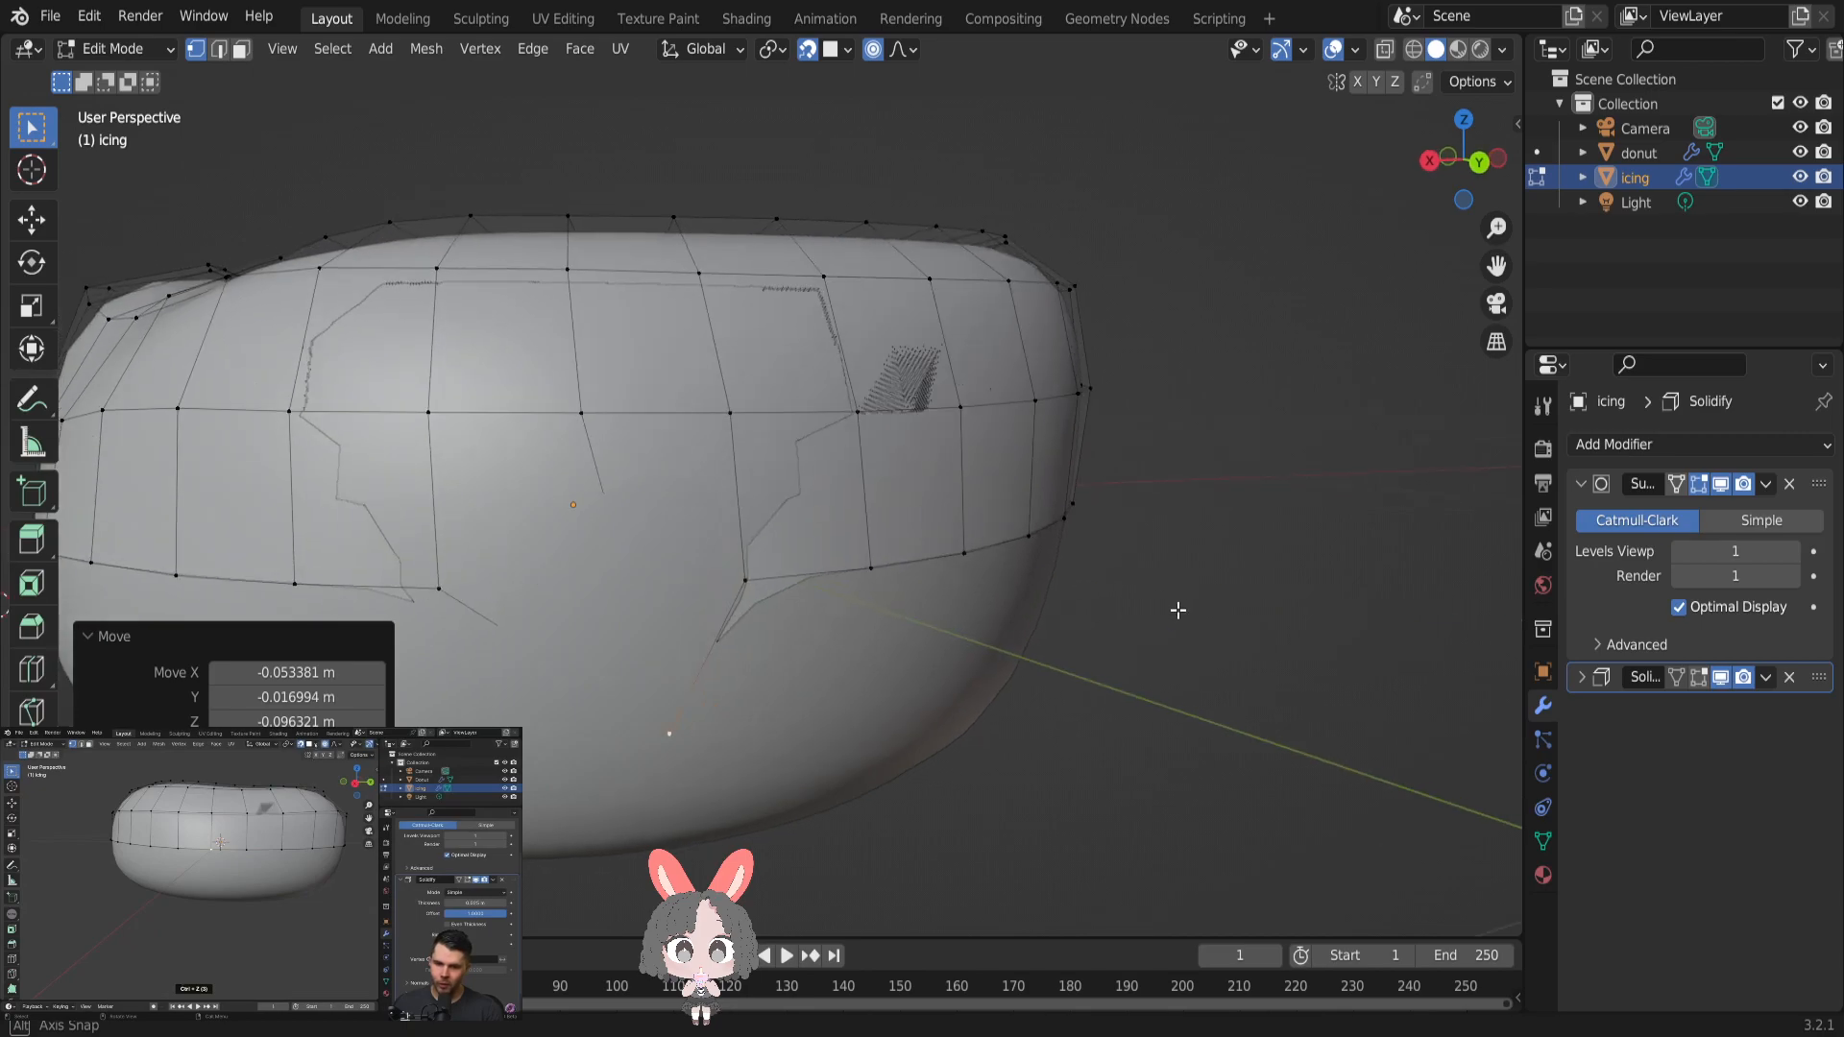
- Undo the snapped drip move and look through the snapping options
click(85, 14)
click(118, 50)
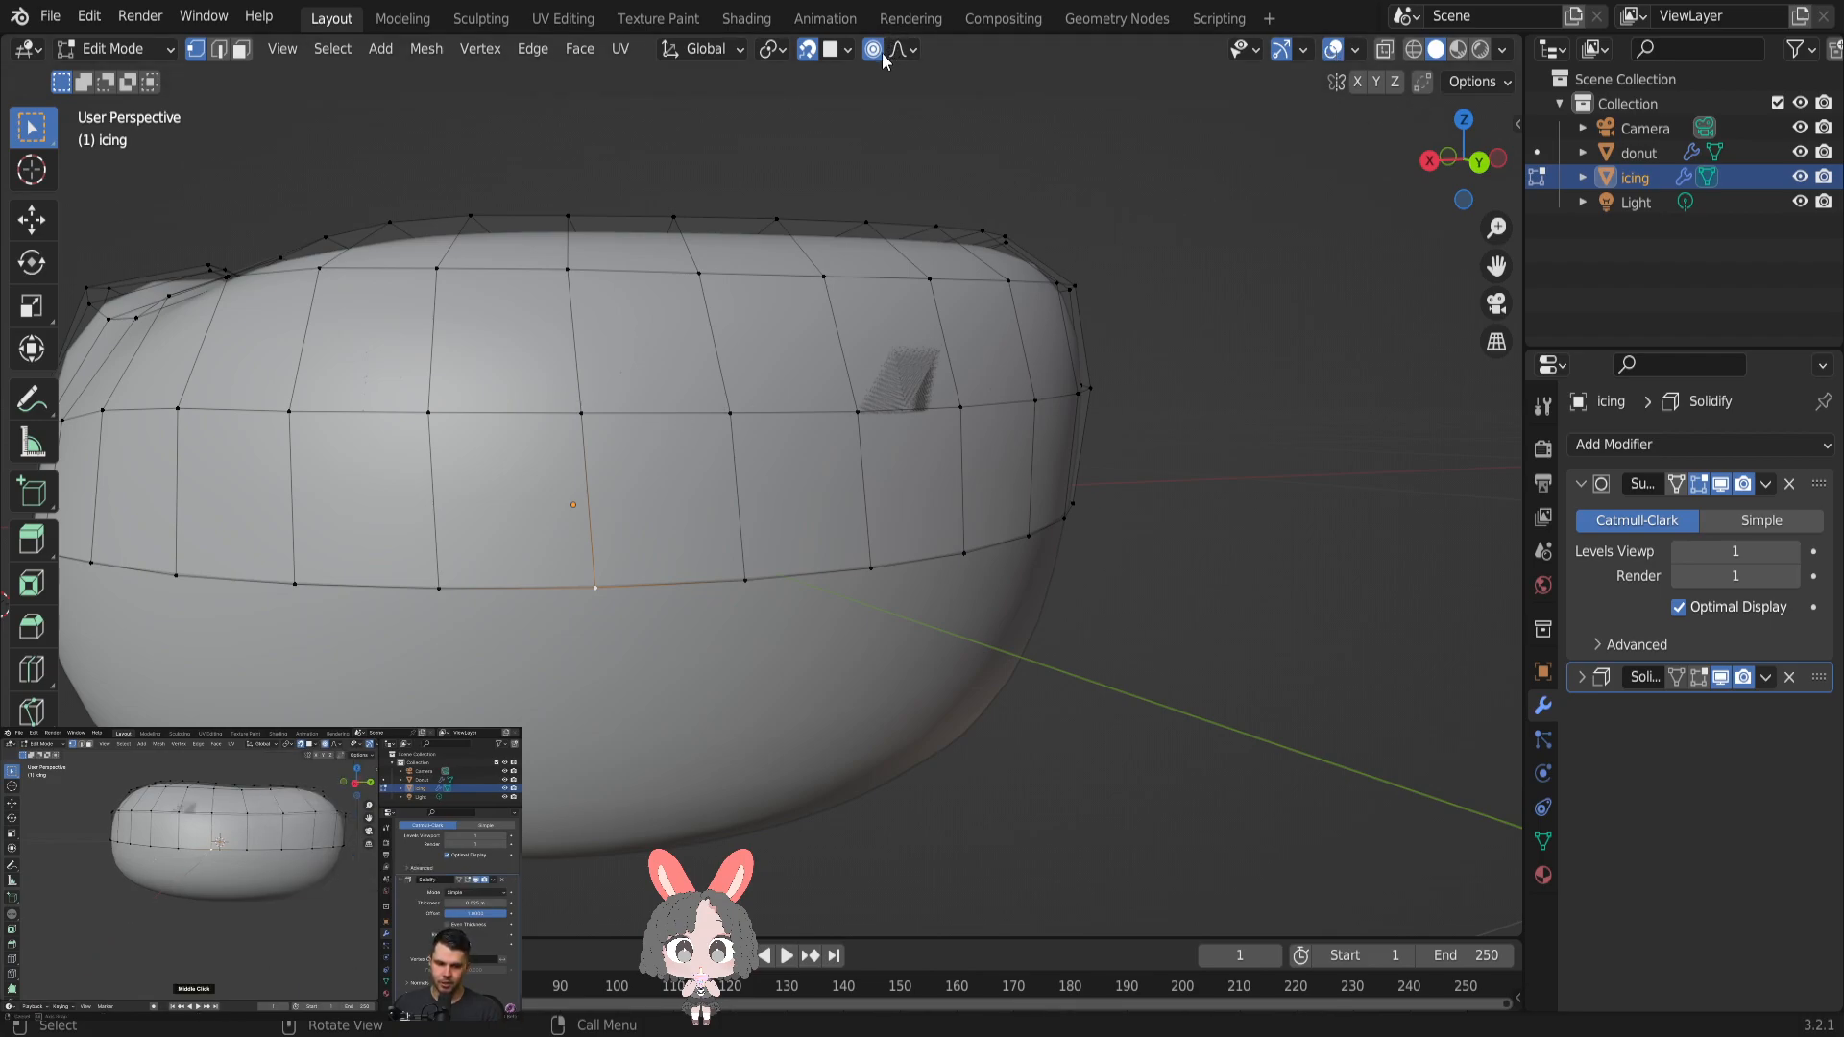
click(846, 50)
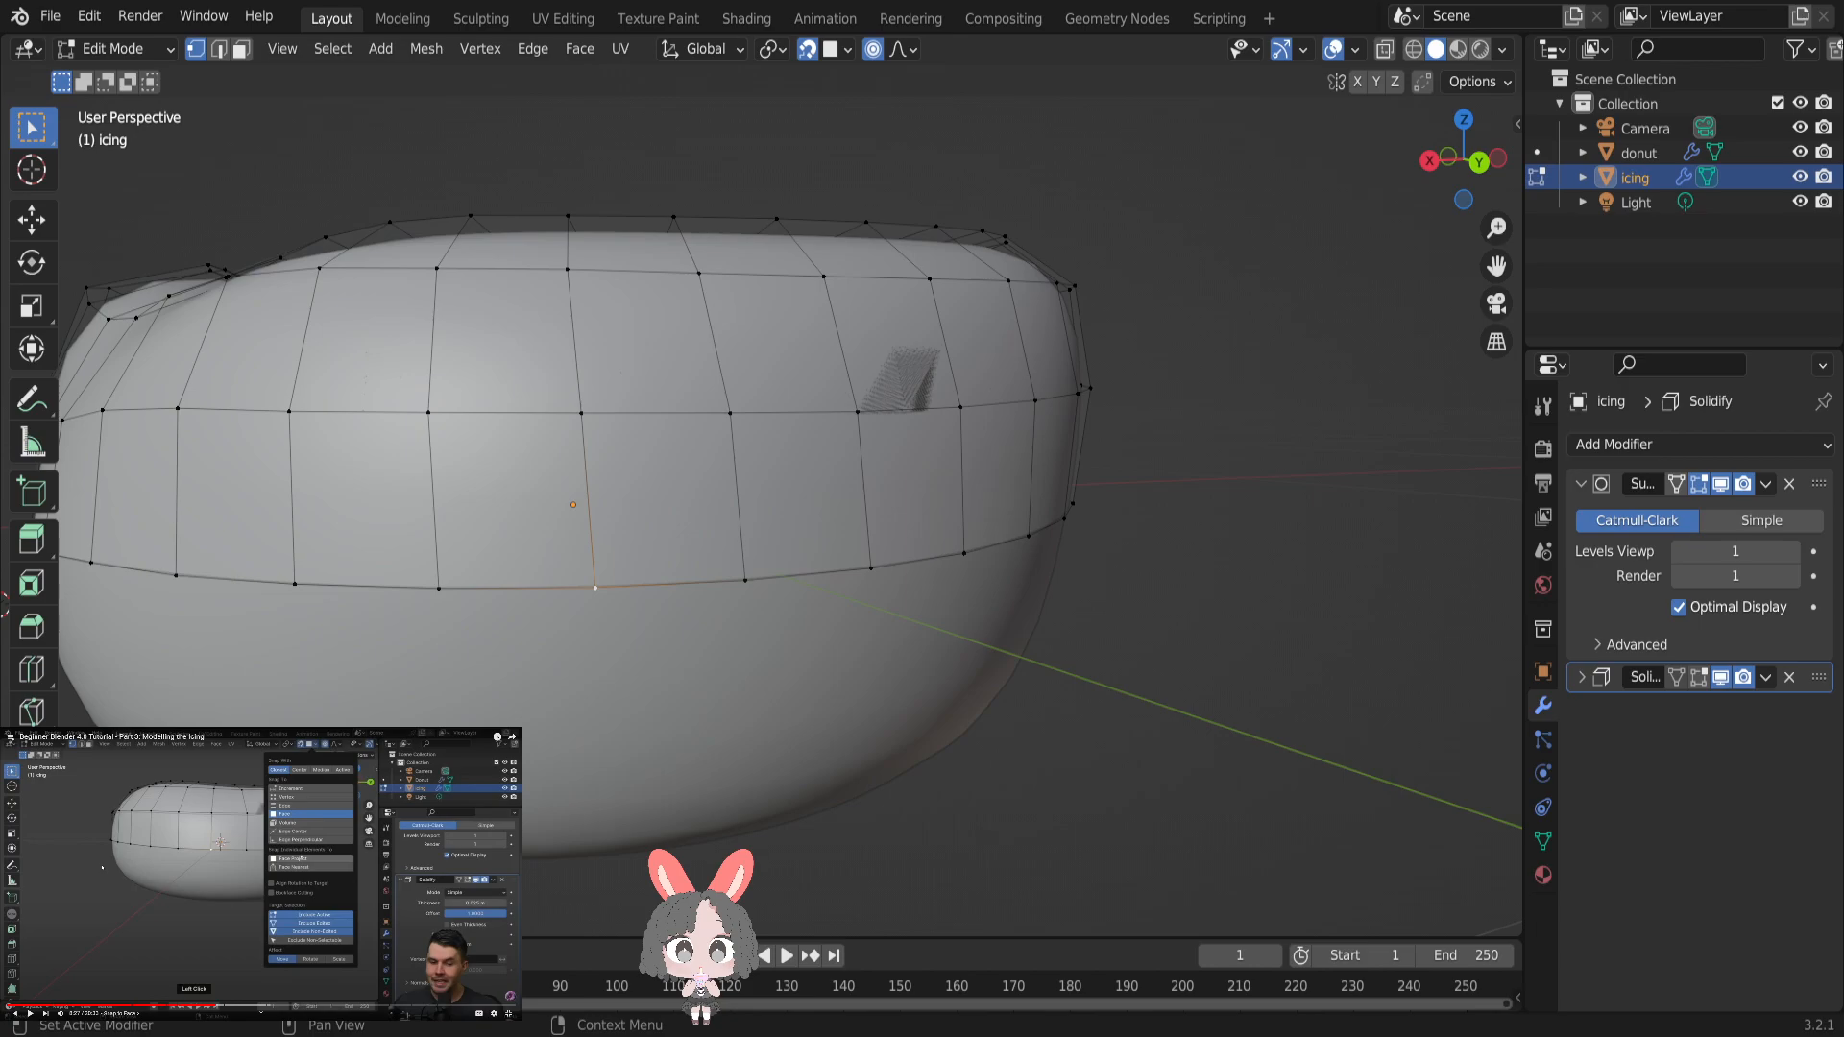
click(849, 50)
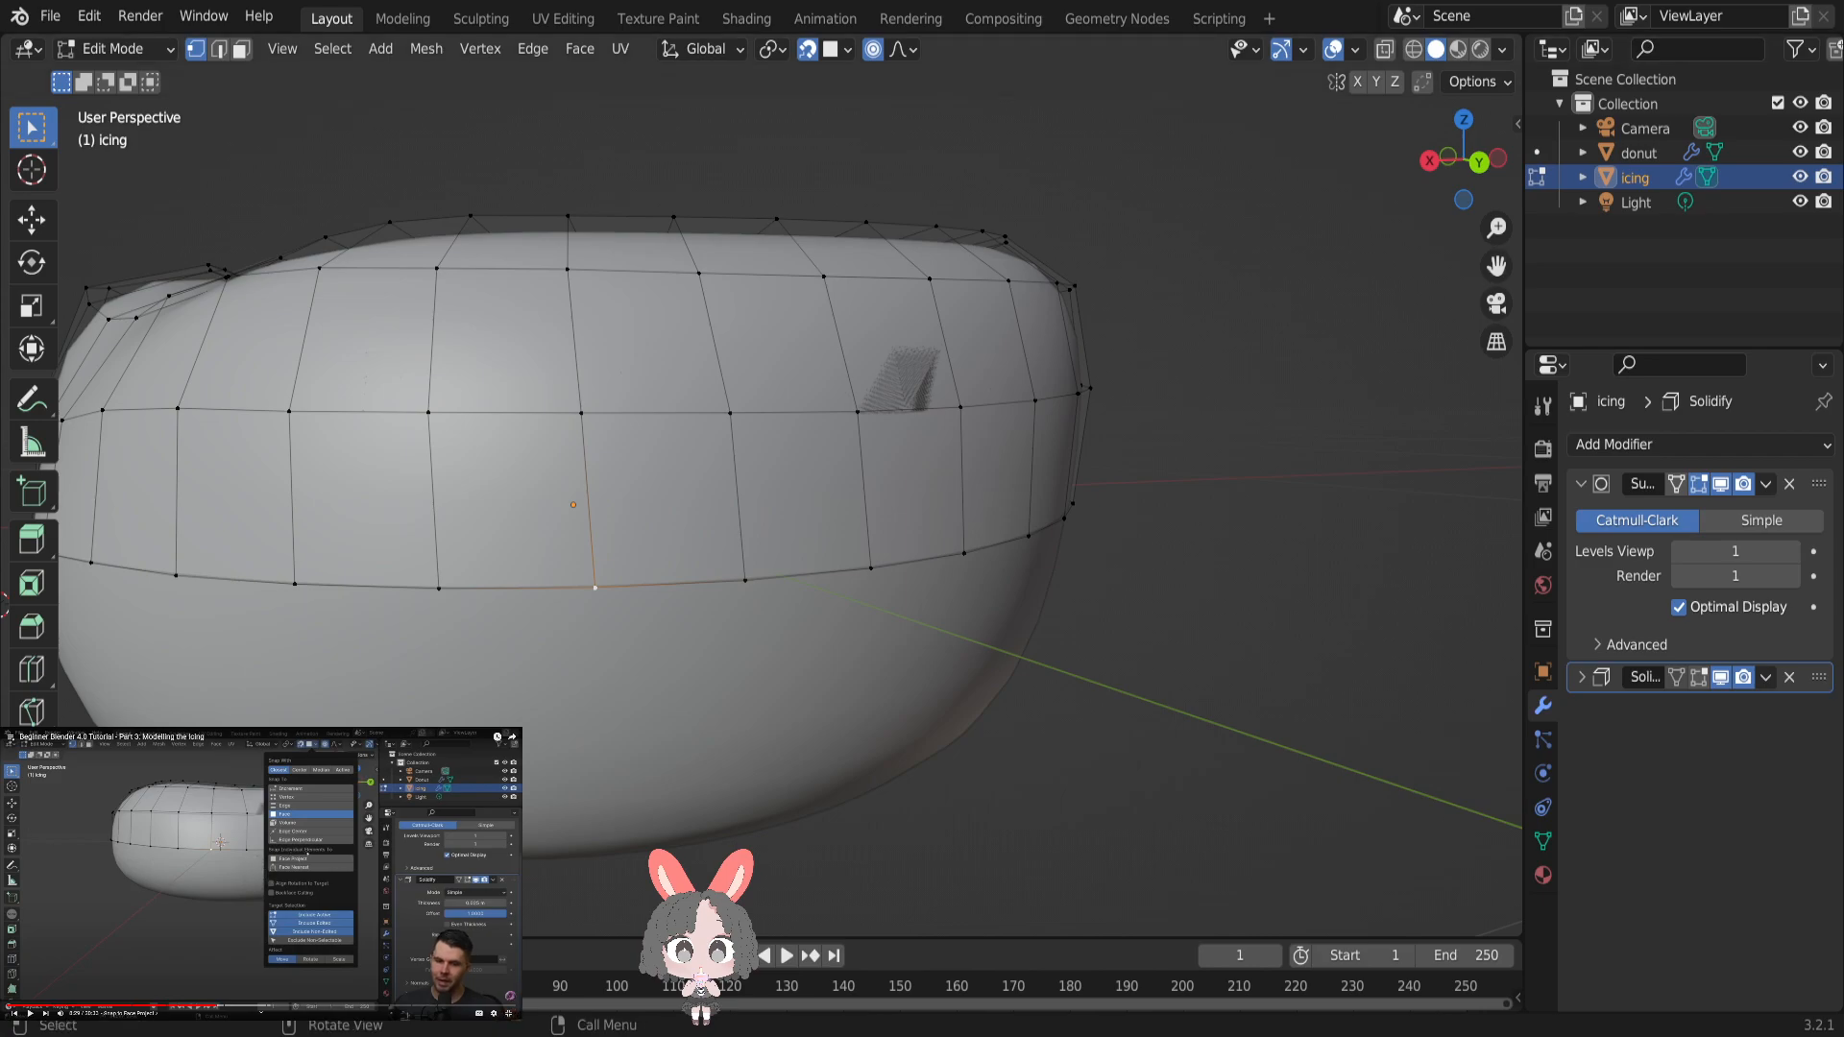
click(847, 49)
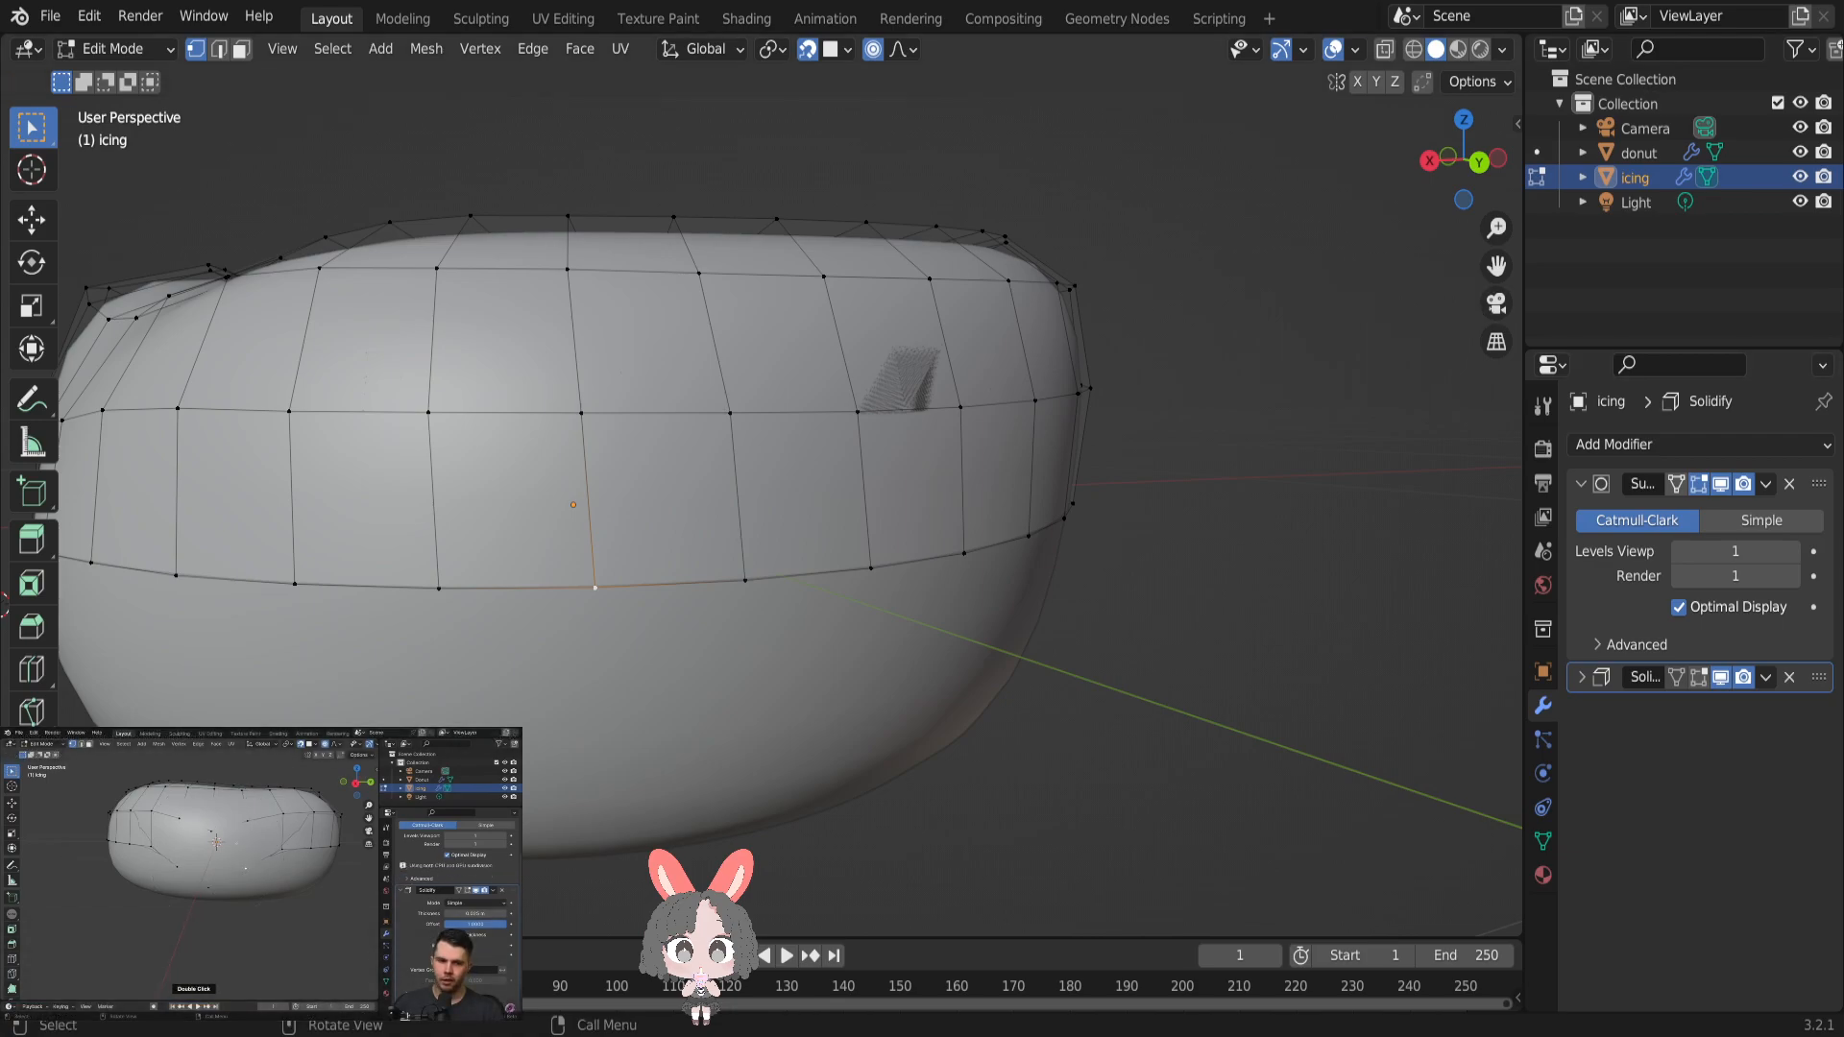
- Reselect the lower-edge vertex and pull it down about 0.1 m onto the donut's surface using face snapping
click(636, 652)
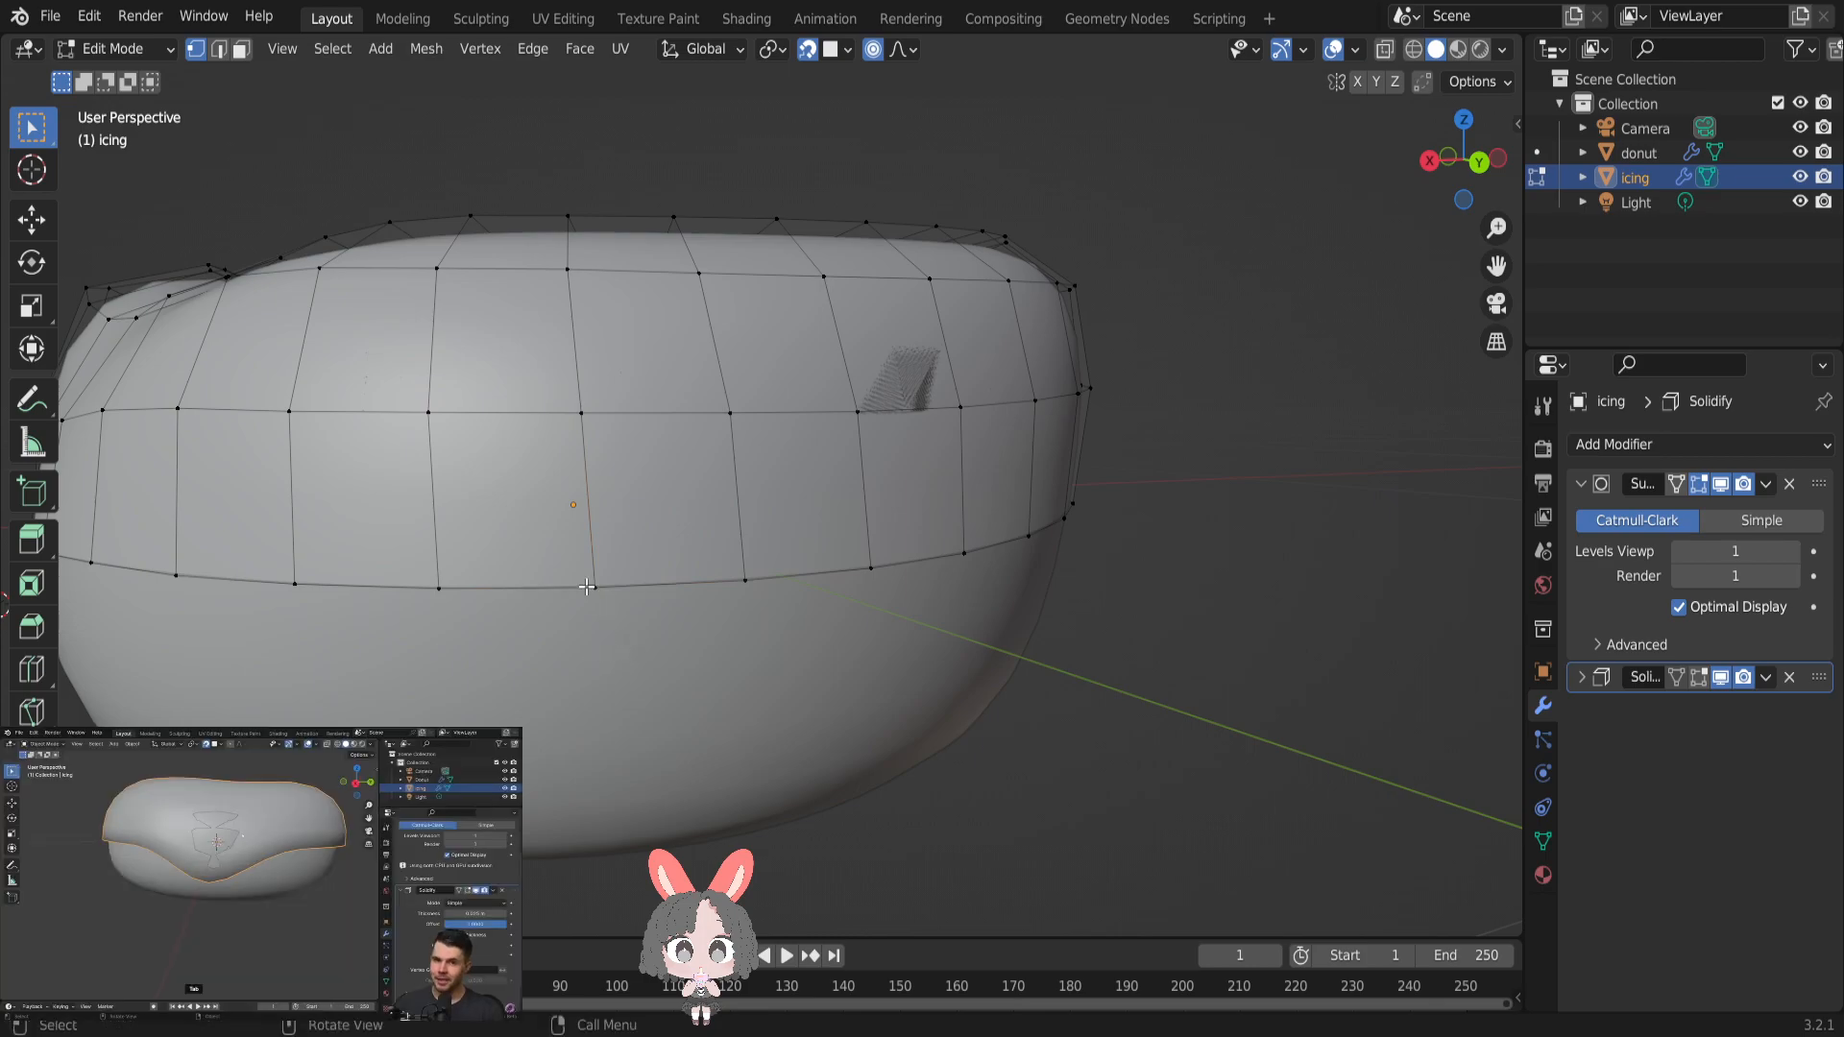
key(g)
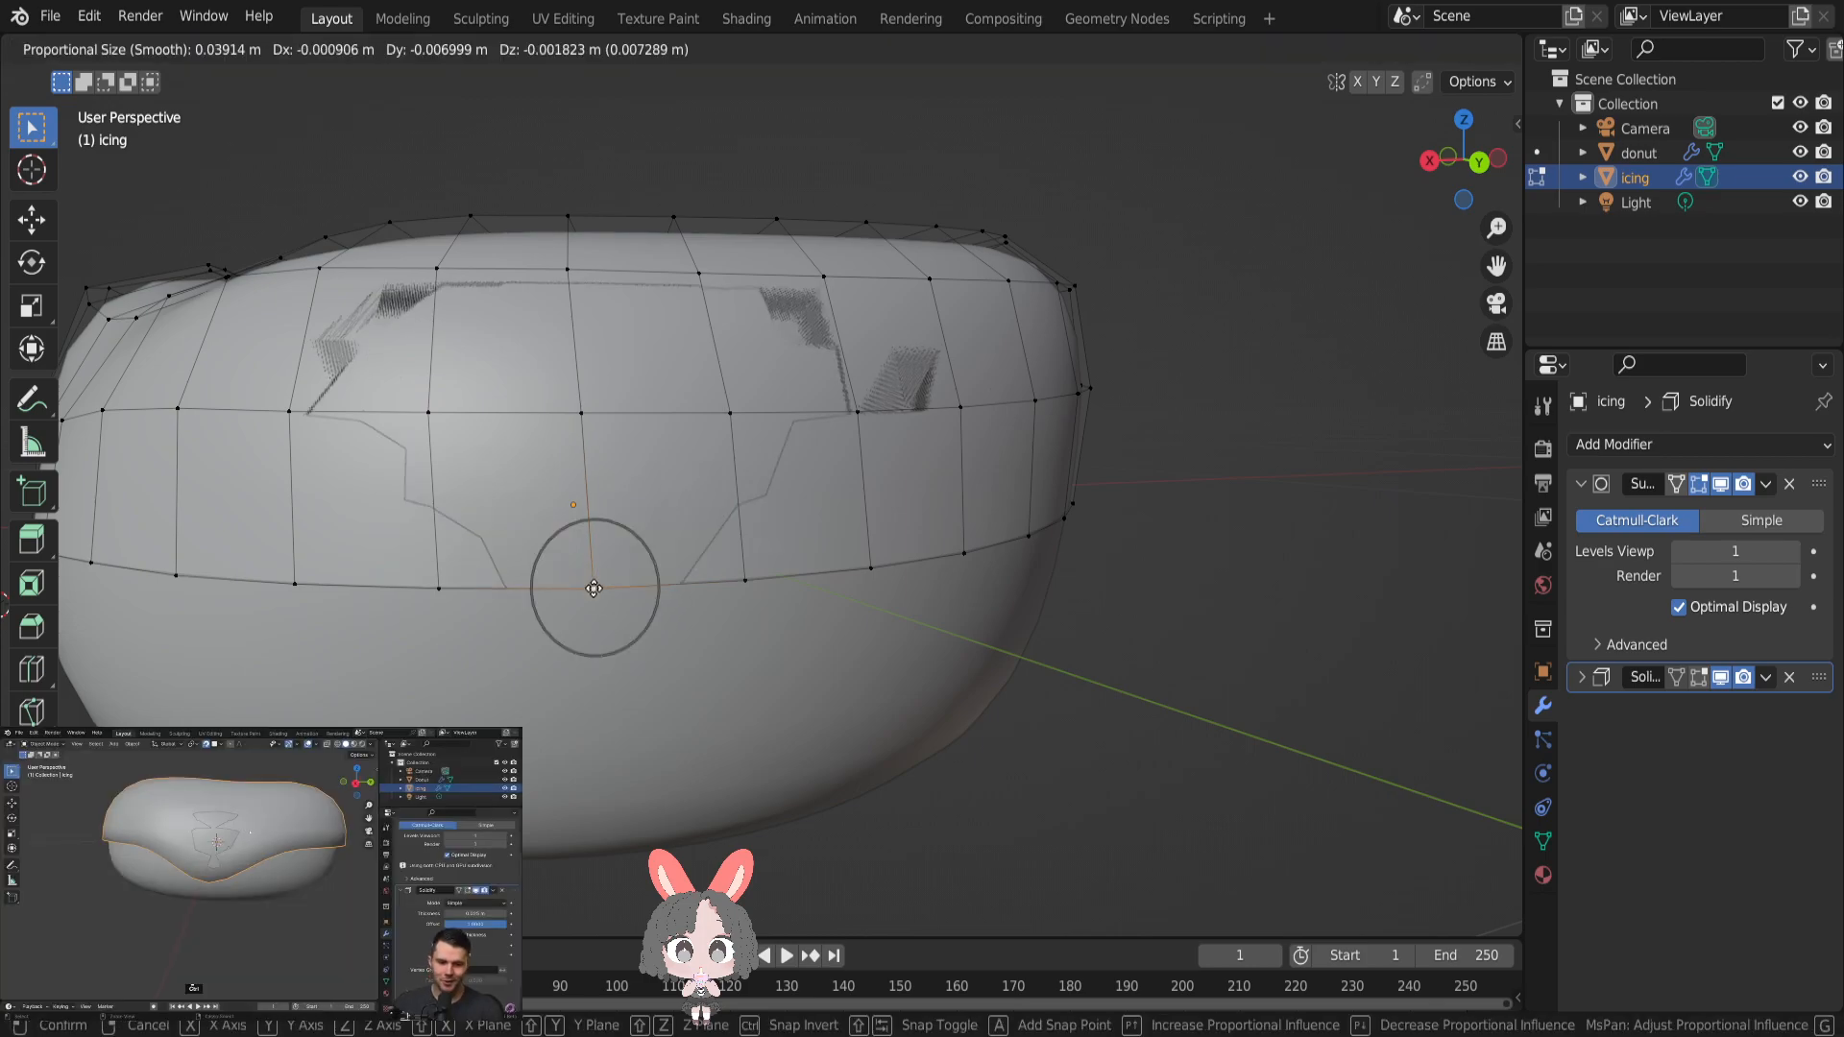
click(588, 744)
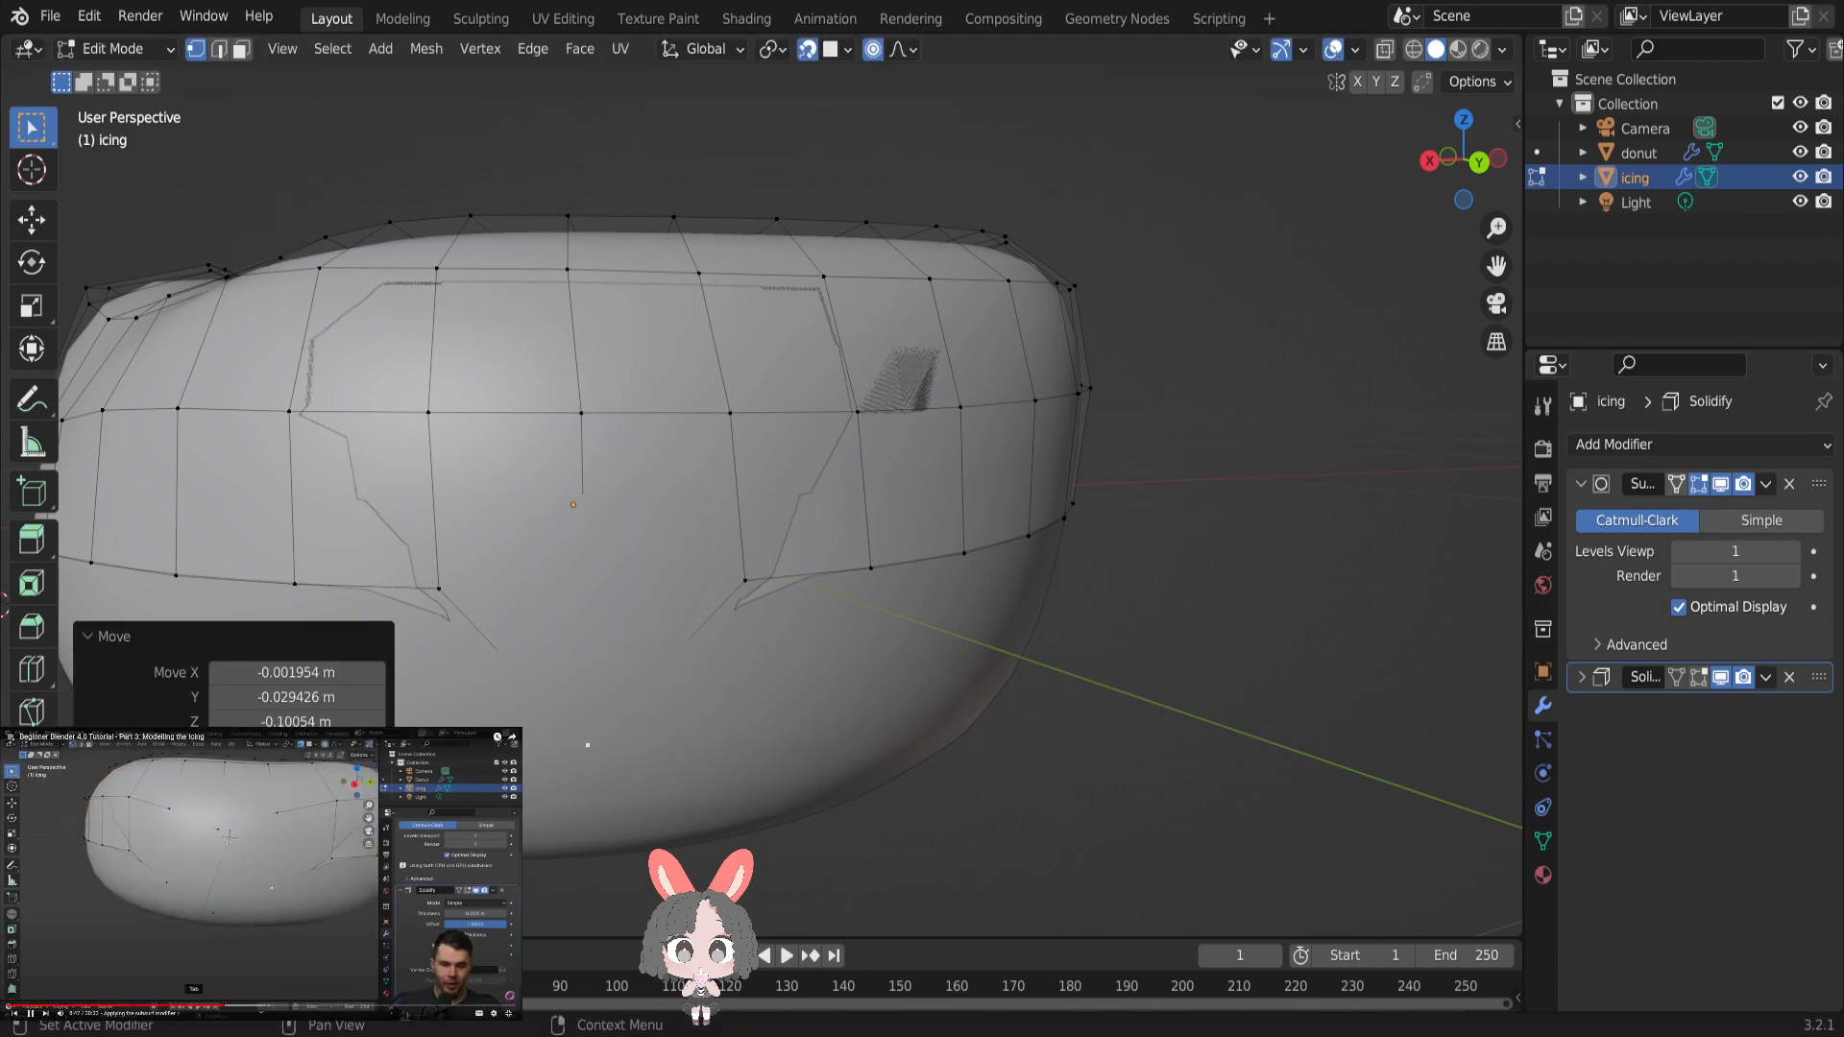
- Temporarily show Solidify in Edit Mode to examine the thickened drip from the side
click(1699, 677)
middle_drag(1244, 585, 1338, 605)
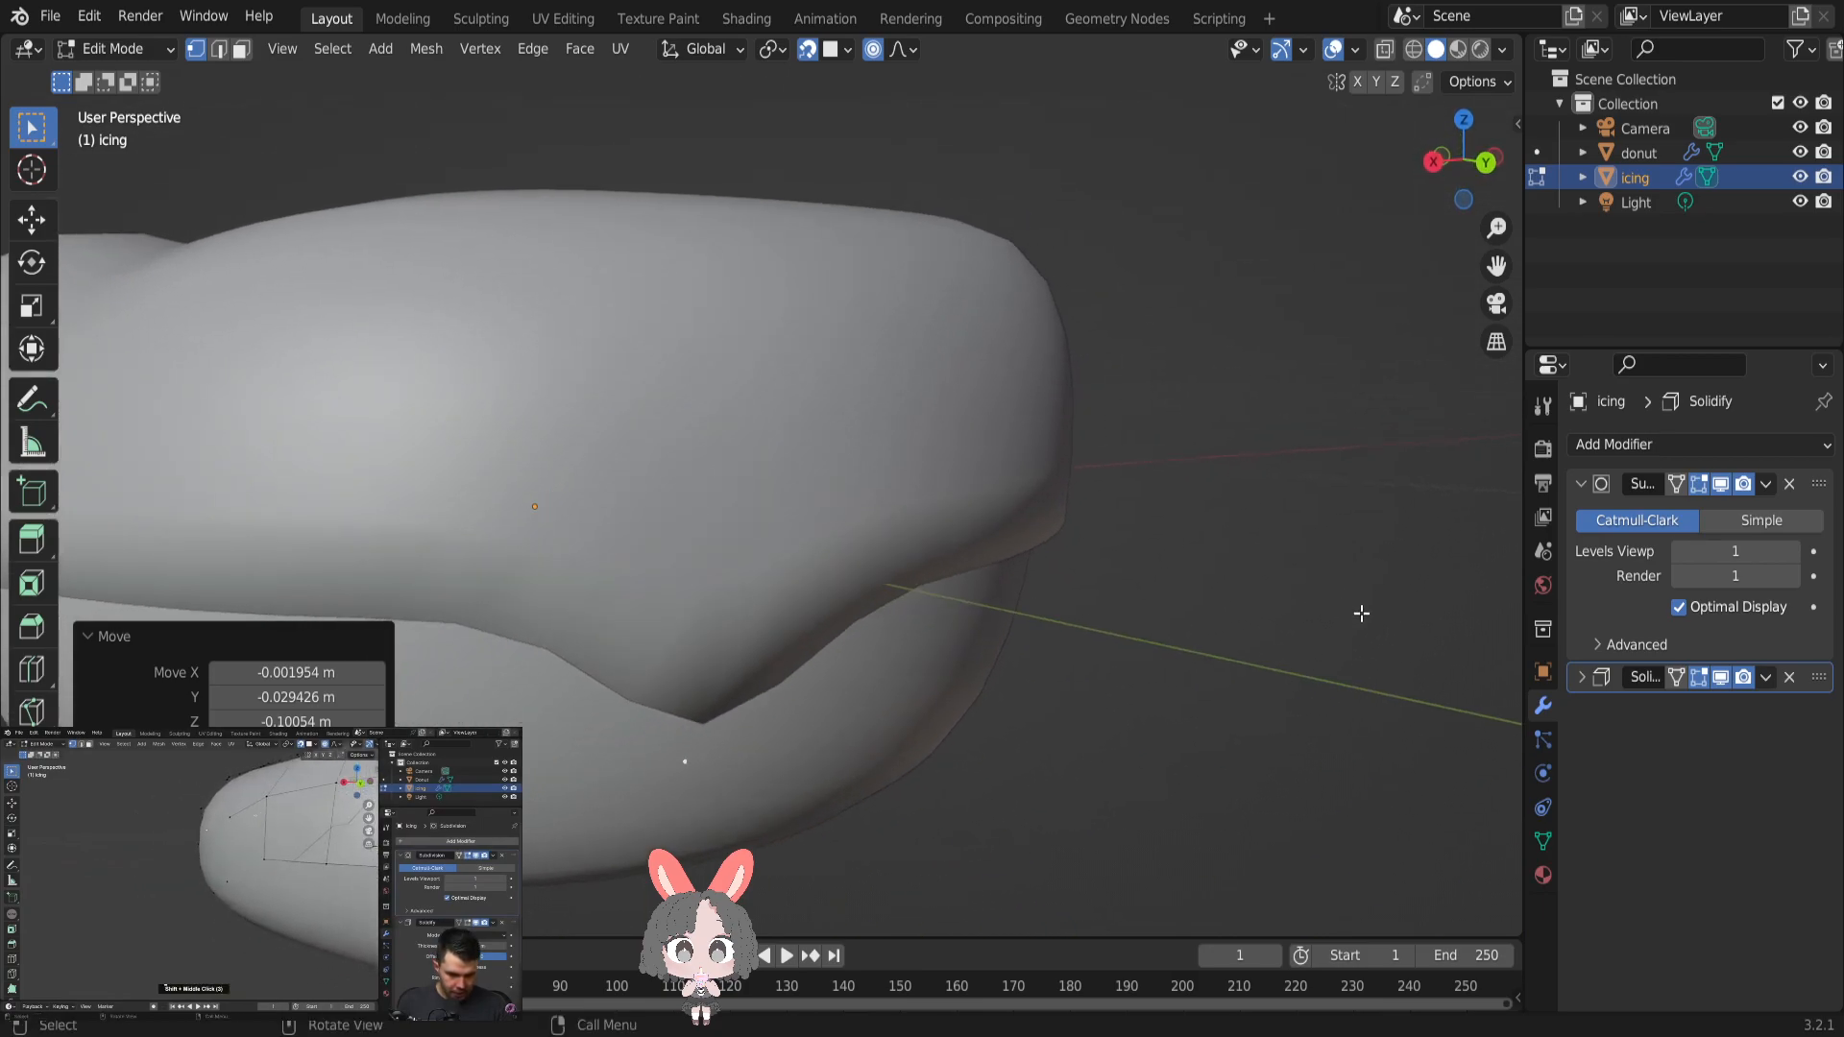
middle_drag(1357, 669, 1494, 661)
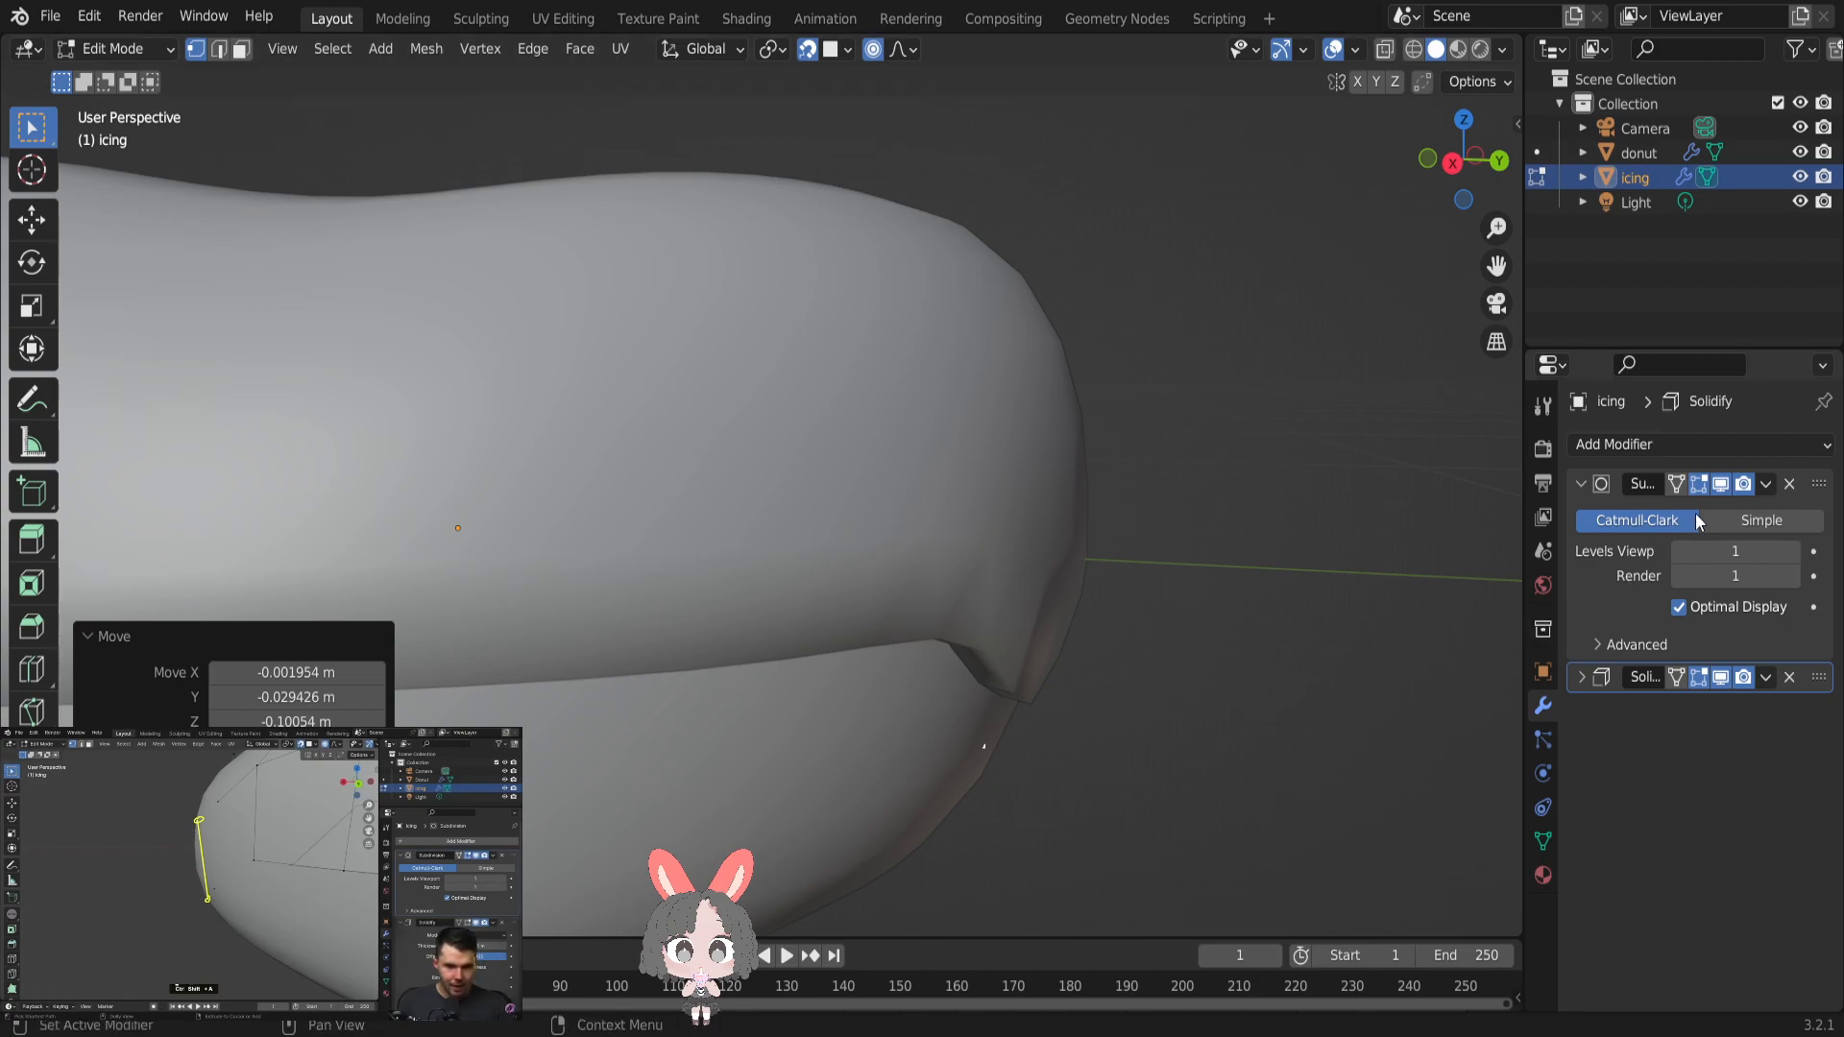
click(1699, 677)
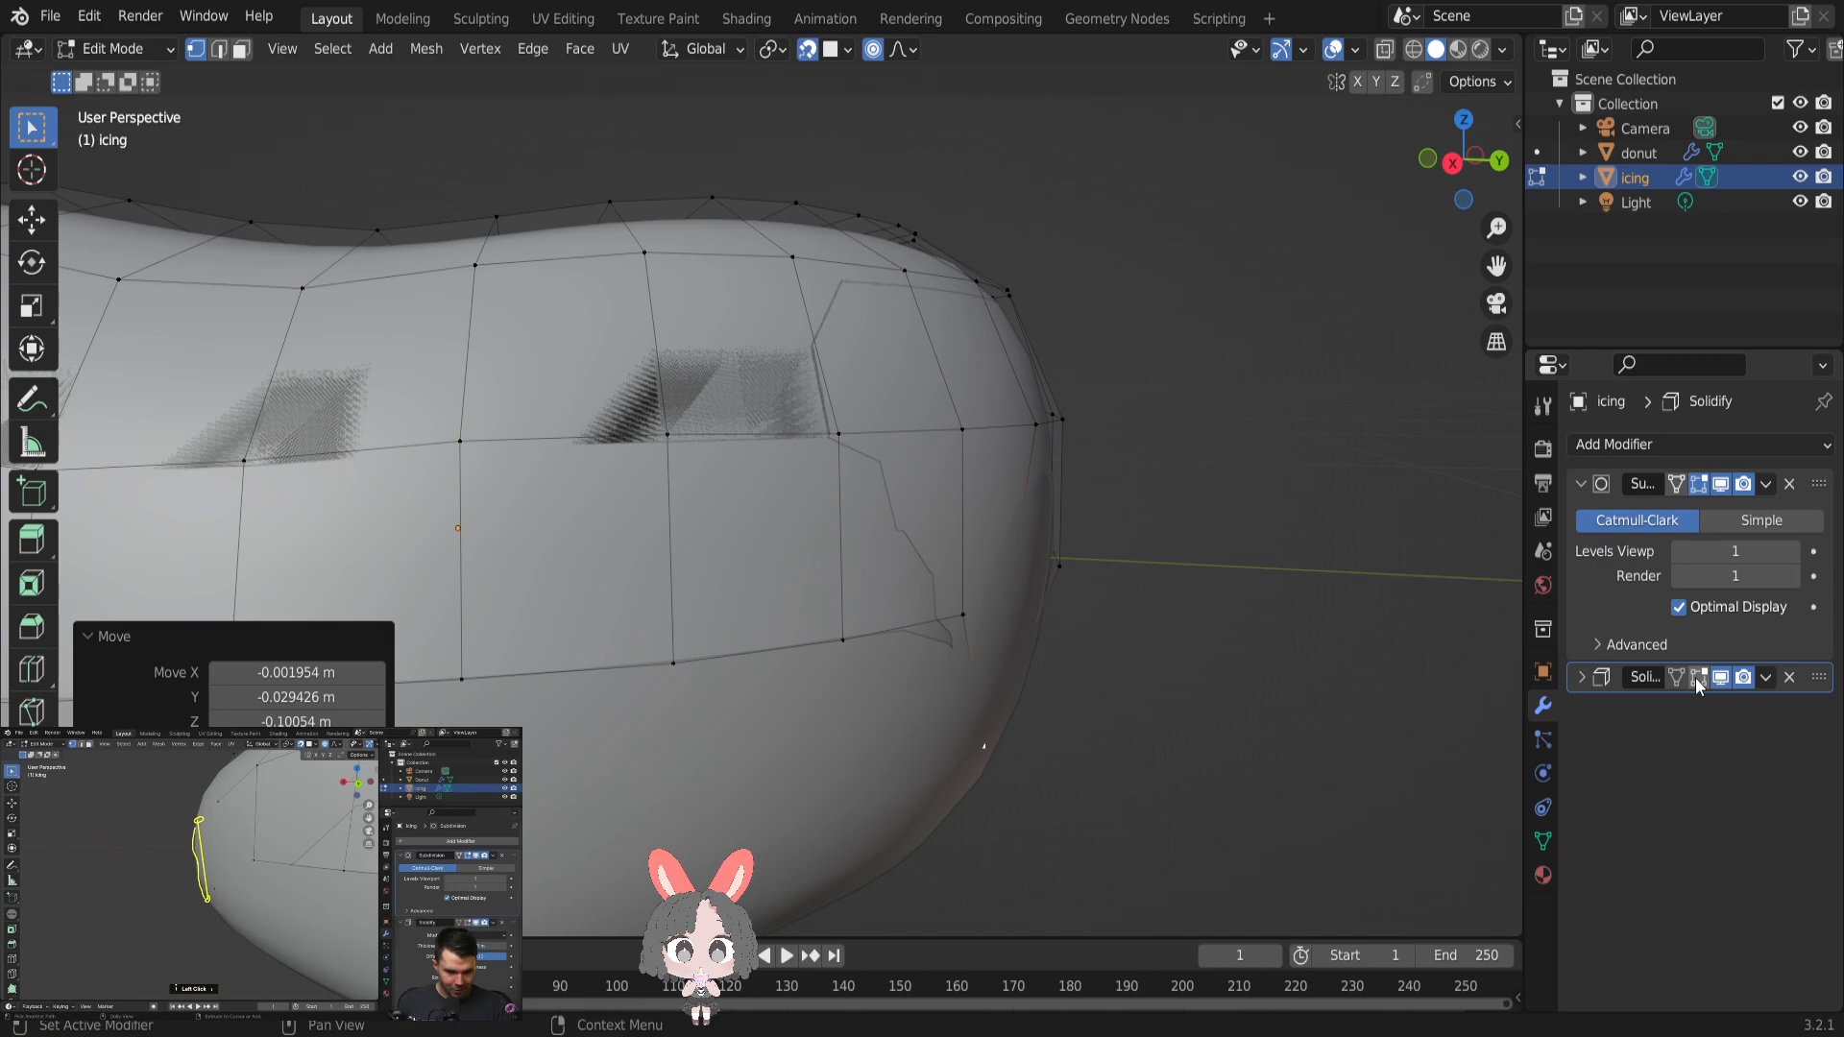
- Undo the face-snapped drip pull on the icing's lower-edge vertex
middle_drag(1214, 634, 1111, 625)
click(695, 588)
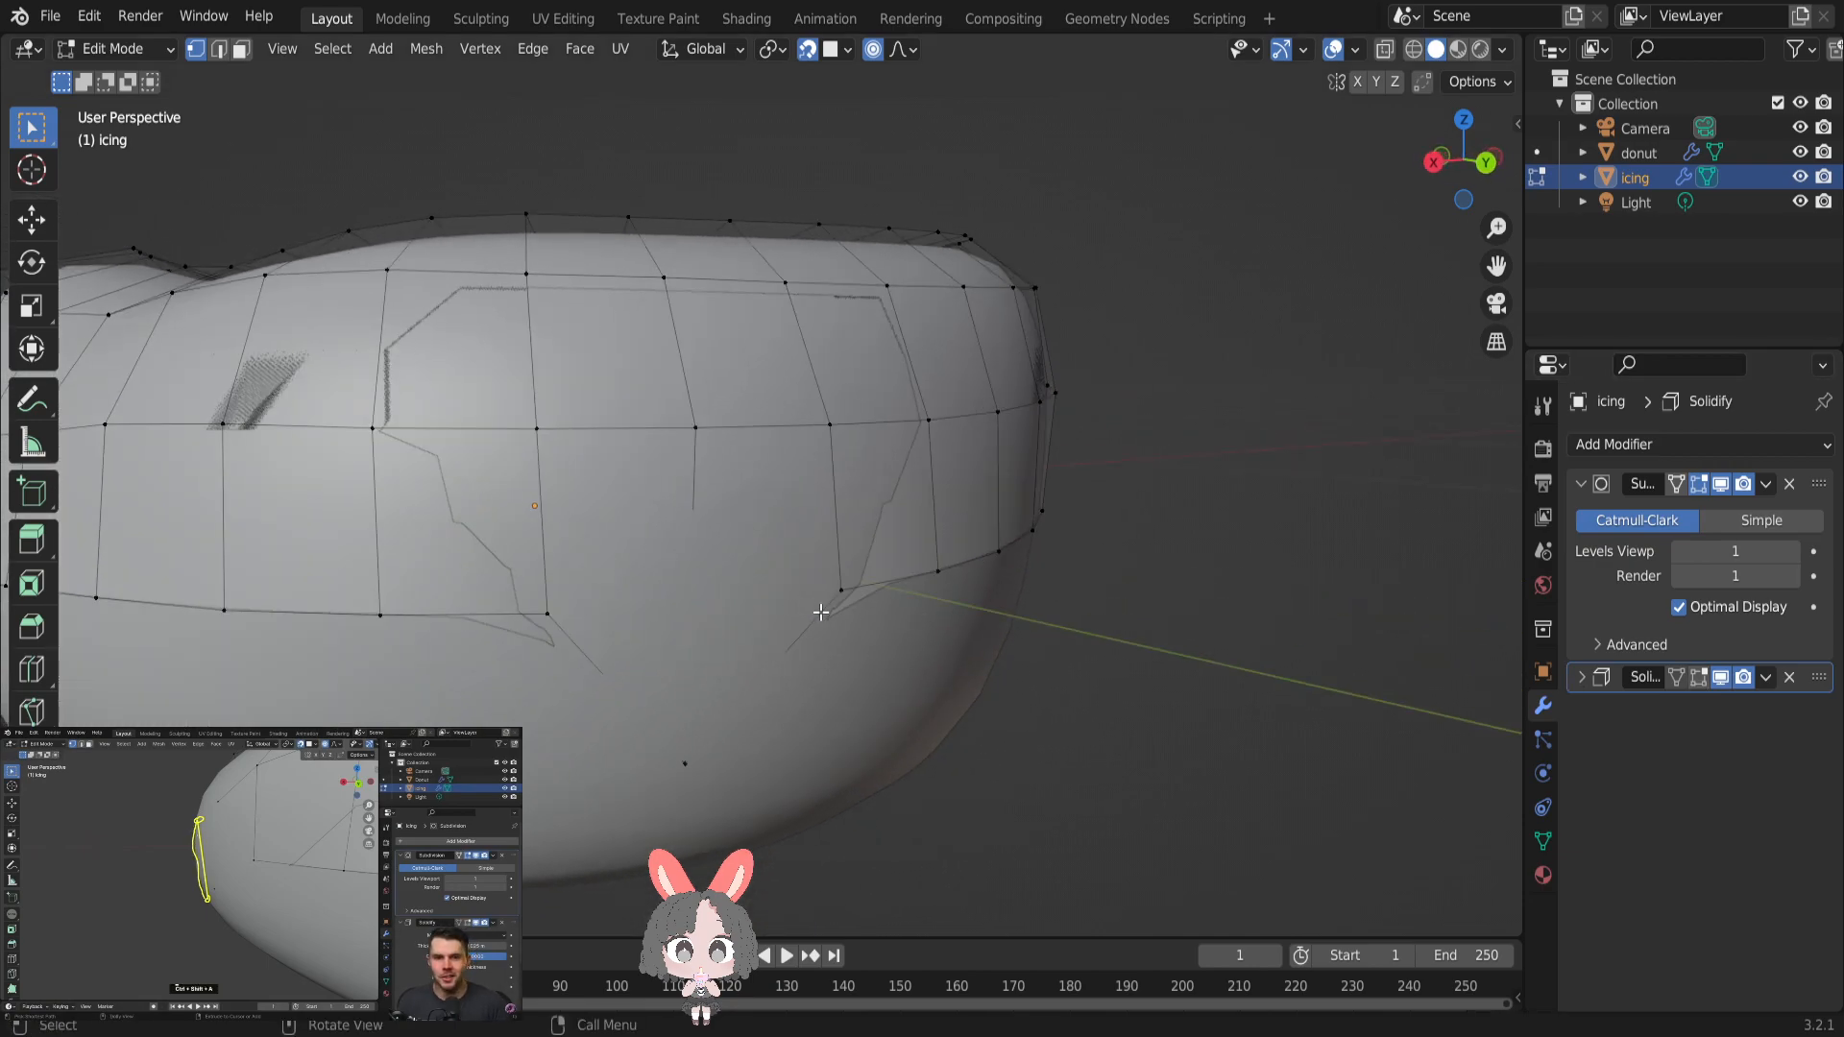
middle_drag(913, 634, 1049, 629)
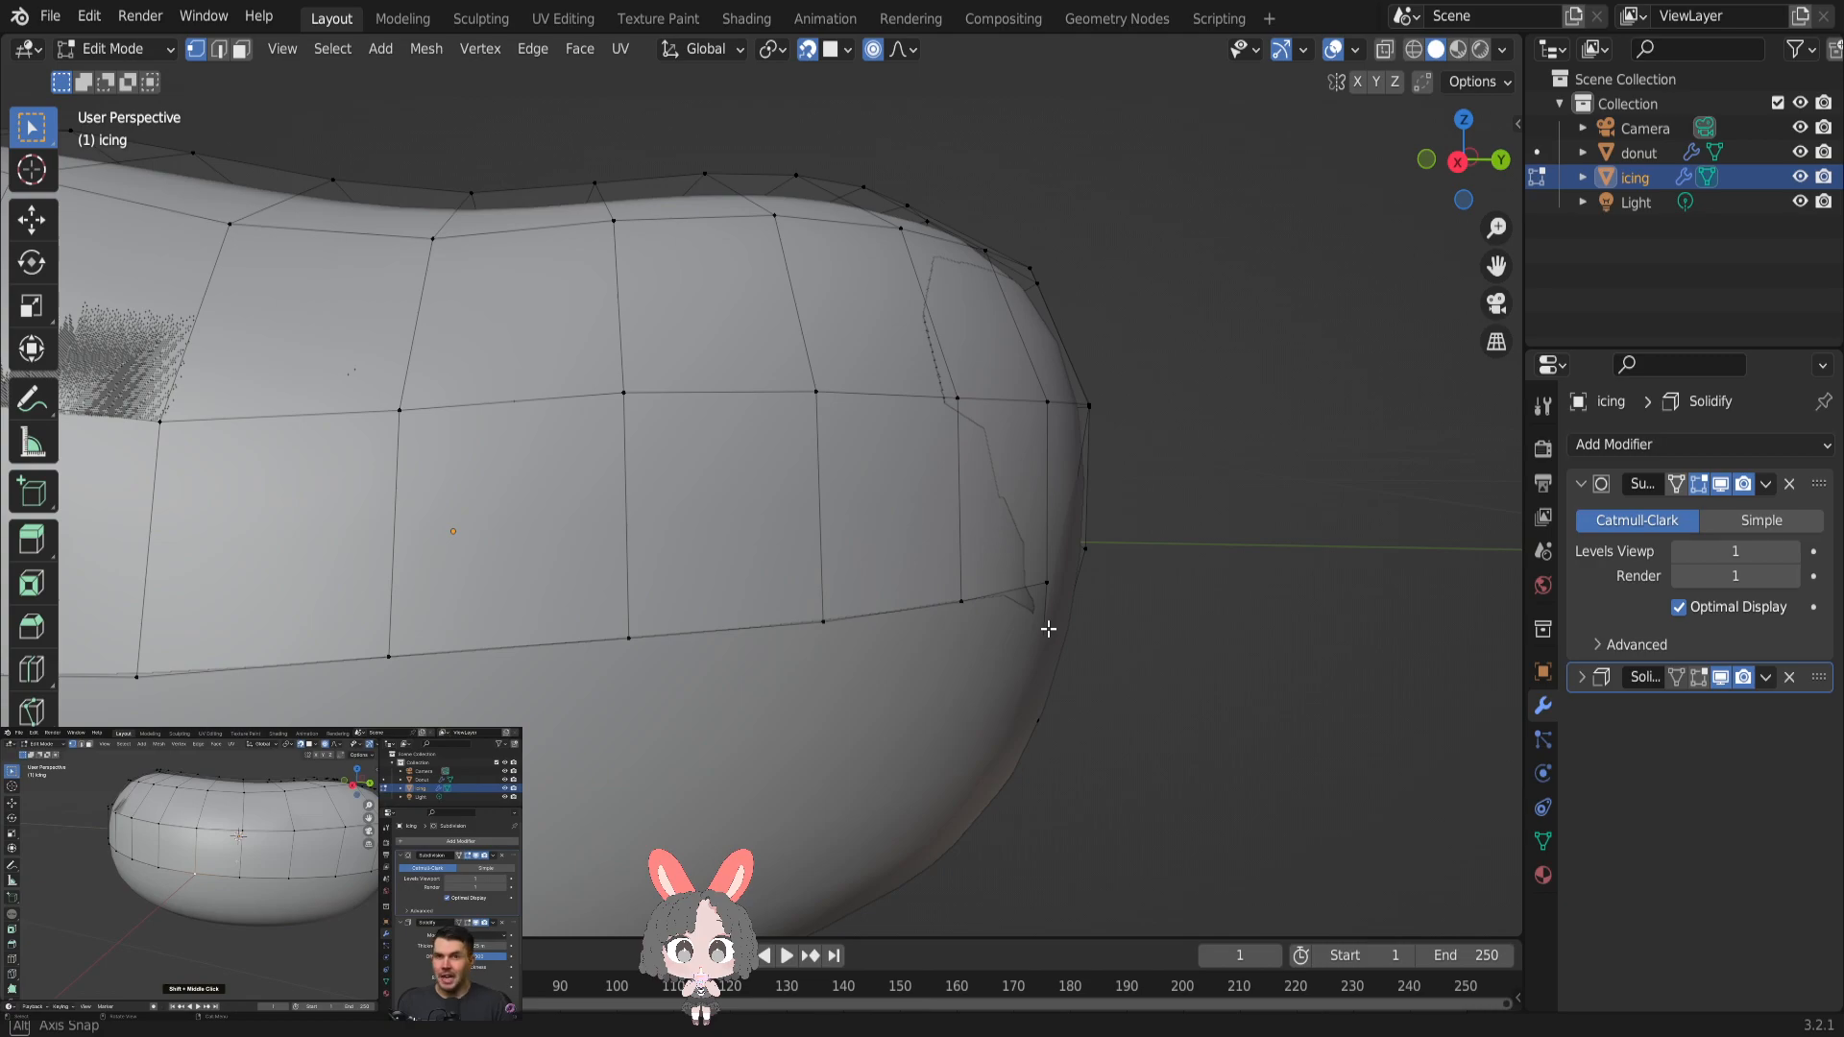
middle_drag(1048, 629, 895, 587)
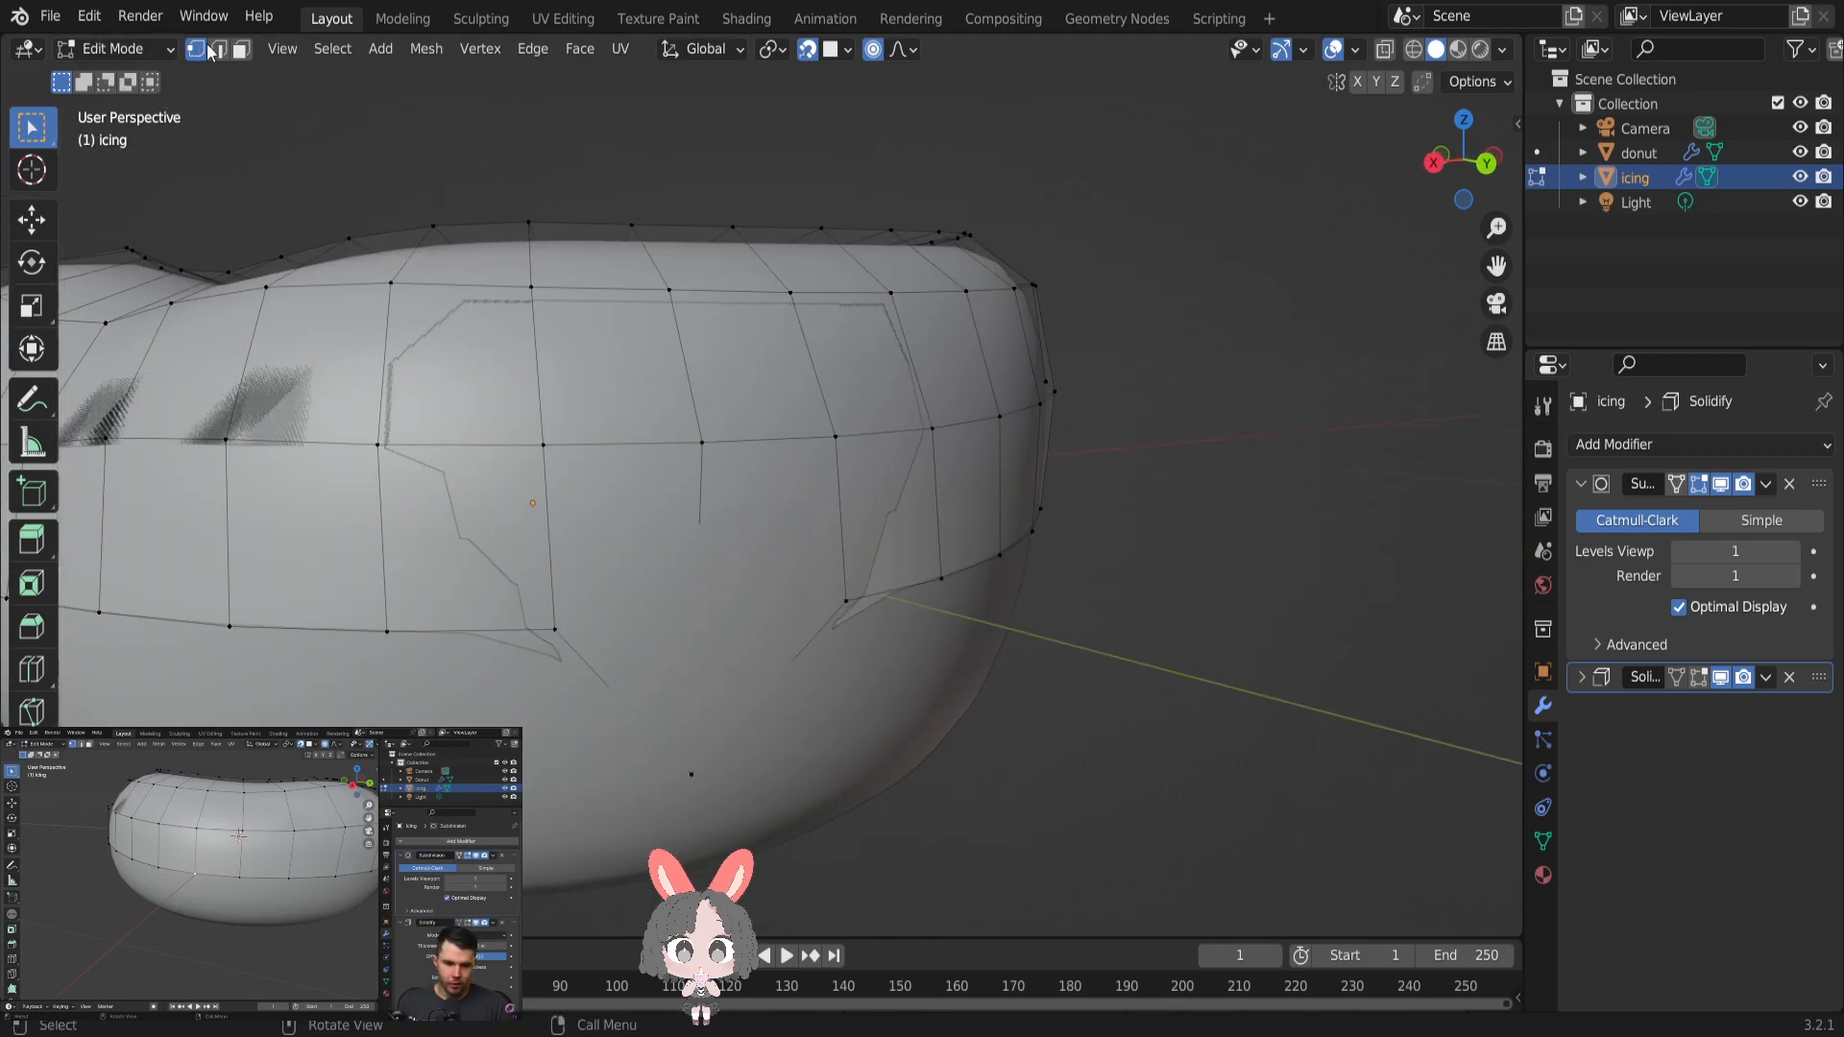
click(50, 16)
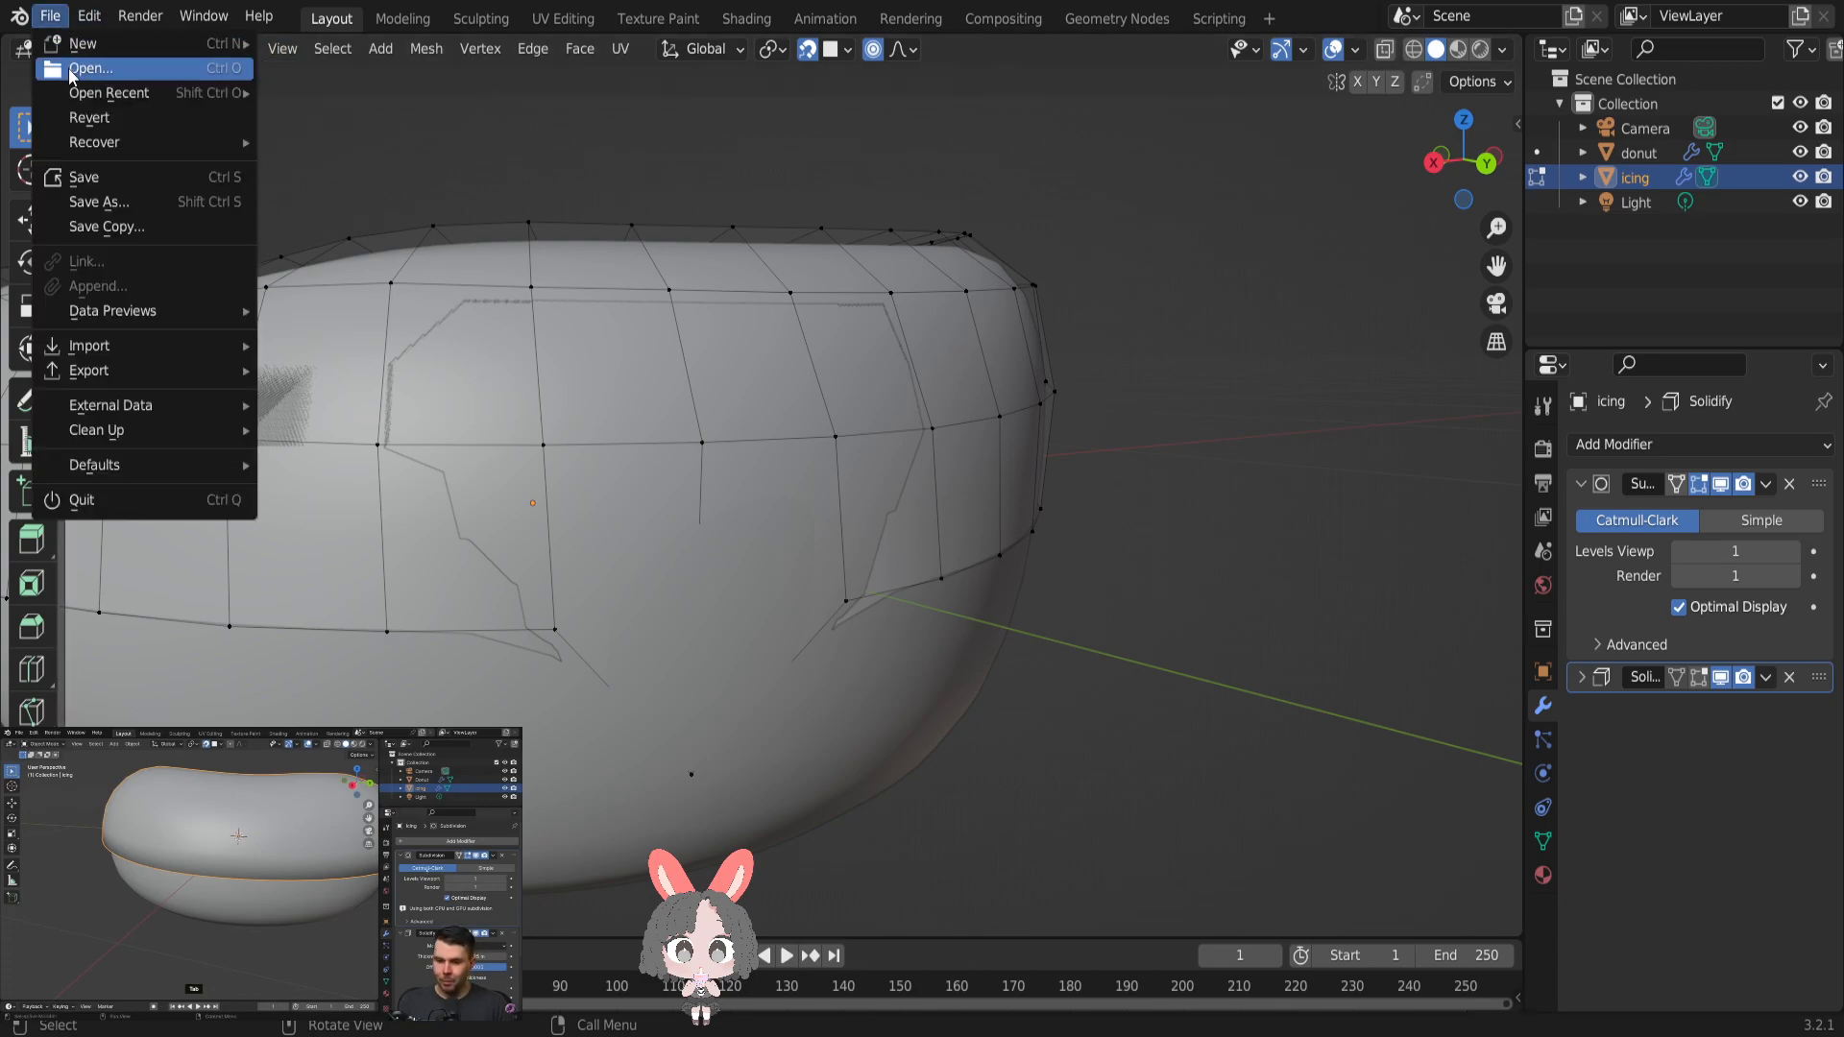
key(Escape)
click(88, 15)
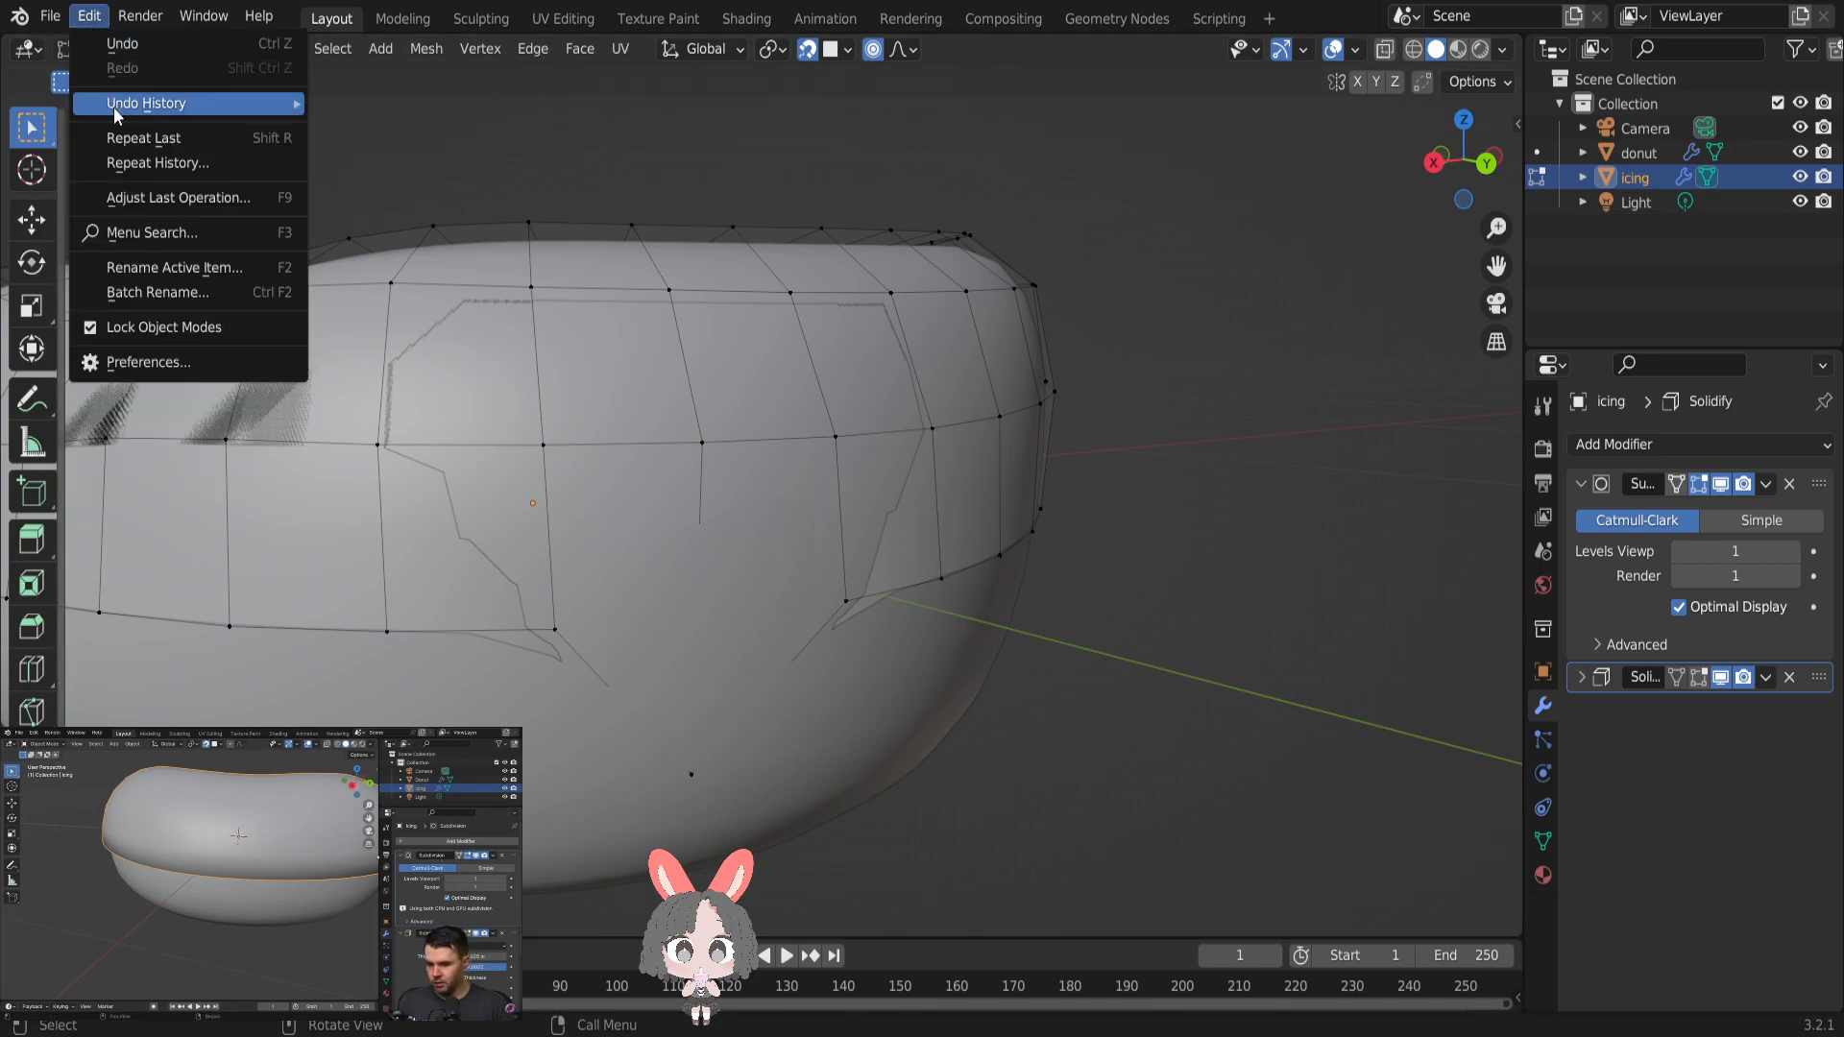
click(126, 48)
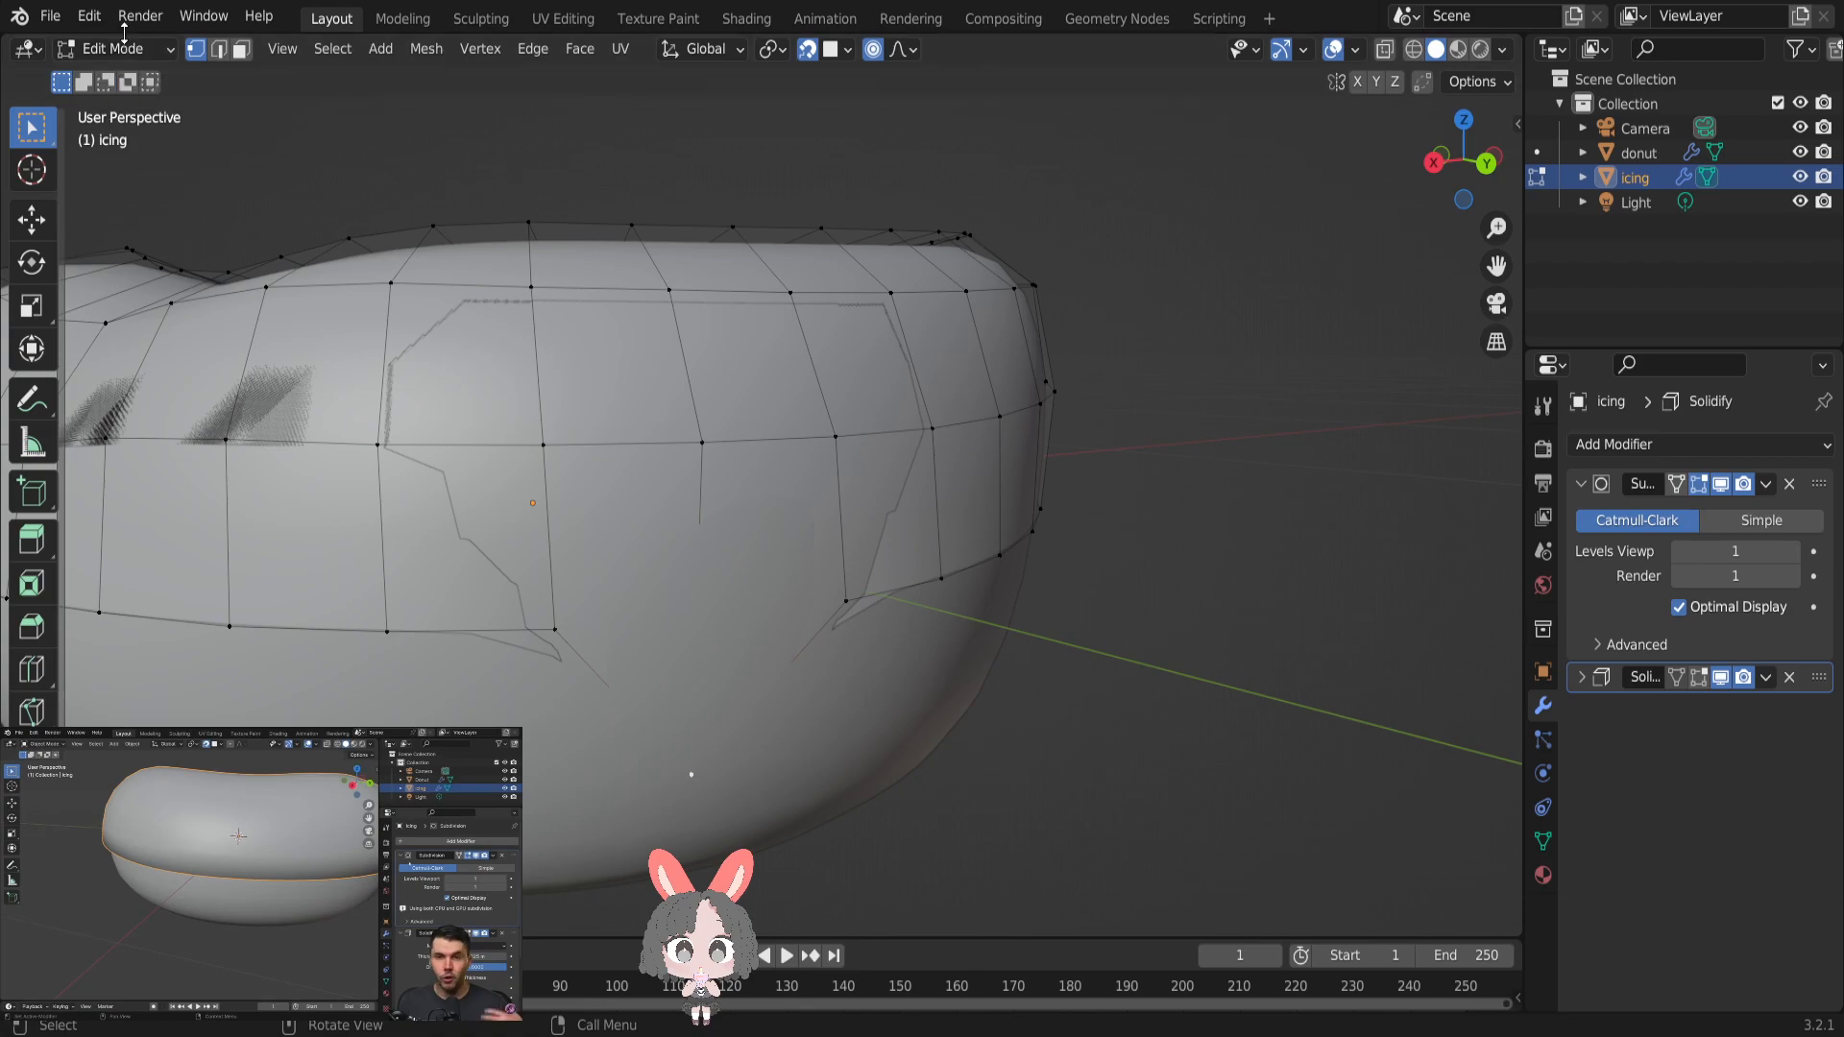
click(88, 16)
click(108, 48)
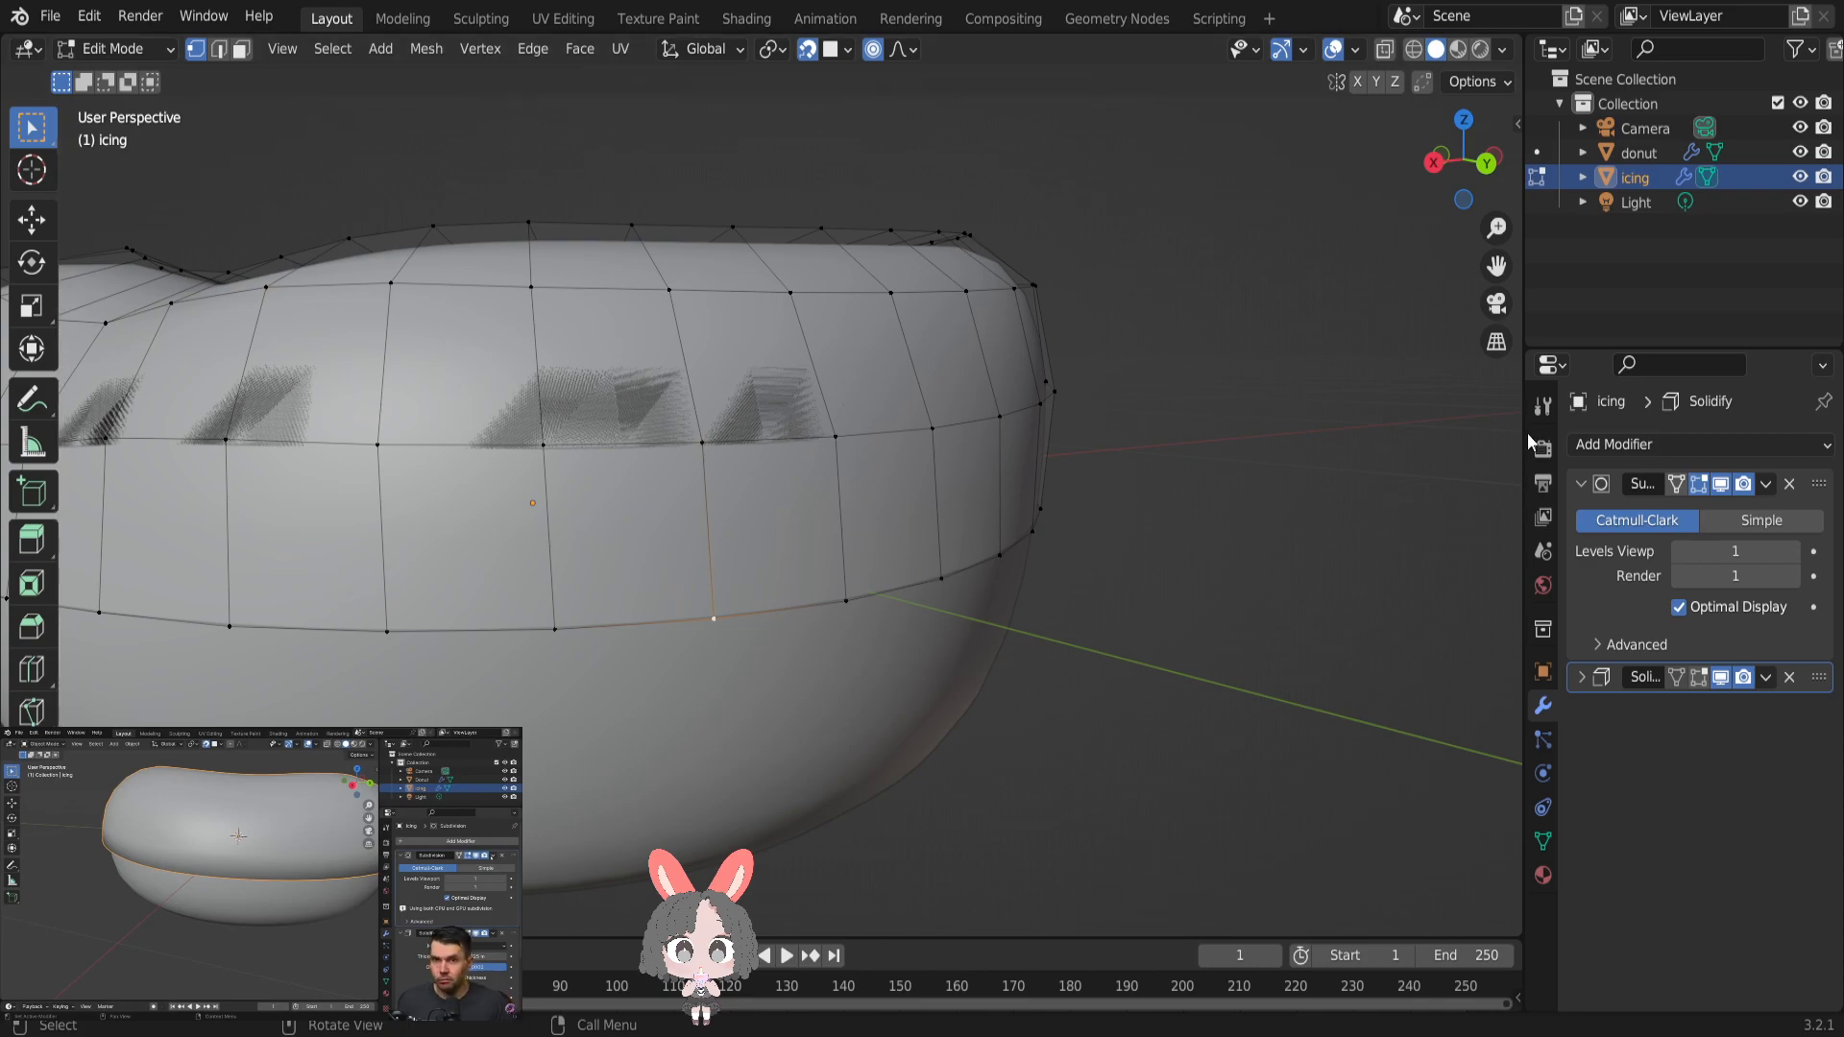
- Apply the icing's Subdivision modifier from Object Mode and return to Edit Mode
drag(1527, 434, 1379, 434)
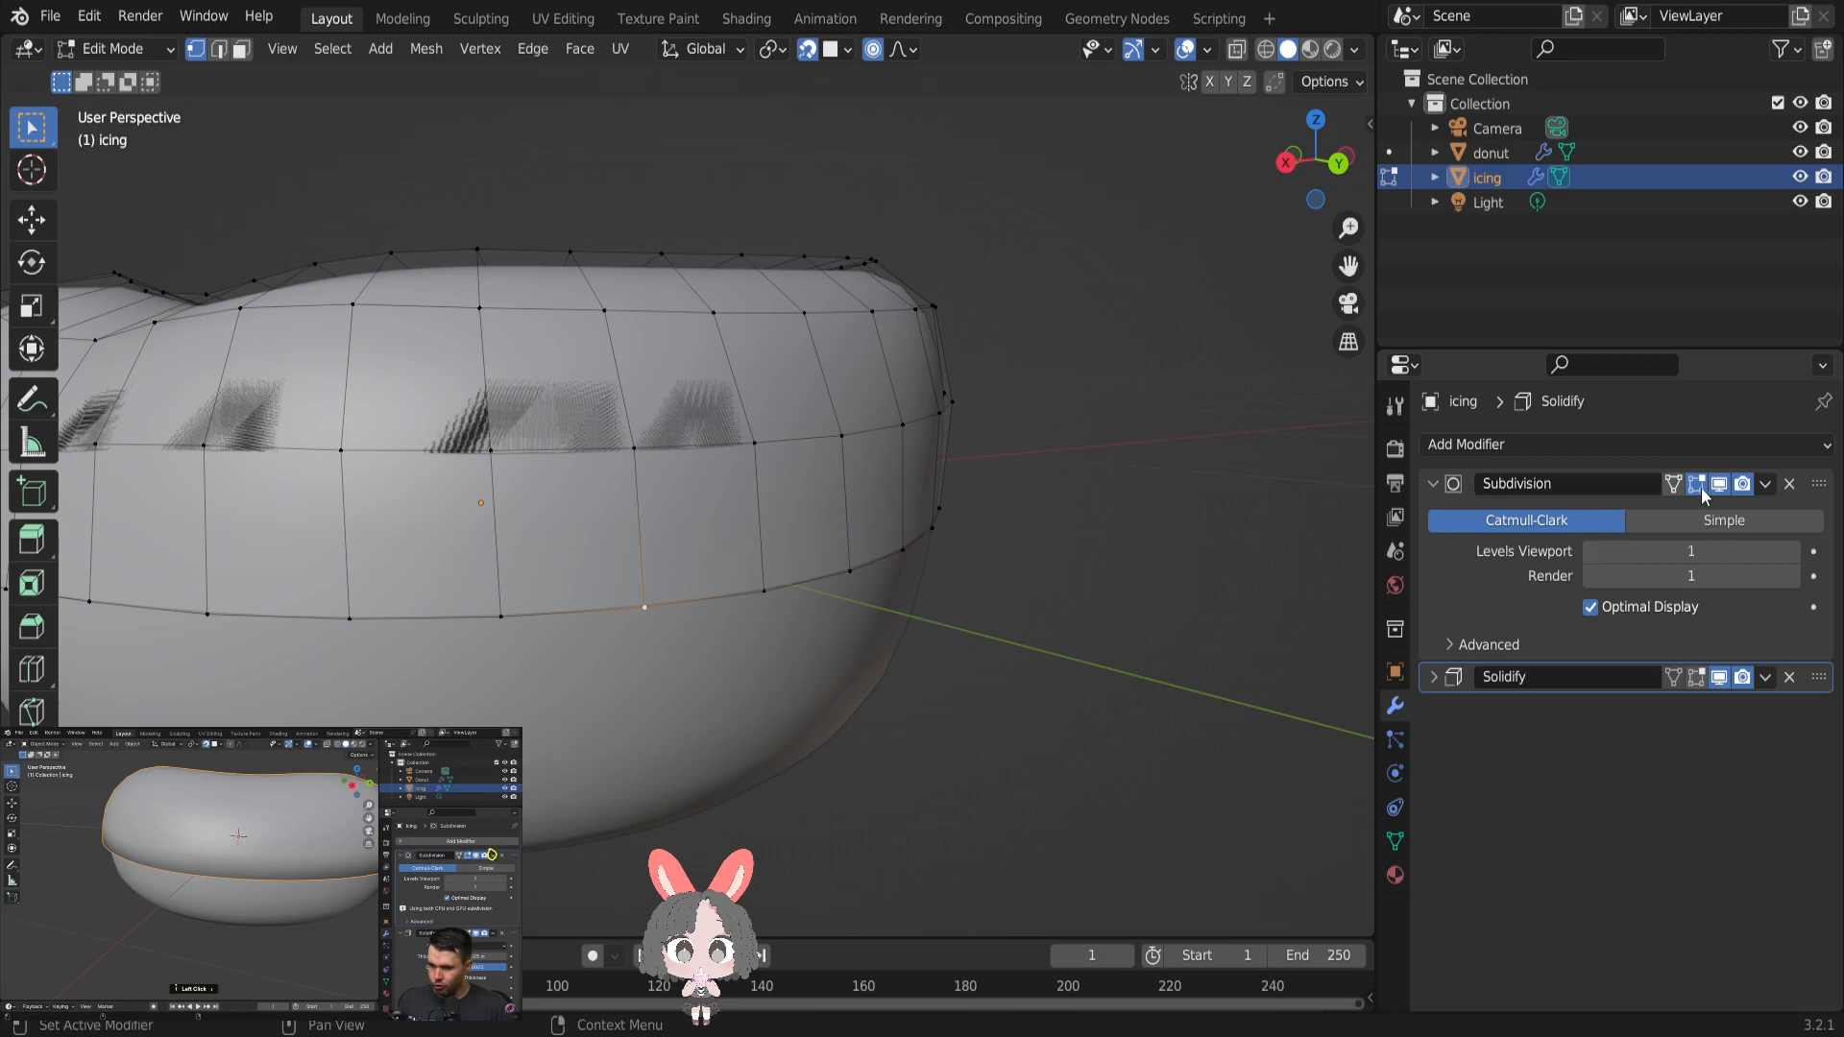
click(1766, 486)
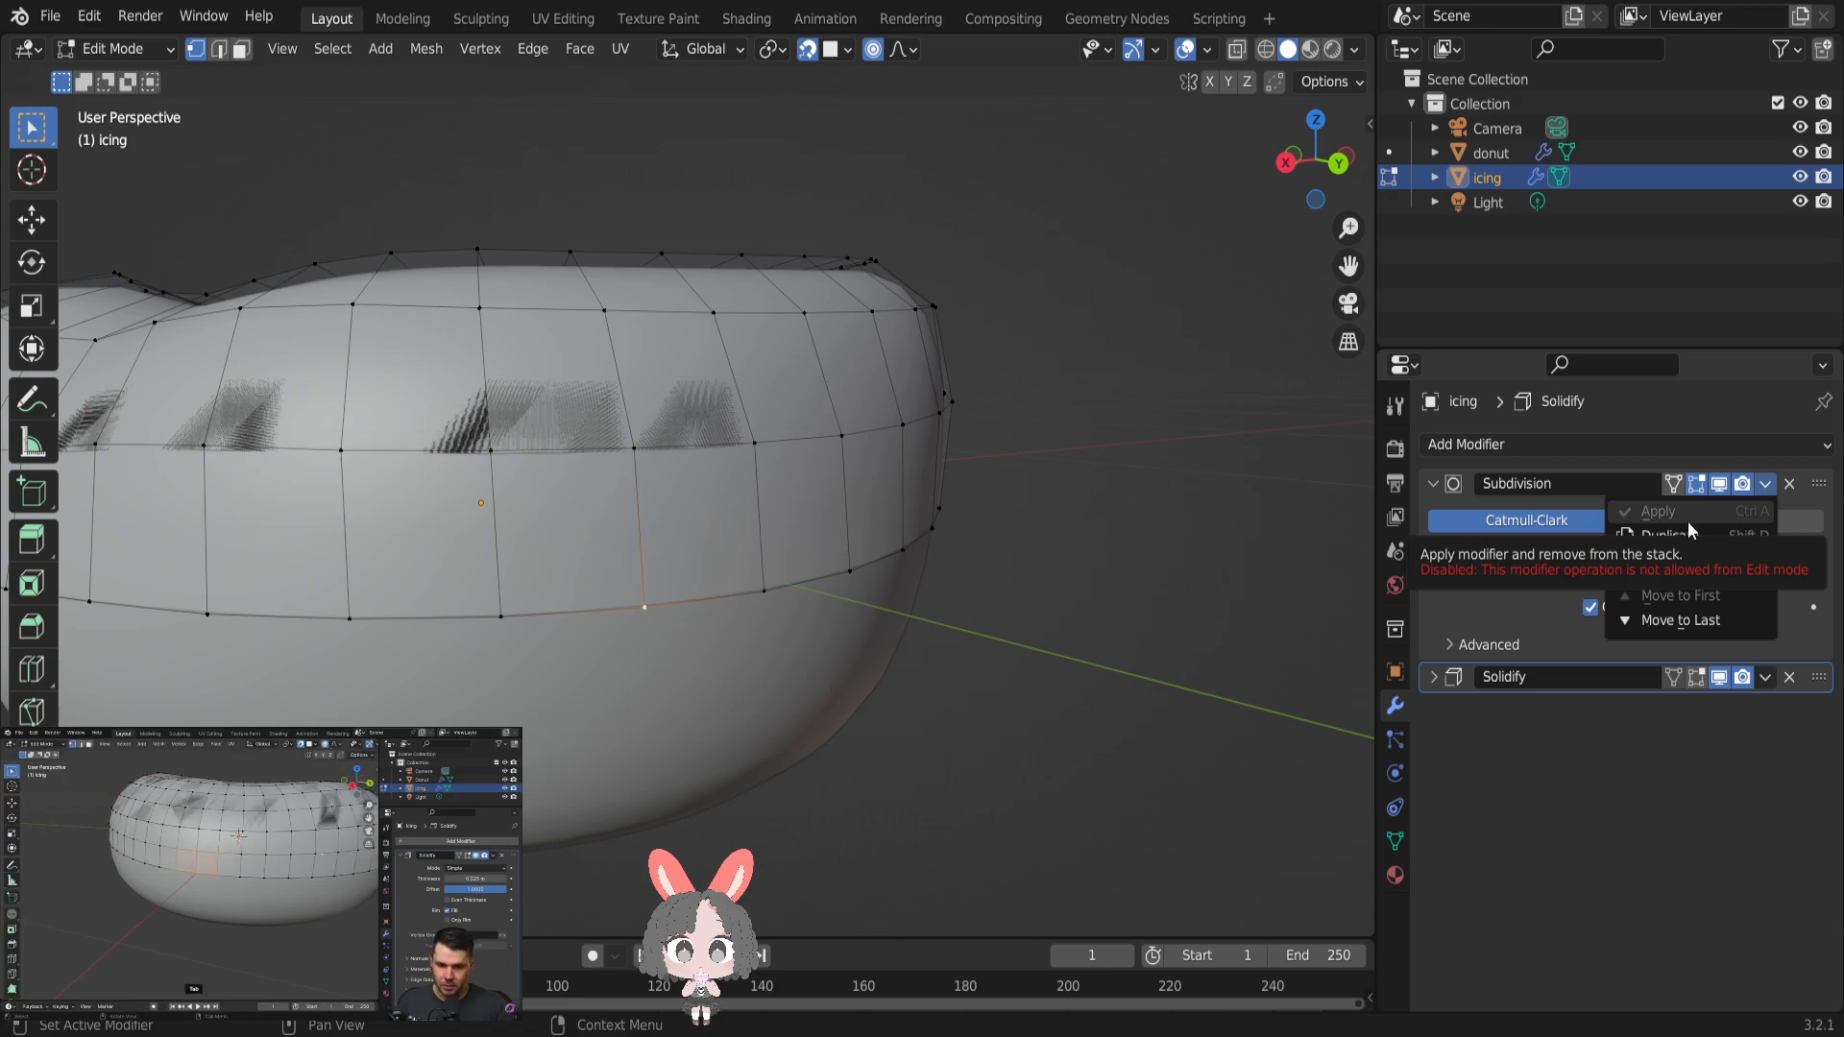
key(Tab)
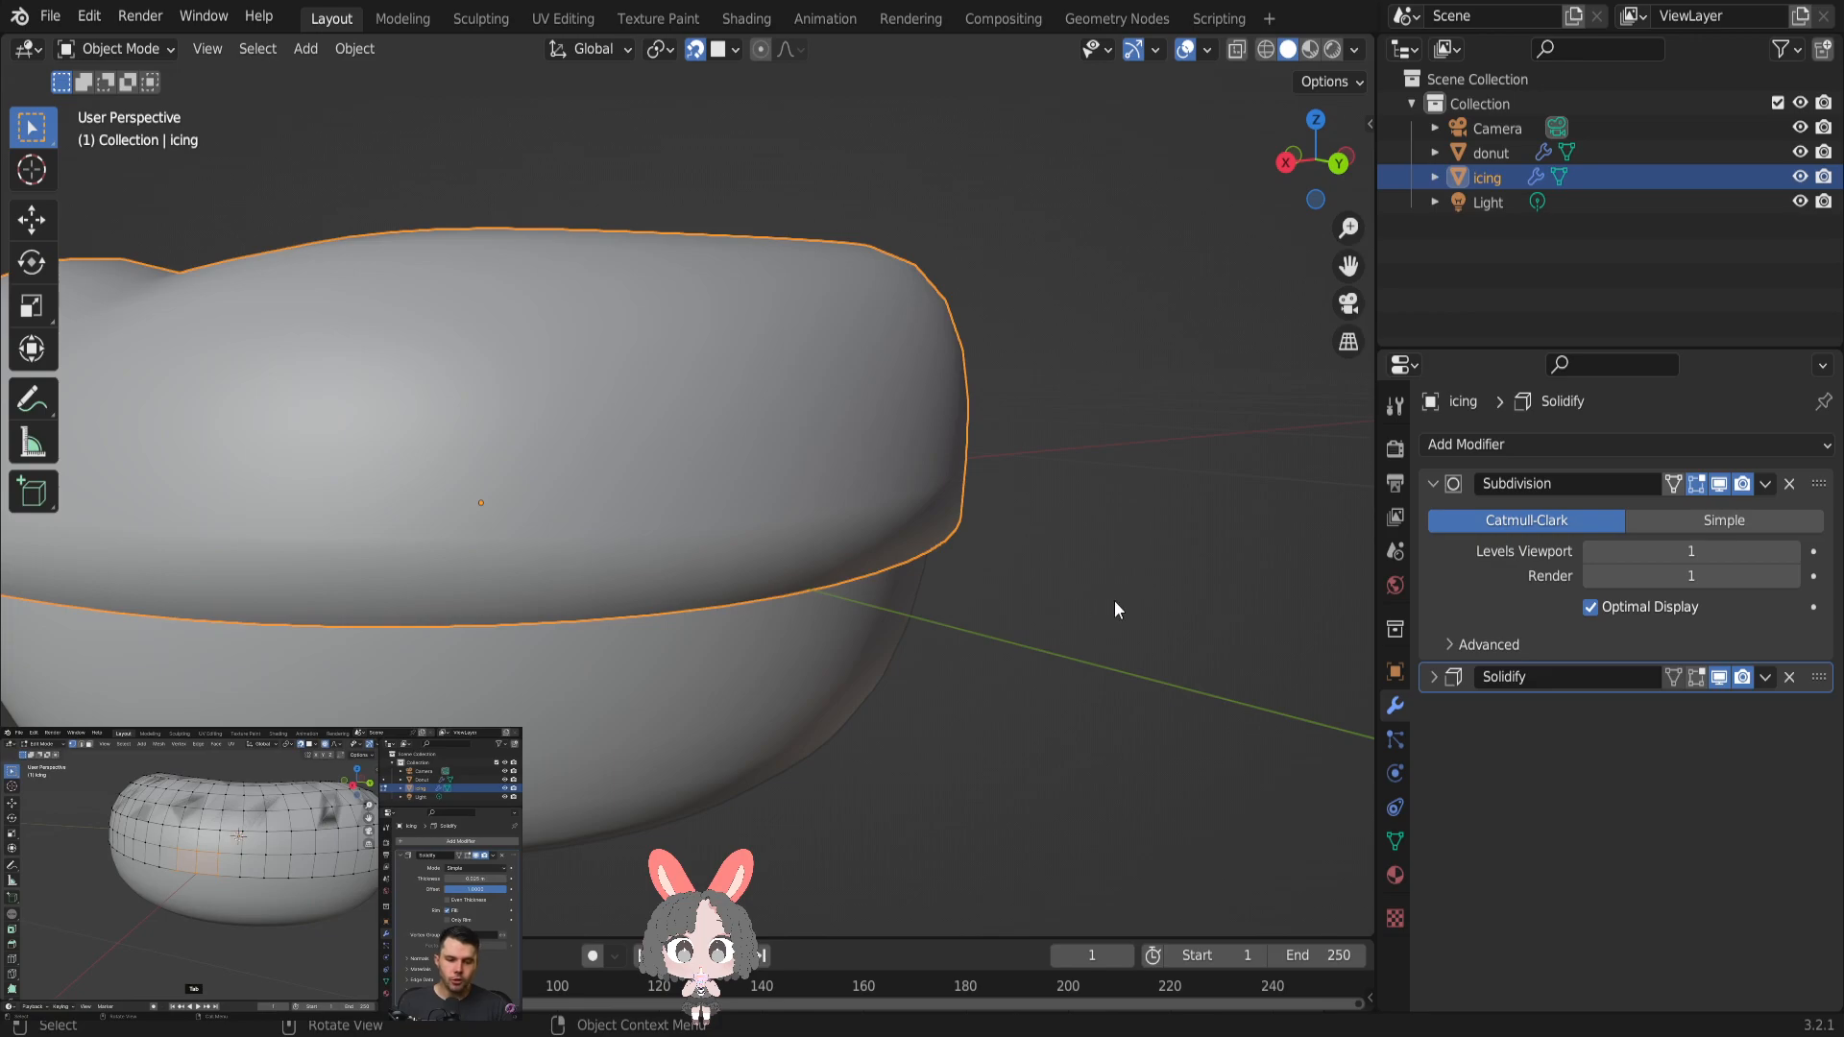
click(1766, 485)
click(1734, 514)
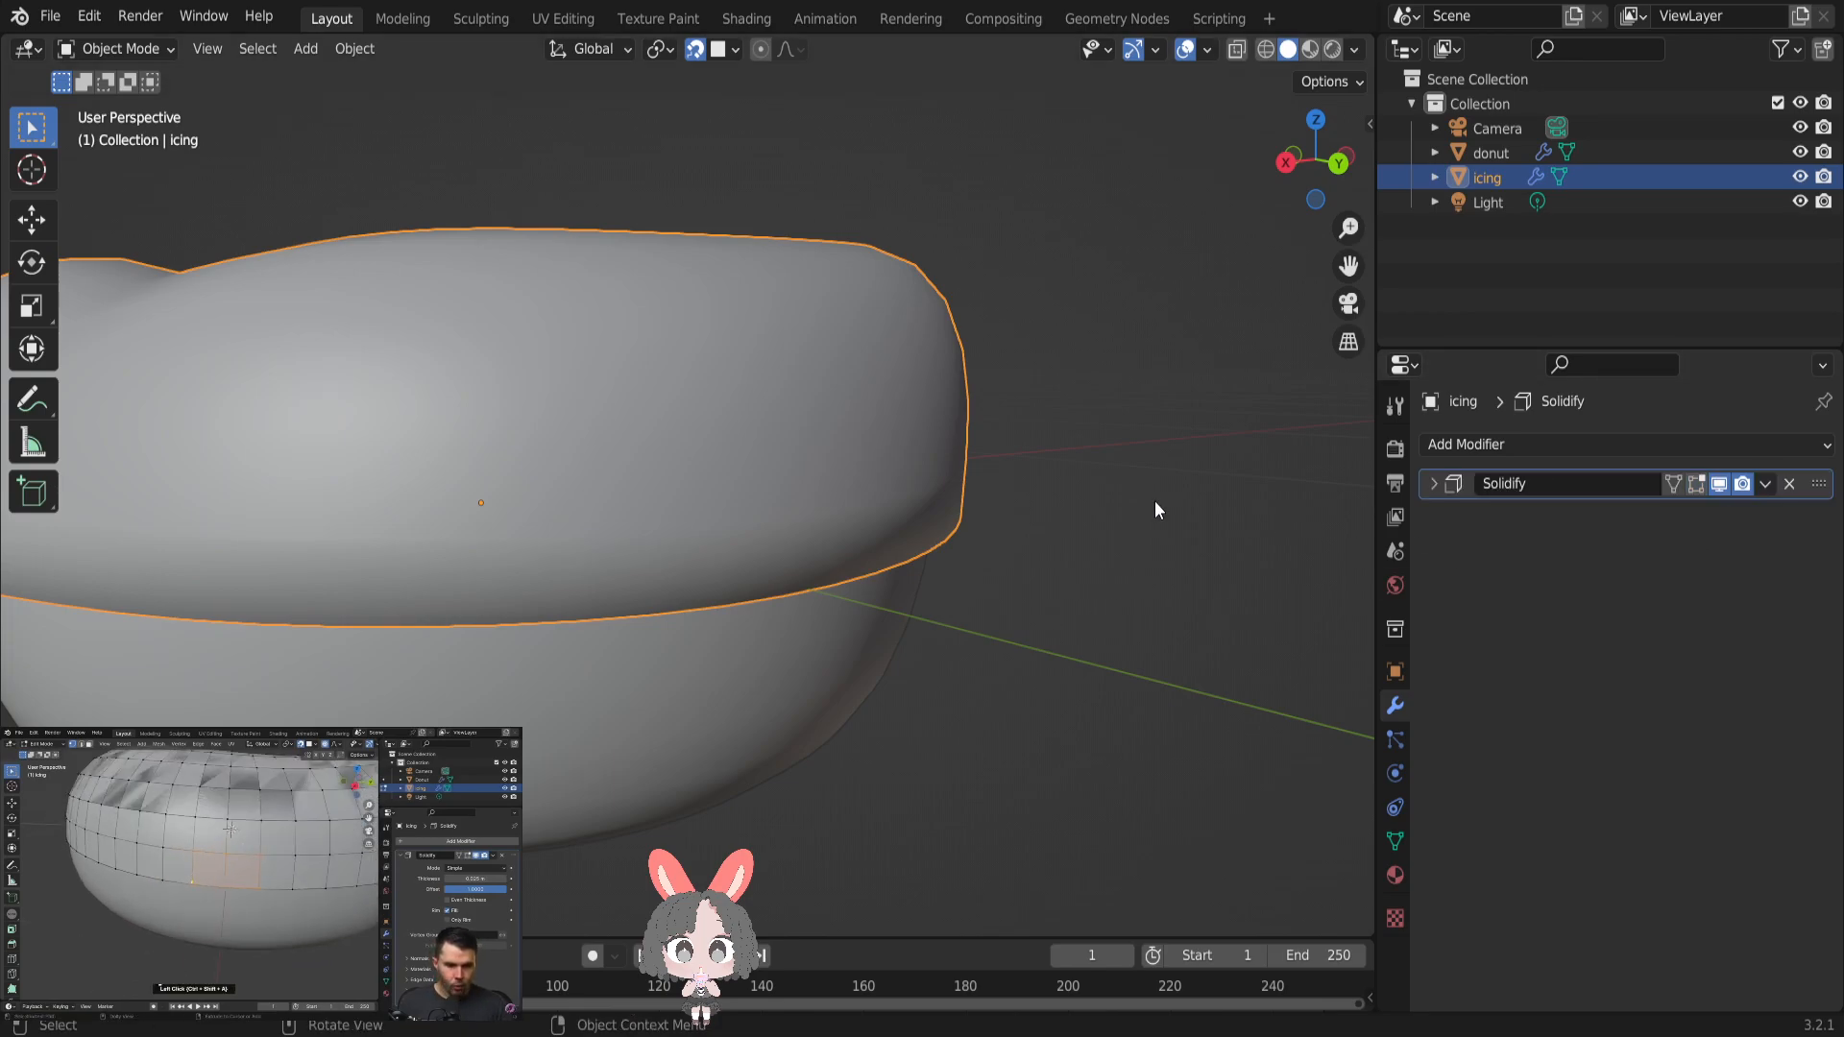
key(Tab)
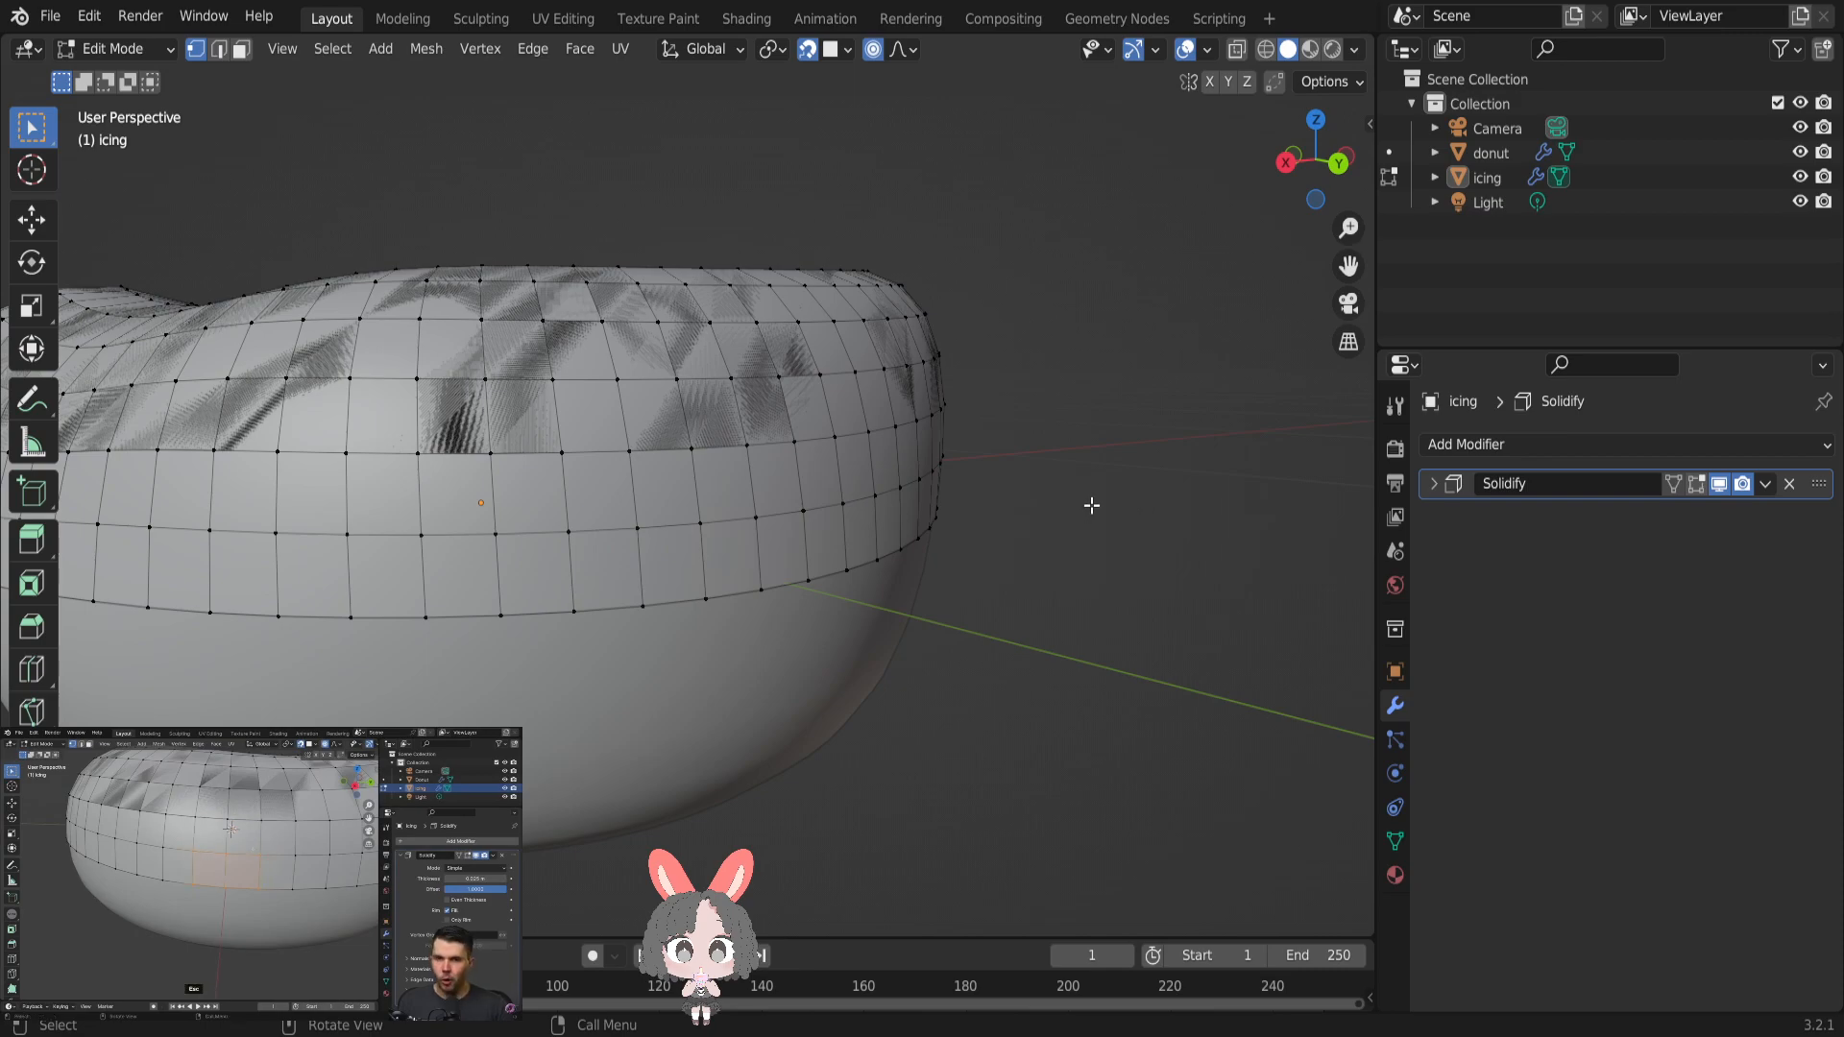
- Examine the icing's Solidify settings and compare its thickened shape in Object Mode with the mesh in Edit Mode
middle_drag(1092, 505, 1326, 518)
click(1432, 484)
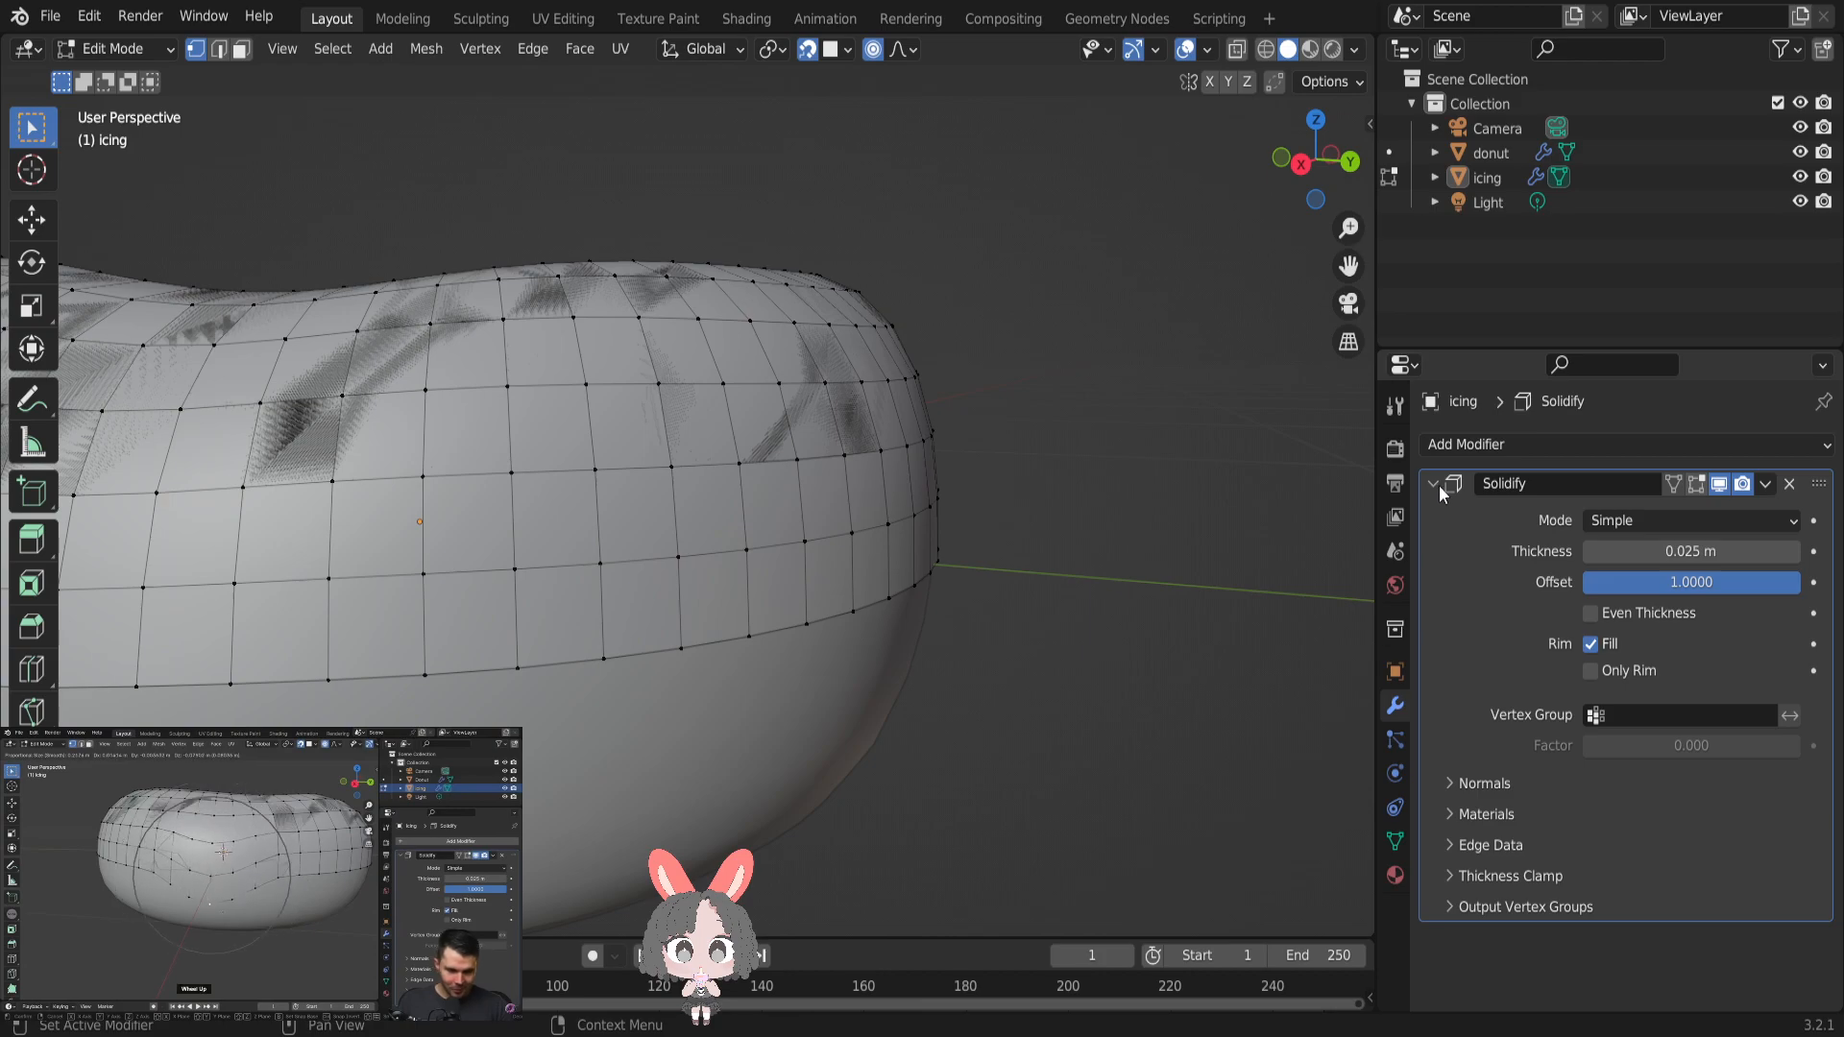
click(1494, 178)
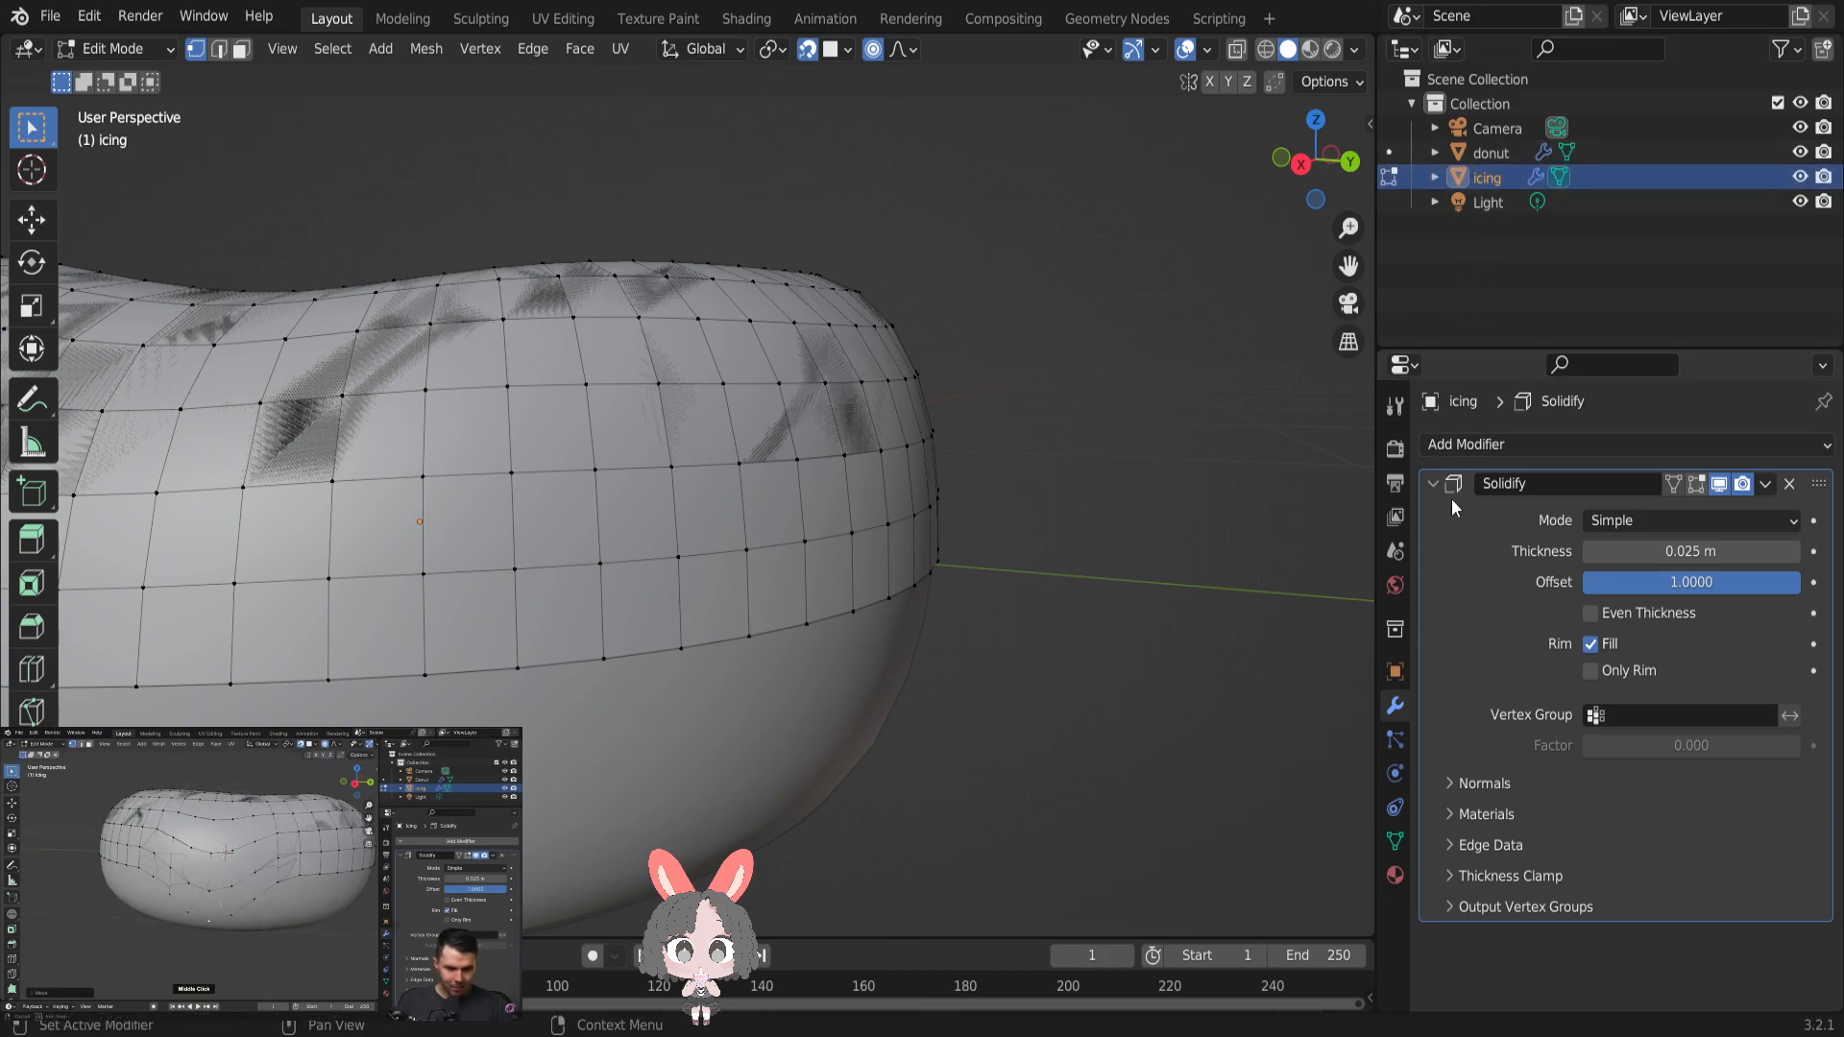
key(Tab)
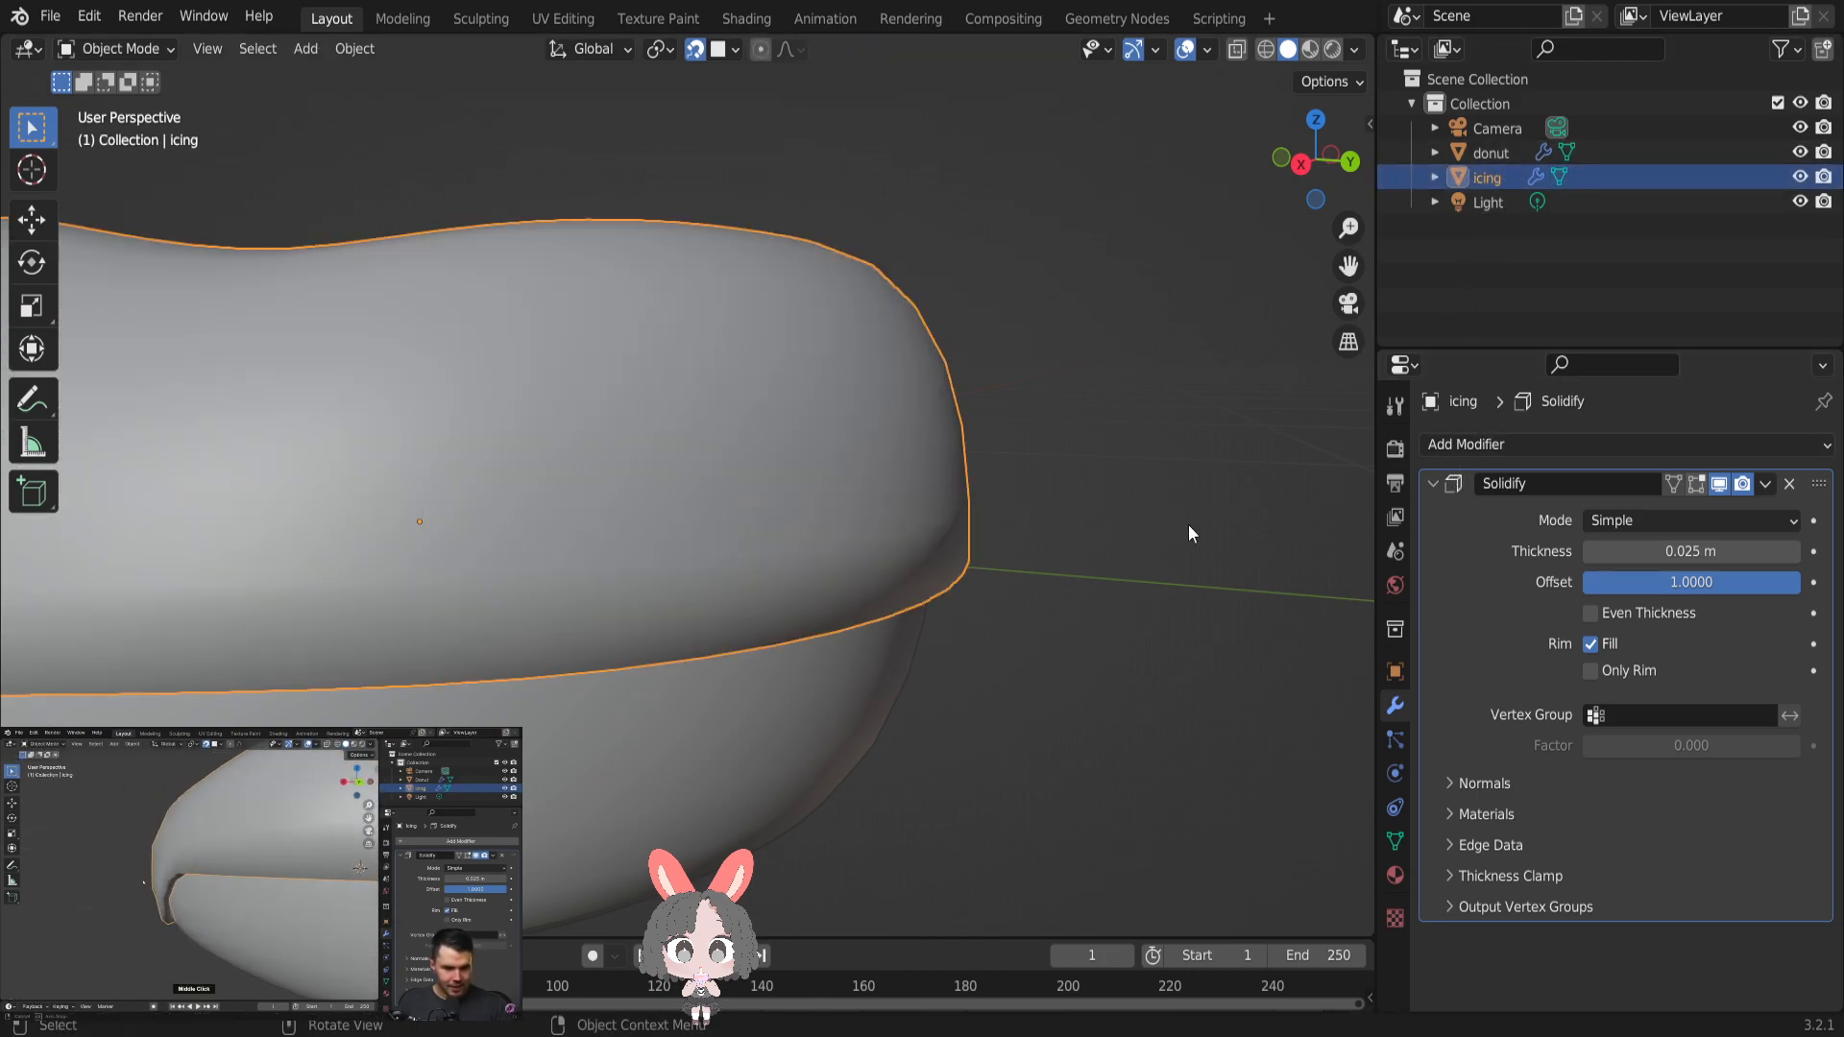
click(1430, 484)
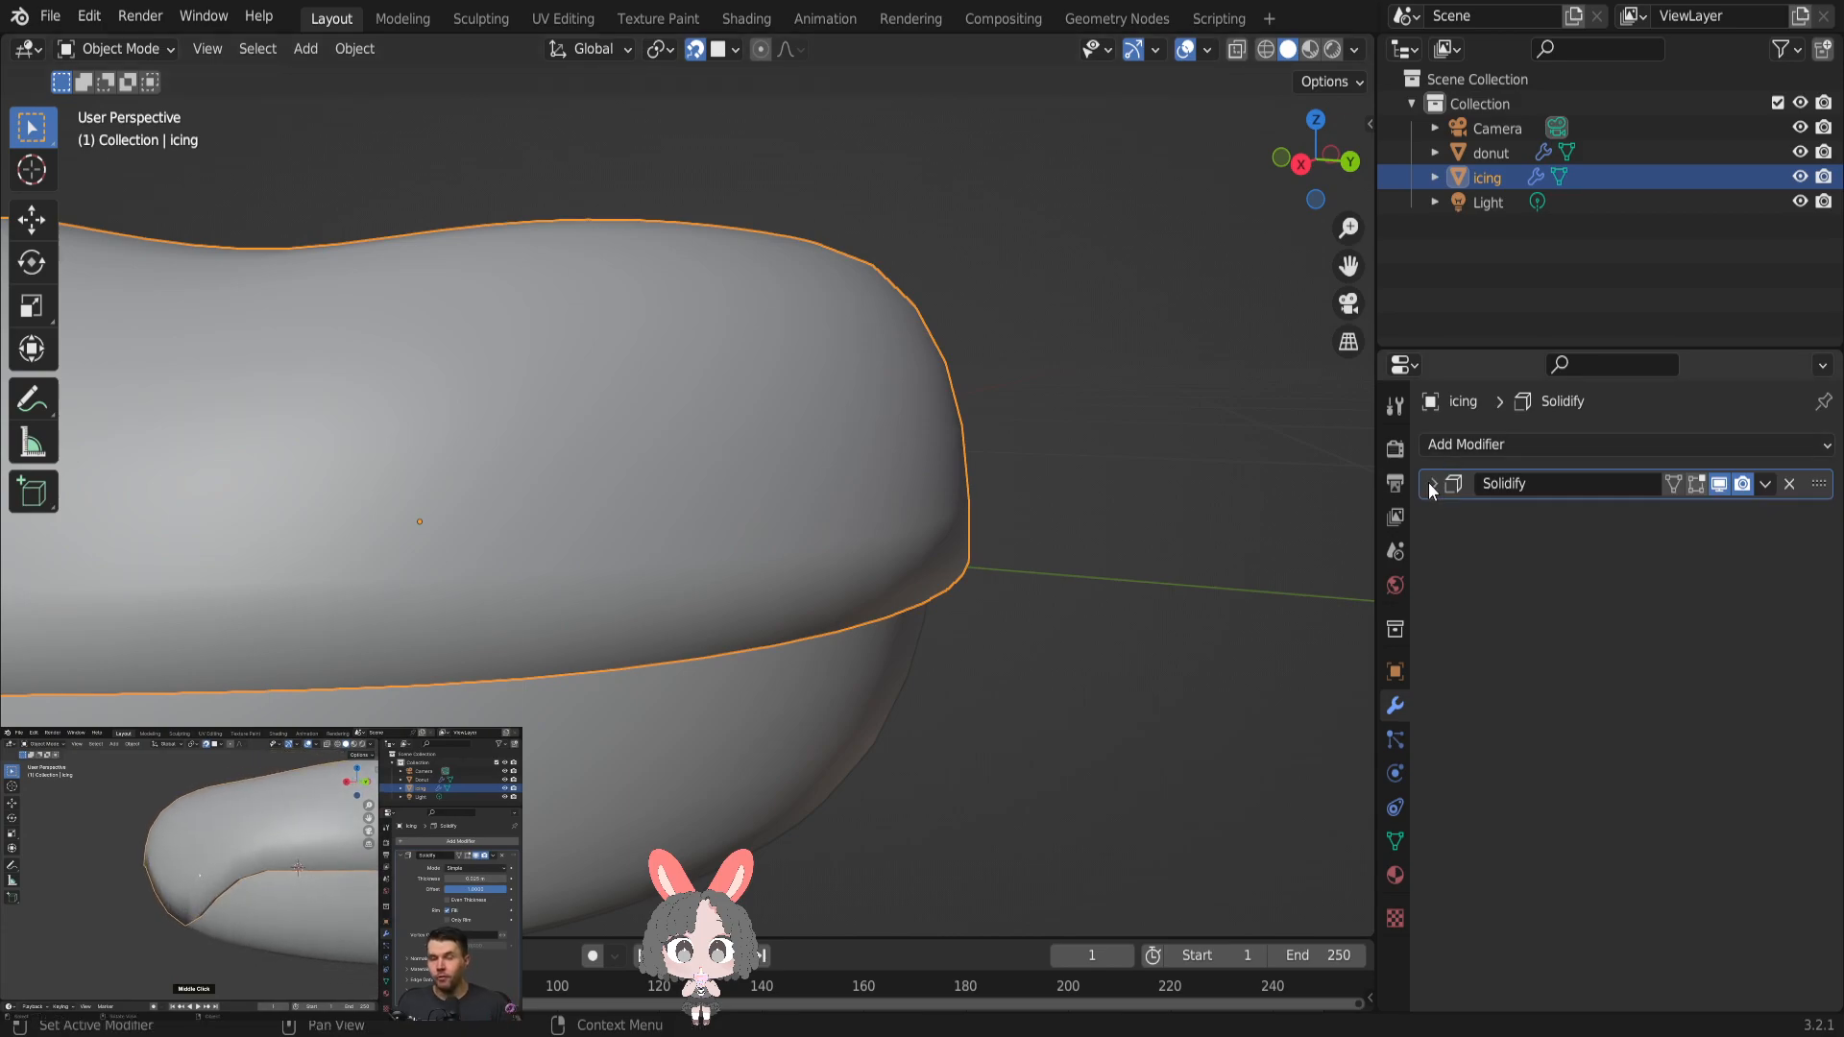
click(1430, 484)
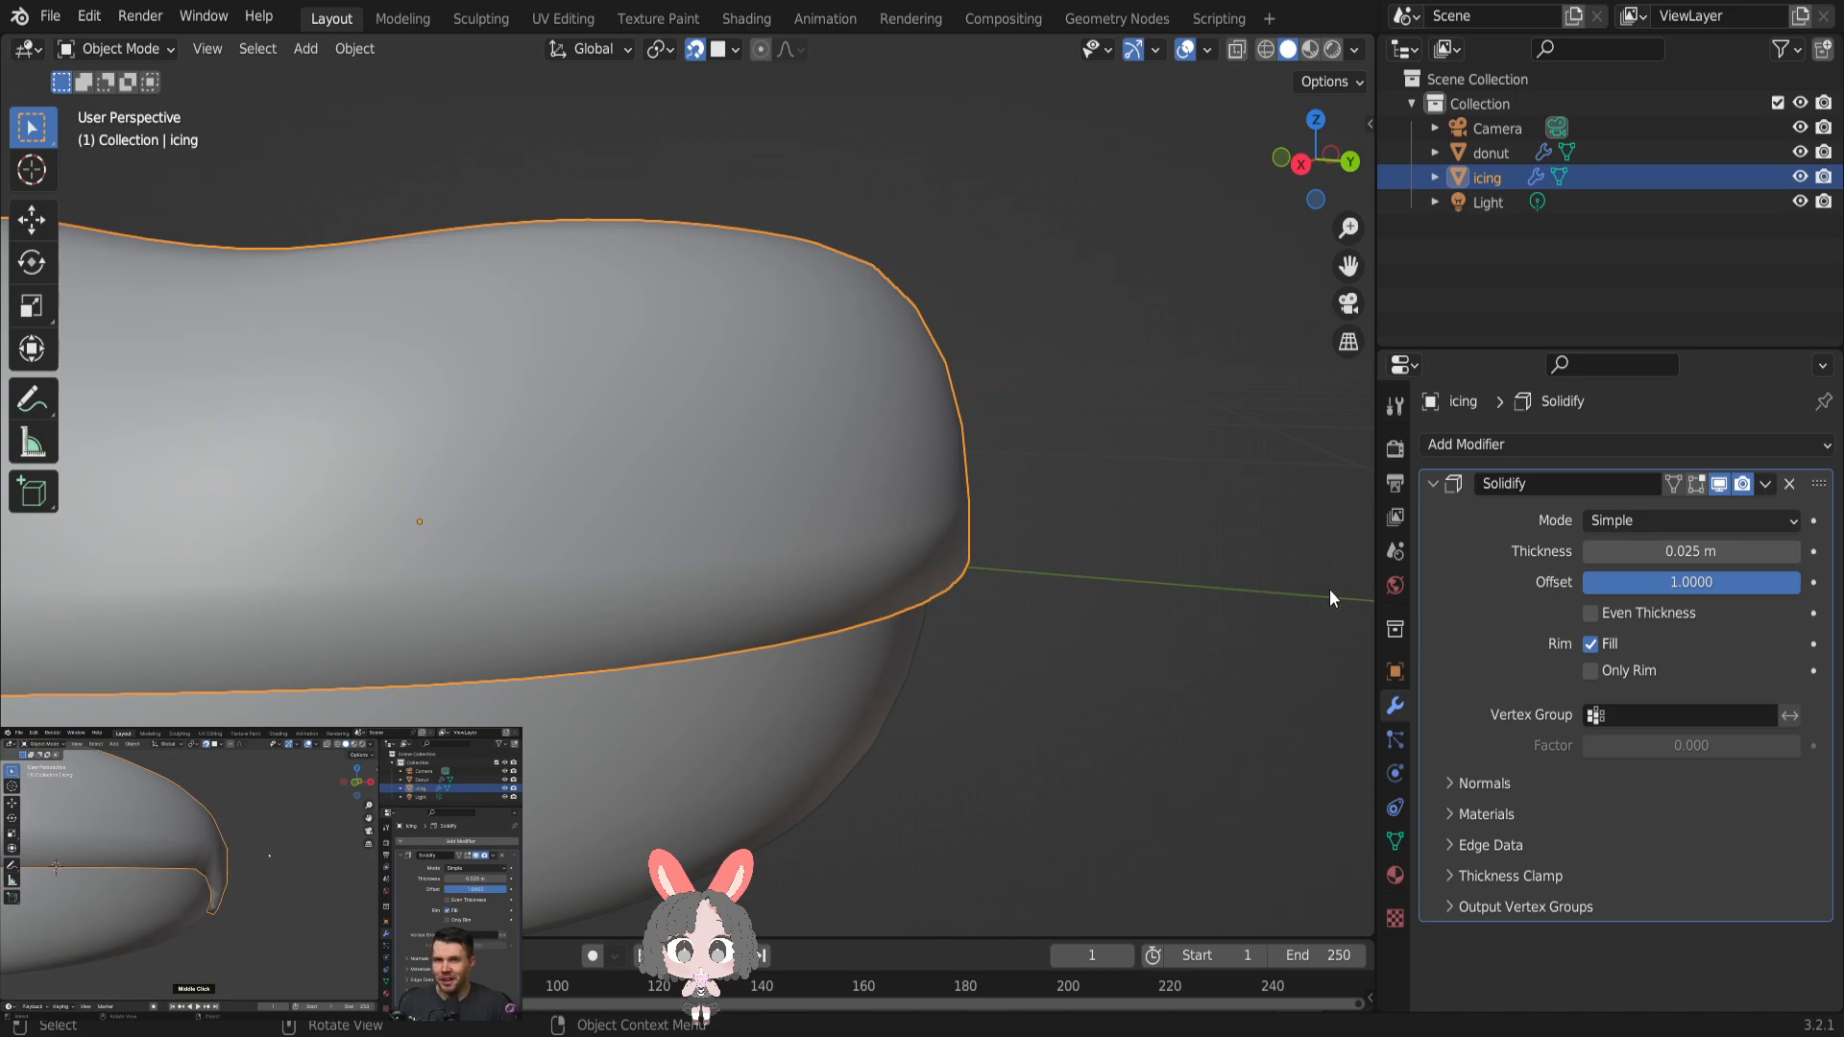
key(Tab)
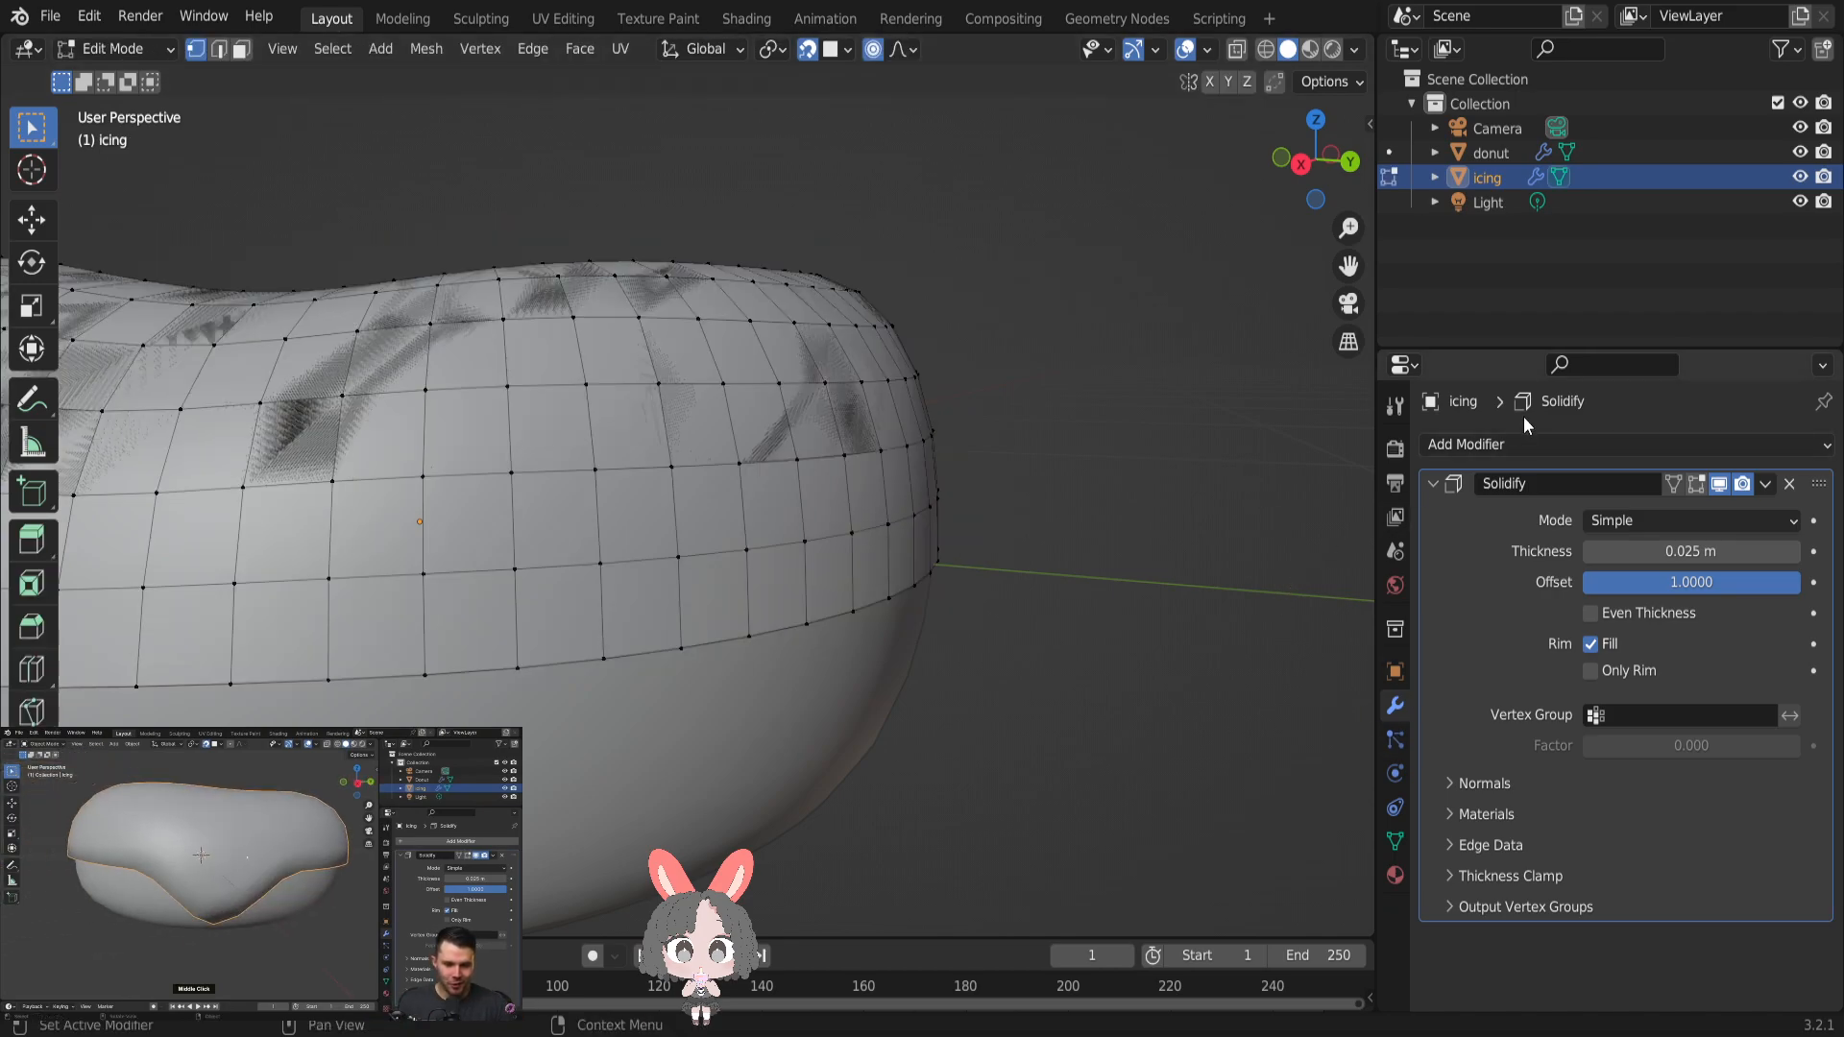
click(1470, 174)
click(1438, 483)
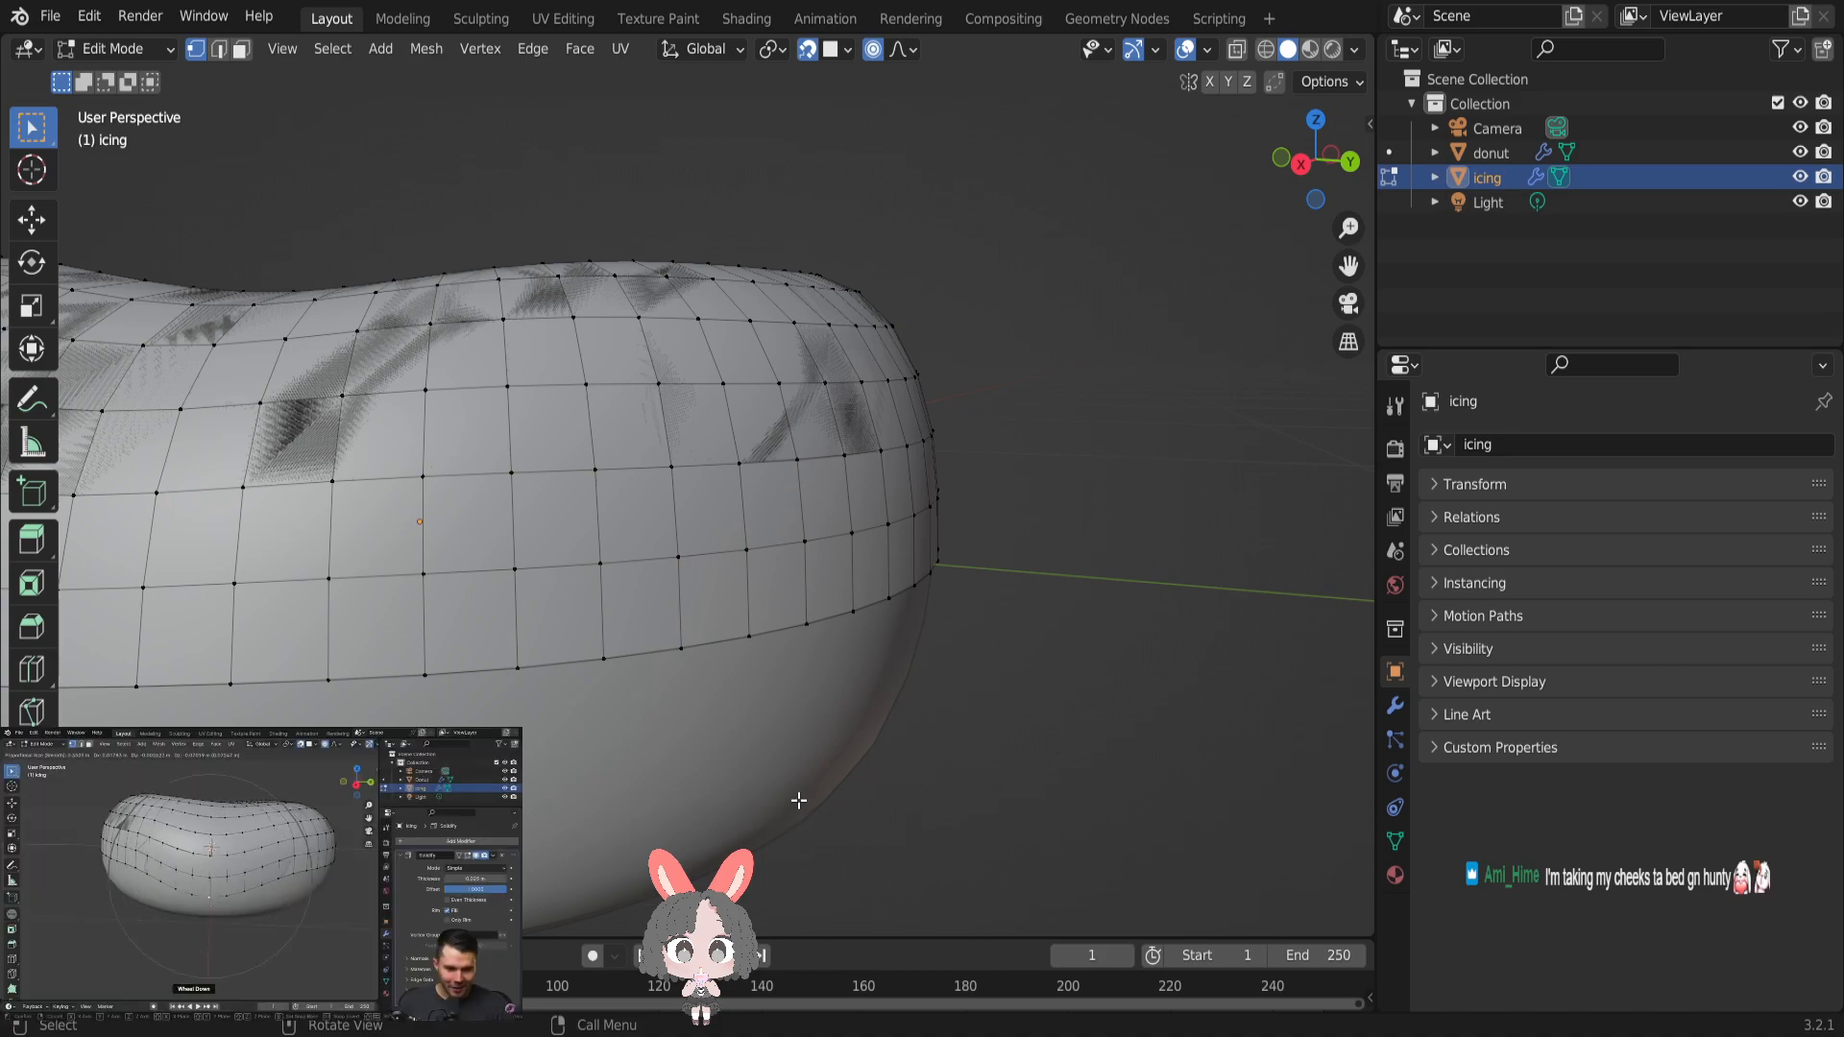
- Try pulling a vertex on the icing's lower edge down about 0.13 m with snapping and a small proportional editing radius
key(g)
click(683, 649)
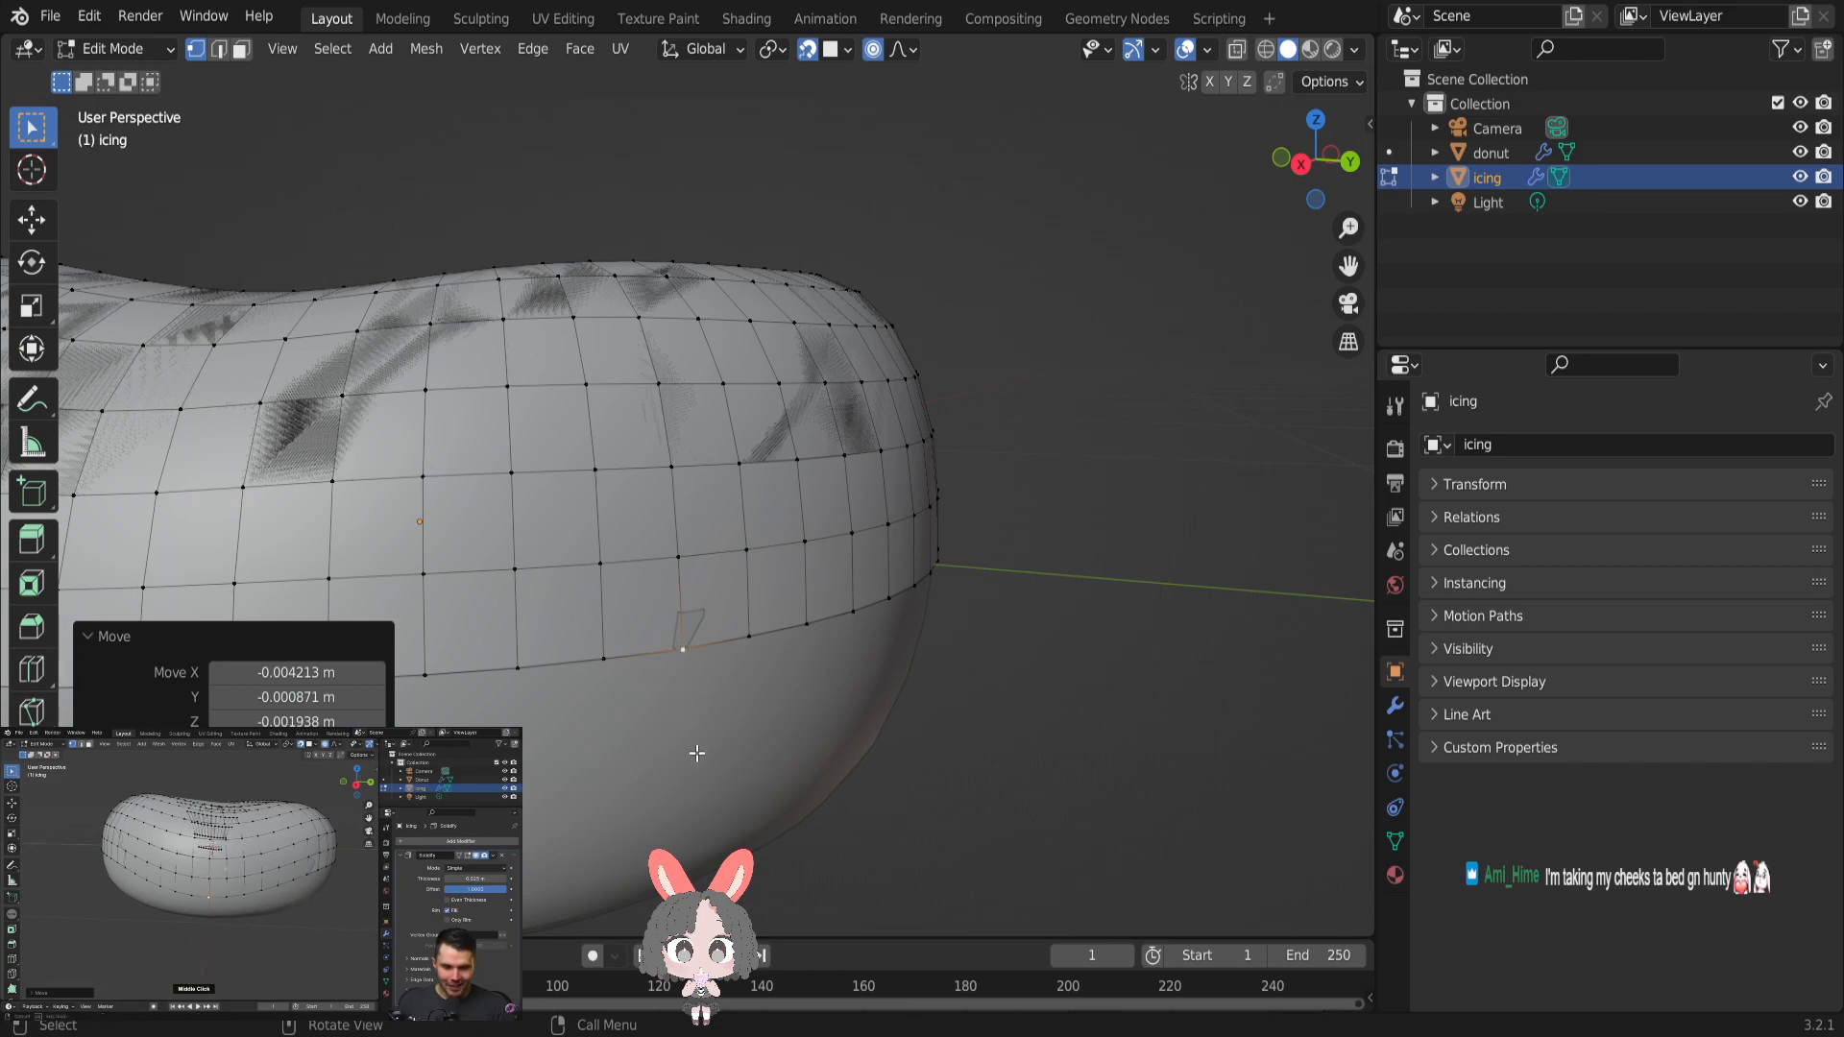
click(683, 650)
key(g)
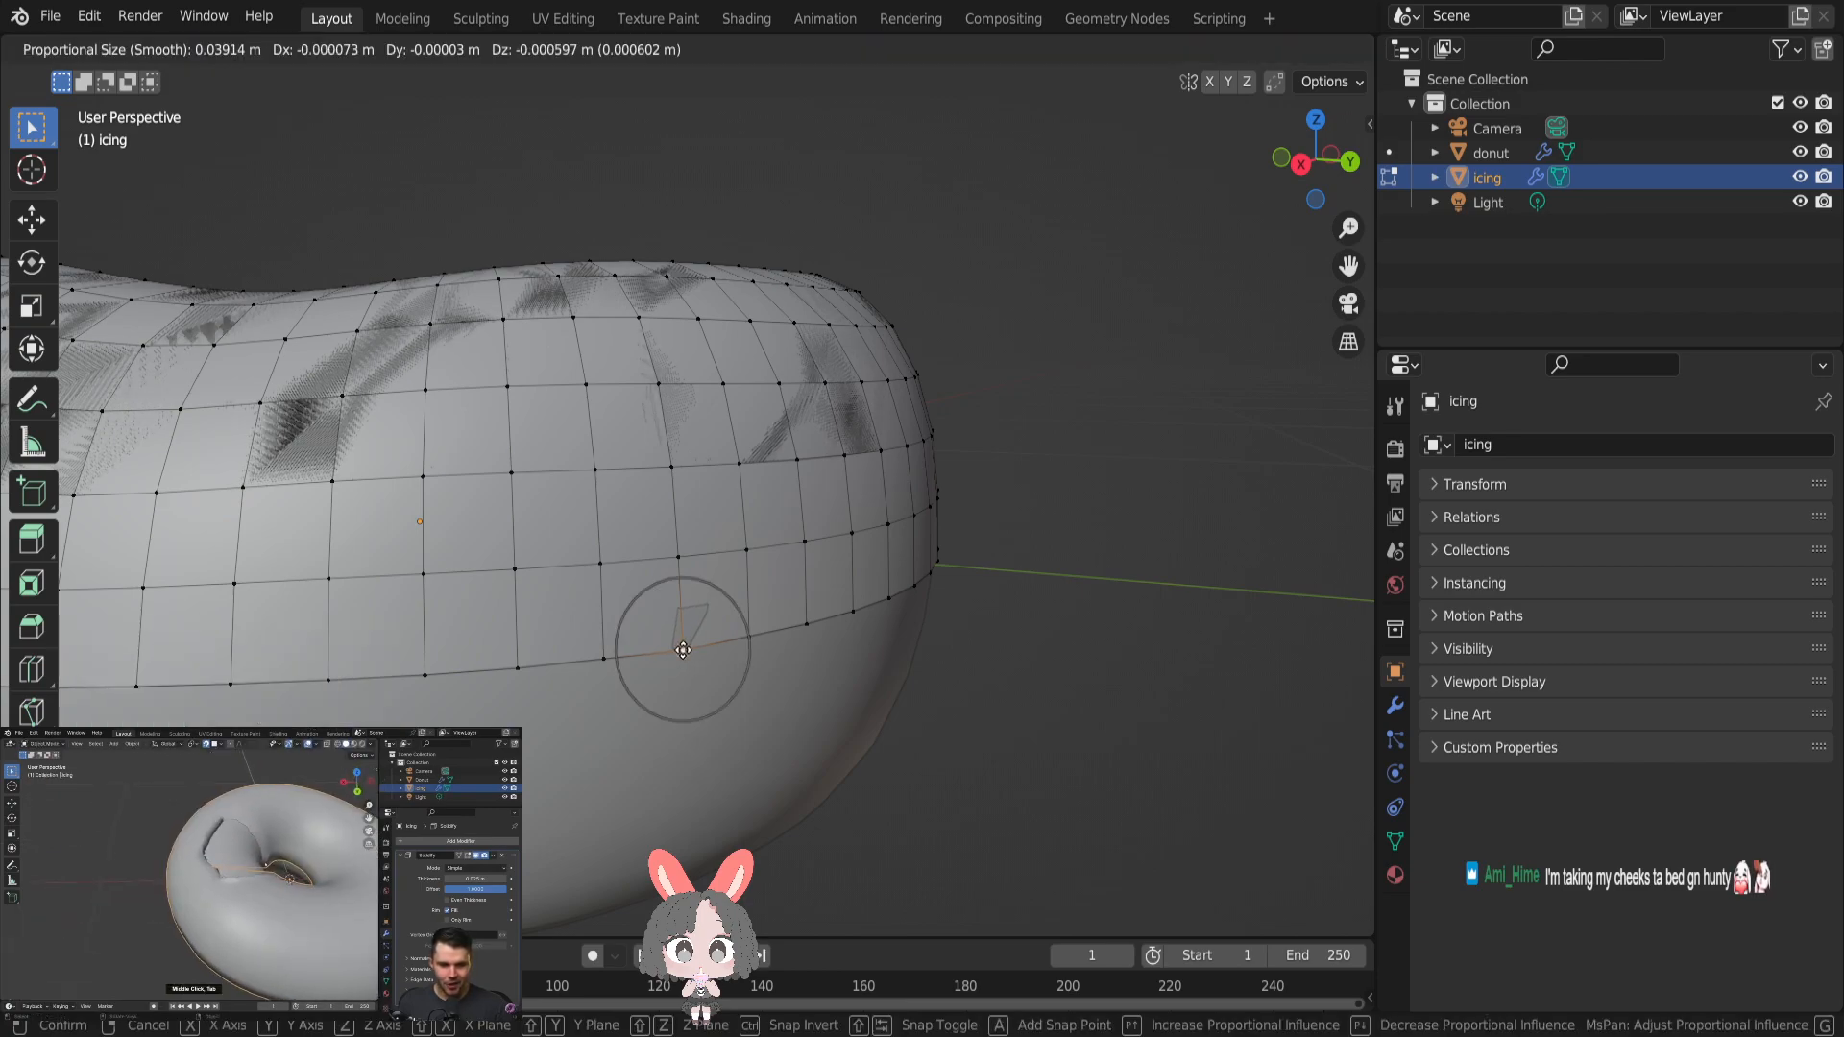
click(702, 838)
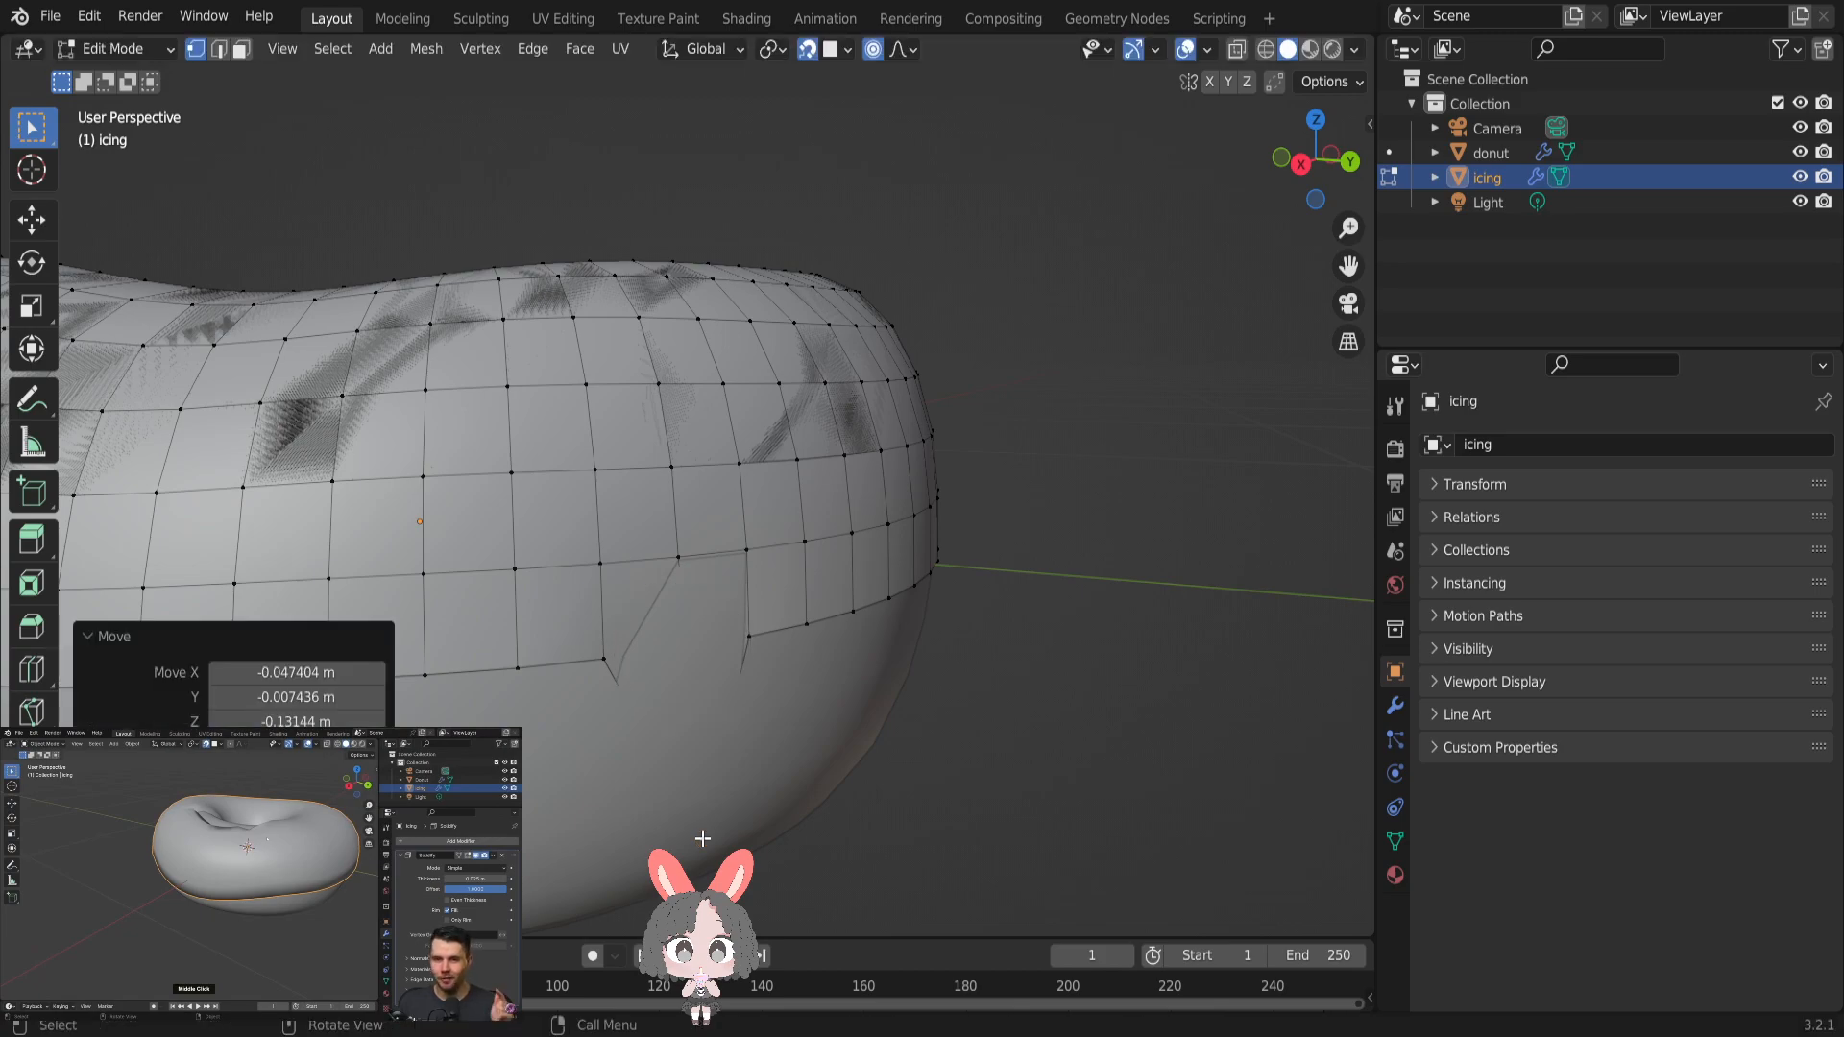
- Examine the pointed drip in Object Mode from a lower angle and return to Edit Mode
key(Tab)
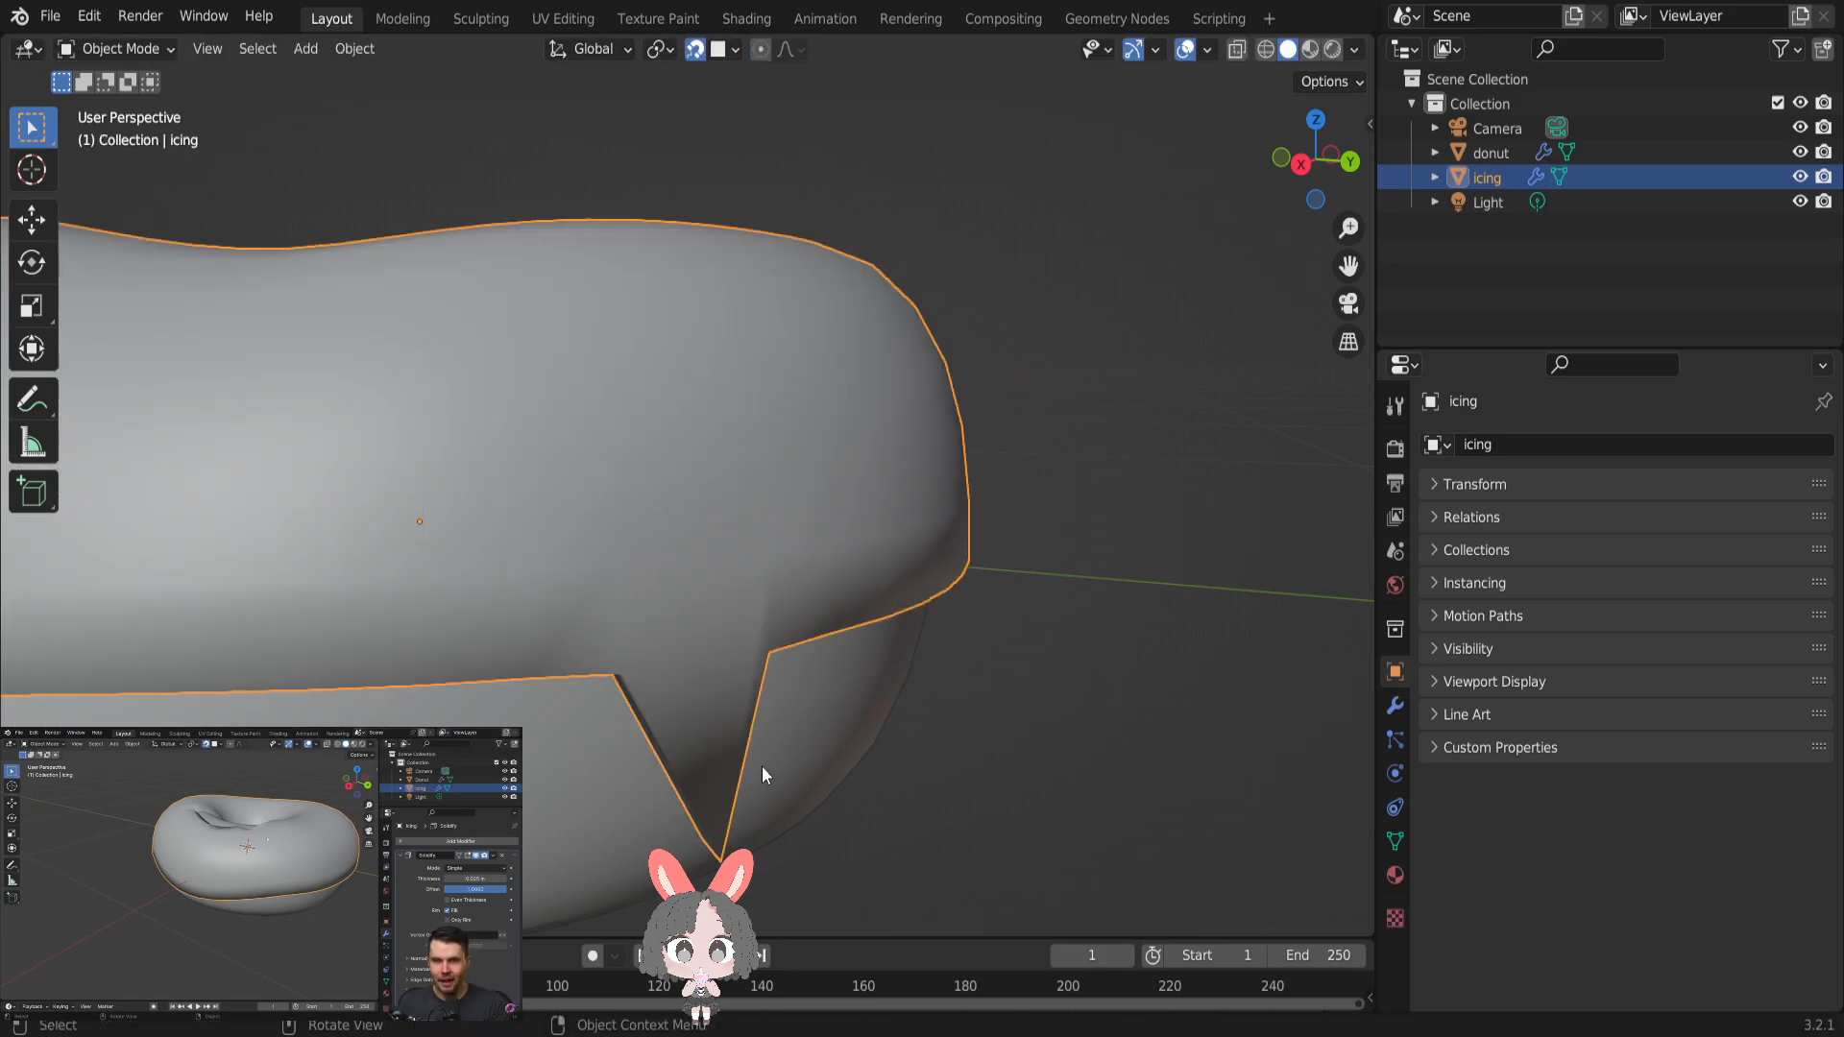
middle_drag(751, 741, 726, 708)
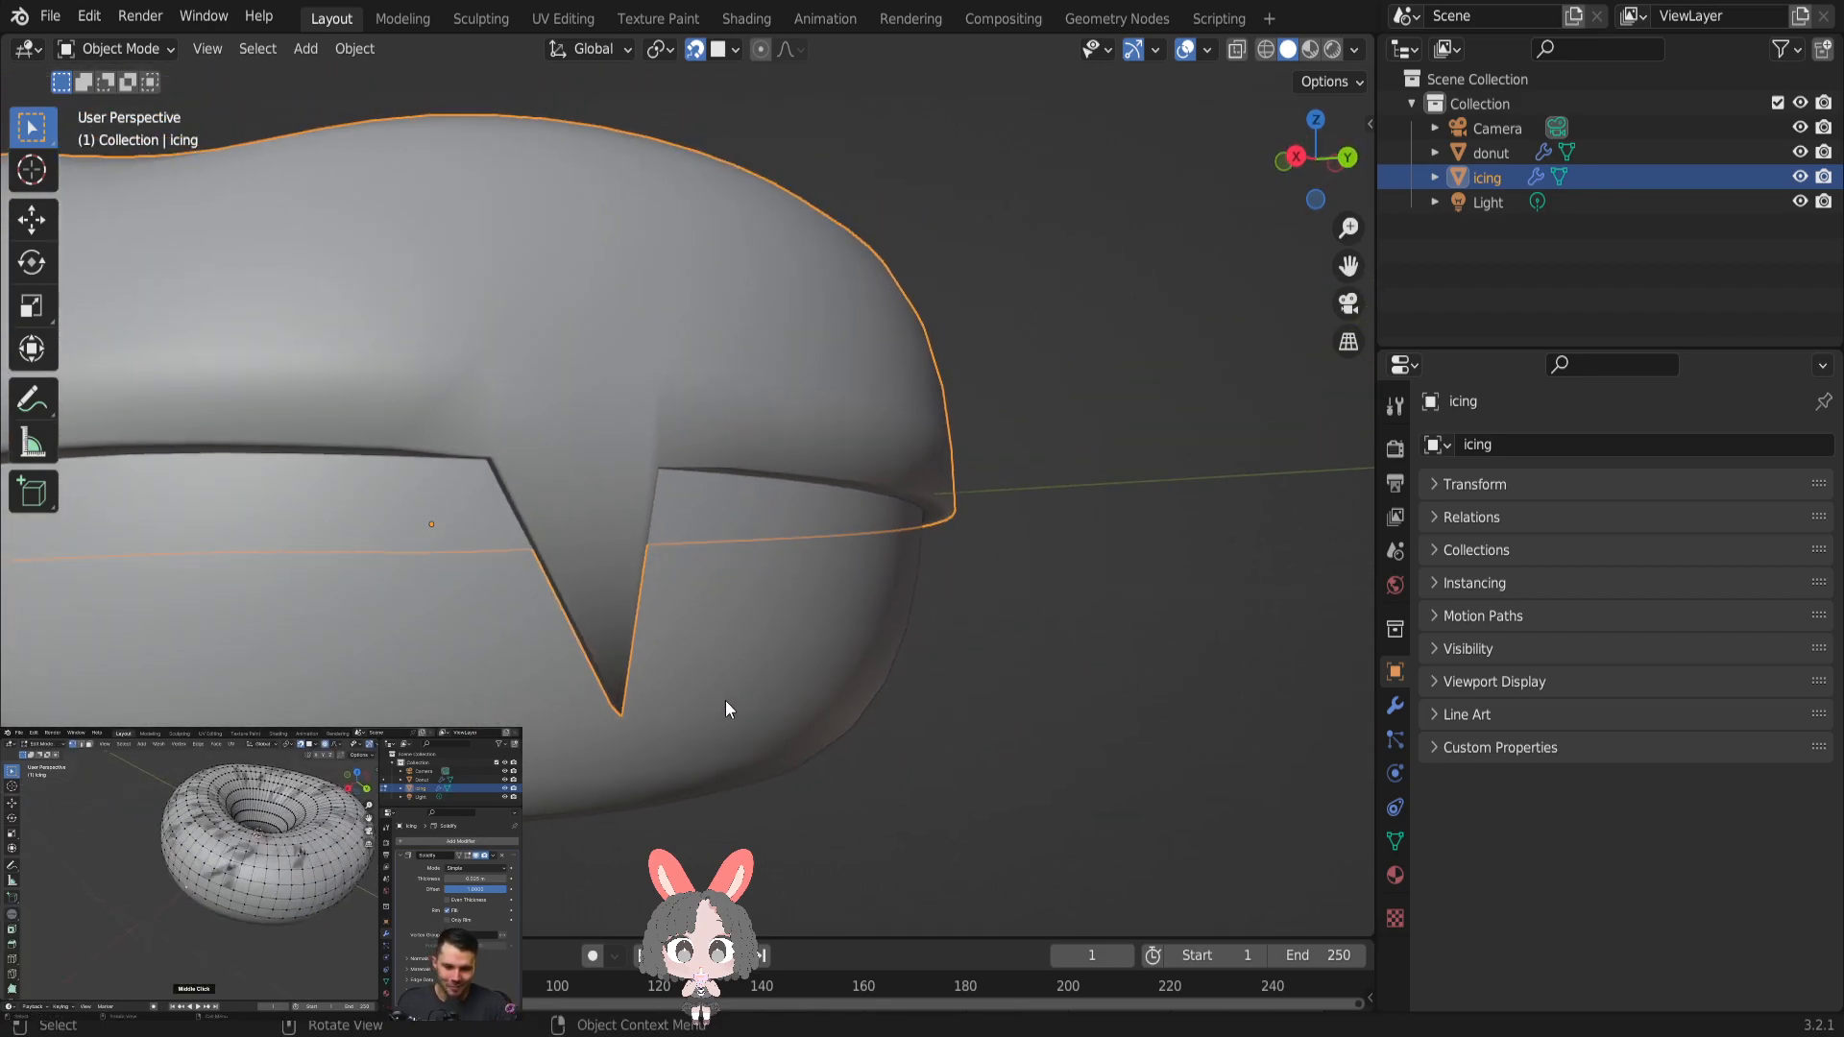
key(Tab)
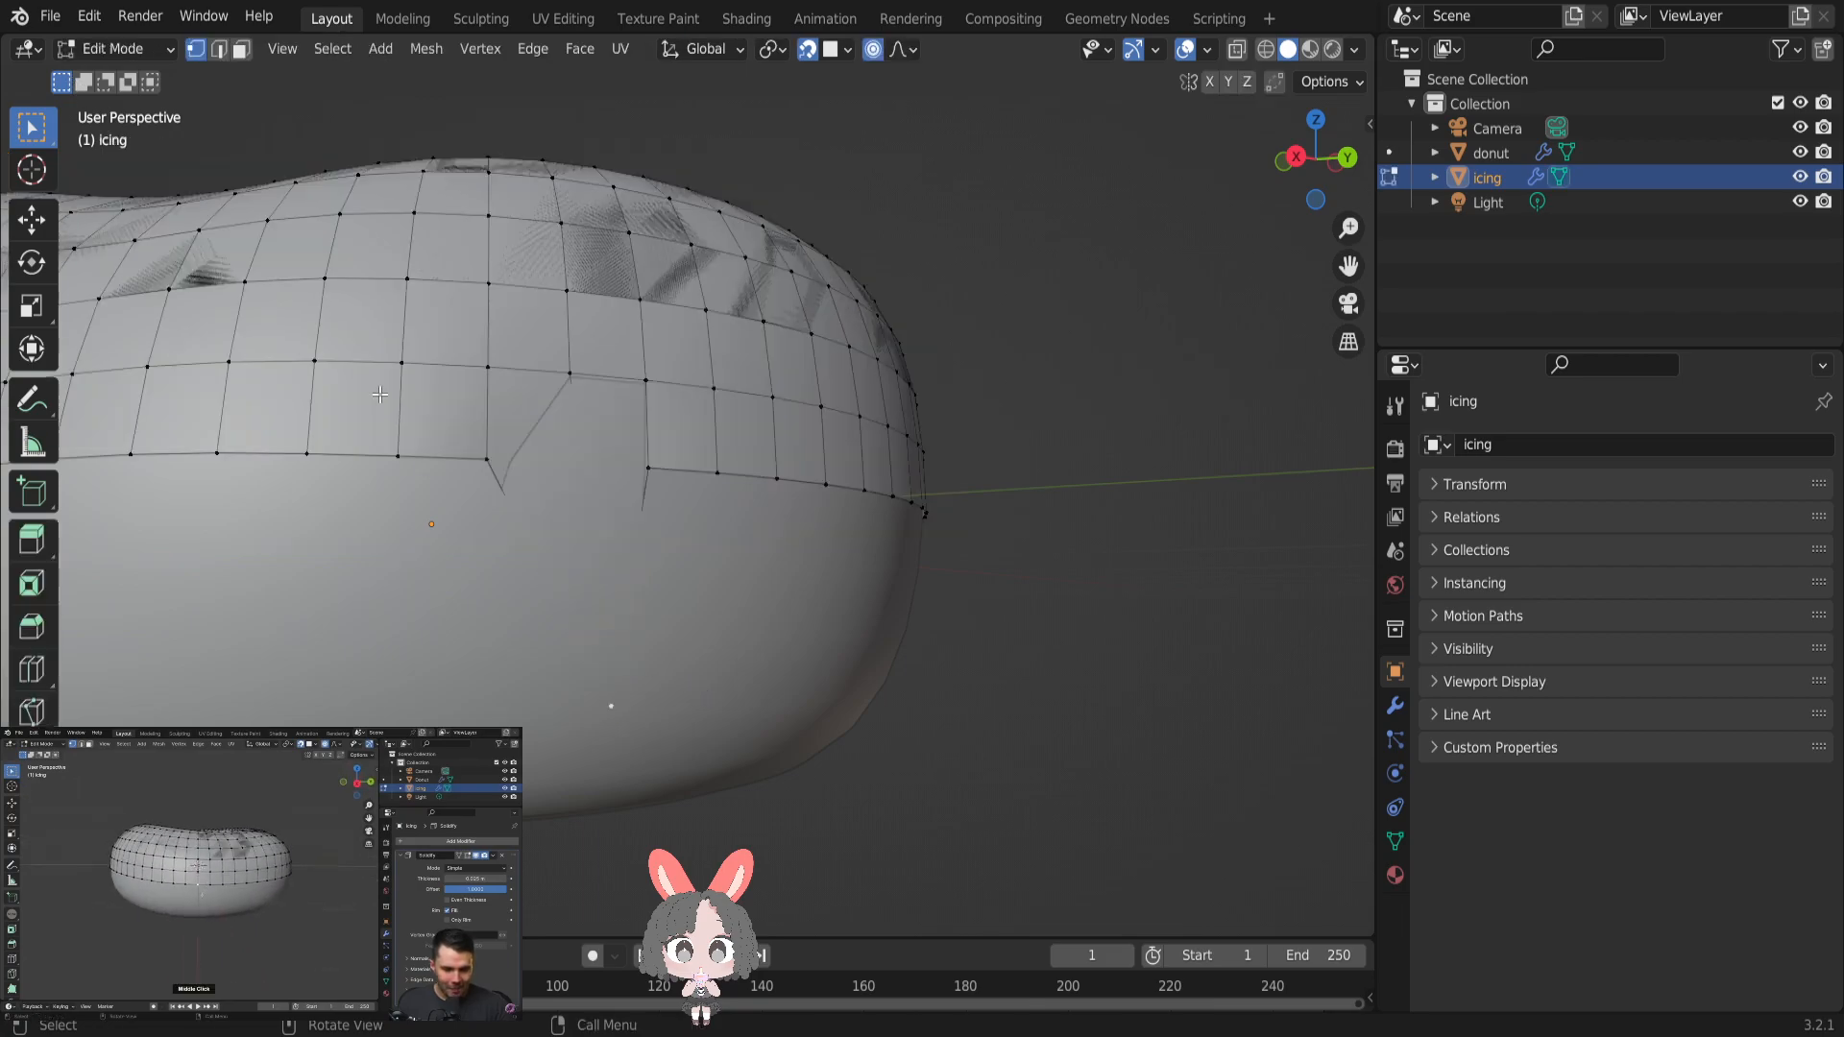
- Undo the 0.13 m pull on the icing's lower-edge vertex
click(48, 17)
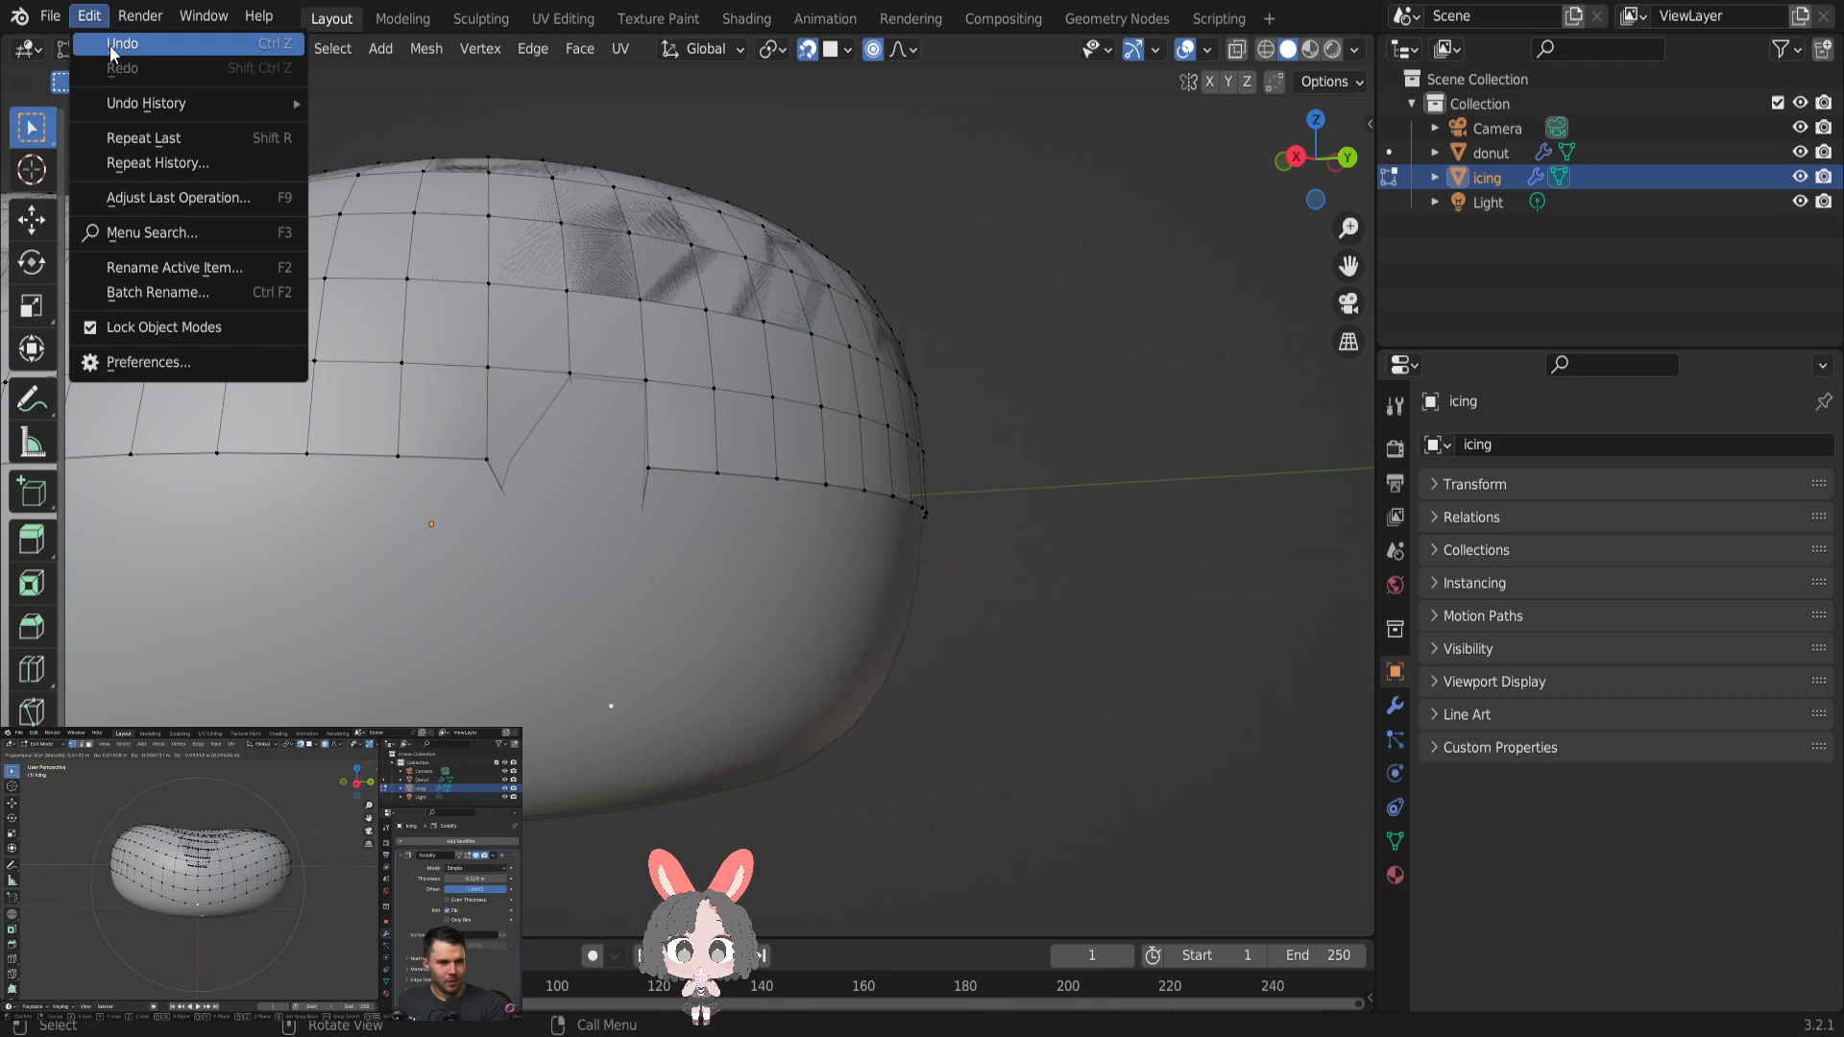
click(110, 44)
click(89, 17)
click(106, 43)
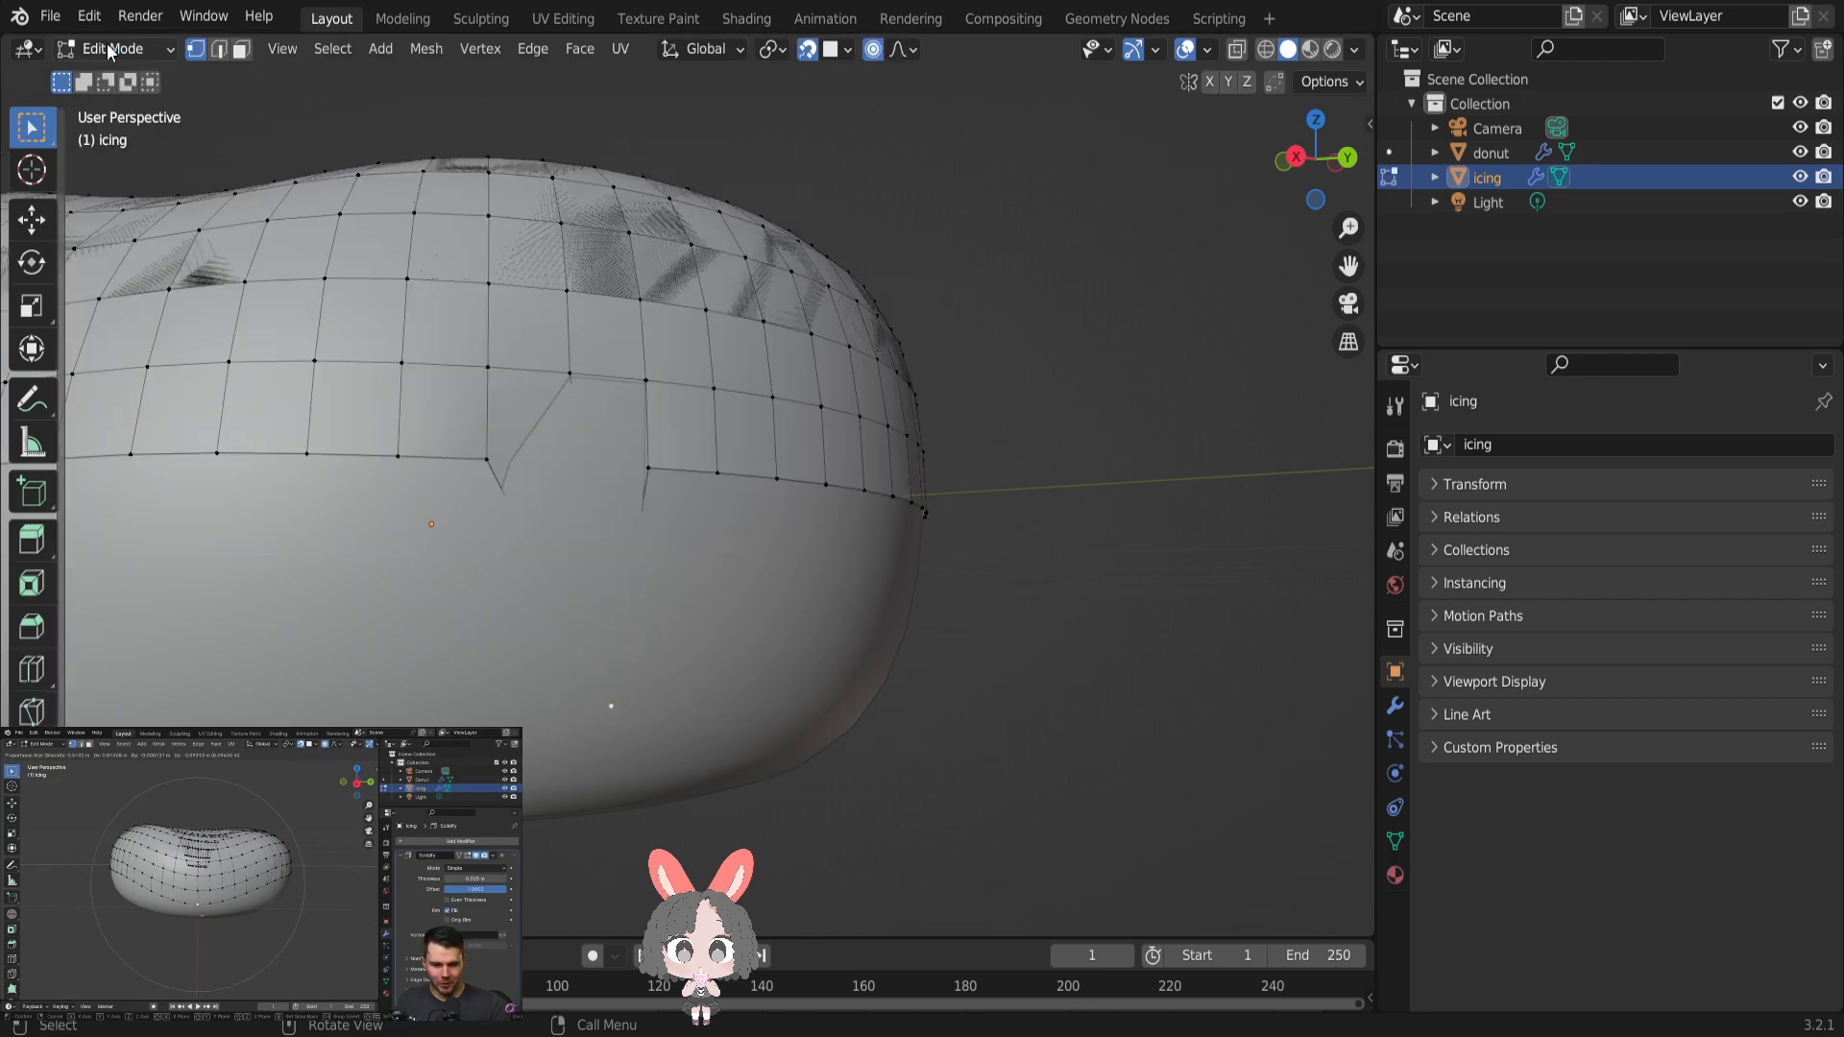
click(104, 17)
click(111, 43)
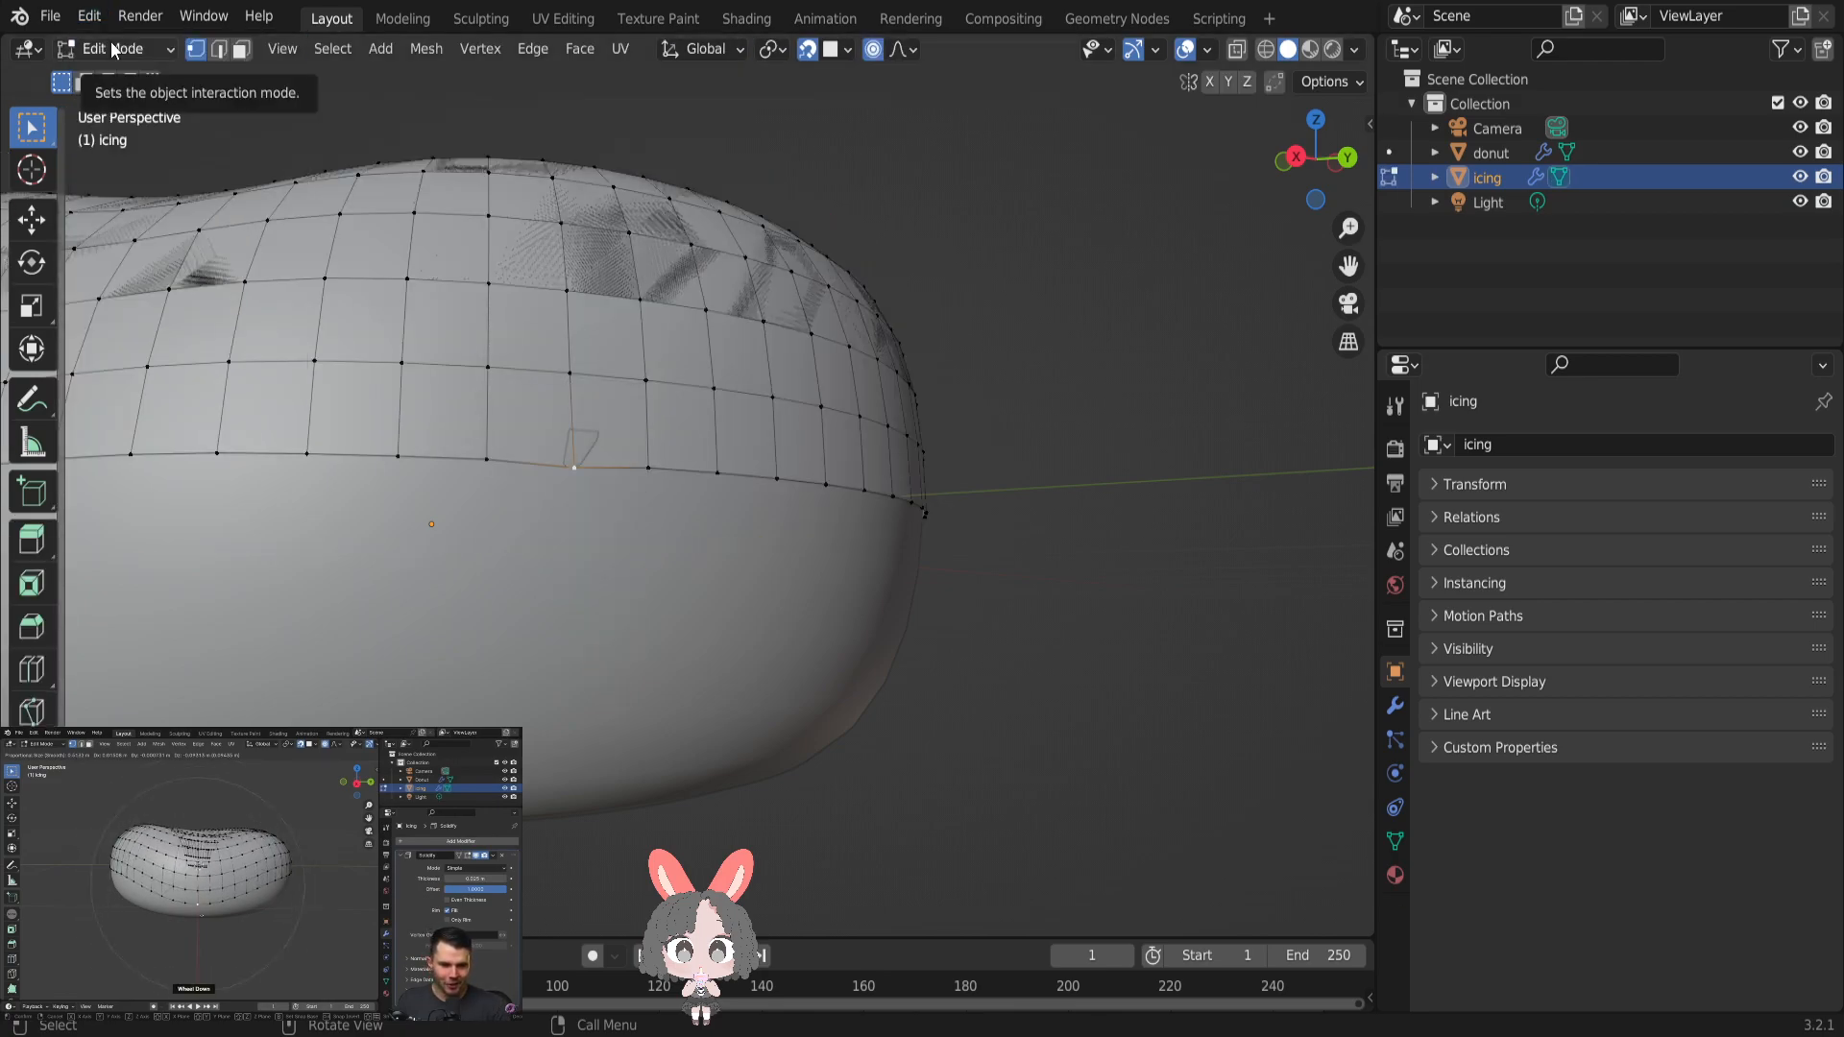
- Look through the icing's Transform and Relations properties, and bring back its Solidify modifier settings
click(1476, 444)
click(1445, 444)
click(1447, 444)
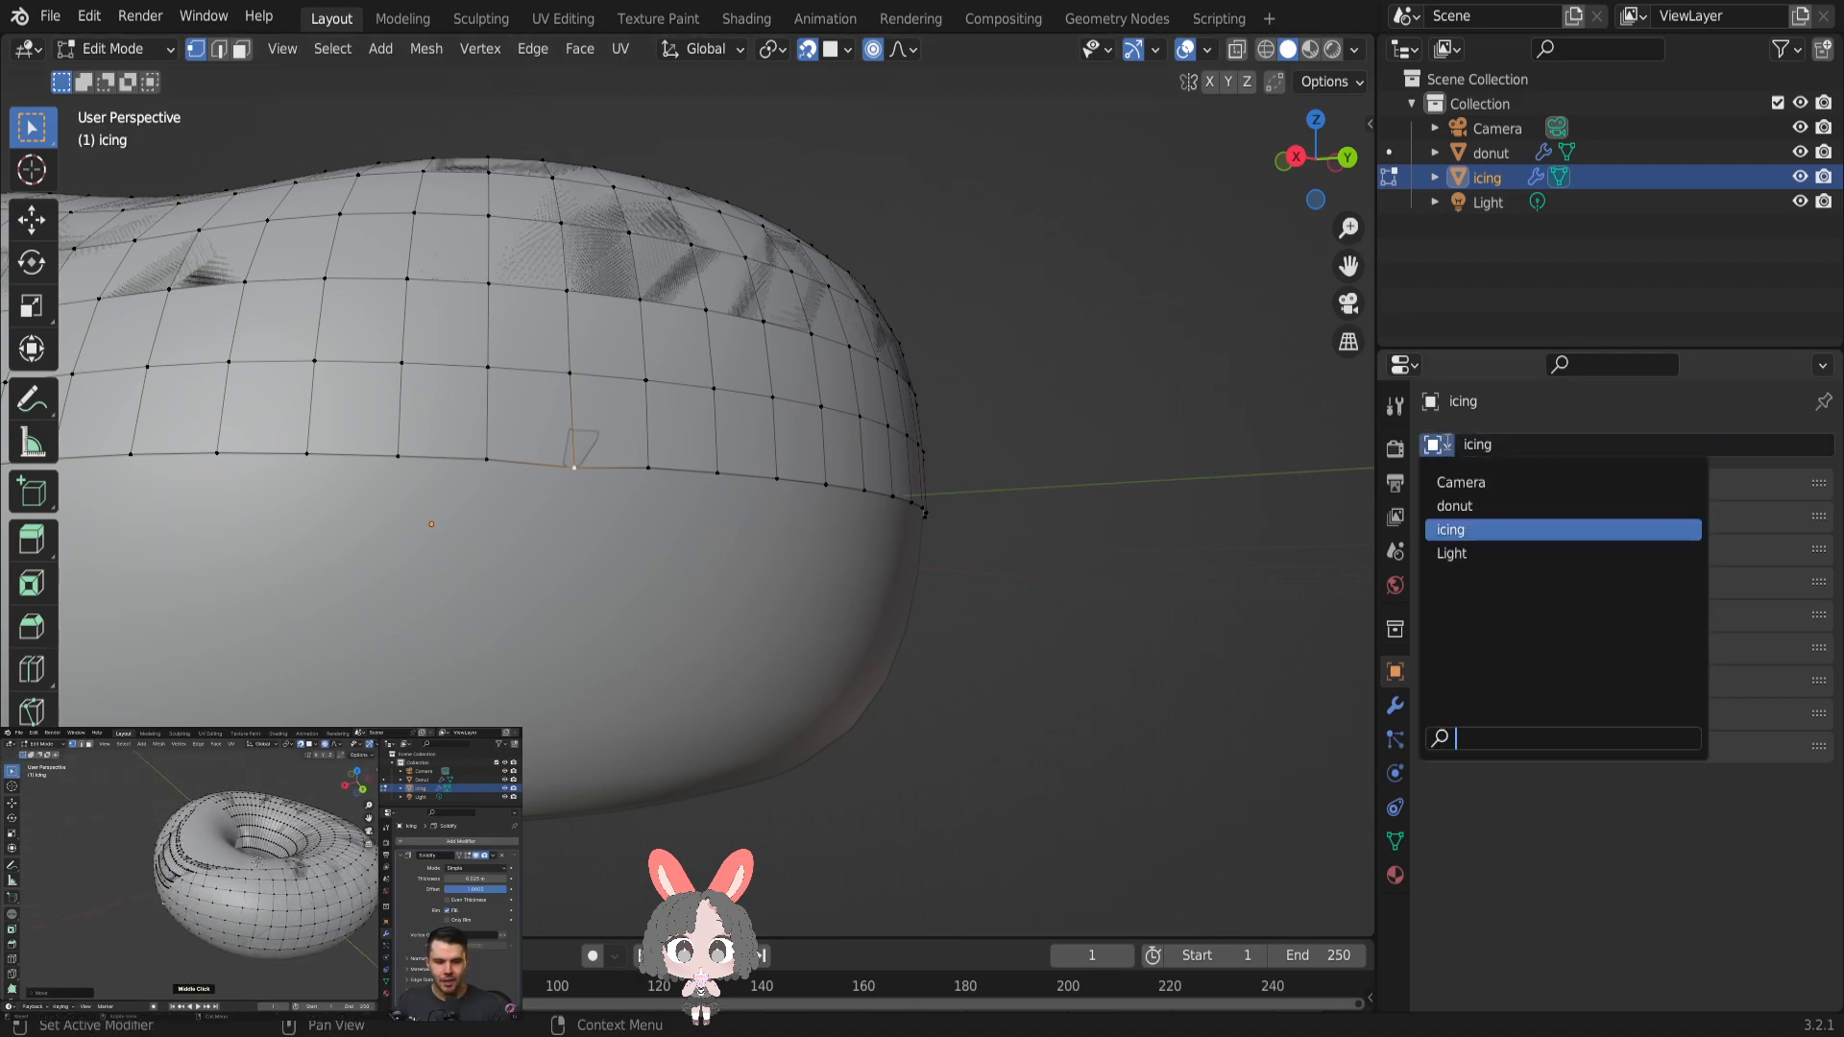
click(1465, 529)
click(1466, 480)
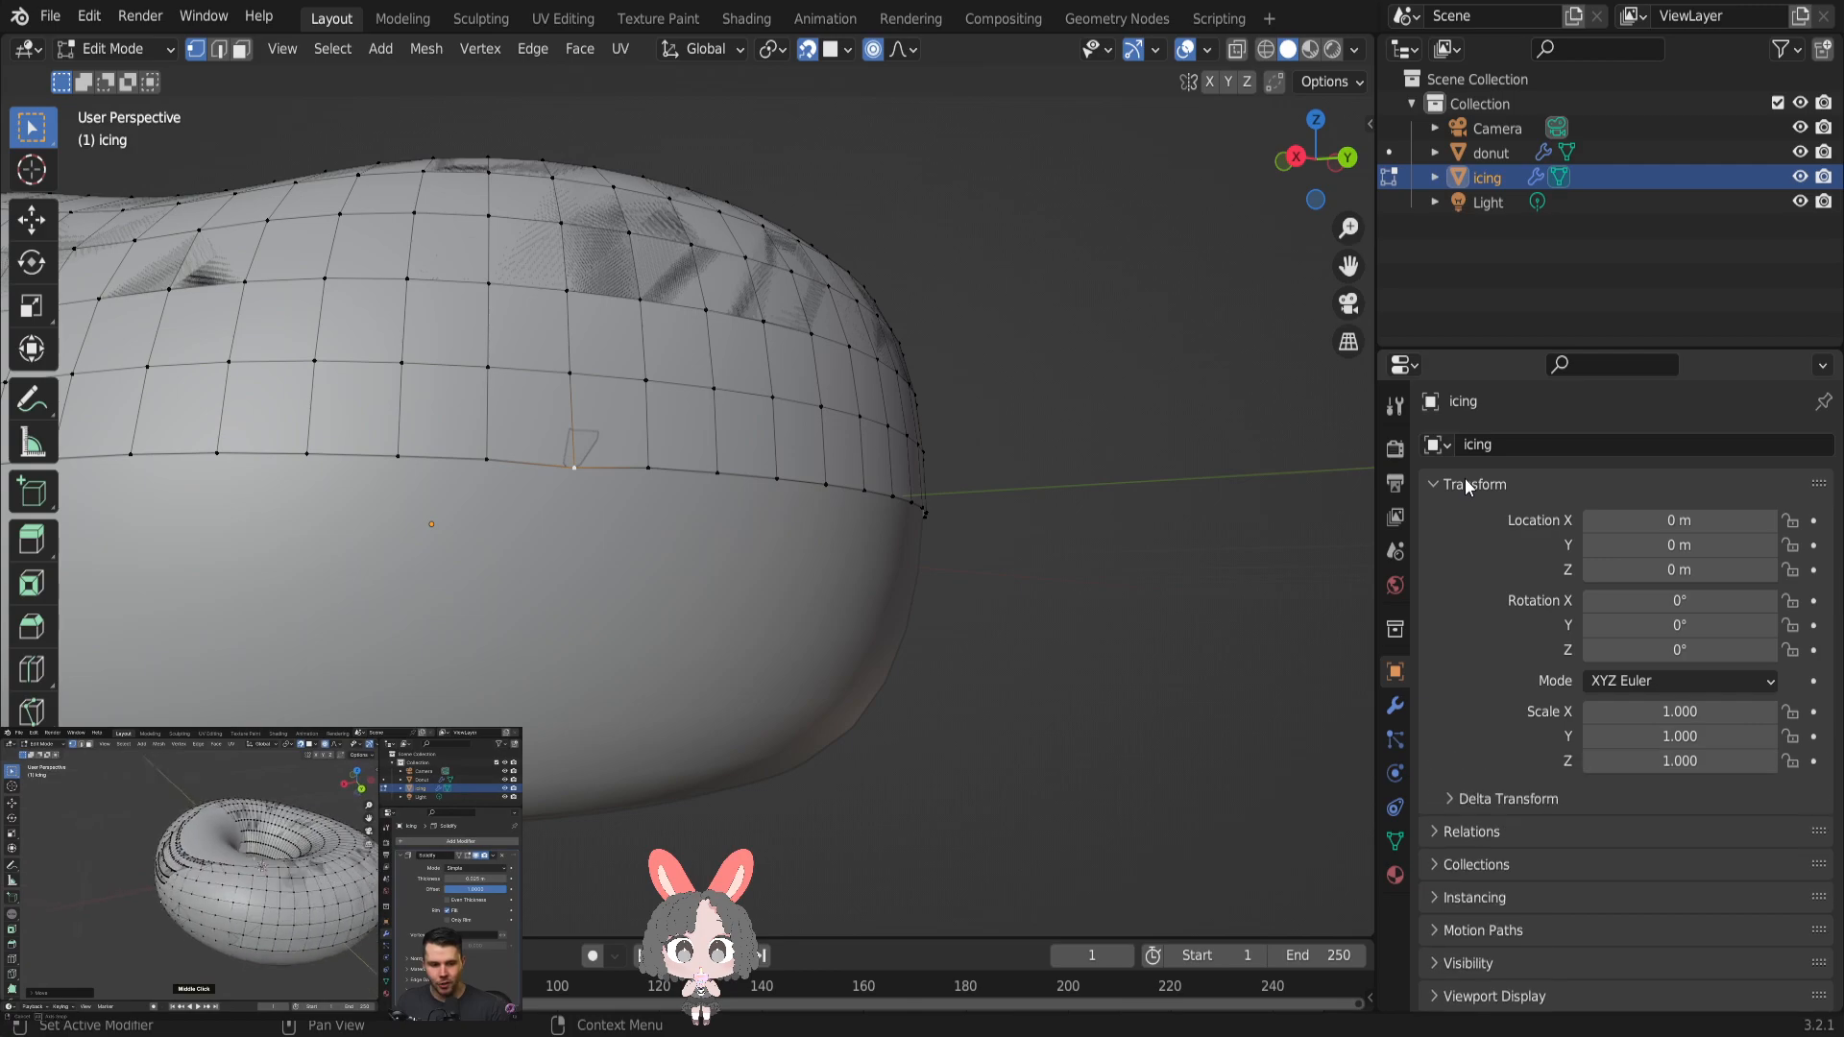
click(1466, 480)
click(1461, 518)
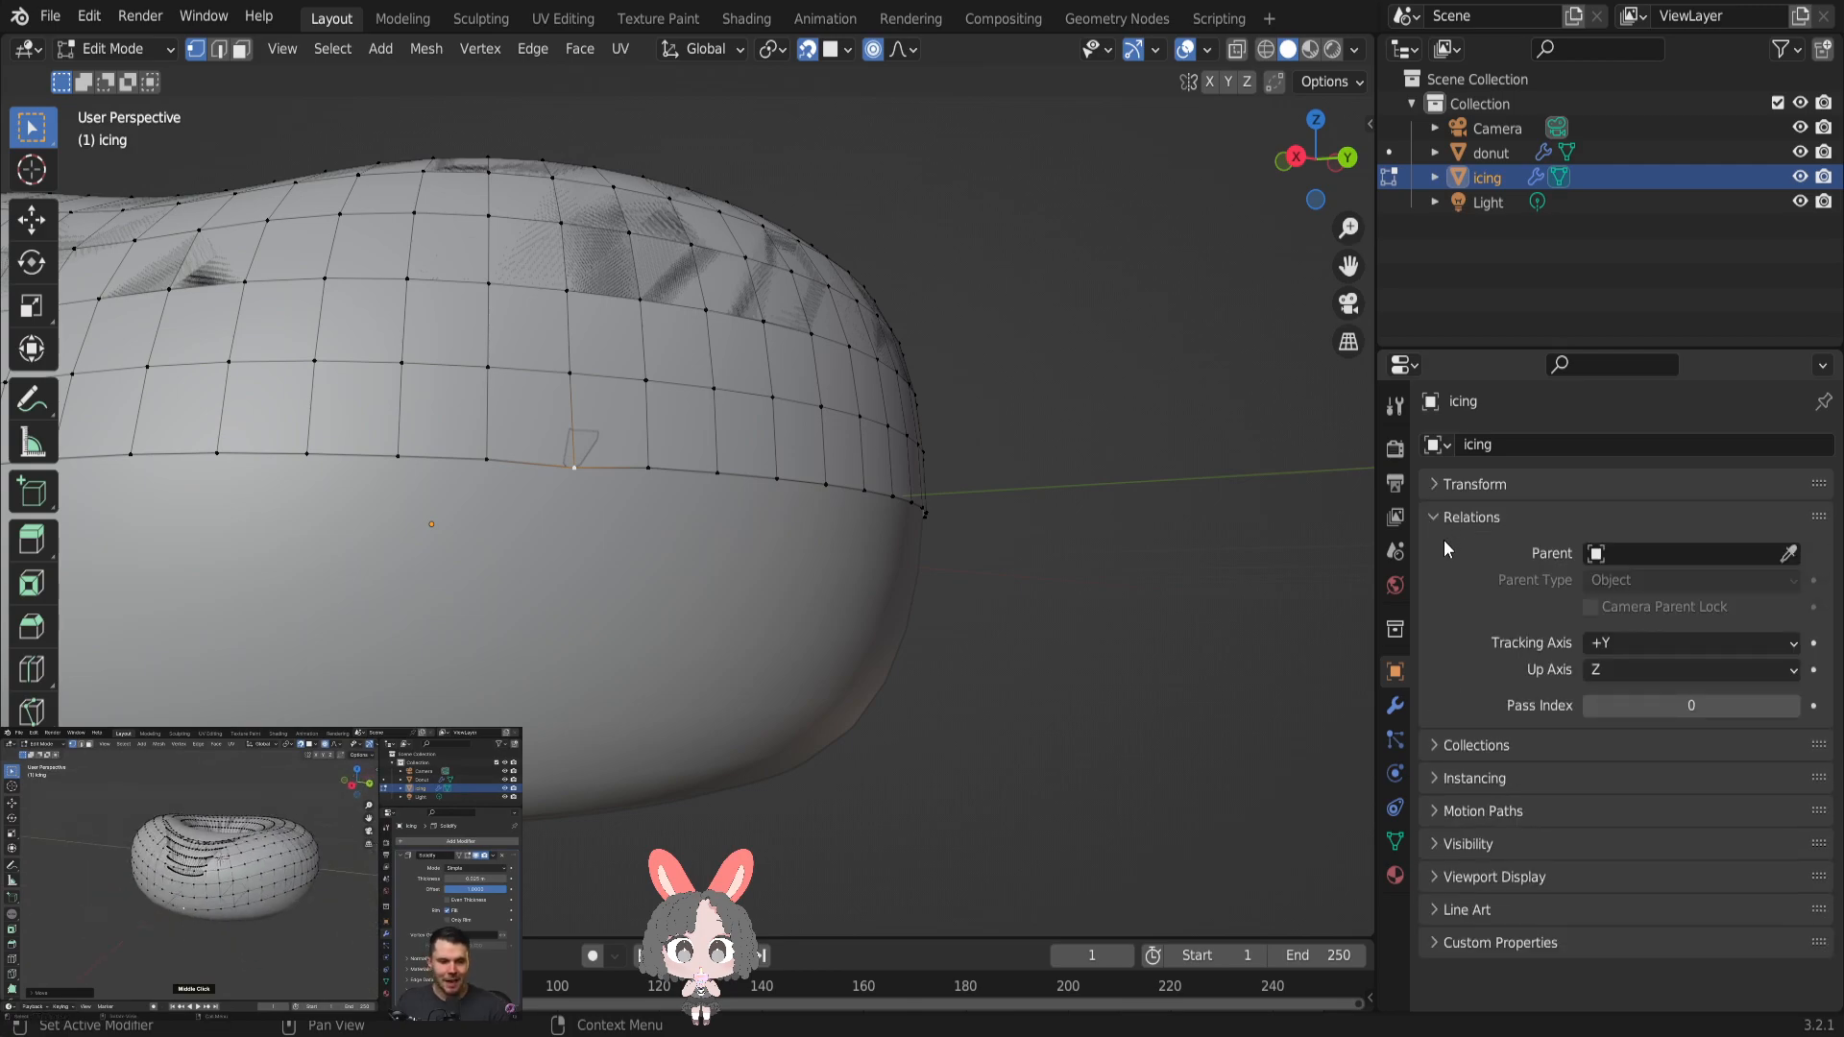
click(1448, 519)
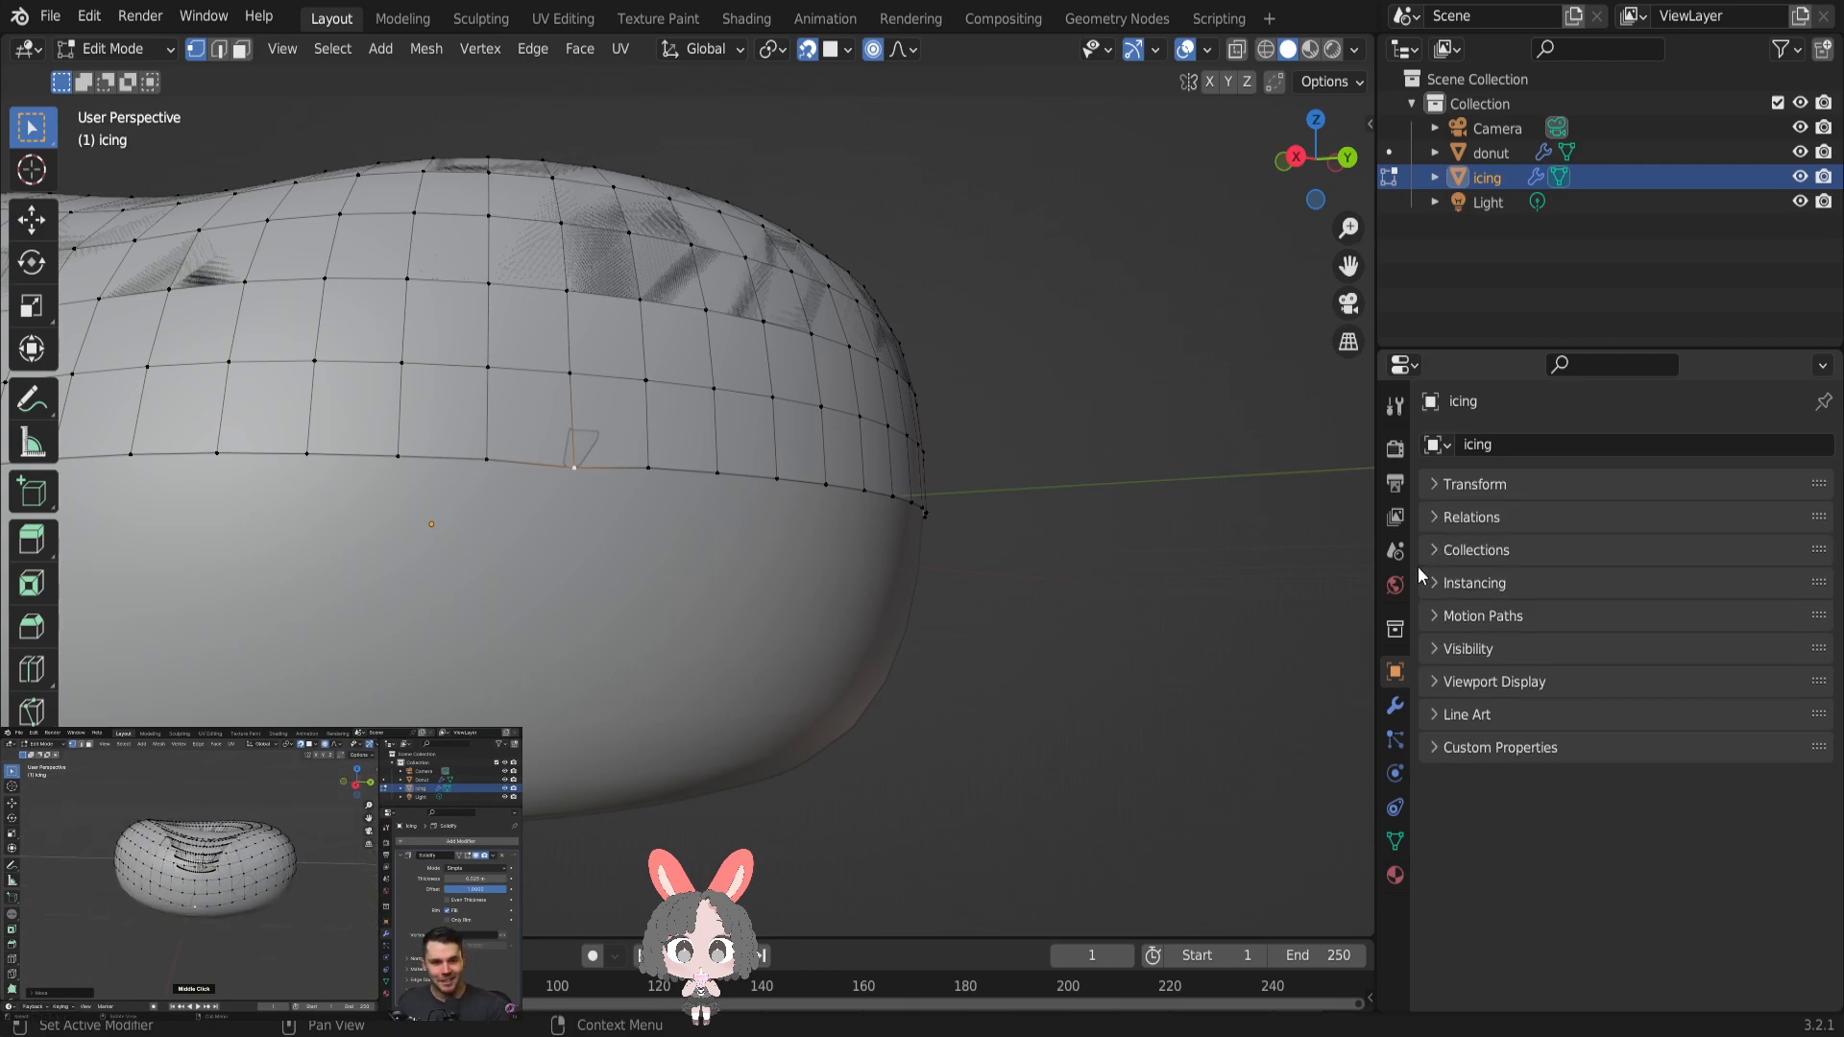
click(1395, 707)
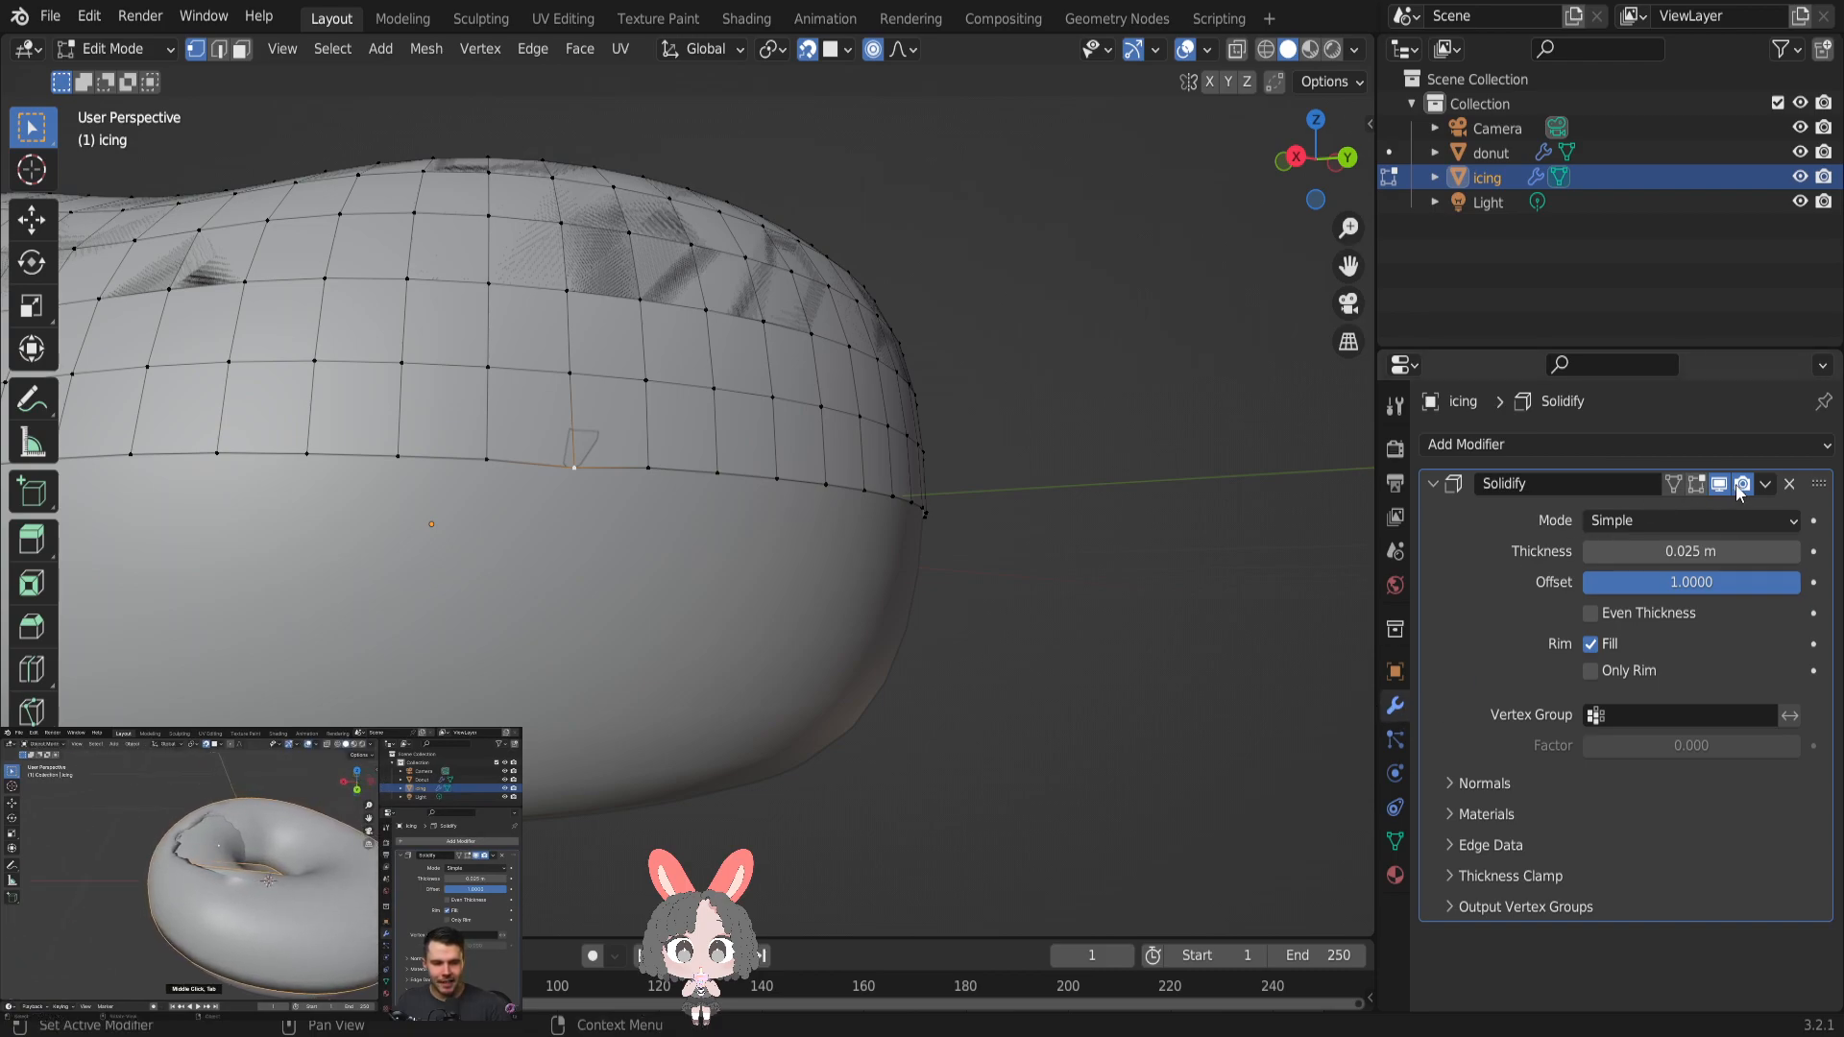
click(1764, 484)
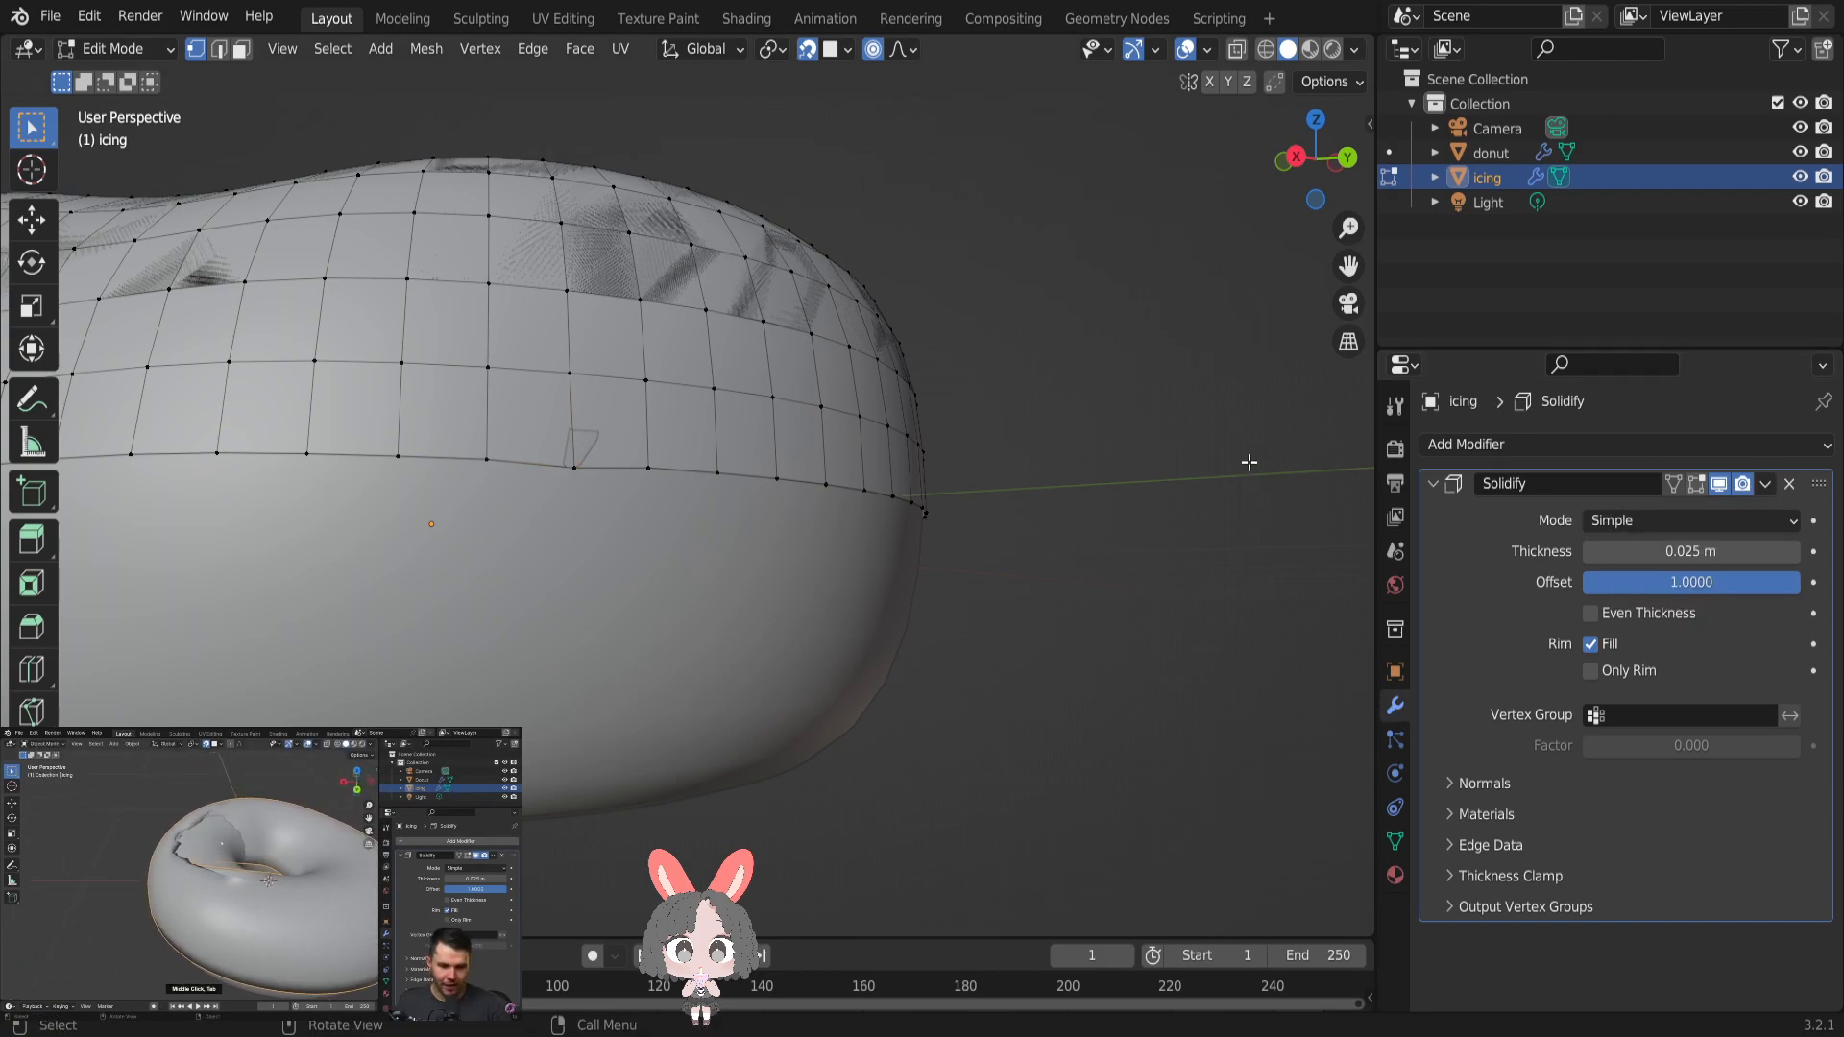
- Revert the icing mesh through the undo history to the Toggle Edit Mode state before the lower-edge vertex was moved
click(87, 17)
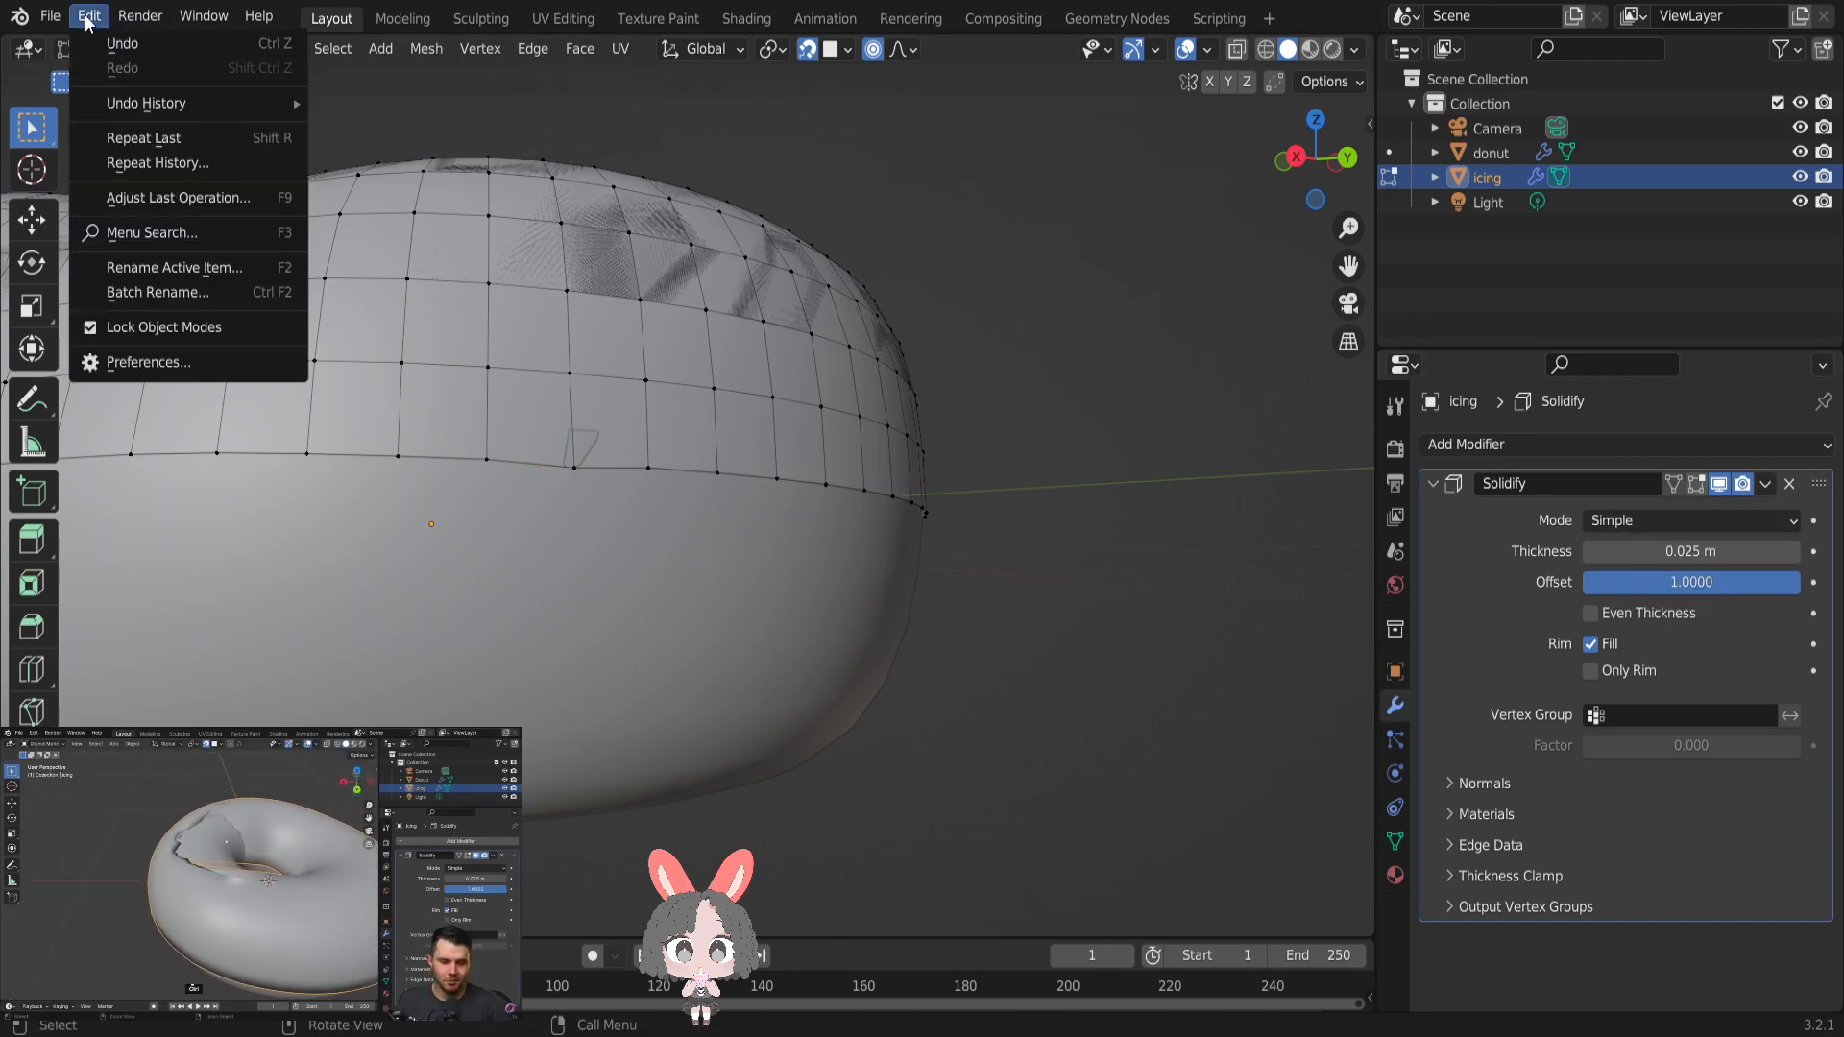
mouse_move(279, 107)
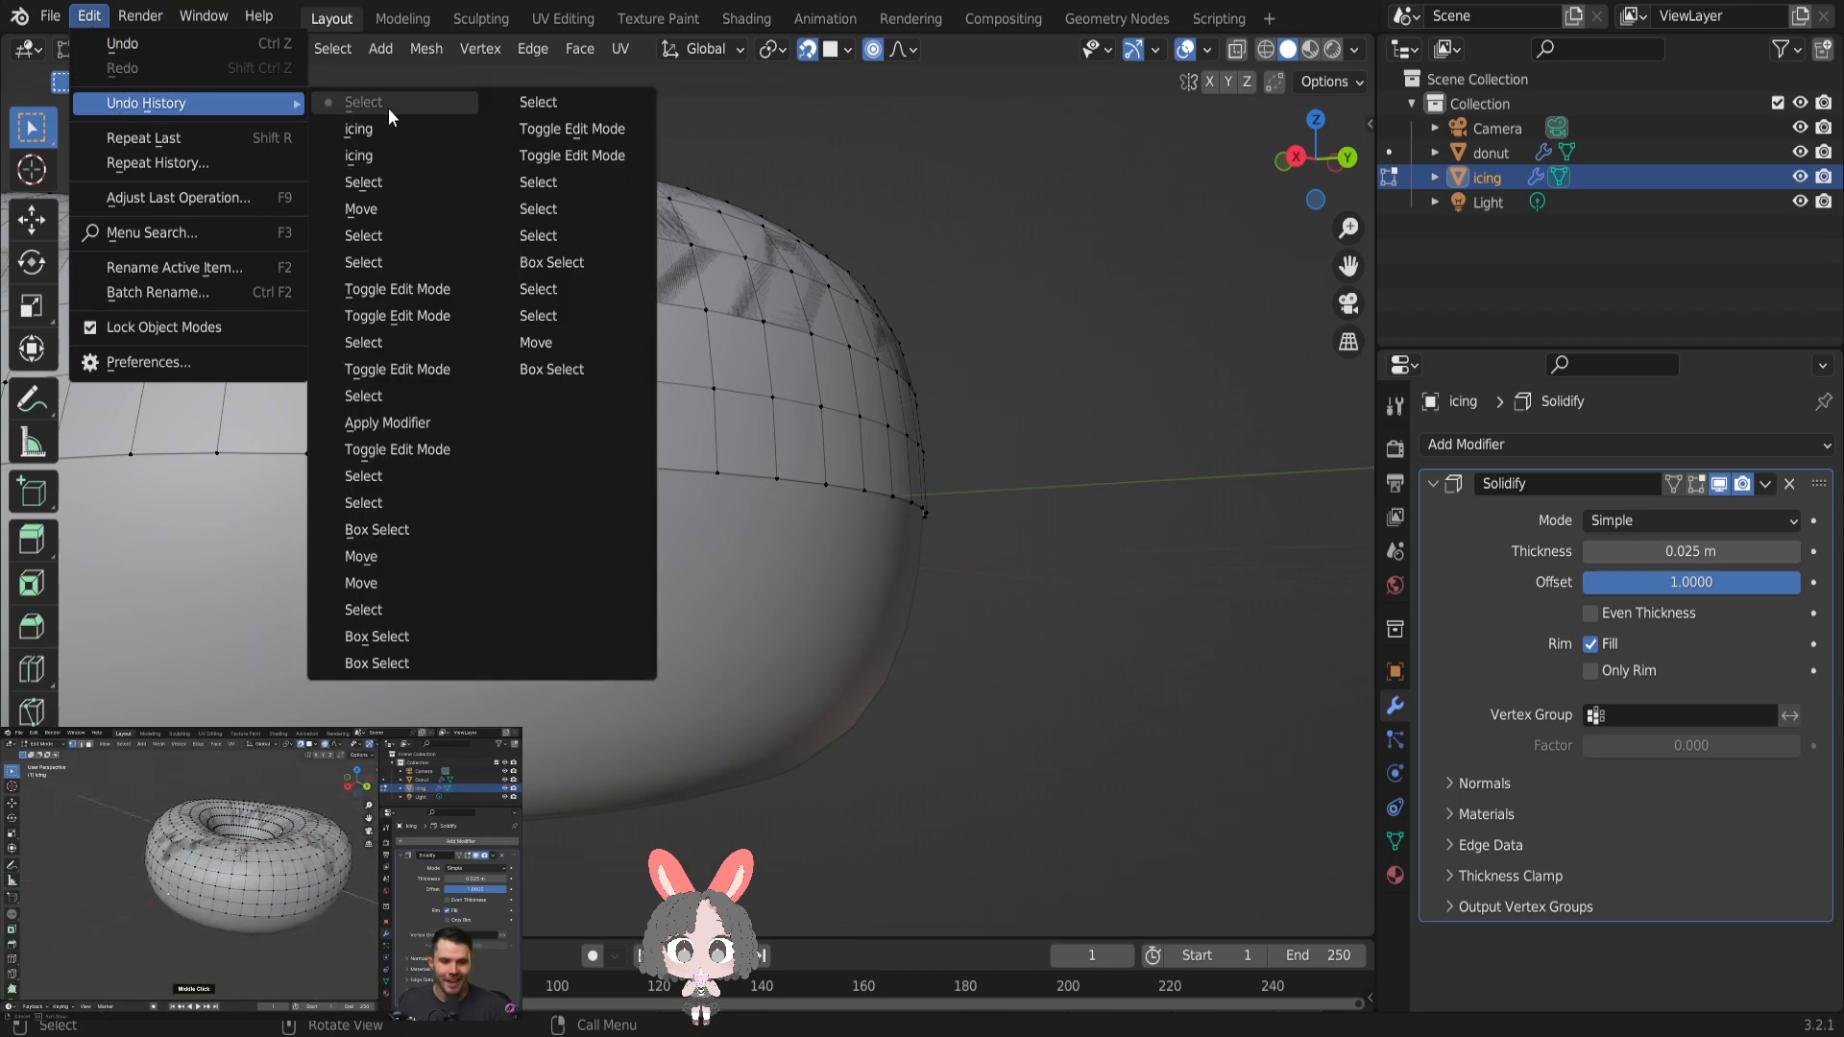
click(364, 183)
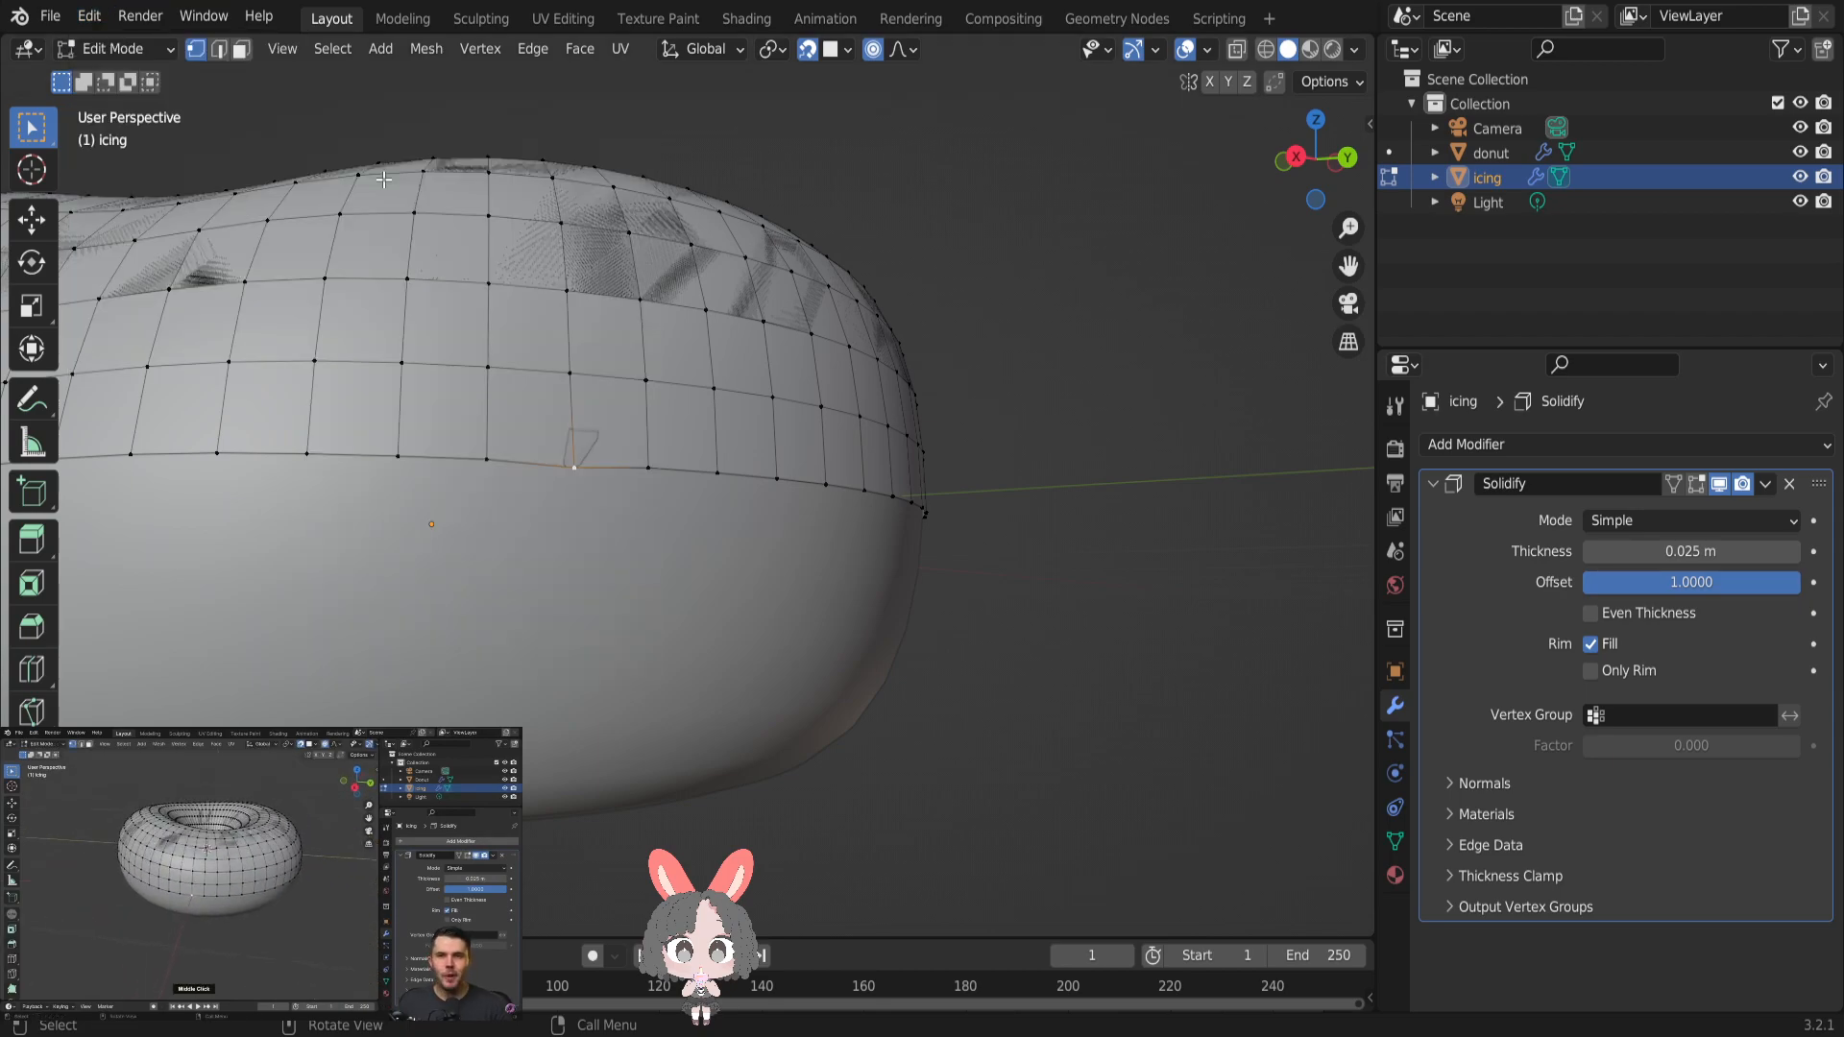
click(87, 17)
mouse_move(147, 107)
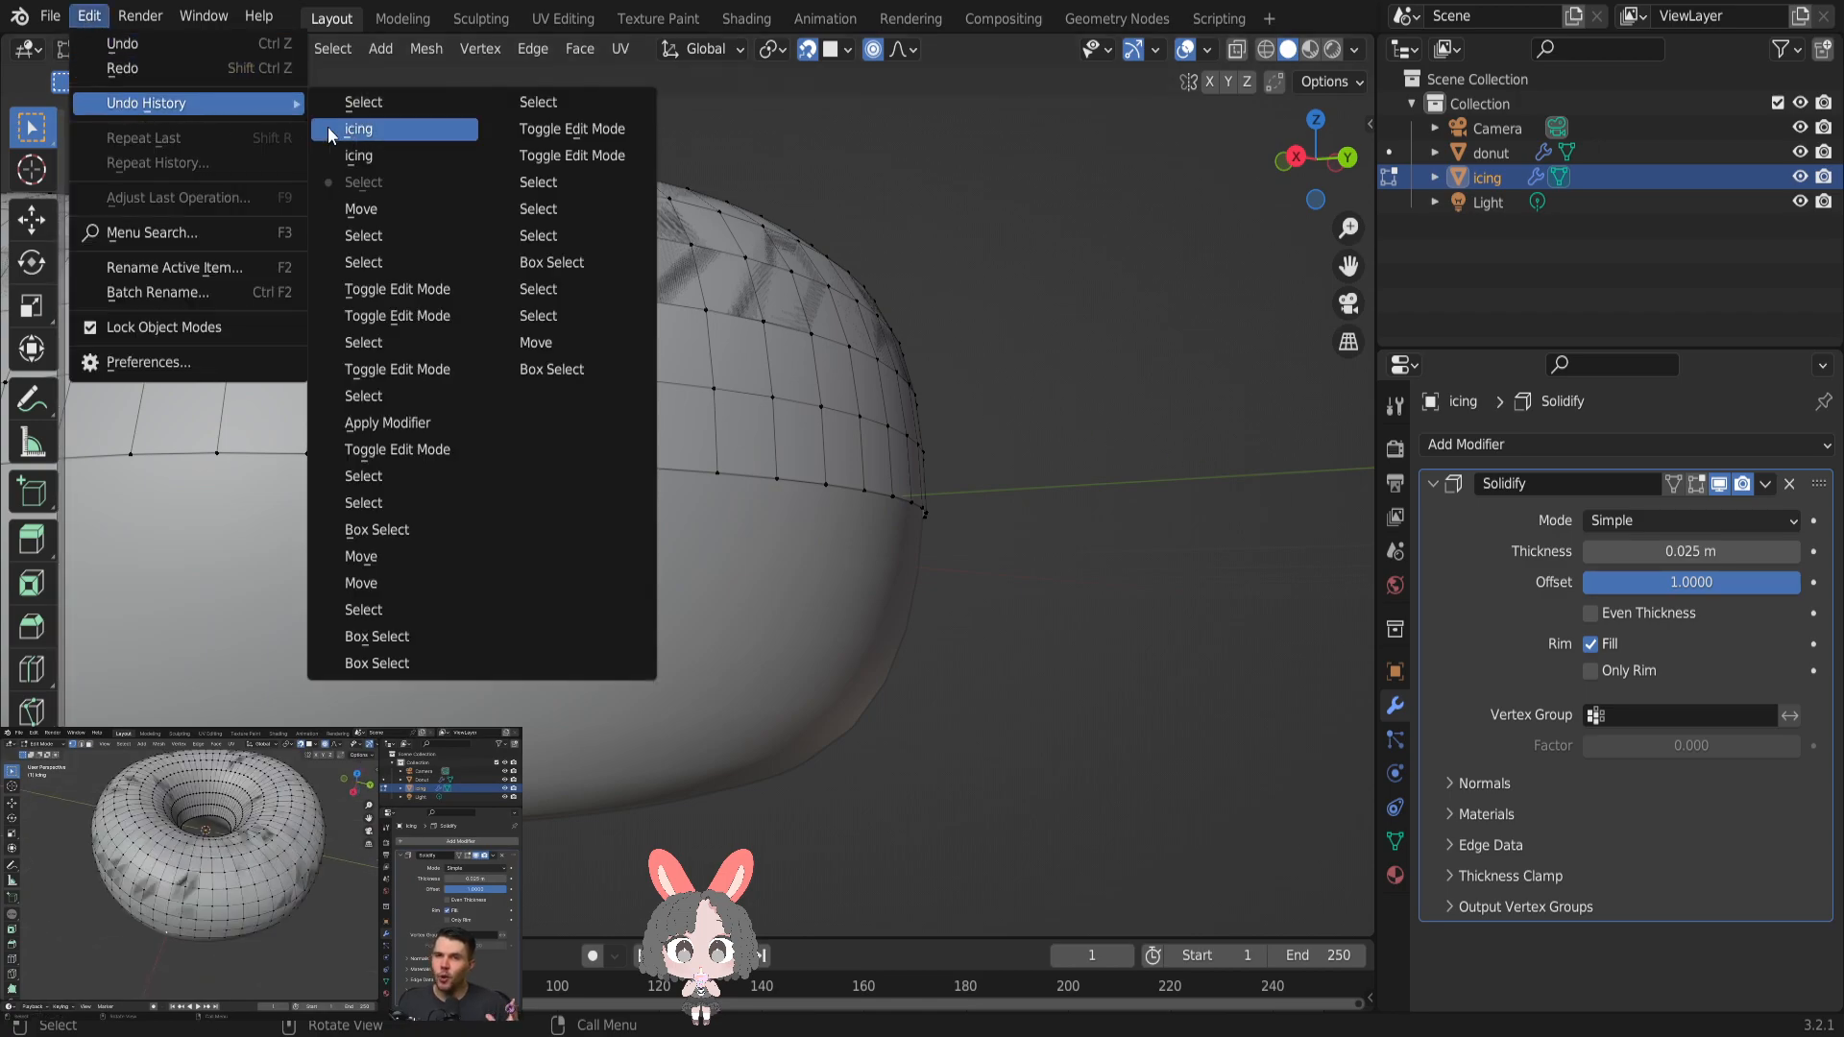
click(418, 296)
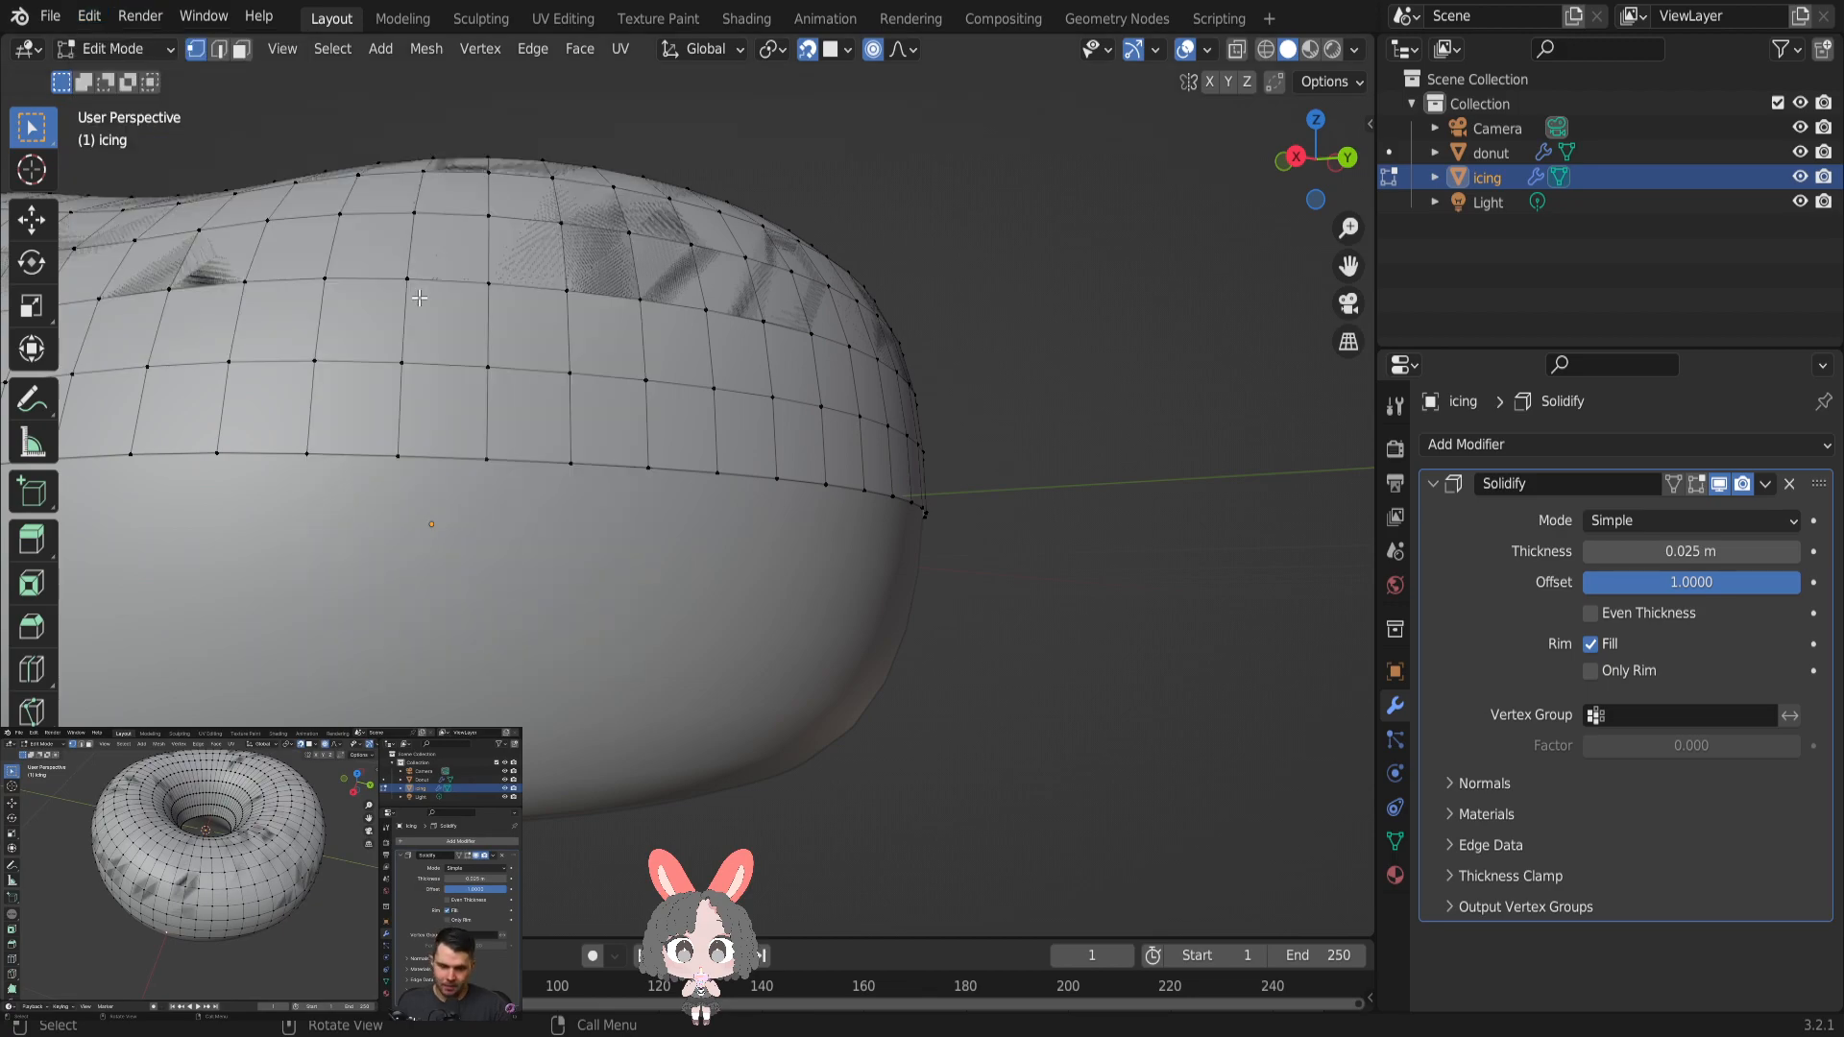
- Collapse the Solidify settings, inspect the icing's overall shape in Object Mode, and return to Edit Mode
click(1430, 484)
key(Tab)
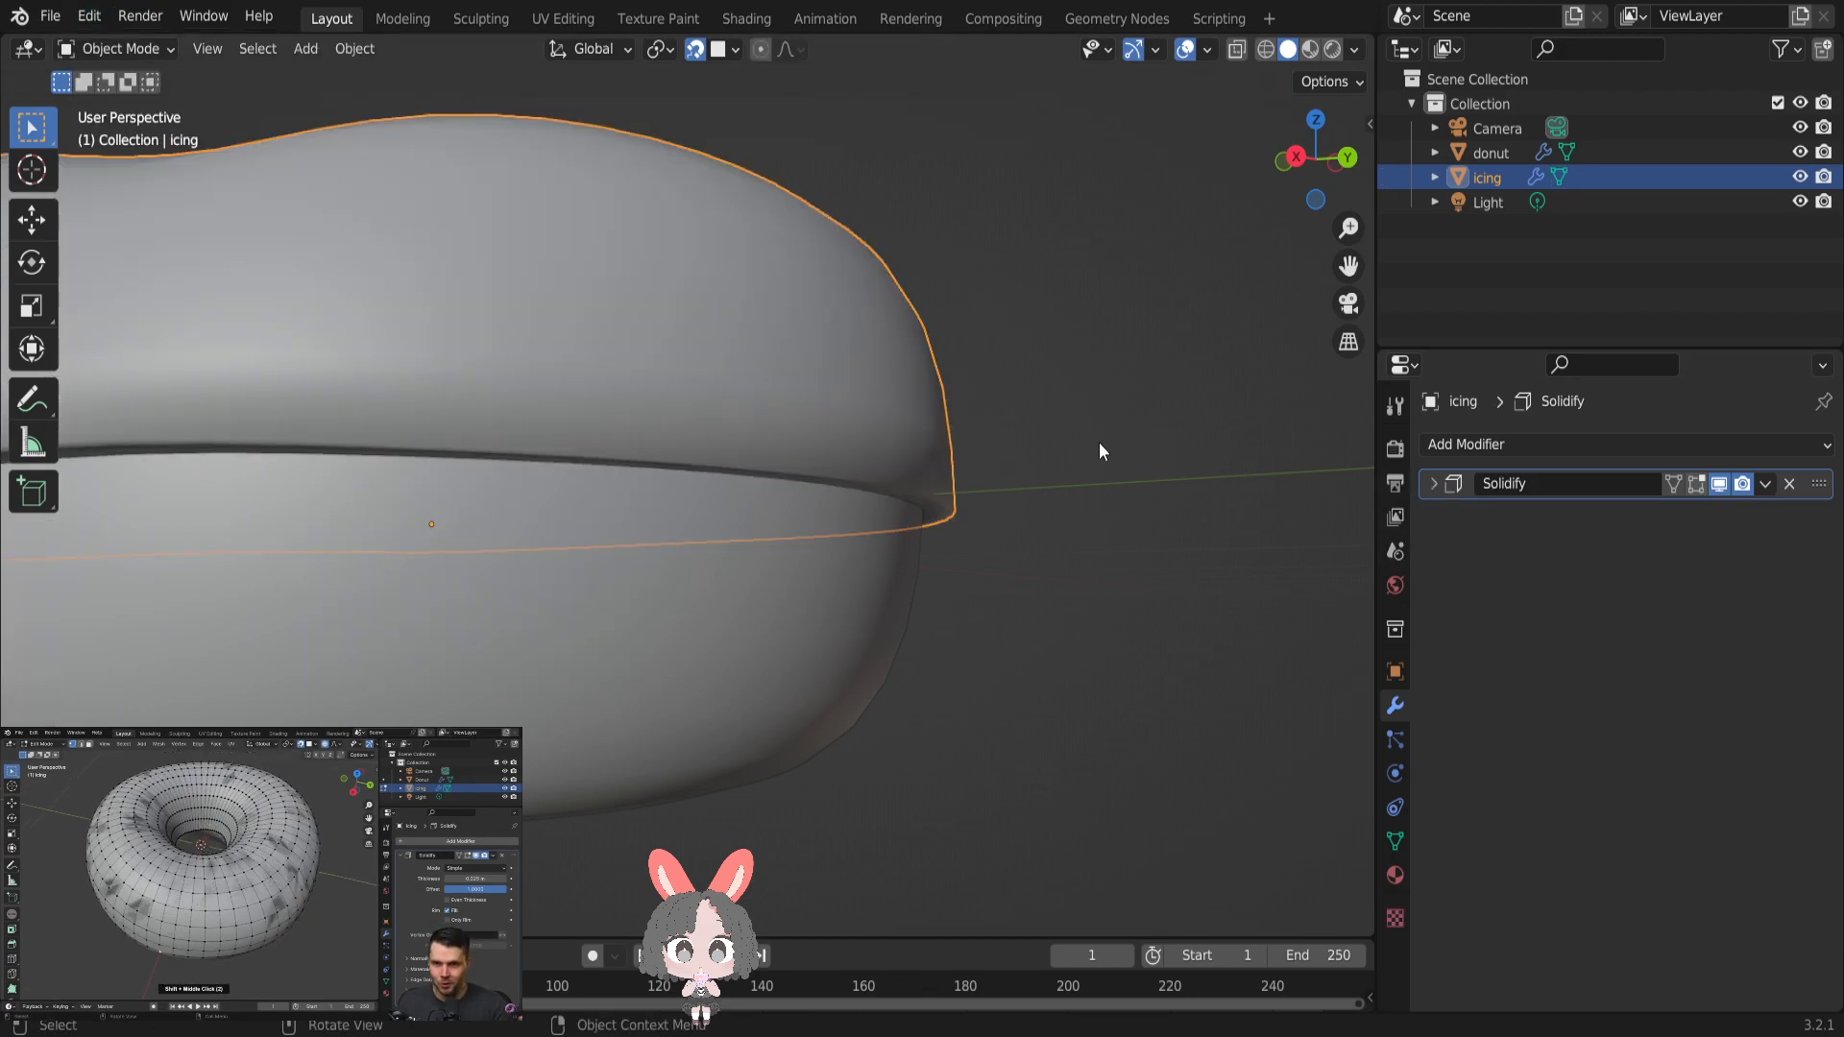
scroll(1022, 429, down, 4)
middle_drag(960, 441, 1080, 476)
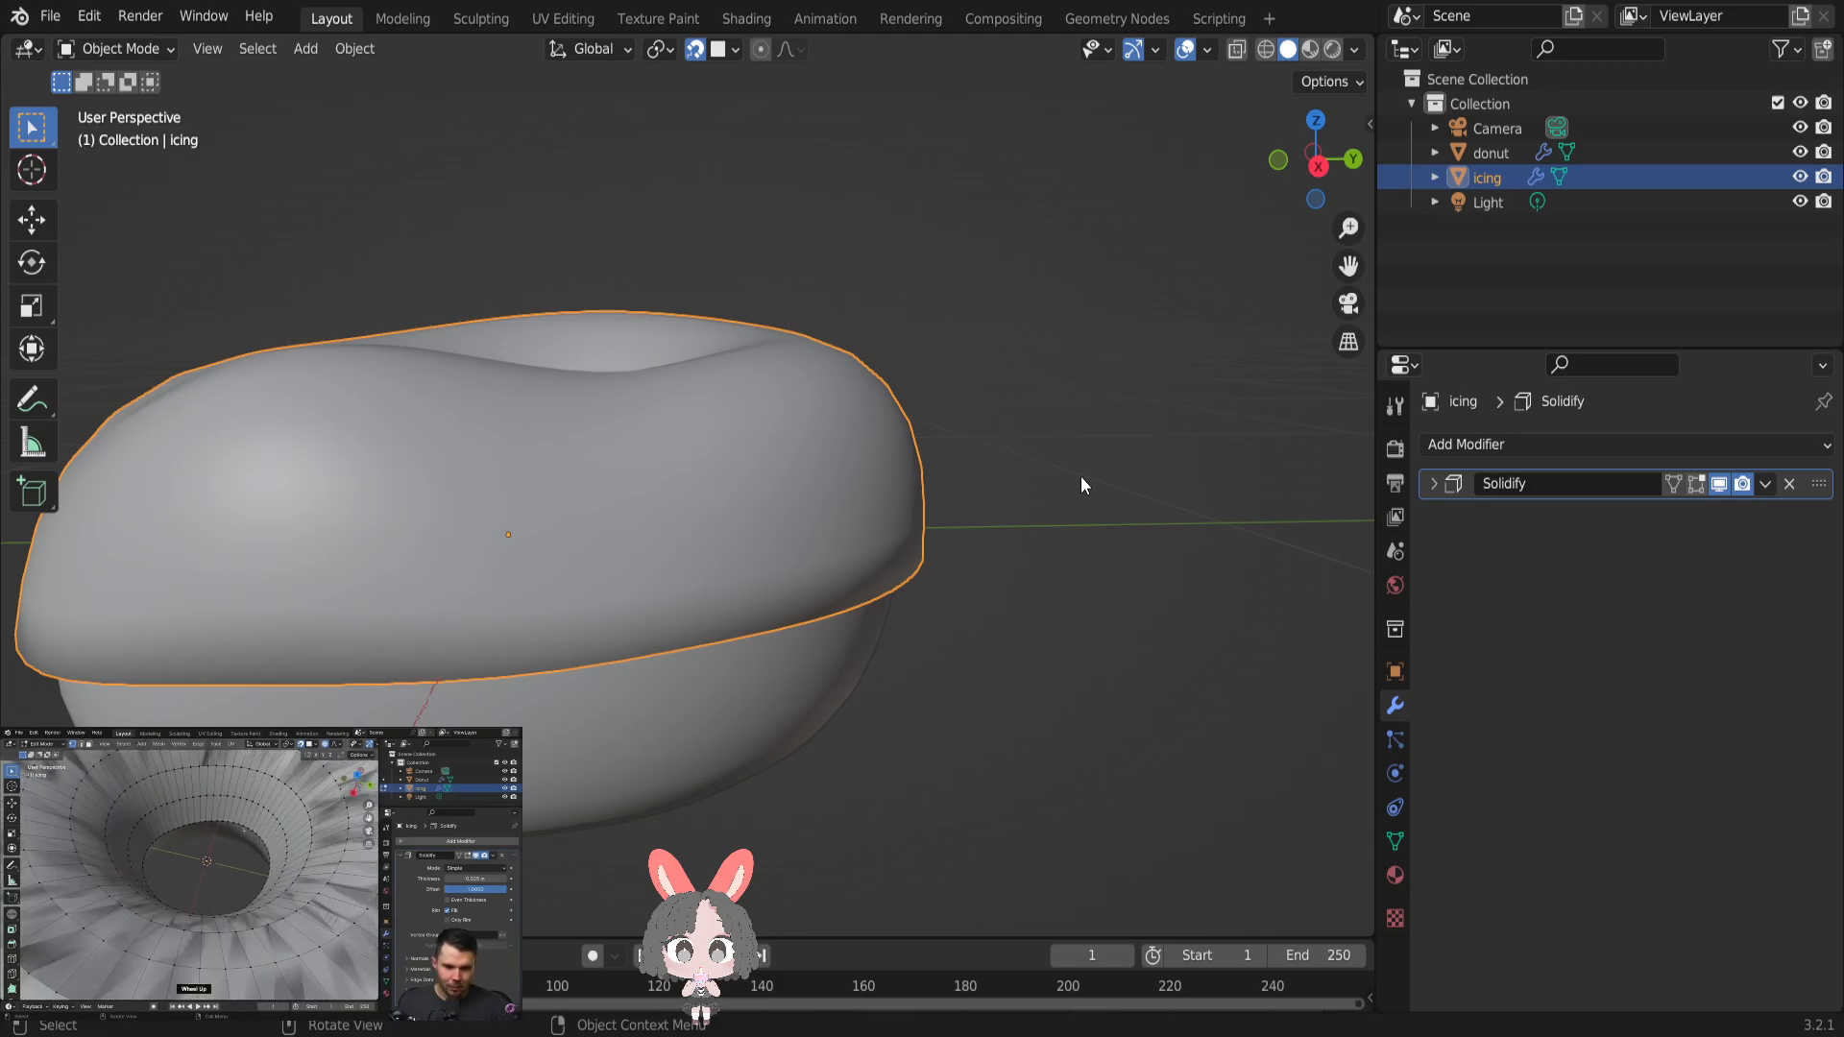
key(Tab)
- Select the full edge loop around the icing's inner hole
middle_drag(1017, 452, 1132, 614)
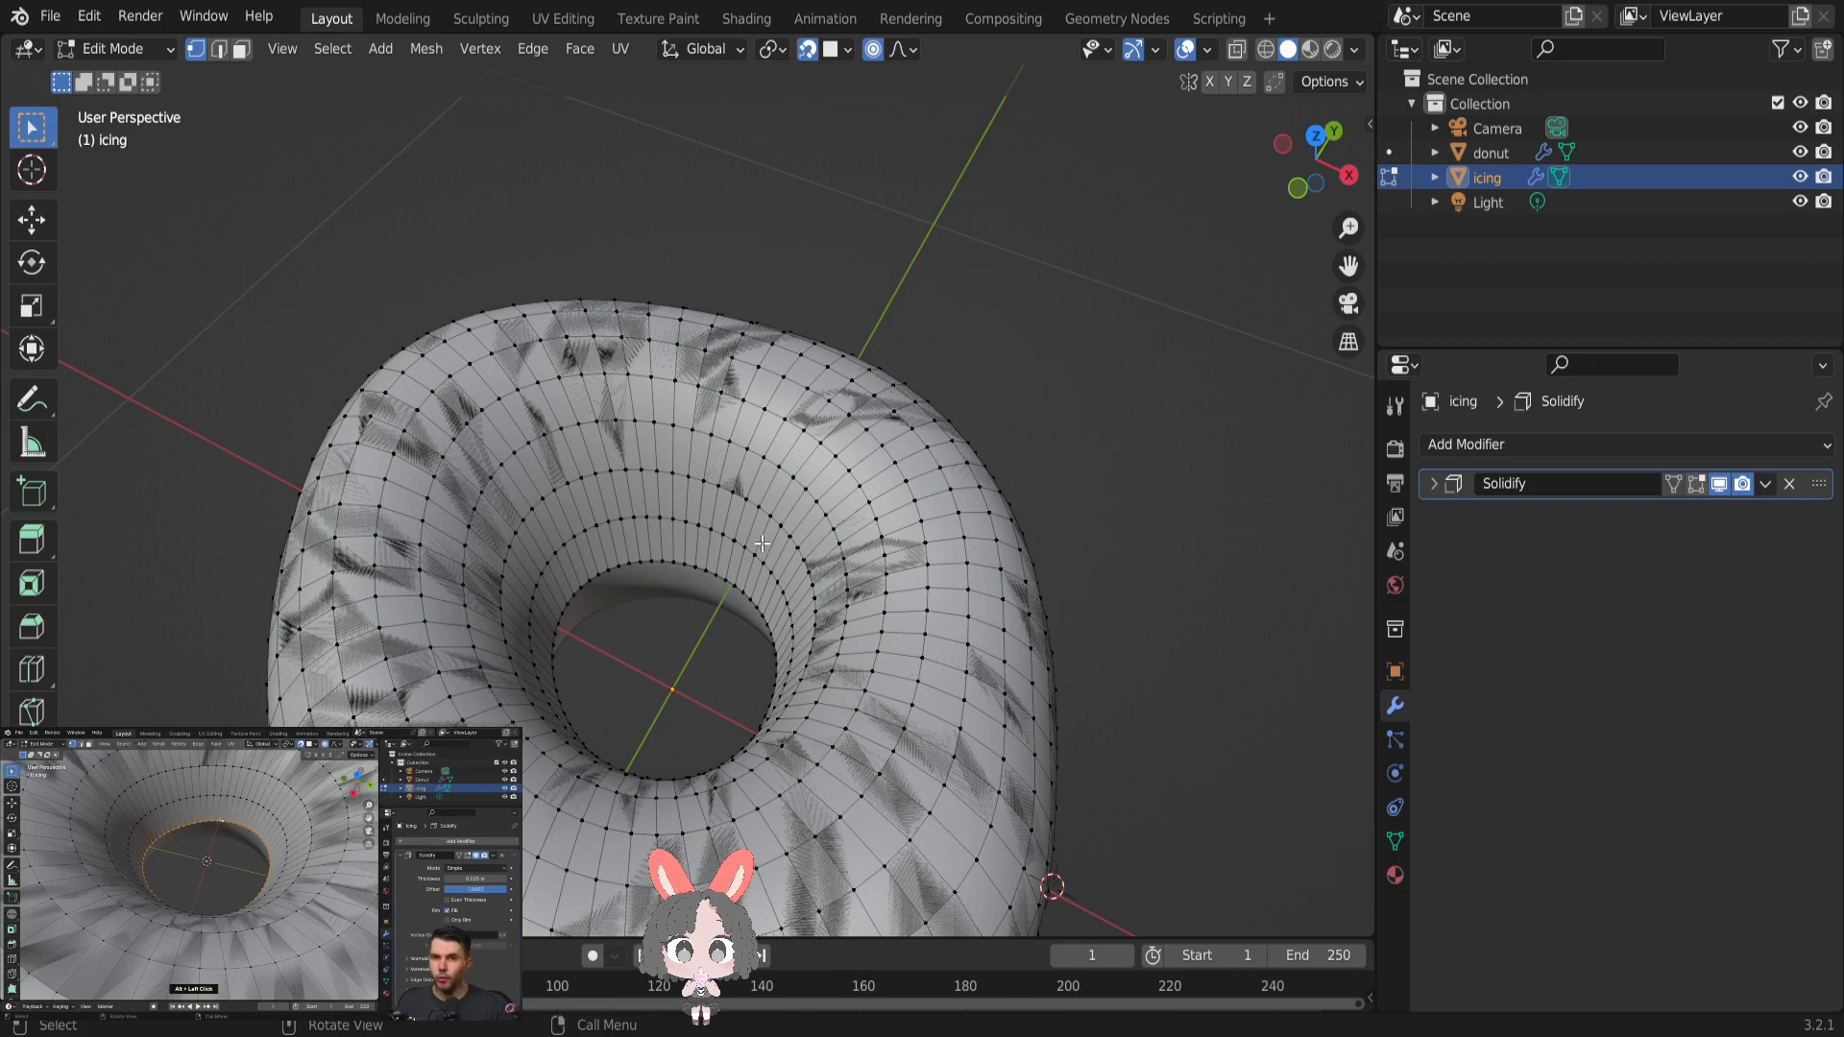
shift+click(629, 563)
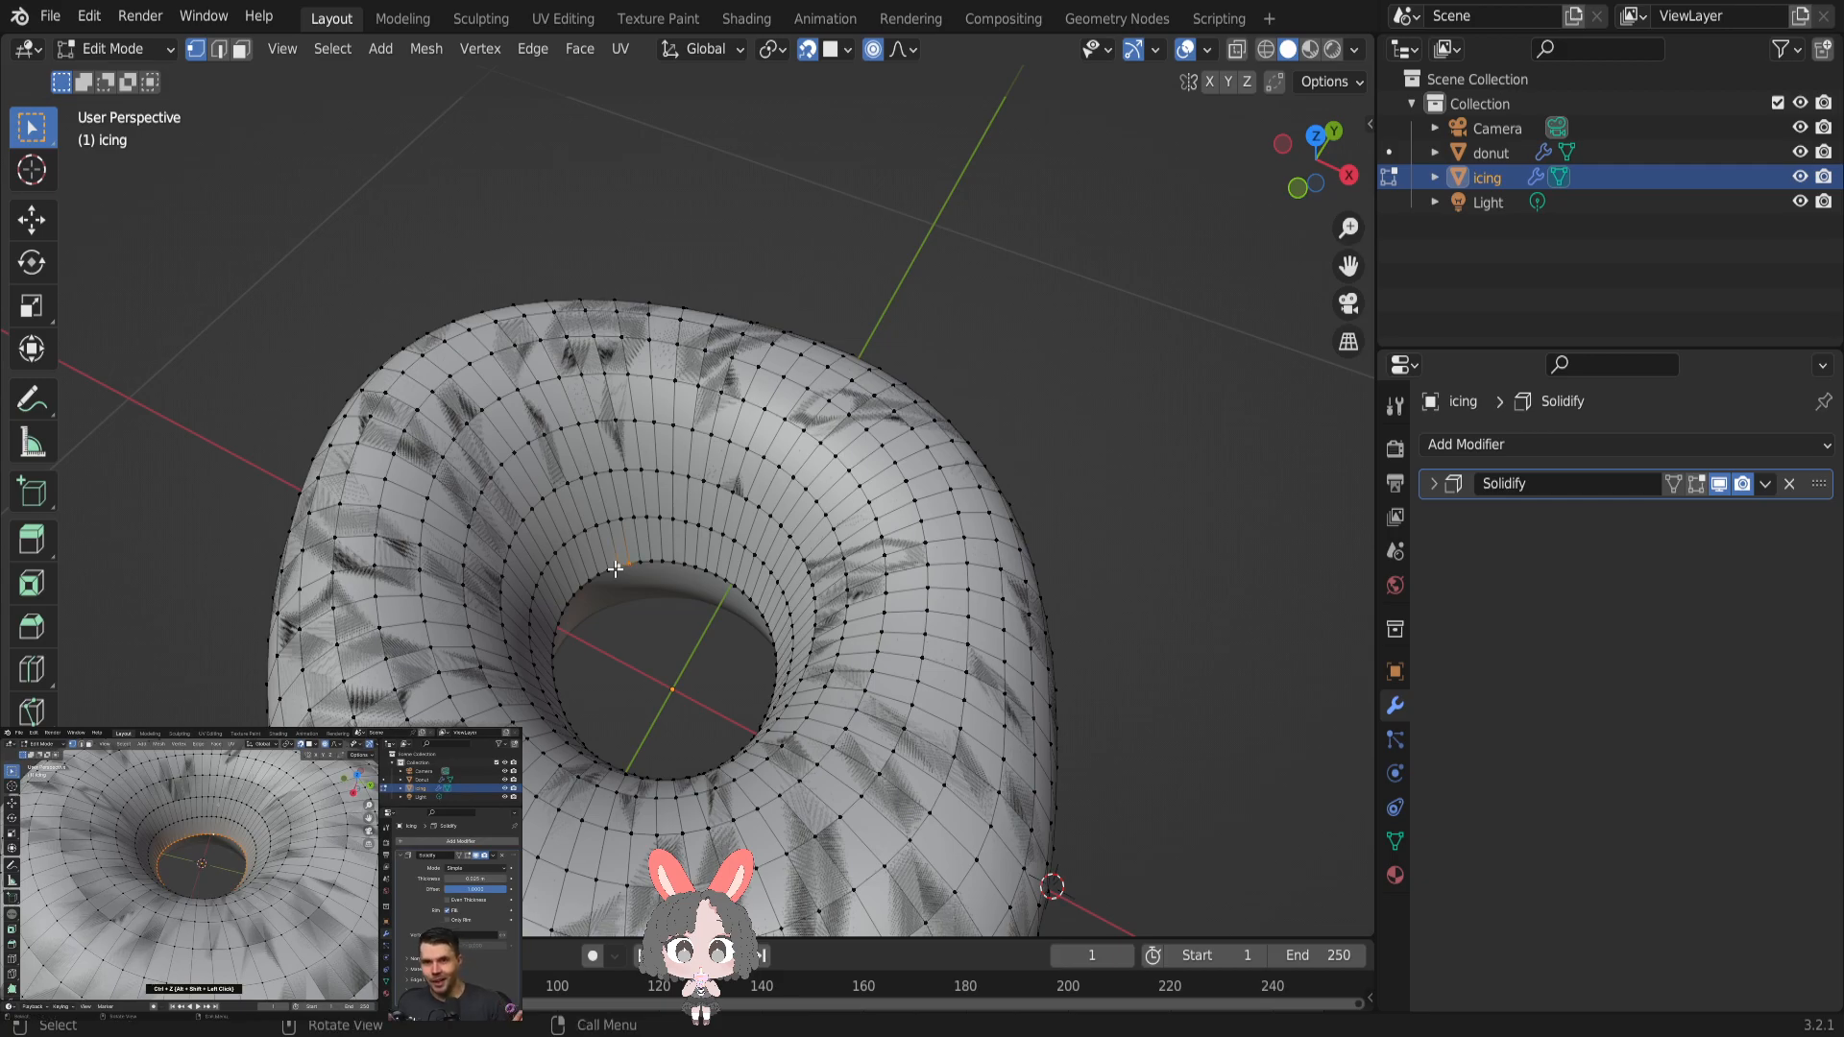
scroll(617, 577, up, 6)
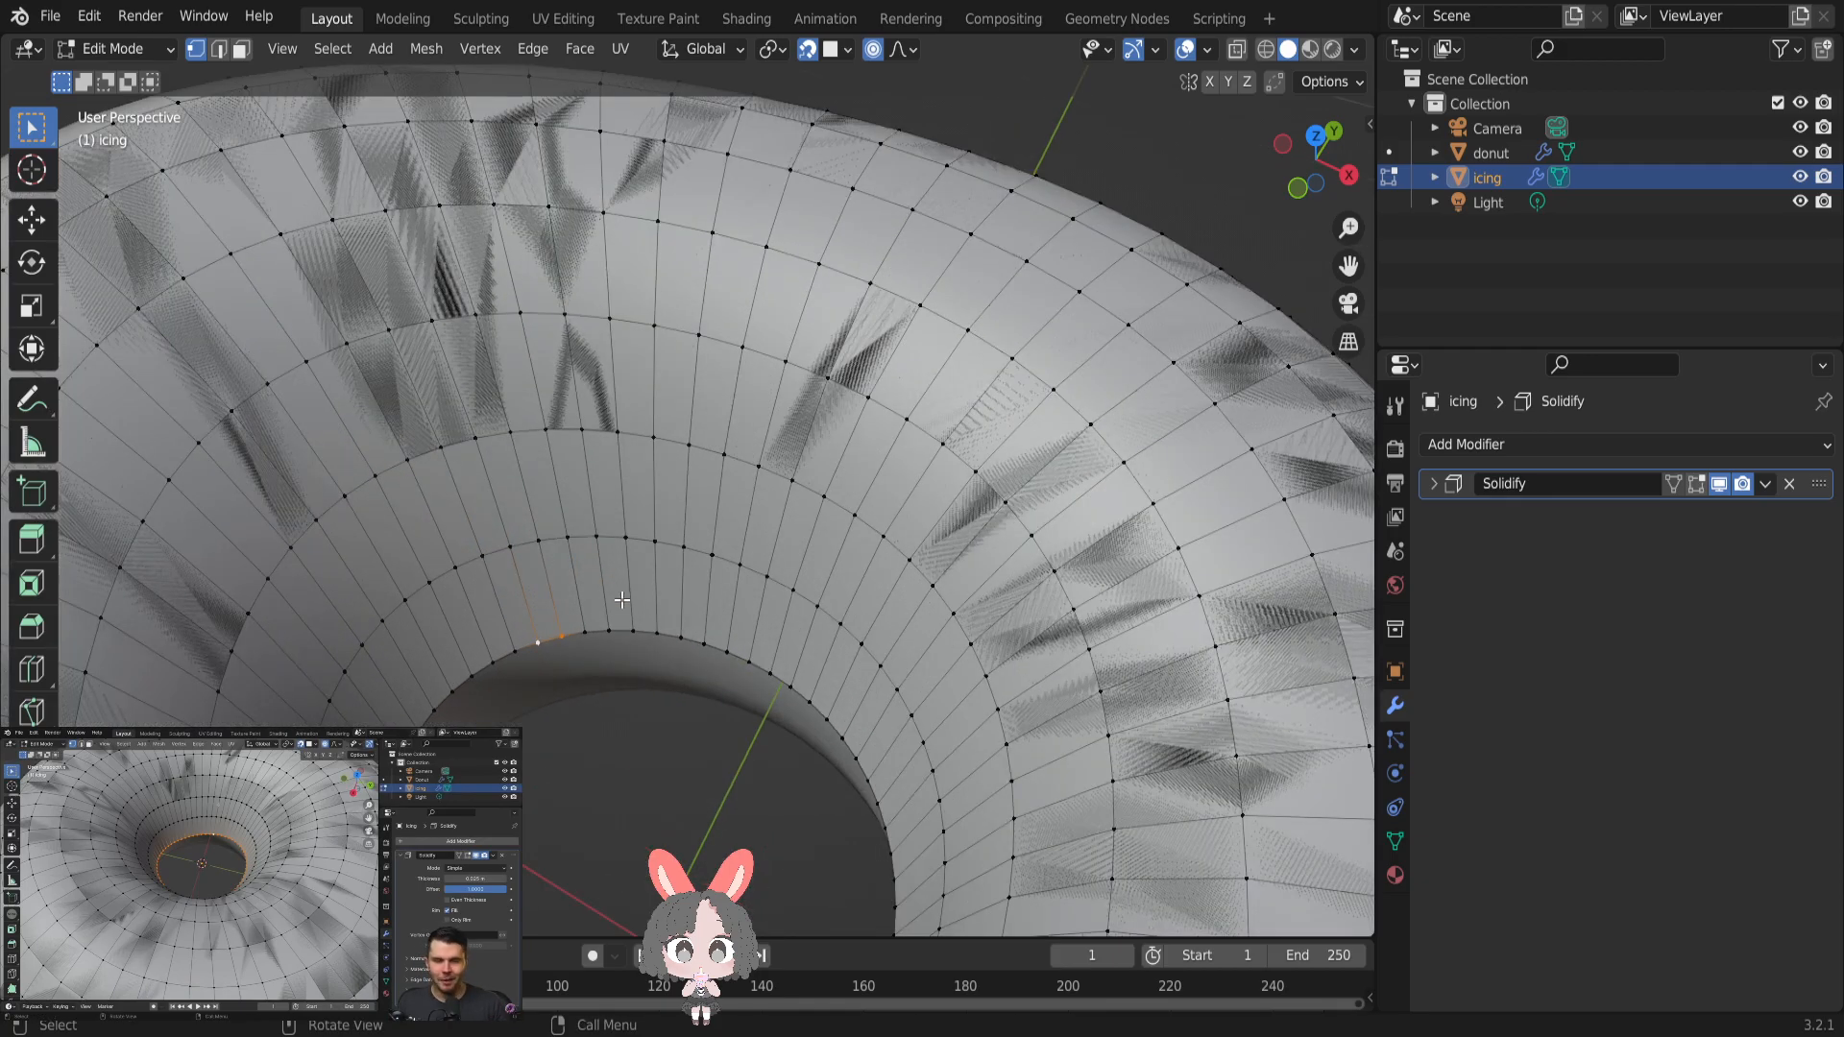
alt+click(620, 619)
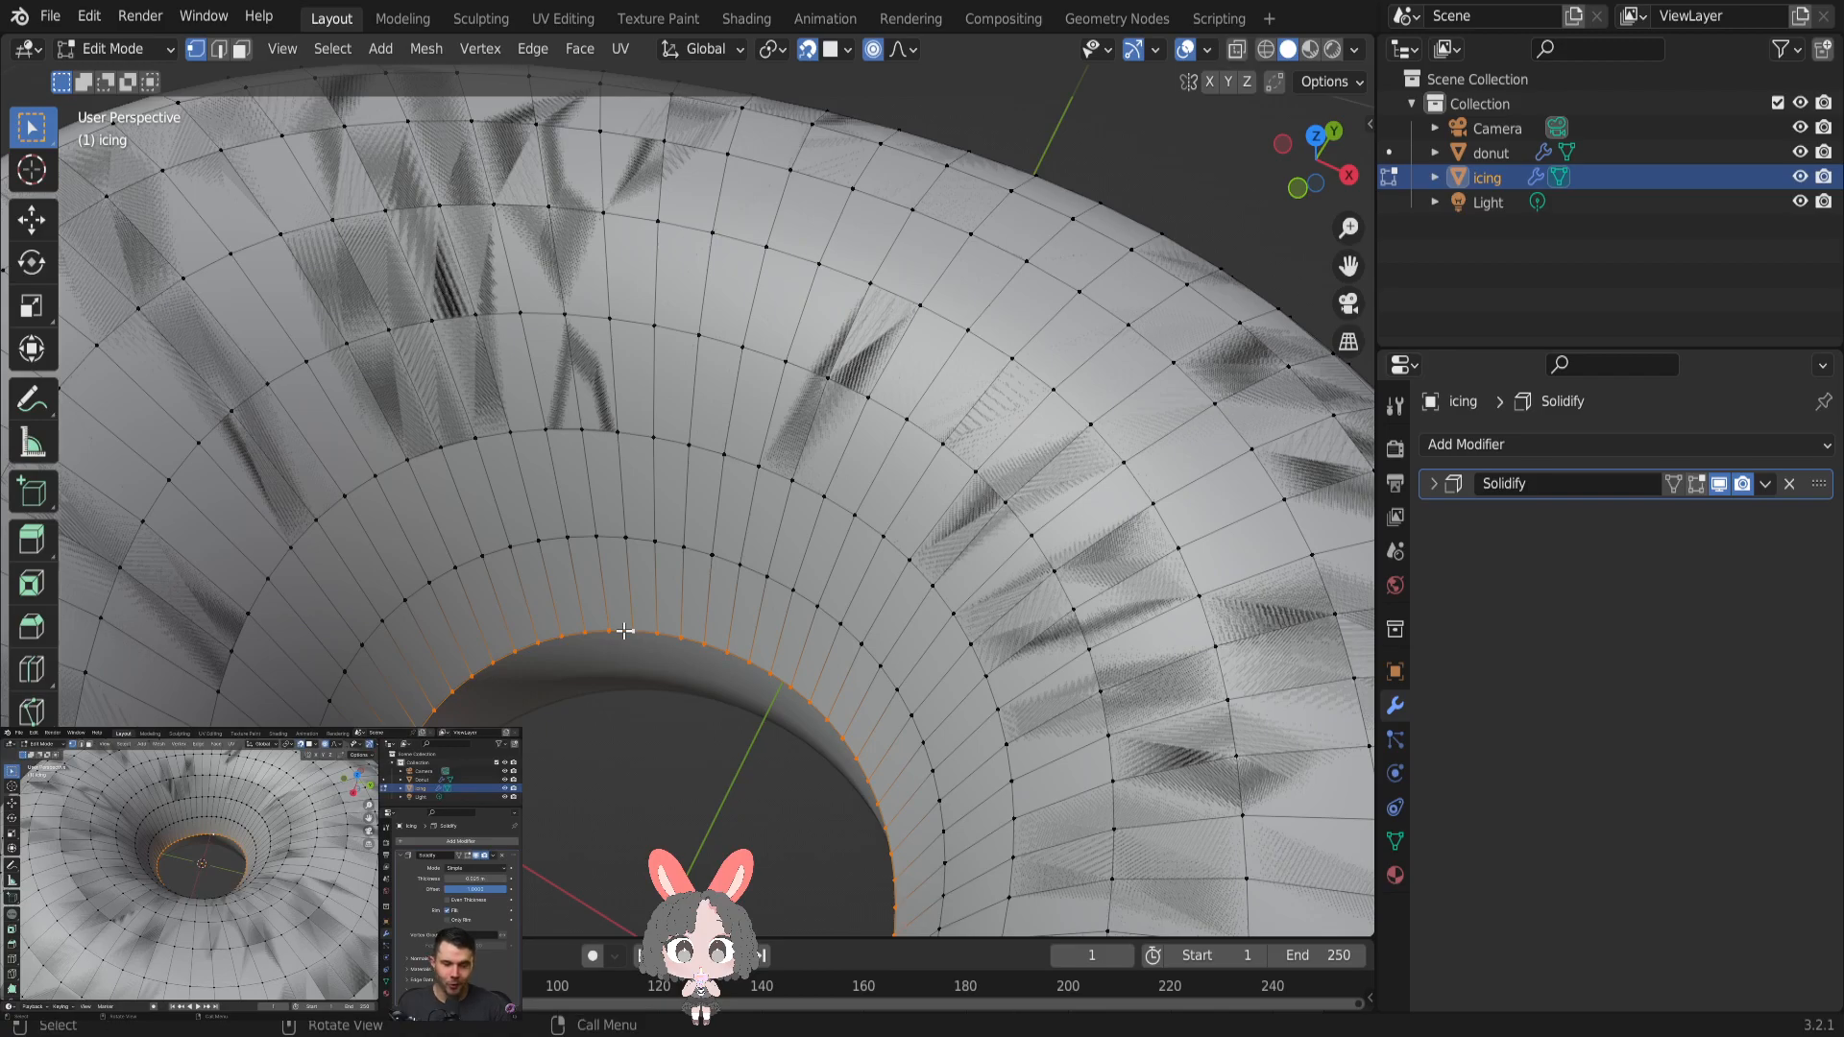
scroll(624, 630, down, 3)
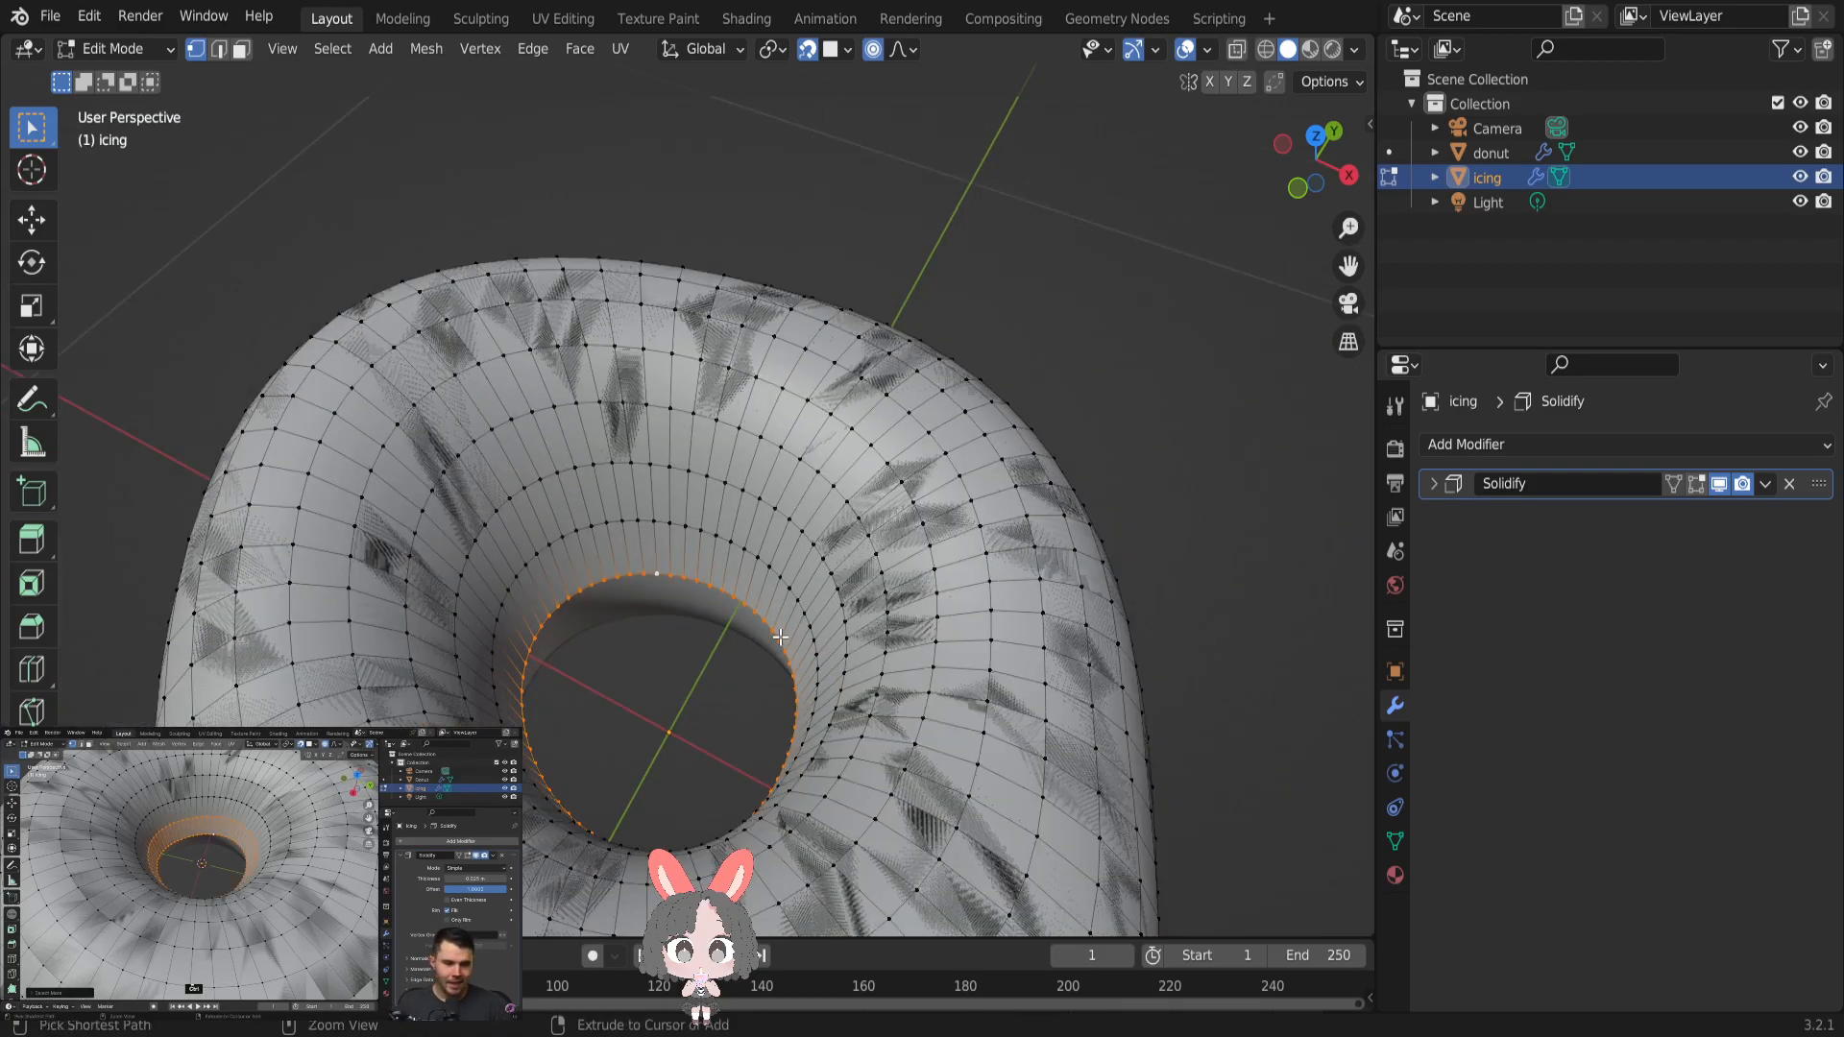
- Grow and shrink the selection outward from the inner-hole loop, ending with the icing selected down to its lower edge
key(ctrl+KP_Add)
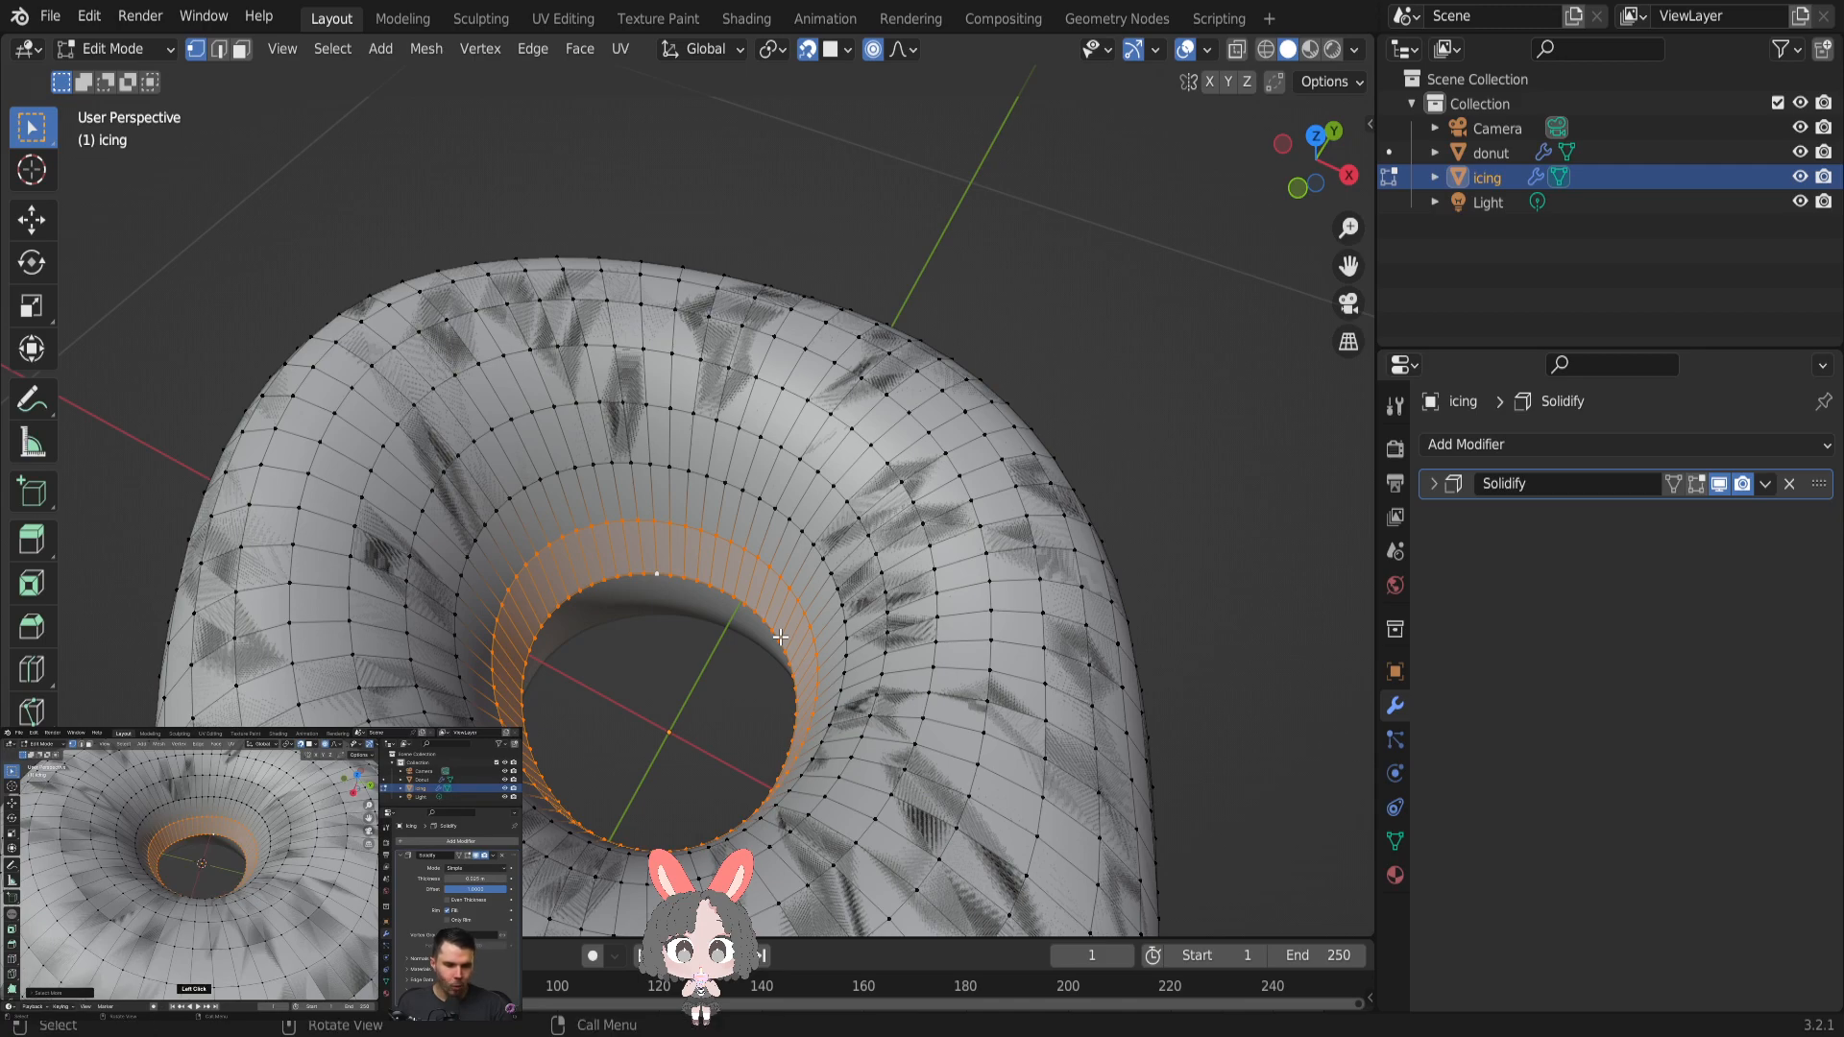
scroll(780, 636, down, 1)
key(ctrl+KP_Subtract)
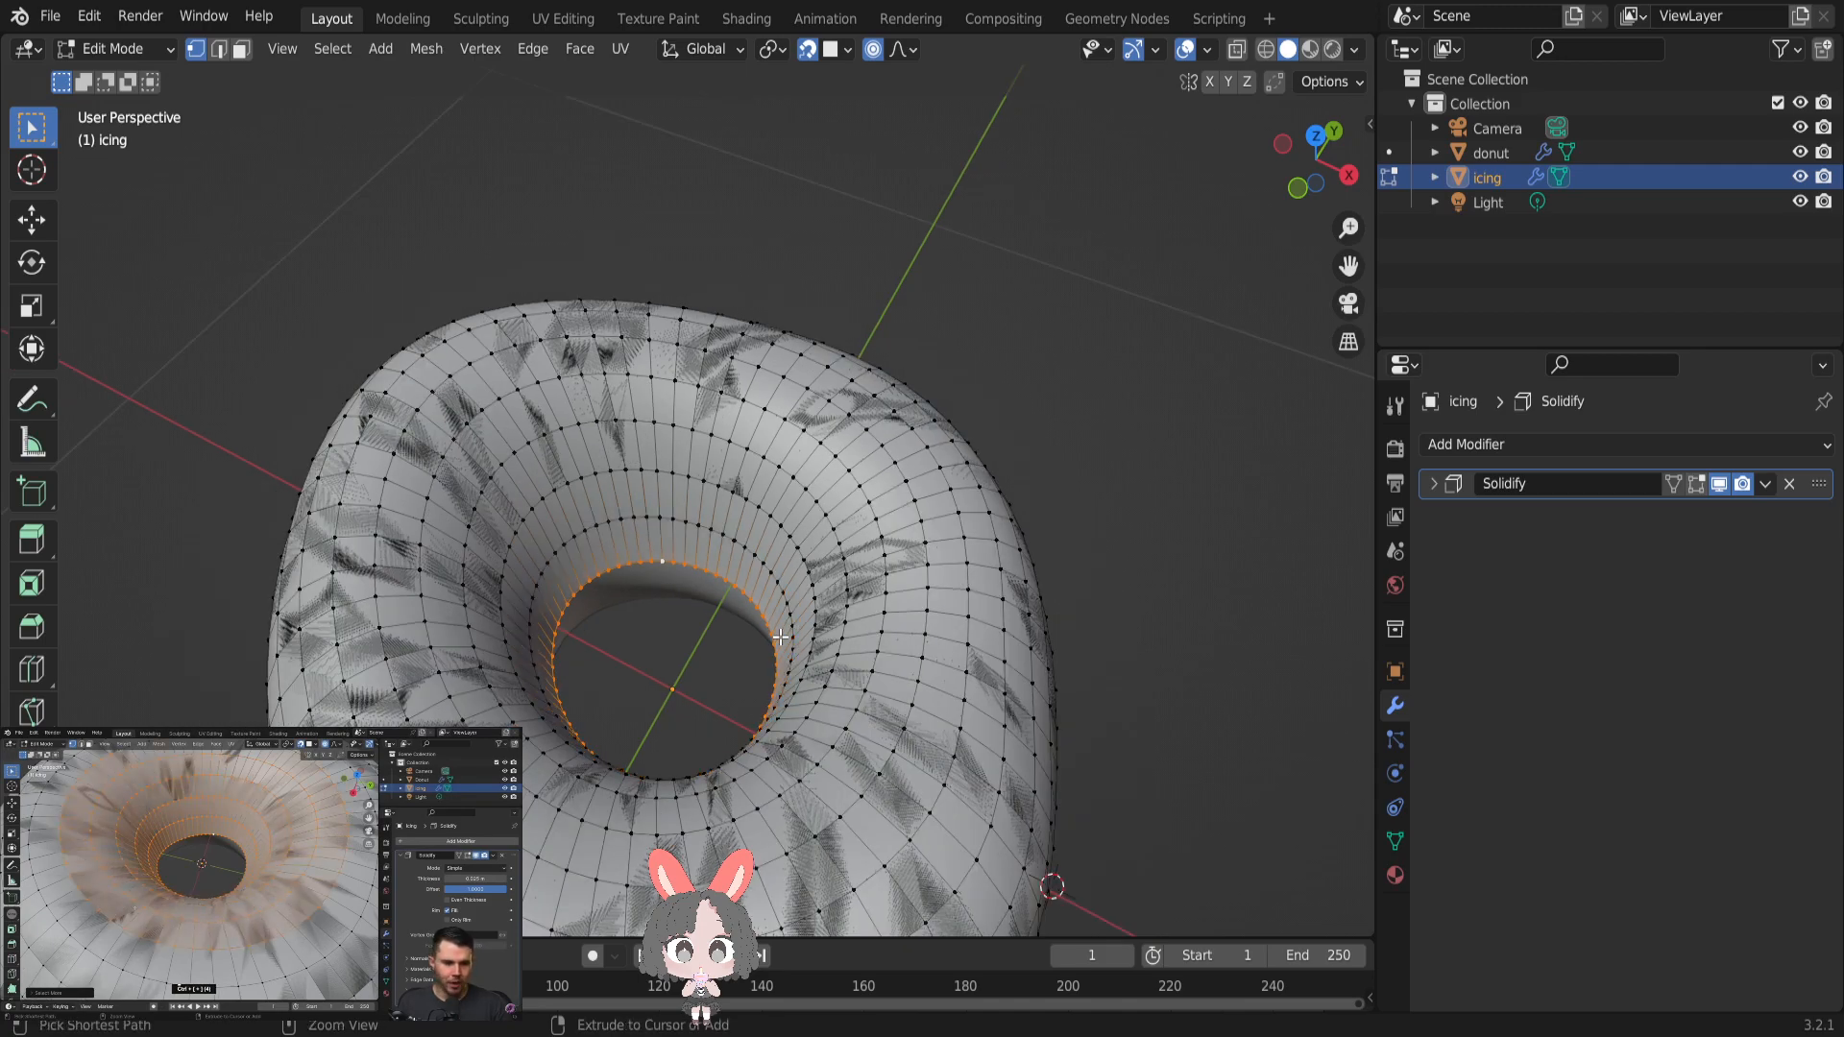
key(ctrl+KP_Add)
key(ctrl+KP_Add)
key(ctrl+KP_Add)
key(ctrl+KP_Add)
key(ctrl+KP_Subtract)
key(ctrl+KP_Subtract)
key(ctrl+KP_Subtract)
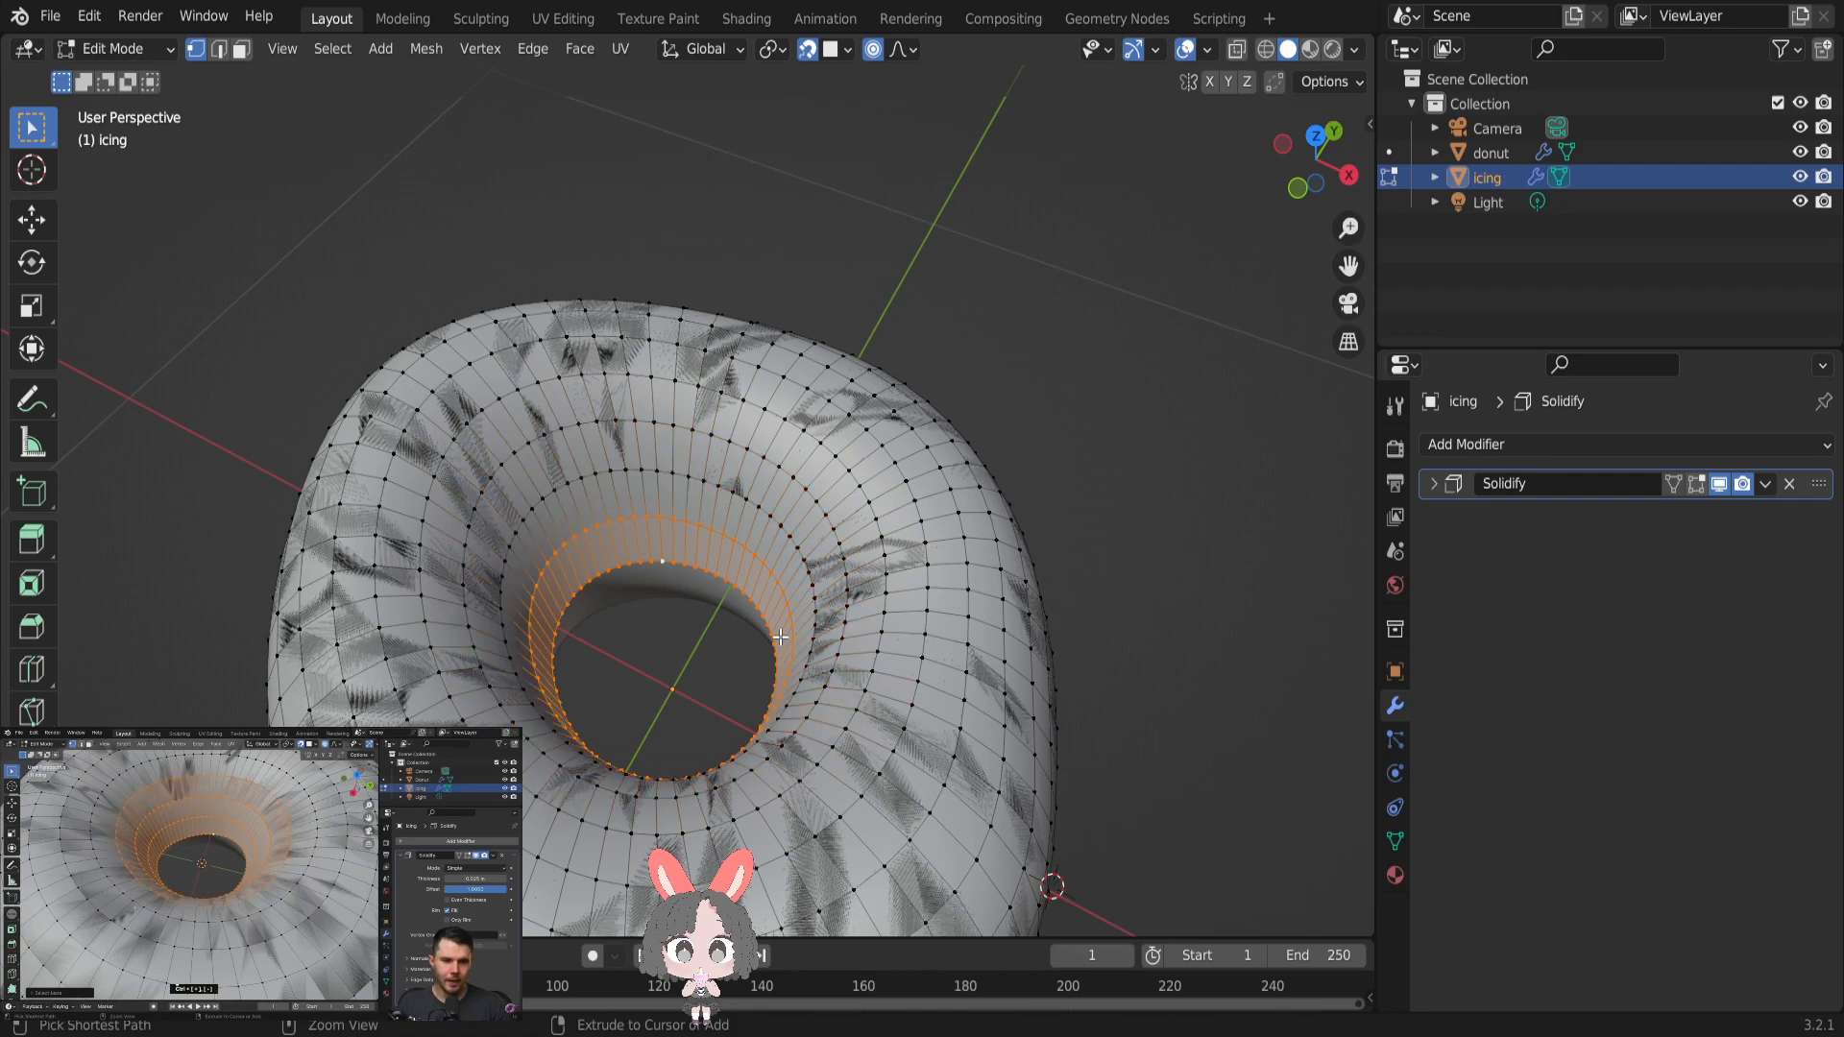
key(ctrl+KP_Subtract)
key(ctrl+KP_Add)
key(ctrl+KP_Add)
key(ctrl+KP_Add)
key(ctrl+KP_Add)
key(ctrl+KP_Add)
key(ctrl+KP_Add)
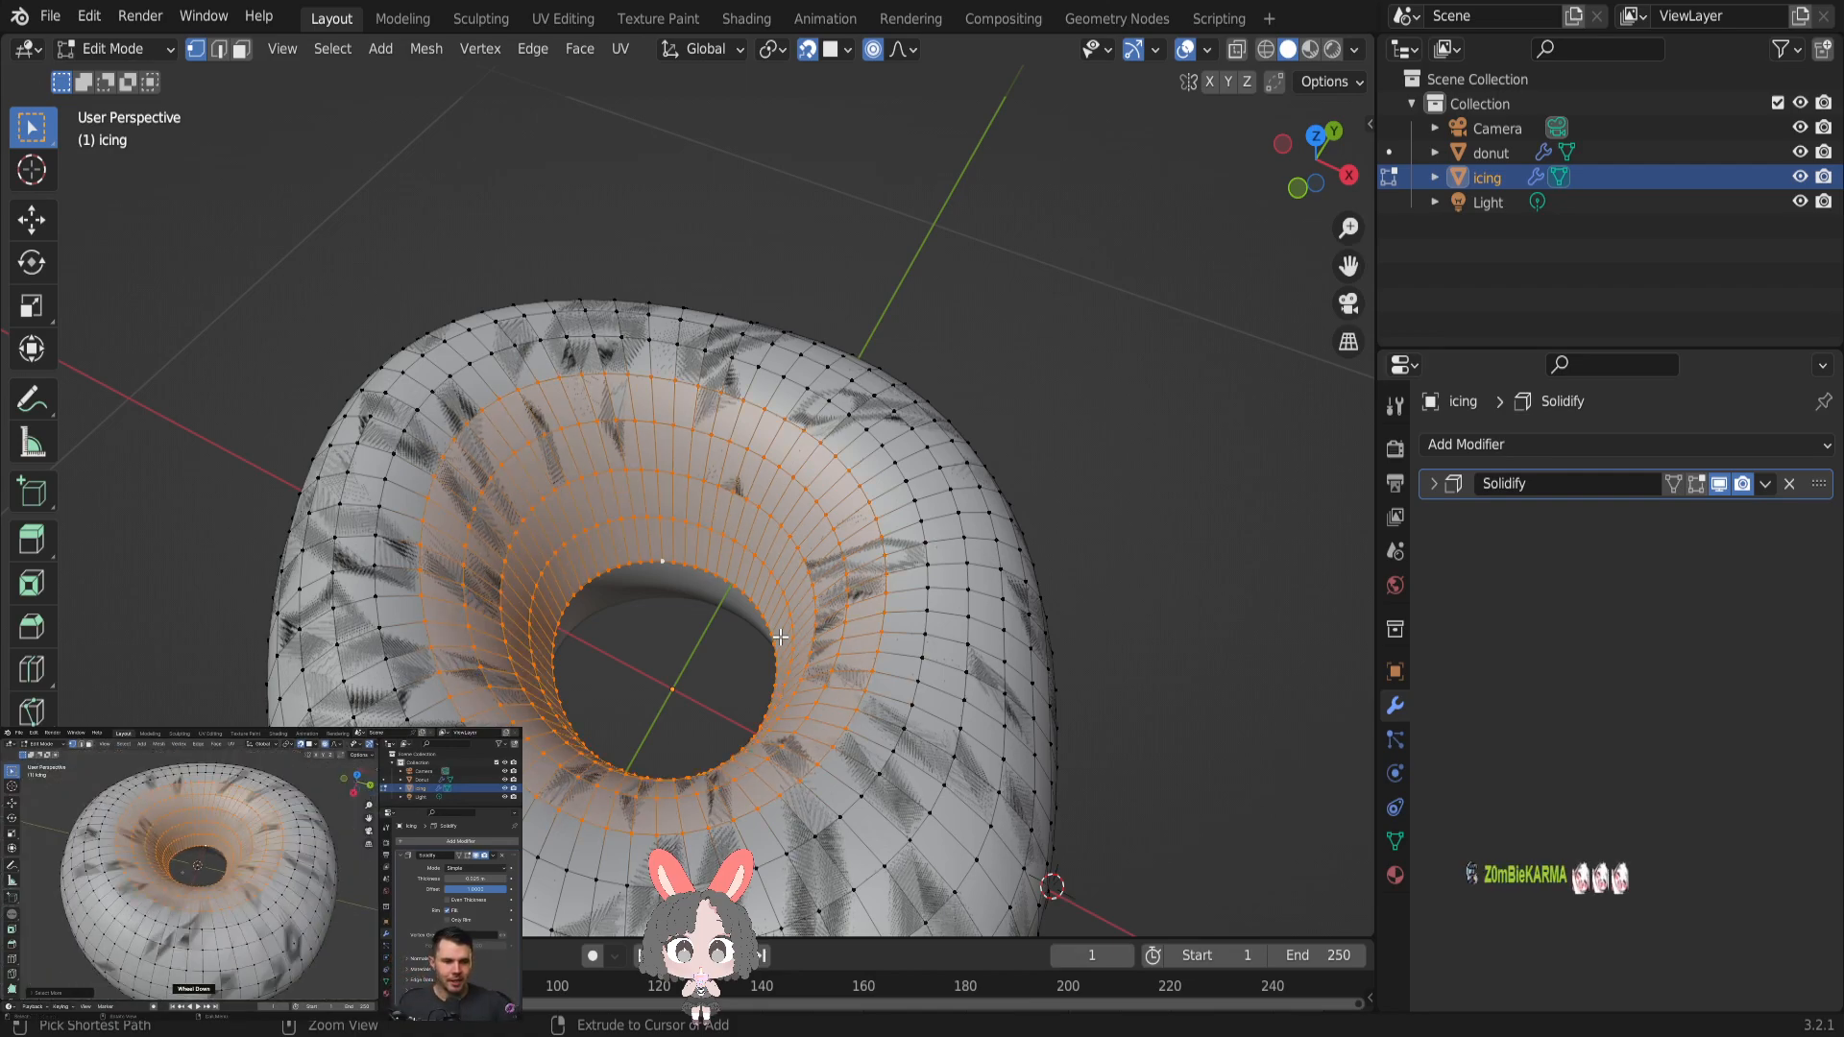
key(ctrl+KP_Add)
key(ctrl+KP_Add)
key(ctrl+KP_Add)
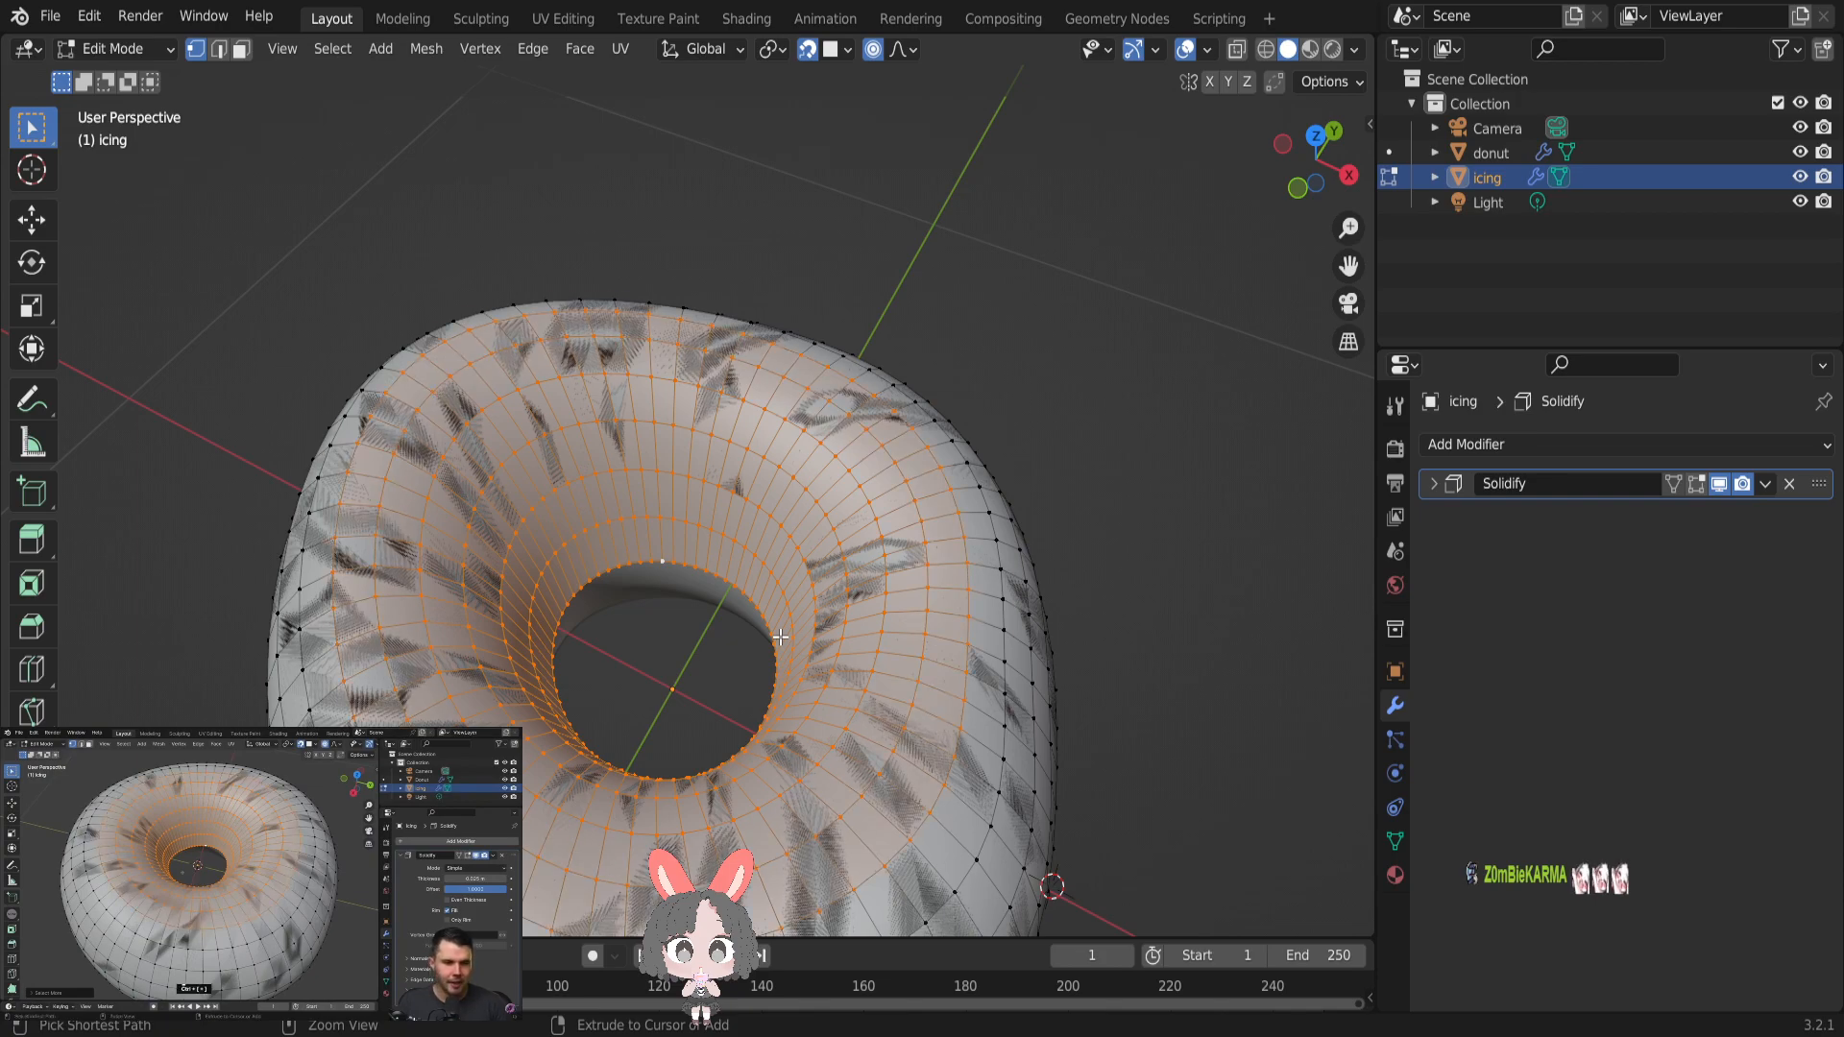
key(ctrl+KP_Add)
key(ctrl+KP_Add)
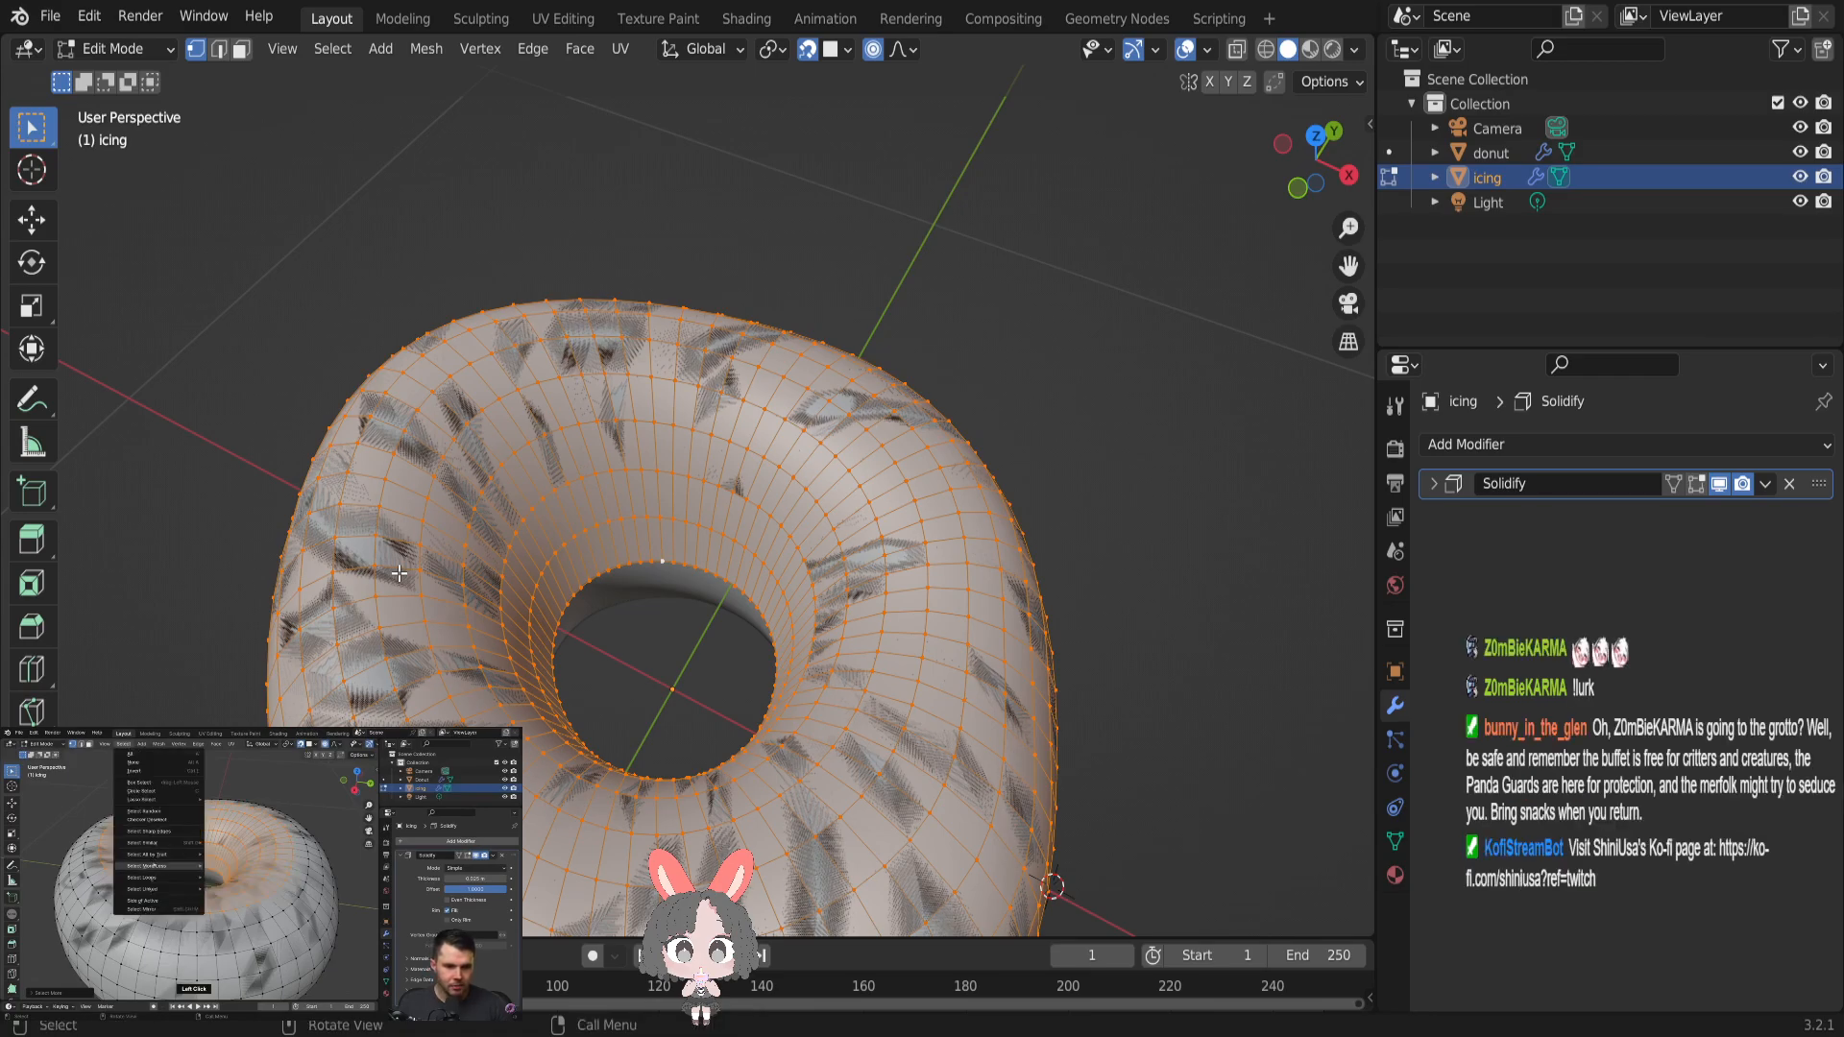
- Check the expanded selection from the side and deselect all of the icing's geometry
middle_drag(357, 612, 661, 537)
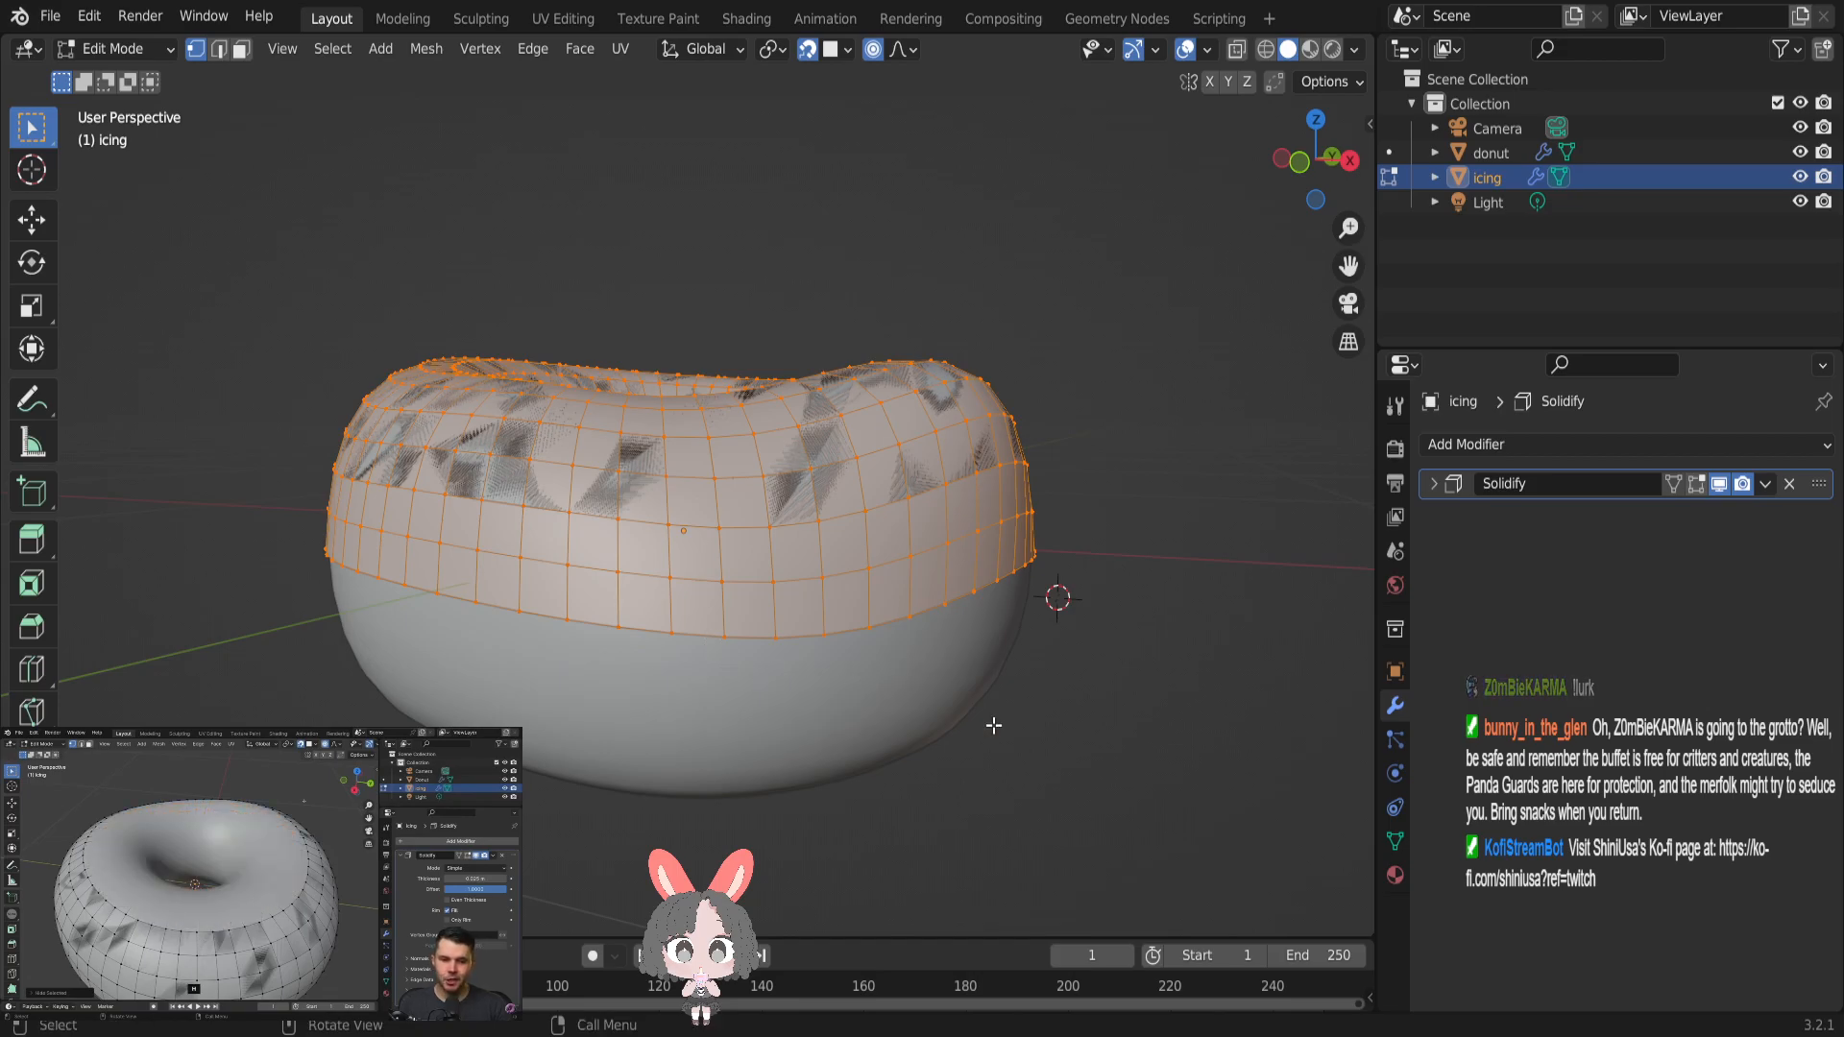
click(1133, 837)
middle_drag(744, 519, 793, 599)
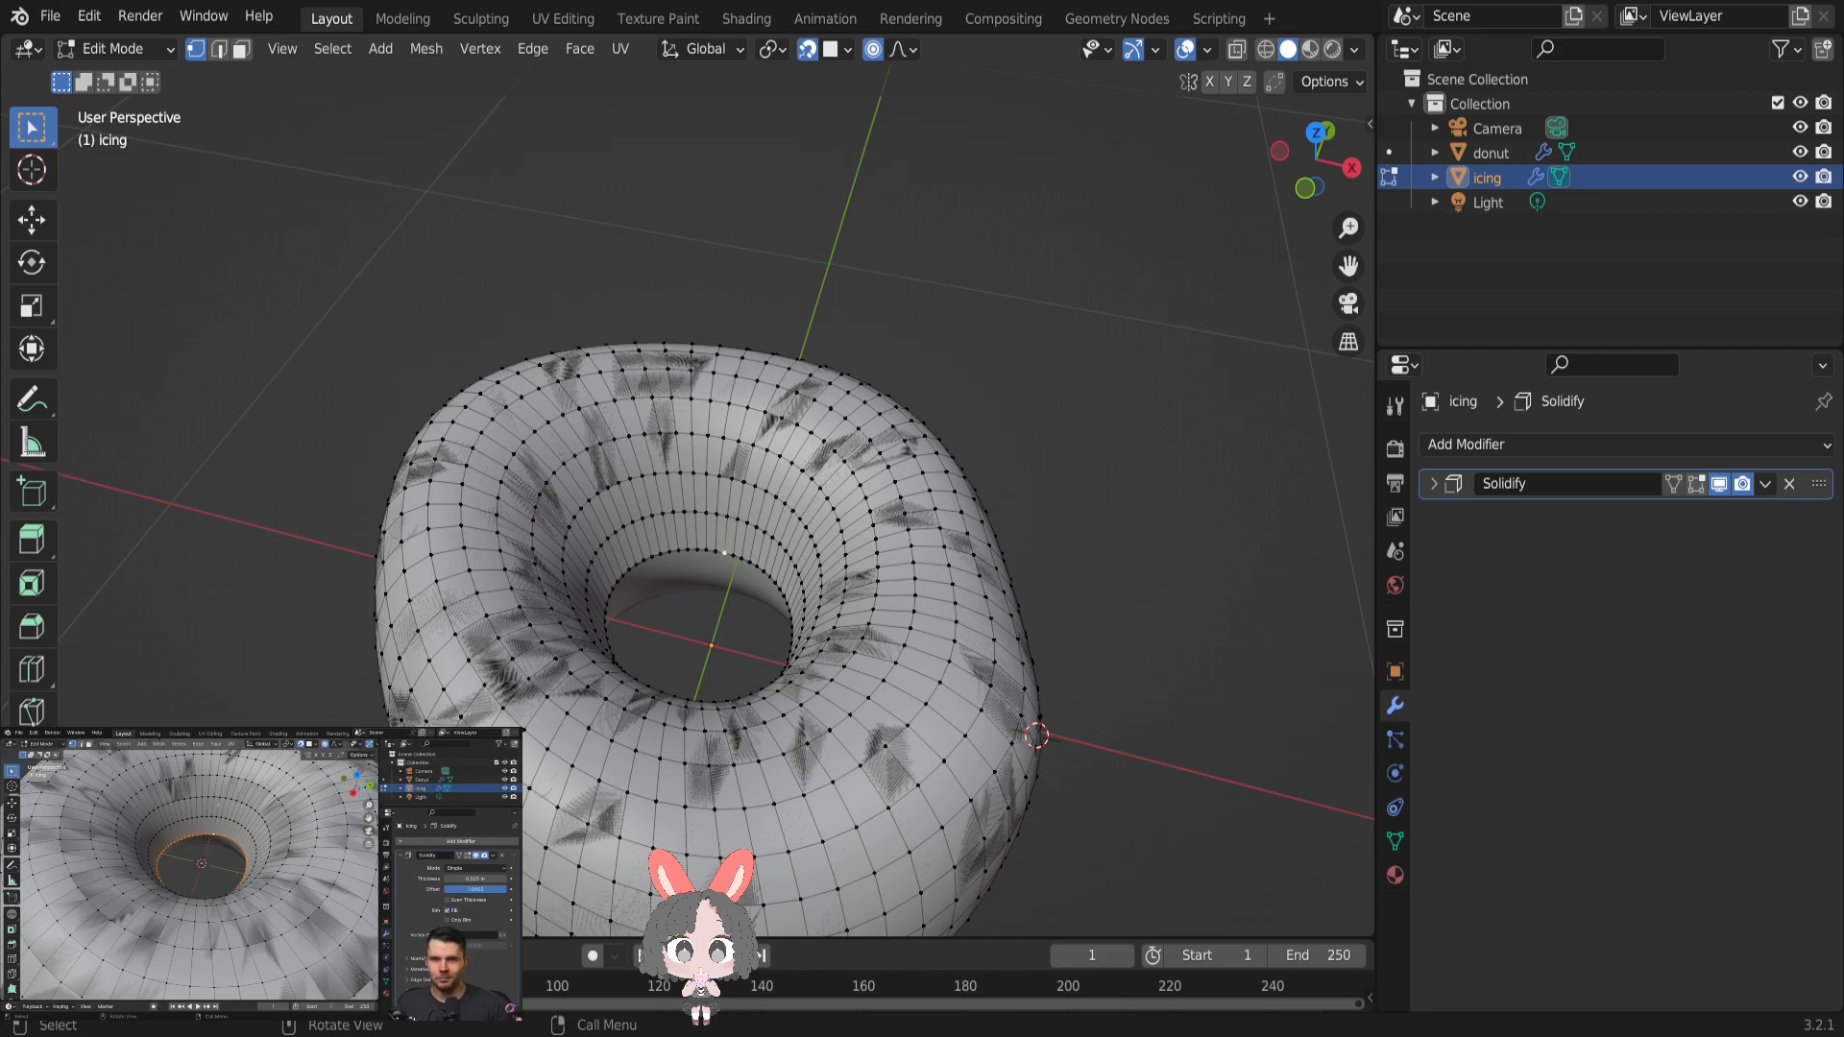
key(a)
key(alt+a)
scroll(735, 595, up, 5)
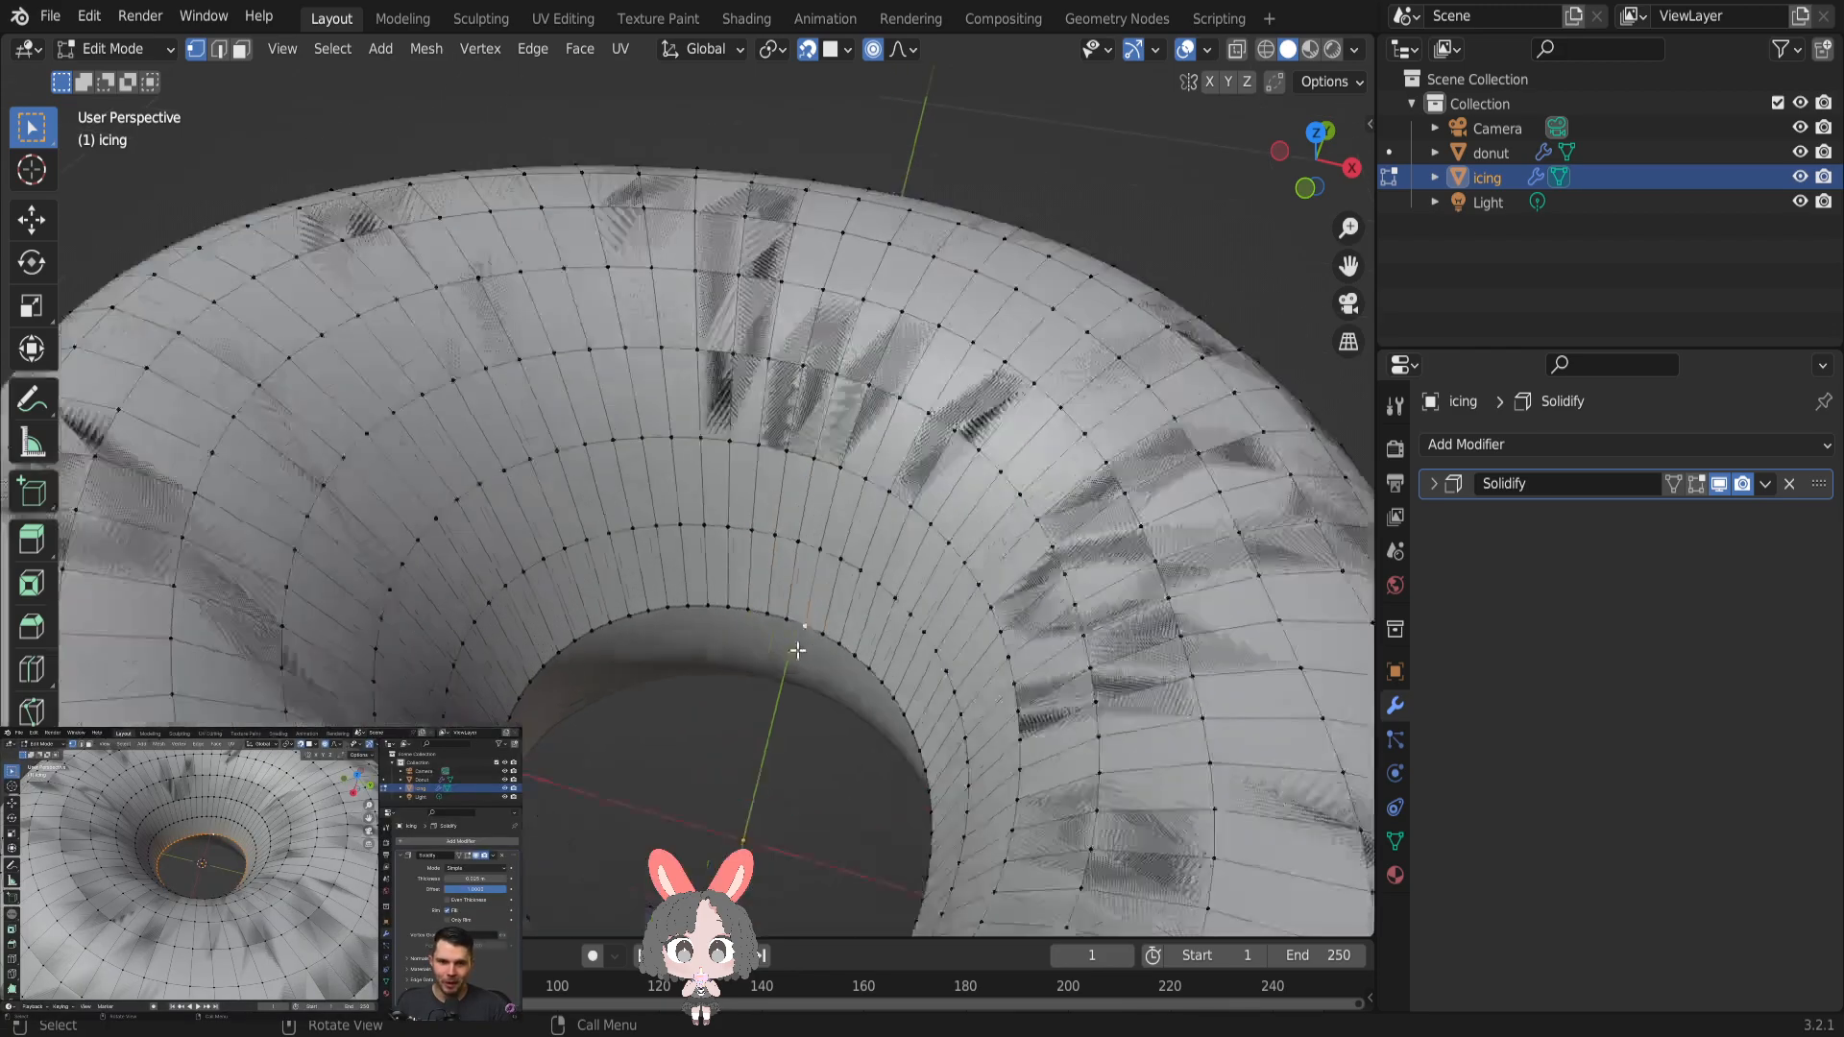
key(shift+a)
click(732, 627)
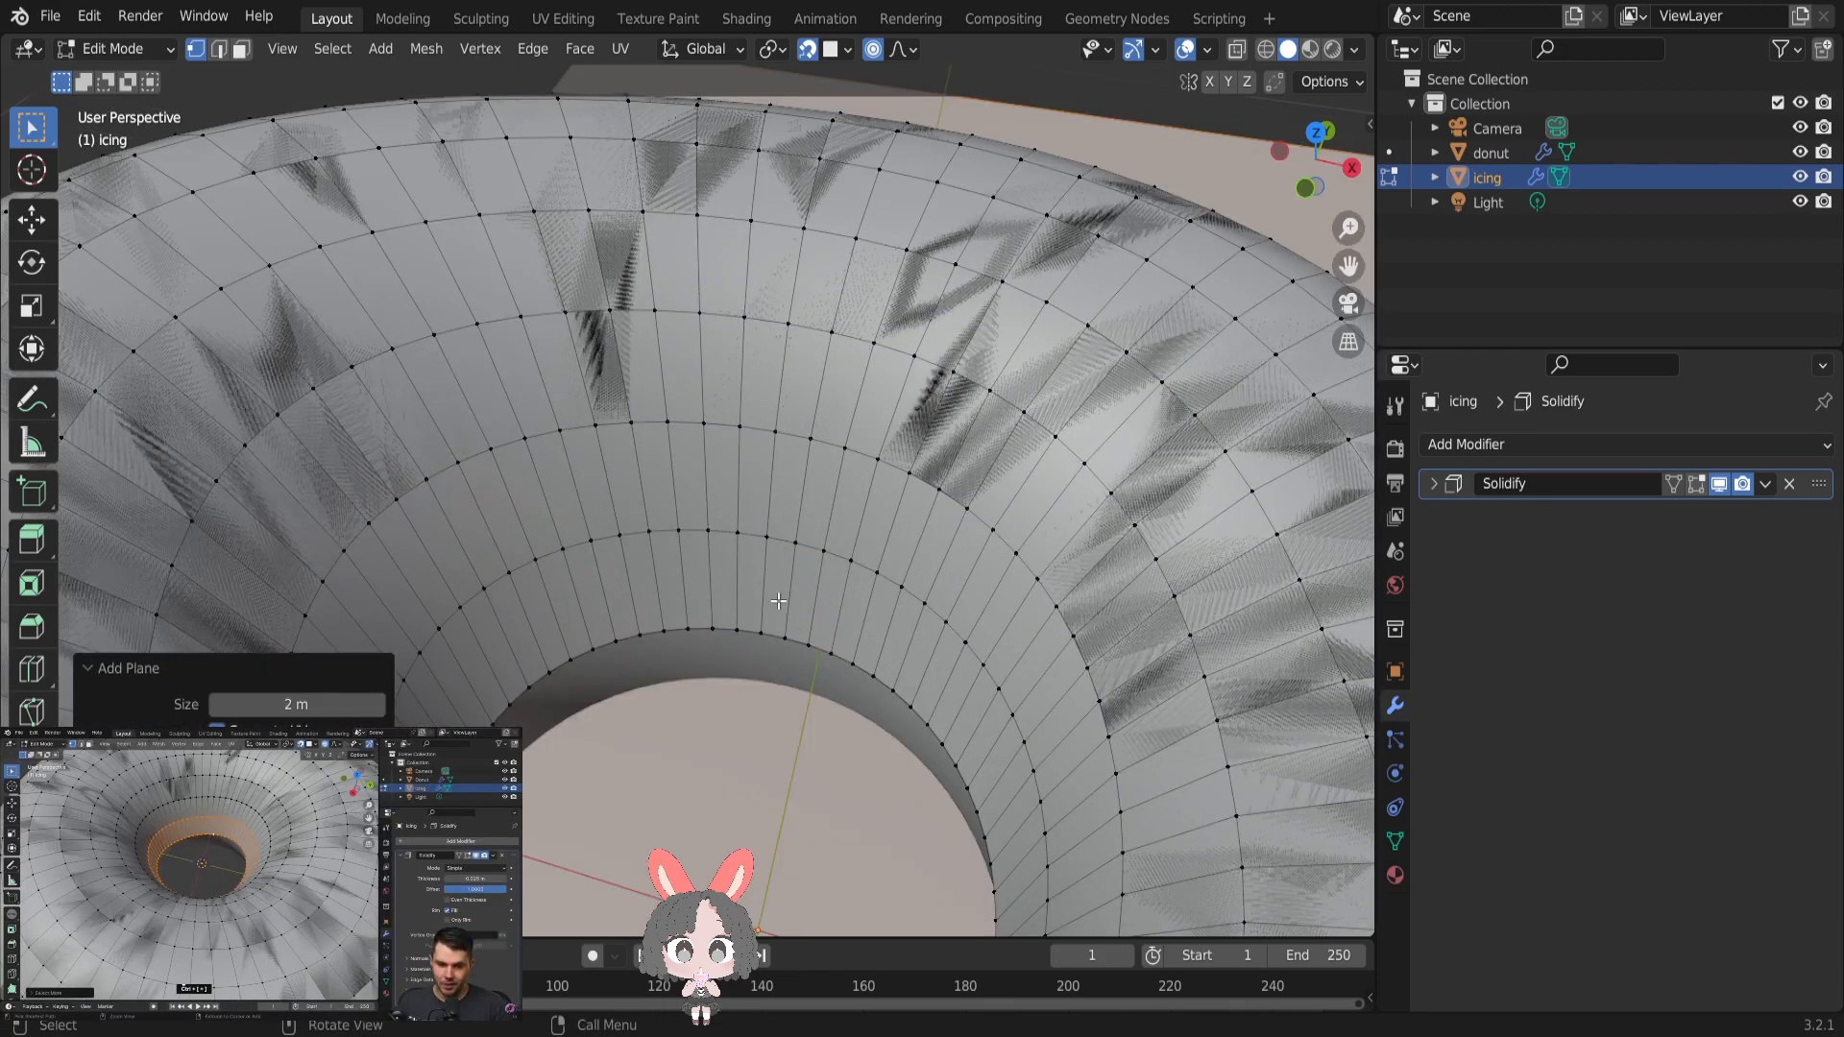
scroll(861, 528, down, 9)
key(alt+a)
scroll(1058, 580, up, 5)
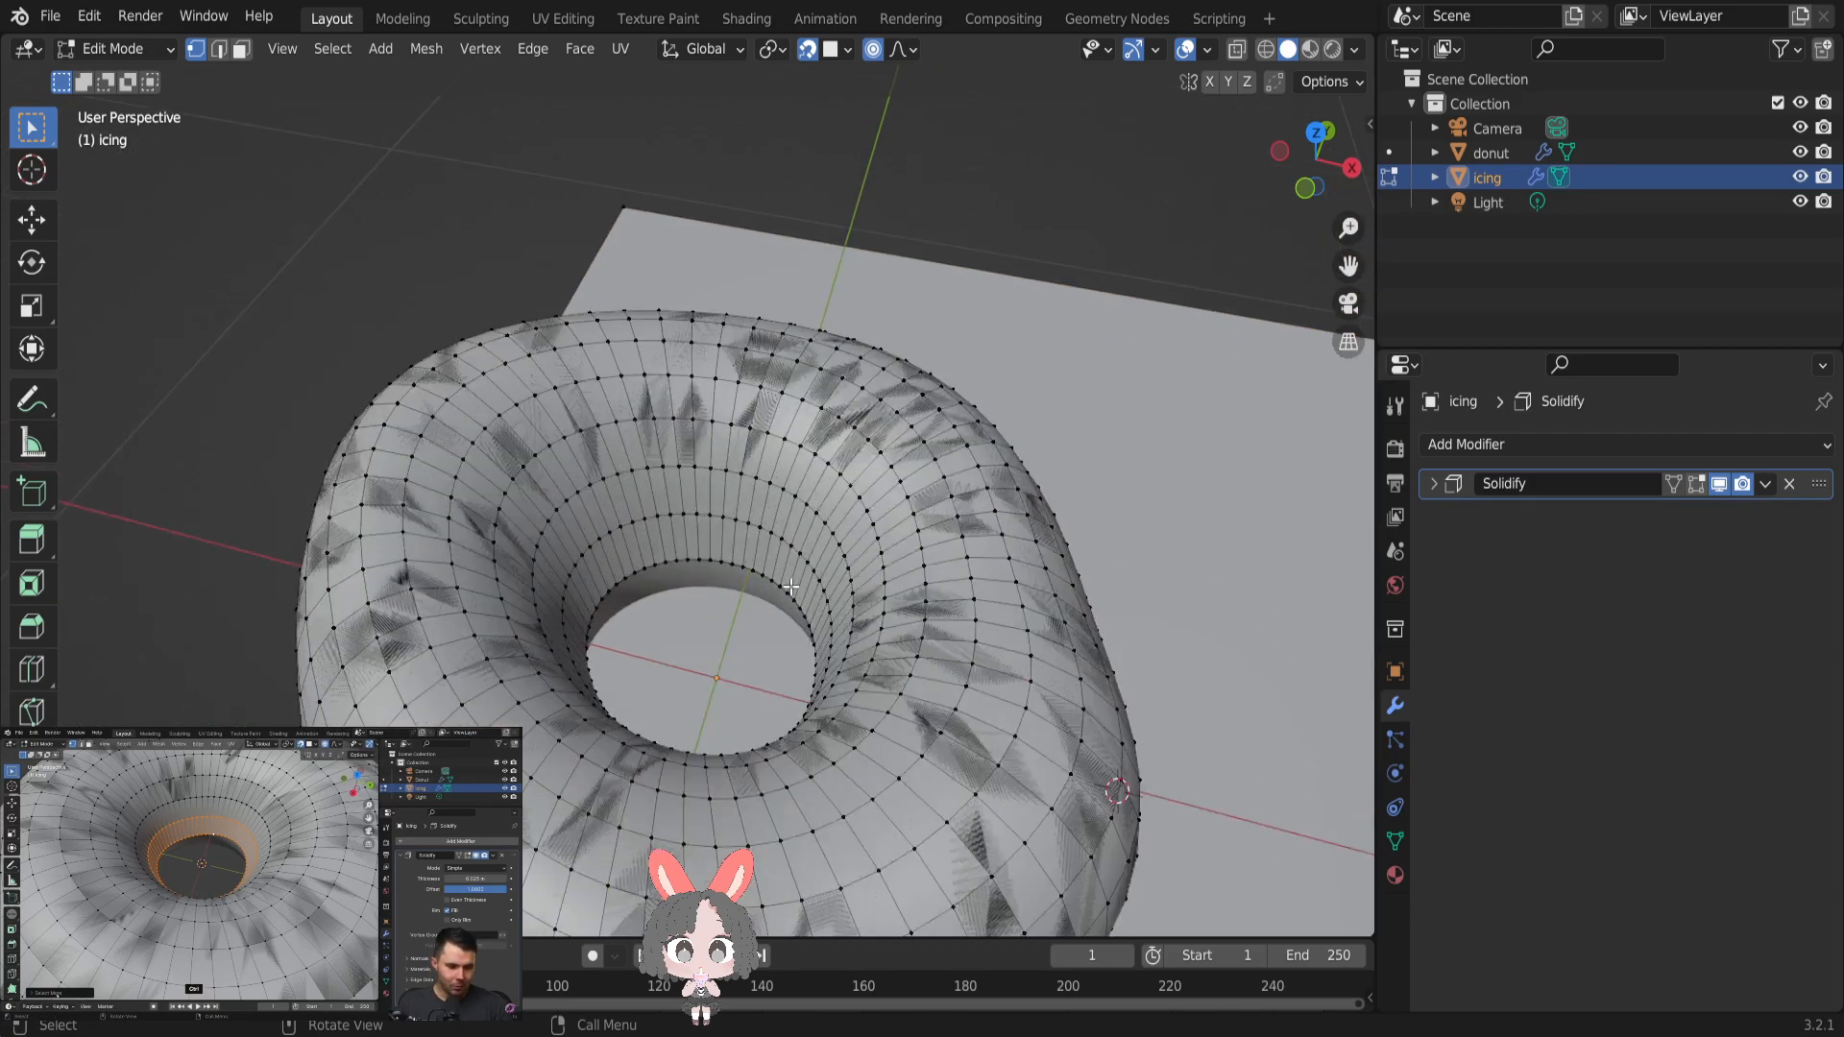
scroll(1057, 580, down, 4)
click(96, 16)
click(100, 47)
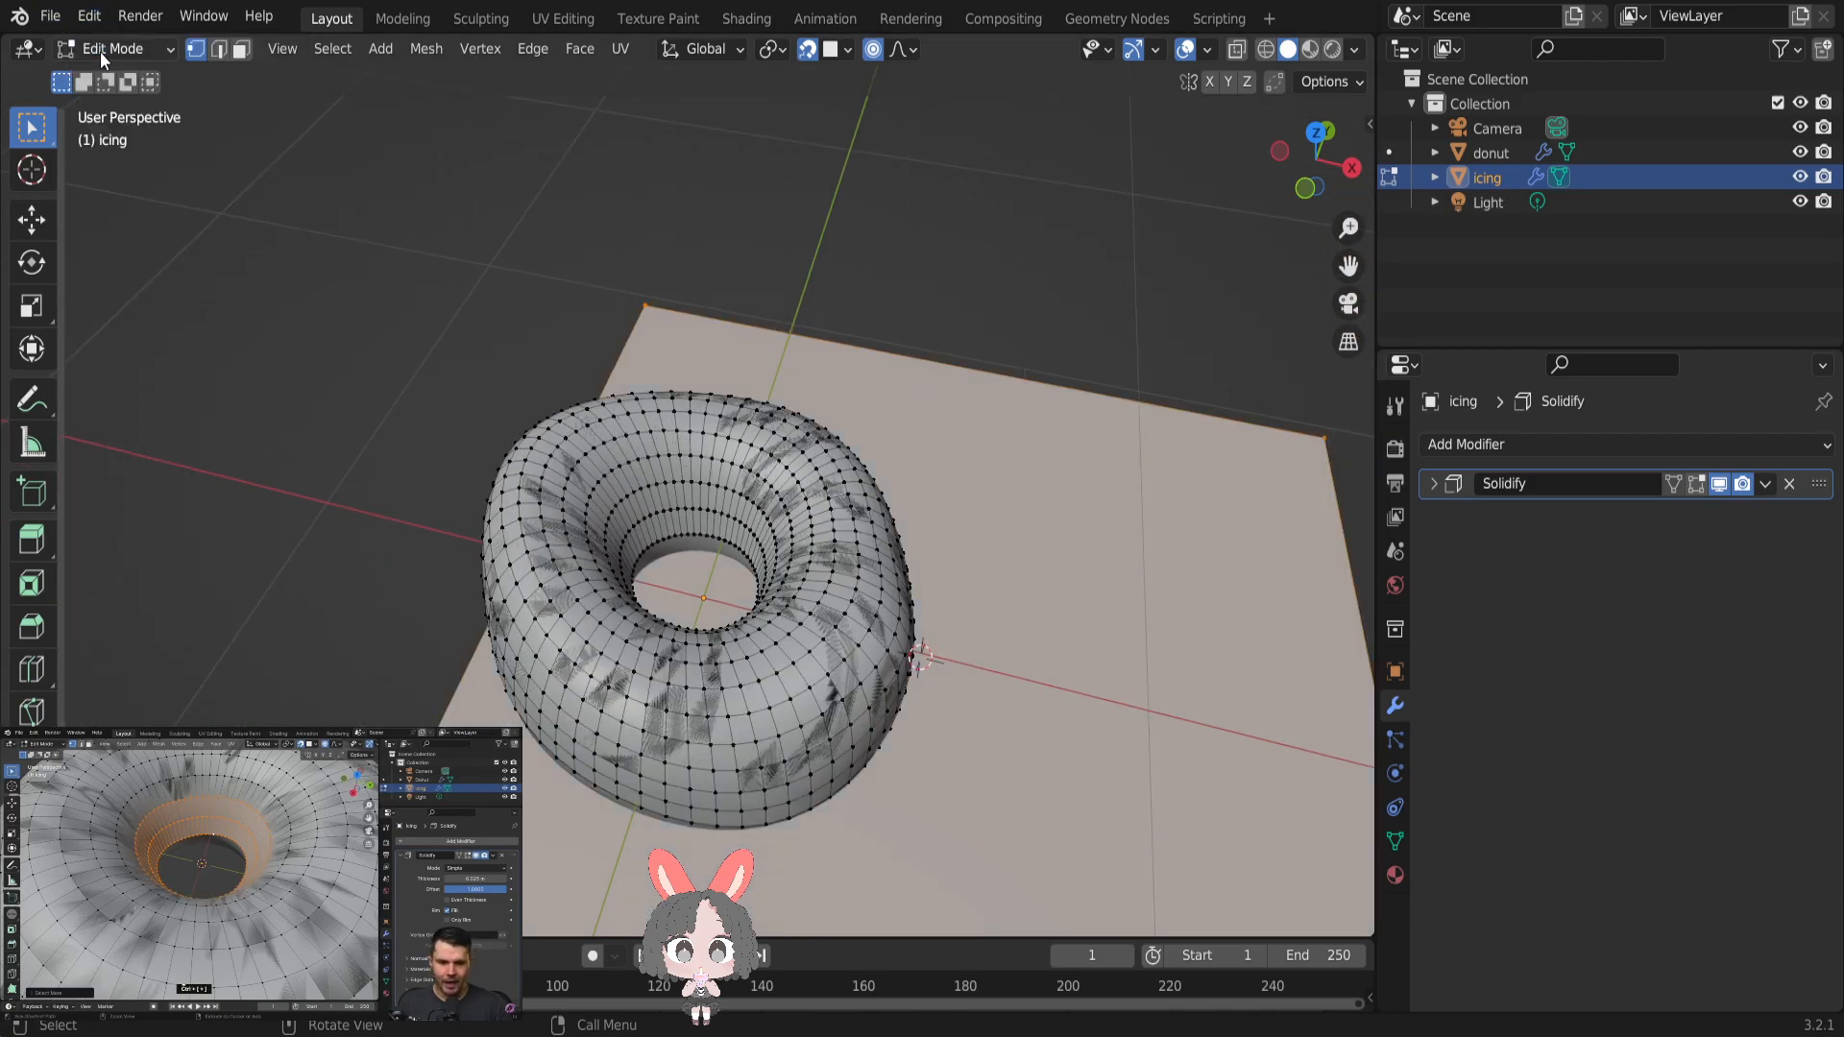
click(101, 16)
click(106, 43)
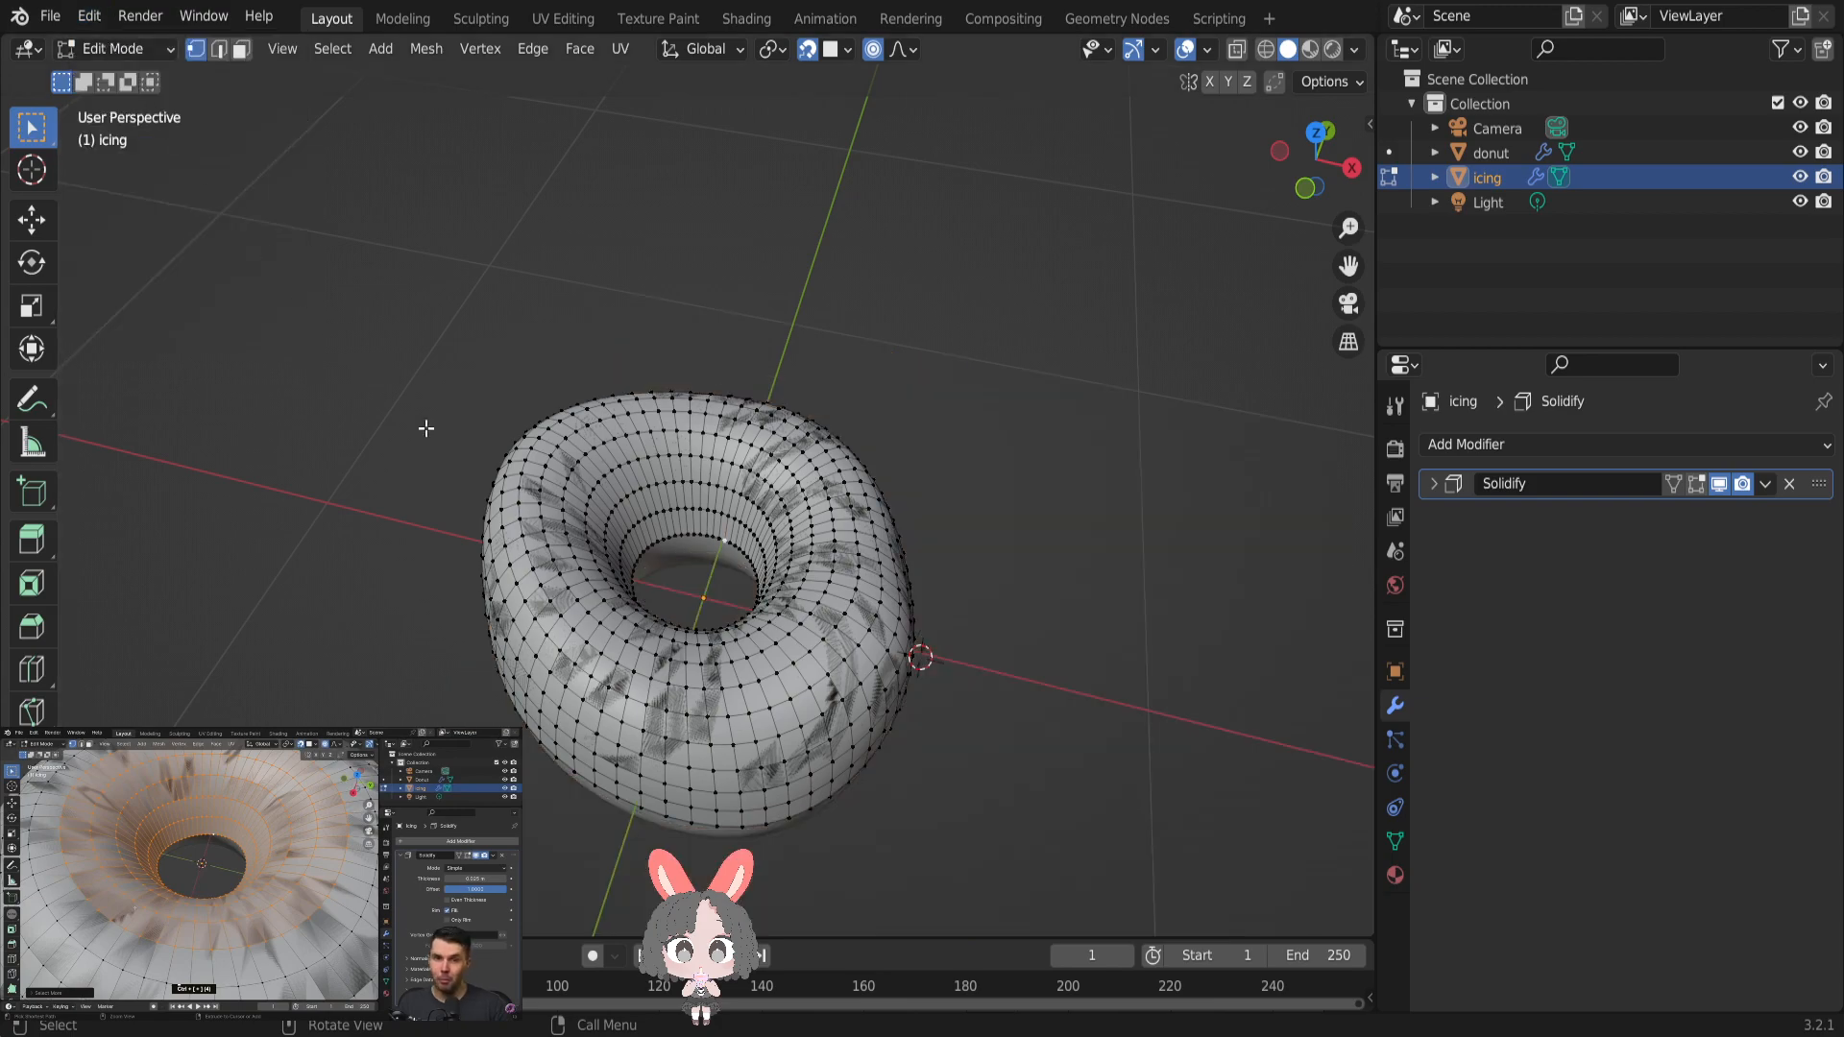
- Select the innermost edge loop bordering the icing's central hole again
scroll(659, 572, up, 5)
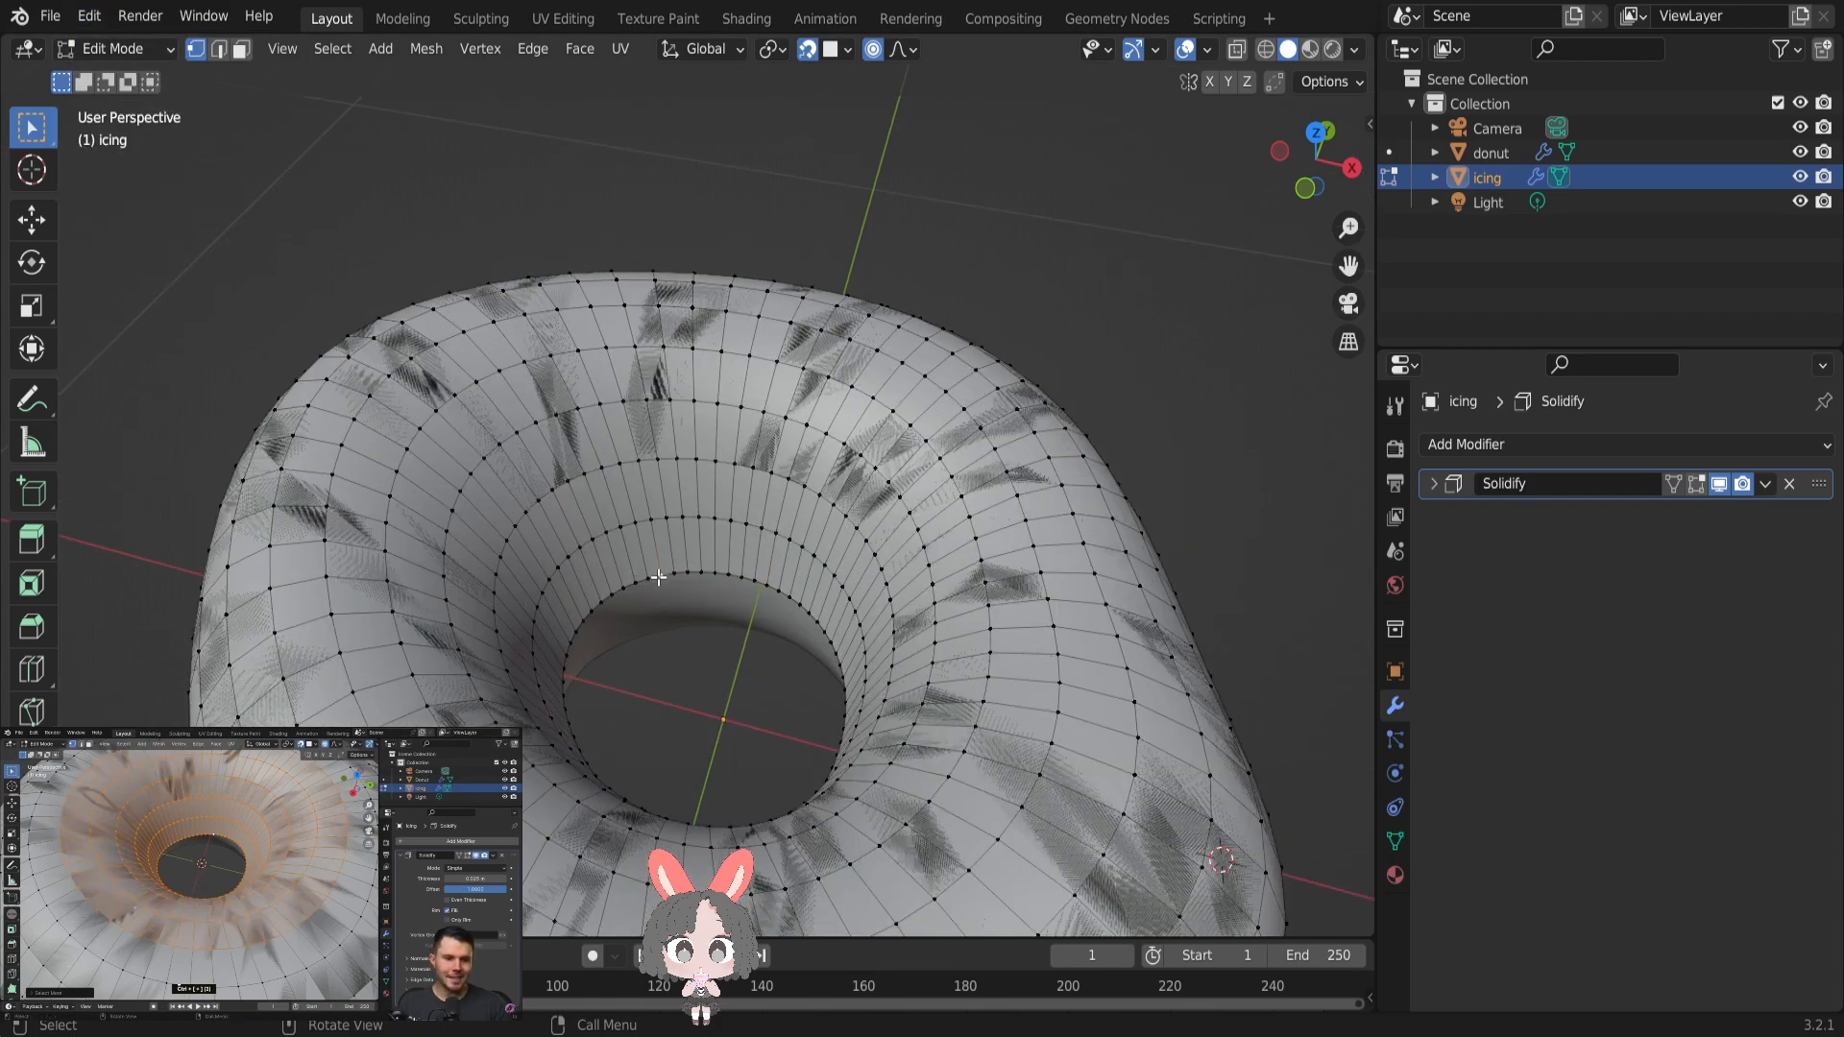
key(shift+a)
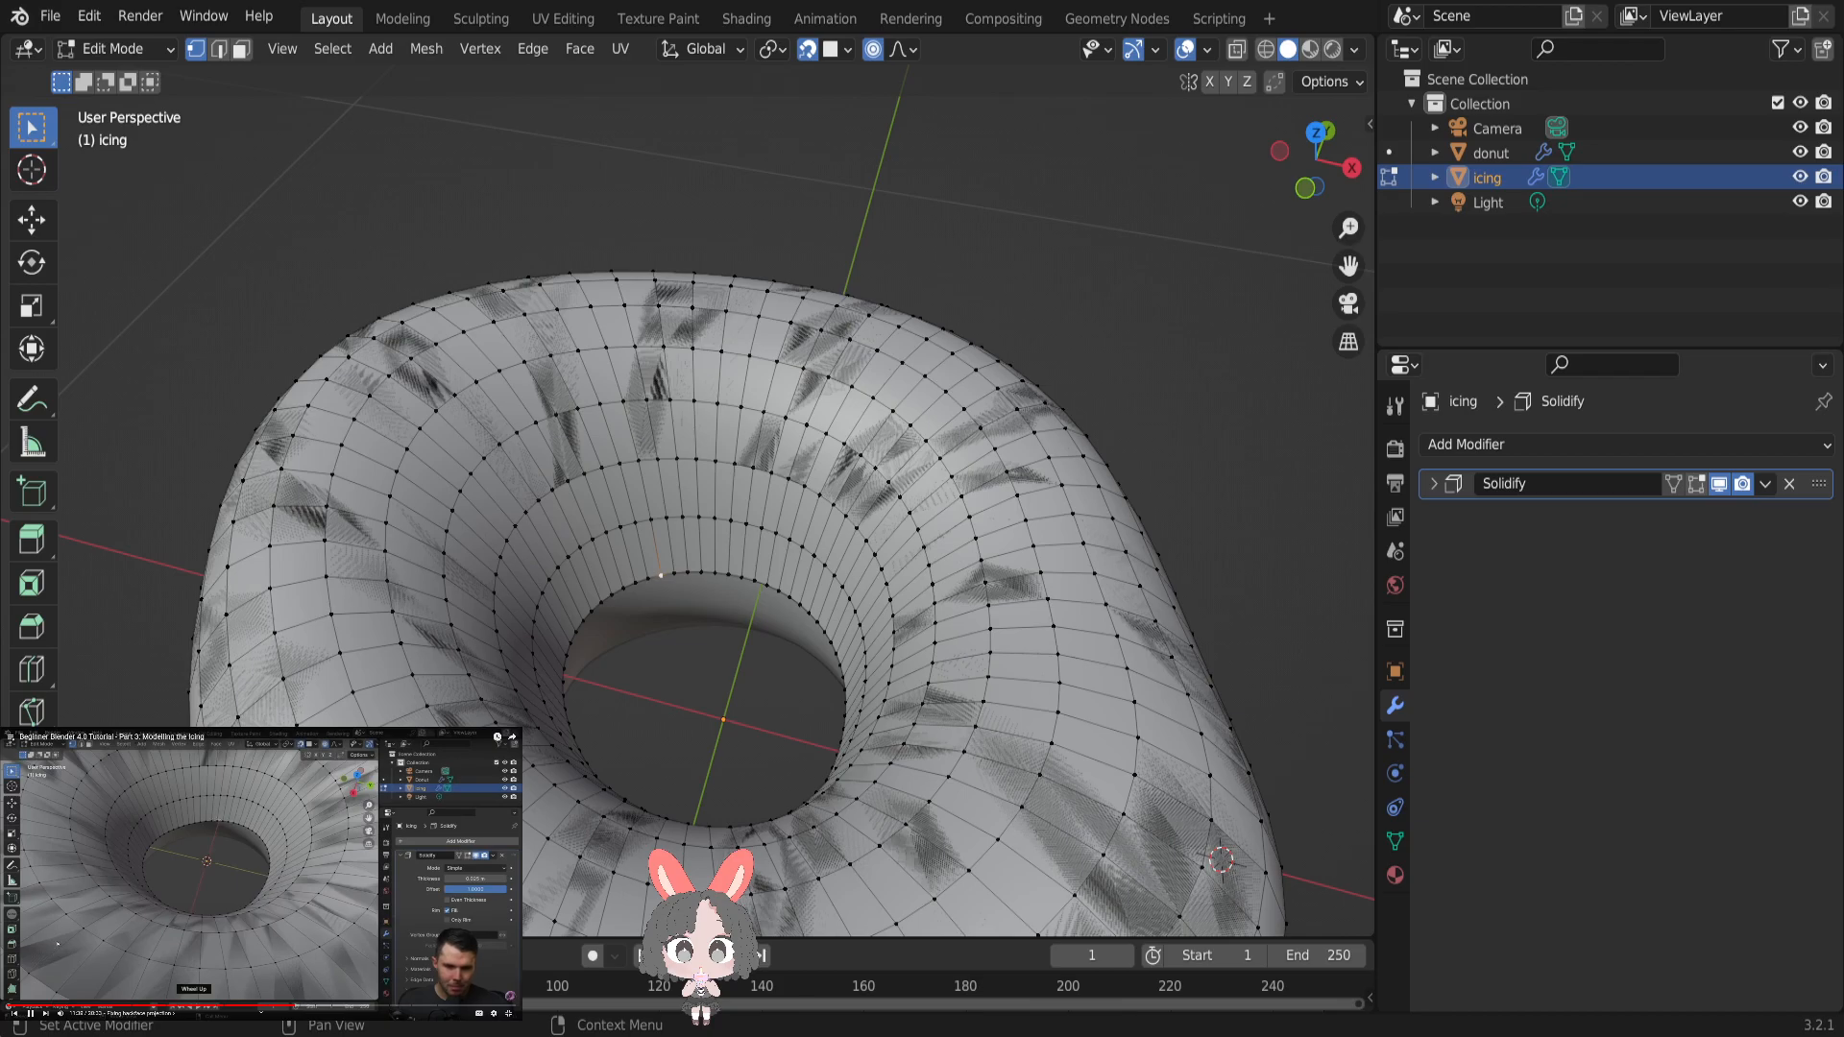
scroll(687, 516, up, 5)
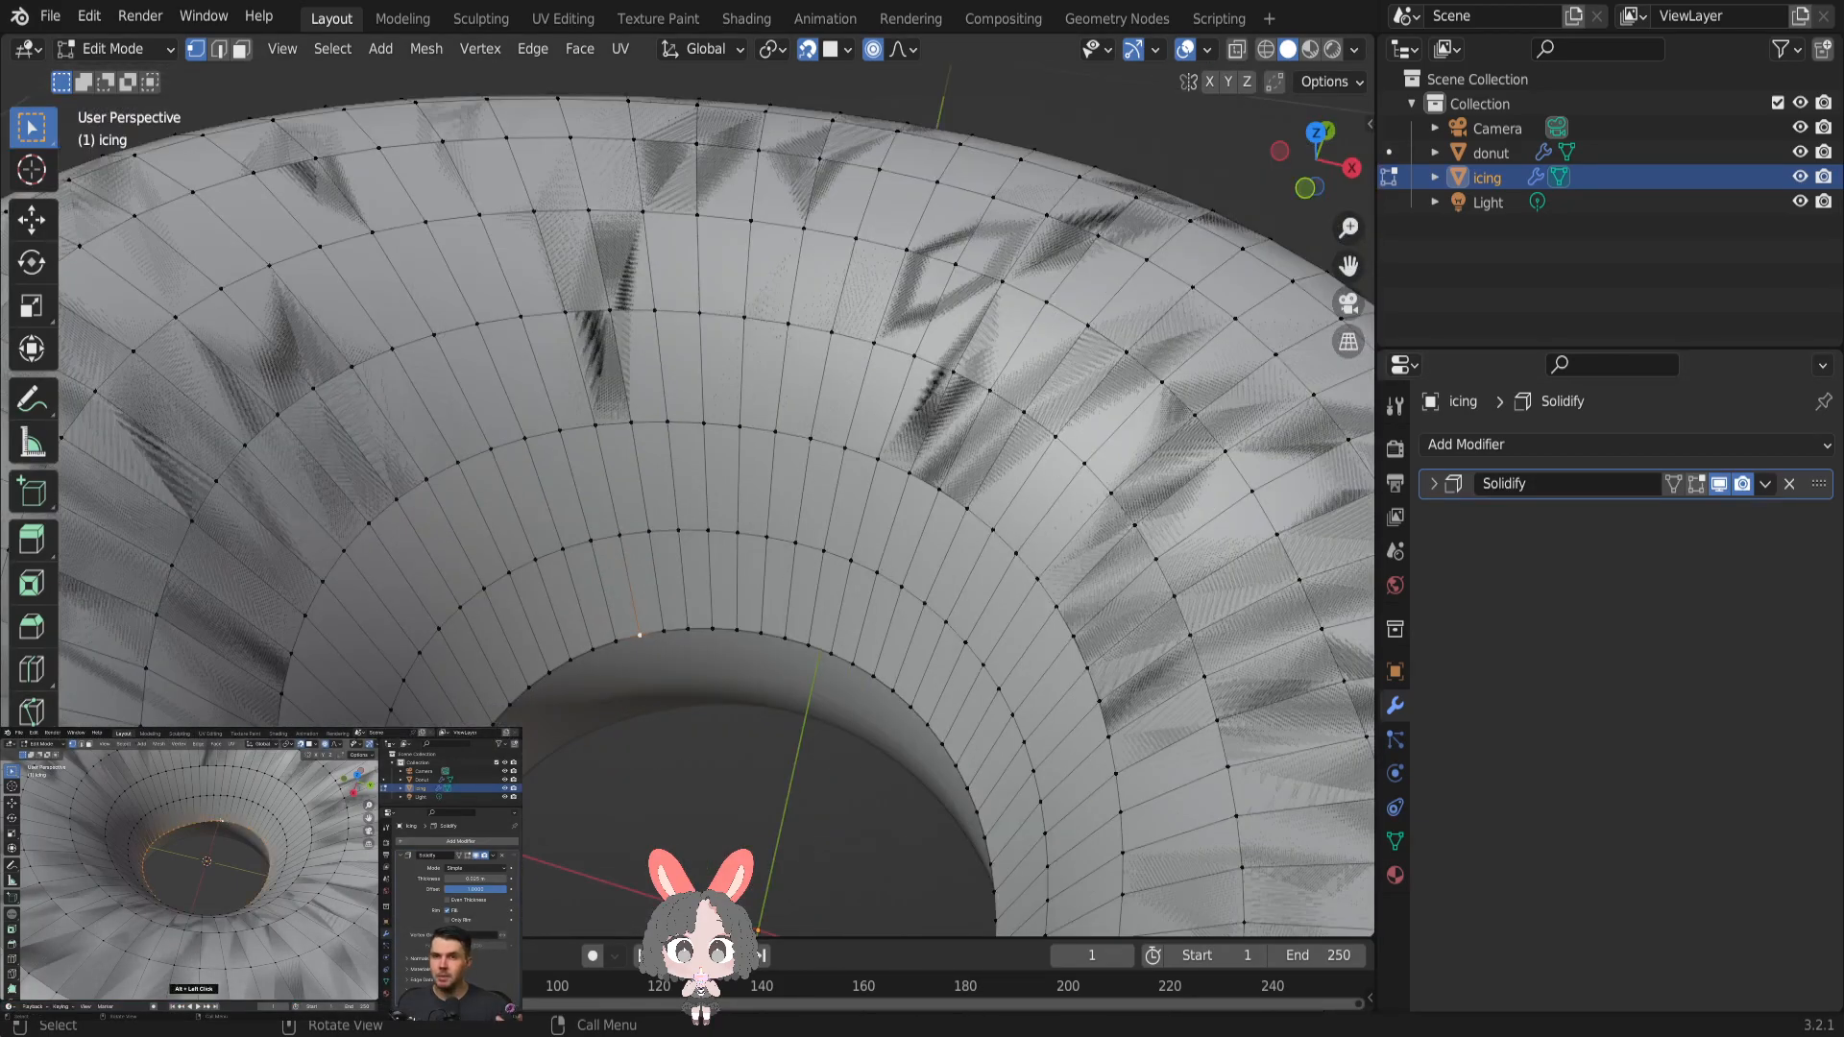
alt+click(601, 648)
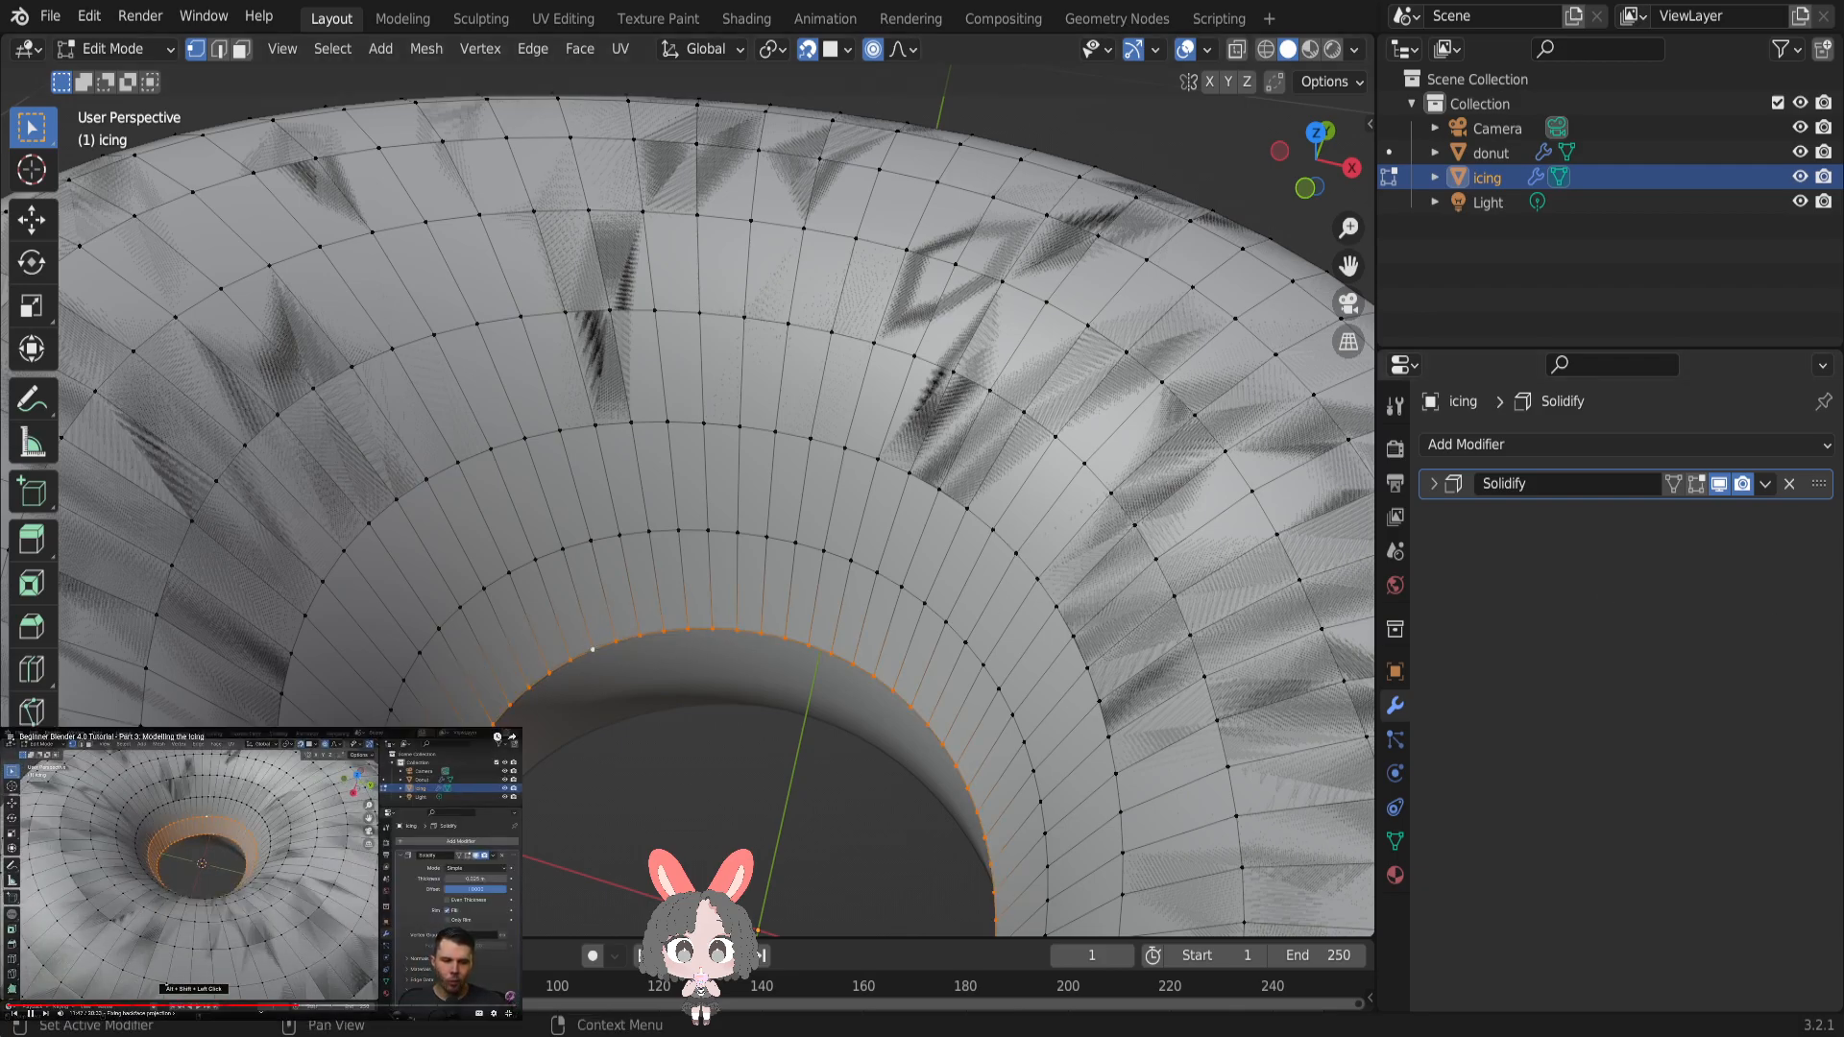
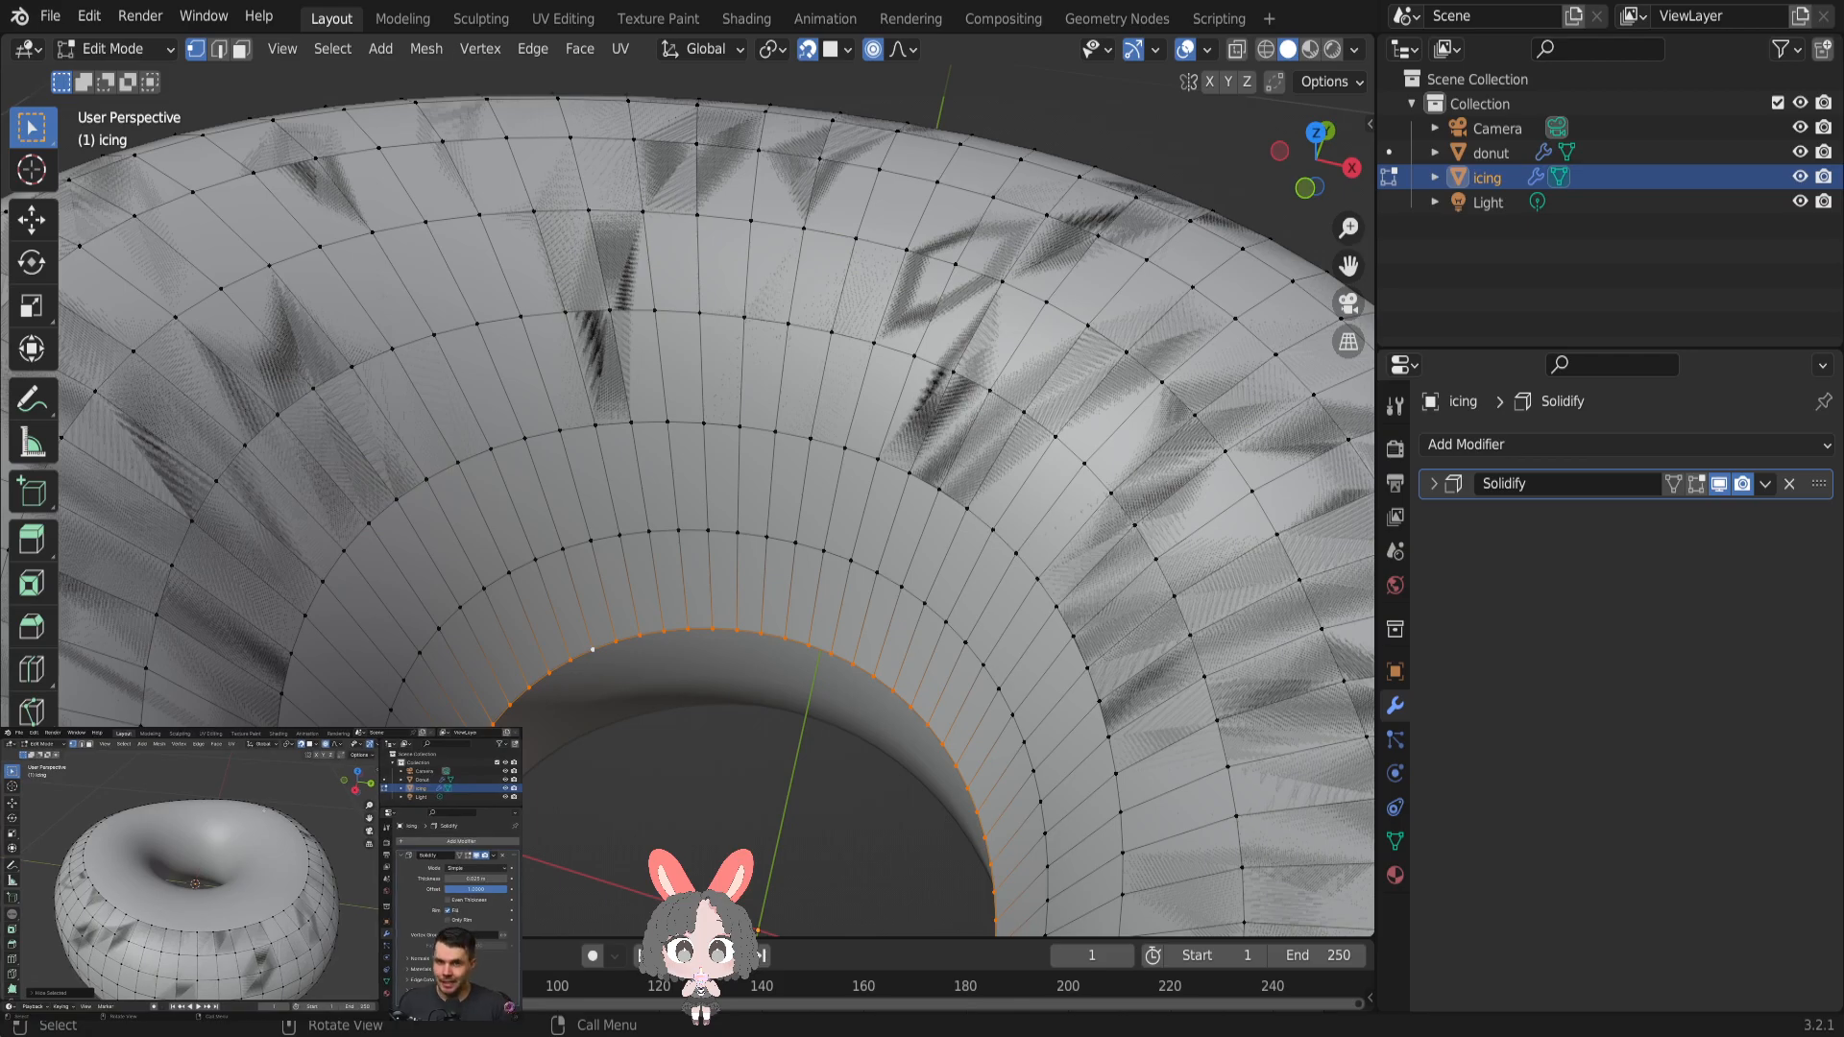
- Grow the selection ring by ring from the inner-hole loop until it covers the top of the icing
click(574, 688)
alt+click(575, 659)
key(ctrl+KP_Add)
key(ctrl+KP_Add)
key(ctrl+KP_Add)
key(ctrl+KP_Add)
key(ctrl+KP_Add)
key(ctrl+KP_Add)
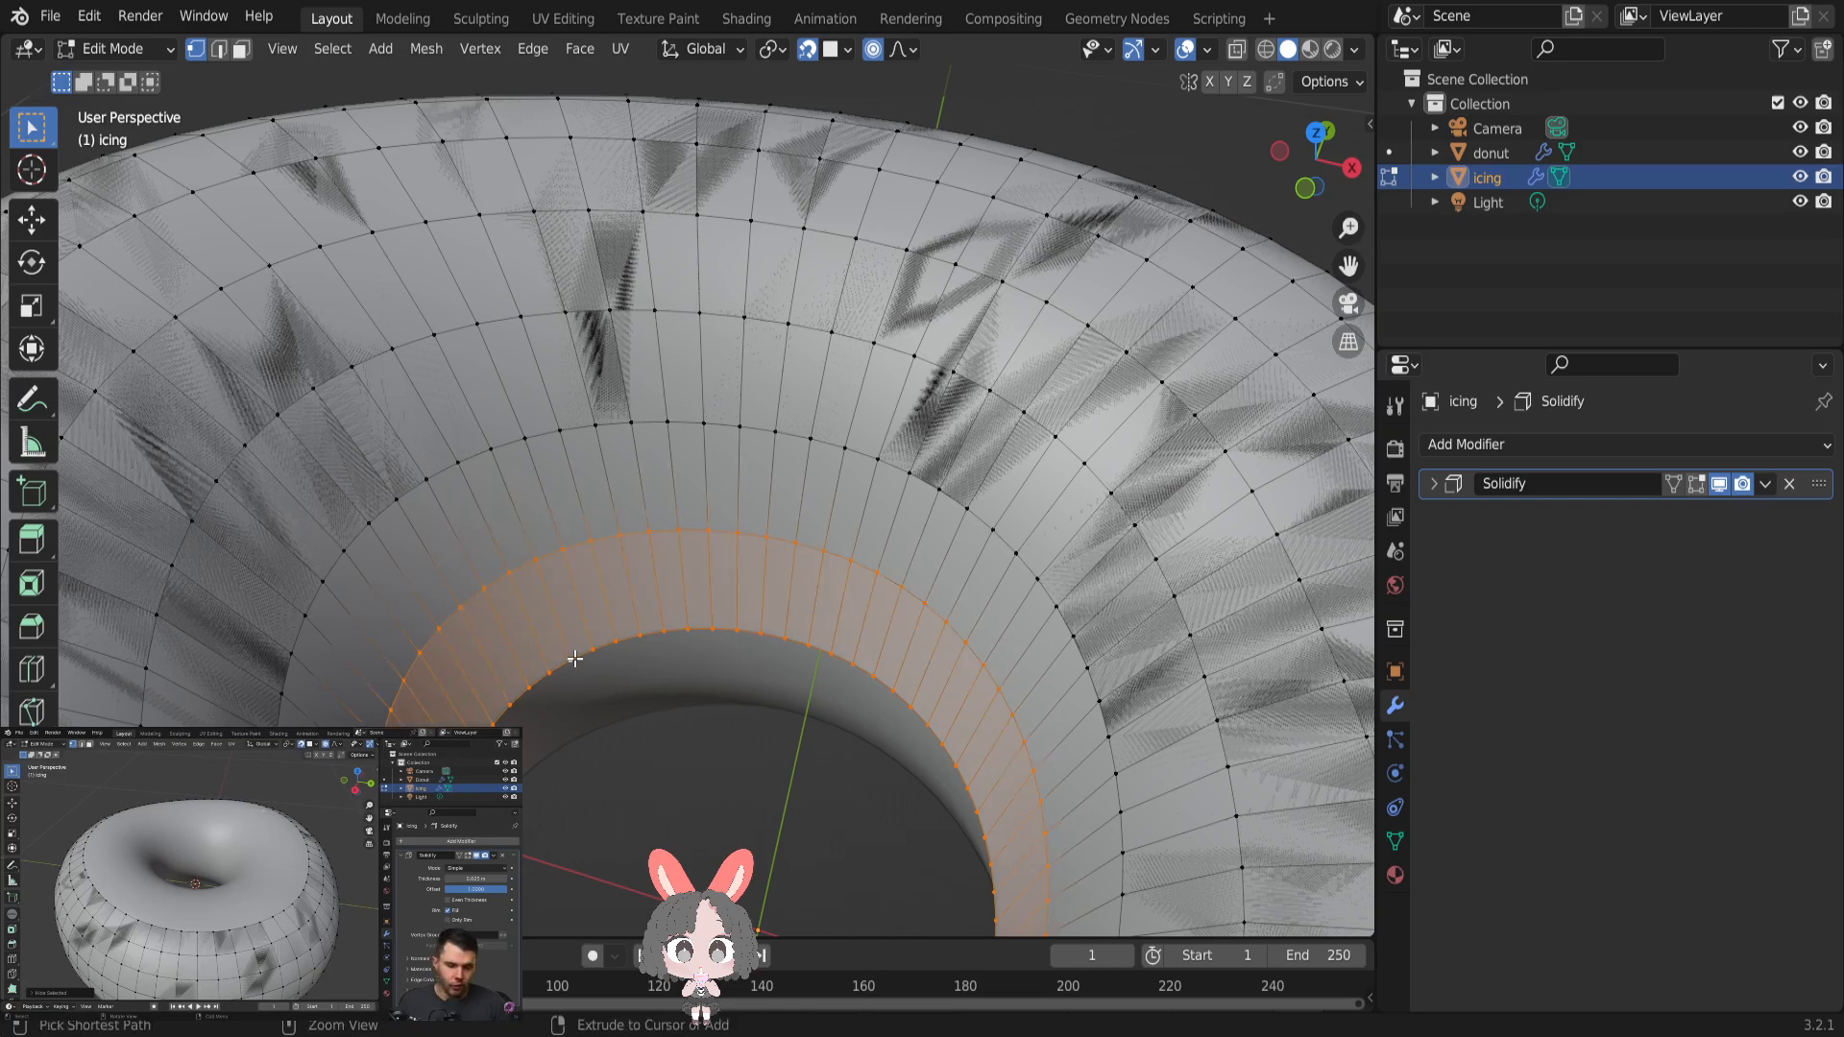
middle_drag(575, 659, 633, 527)
scroll(634, 526, down, 5)
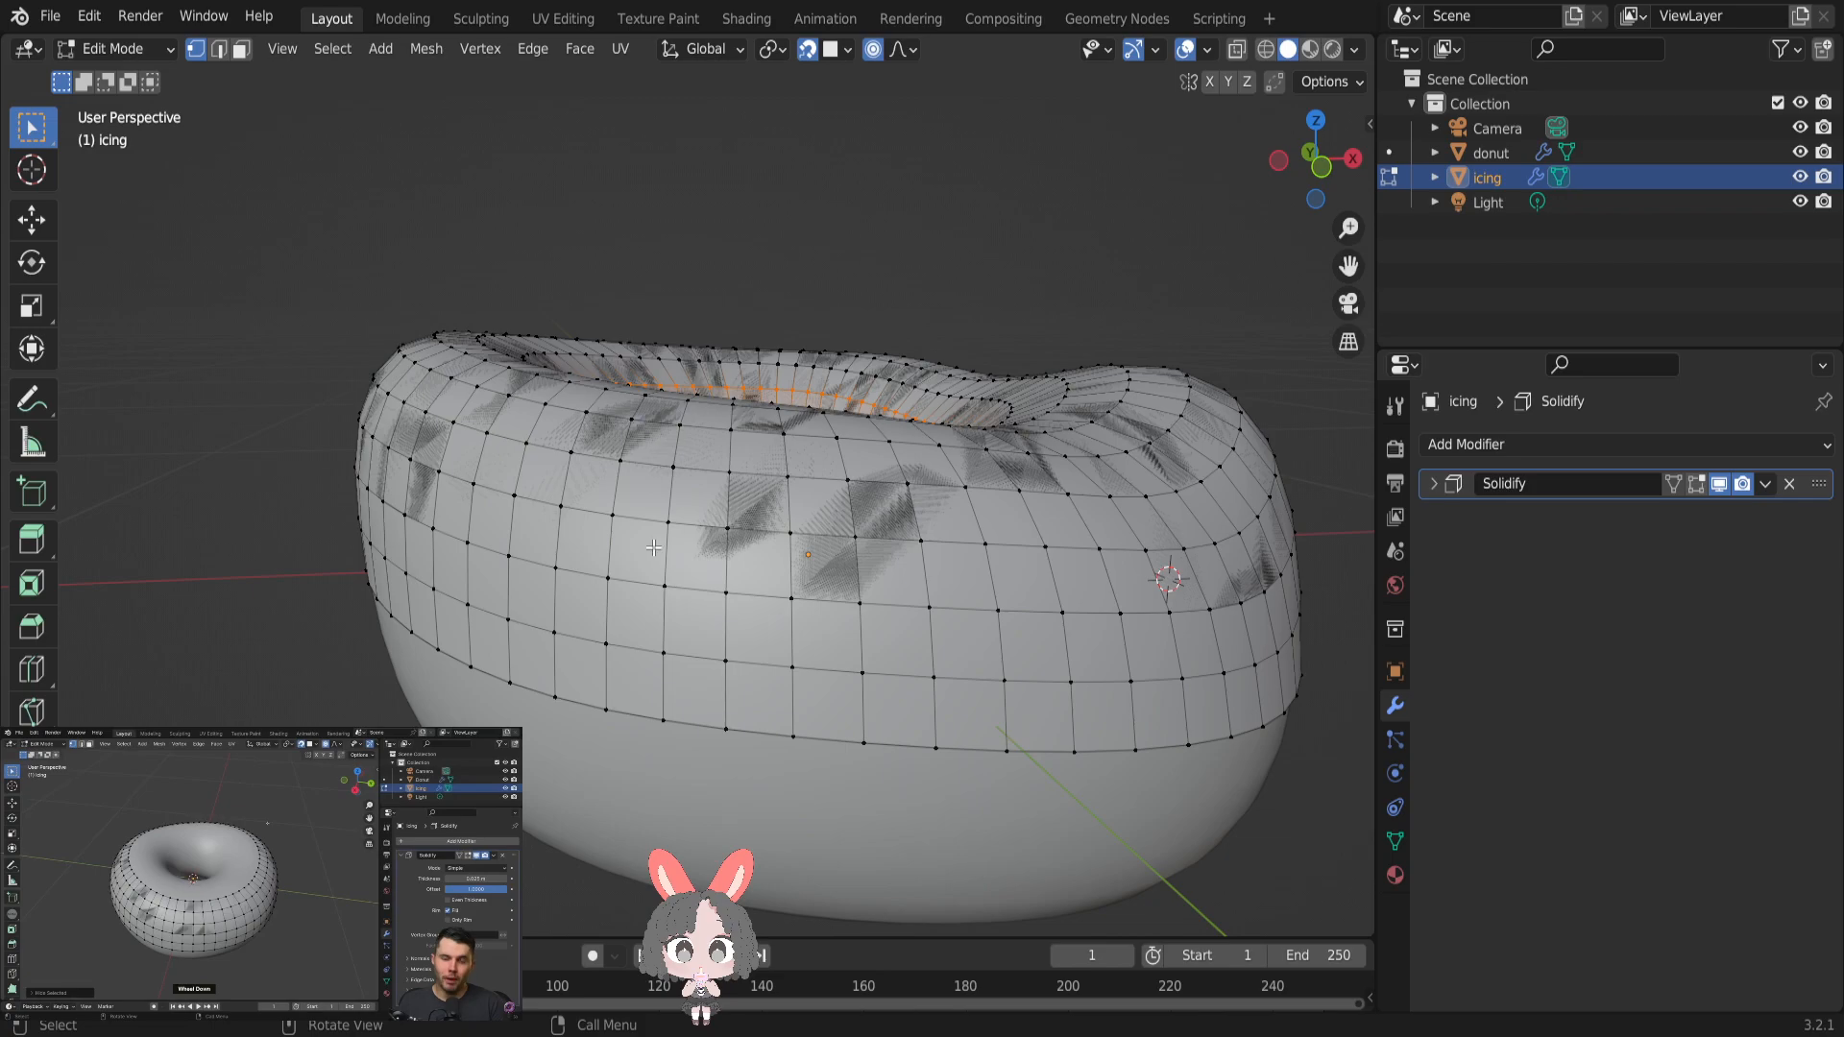
key(ctrl+KP_Add)
key(ctrl+KP_Add)
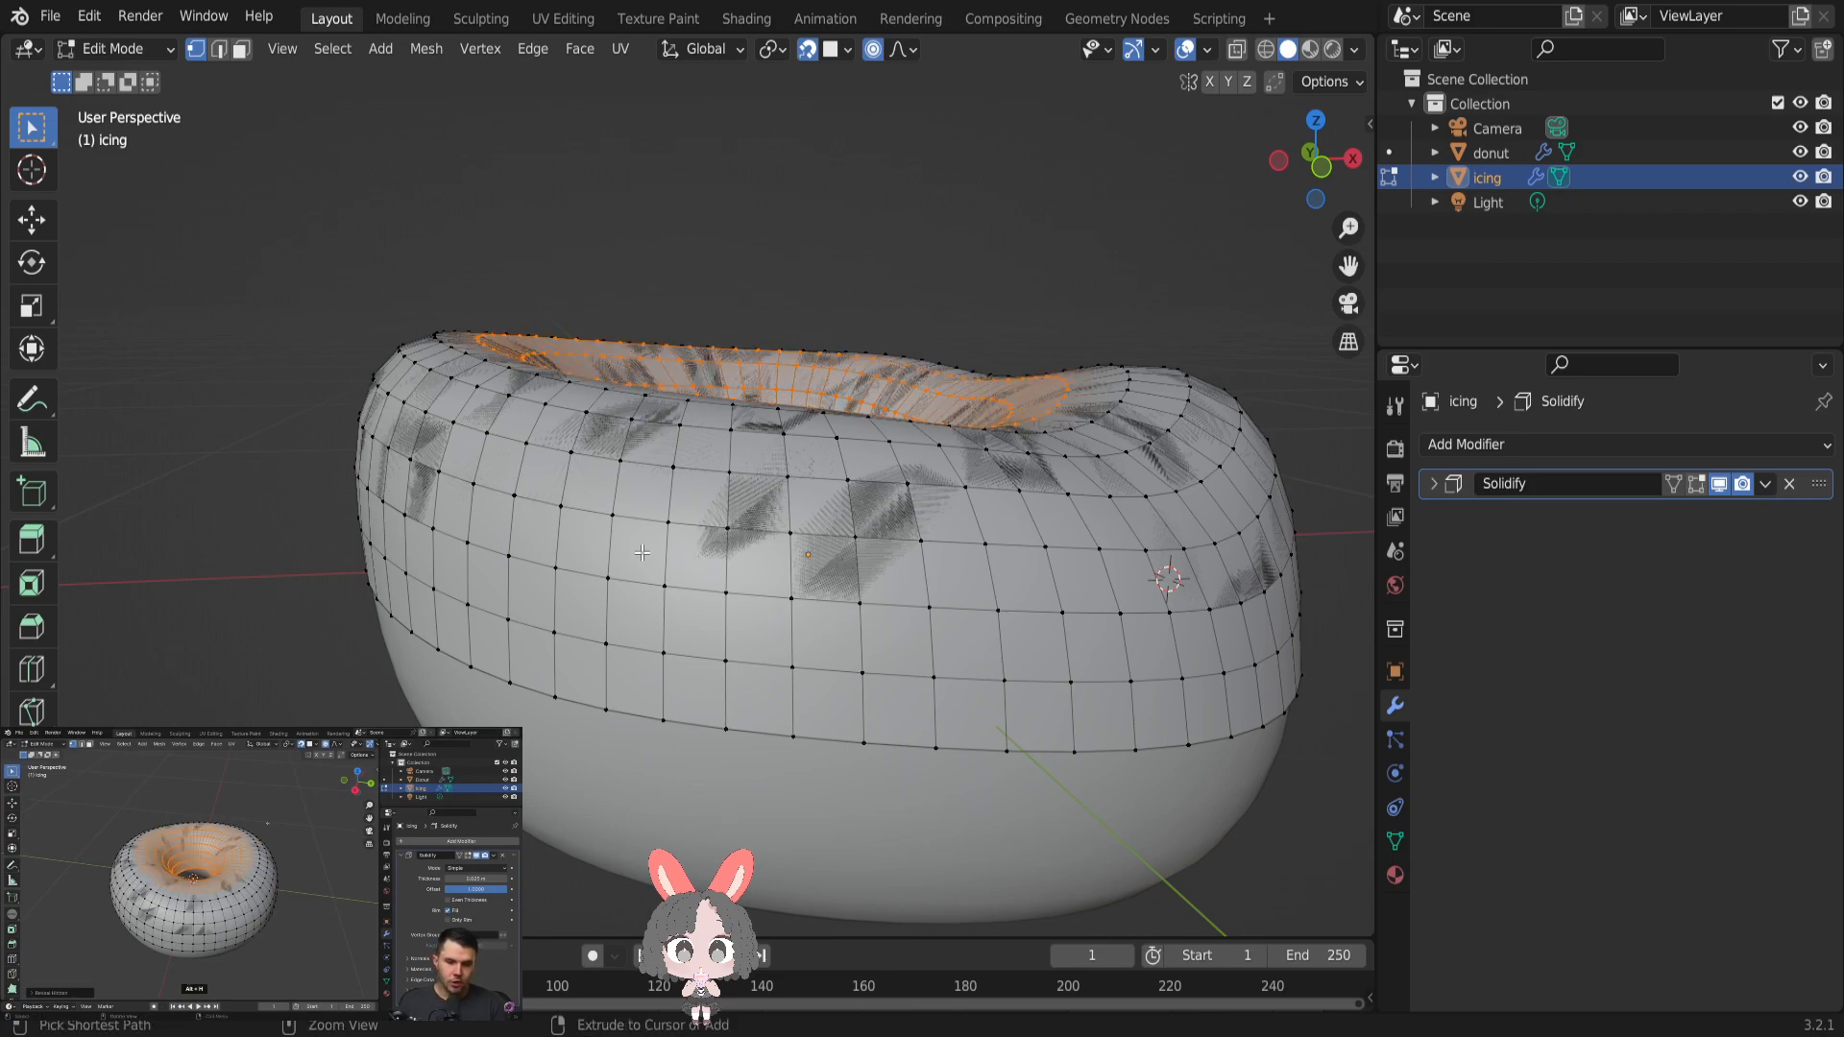
key(ctrl+KP_Add)
key(ctrl+KP_Add)
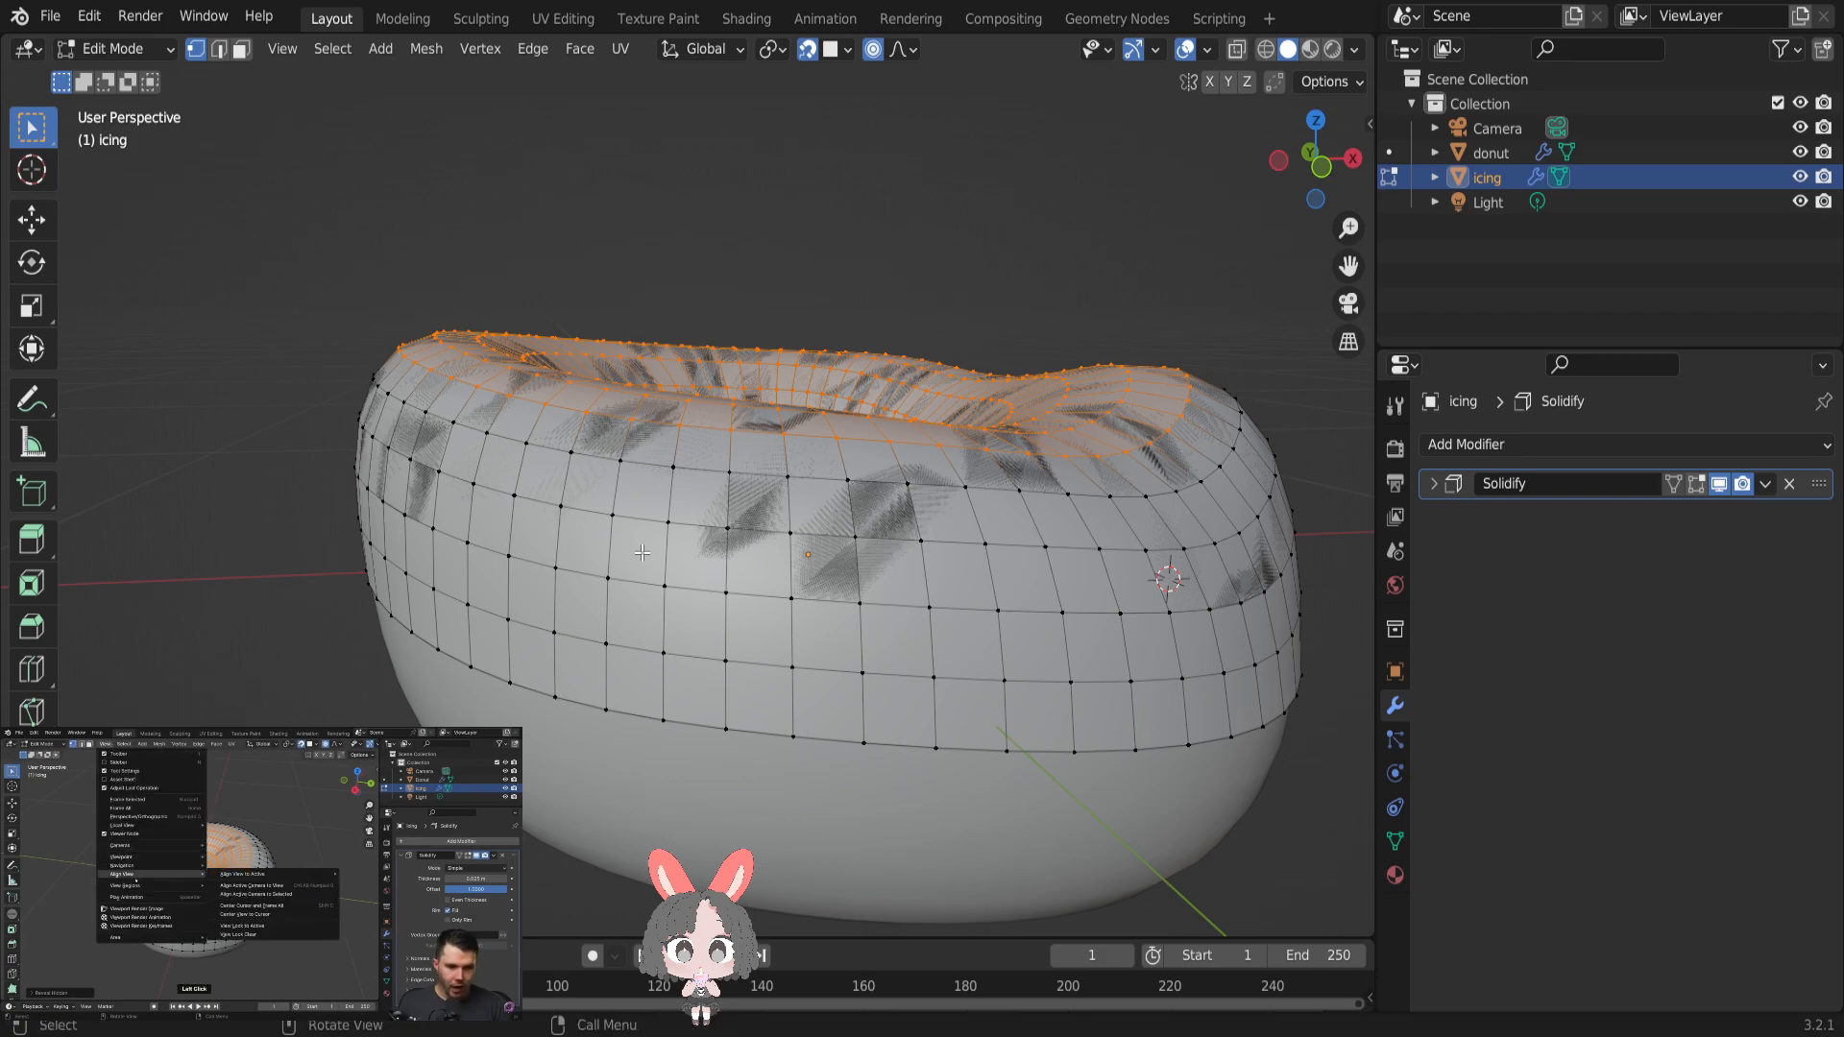
- Hide the selected top of the icing, redoing the hide with one fewer ring selected
key(h)
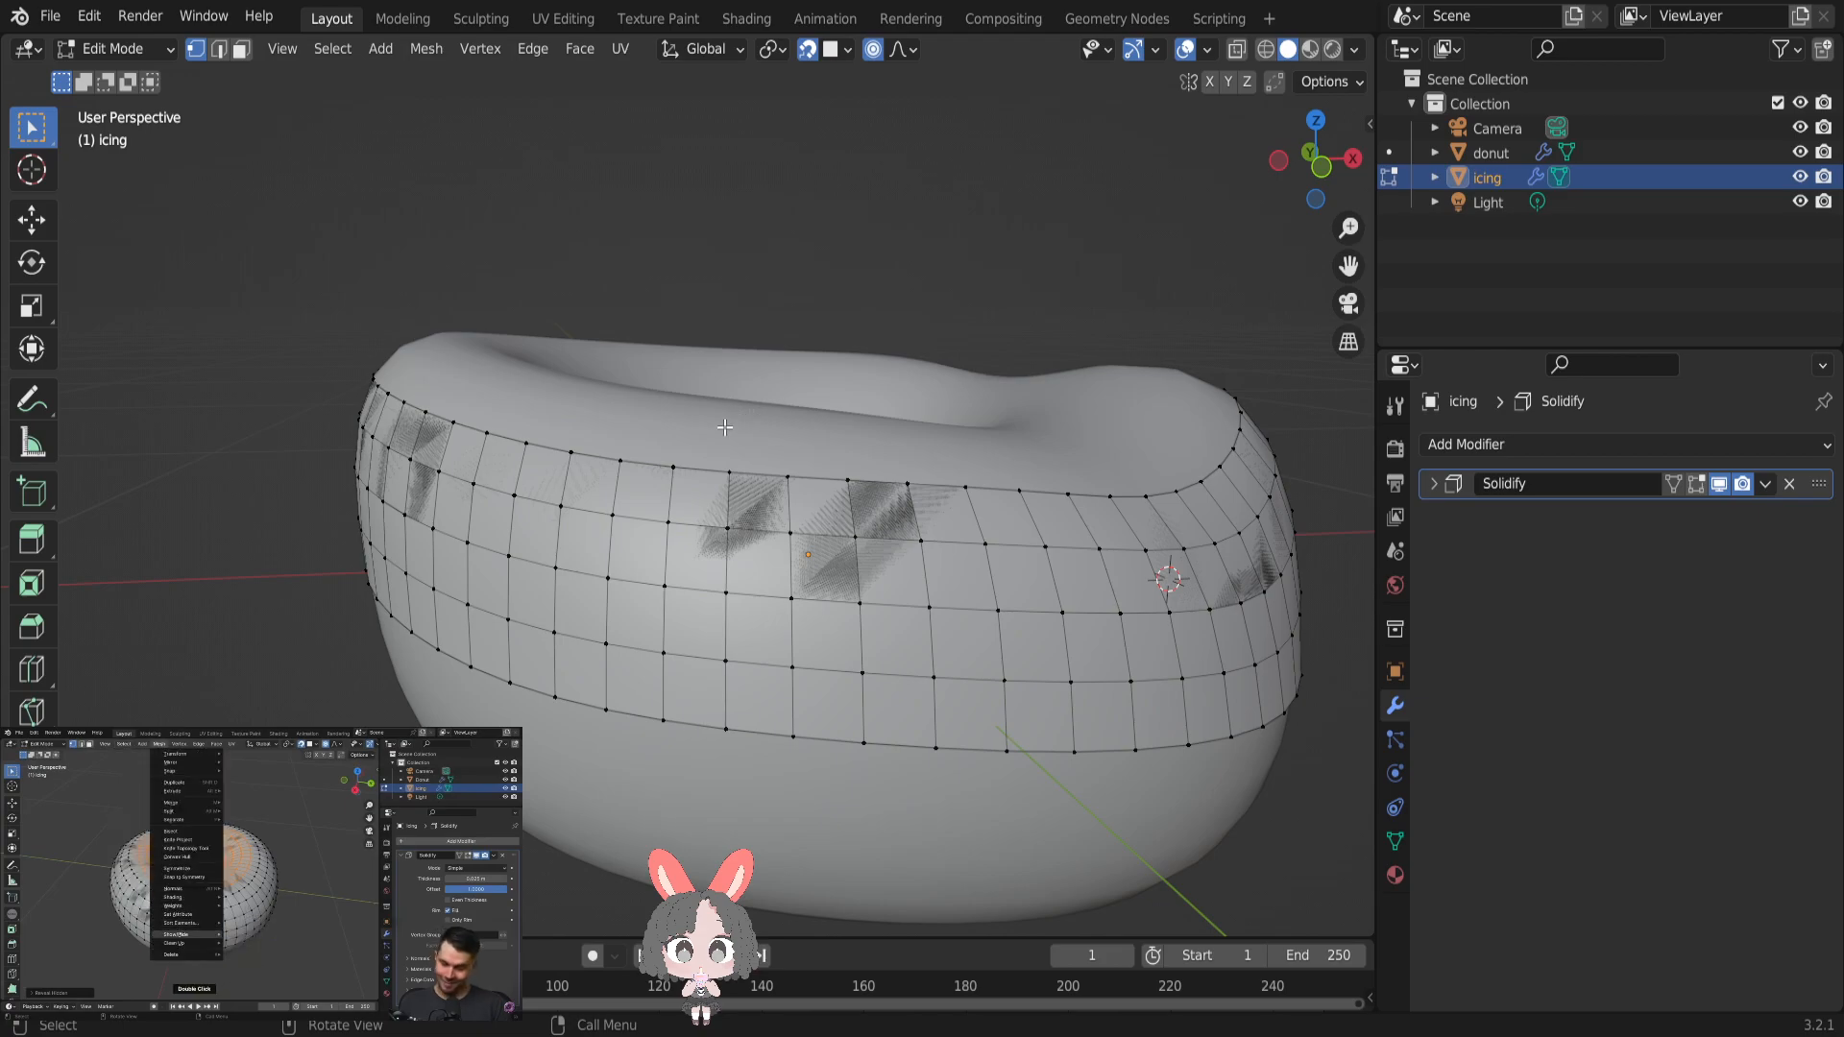
middle_drag(717, 430, 664, 469)
click(89, 16)
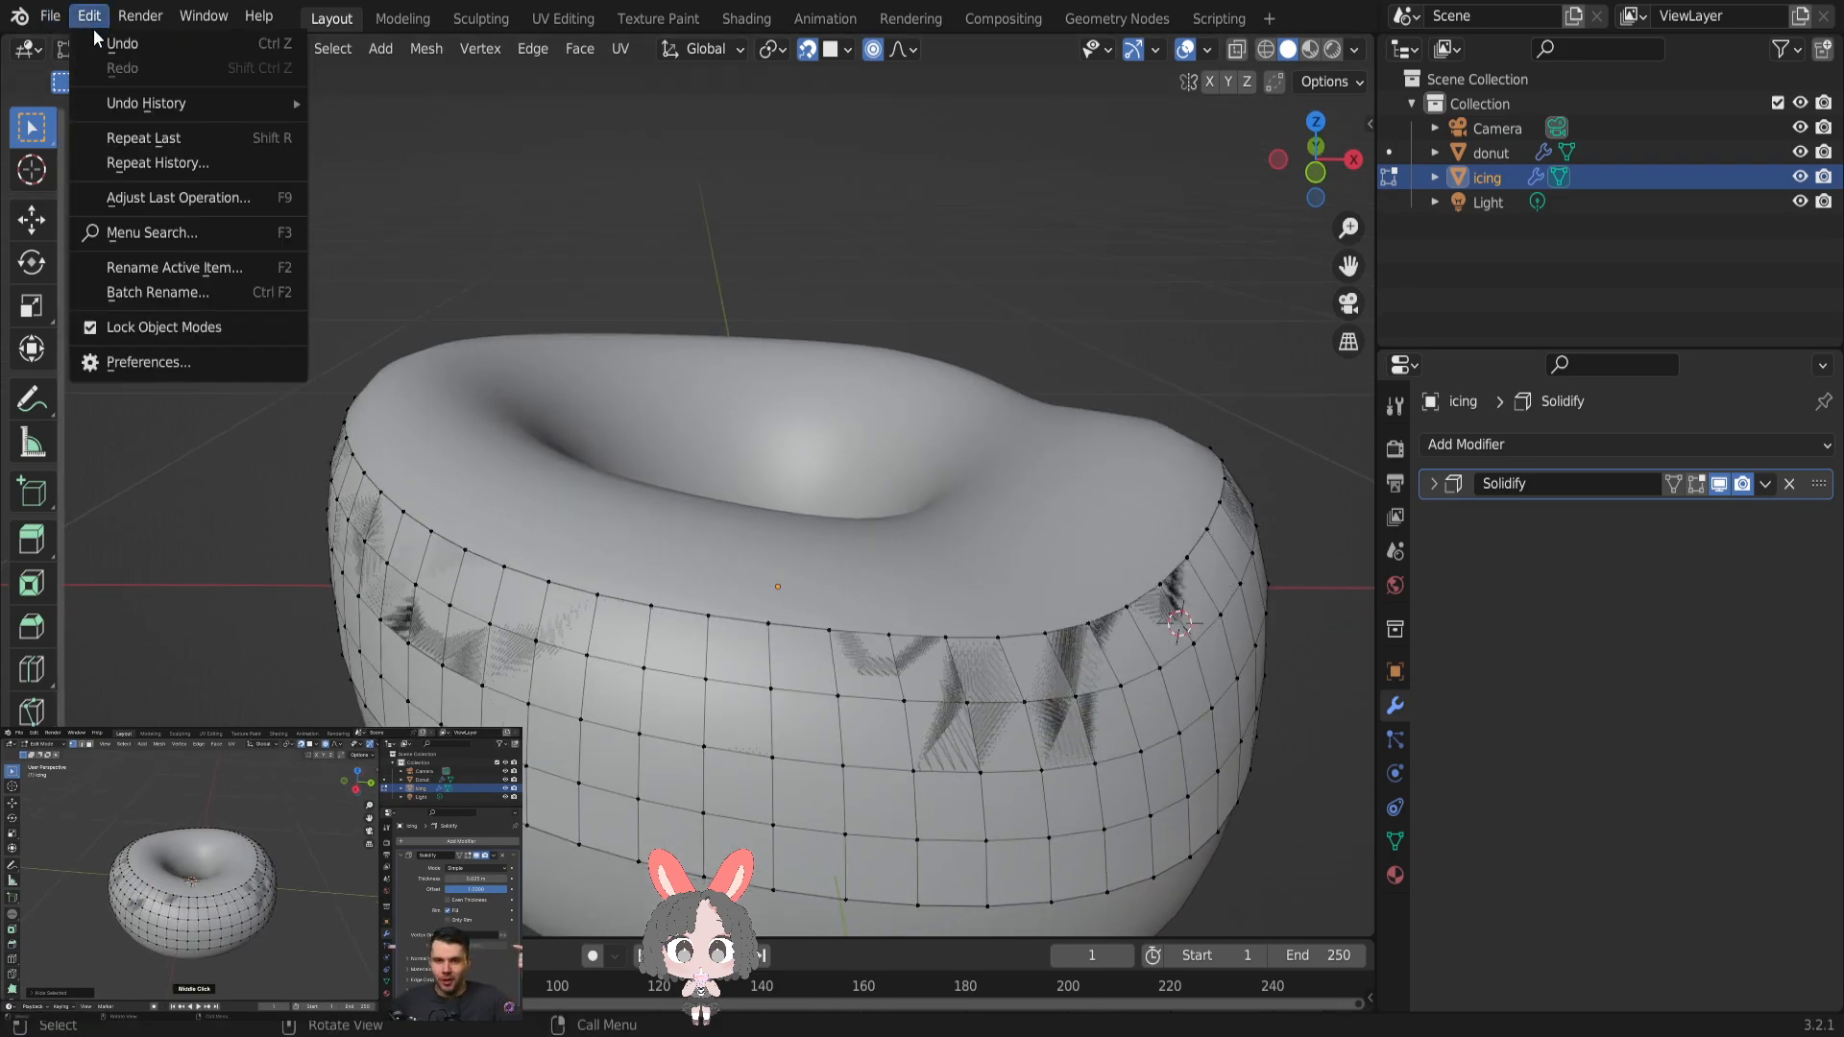
click(100, 36)
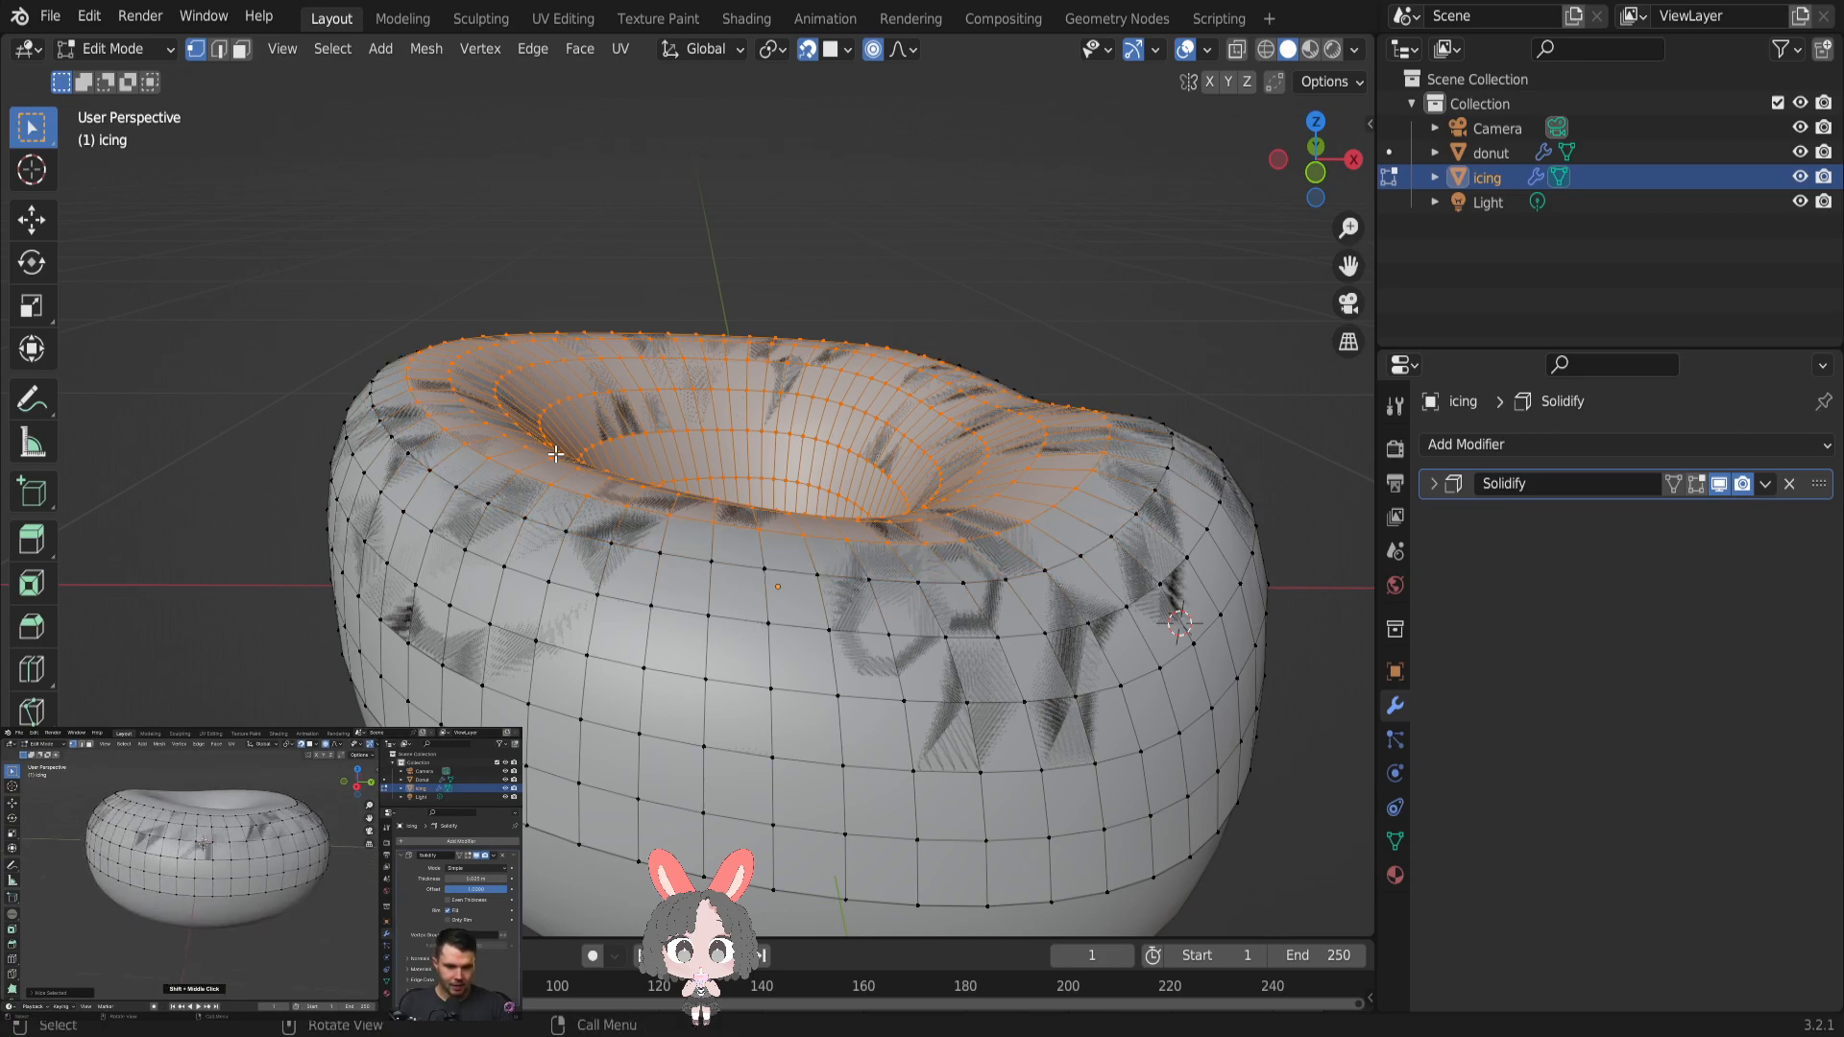
key(h)
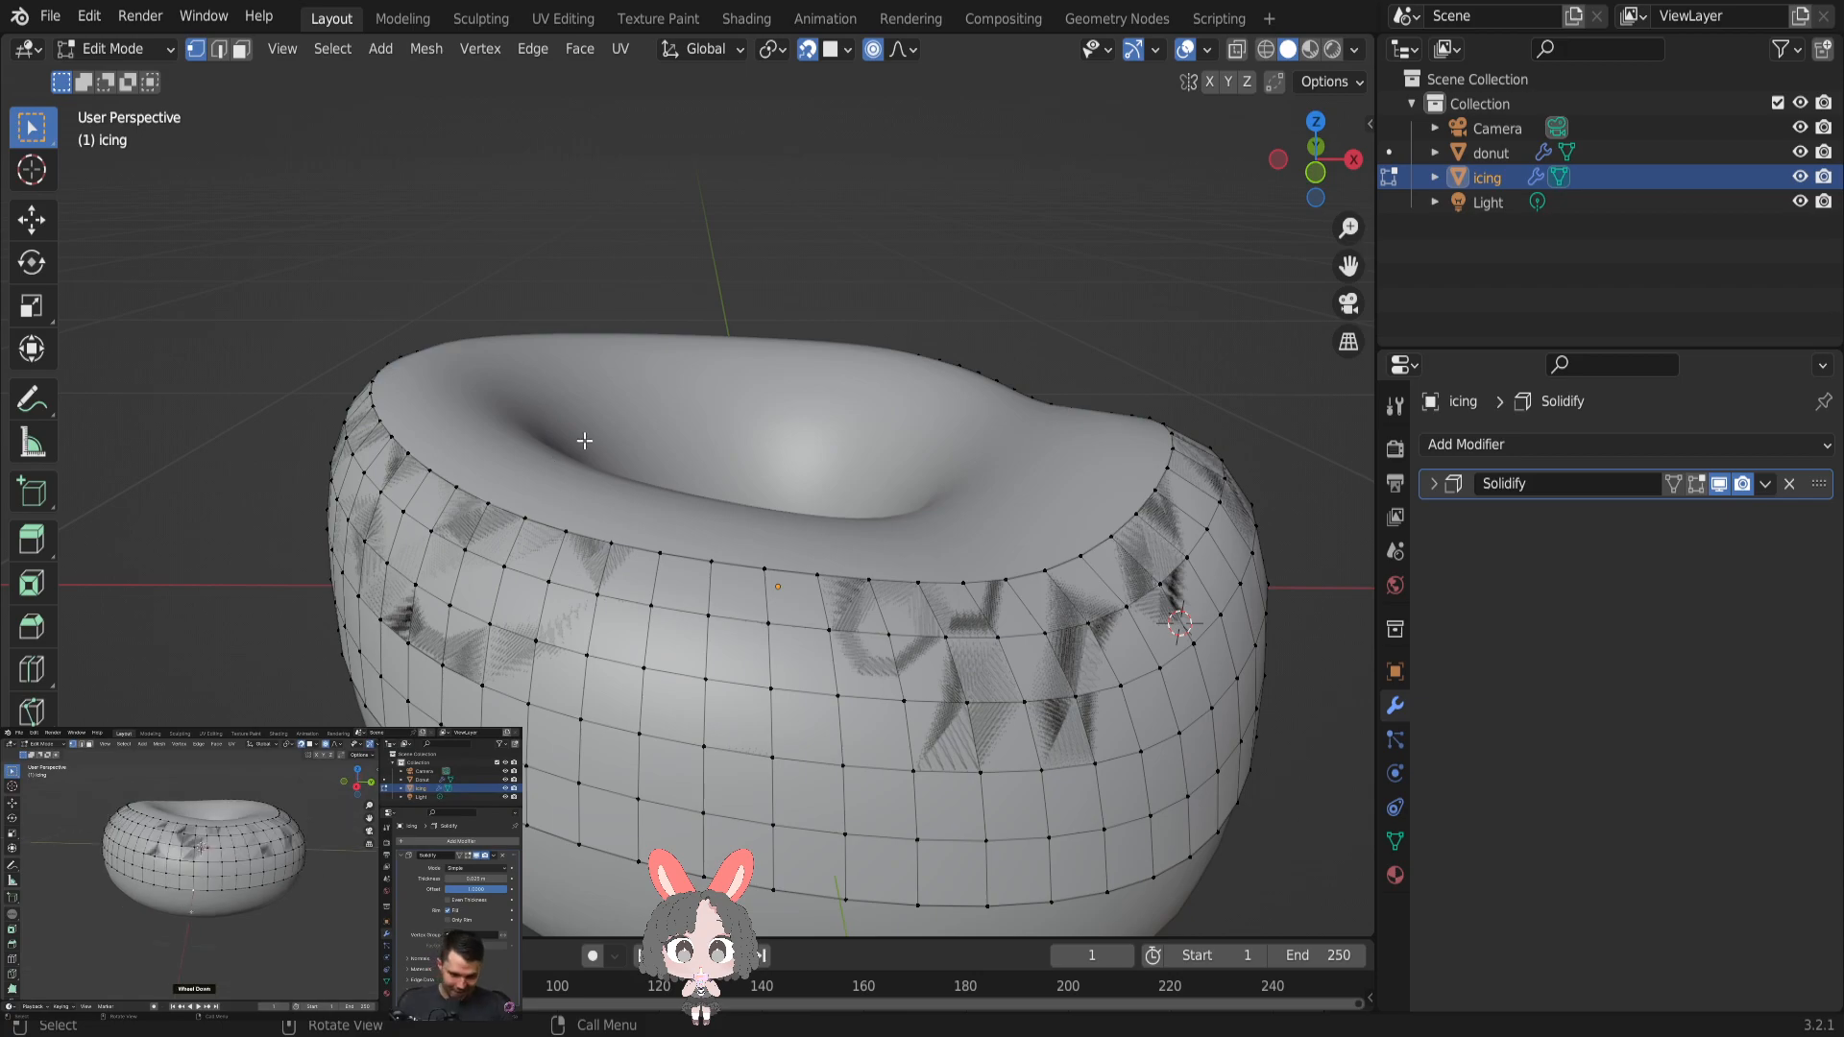
- Pull one vertex on the icing's lower edge down about 0.06 m using smooth proportional editing with a size of 0.0923 m
mouse_move(844, 579)
middle_down()
mouse_move(798, 535)
mouse_move(819, 540)
middle_up()
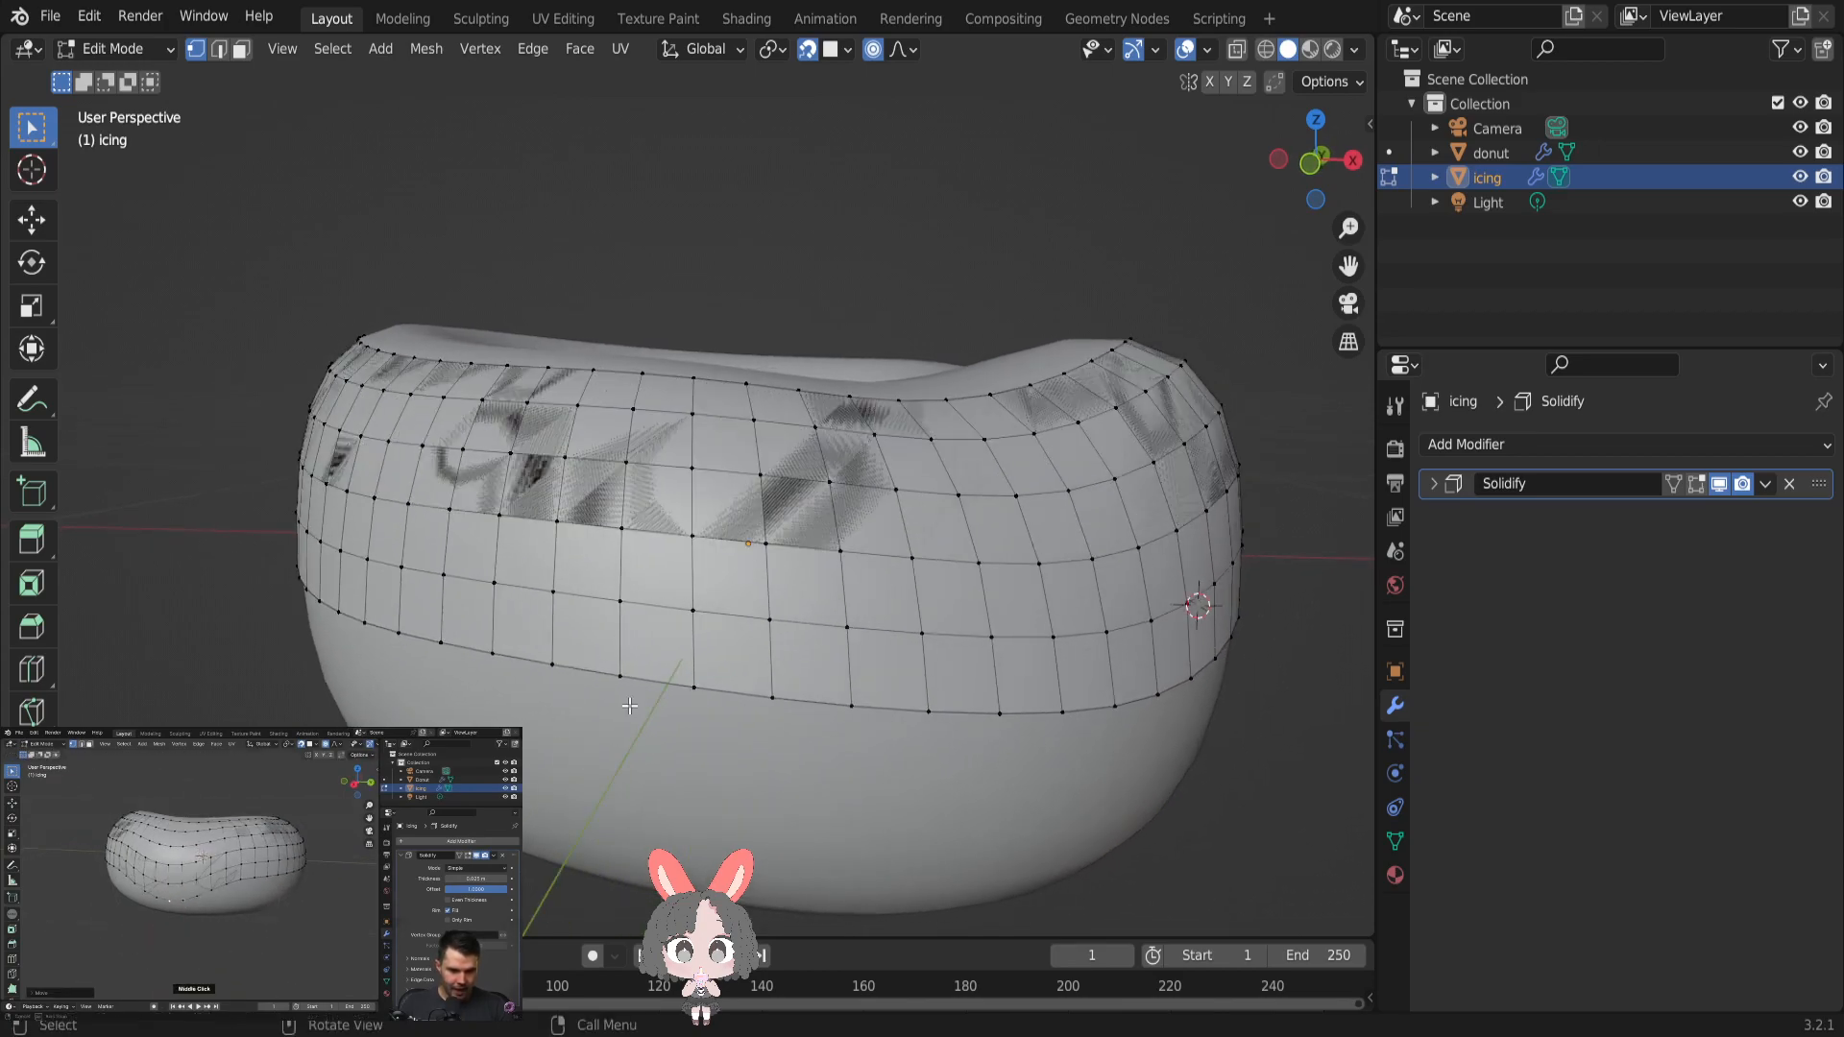
shift+click(695, 683)
key(g)
key(o)
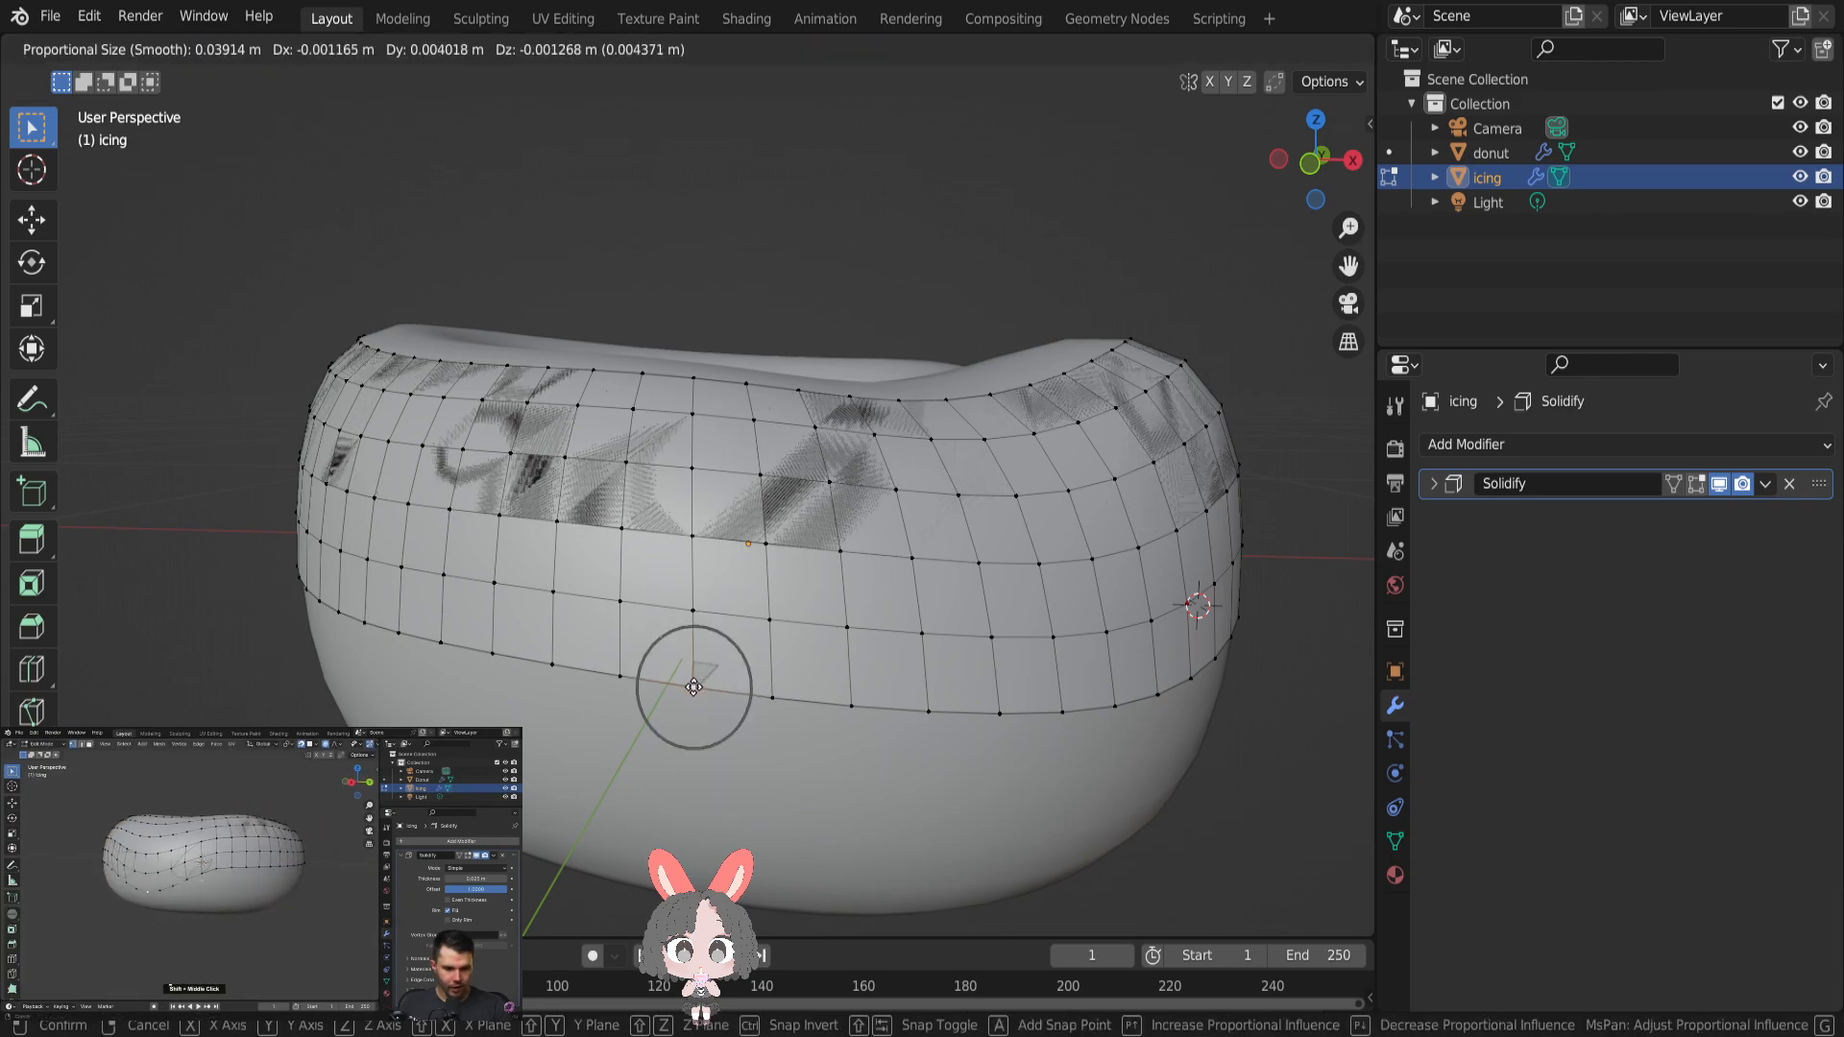
scroll(695, 686, down, 1)
scroll(696, 685, down, 3)
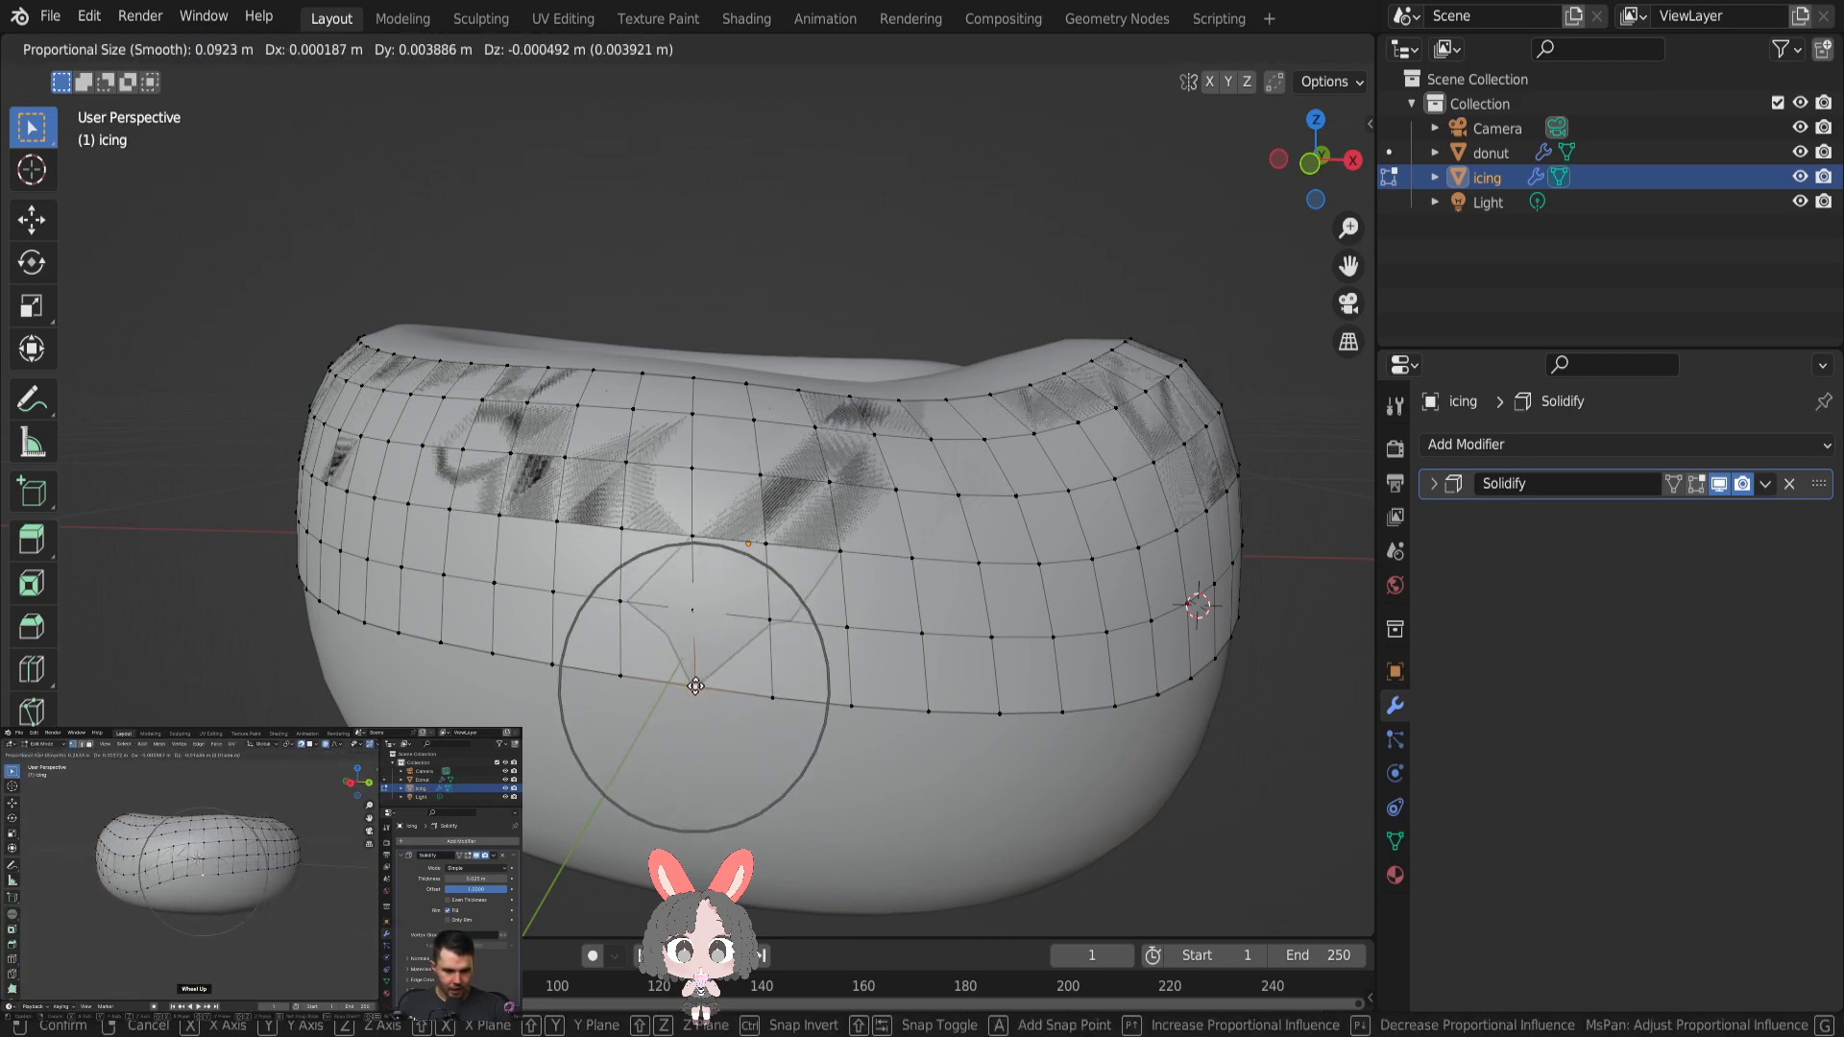
click(680, 767)
- Switch the icing to Object Mode and apply its Solidify modifier
key(Tab)
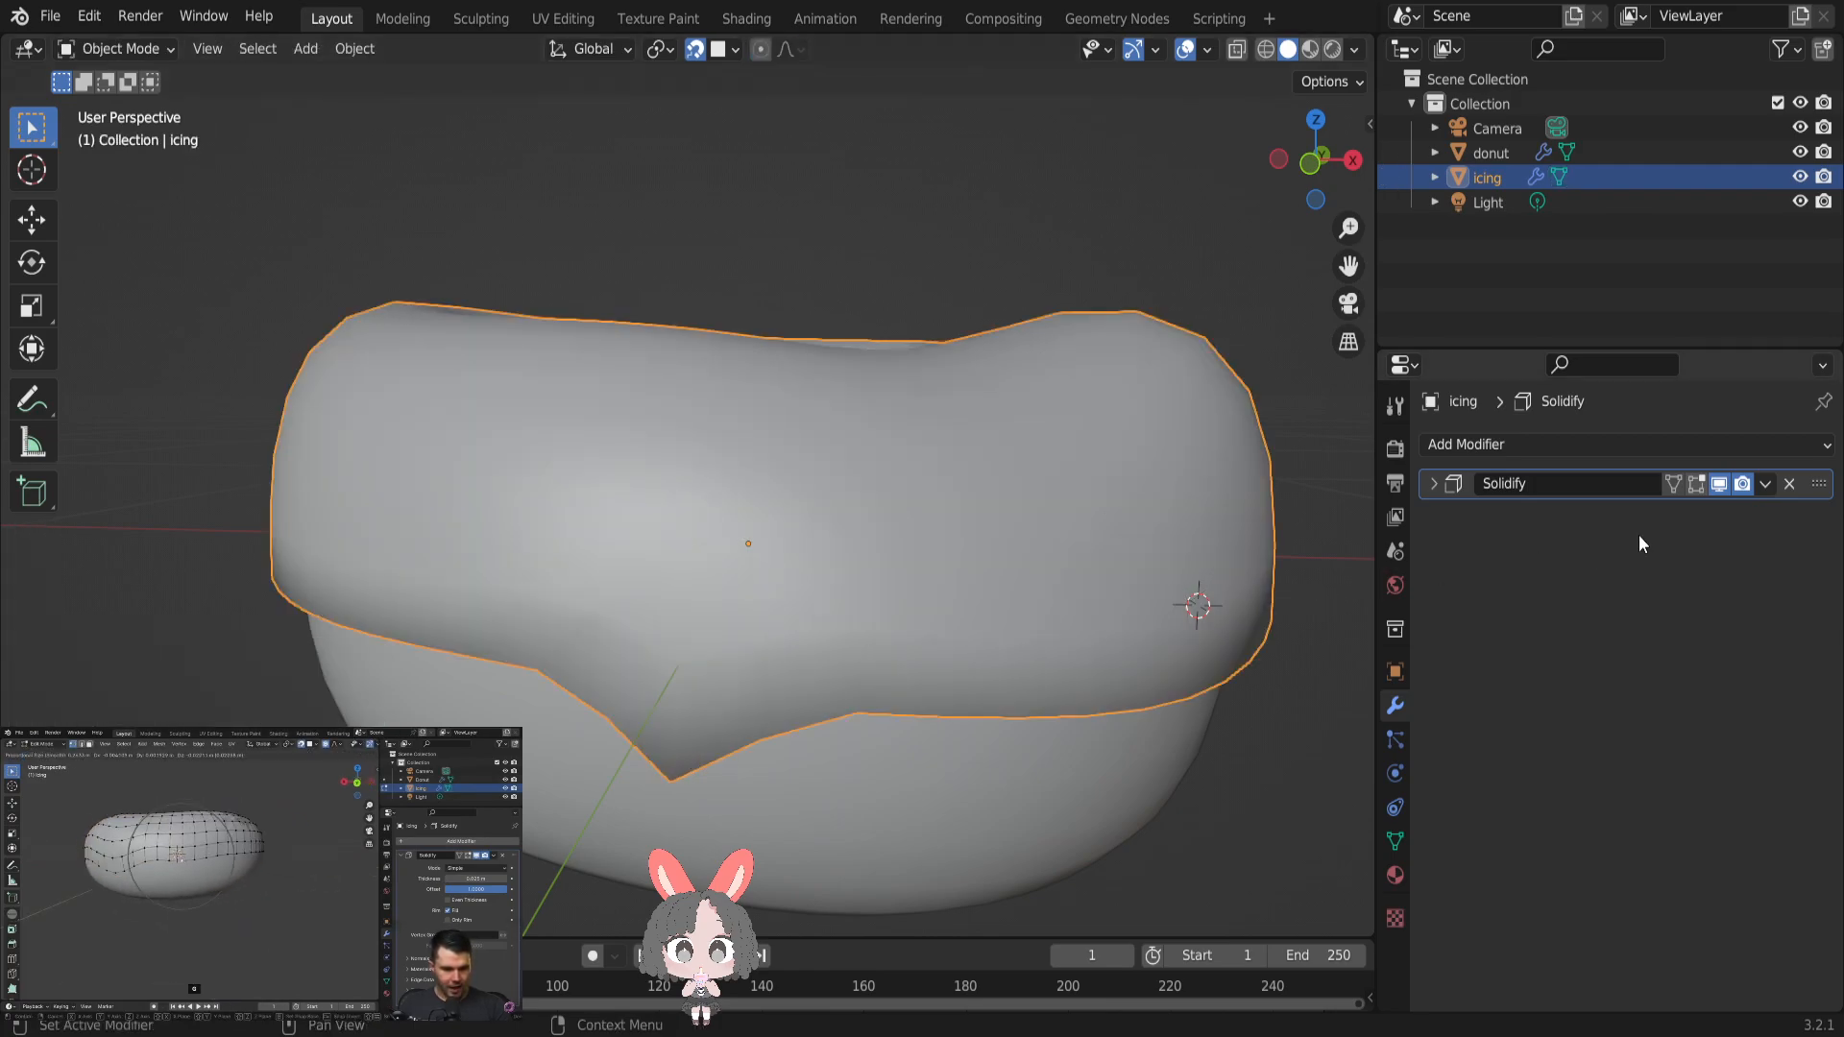
click(1433, 483)
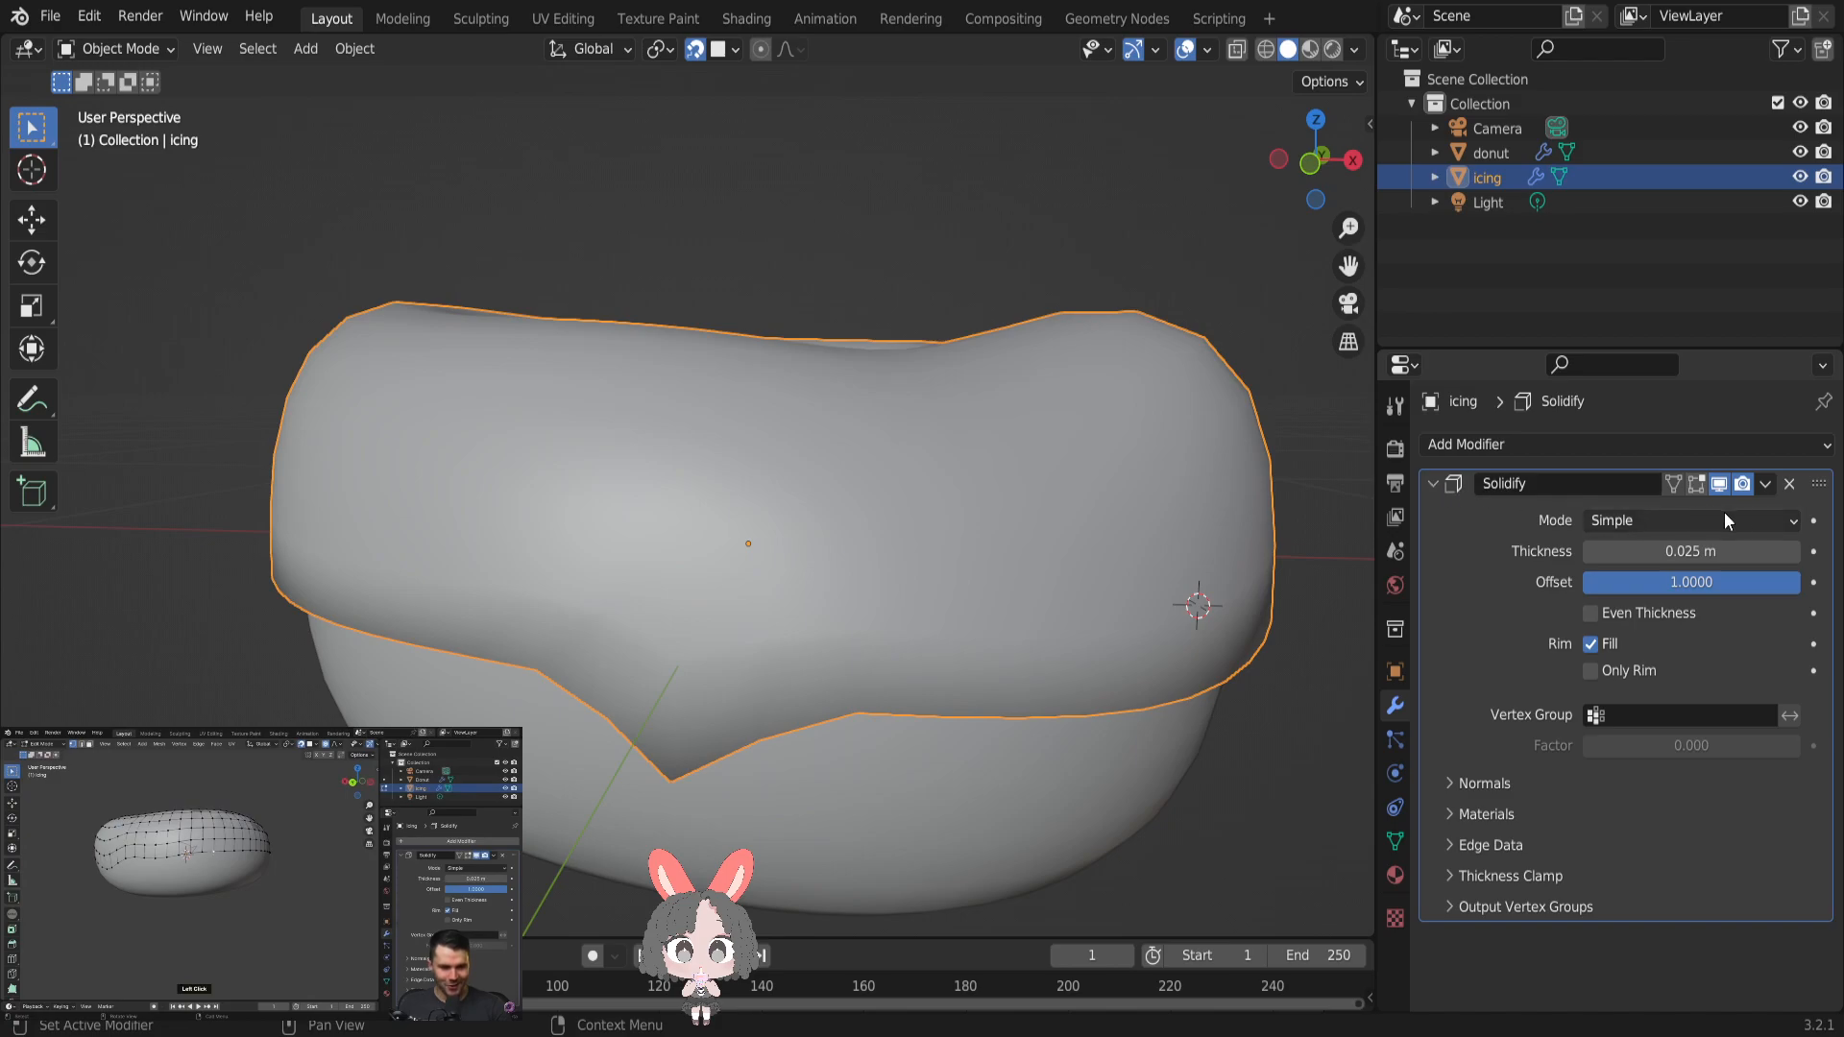
click(1765, 484)
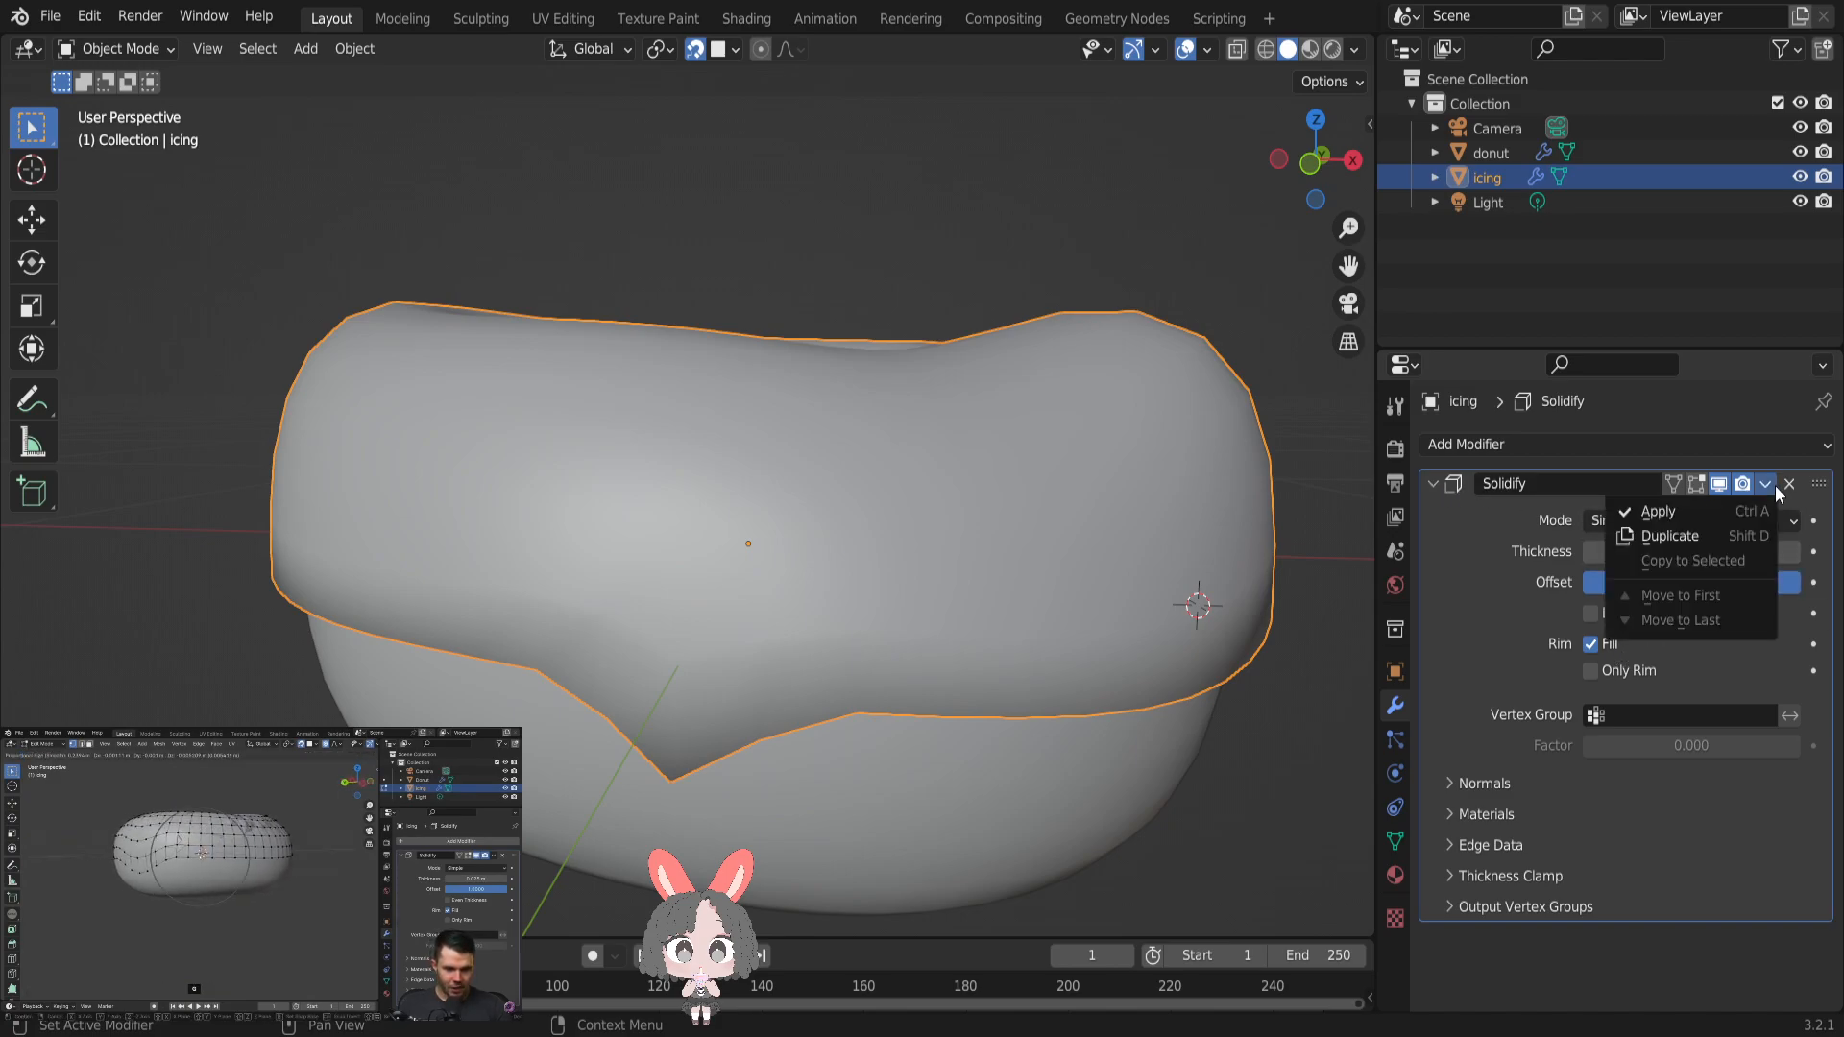
click(1715, 509)
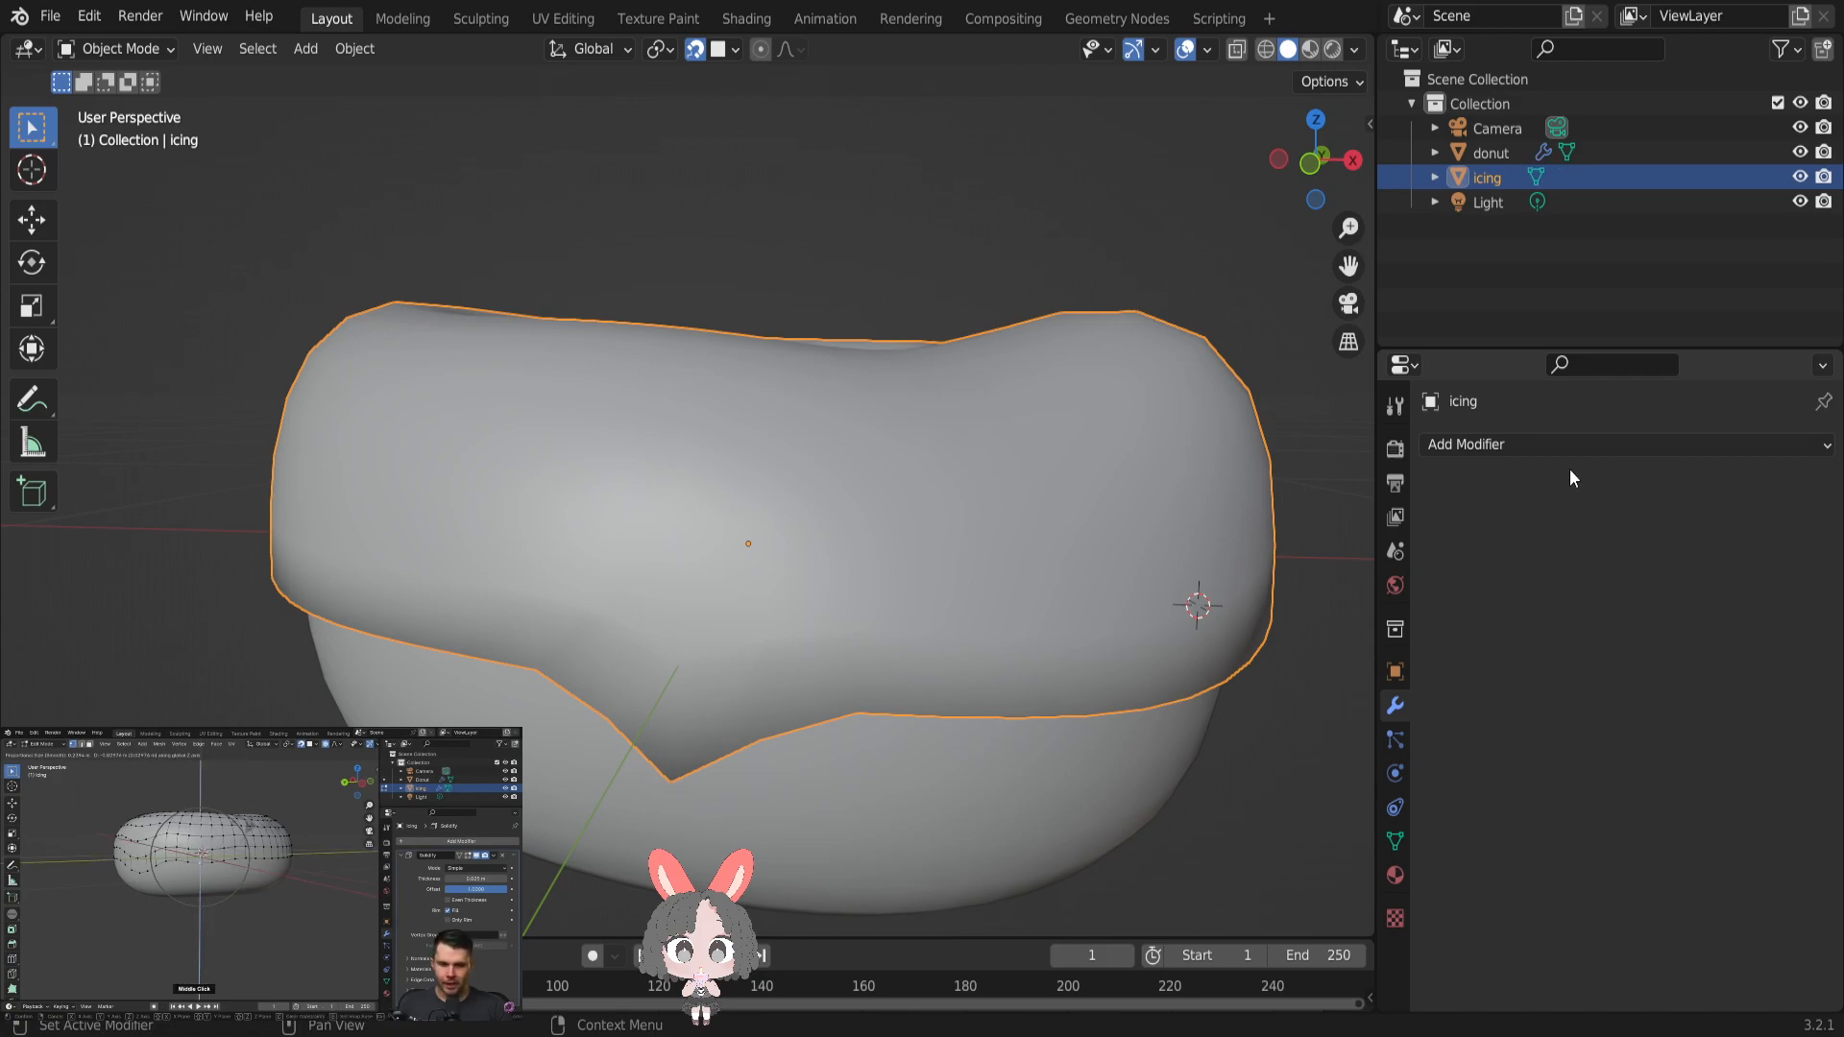
- Return to Edit Mode and pull the lower-edge vertex beside the drip's tip down about 0.07 m to widen the drip
key(Tab)
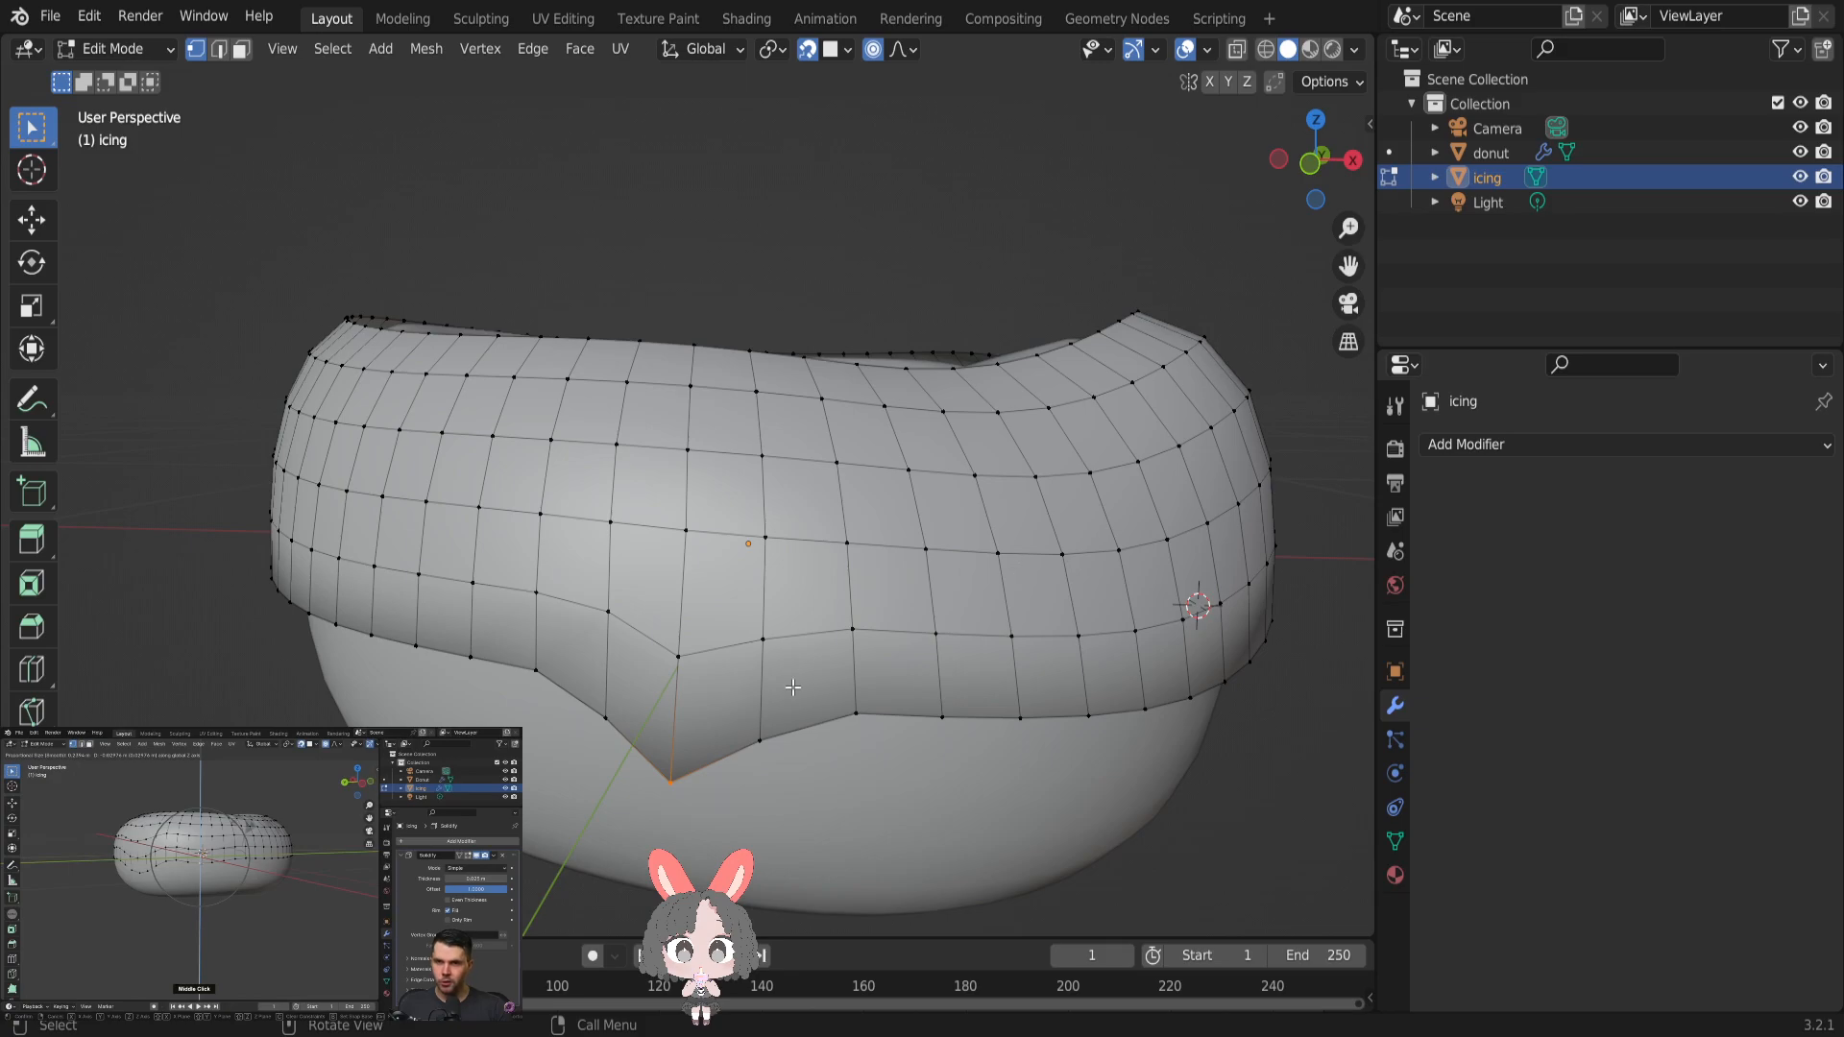
click(759, 739)
key(g)
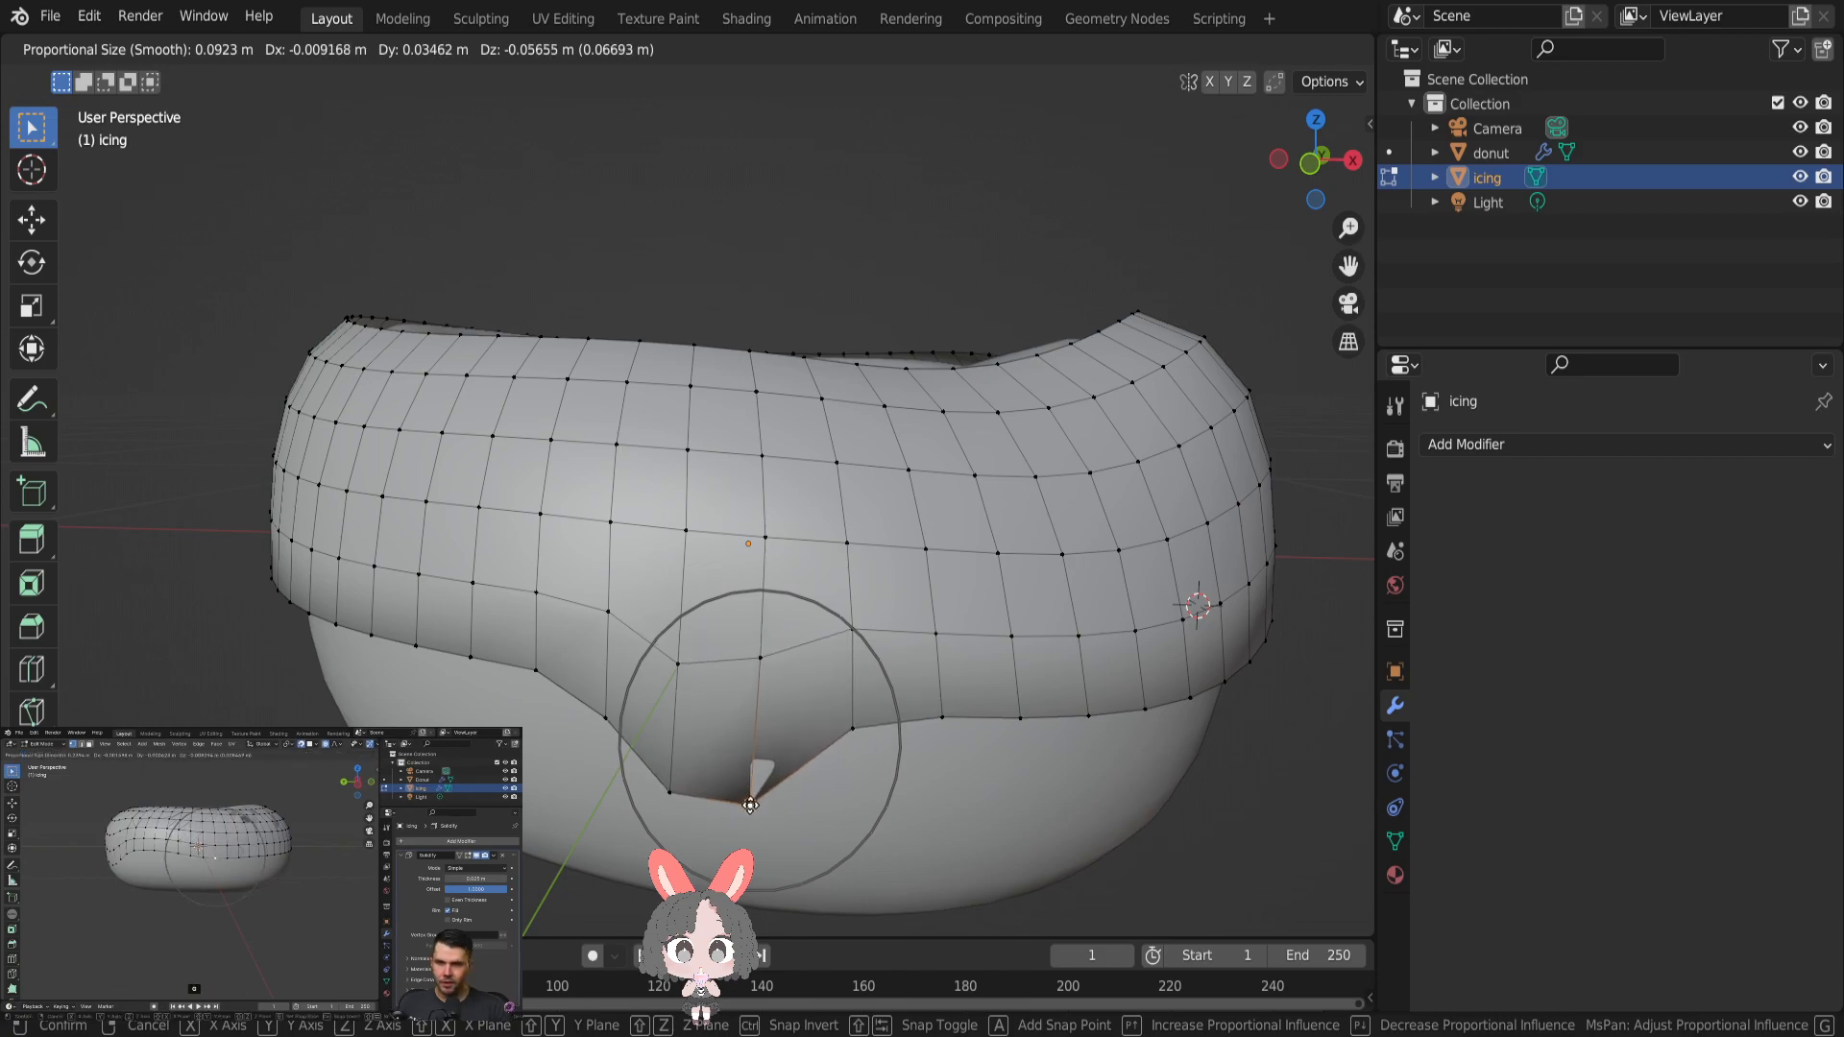
click(750, 804)
- Check the widened drip in Object Mode, and in Edit Mode raise its second tip vertex about 0.03 m
key(Tab)
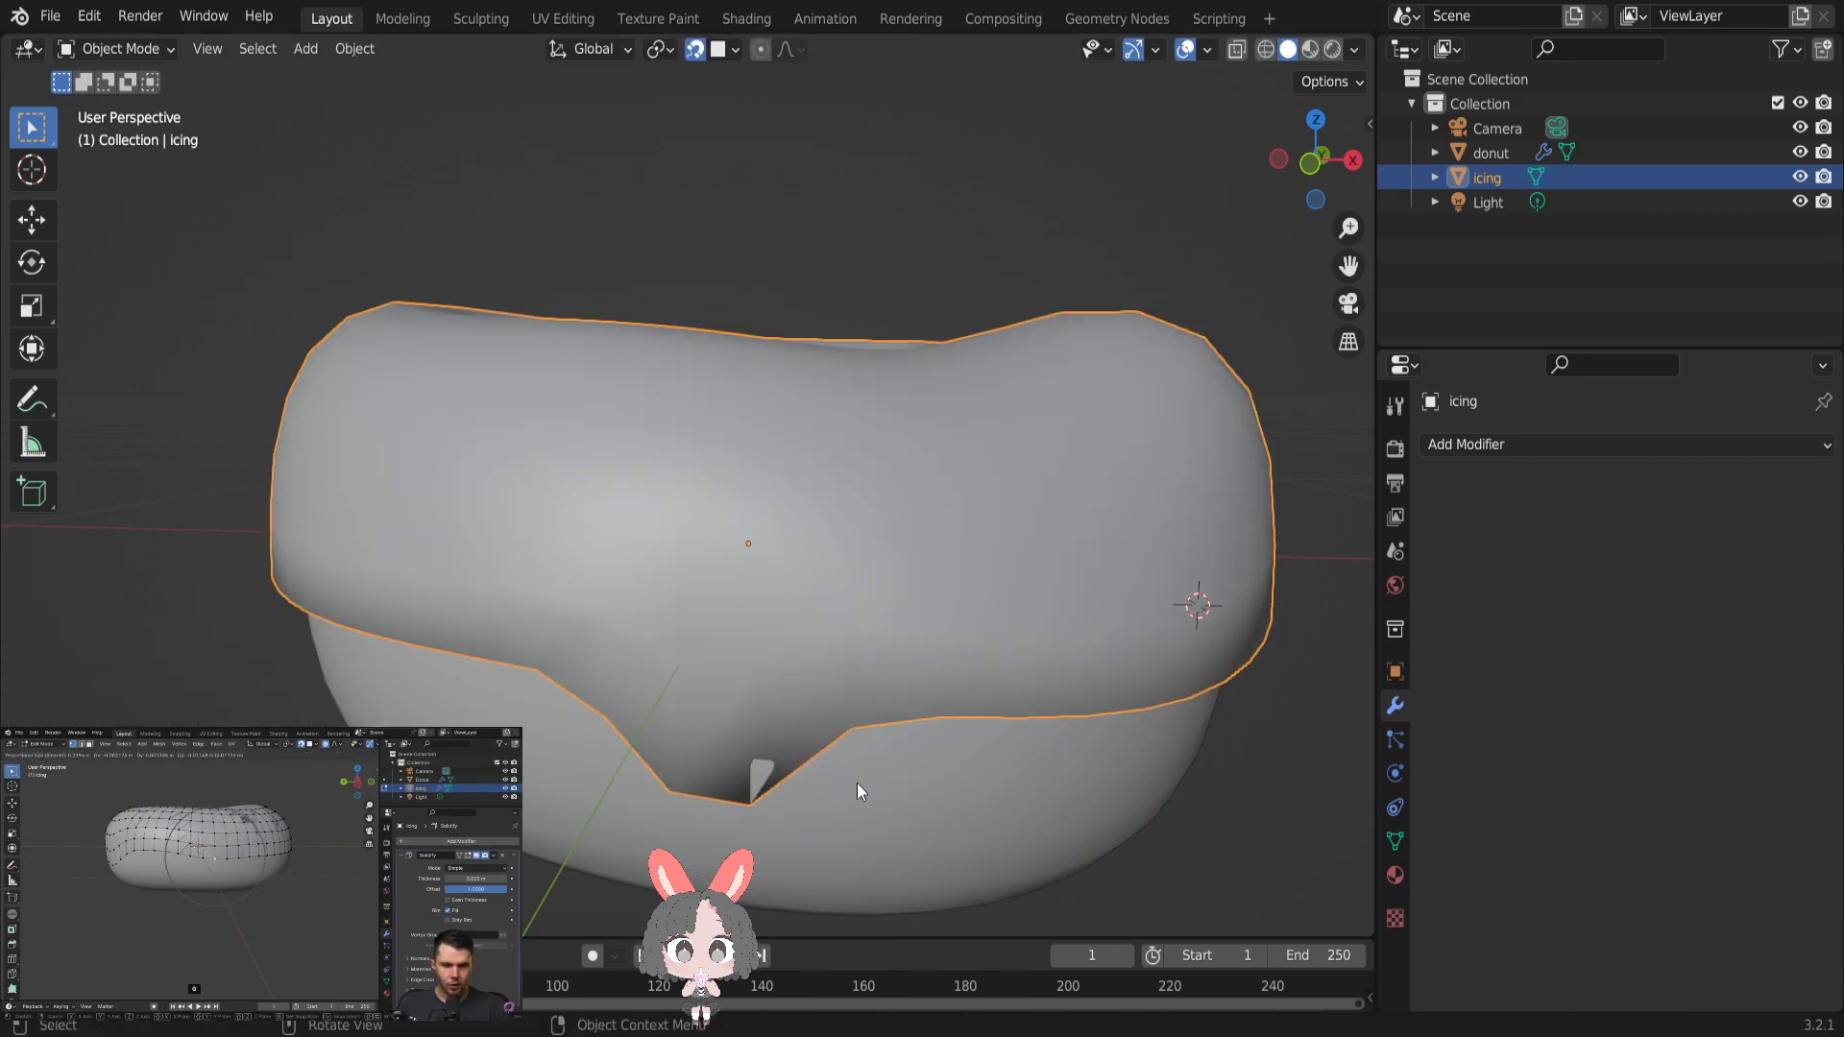
mouse_move(878, 713)
middle_down()
mouse_move(949, 710)
mouse_move(890, 716)
middle_up()
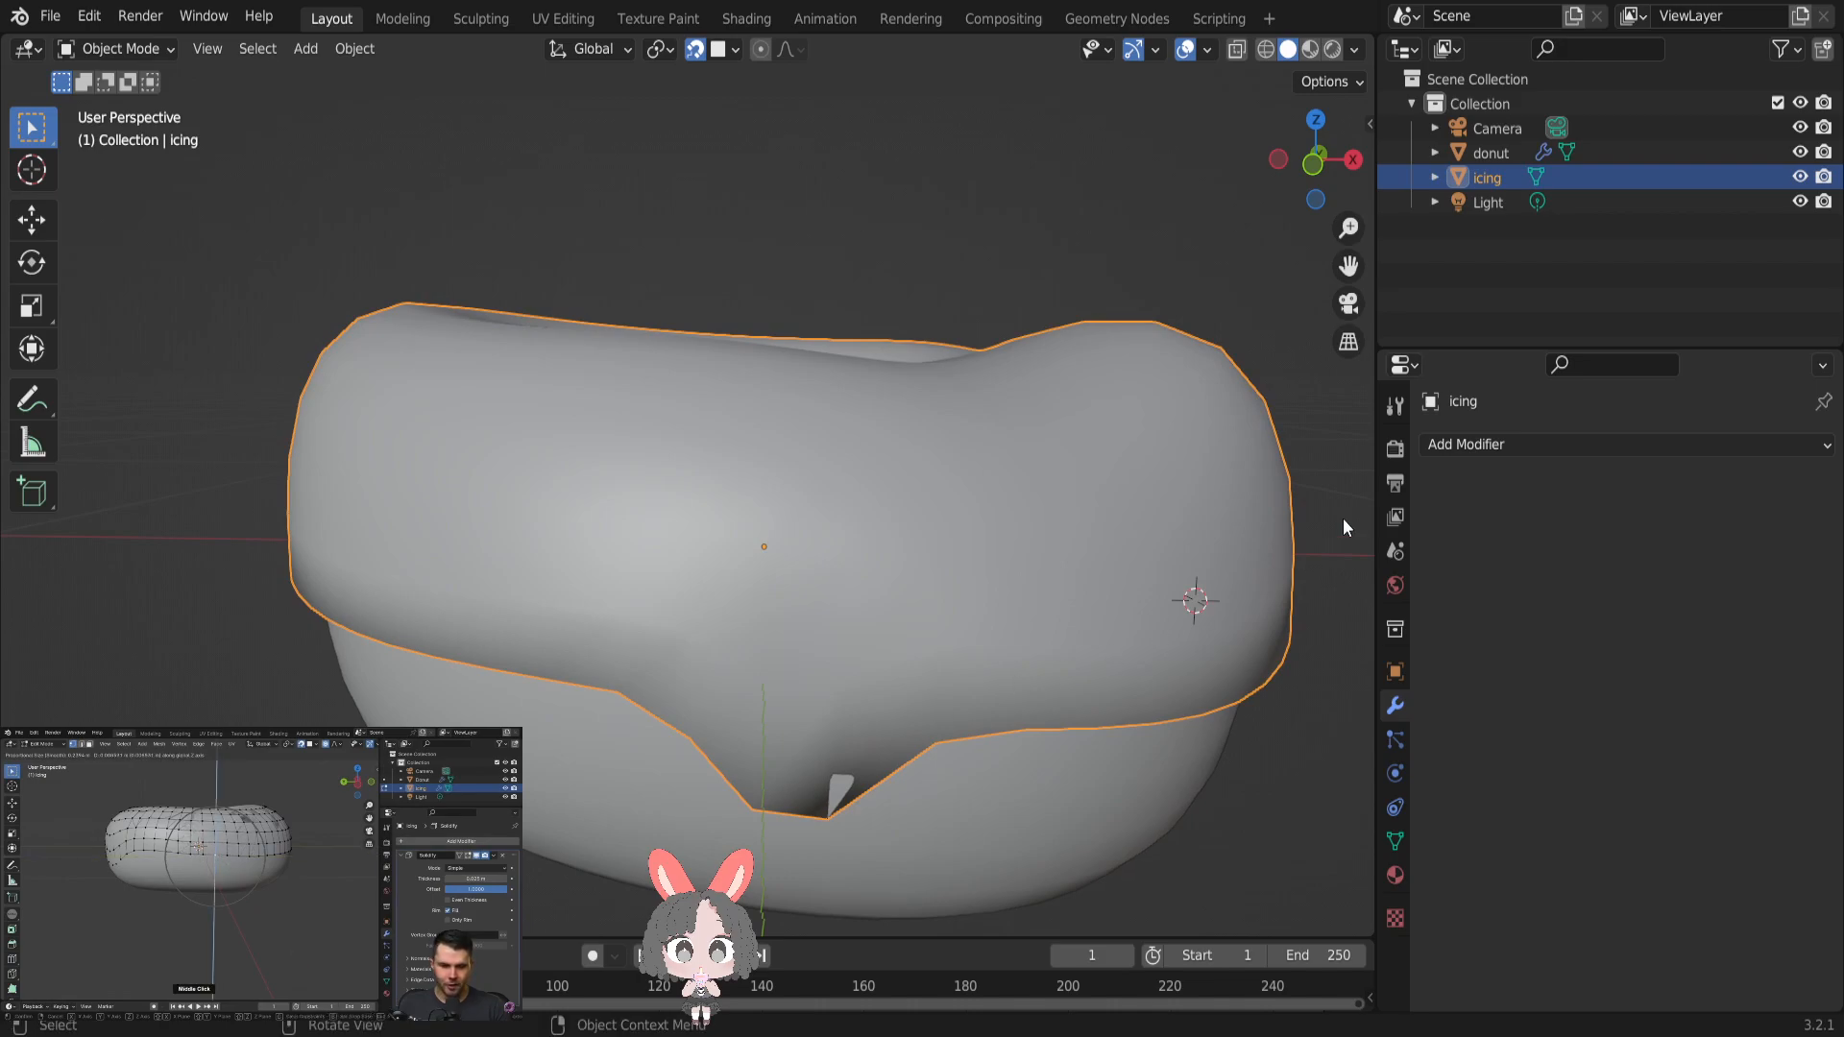
click(1353, 159)
middle_drag(562, 530, 710, 548)
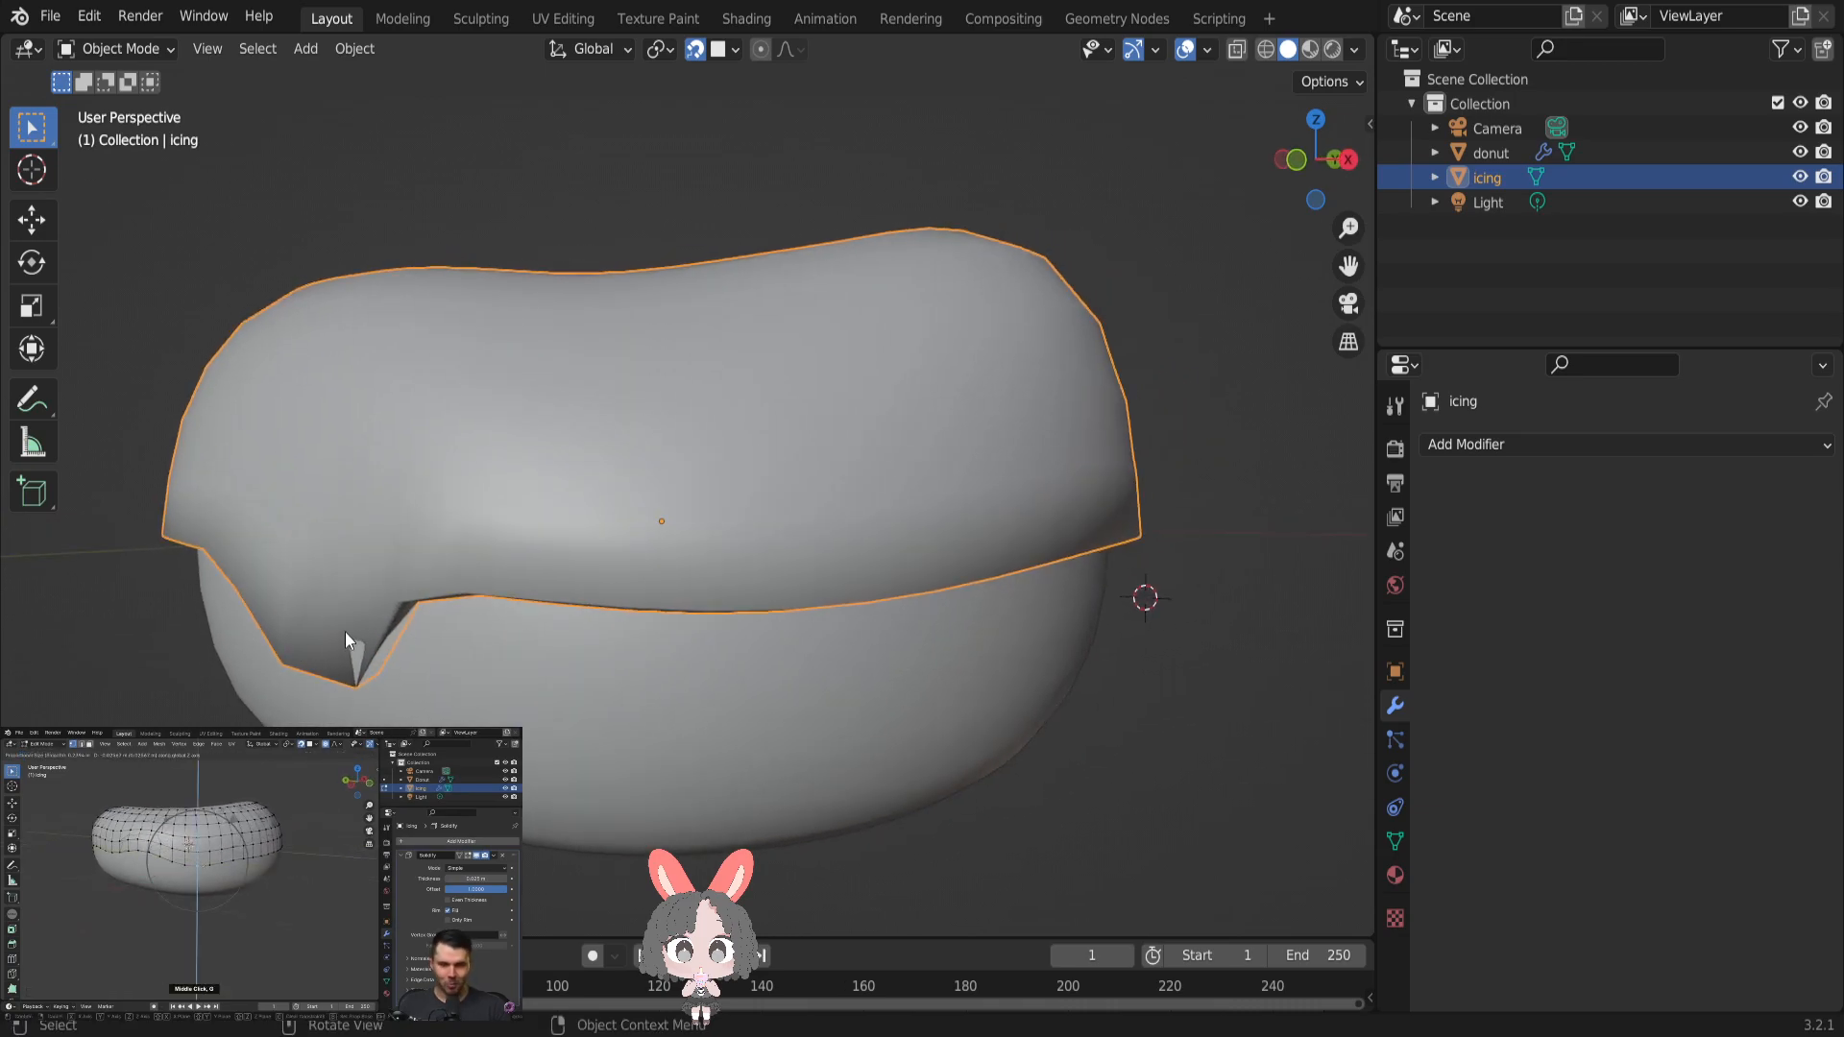
key(Tab)
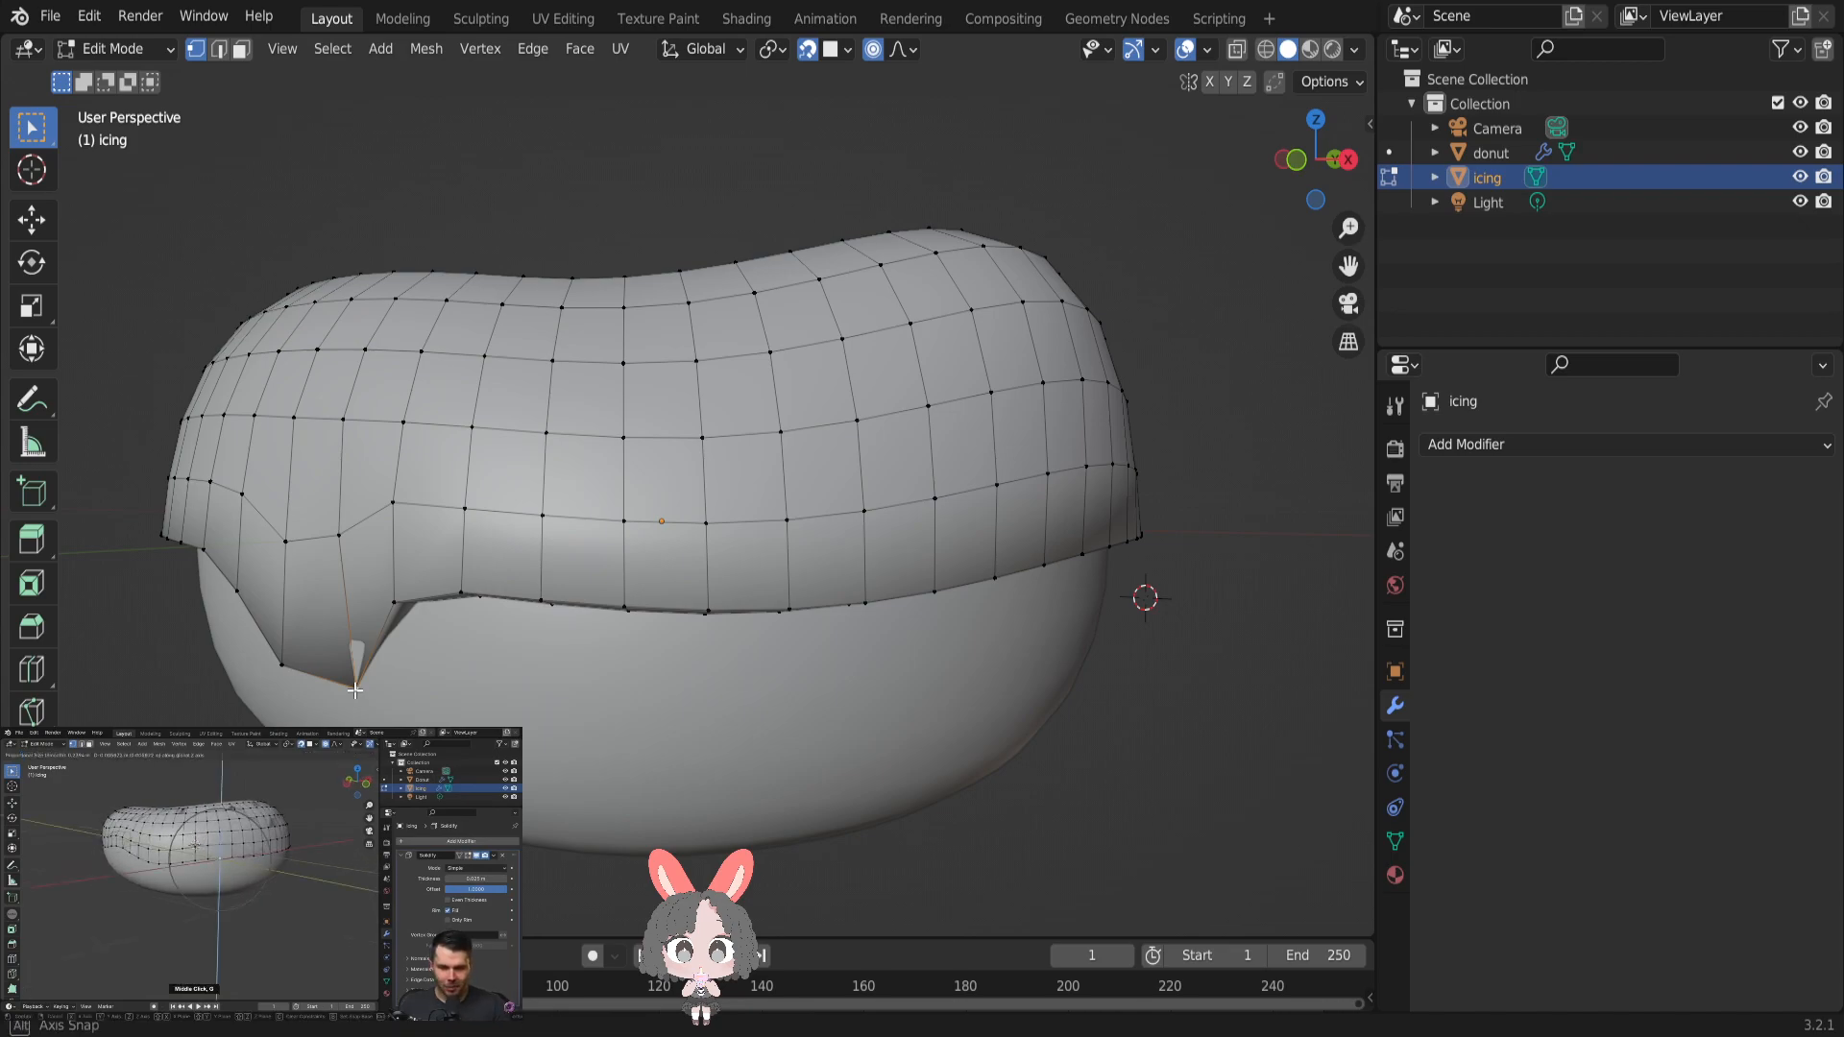
key(g)
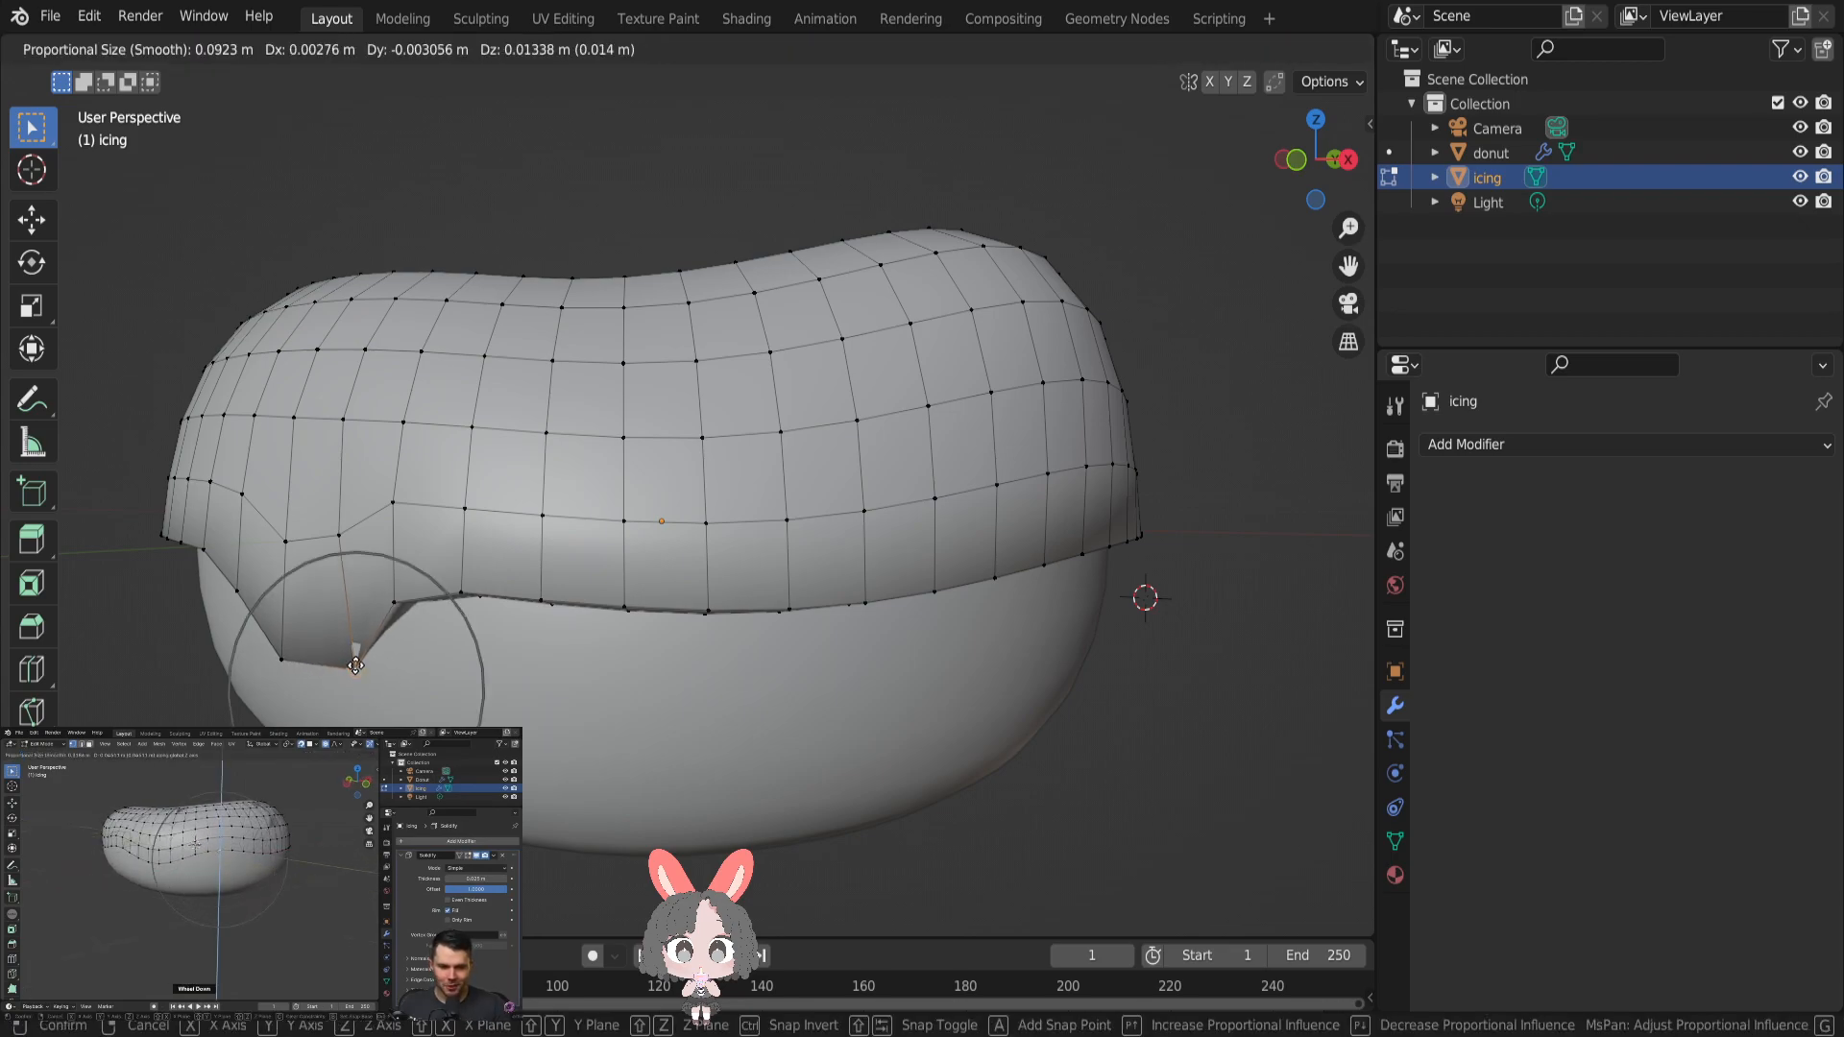
click(347, 623)
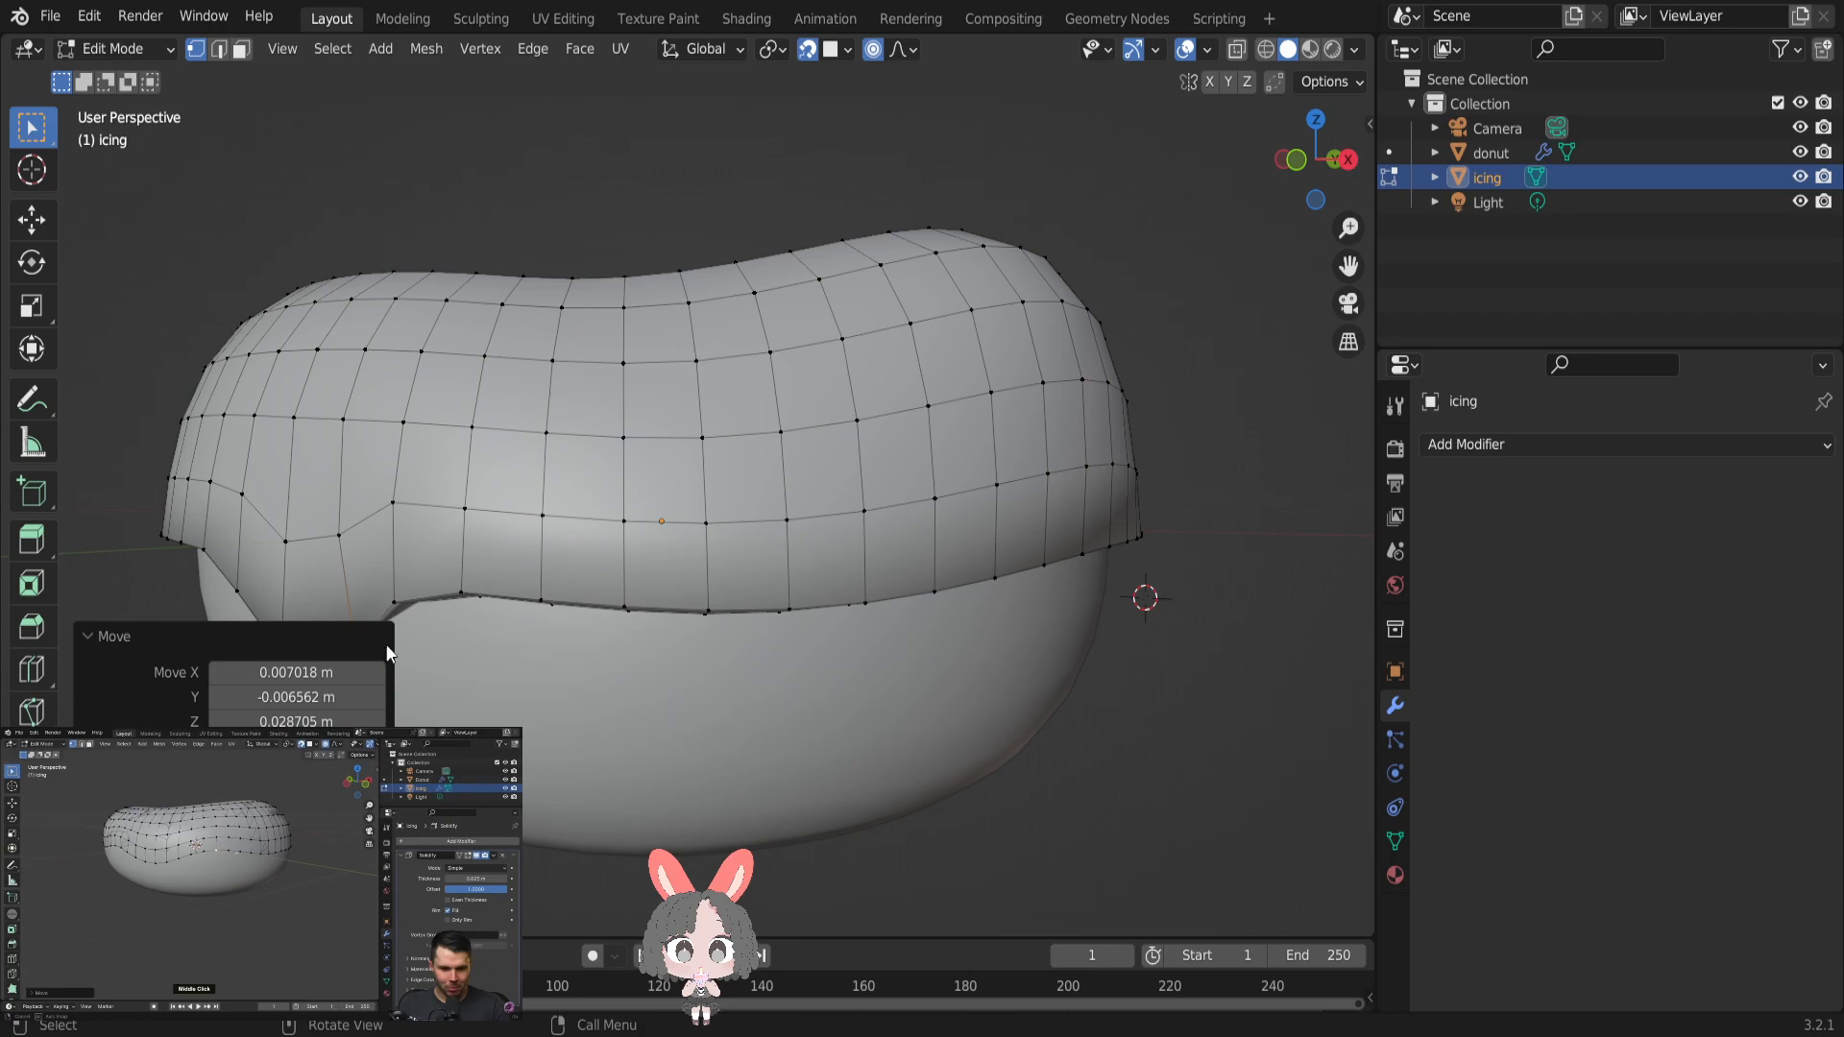
- Pull down a vertex farther along the icing's lower edge with proportional editing to form a second drip
click(625, 608)
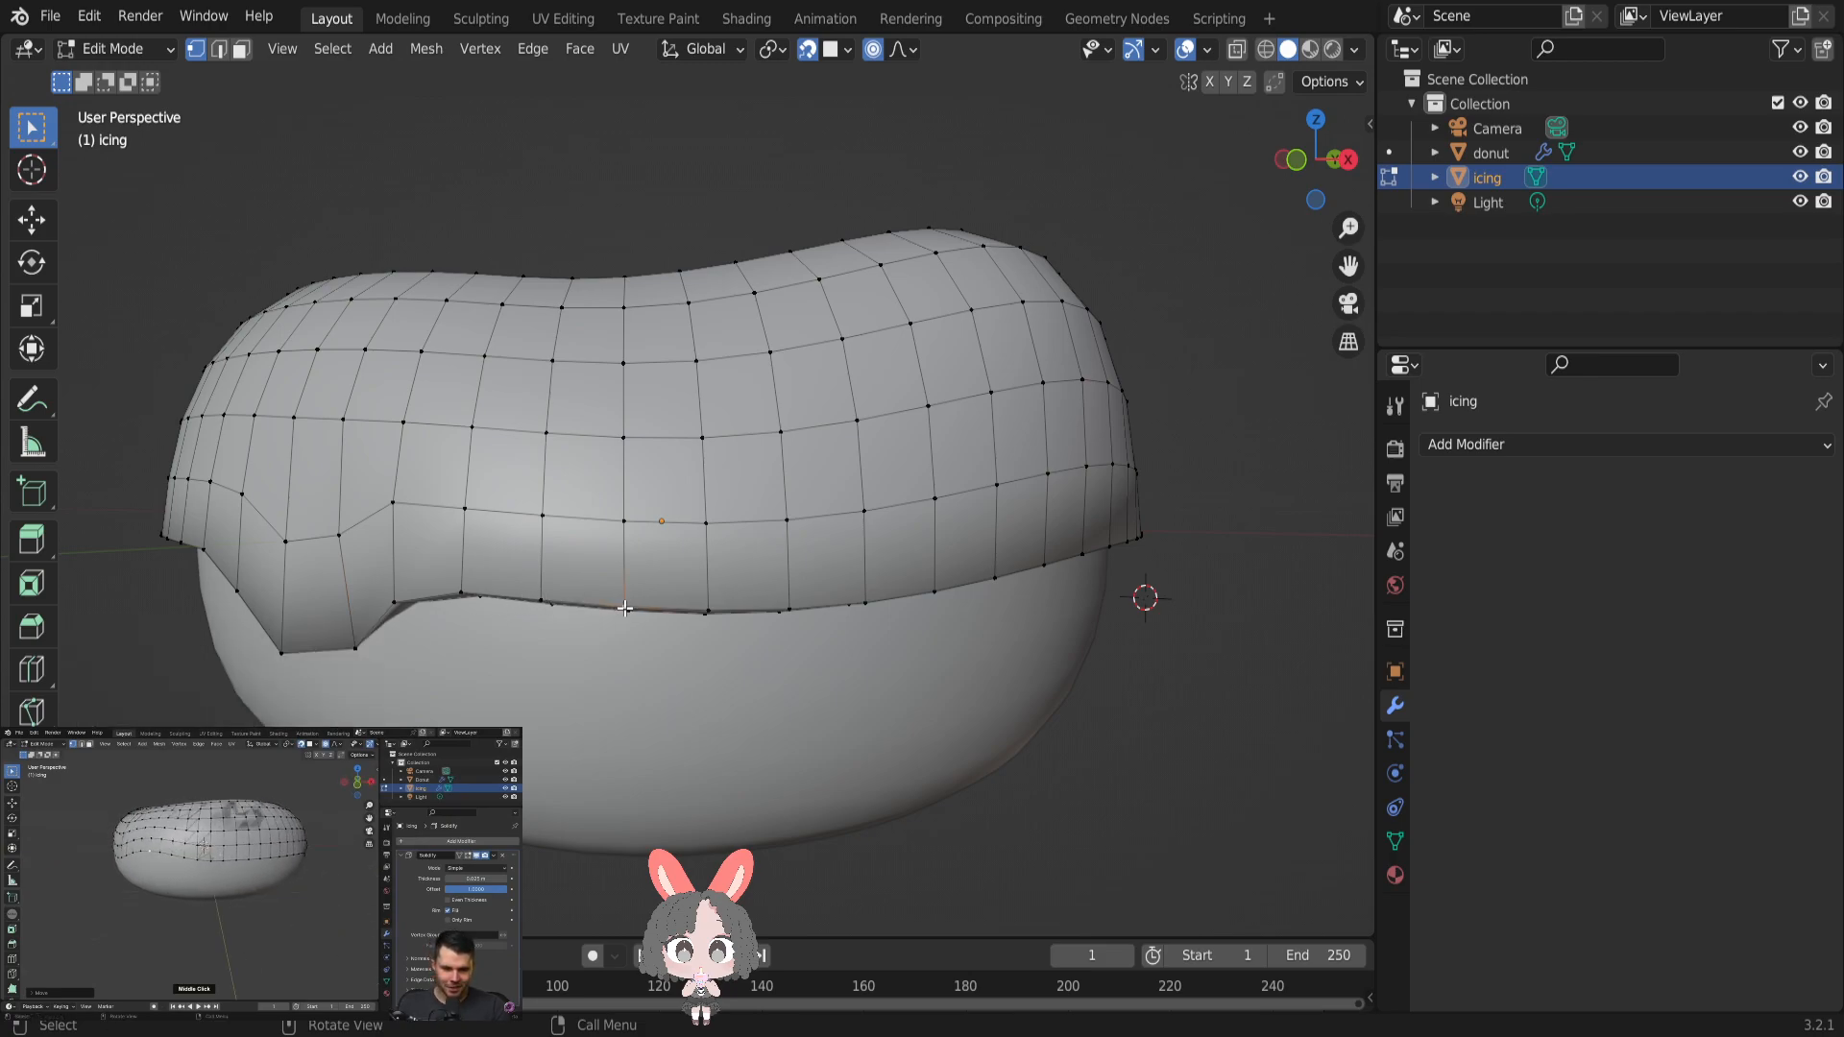
key(g)
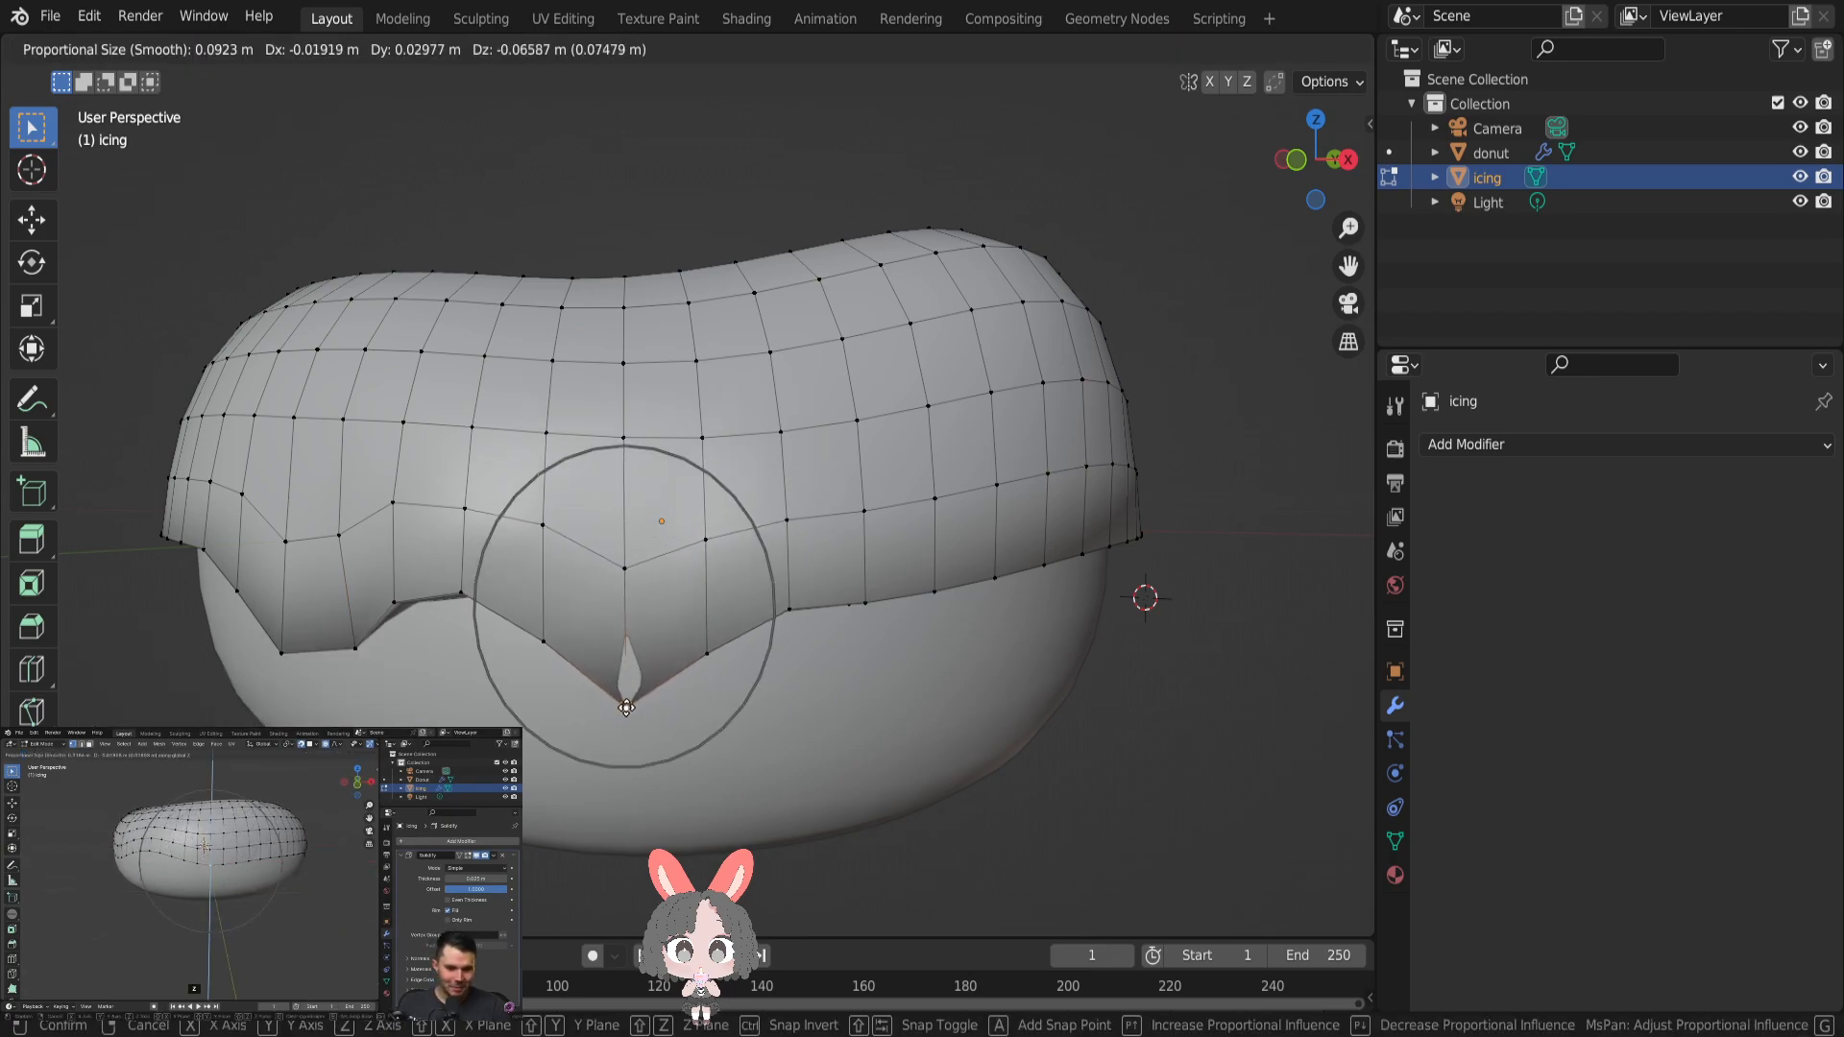
click(625, 686)
- Try moving the second drip's tip sideways and upward along the edge, and undo that move
key(g)
click(776, 618)
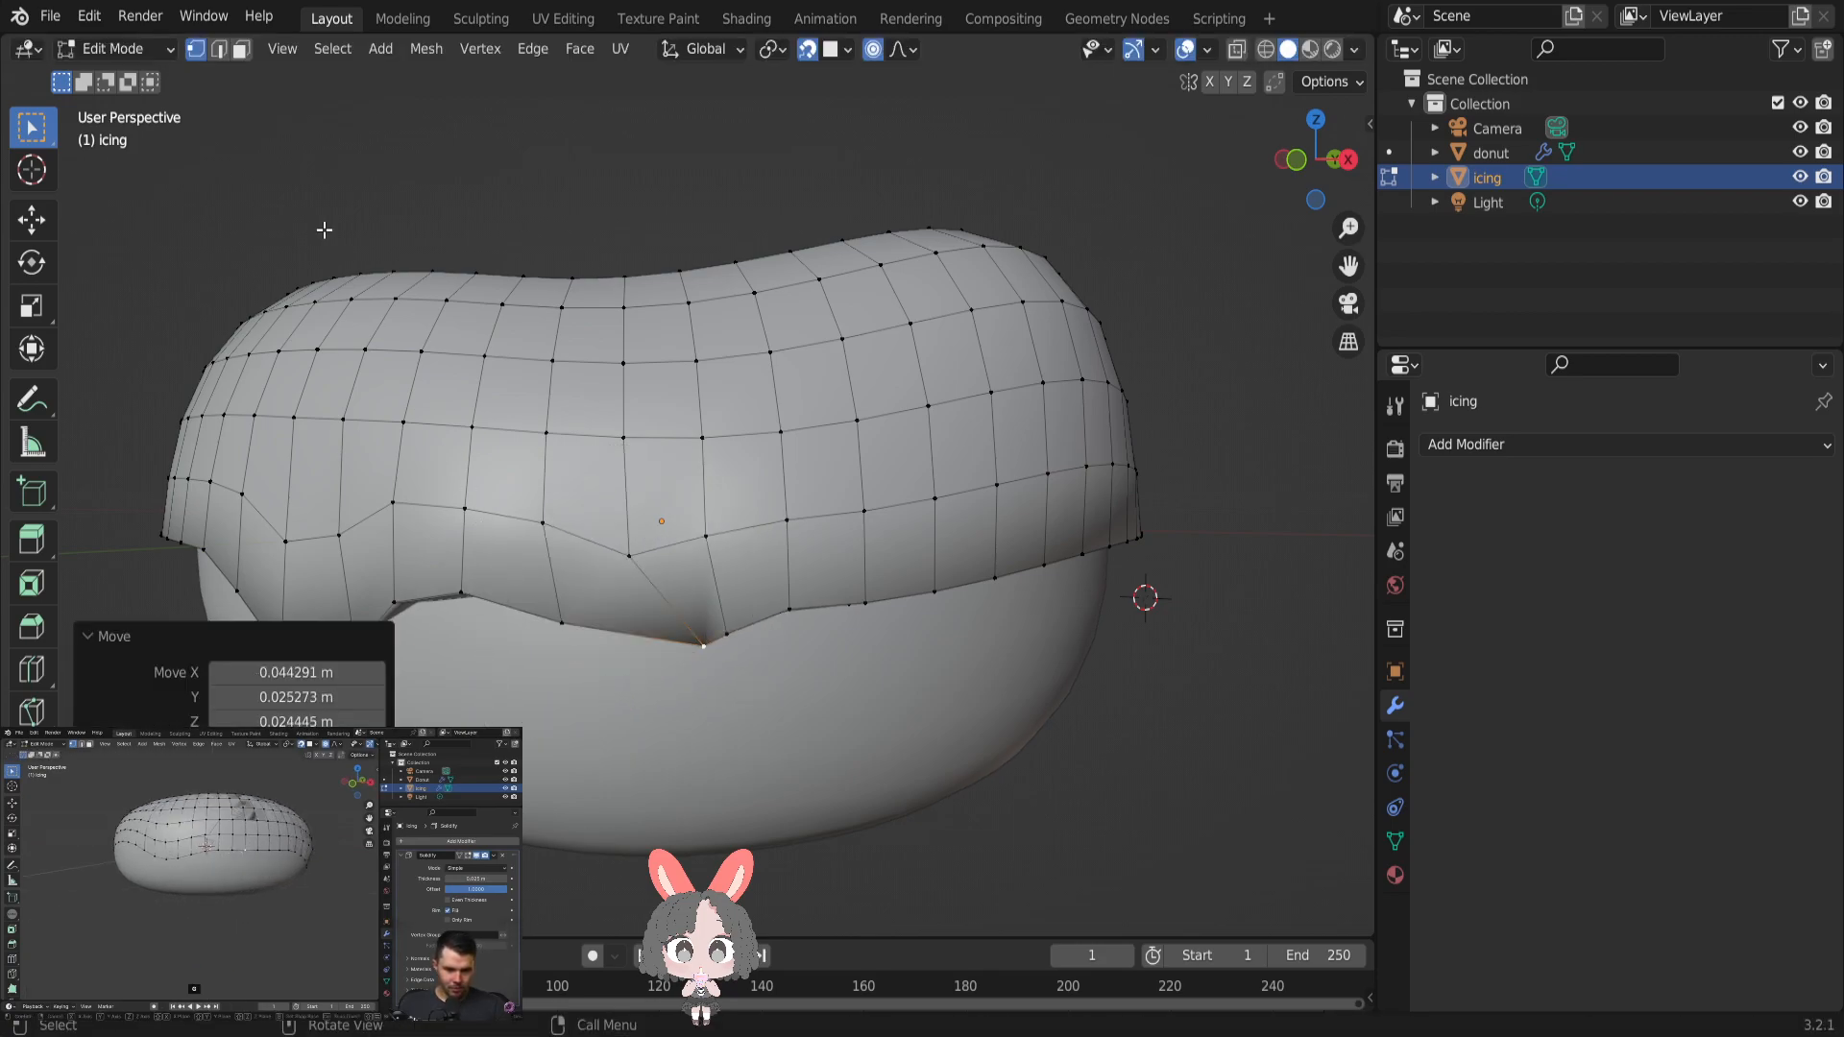
click(88, 15)
click(106, 40)
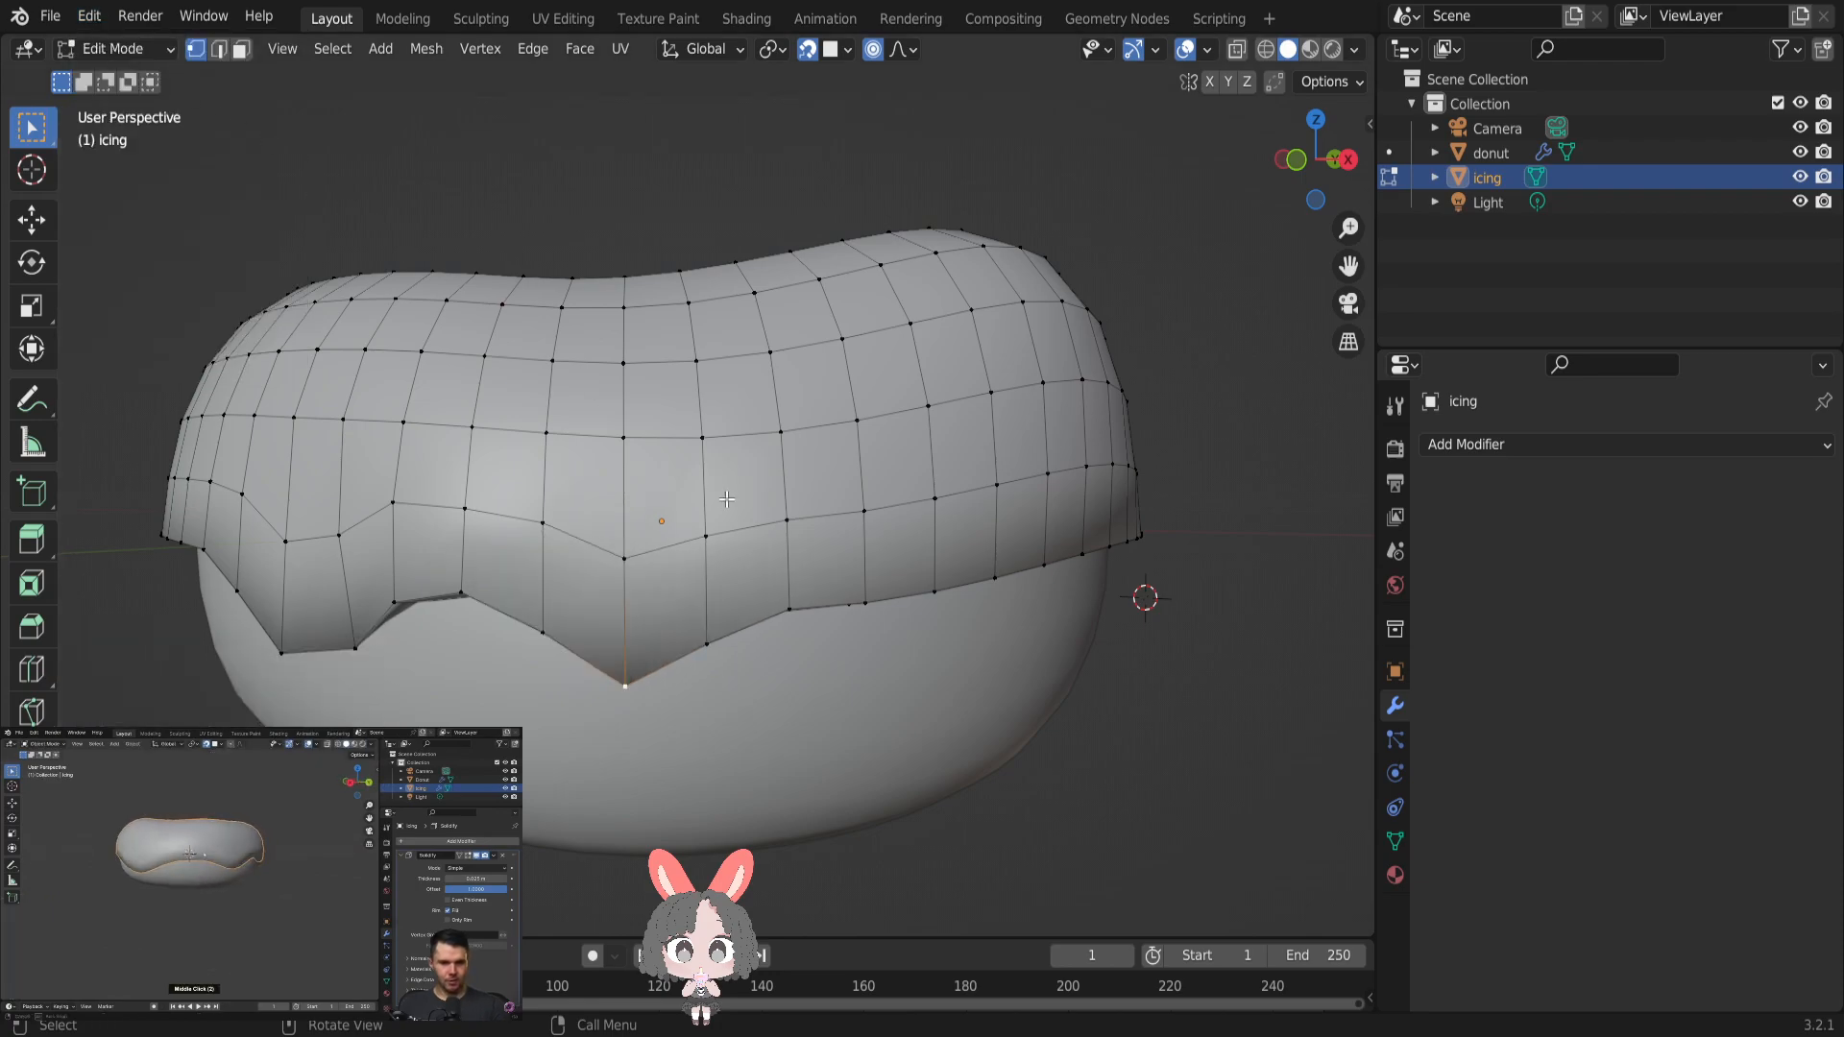
- Form a third drip by pulling a lower-edge vertex down about 0.07 m with a proportional size of 0.1117 m
middle_drag(1018, 588, 863, 595)
click(631, 607)
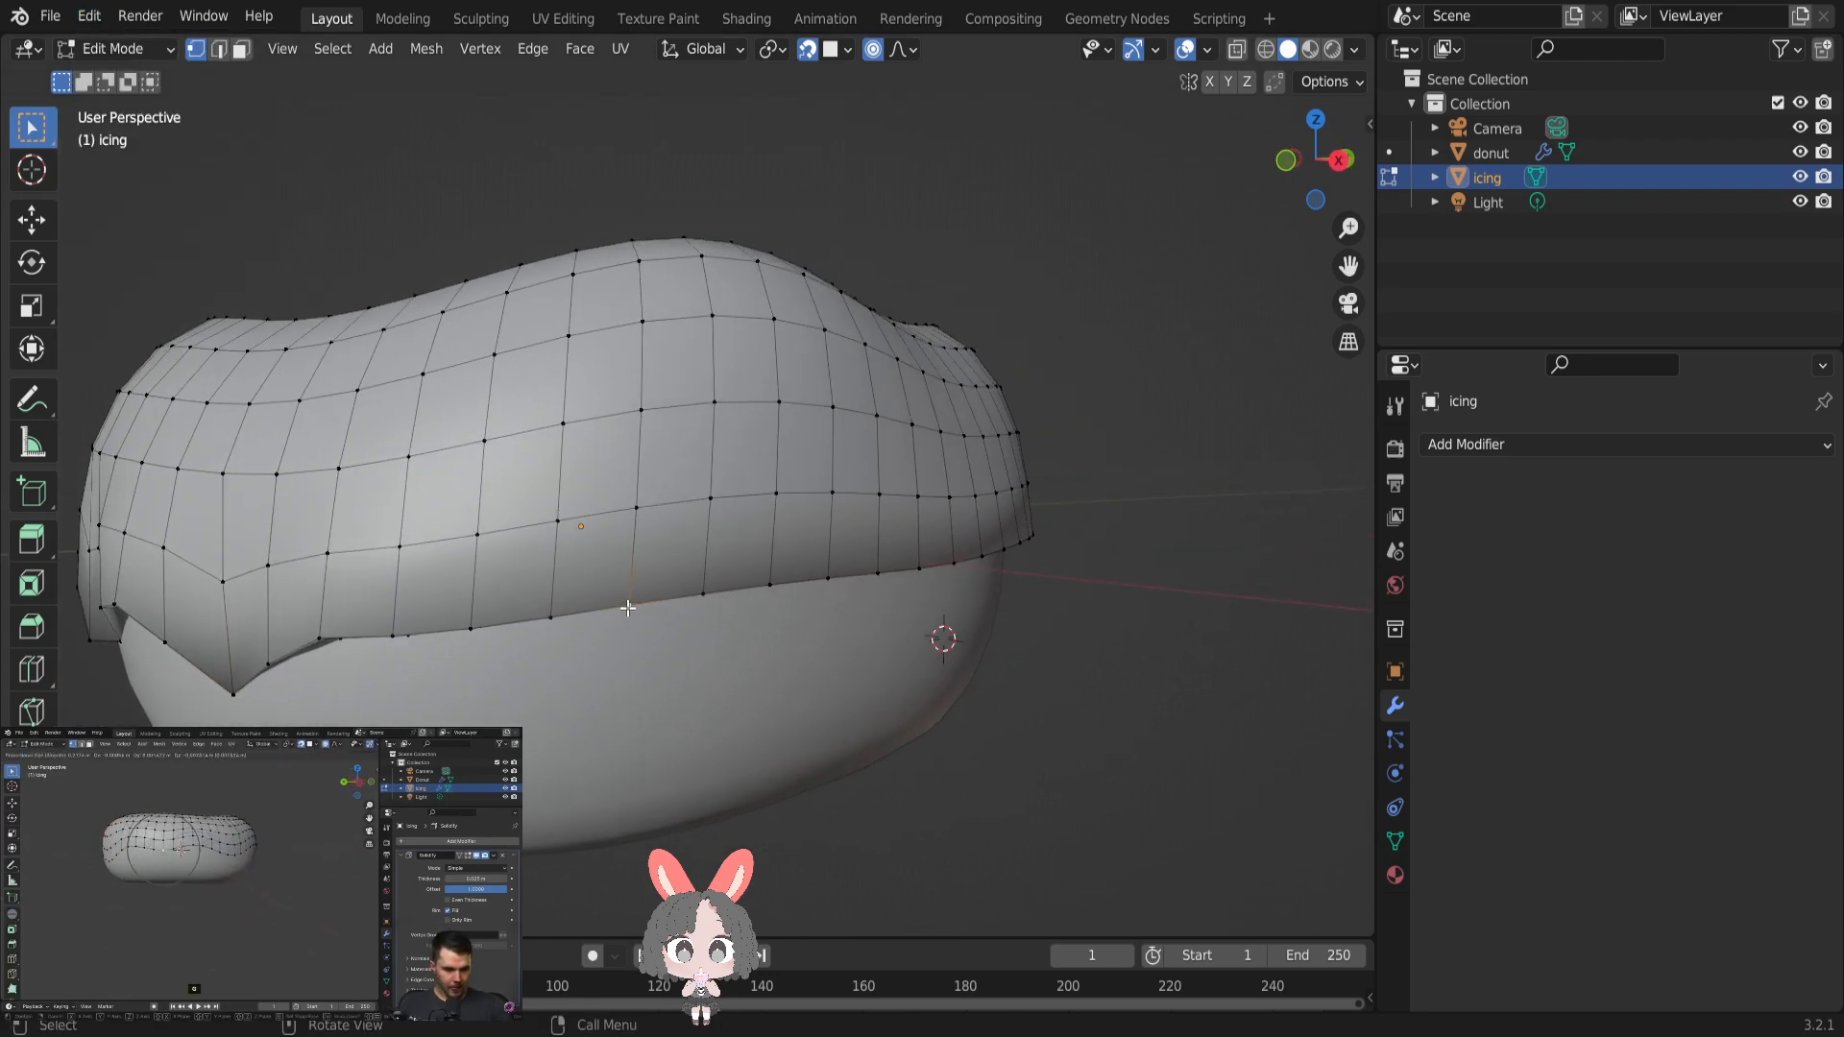
key(g)
scroll(627, 607, down, 4)
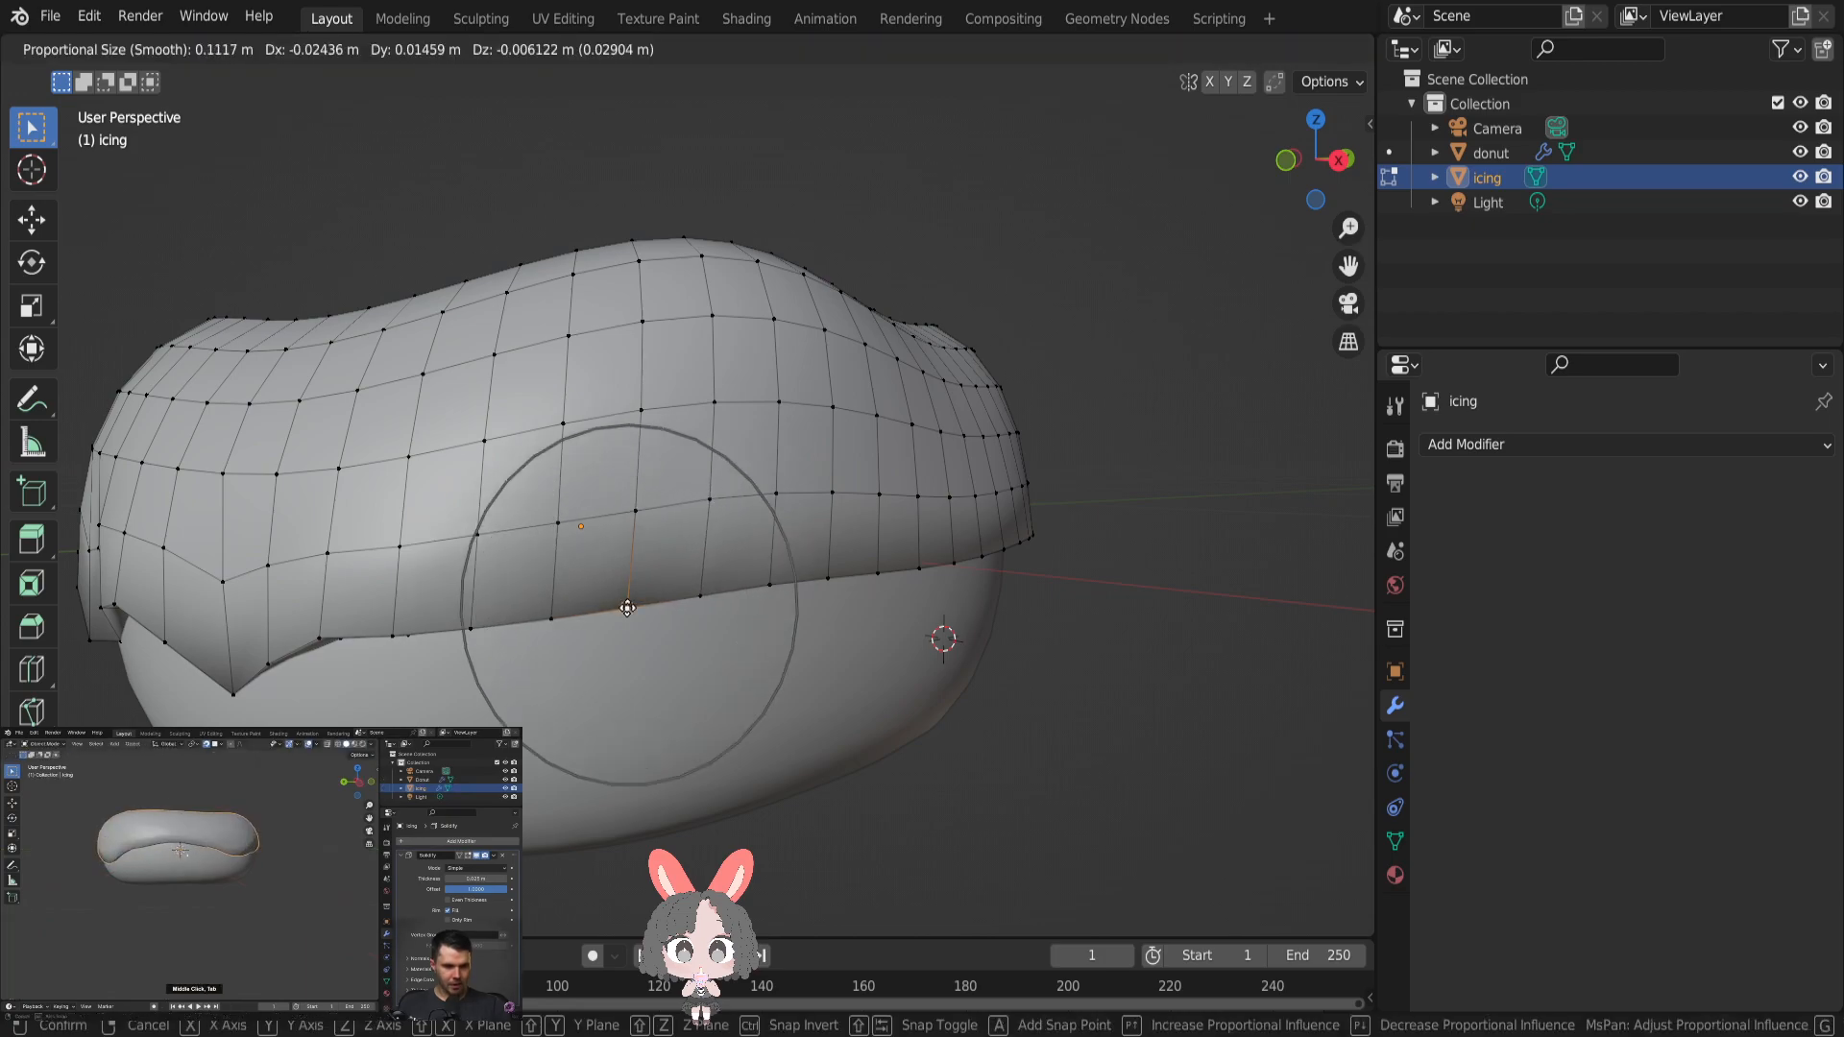
click(627, 695)
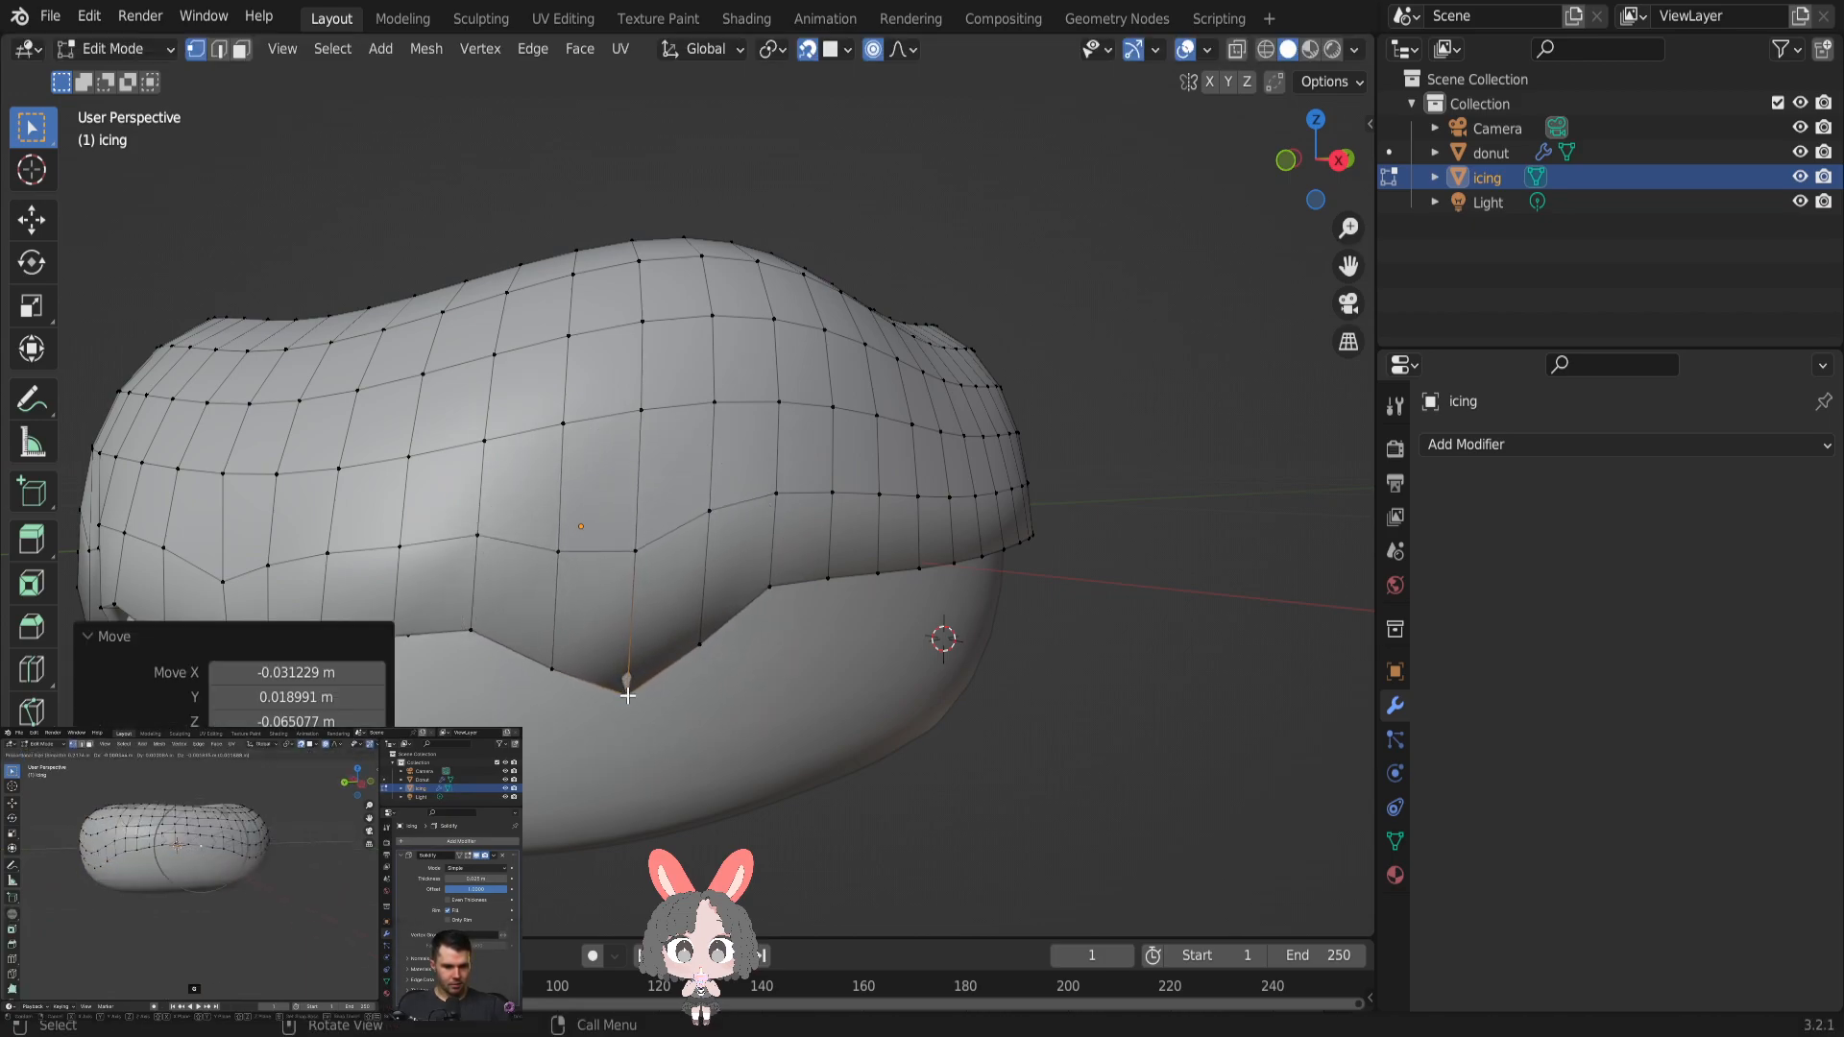
- Raise the third drip's tip in two small moves of about 0.01 m each
key(g)
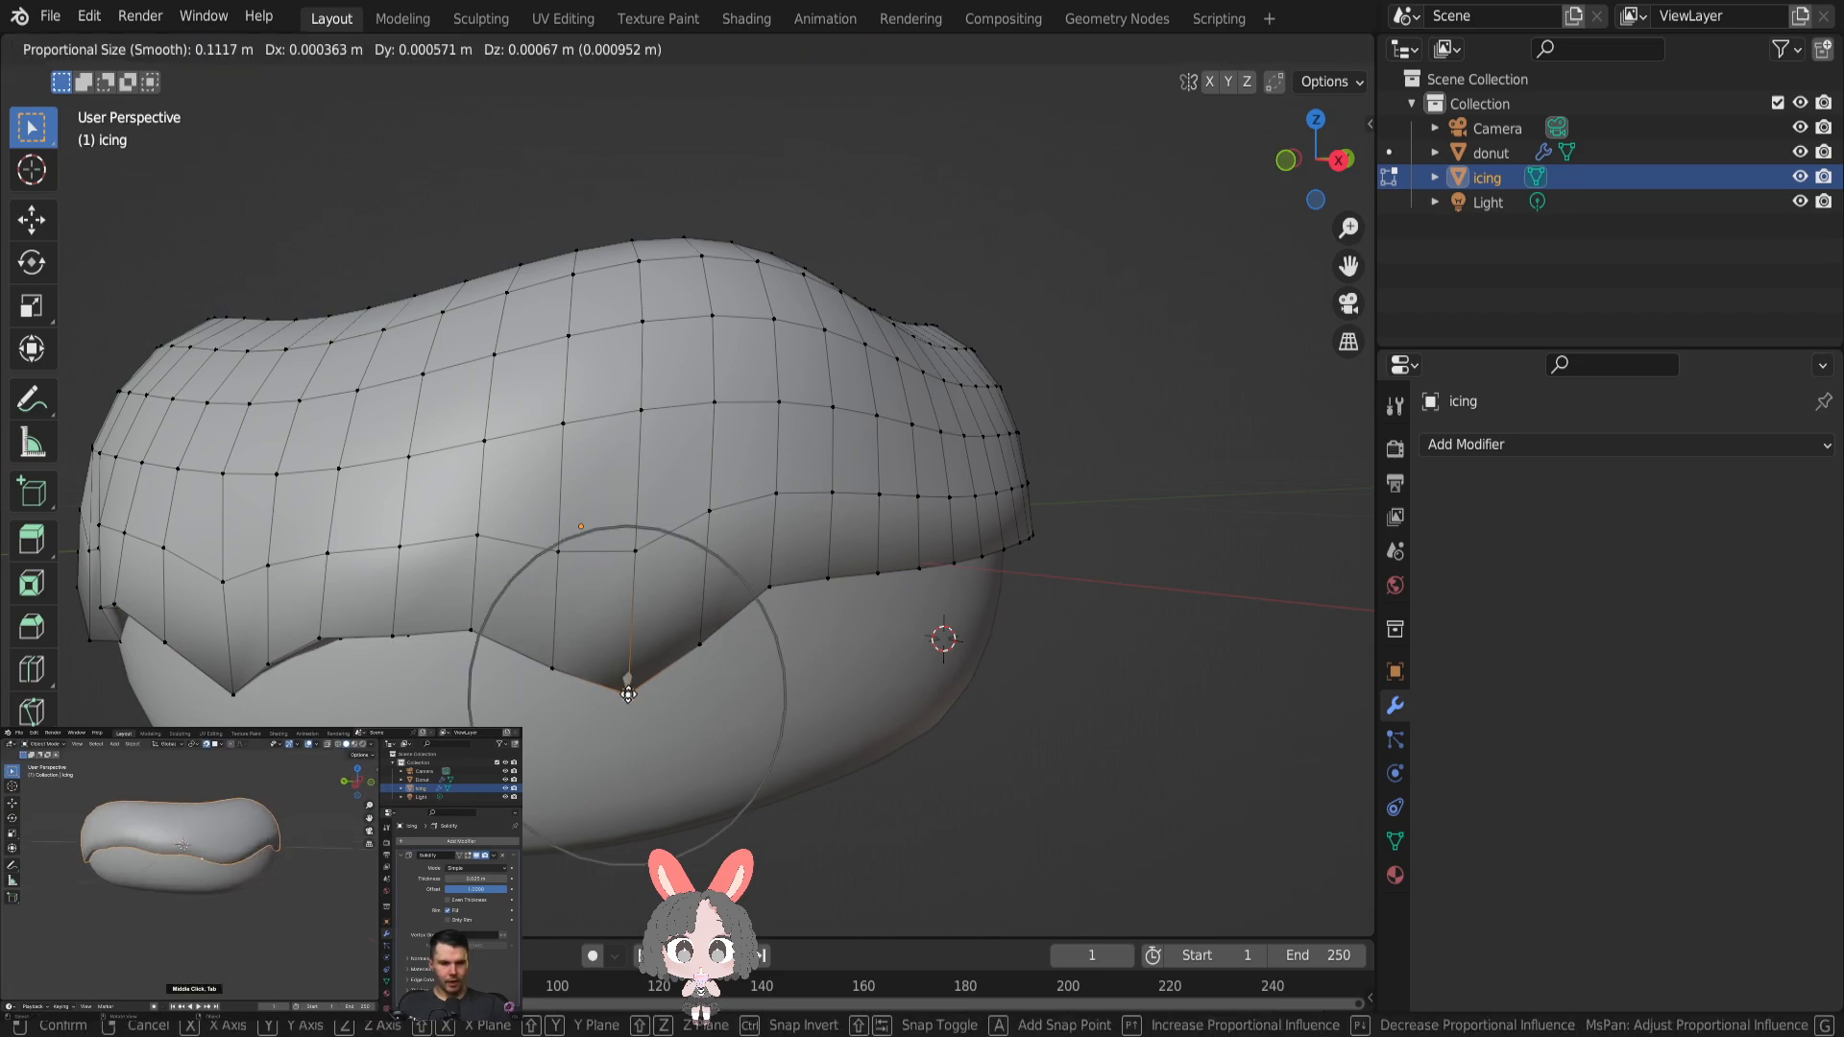
click(627, 680)
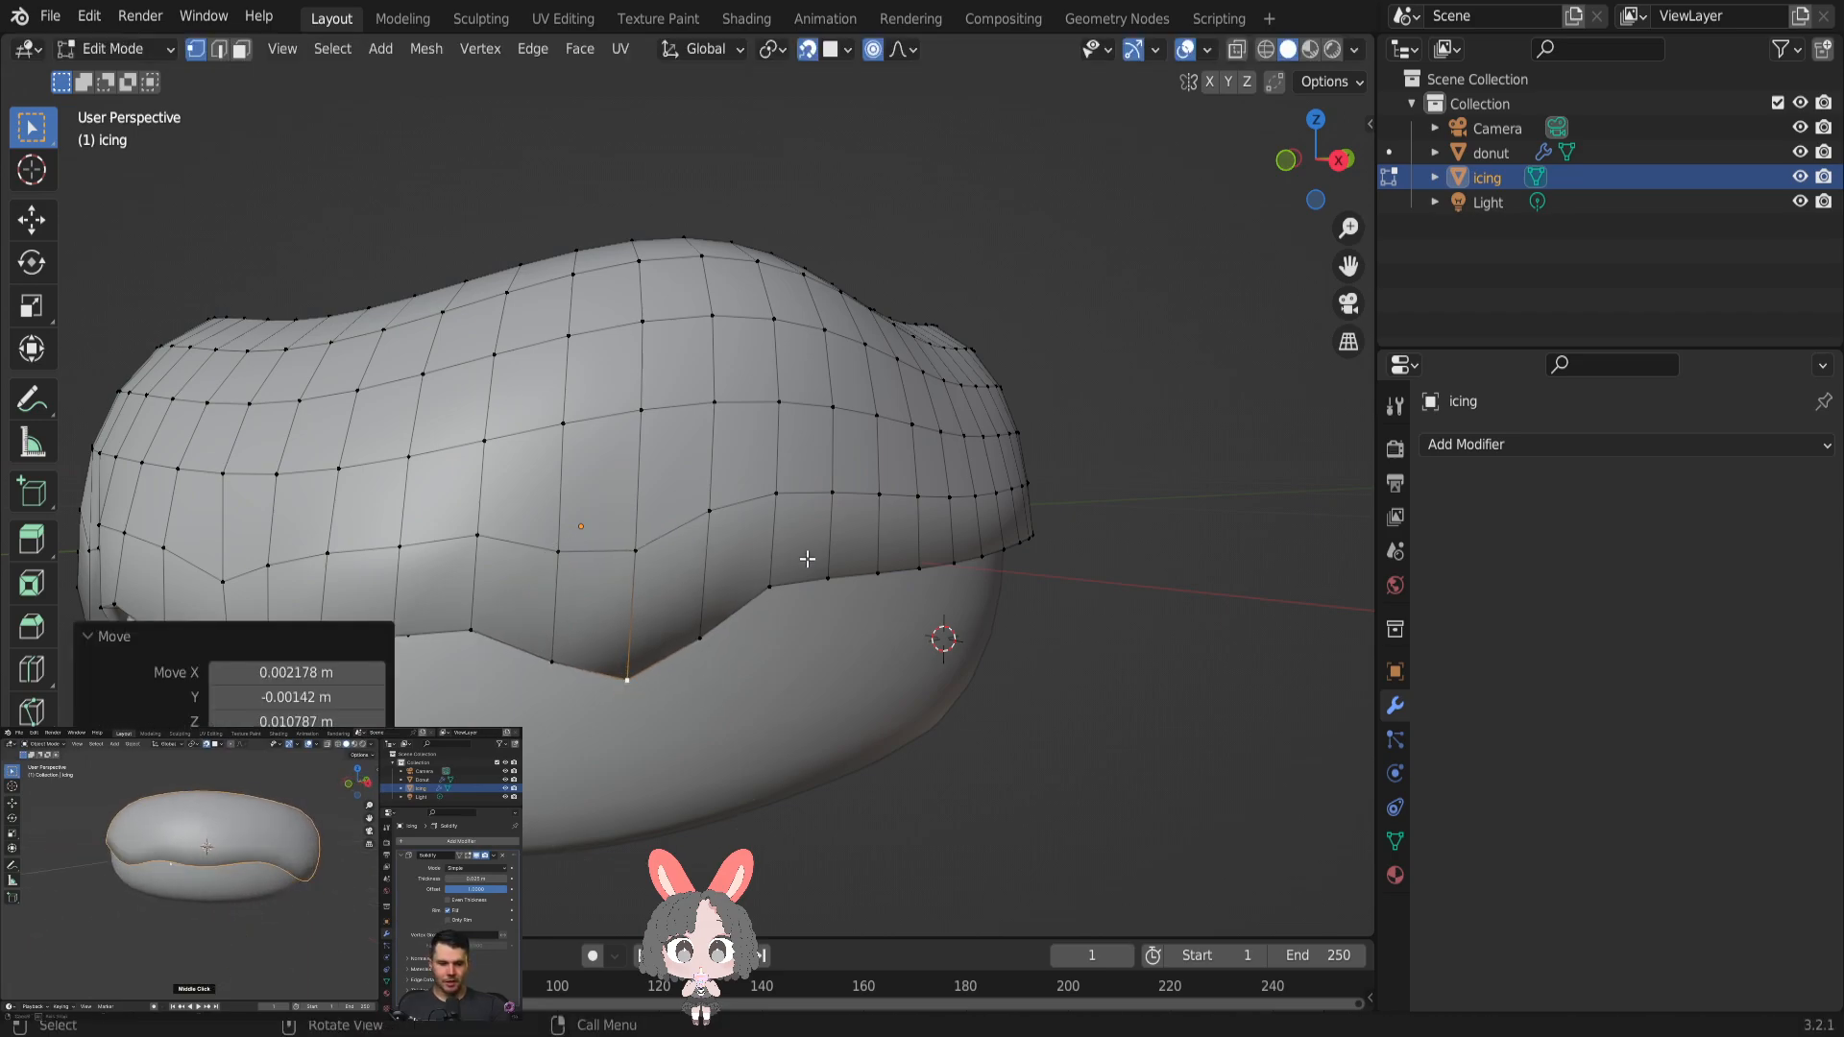
key(g)
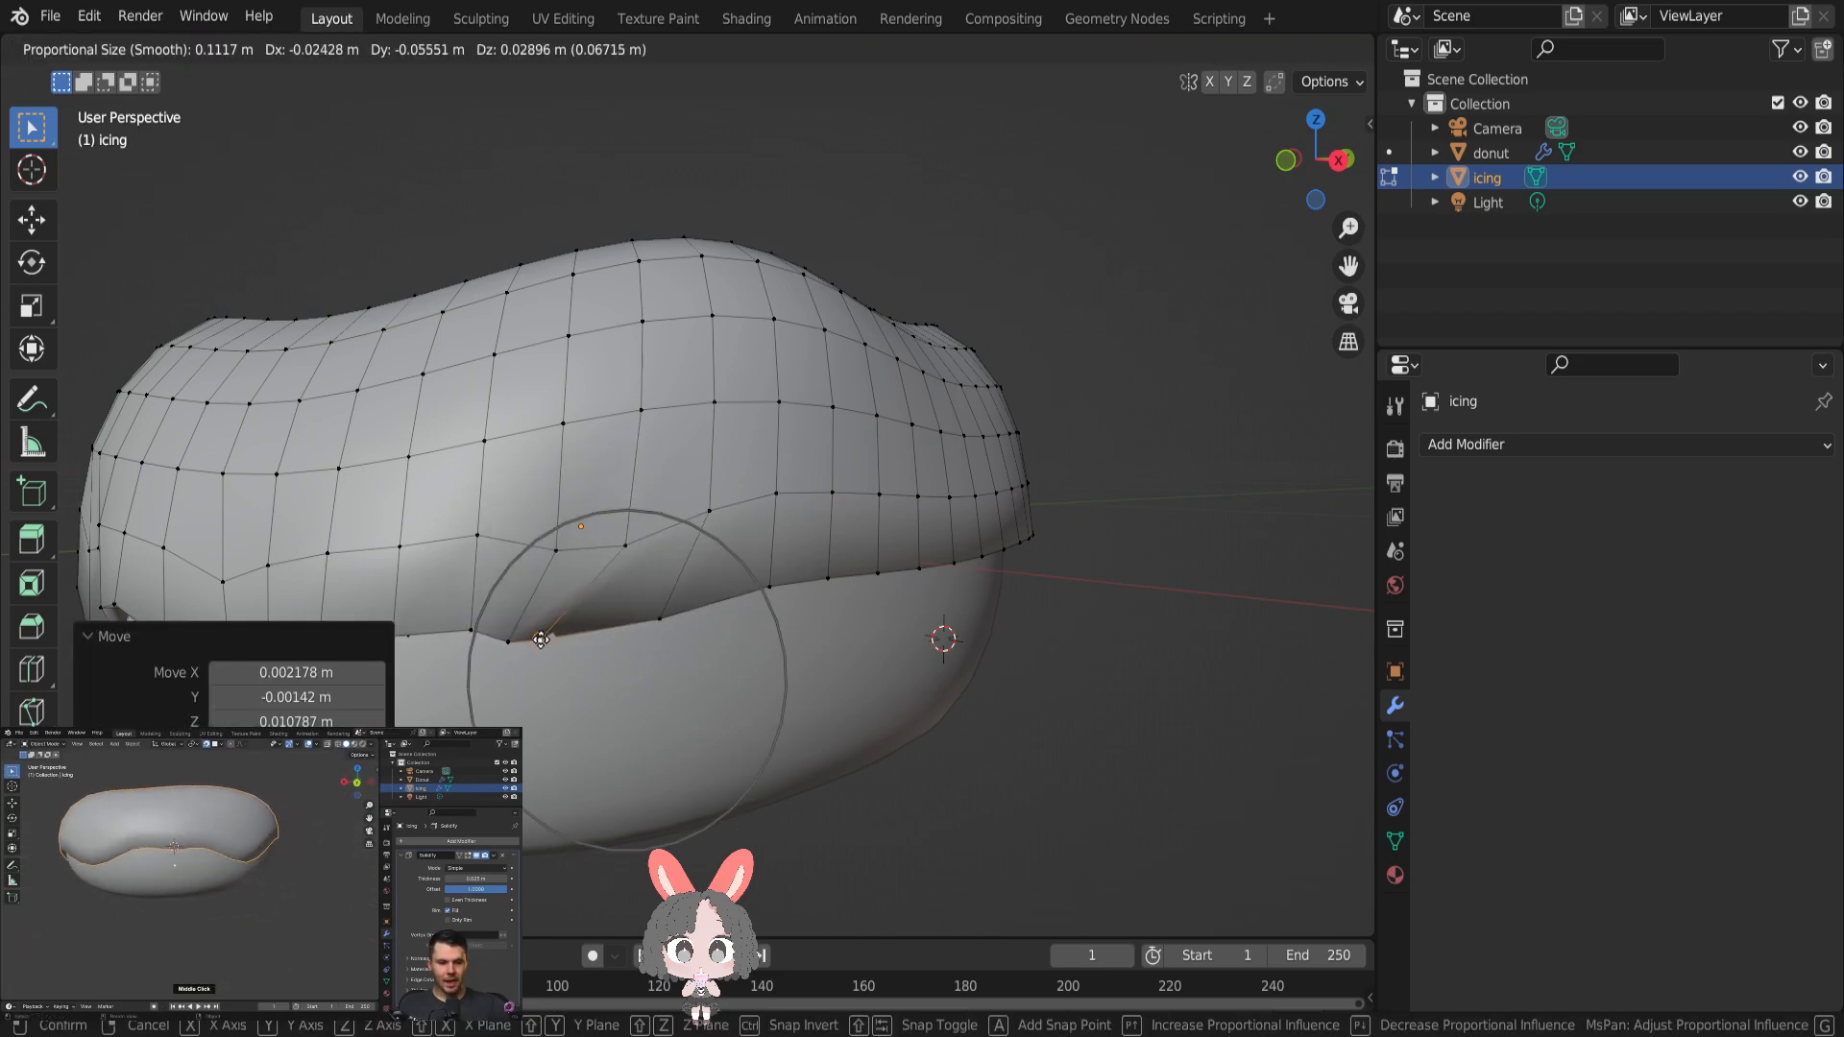
click(631, 665)
- Raise a lower-edge vertex between two drips by about 0.01 m with a proportional size of 0.08391 m
middle_drag(584, 669, 788, 668)
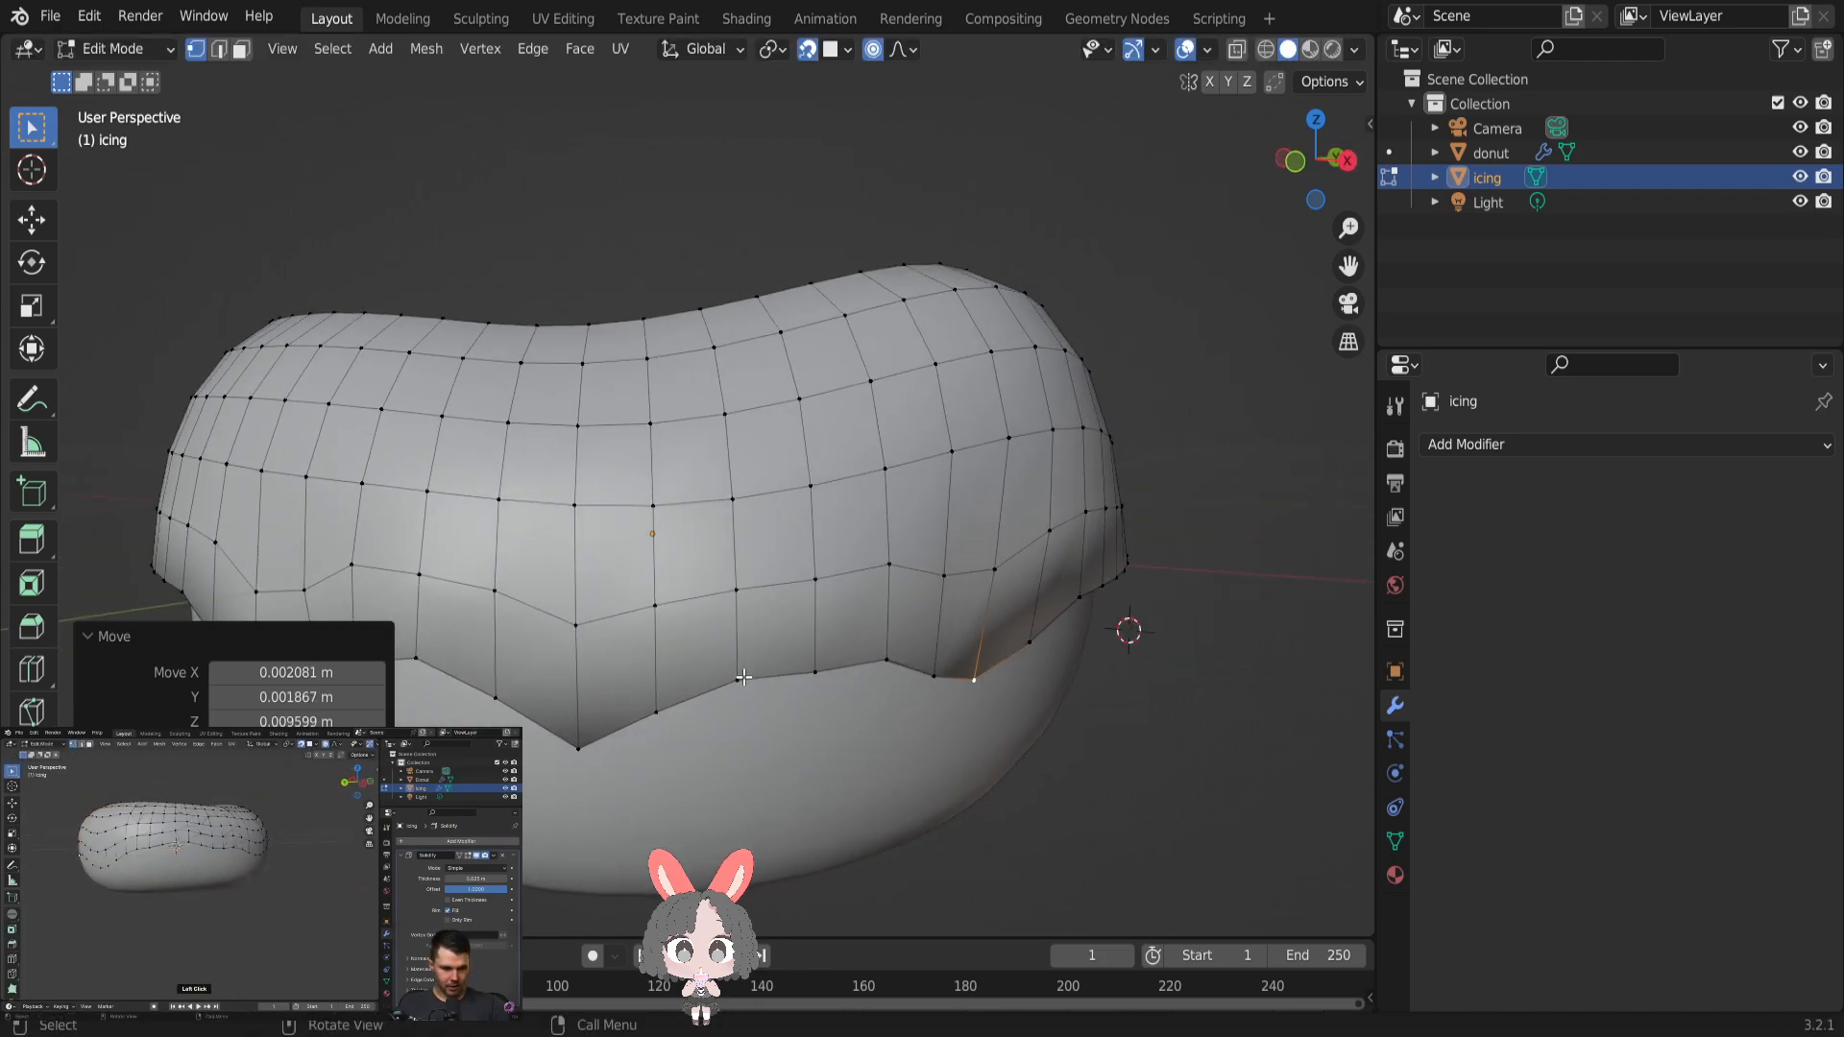
click(815, 674)
key(g)
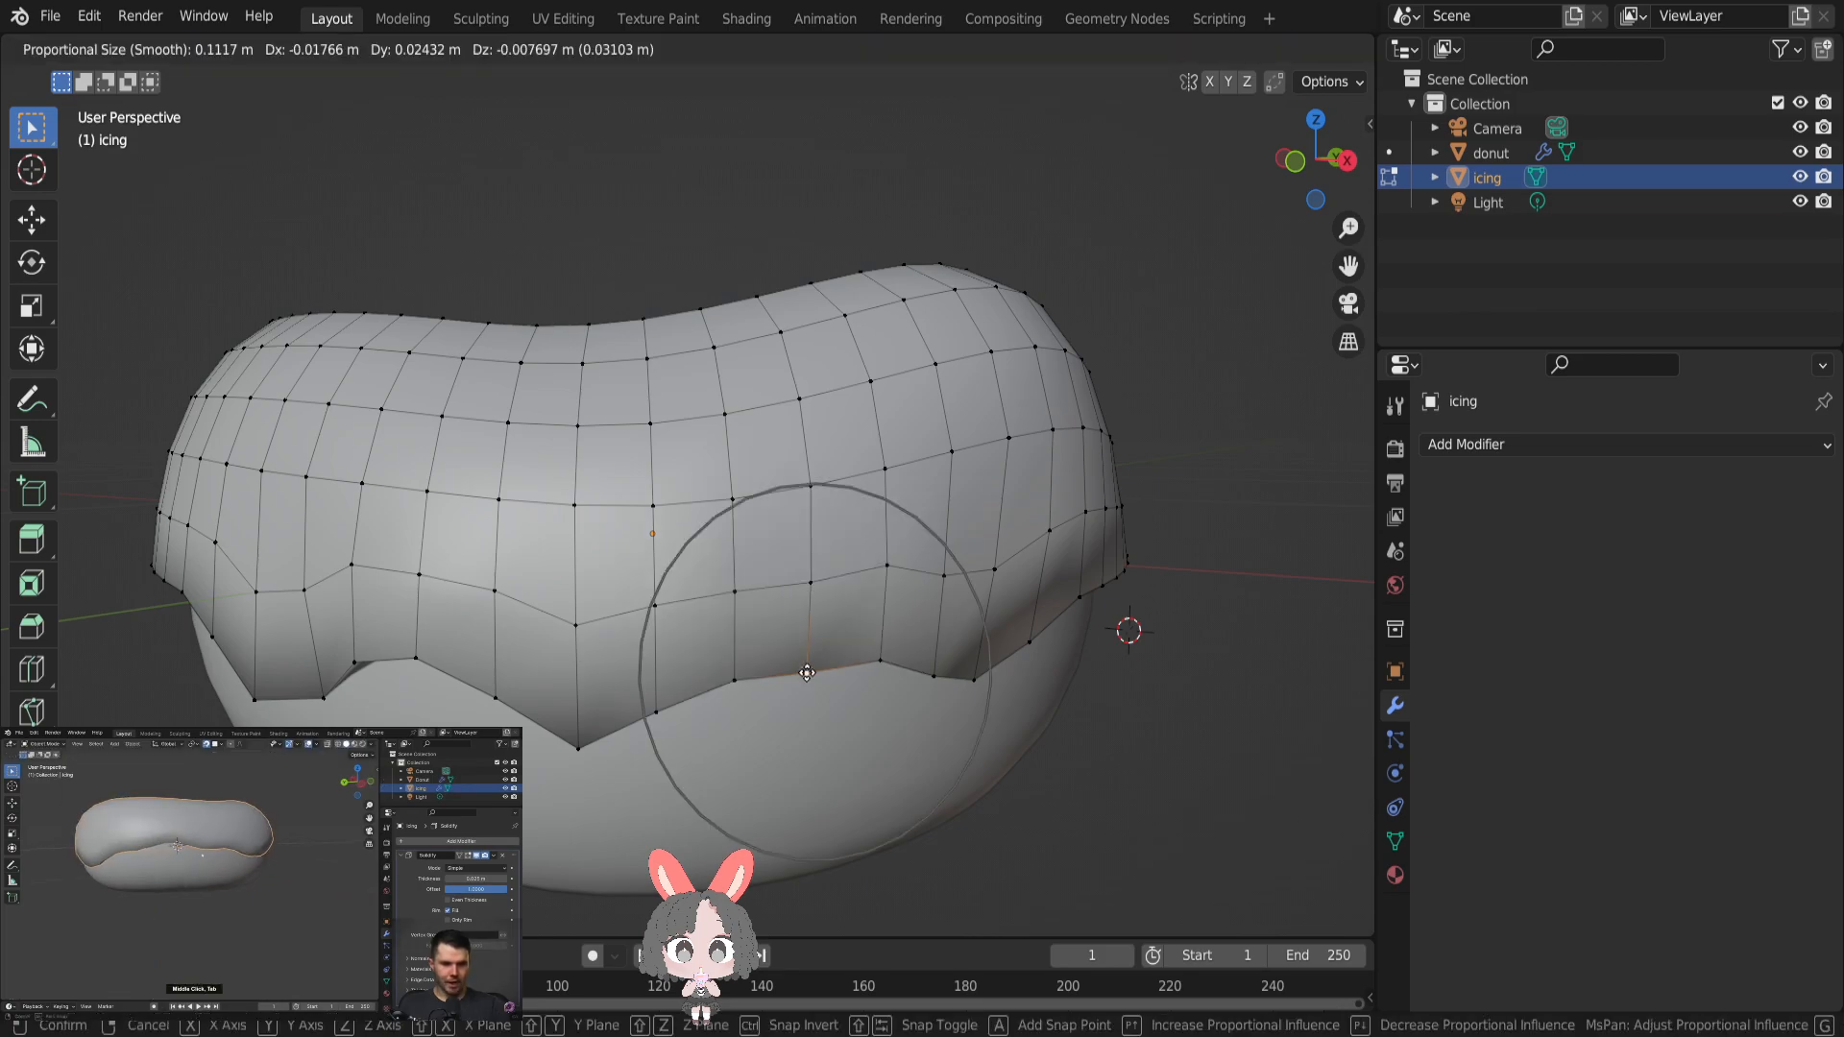
scroll(797, 658, up, 3)
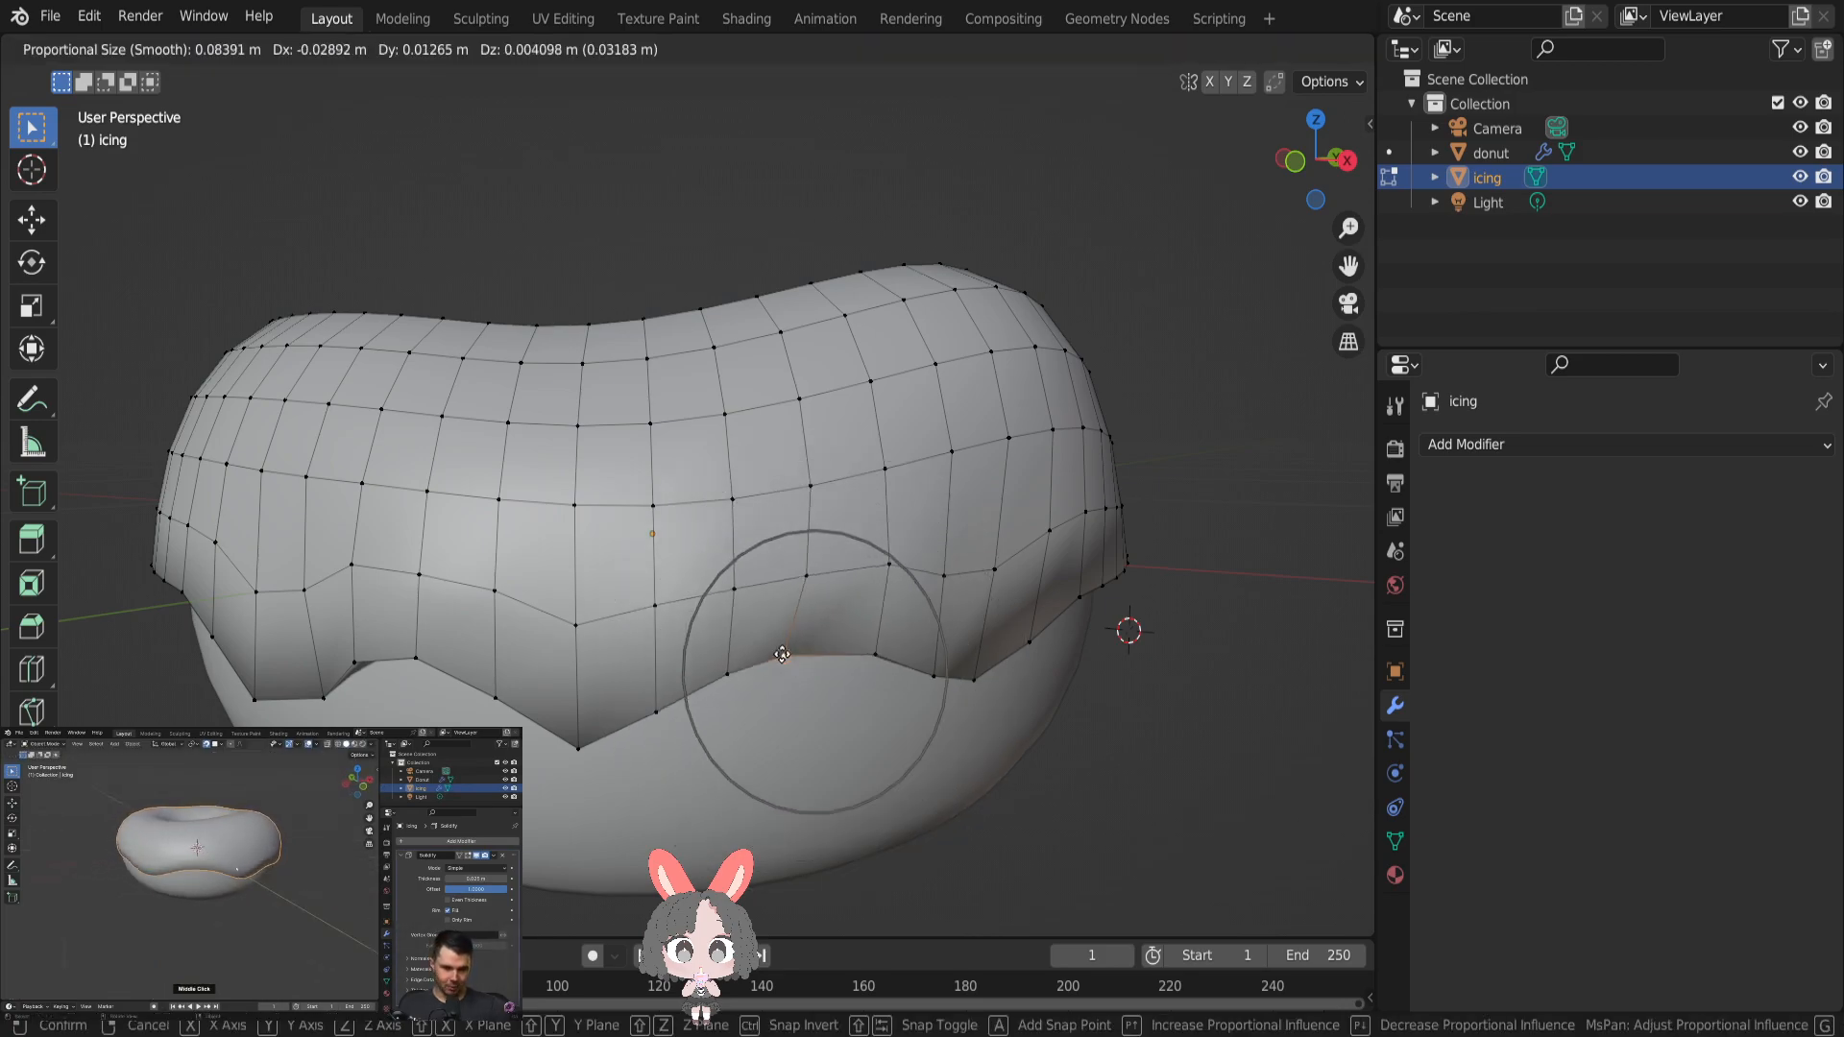
click(786, 646)
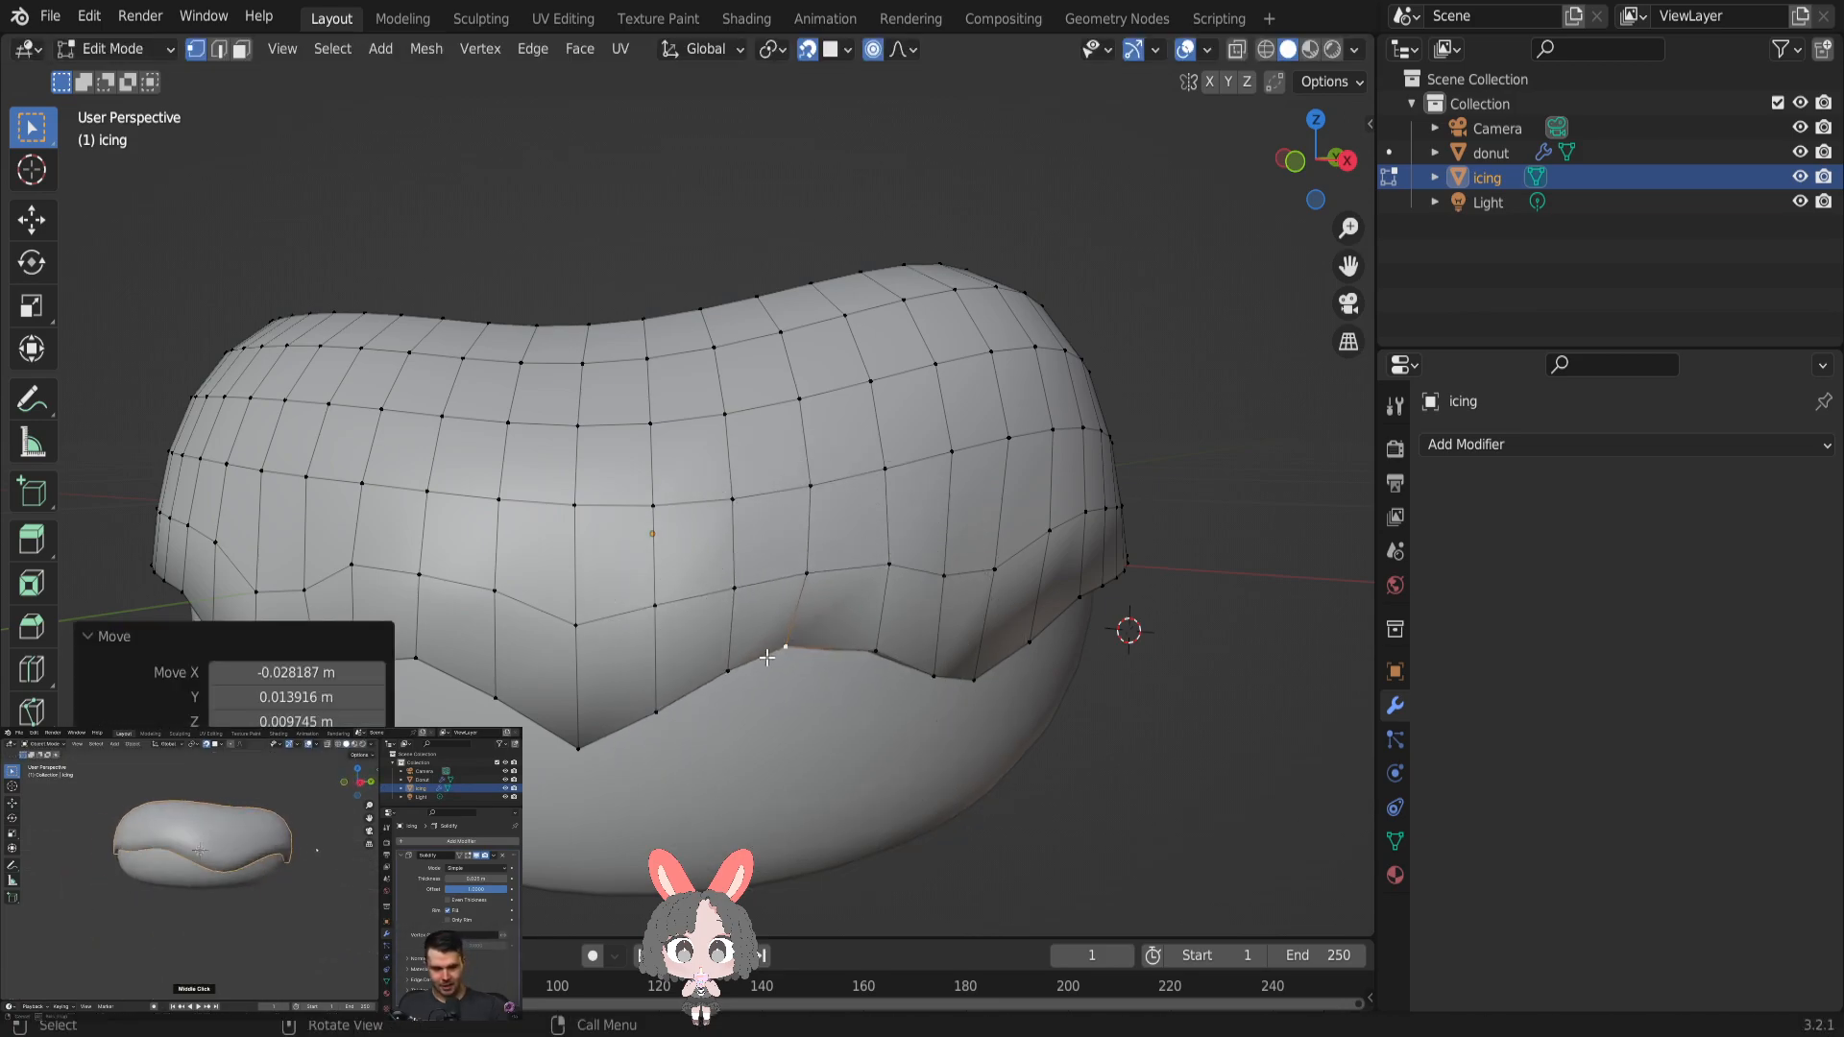
- Form a narrow drip by pulling a lower-edge vertex down about 0.046 m with a proportional size of 0.06304 m
middle_drag(712, 670, 788, 677)
key(g)
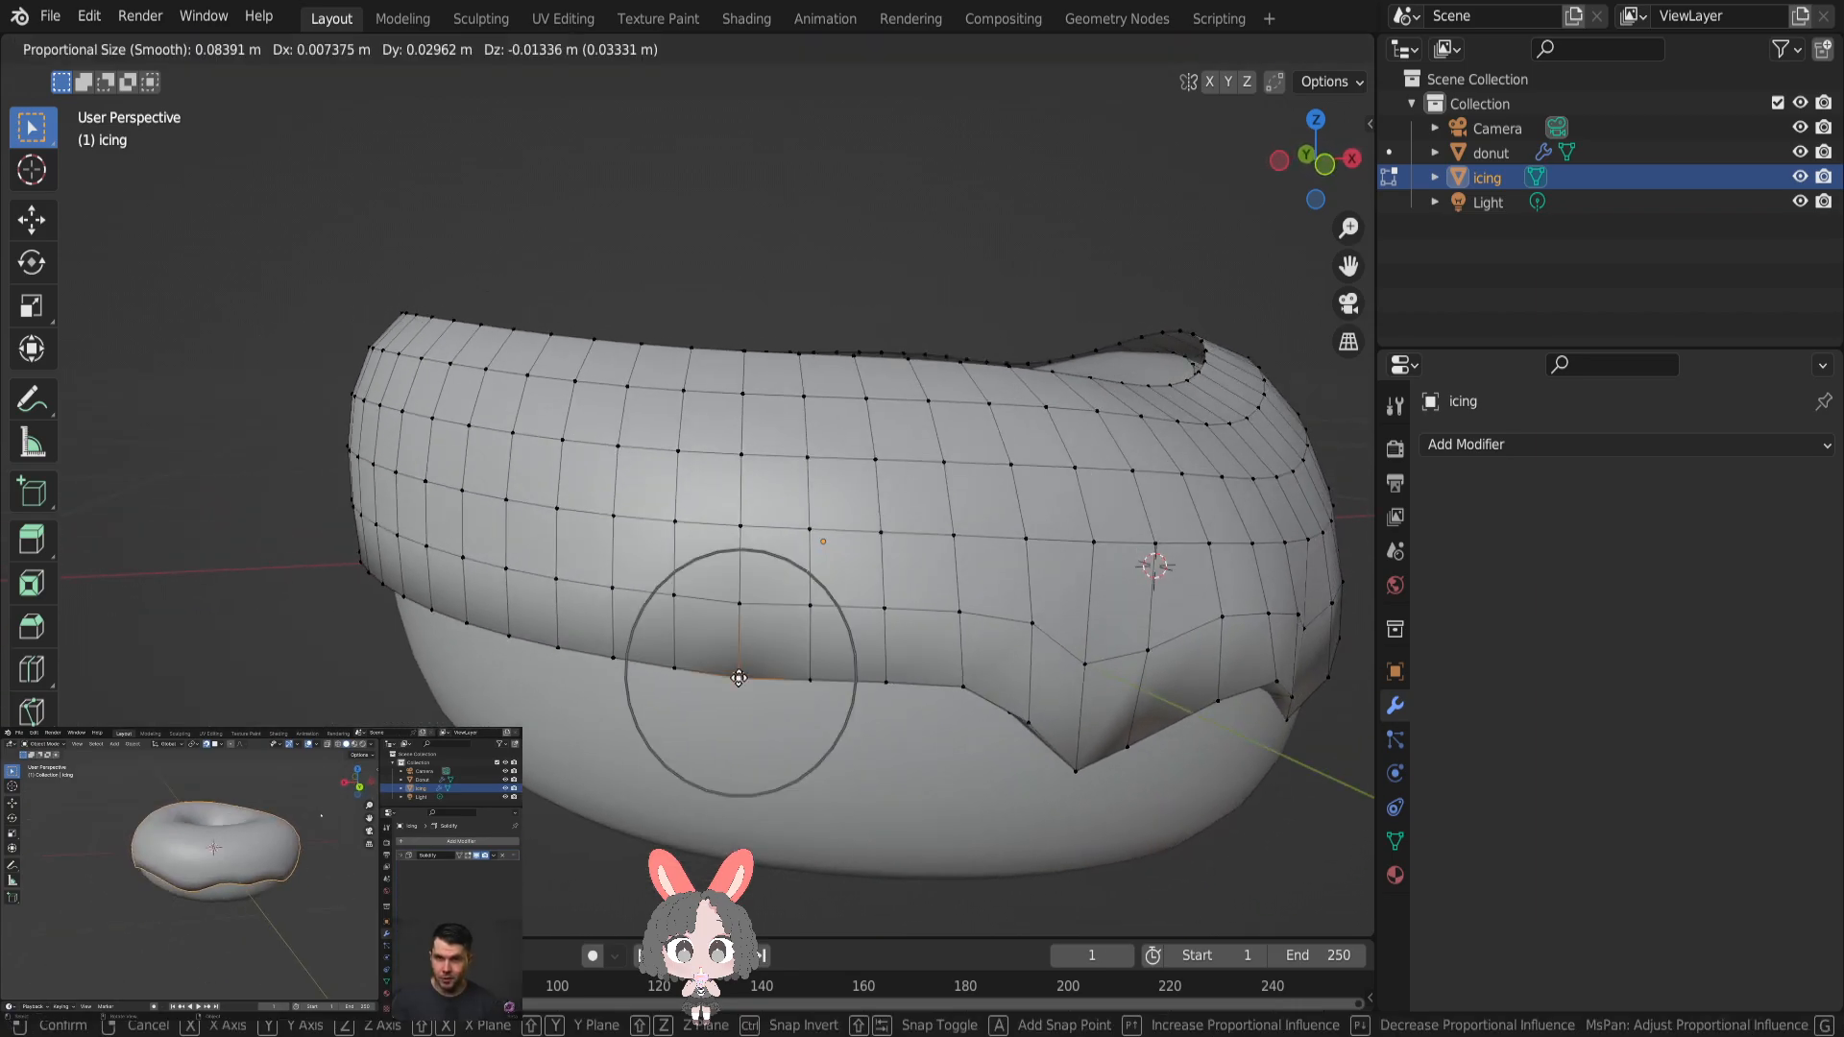
scroll(739, 678, up, 3)
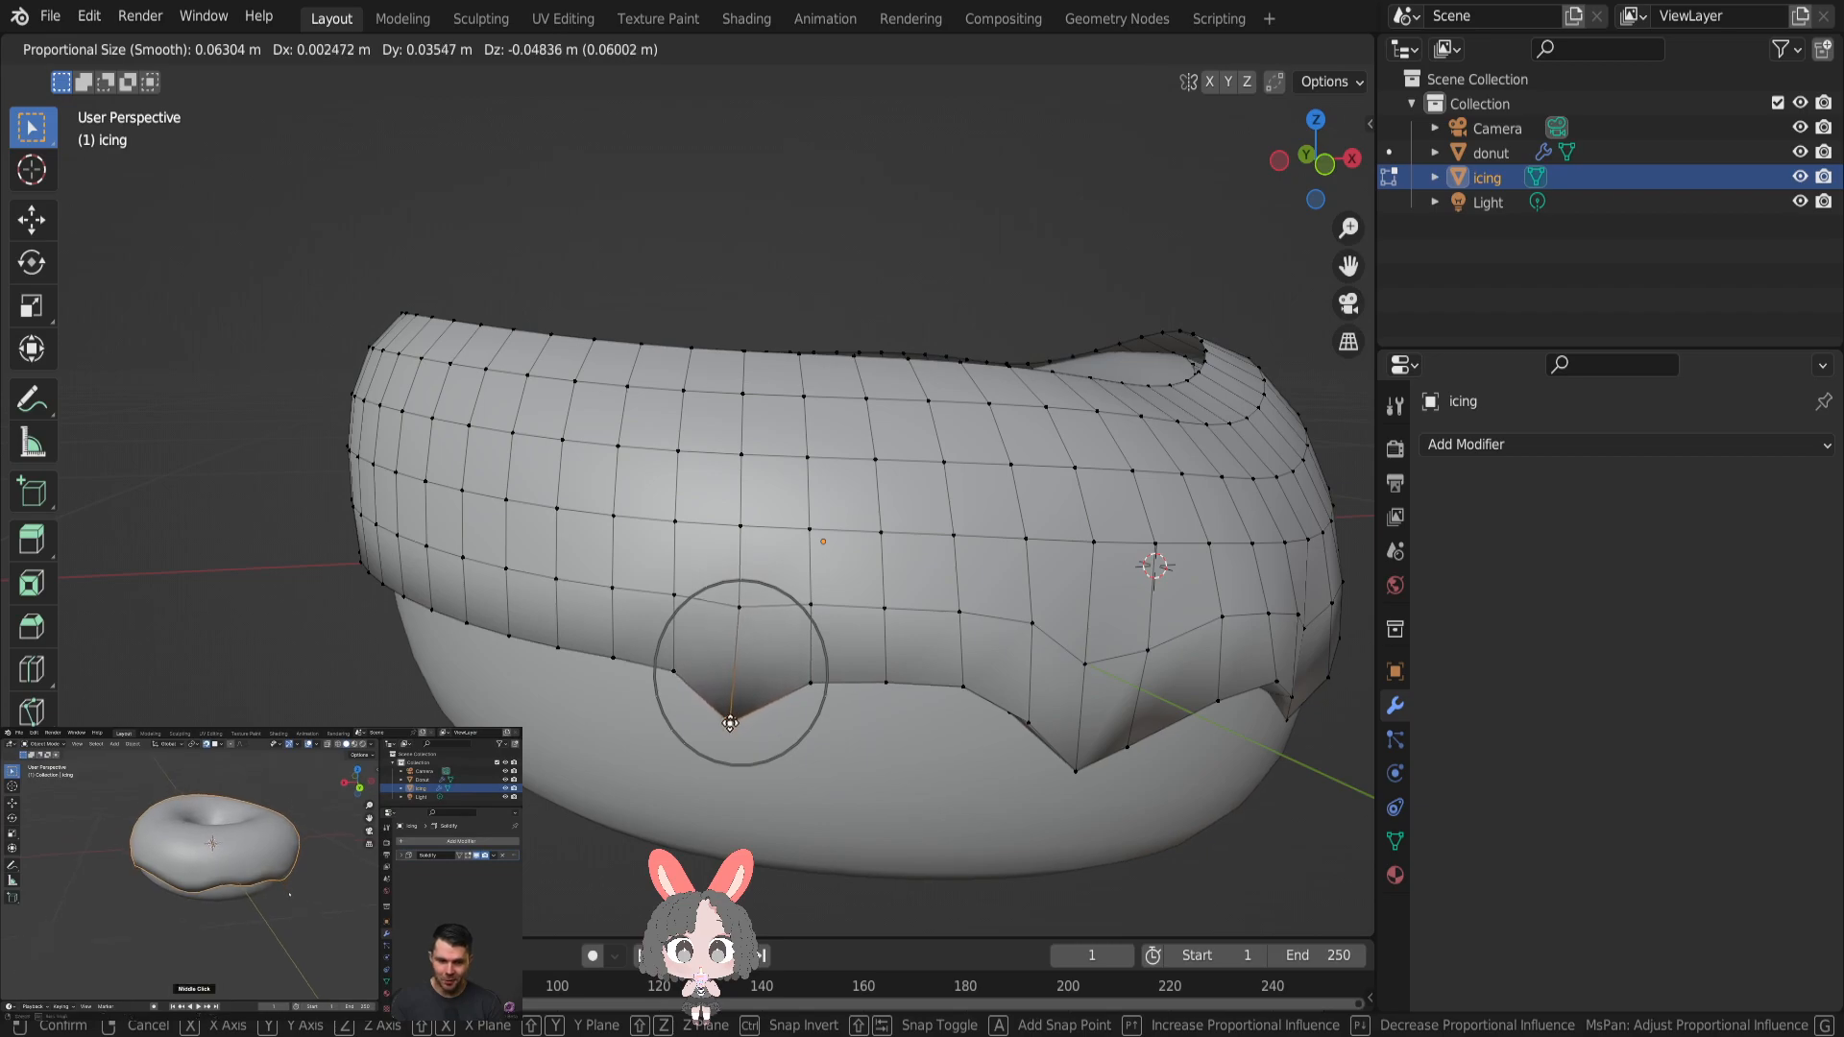
click(735, 719)
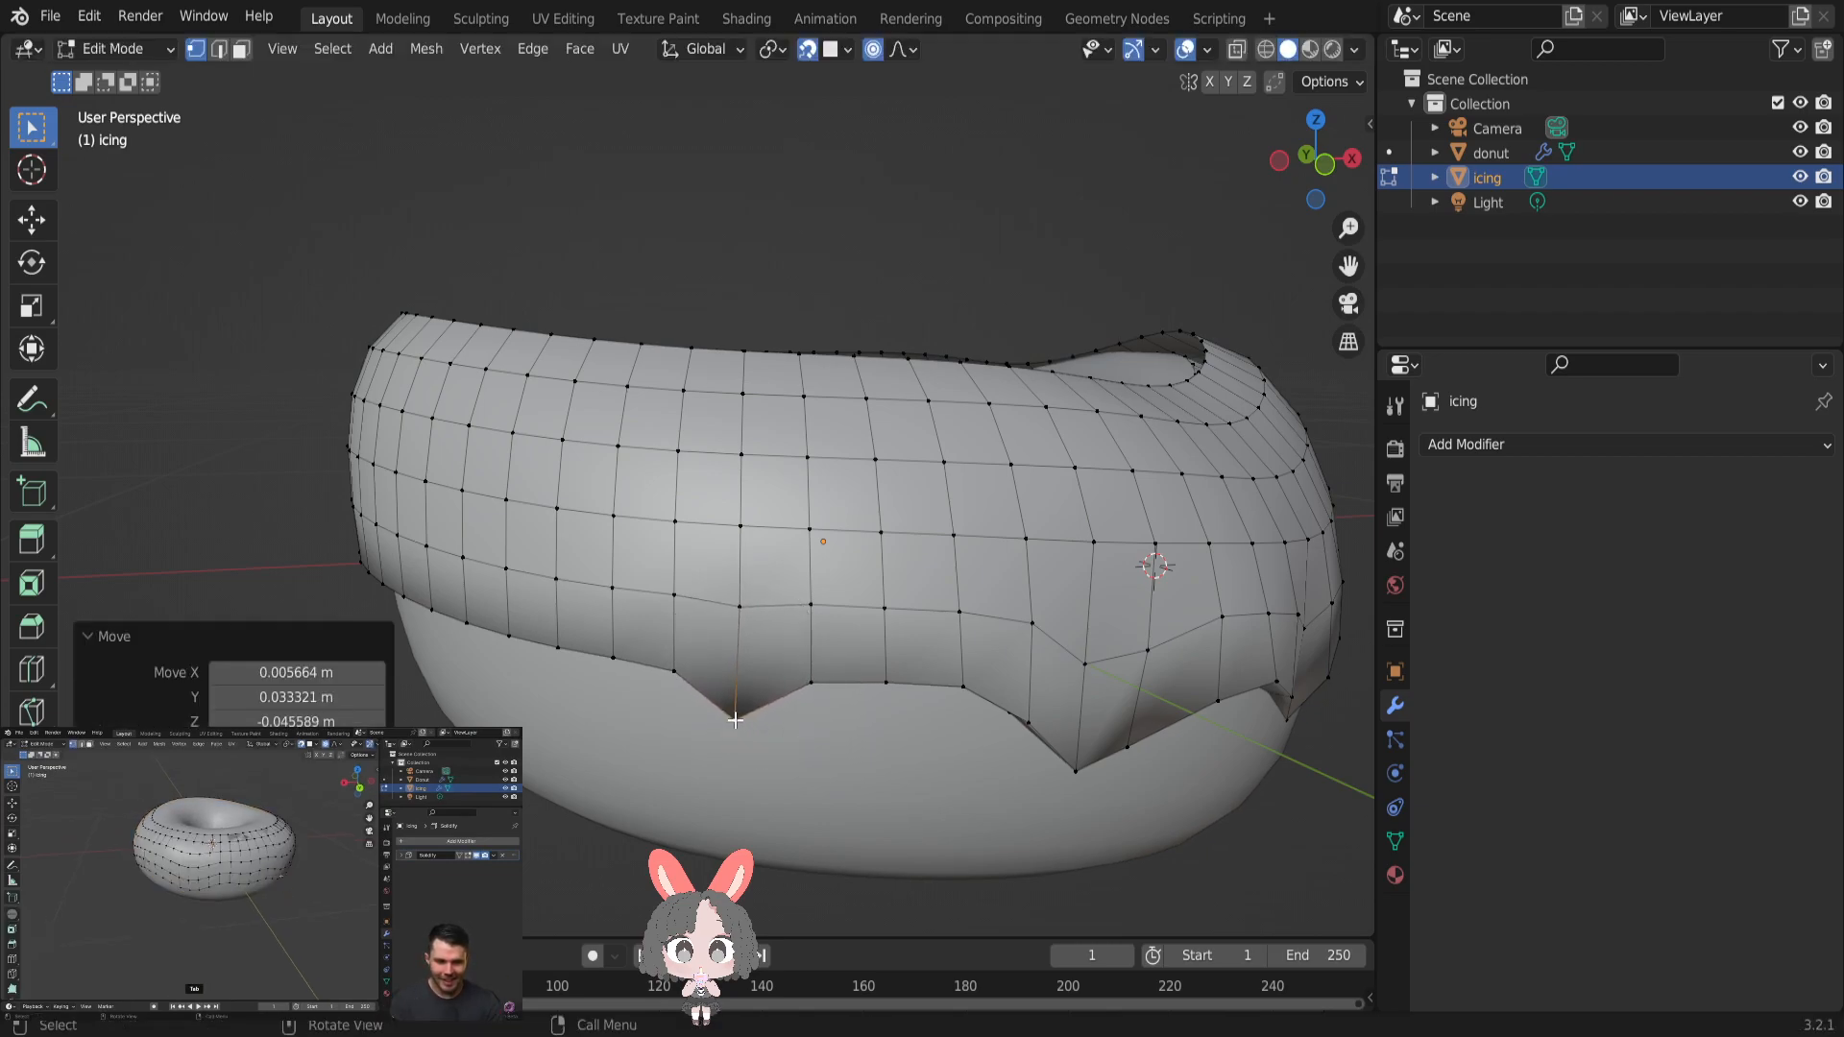
- Raise the lower-edge vertex between the narrow drip and its larger neighbour by about 0.005 m with a proportional size of 0.06934 m
click(882, 685)
key(g)
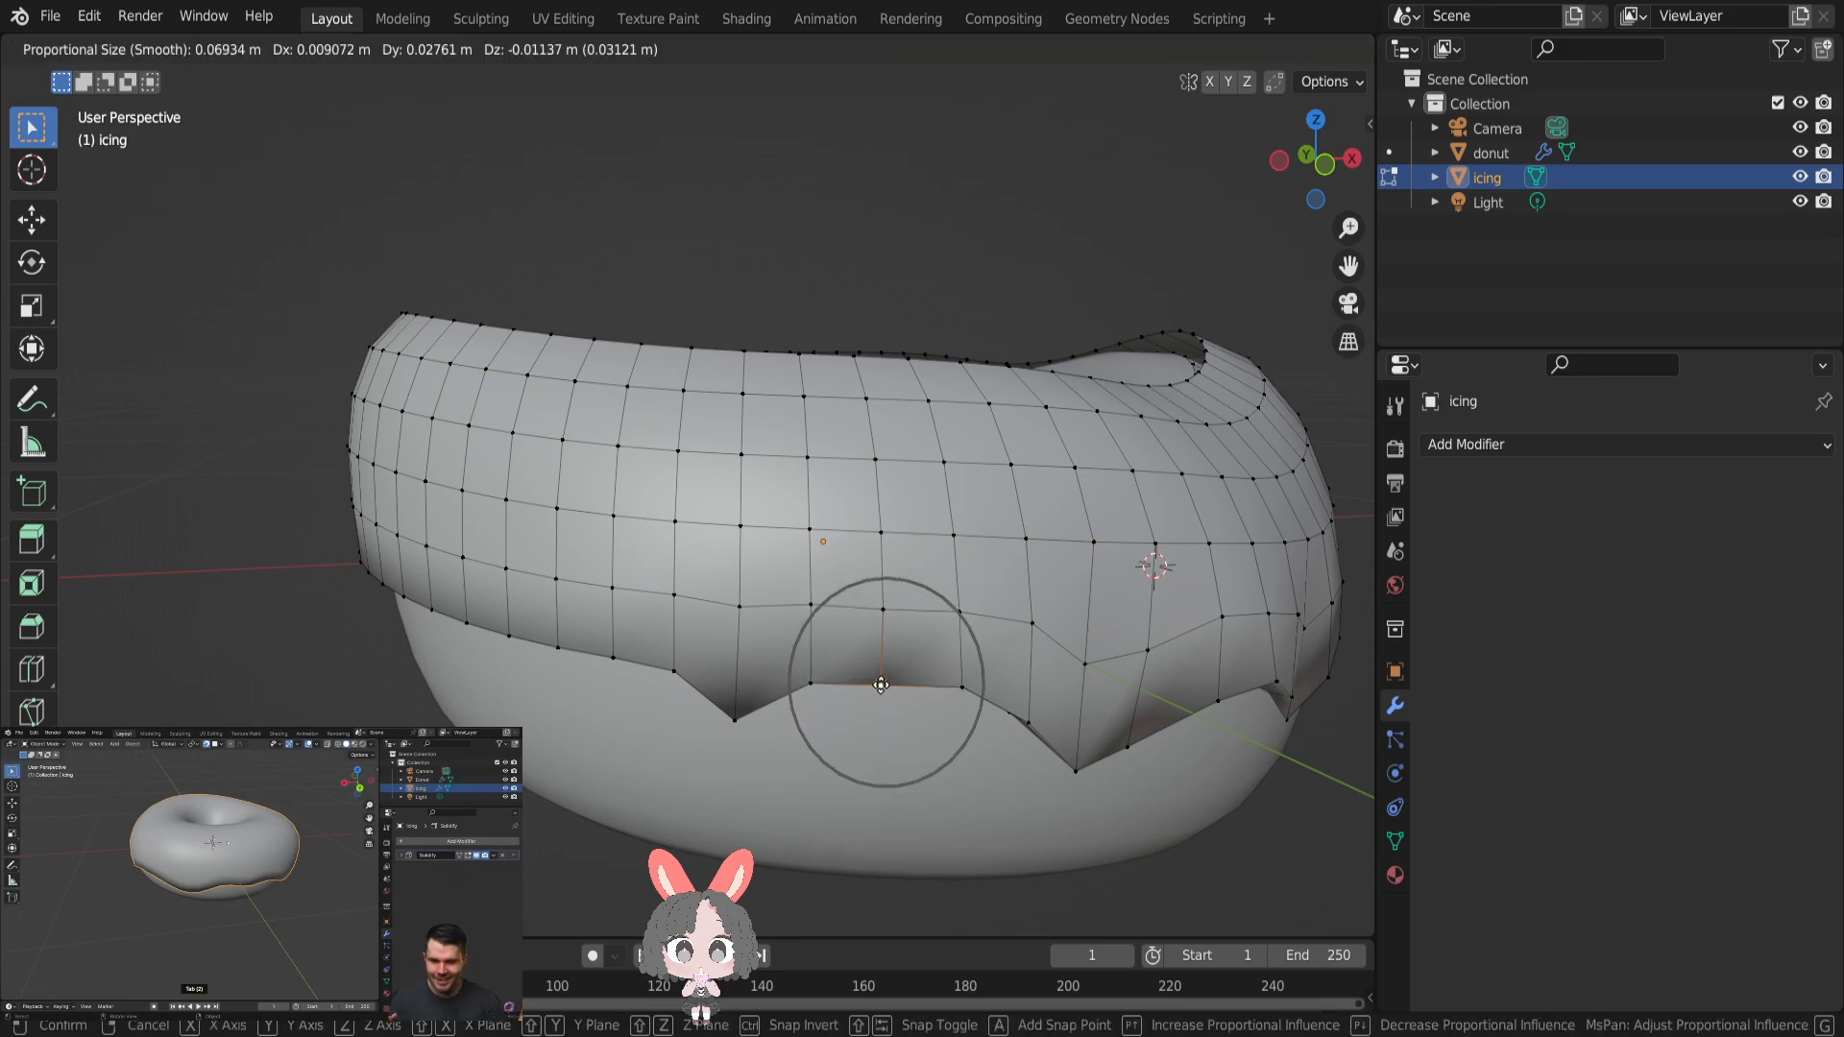
click(883, 663)
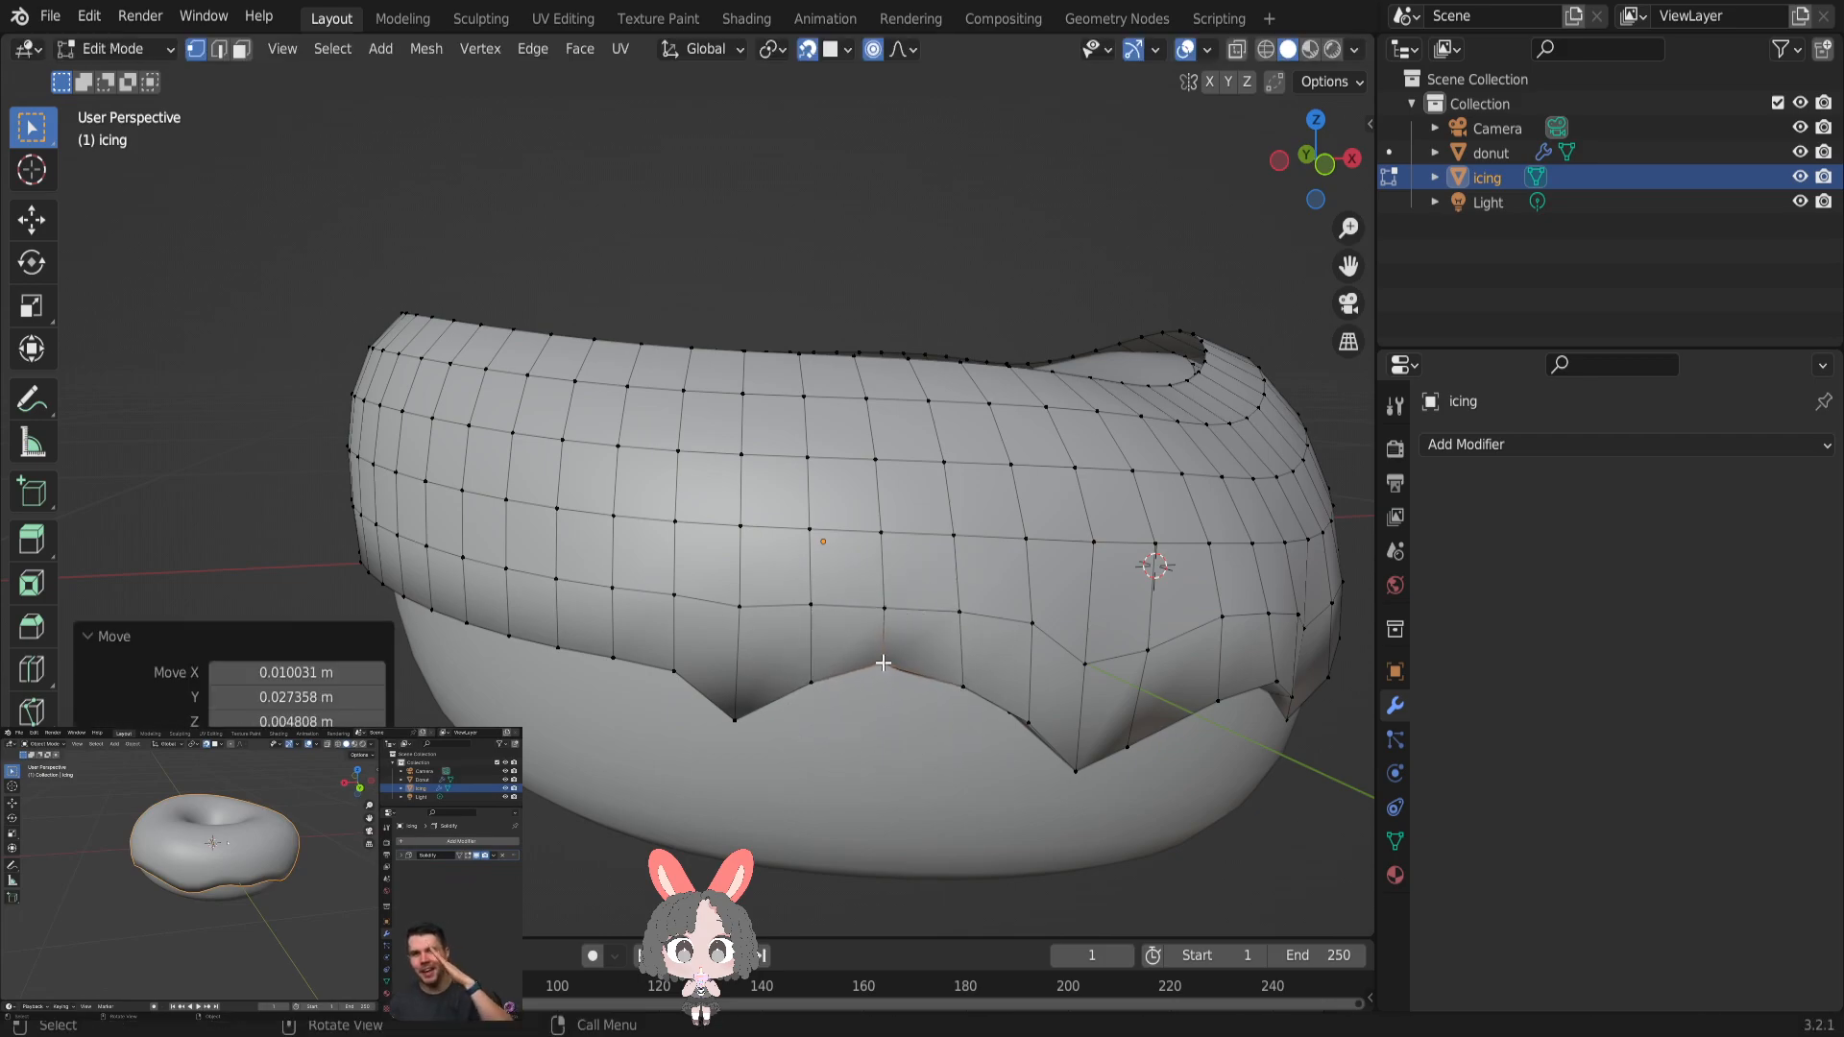
- Form a wide drip on the next straight stretch by pulling an edge vertex down about 0.057 m with a proportional size of 0.1228 m
middle_drag(823, 707, 845, 652)
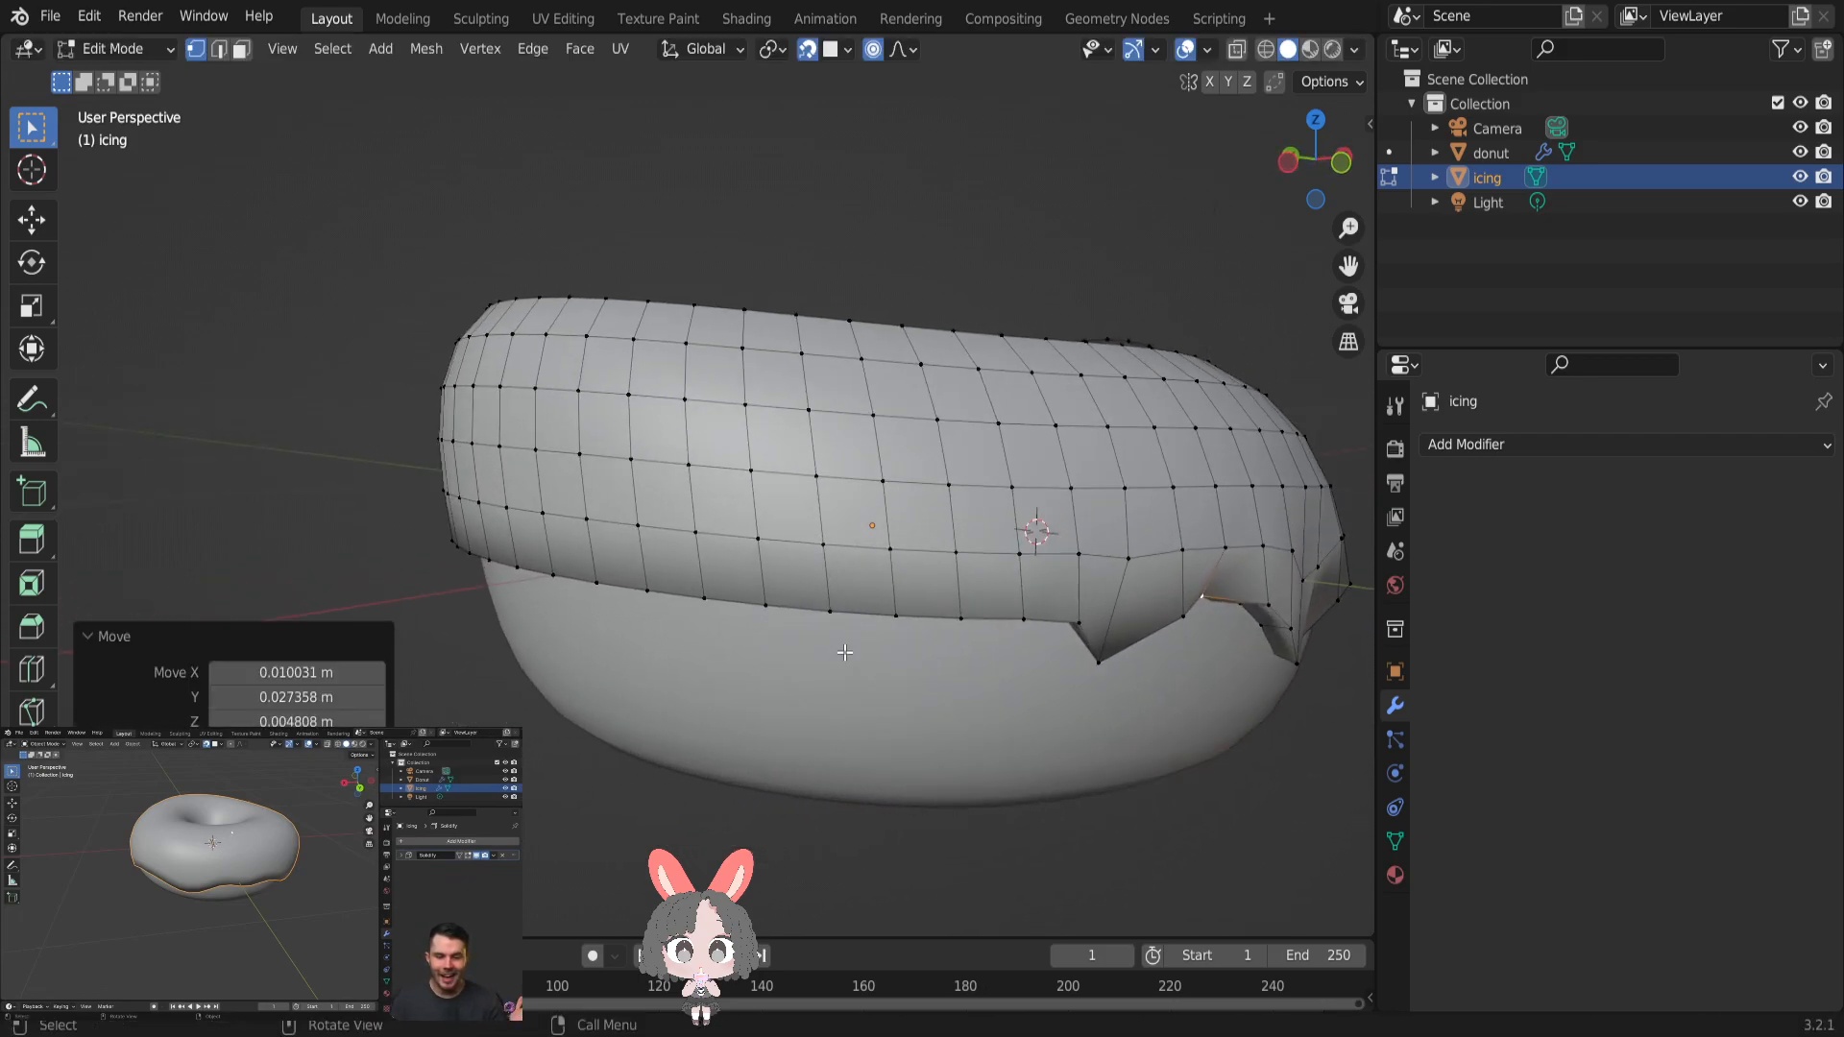
click(758, 612)
key(g)
scroll(759, 615, down, 7)
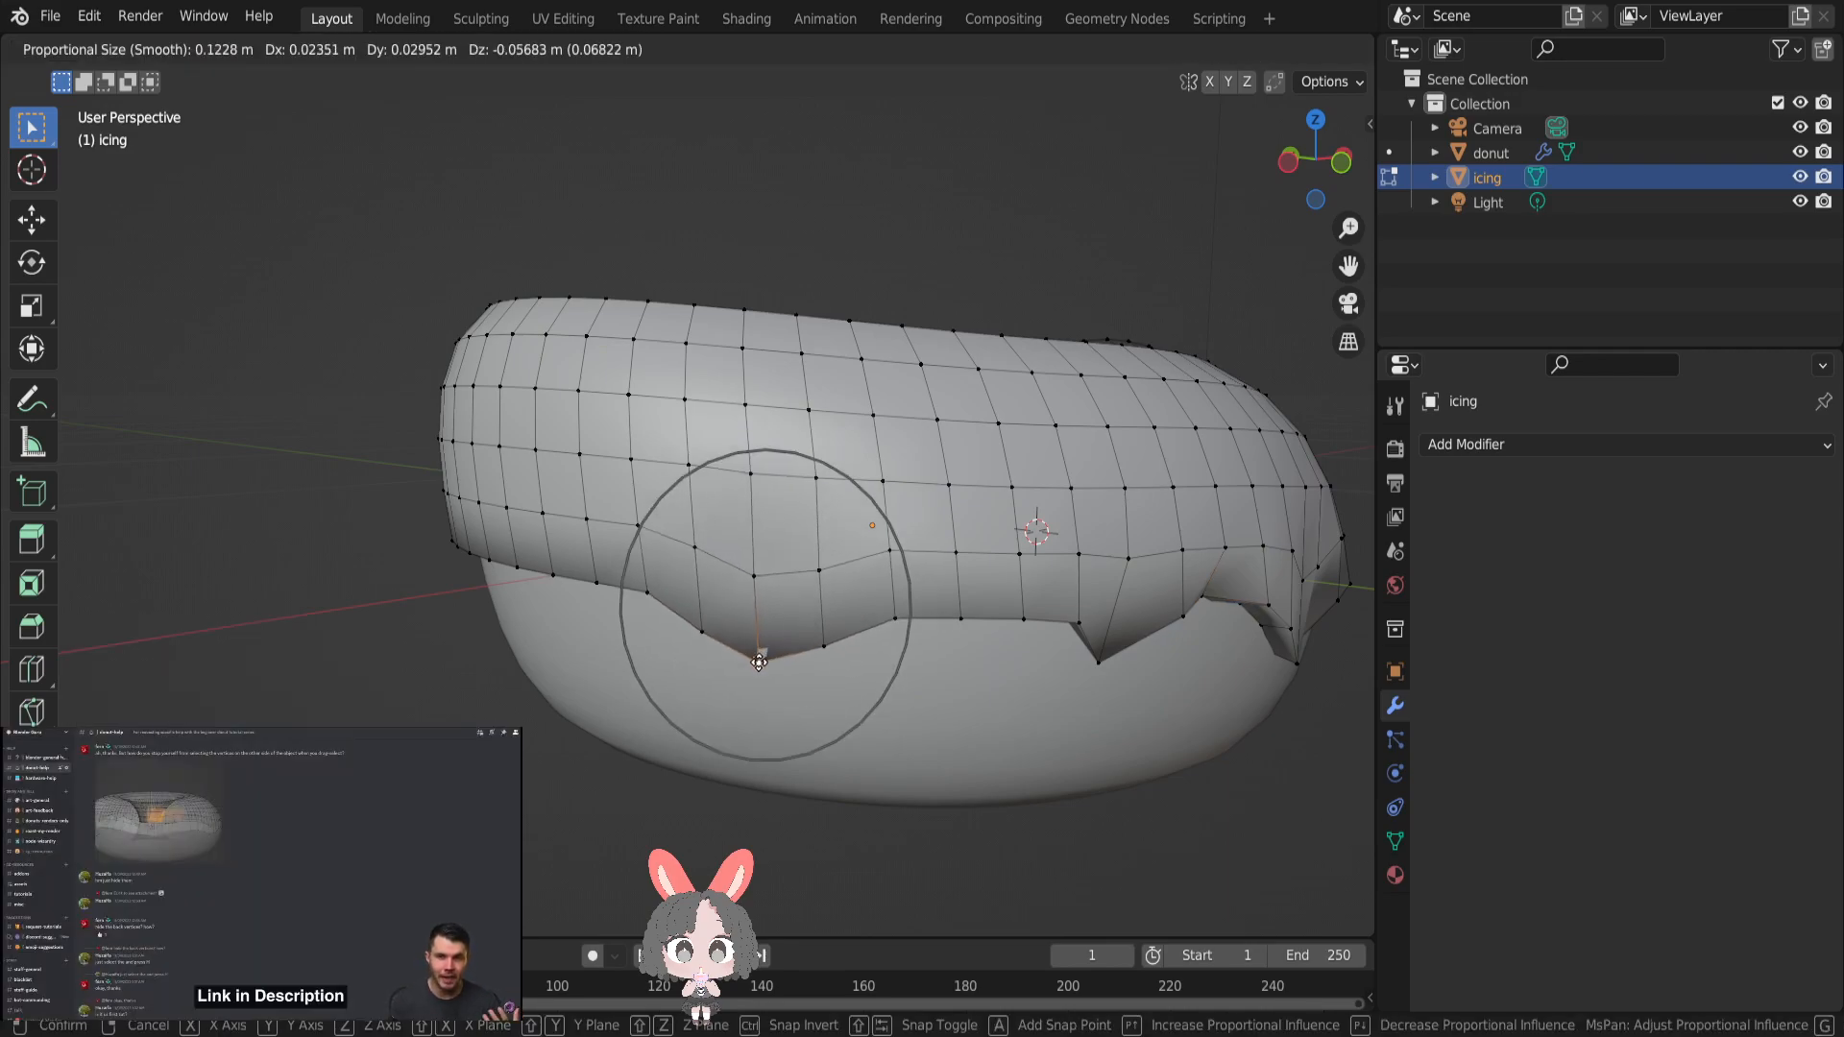
click(759, 663)
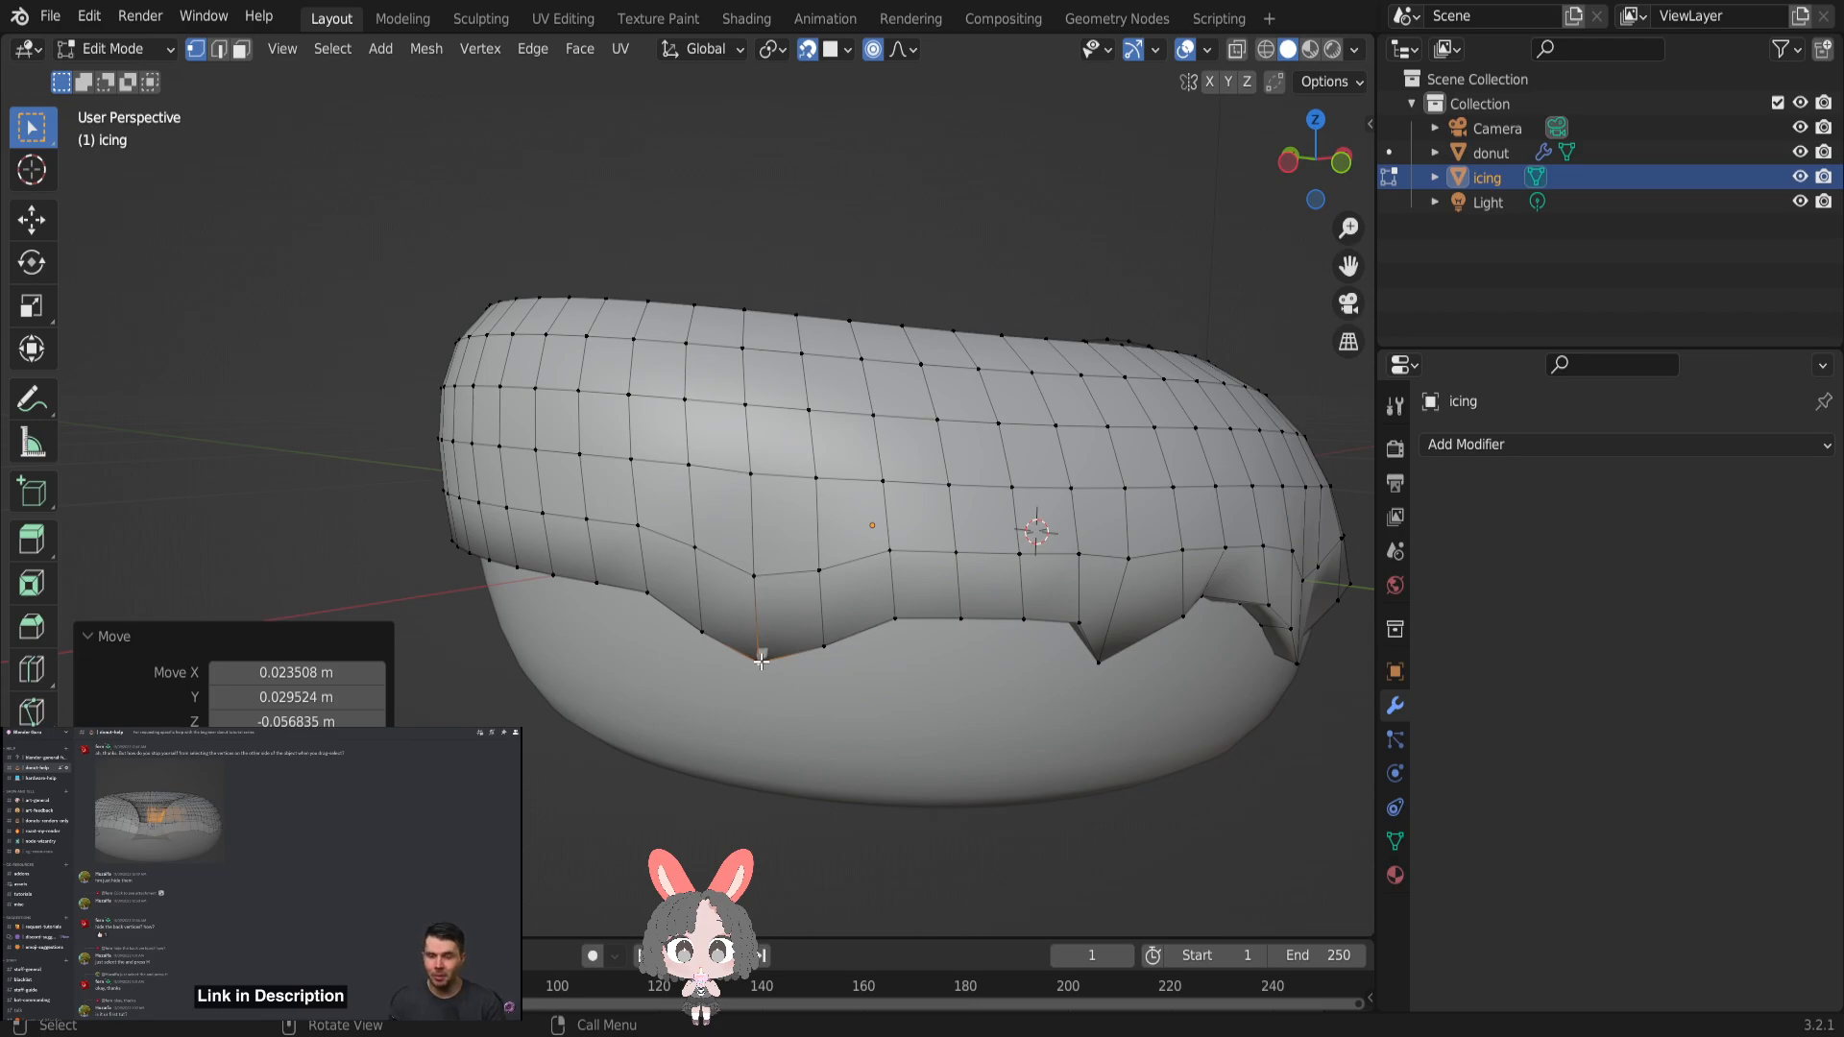
- Blunt the wide drip by raising its tip about 0.008 m with a proportional size of 0.03558 m
click(761, 661)
key(g)
scroll(761, 662, up, 12)
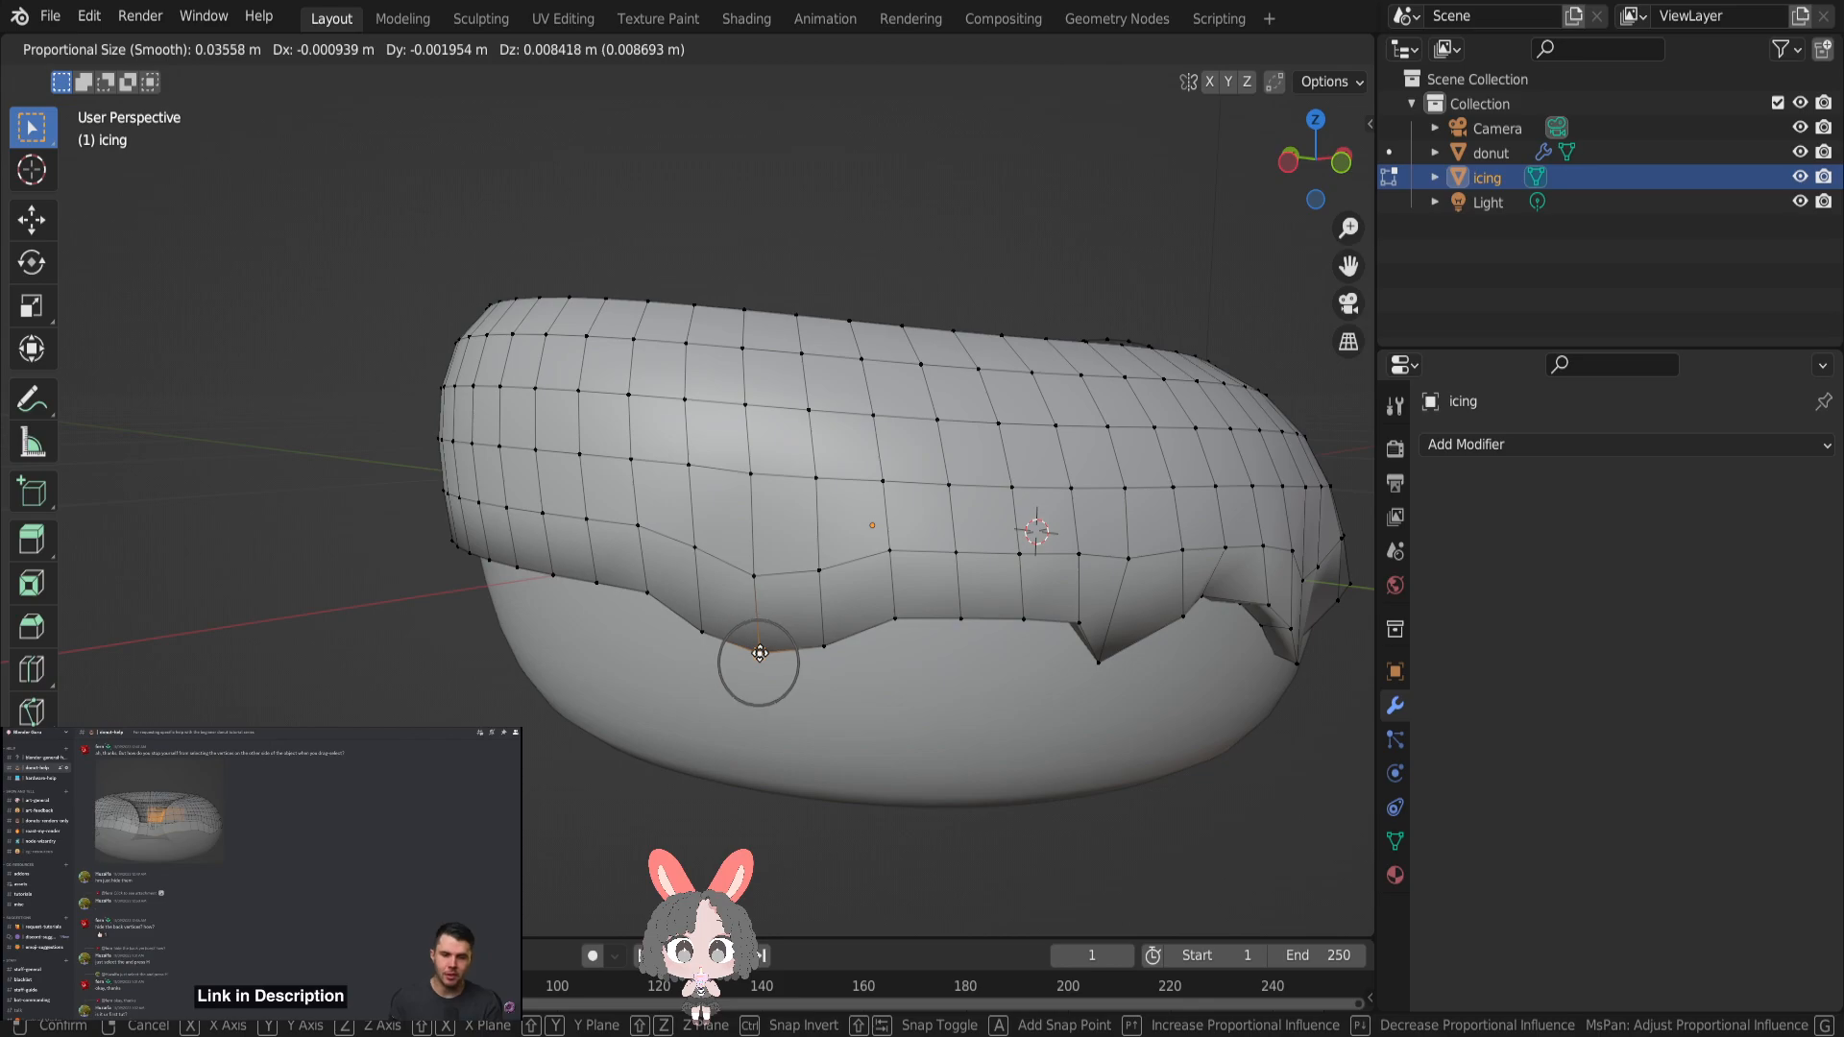
click(760, 653)
- Form a drip on the icing's untouched side by pulling an edge vertex down about 0.049 m with a proportional size of 0.1228 m
middle_drag(833, 682, 475, 661)
key(Tab)
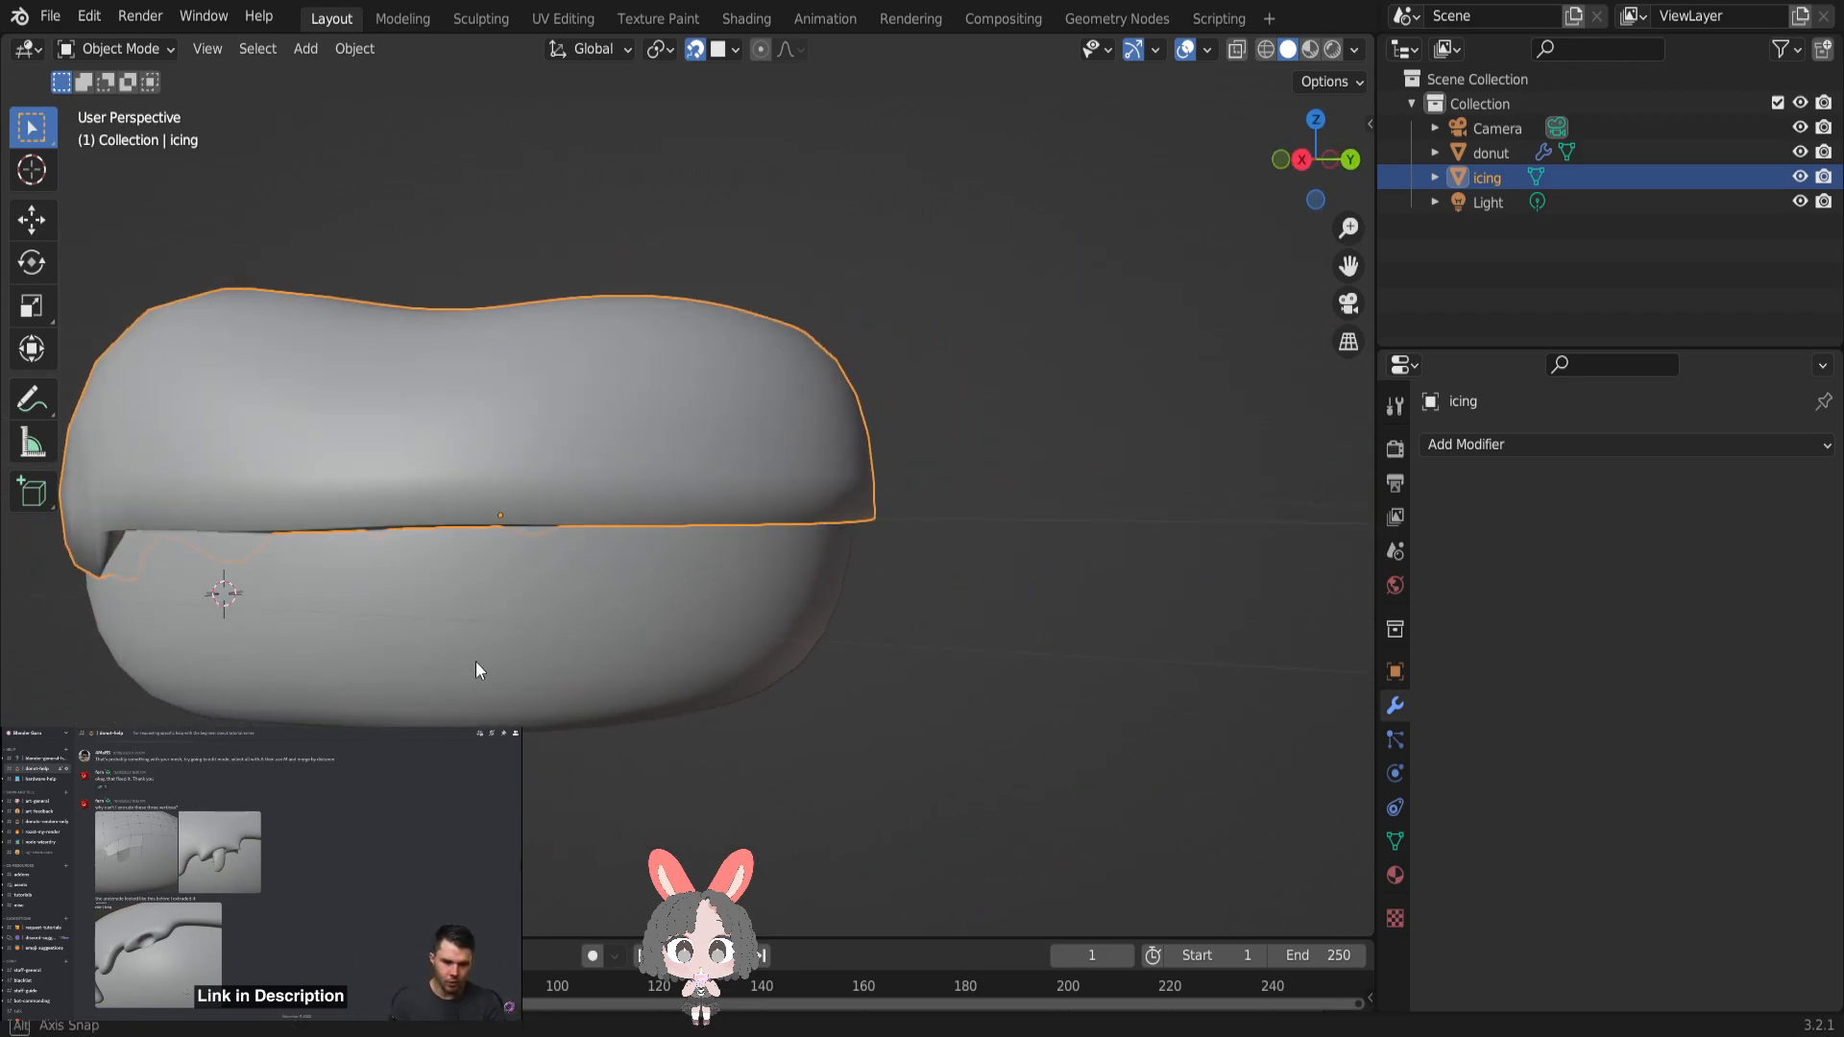
key(Tab)
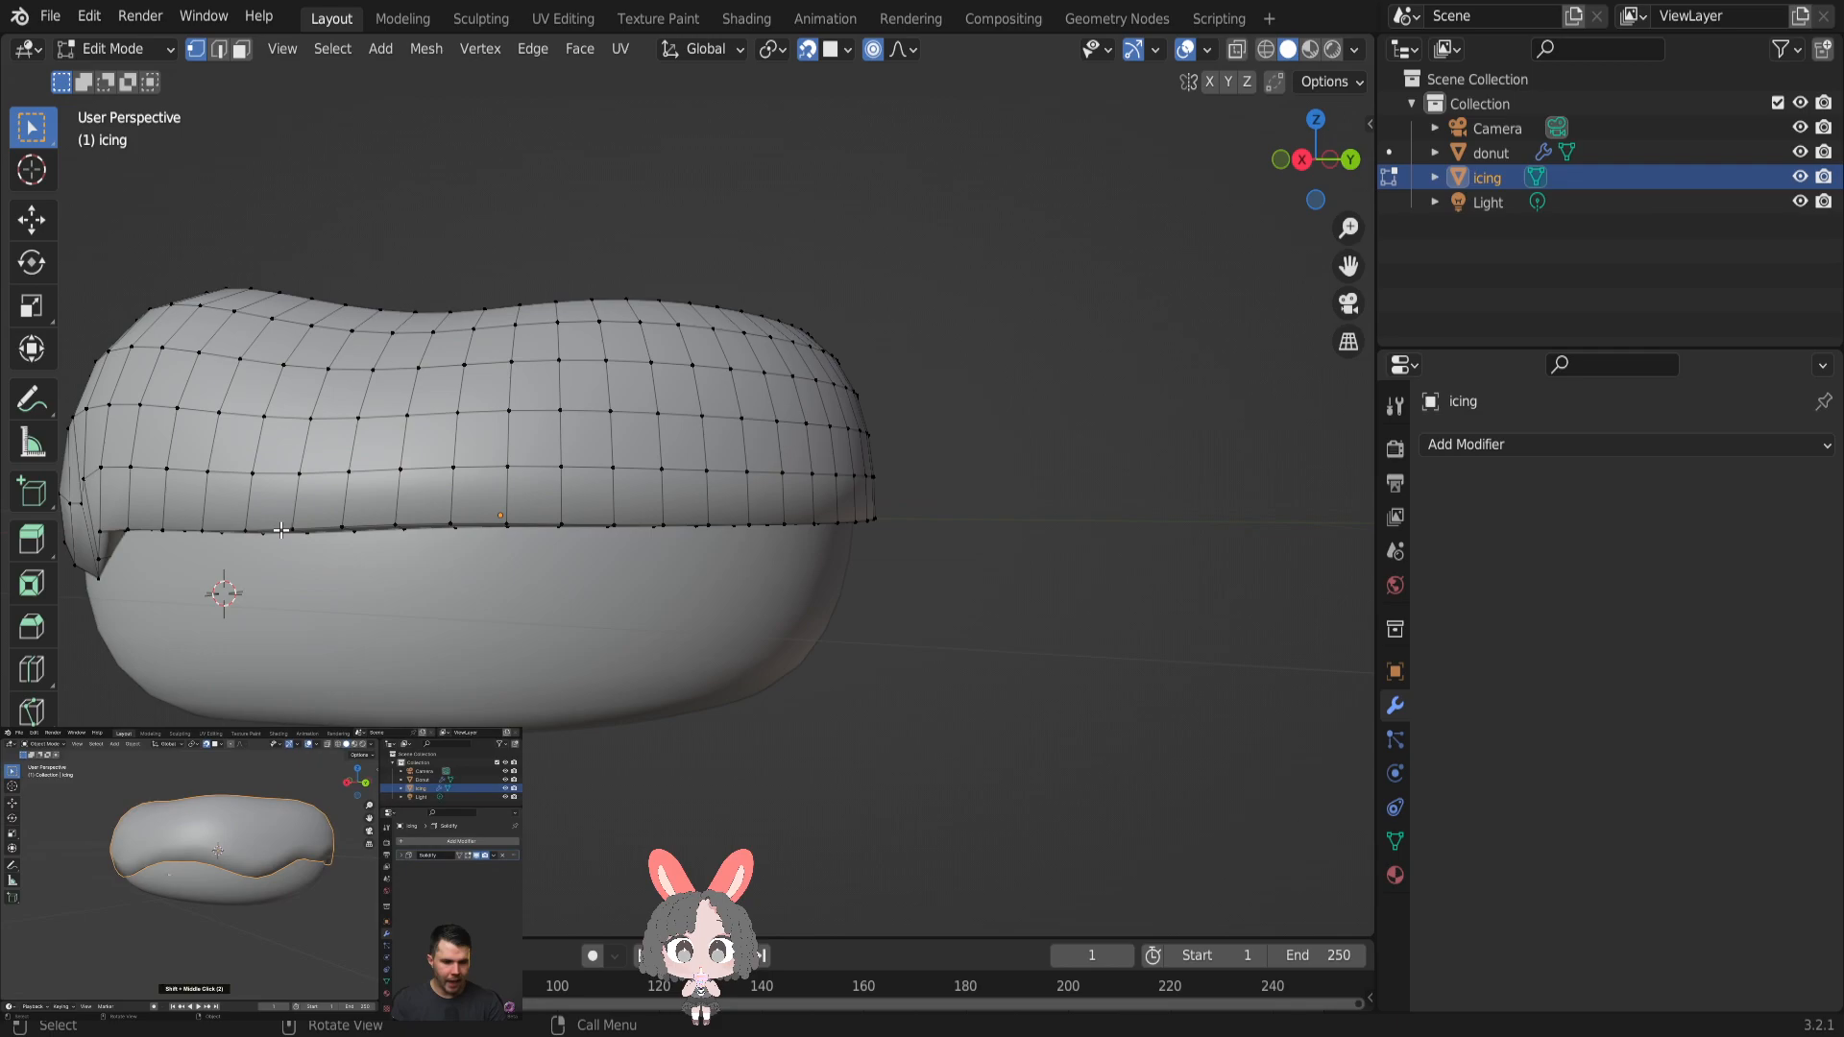
key(g)
scroll(291, 527, down, 8)
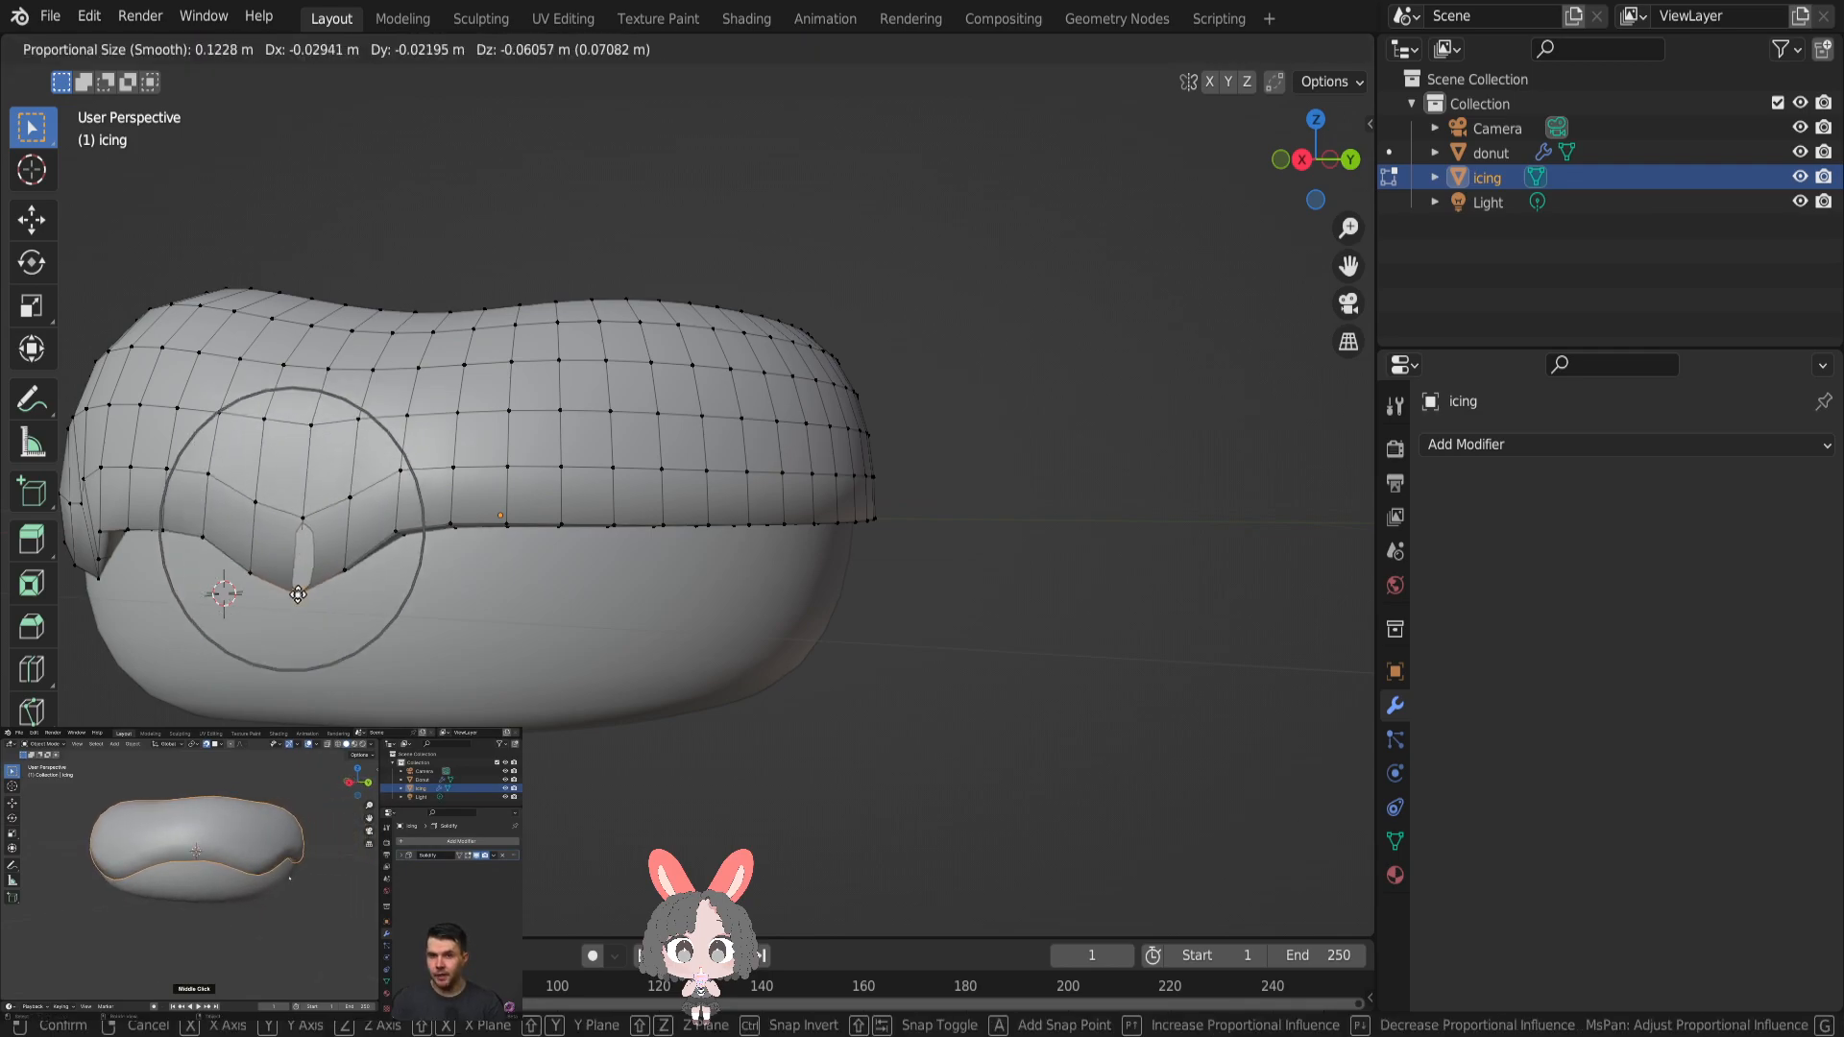
click(298, 581)
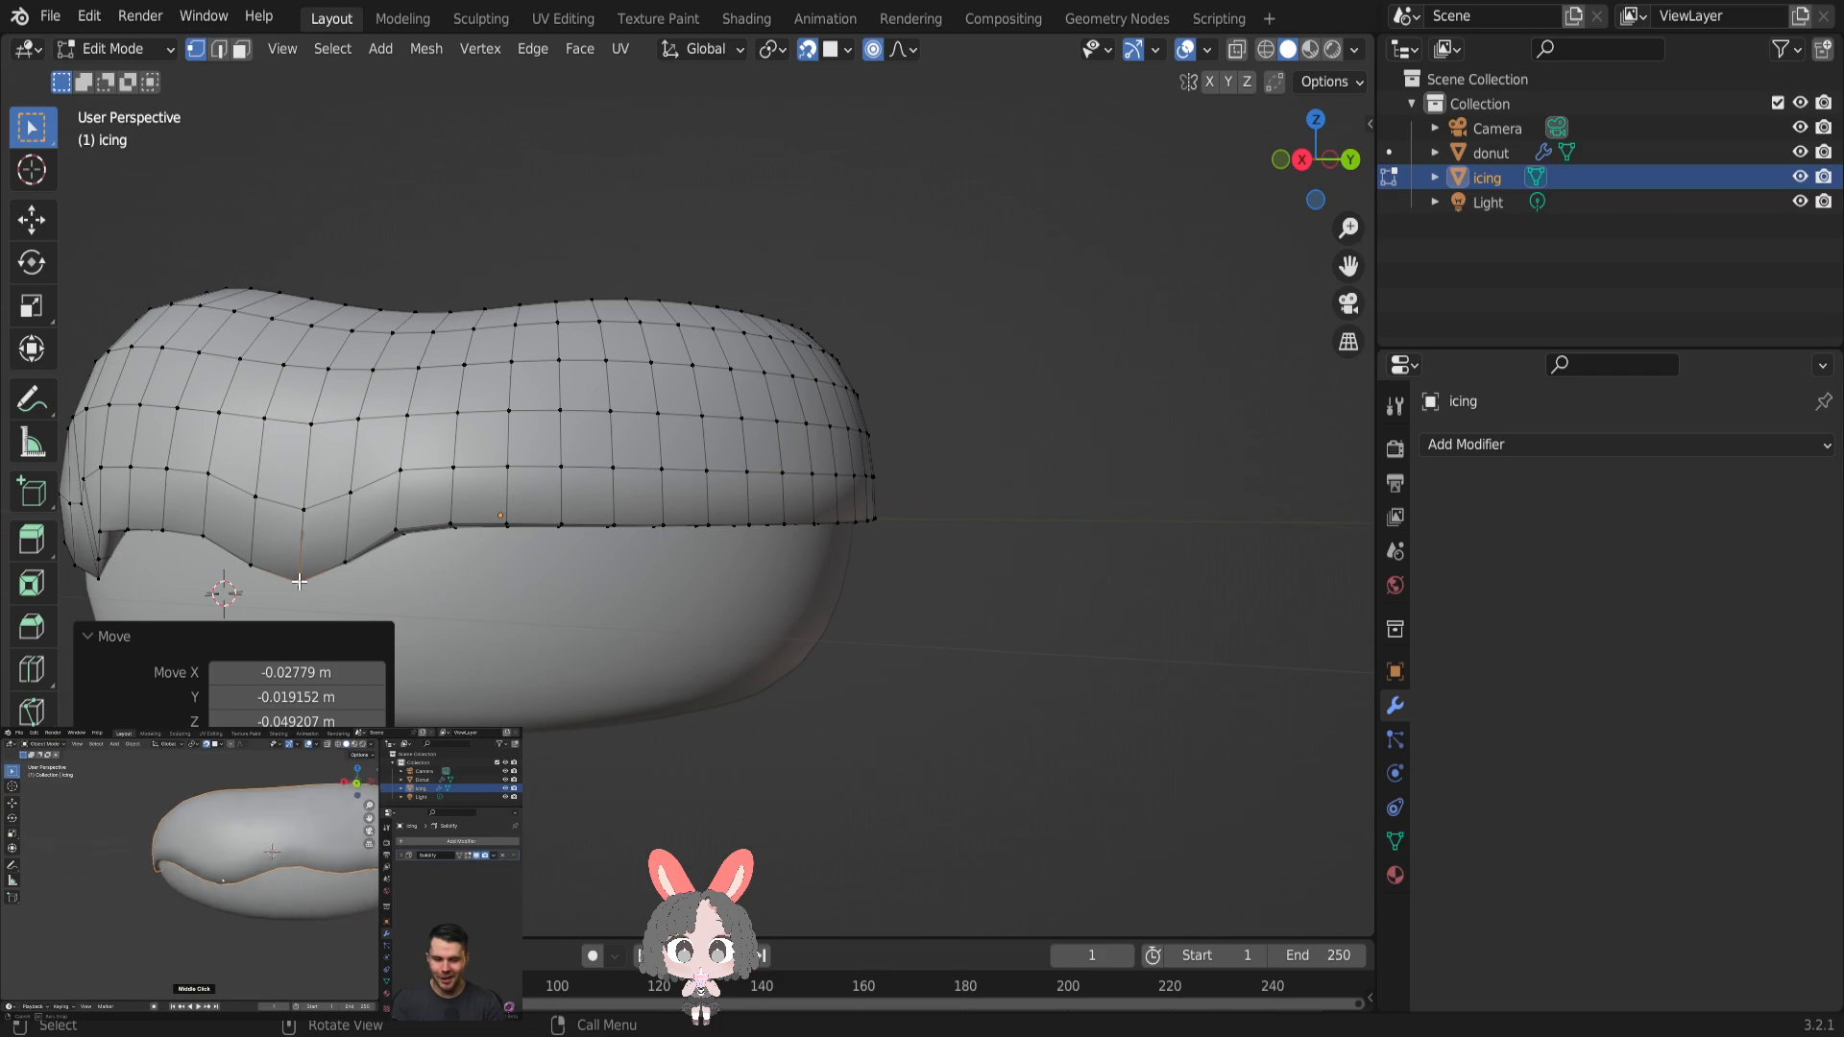
- Form a smaller drip farther along this side by pulling an edge vertex down with a proportional size of 0.08391 m
click(657, 530)
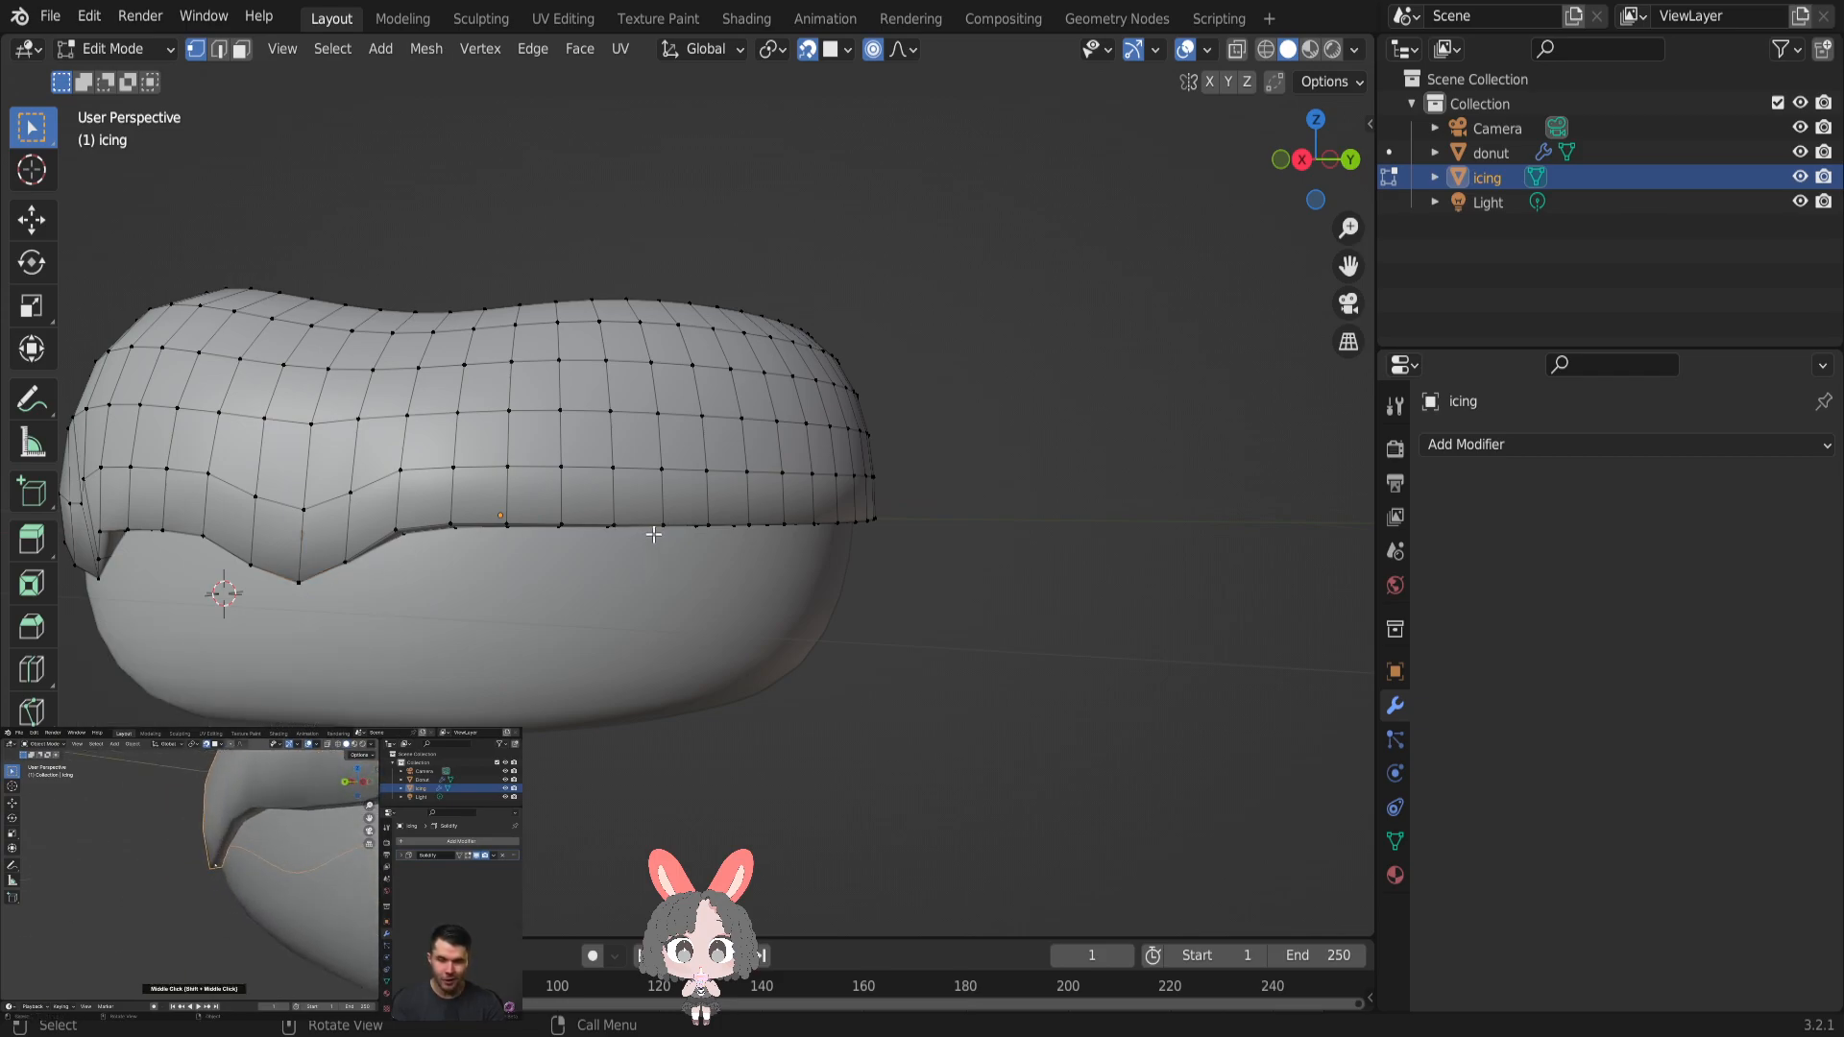
key(g)
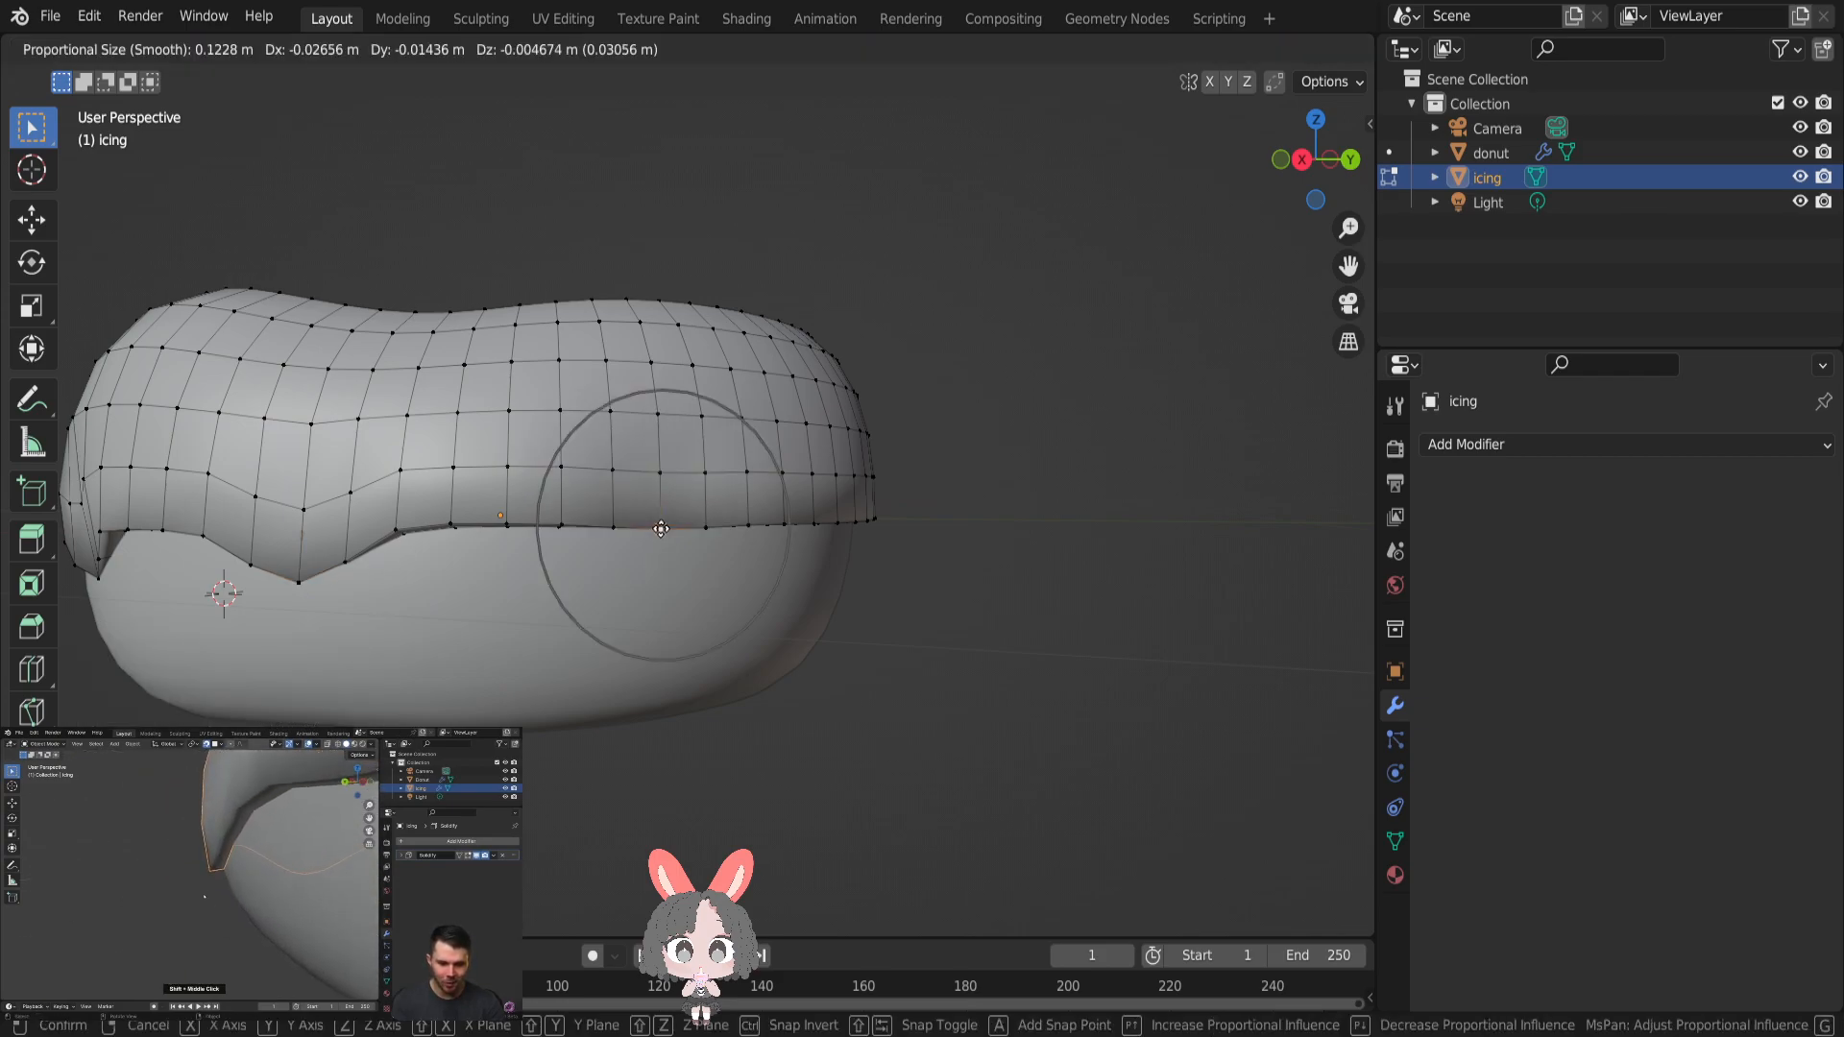
scroll(658, 529, down, 4)
scroll(654, 541, up, 7)
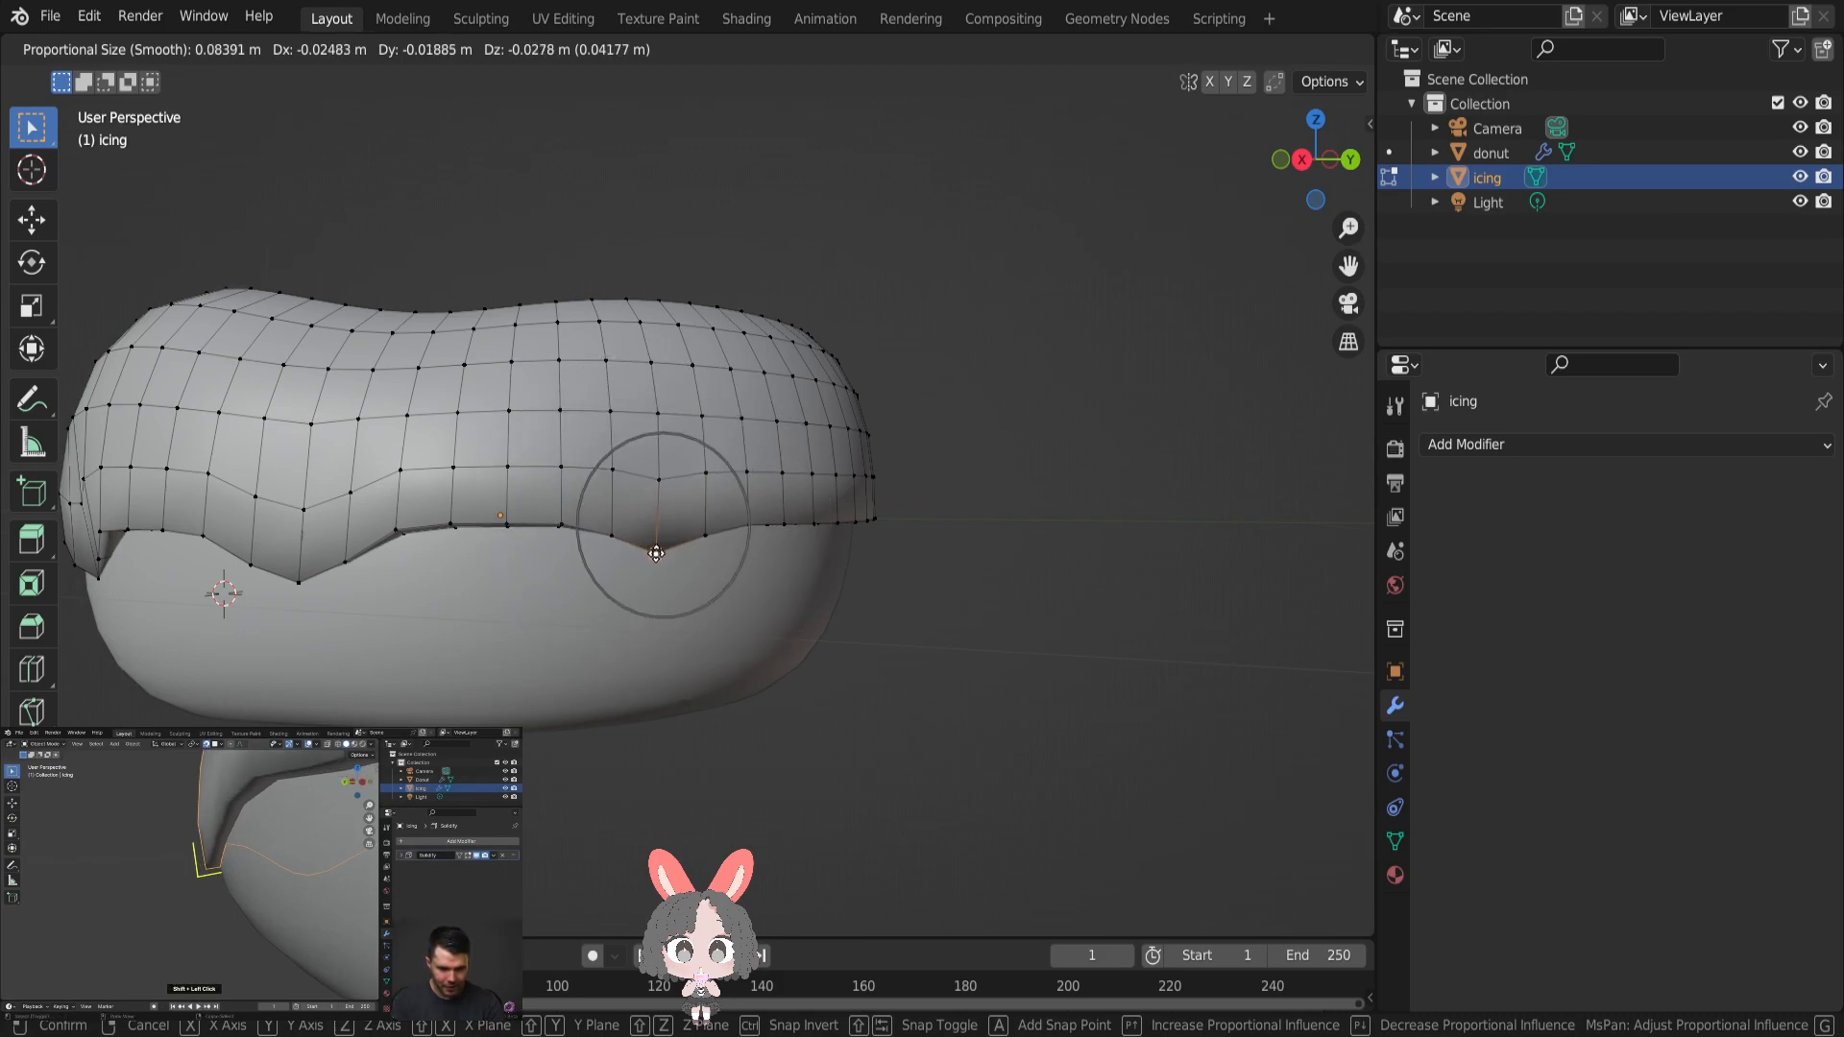
click(657, 560)
- Form a drip past the small one by pulling a lower-edge vertex down about 0.052 m with proportional editing
middle_drag(730, 588, 625, 534)
click(633, 521)
key(g)
scroll(633, 521, up, 1)
scroll(633, 523, down, 5)
click(631, 566)
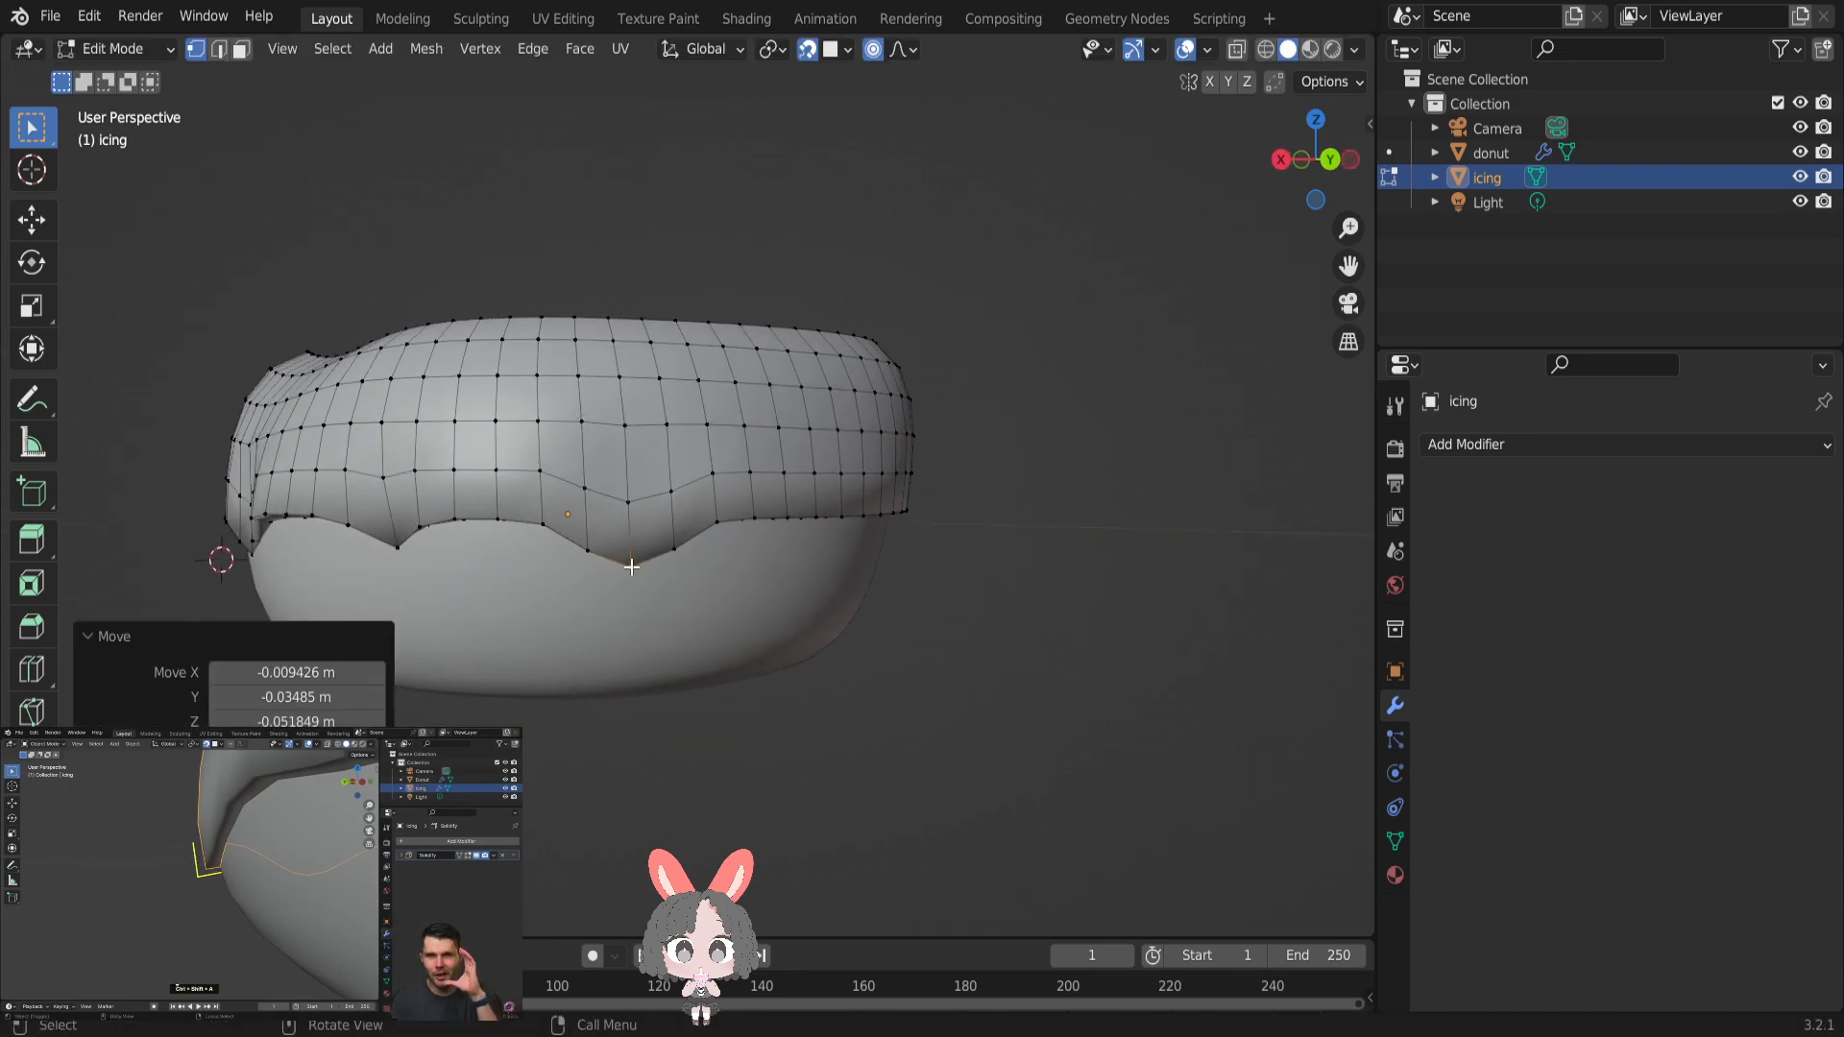
- Form another drip on the adjoining straight edge by pulling a vertex down about 0.057 m with a proportional size of 0.1351 m
middle_drag(730, 561, 714, 525)
click(765, 519)
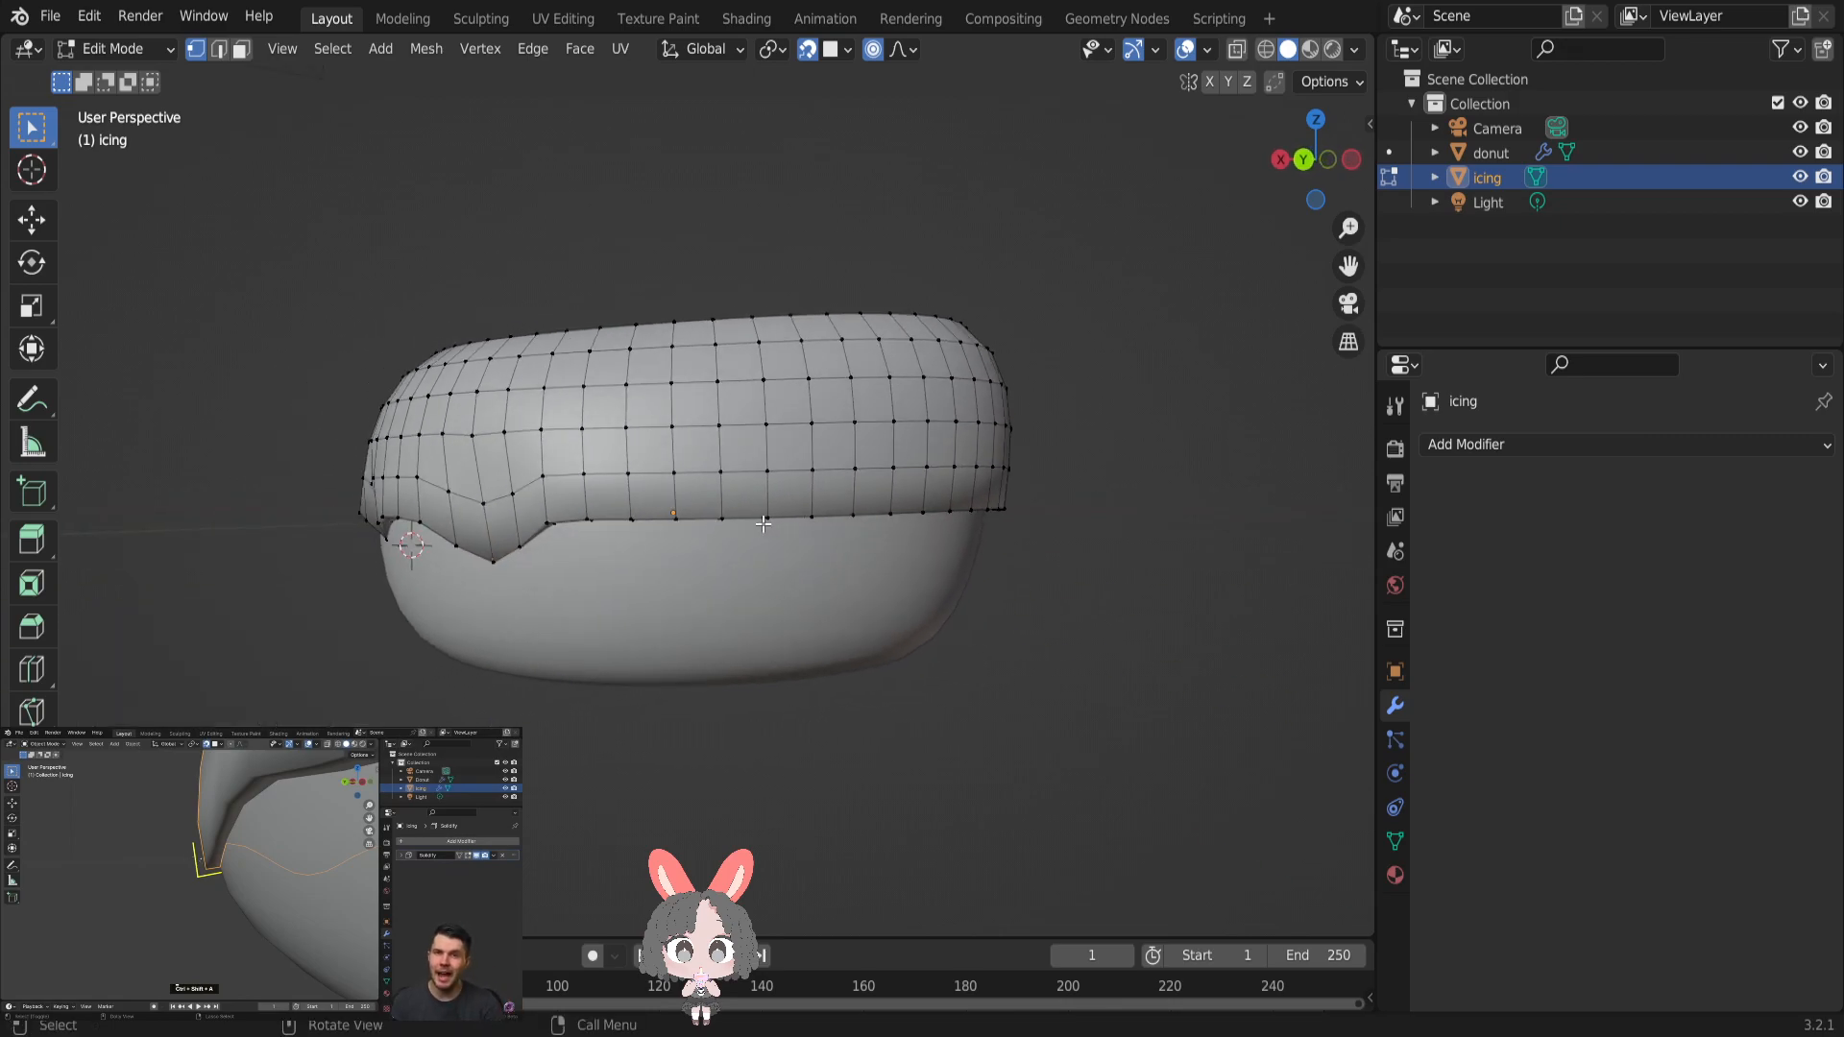
key(g)
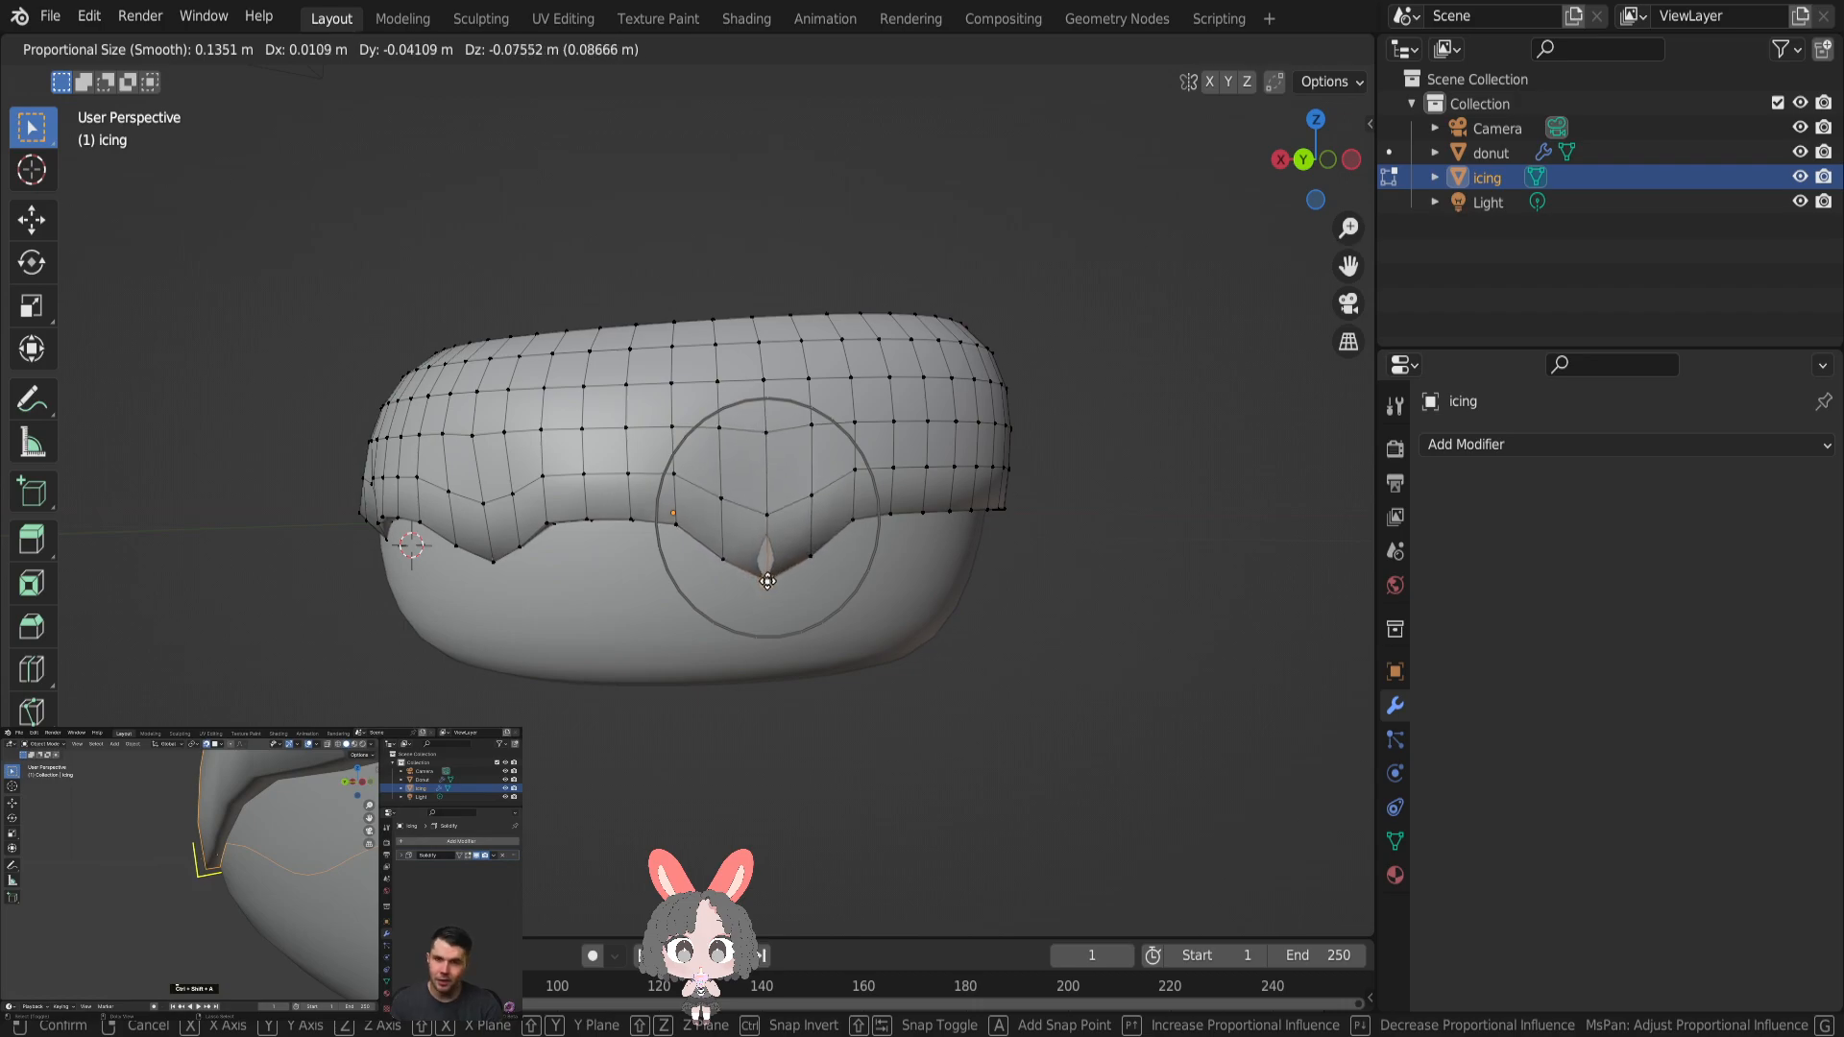
click(764, 566)
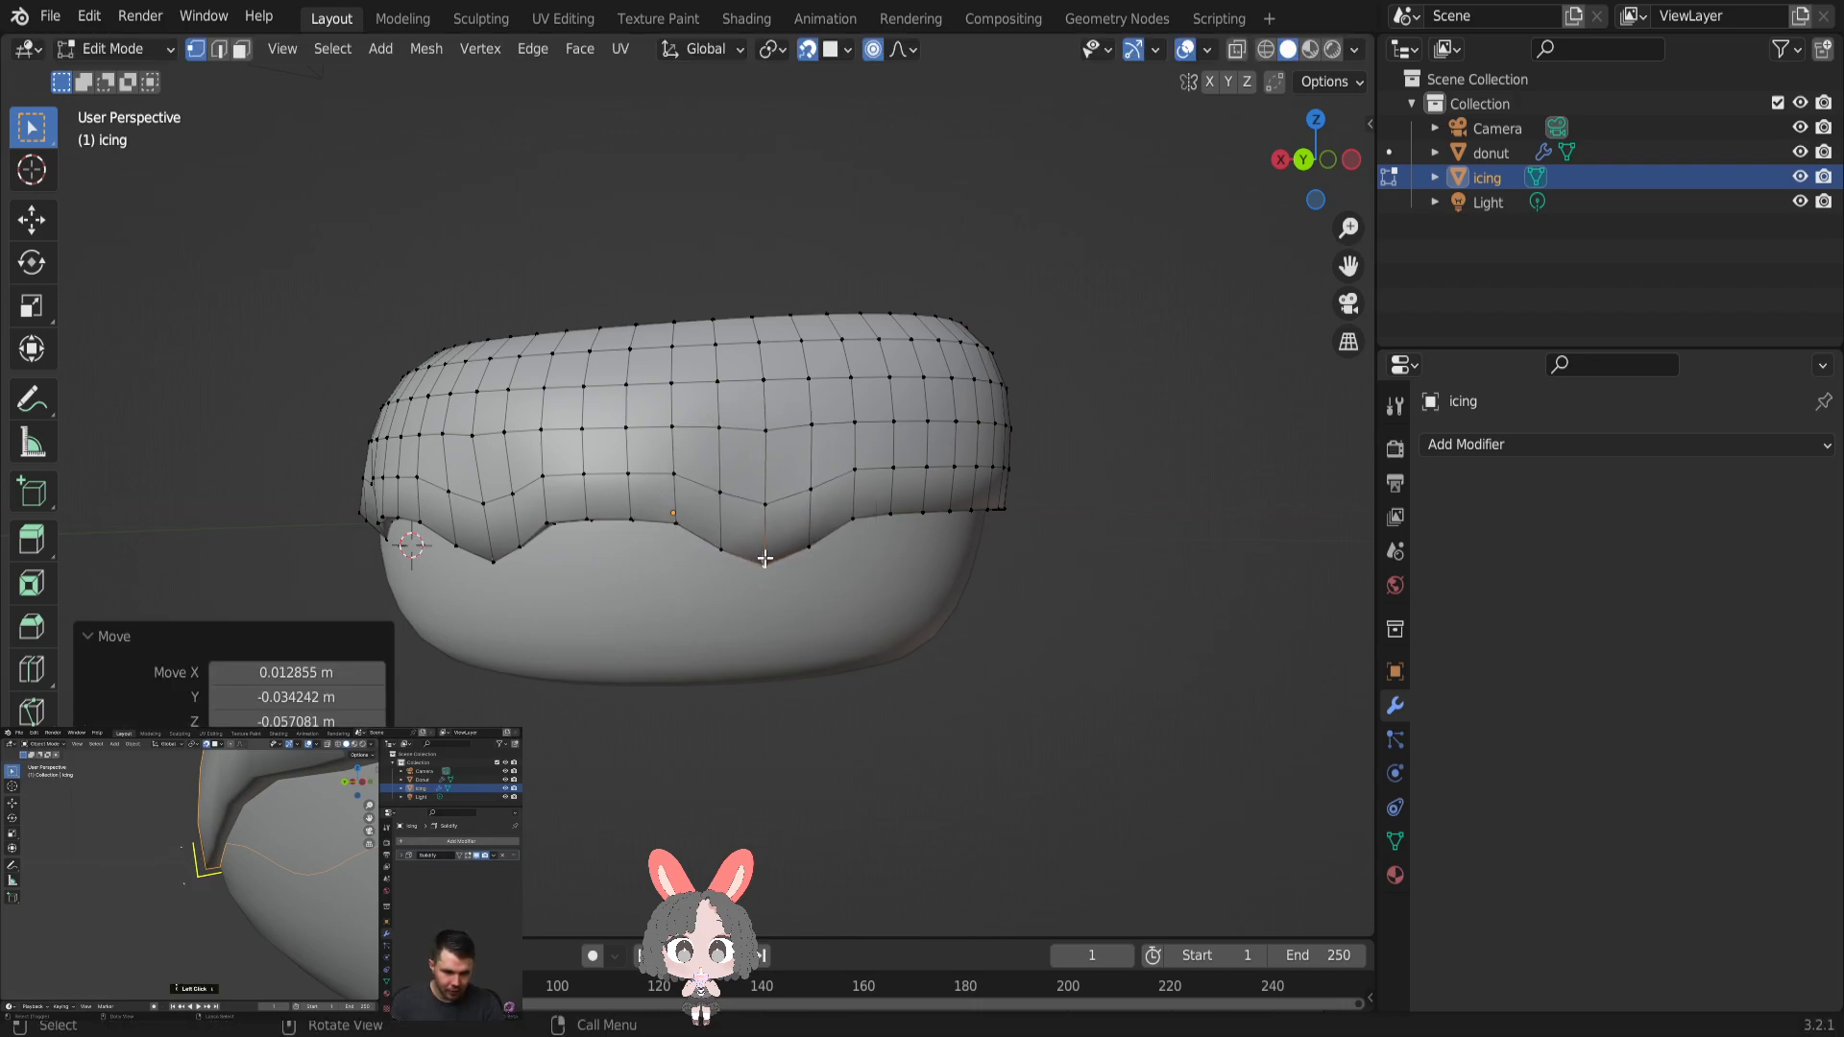
- Raise the newest drip's tip slightly, keeping the proportional size of 0.1351 m
middle_drag(835, 580, 707, 574)
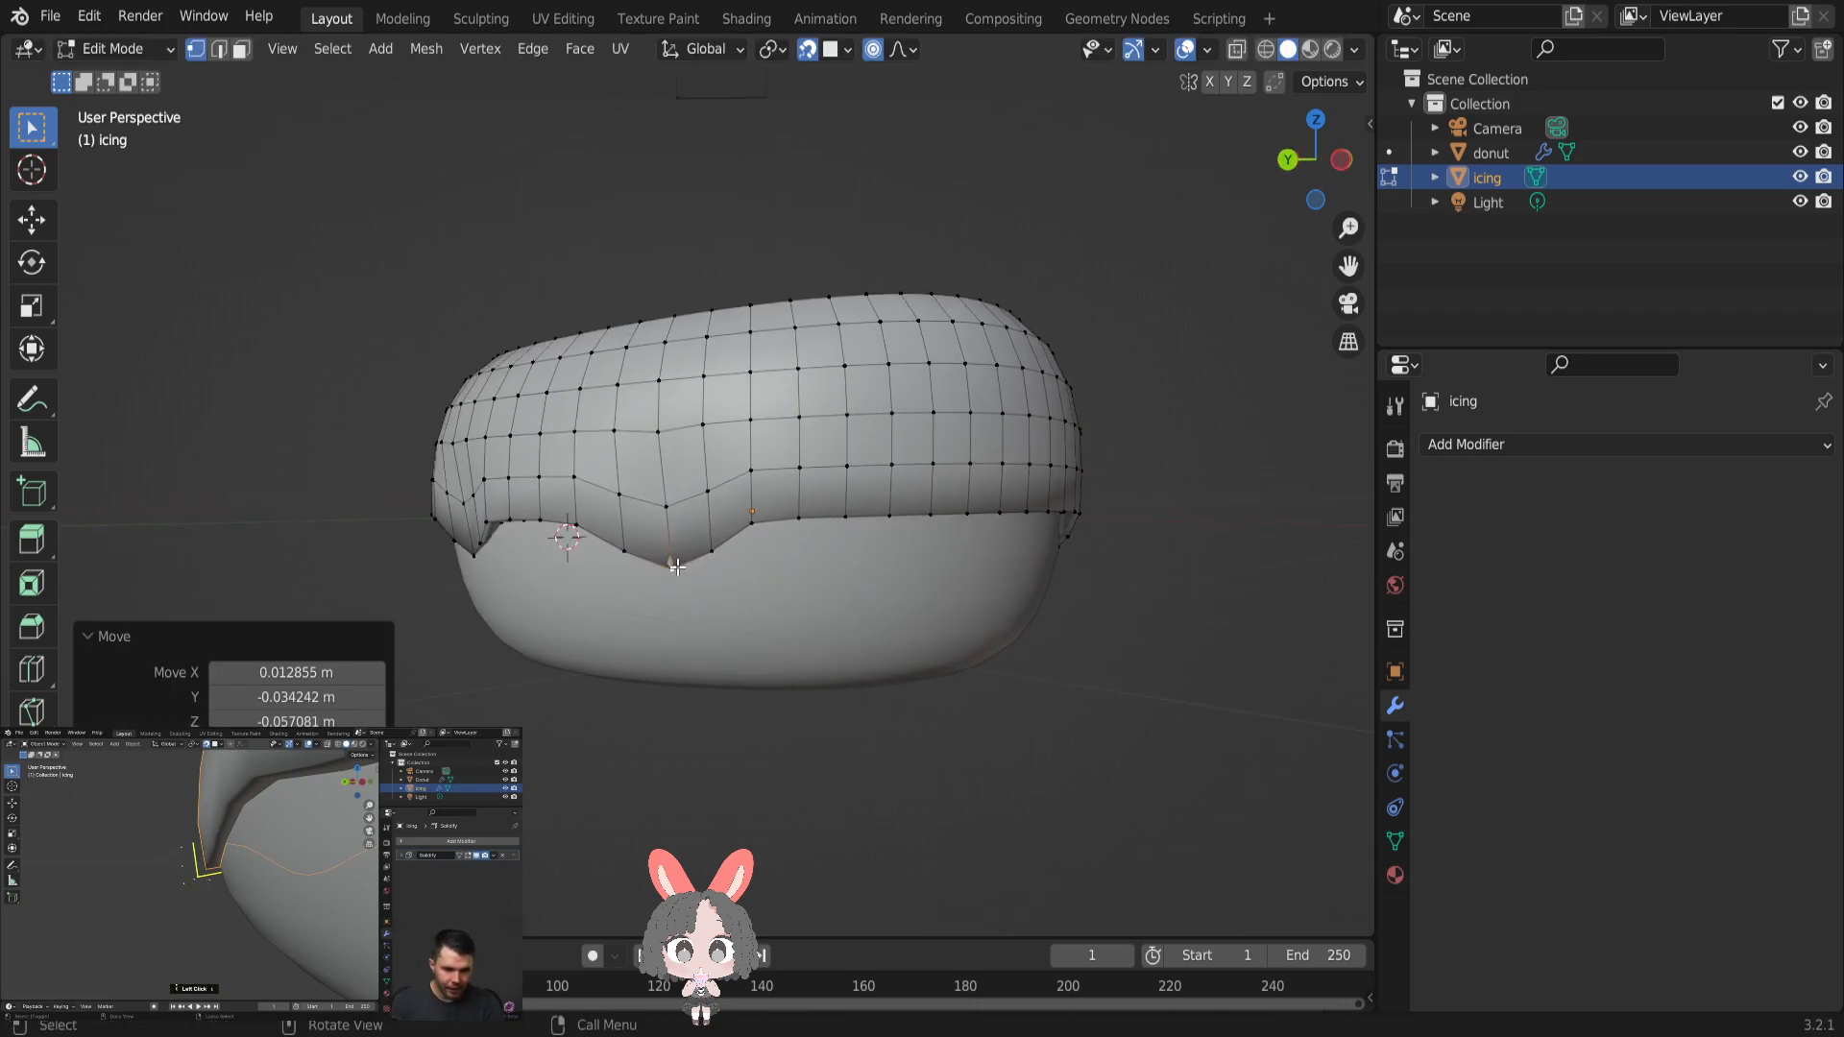
click(666, 570)
key(g)
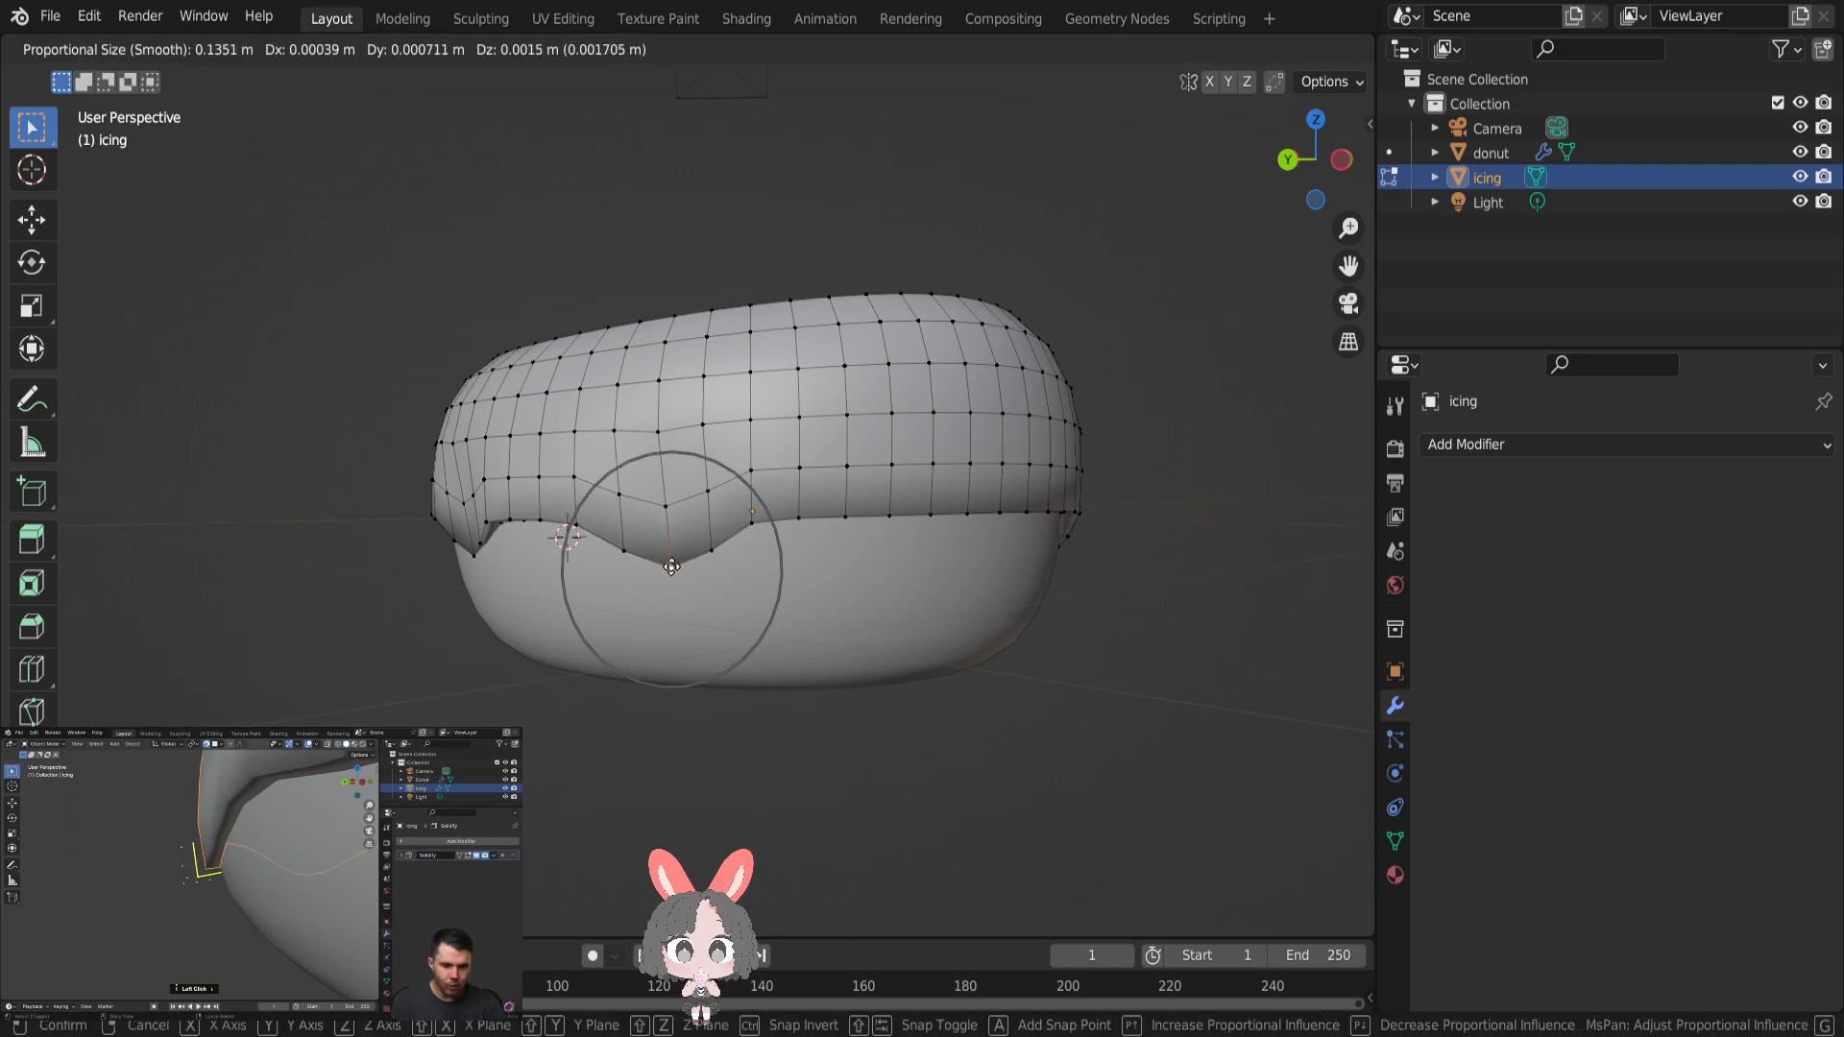
click(671, 564)
- Form a drip midway along the remaining straight edge by pulling its vertex down about 0.042 m with a proportional size of 0.1015 m
middle_drag(939, 544, 851, 524)
click(816, 530)
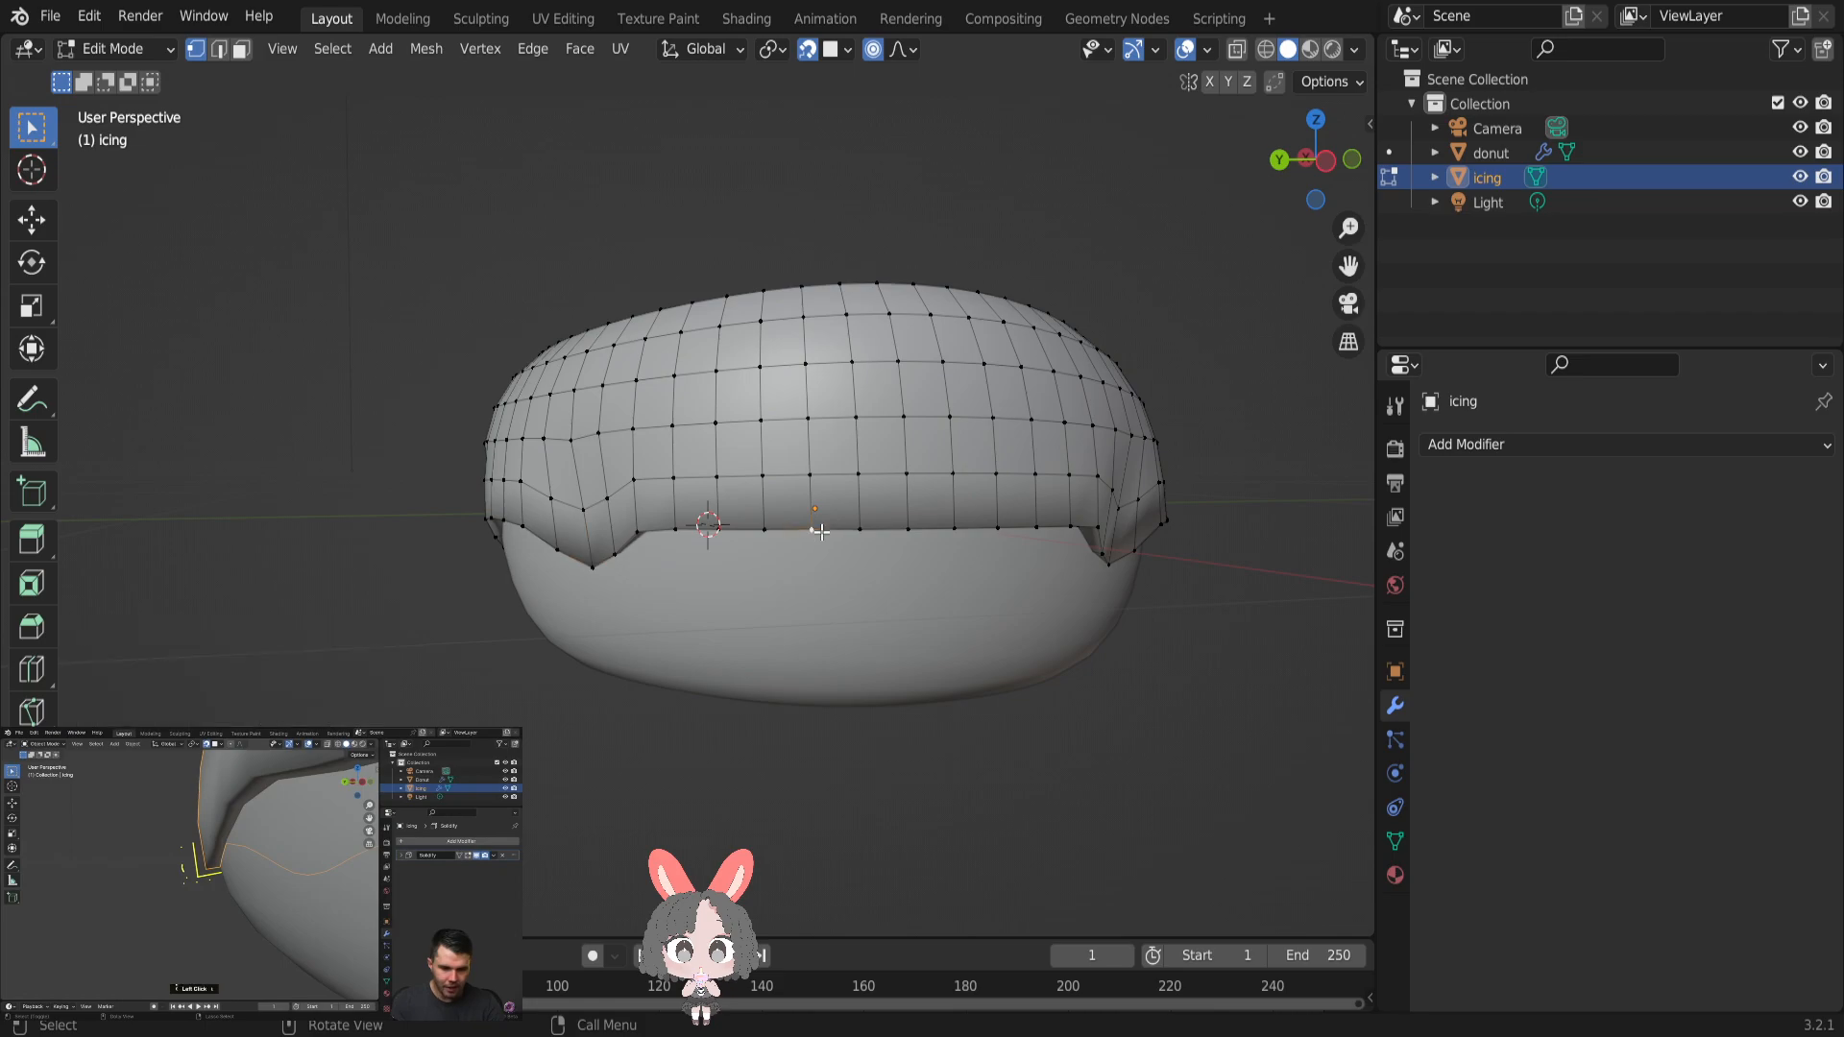
key(g)
scroll(811, 557, up, 6)
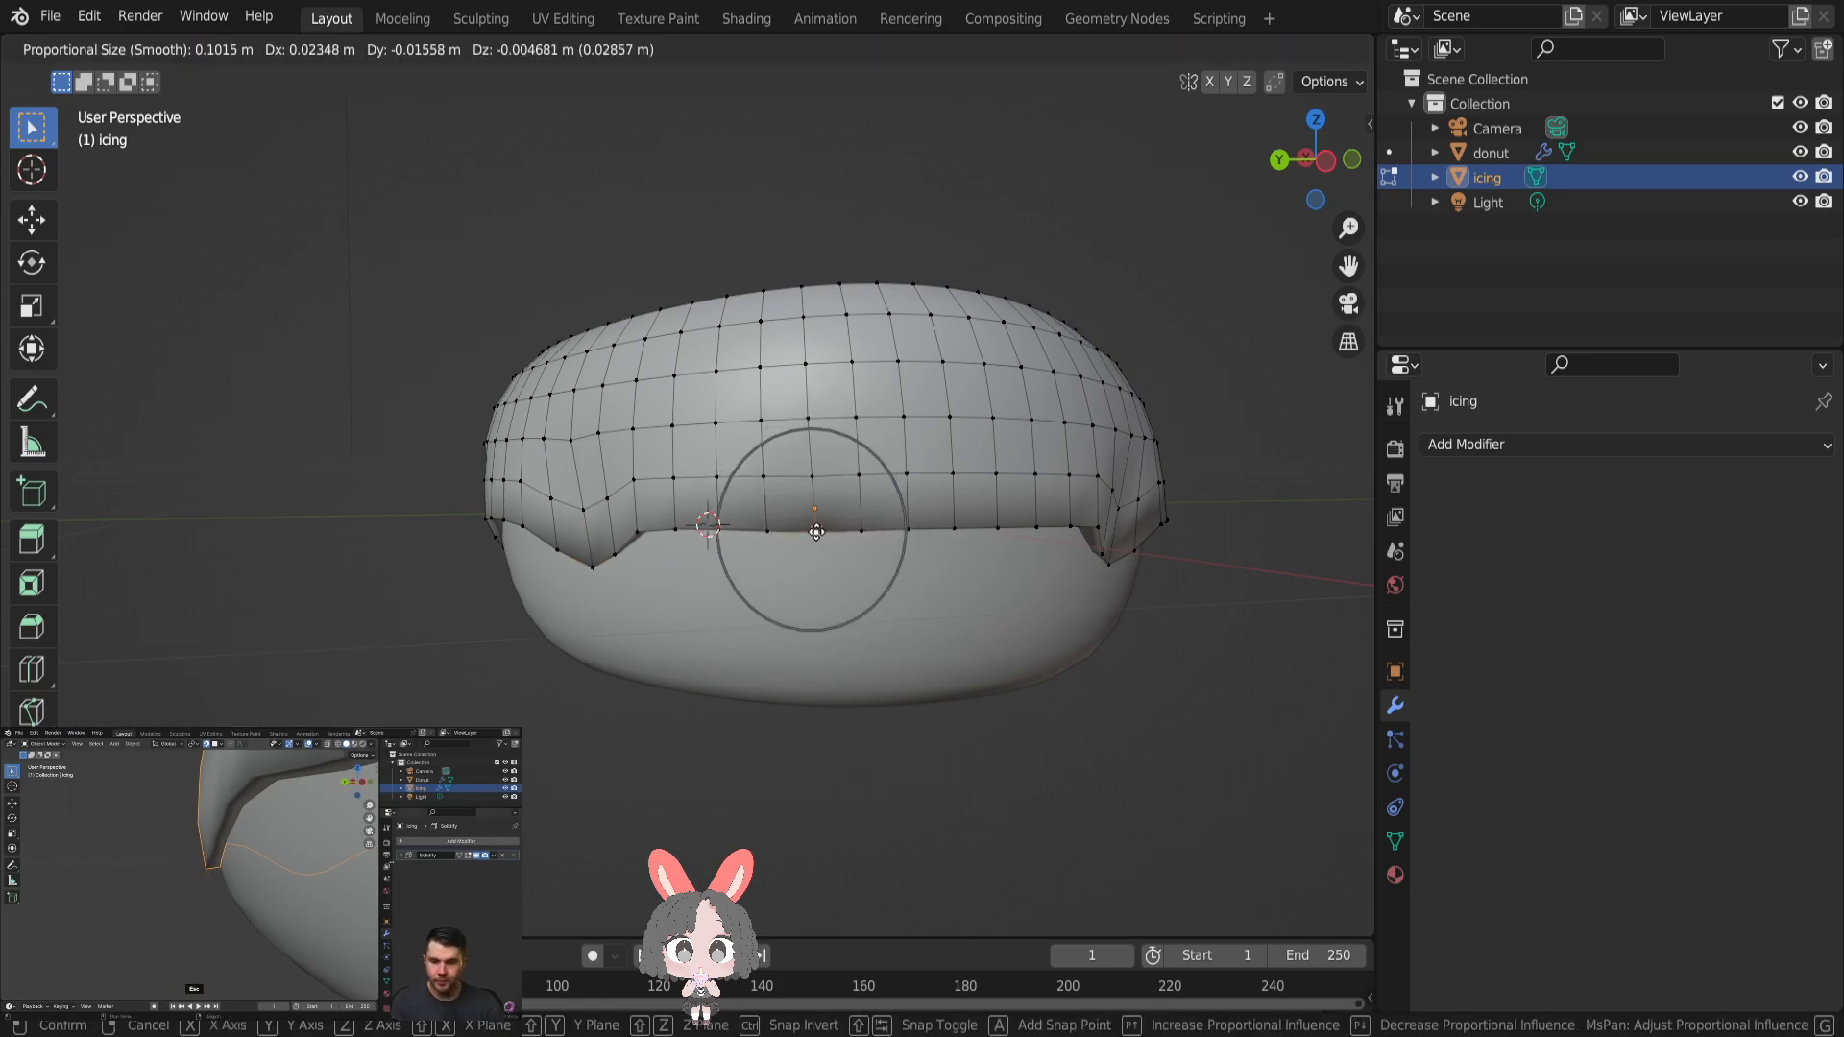
scroll(809, 564, down, 1)
click(808, 567)
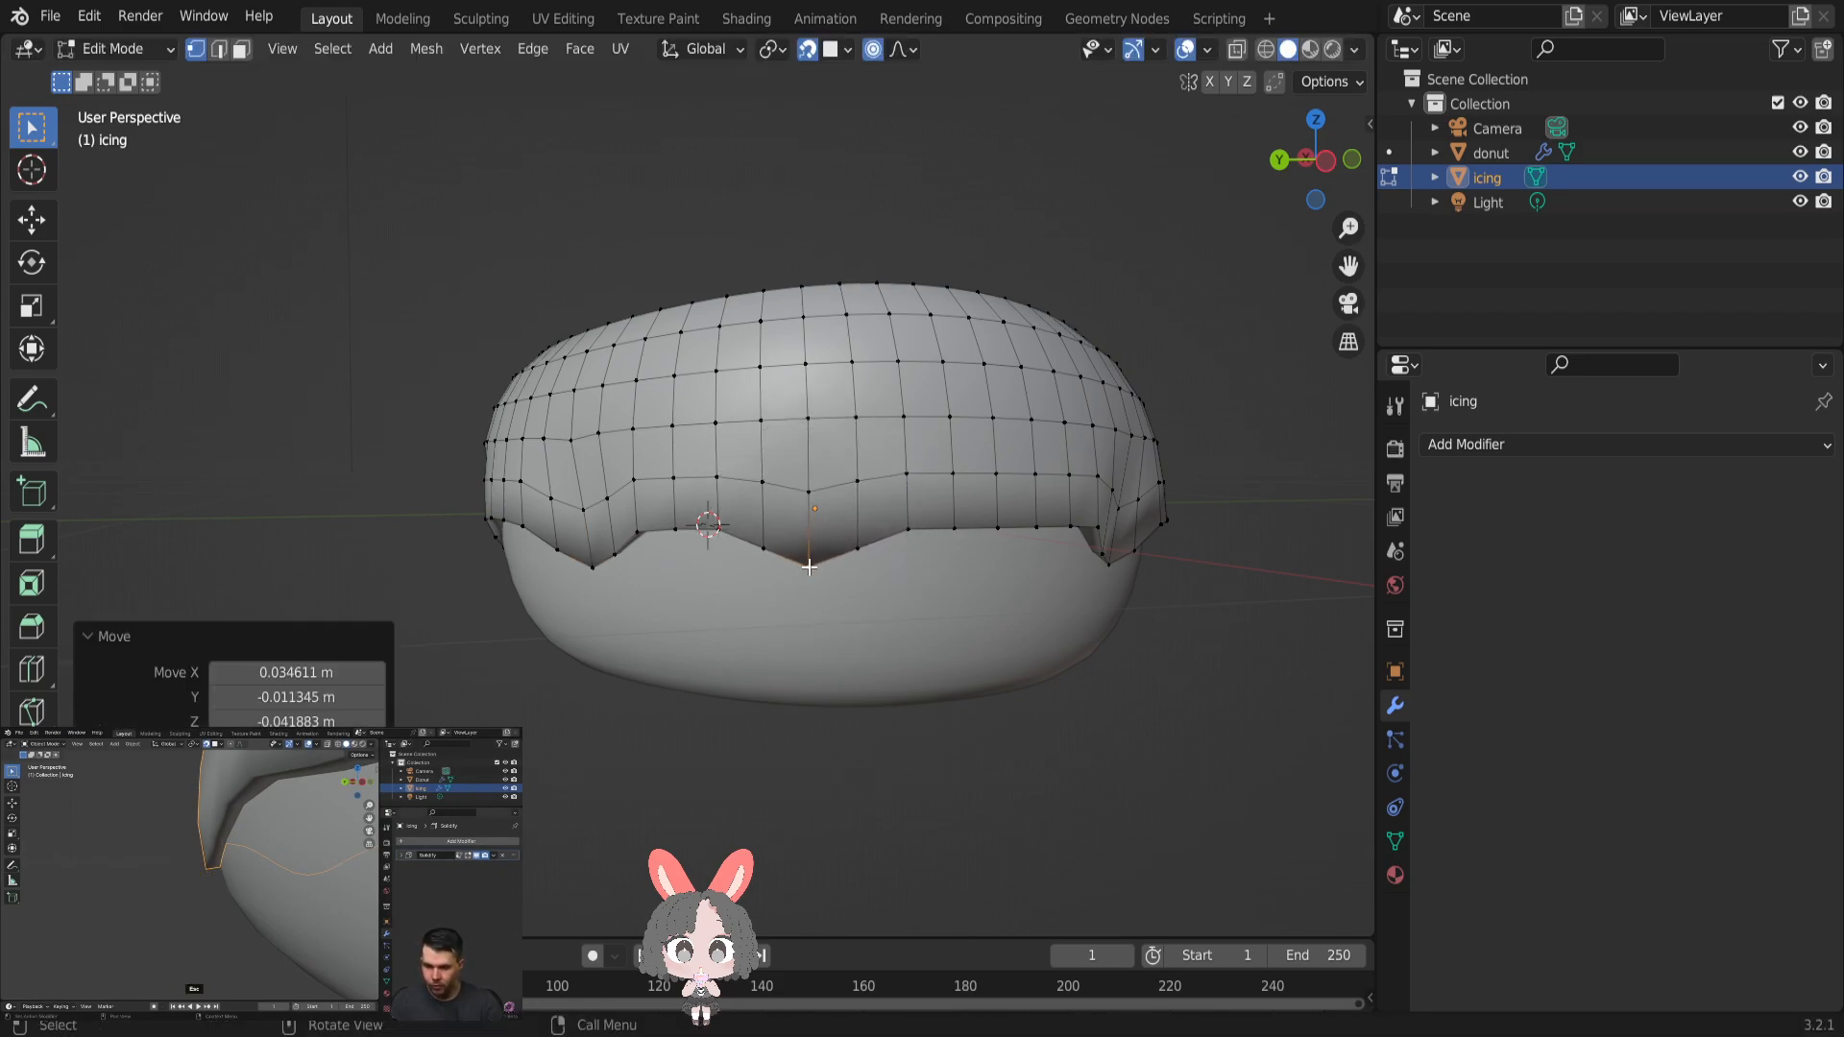
- Raise the lower-edge vertex between the last two drips by about 0.011 m with a proportional size of 0.06934 m
click(1000, 533)
key(g)
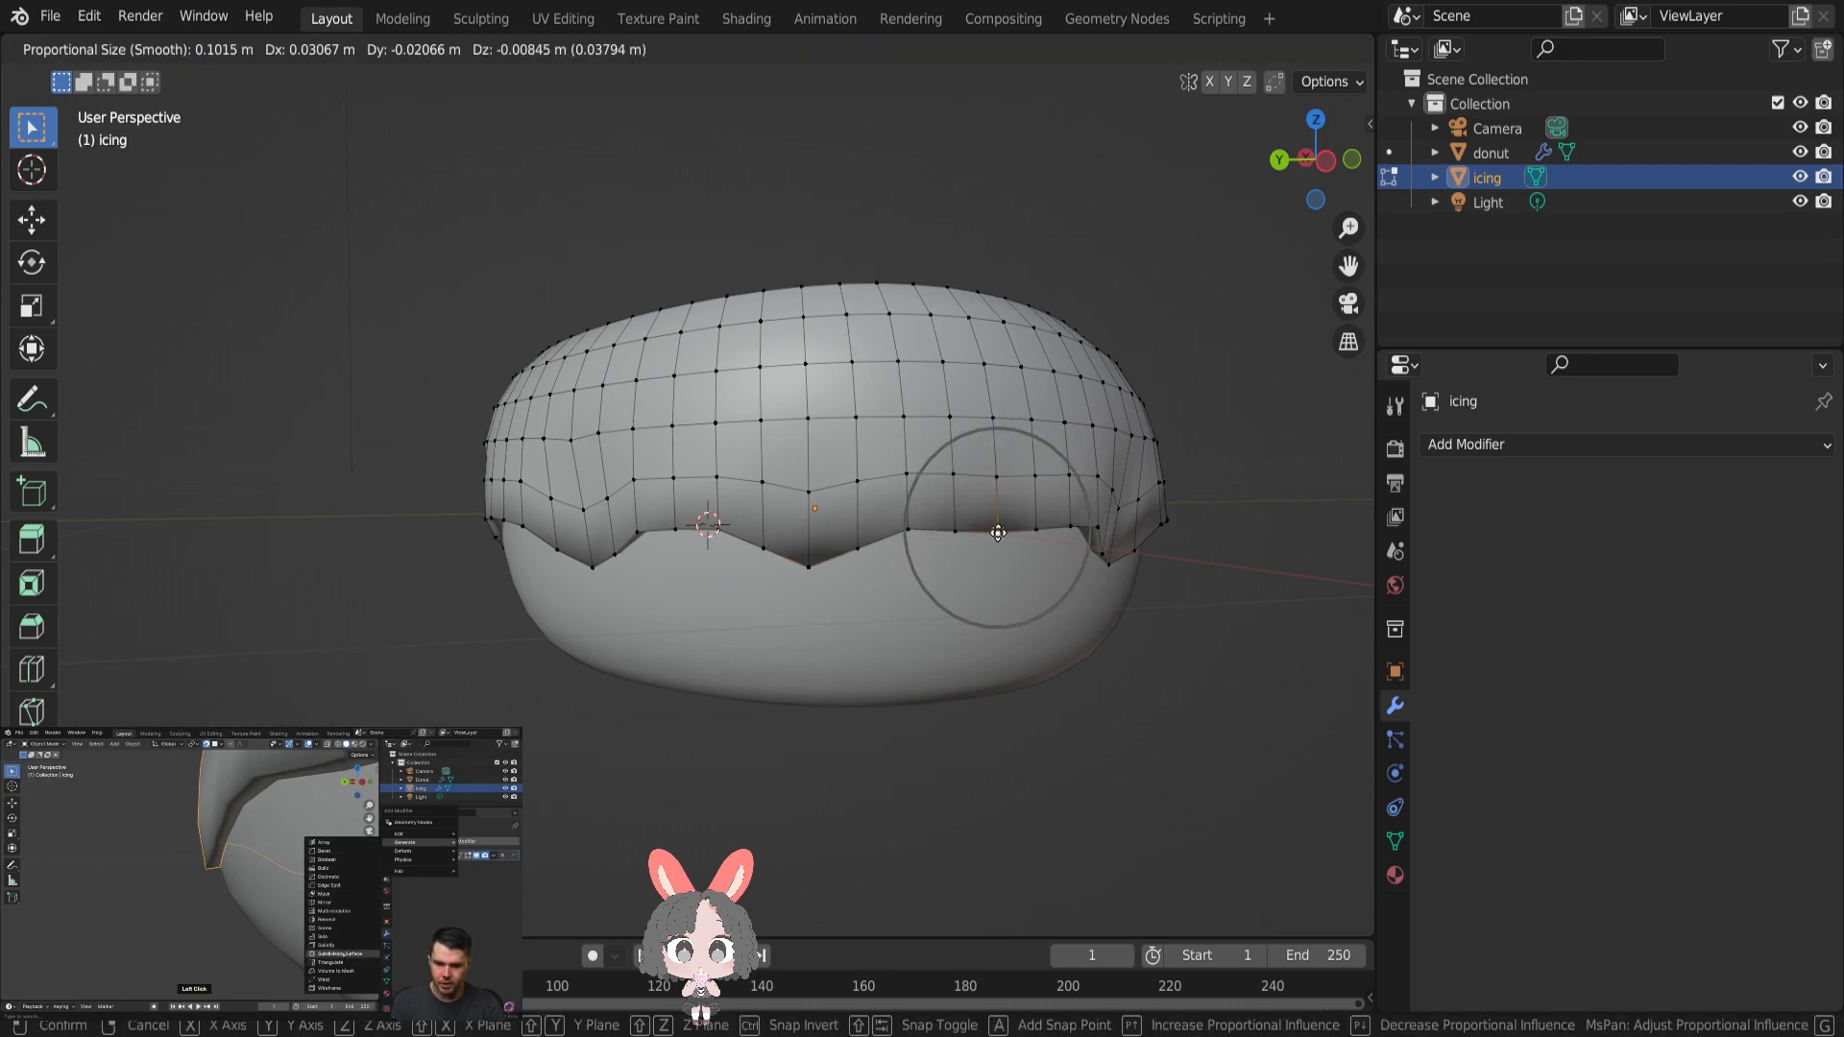
scroll(997, 533, up, 6)
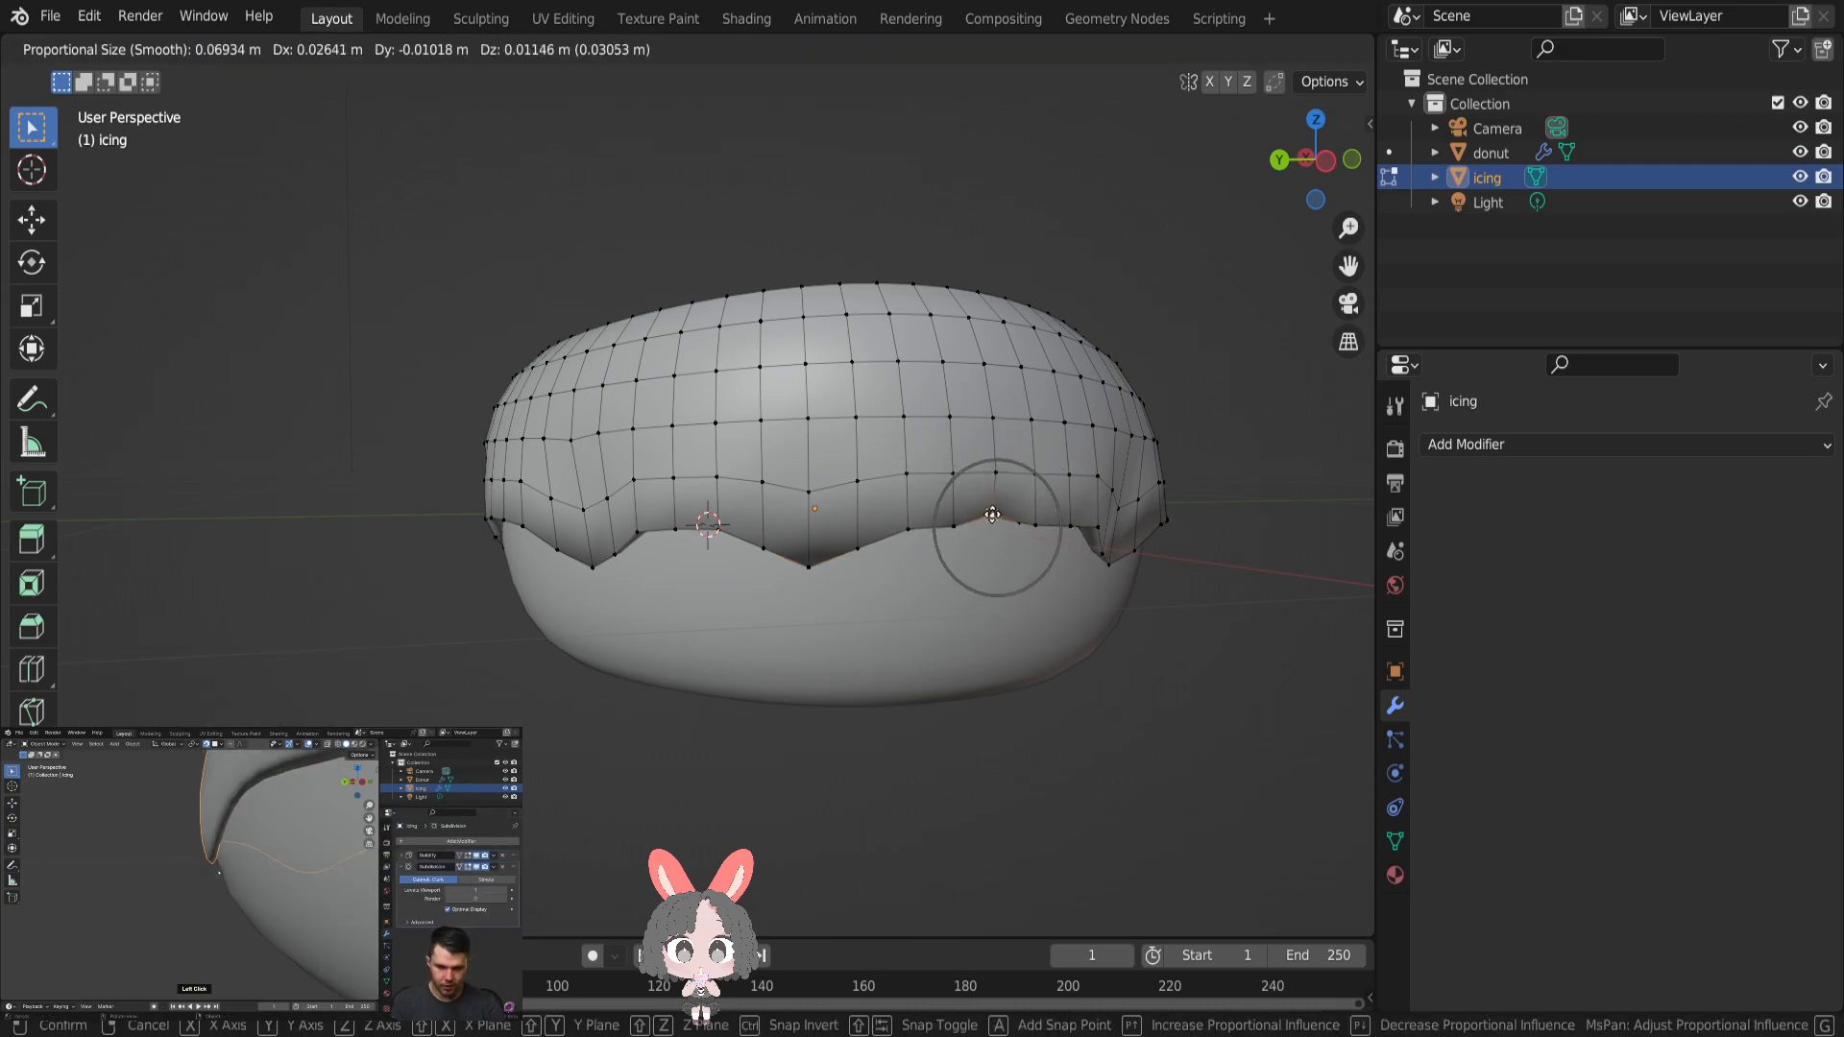
click(992, 515)
- Add a Subdivision Surface modifier to the icing and inspect its smoothed drips
click(1514, 441)
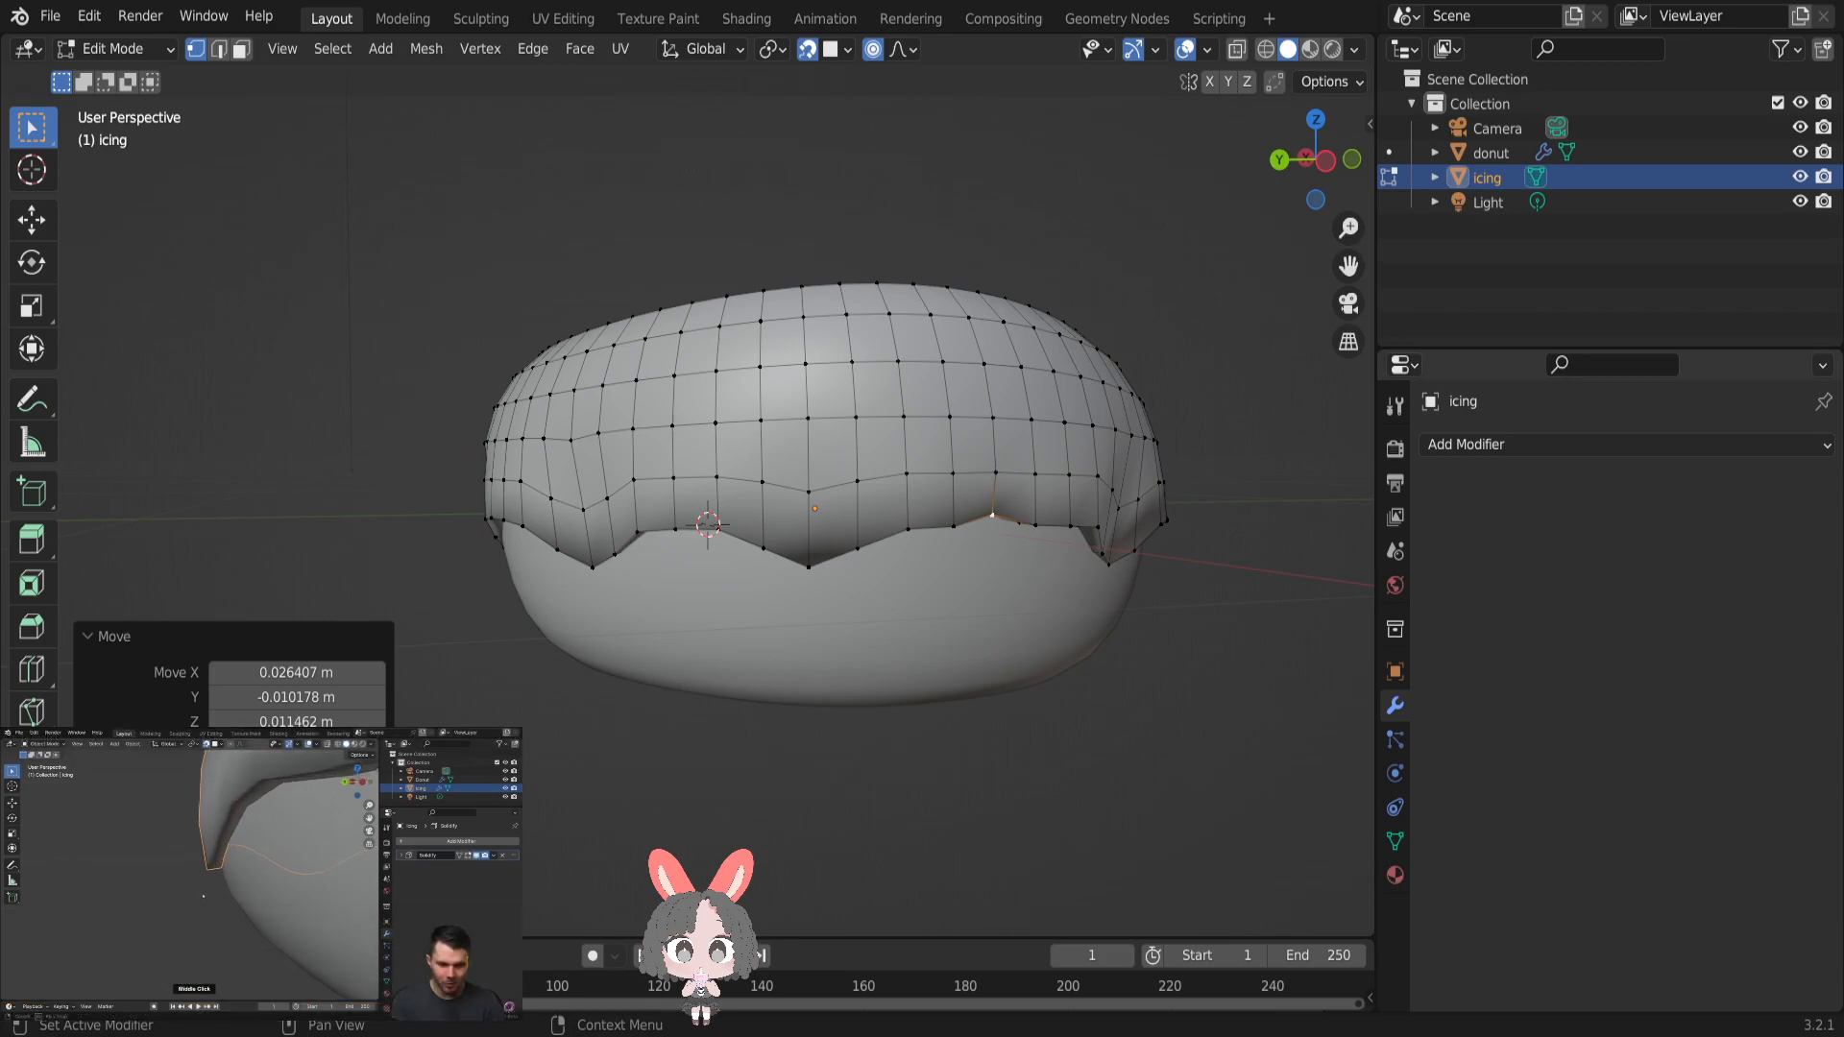
click(1673, 444)
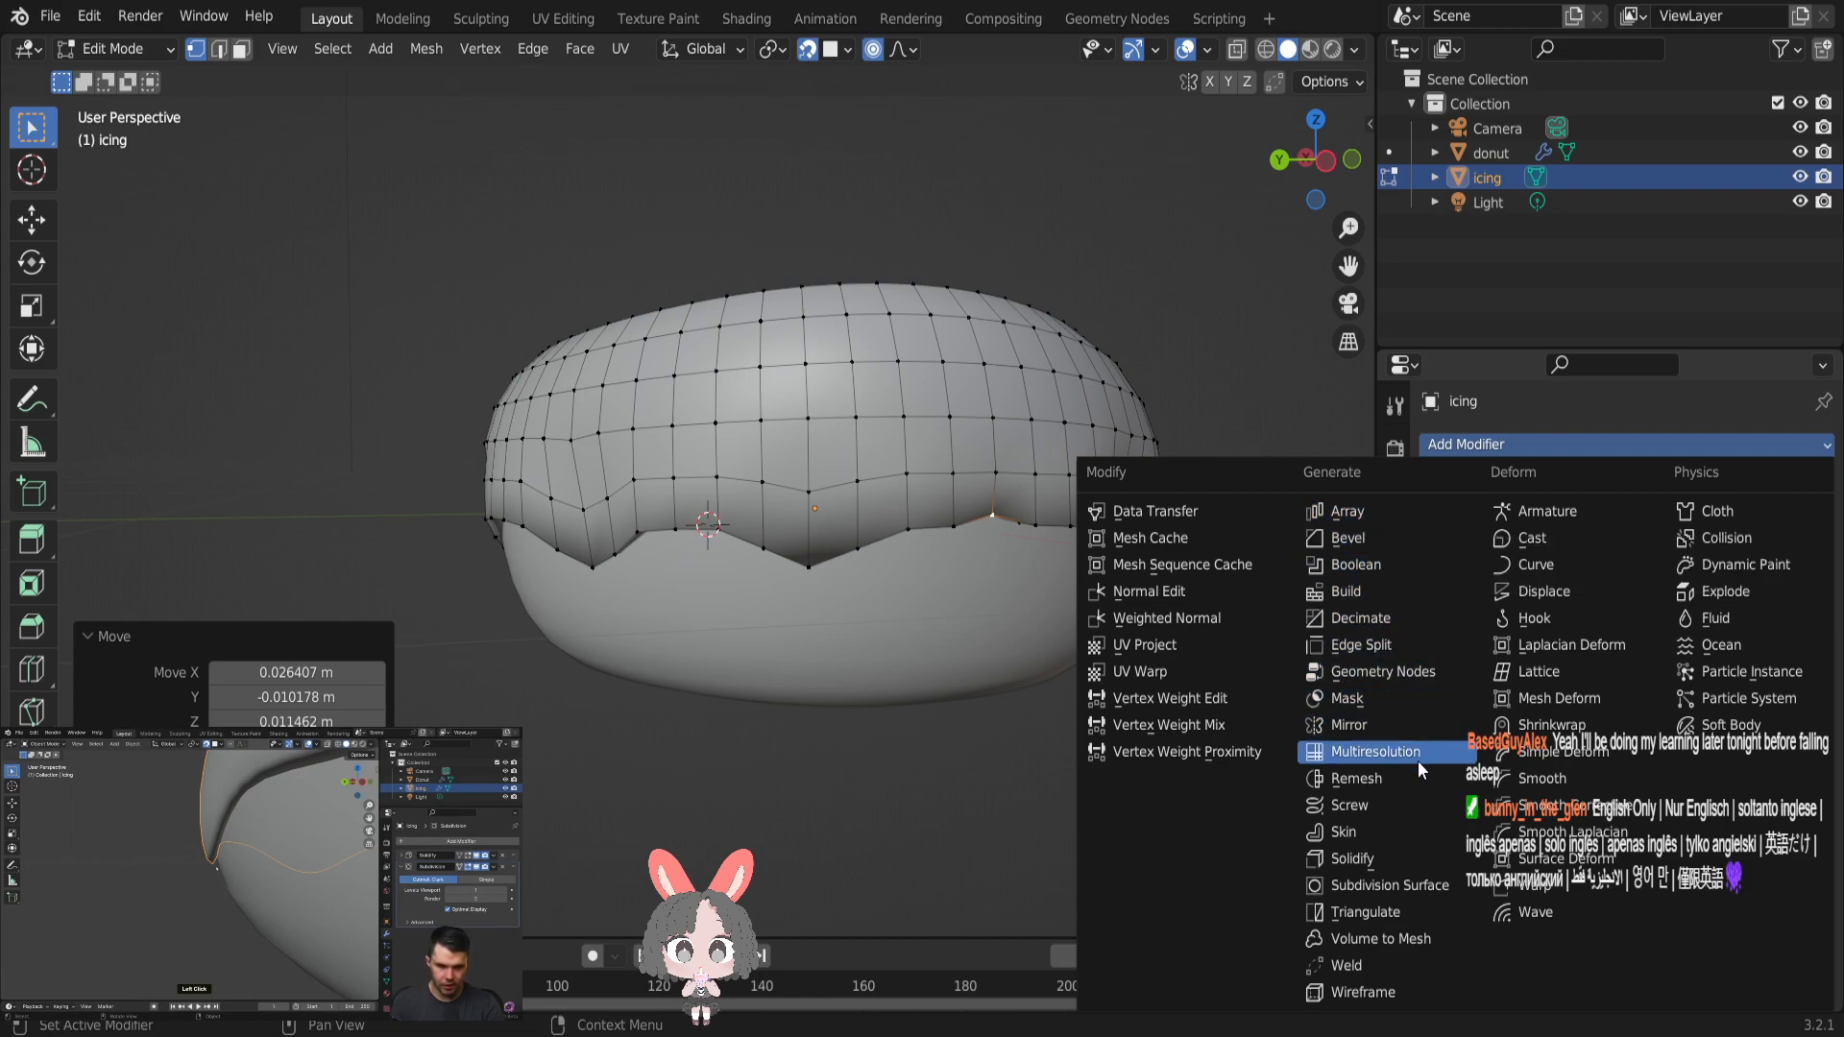
click(1413, 884)
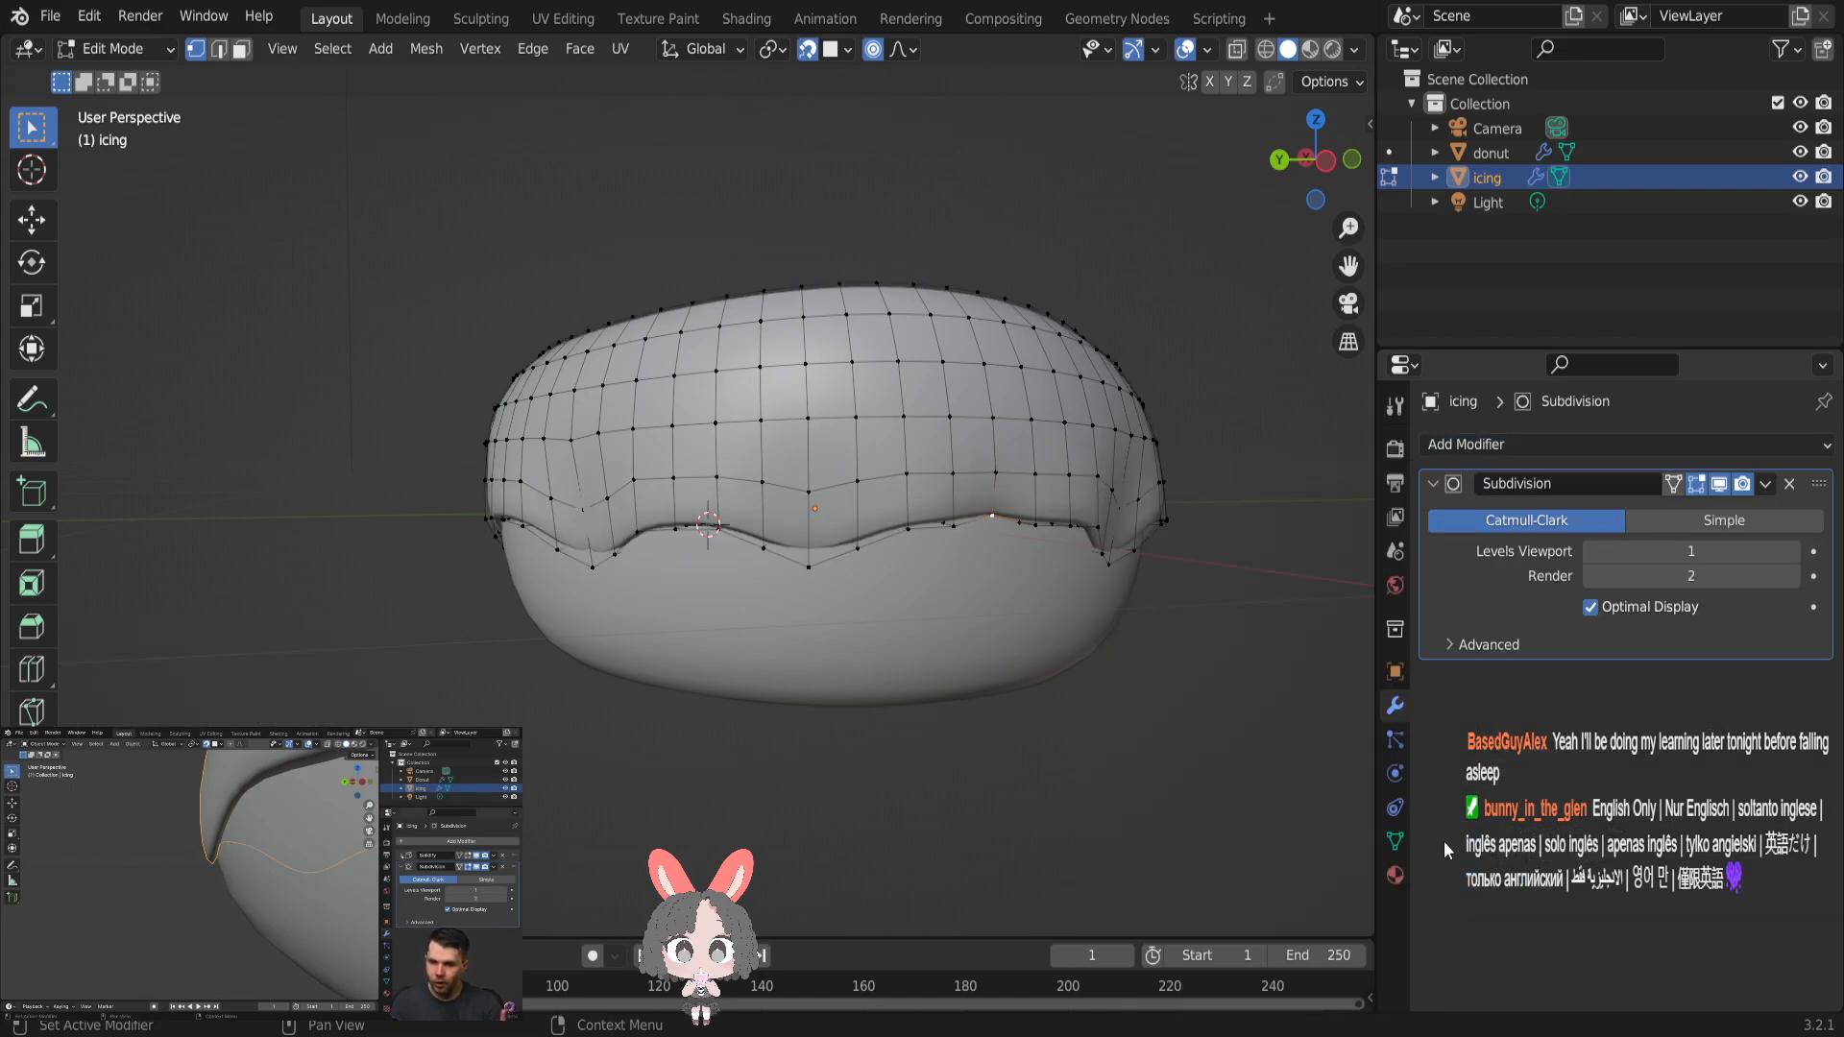
middle_drag(1302, 496, 1249, 505)
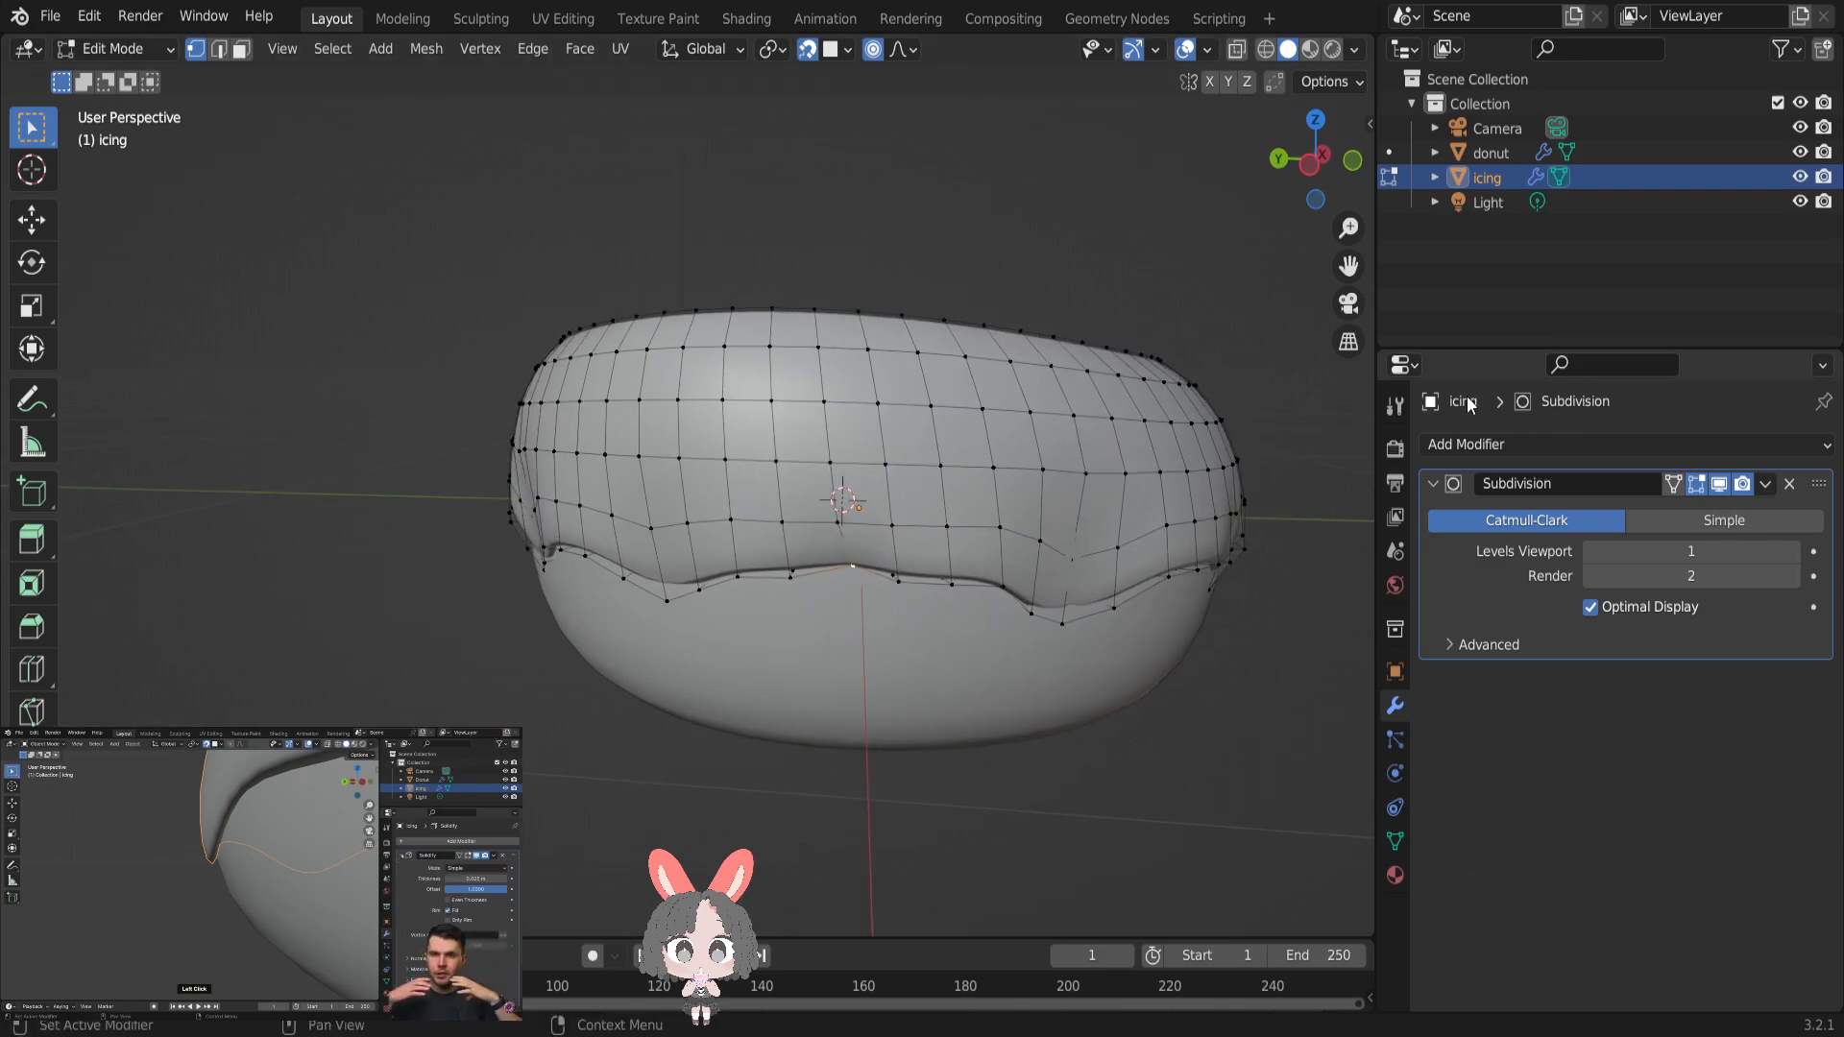
- Expand the icing's modifiers in the outliner and inspect its drips from the other side of the donut
click(1434, 177)
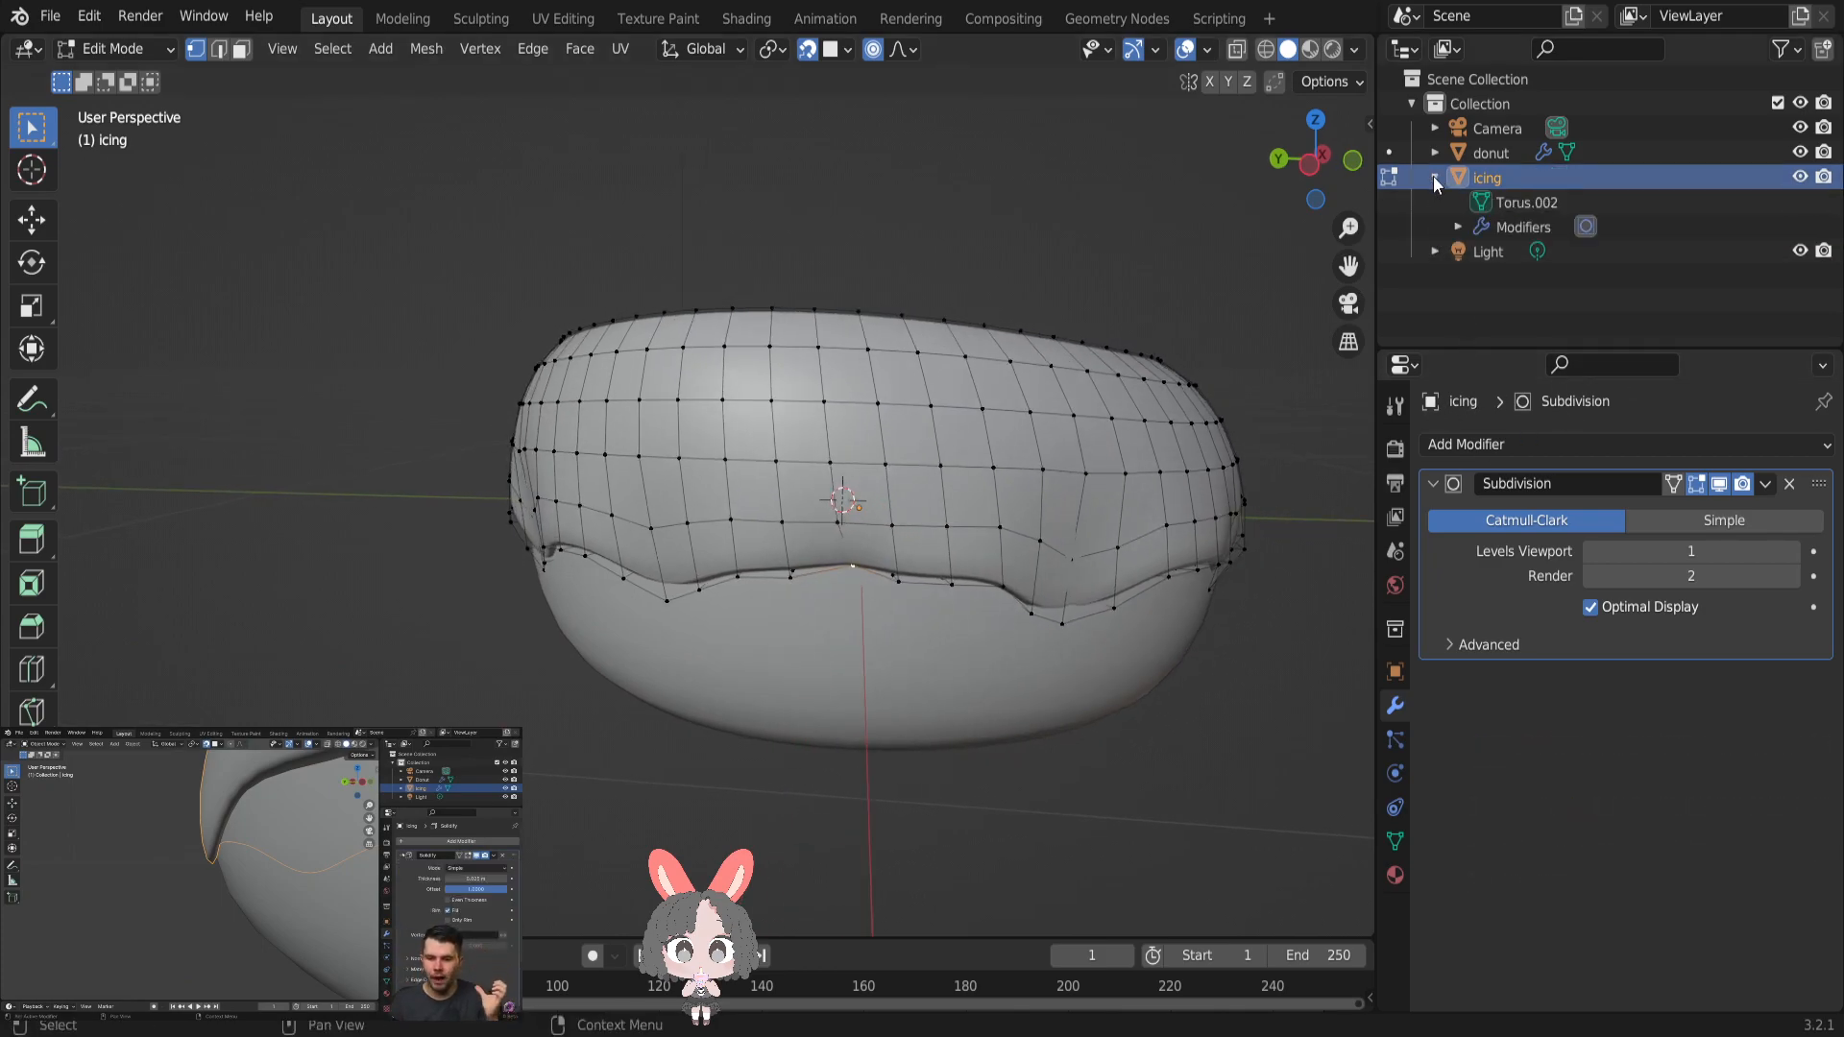
click(1458, 228)
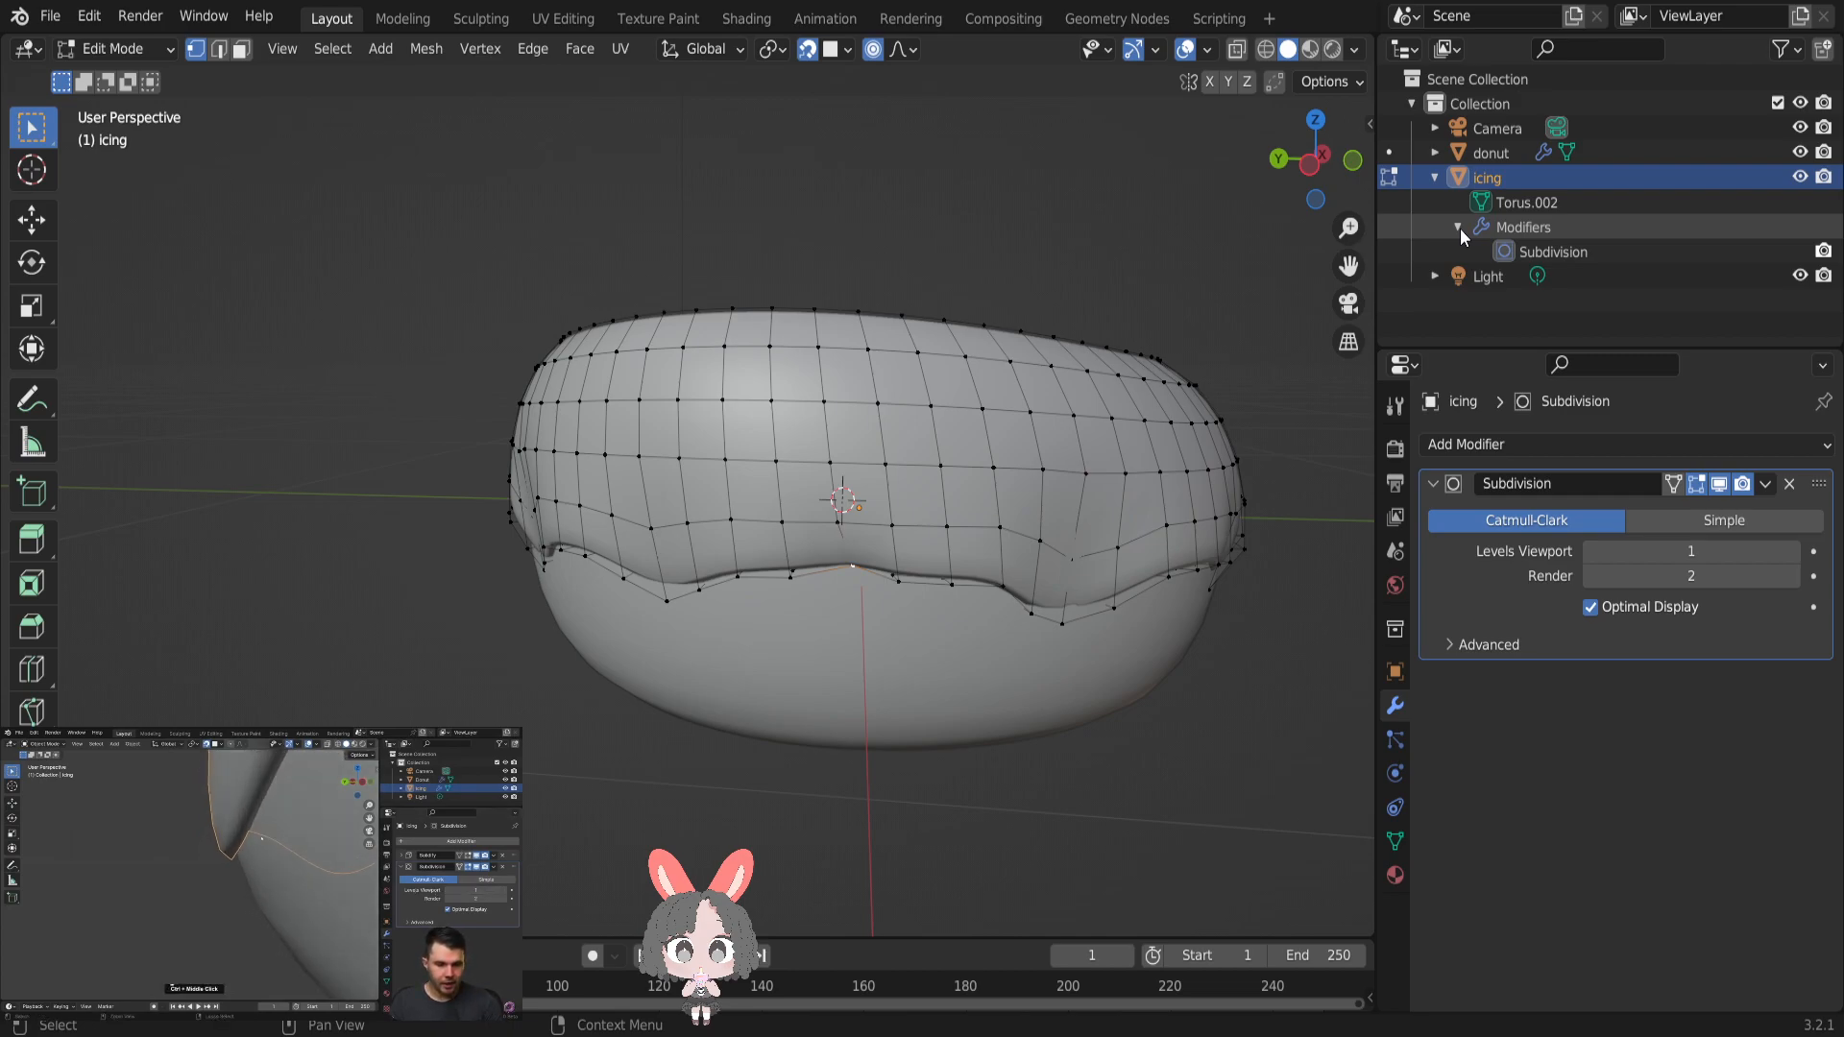
mouse_move(1263, 437)
middle_down()
mouse_move(1134, 415)
mouse_move(1354, 414)
mouse_move(1230, 438)
middle_up()
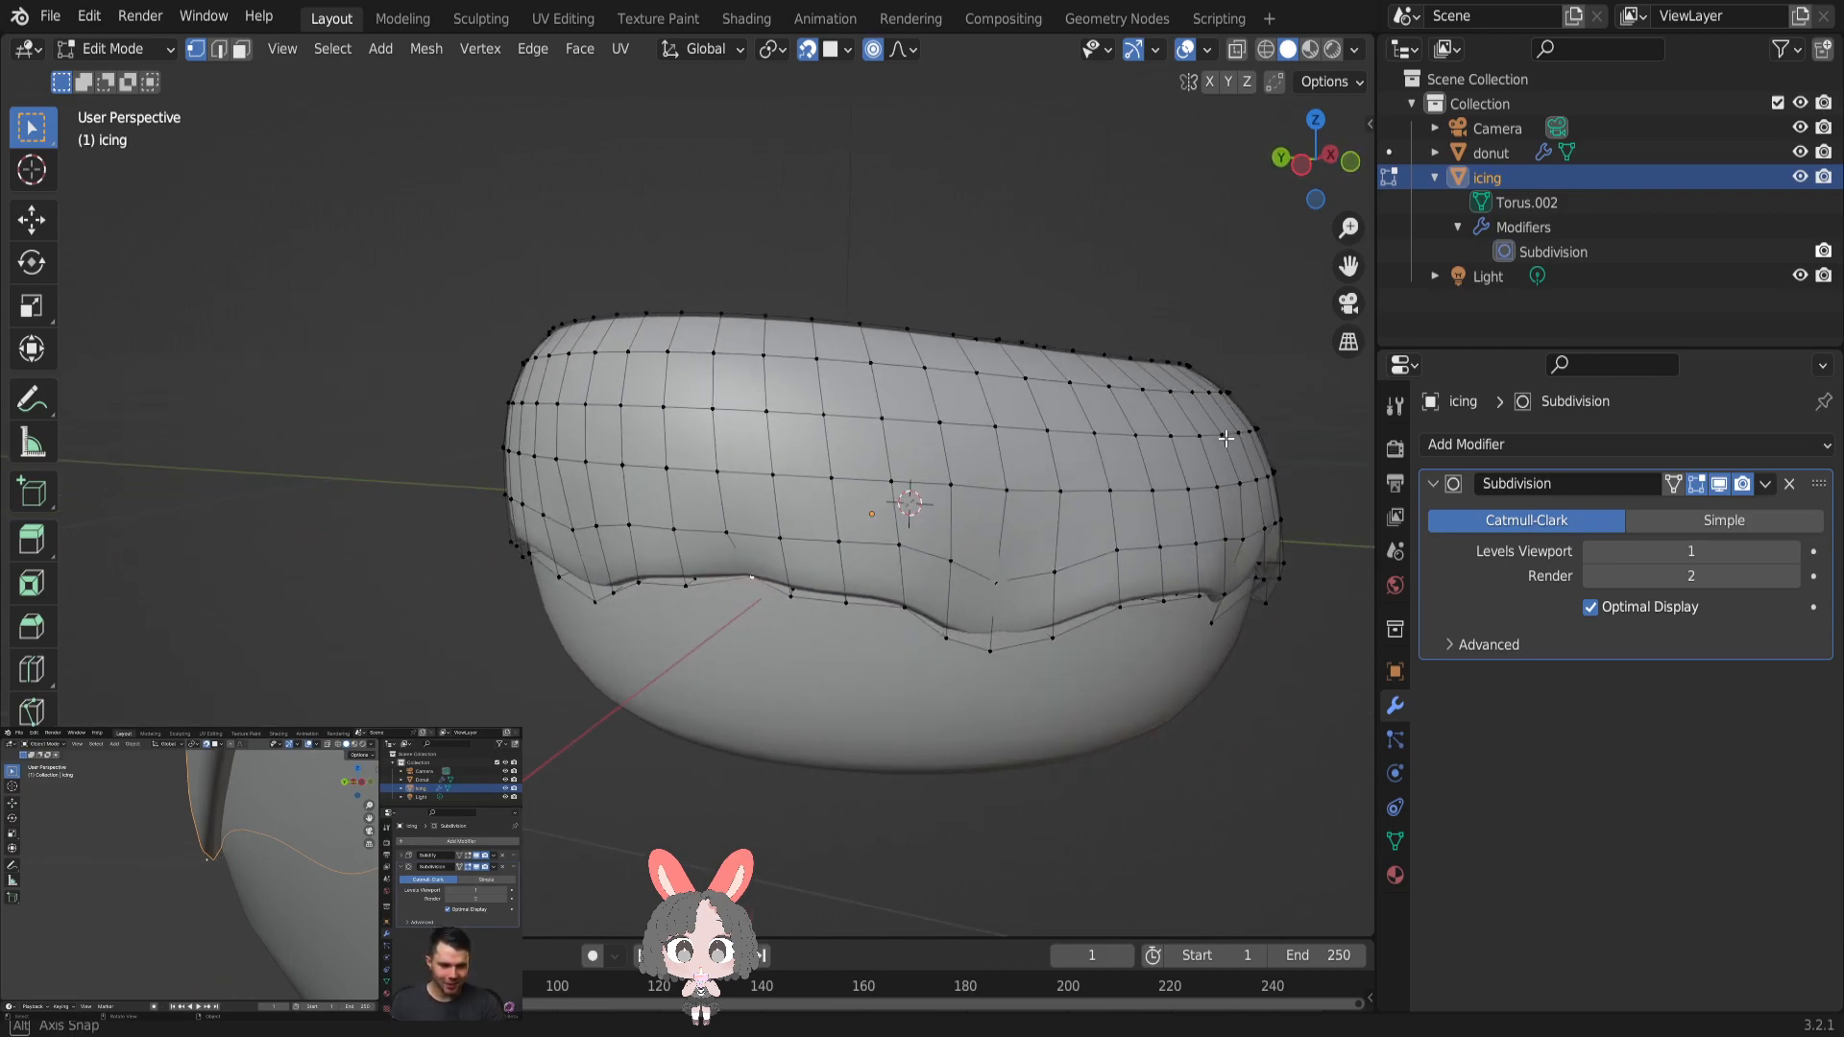
scroll(1230, 437, up, 8)
middle_drag(1184, 562, 141, 523)
scroll(141, 523, down, 5)
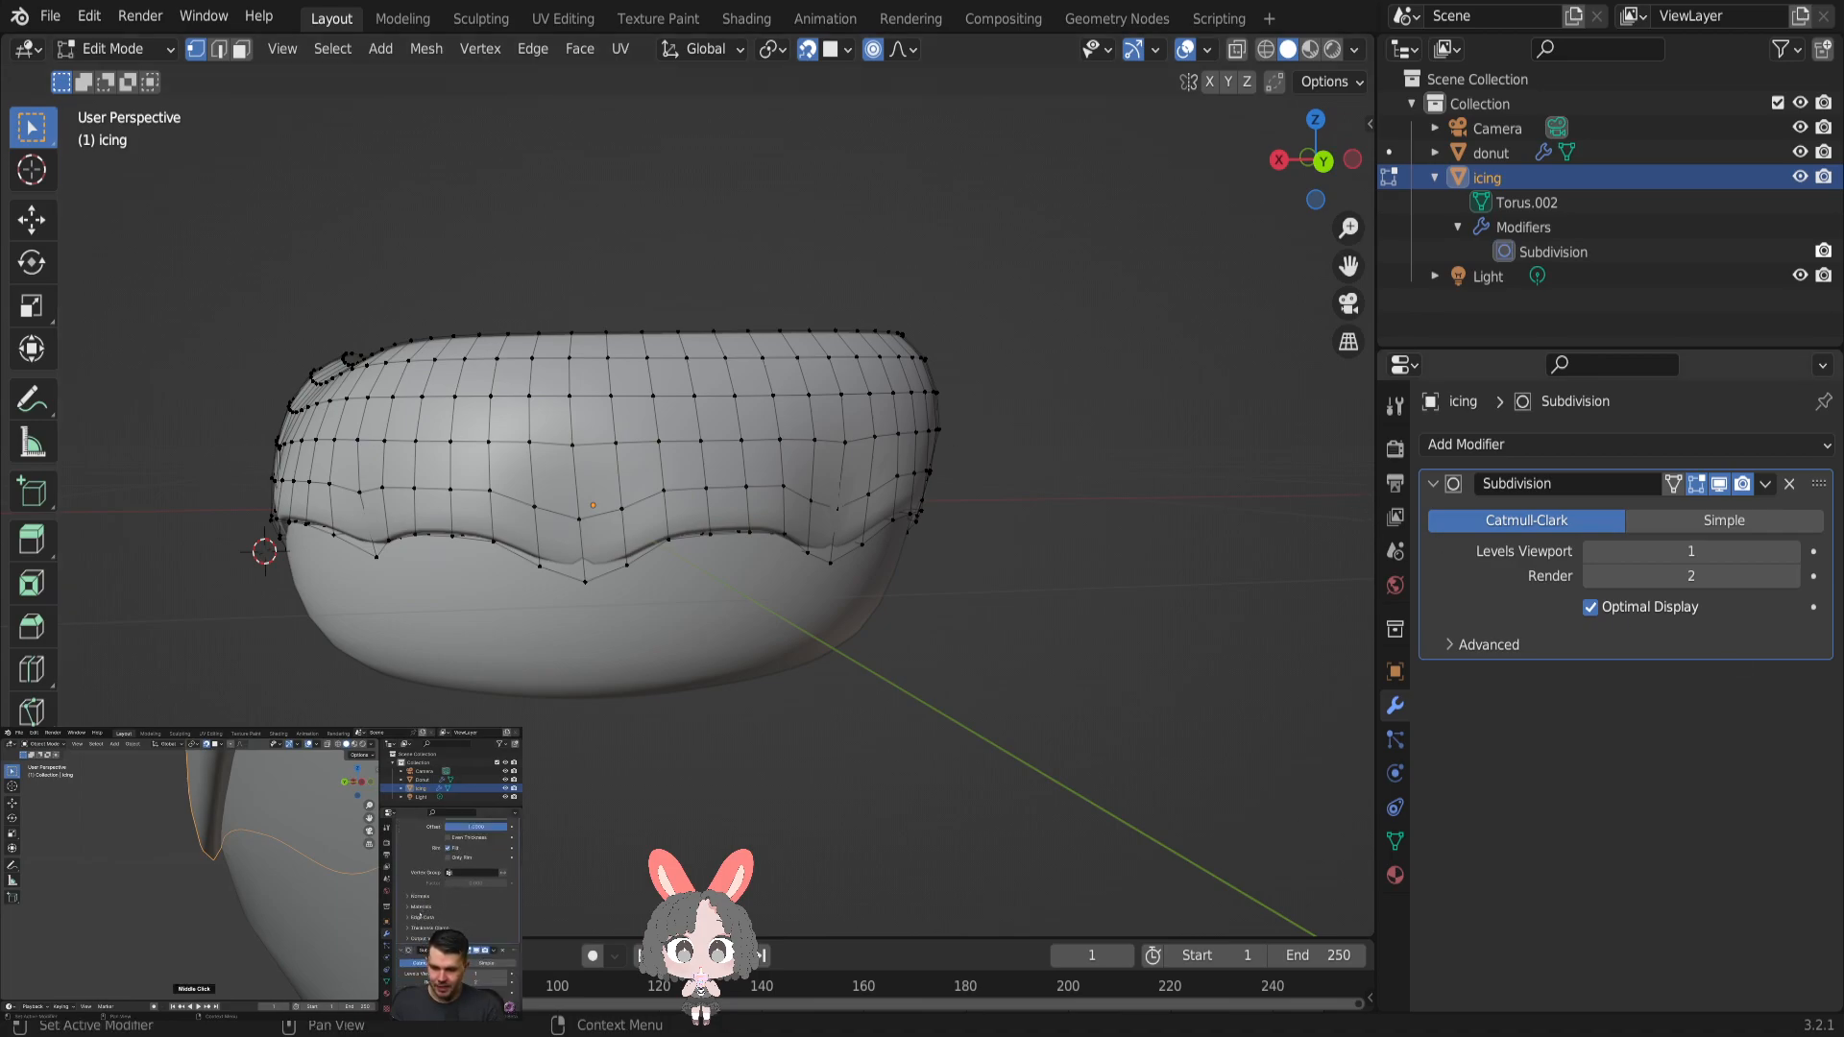
- Pause the tutorial and add a Solidify modifier to the icing with an offset of 1 and a thickness of 0.025 m
key(space)
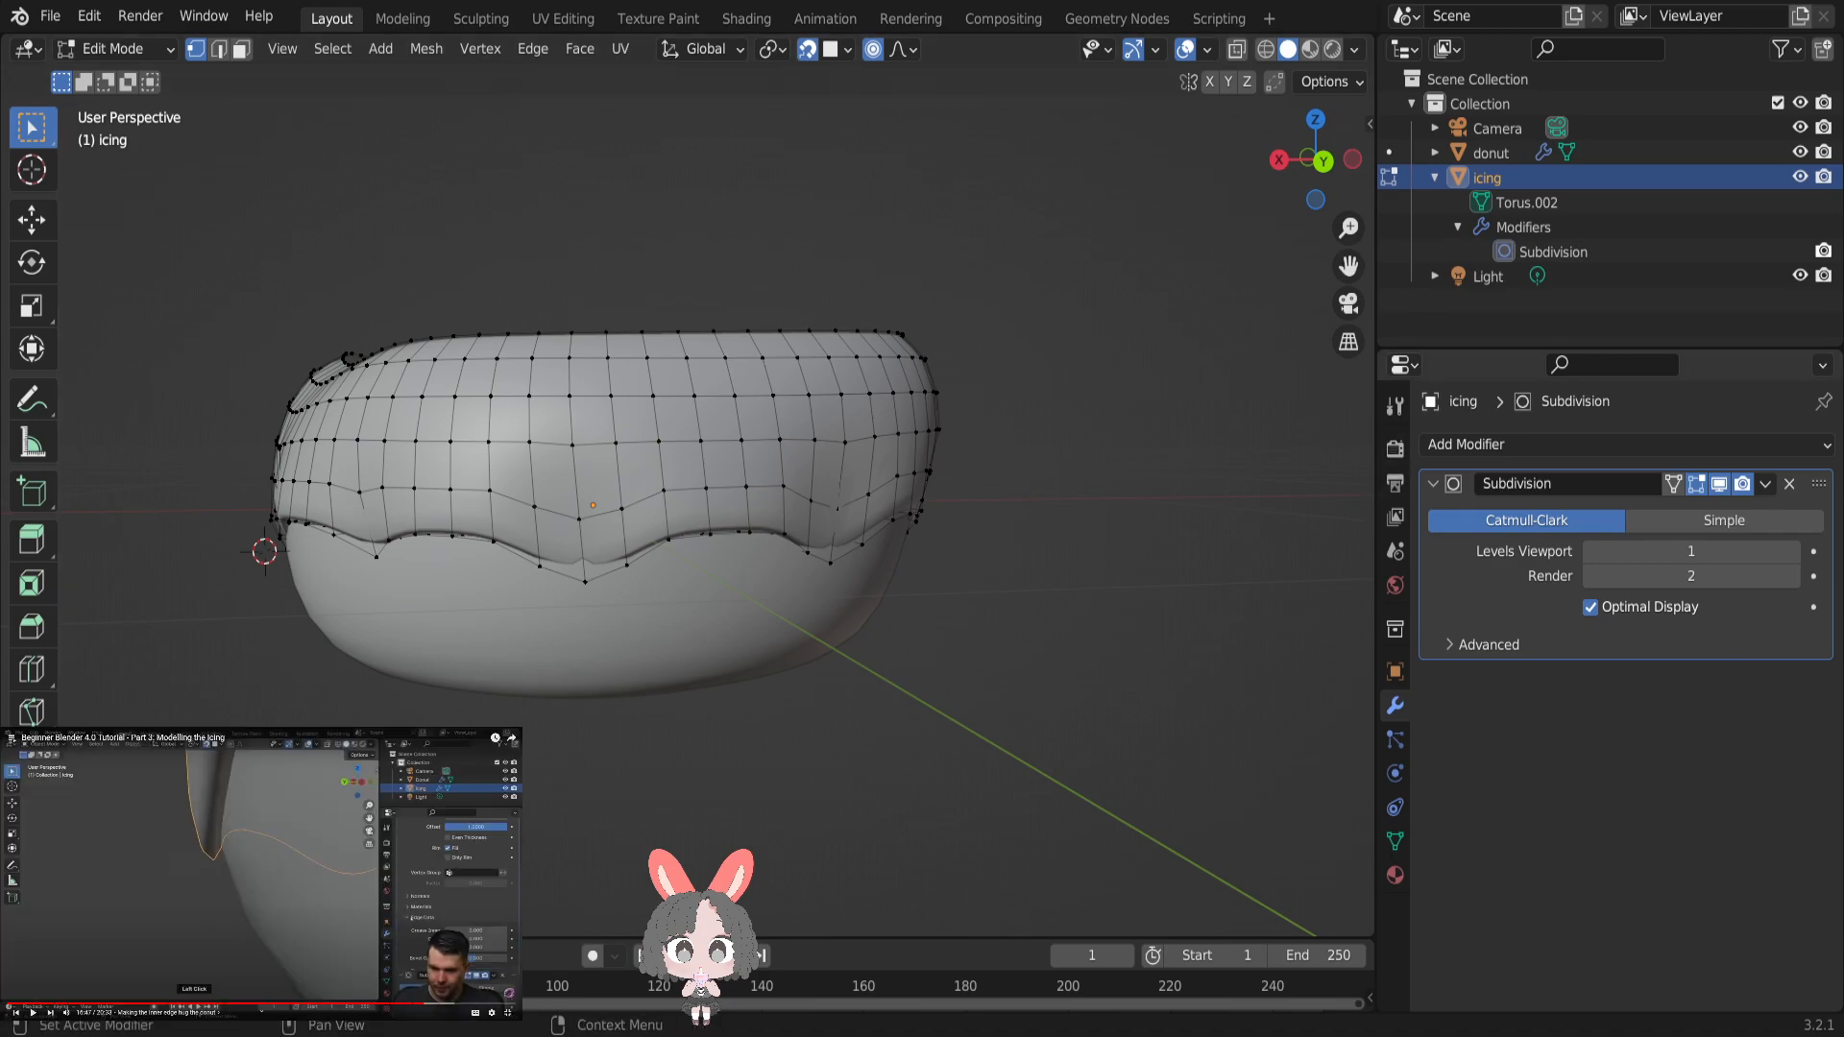
click(1547, 446)
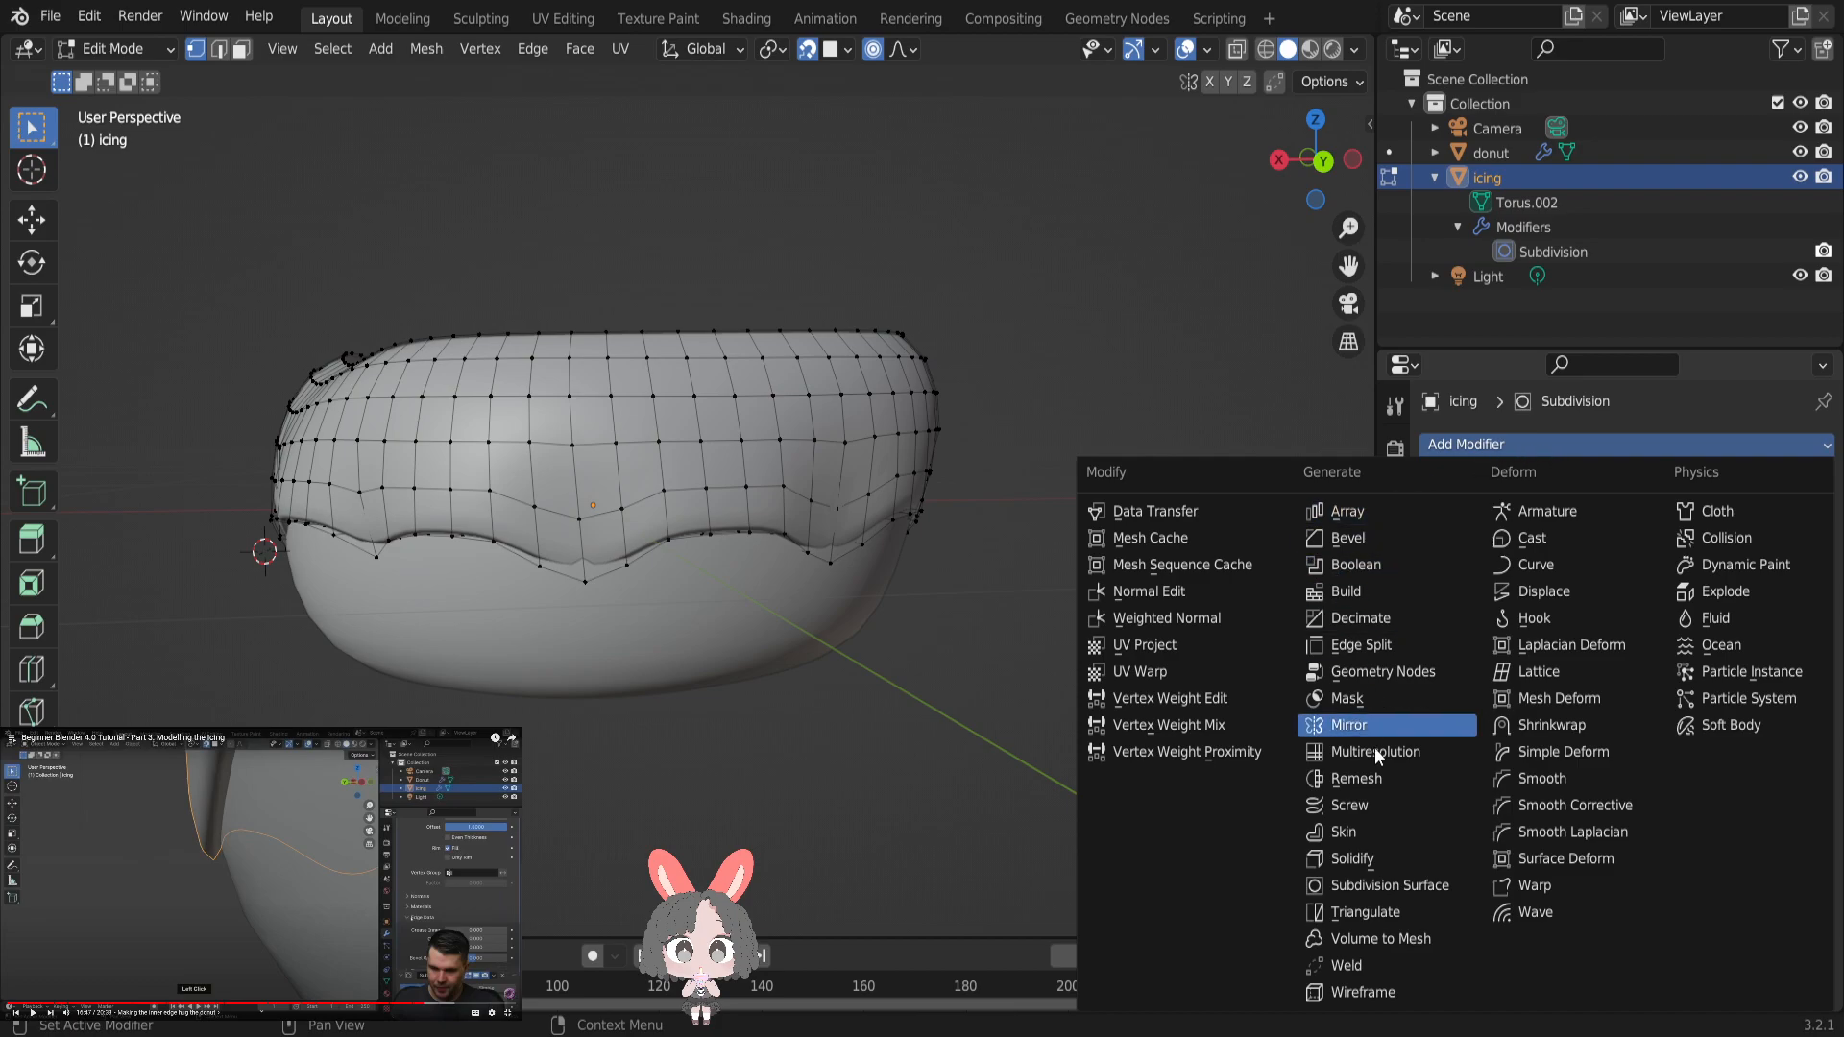
click(1389, 856)
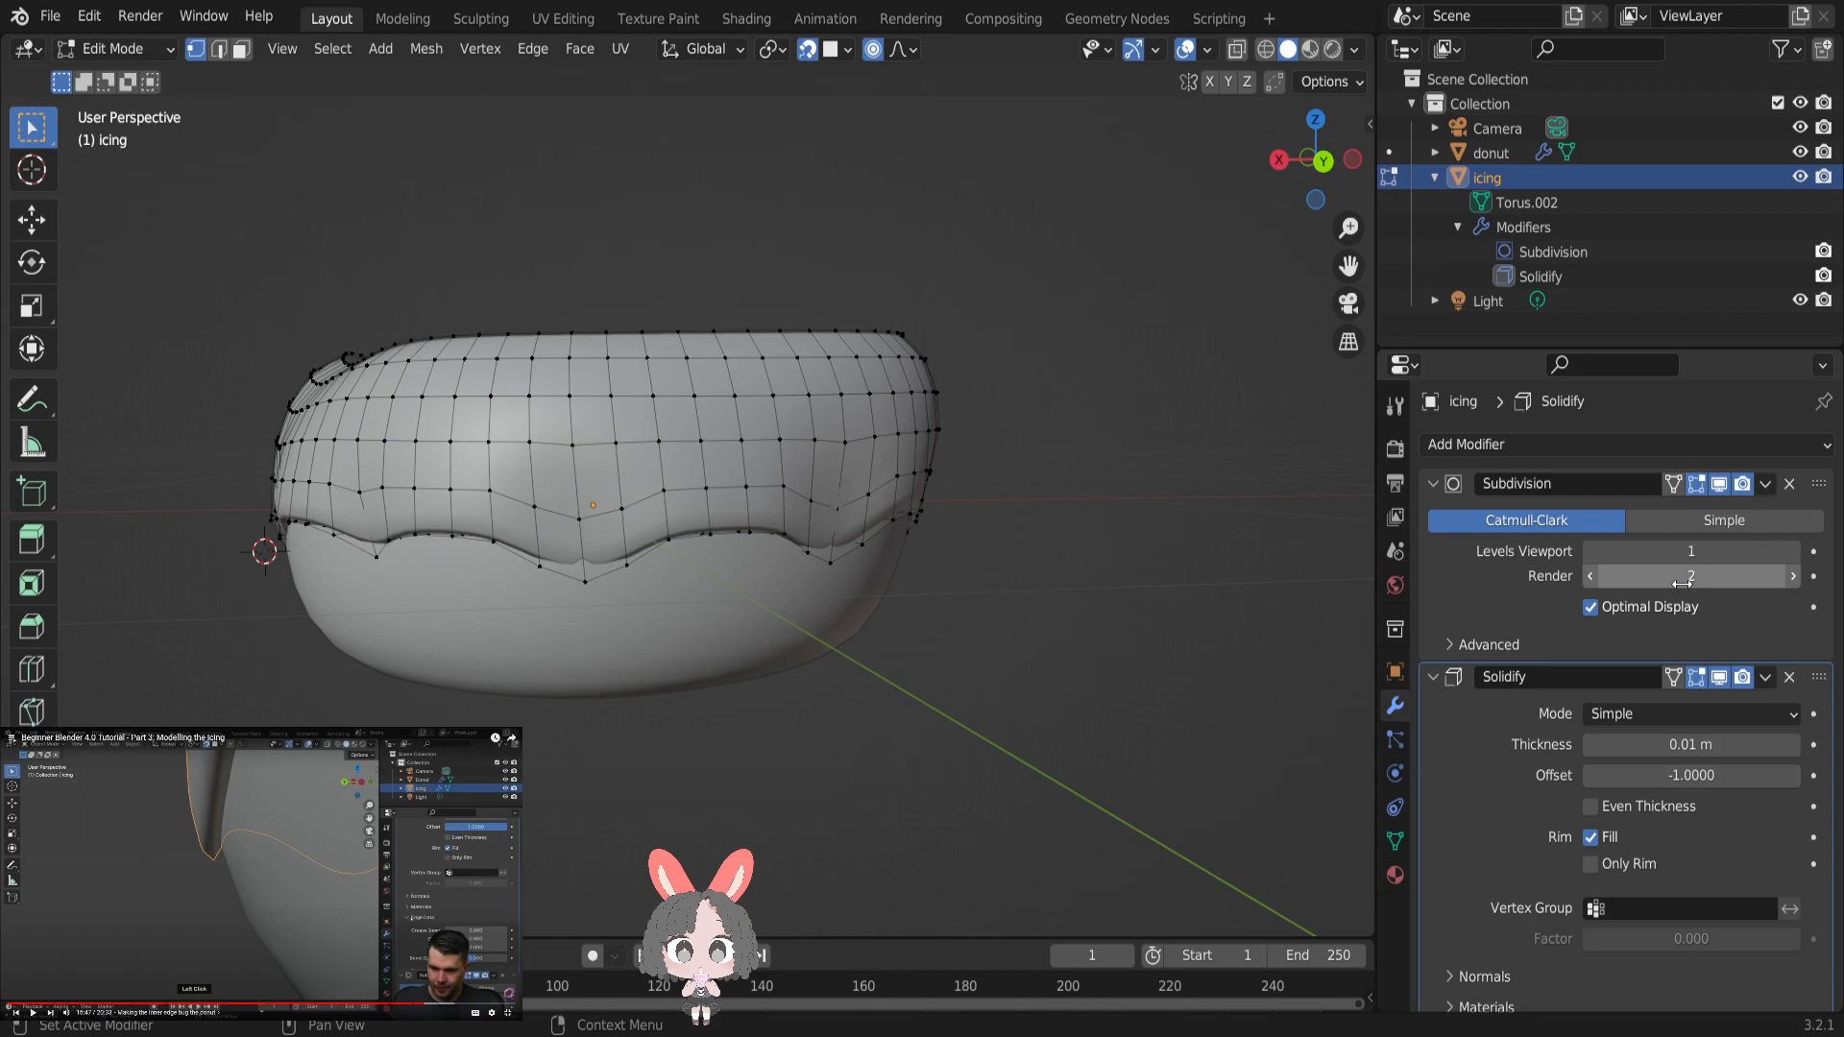
drag(1598, 781, 1799, 781)
double_click(1690, 745)
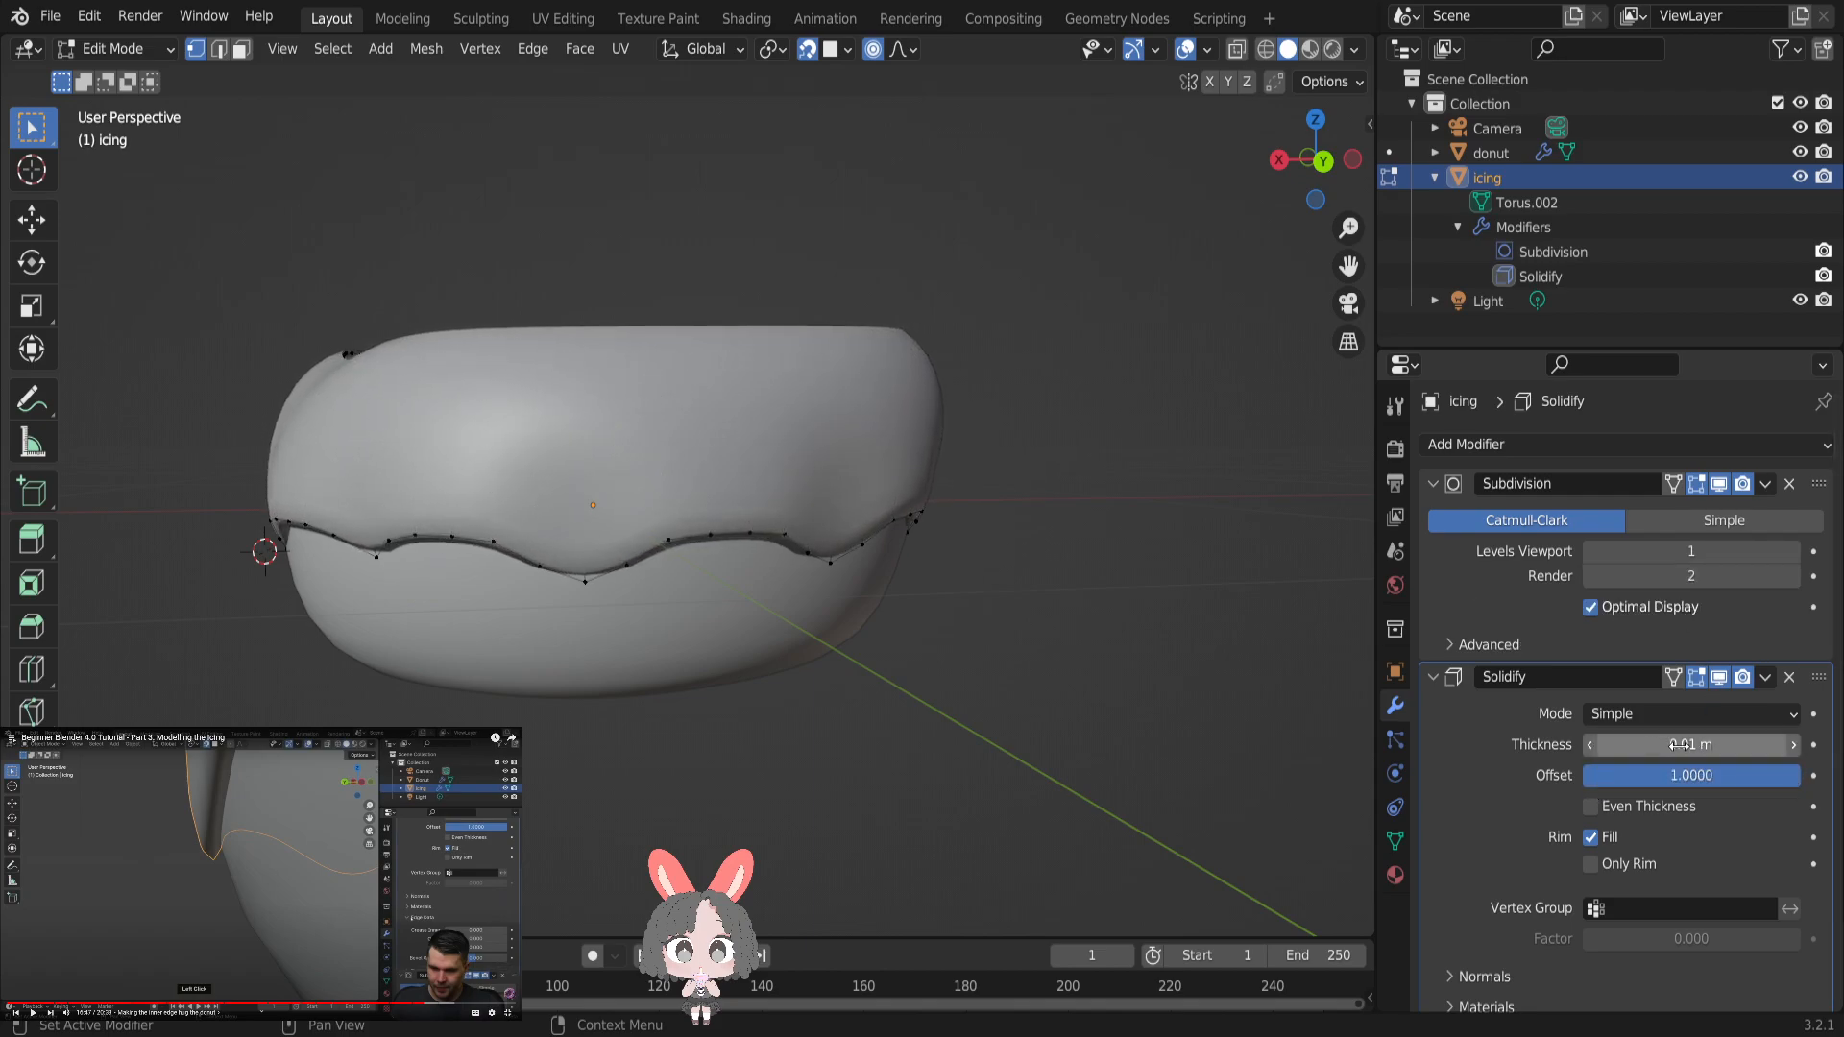
click(1610, 746)
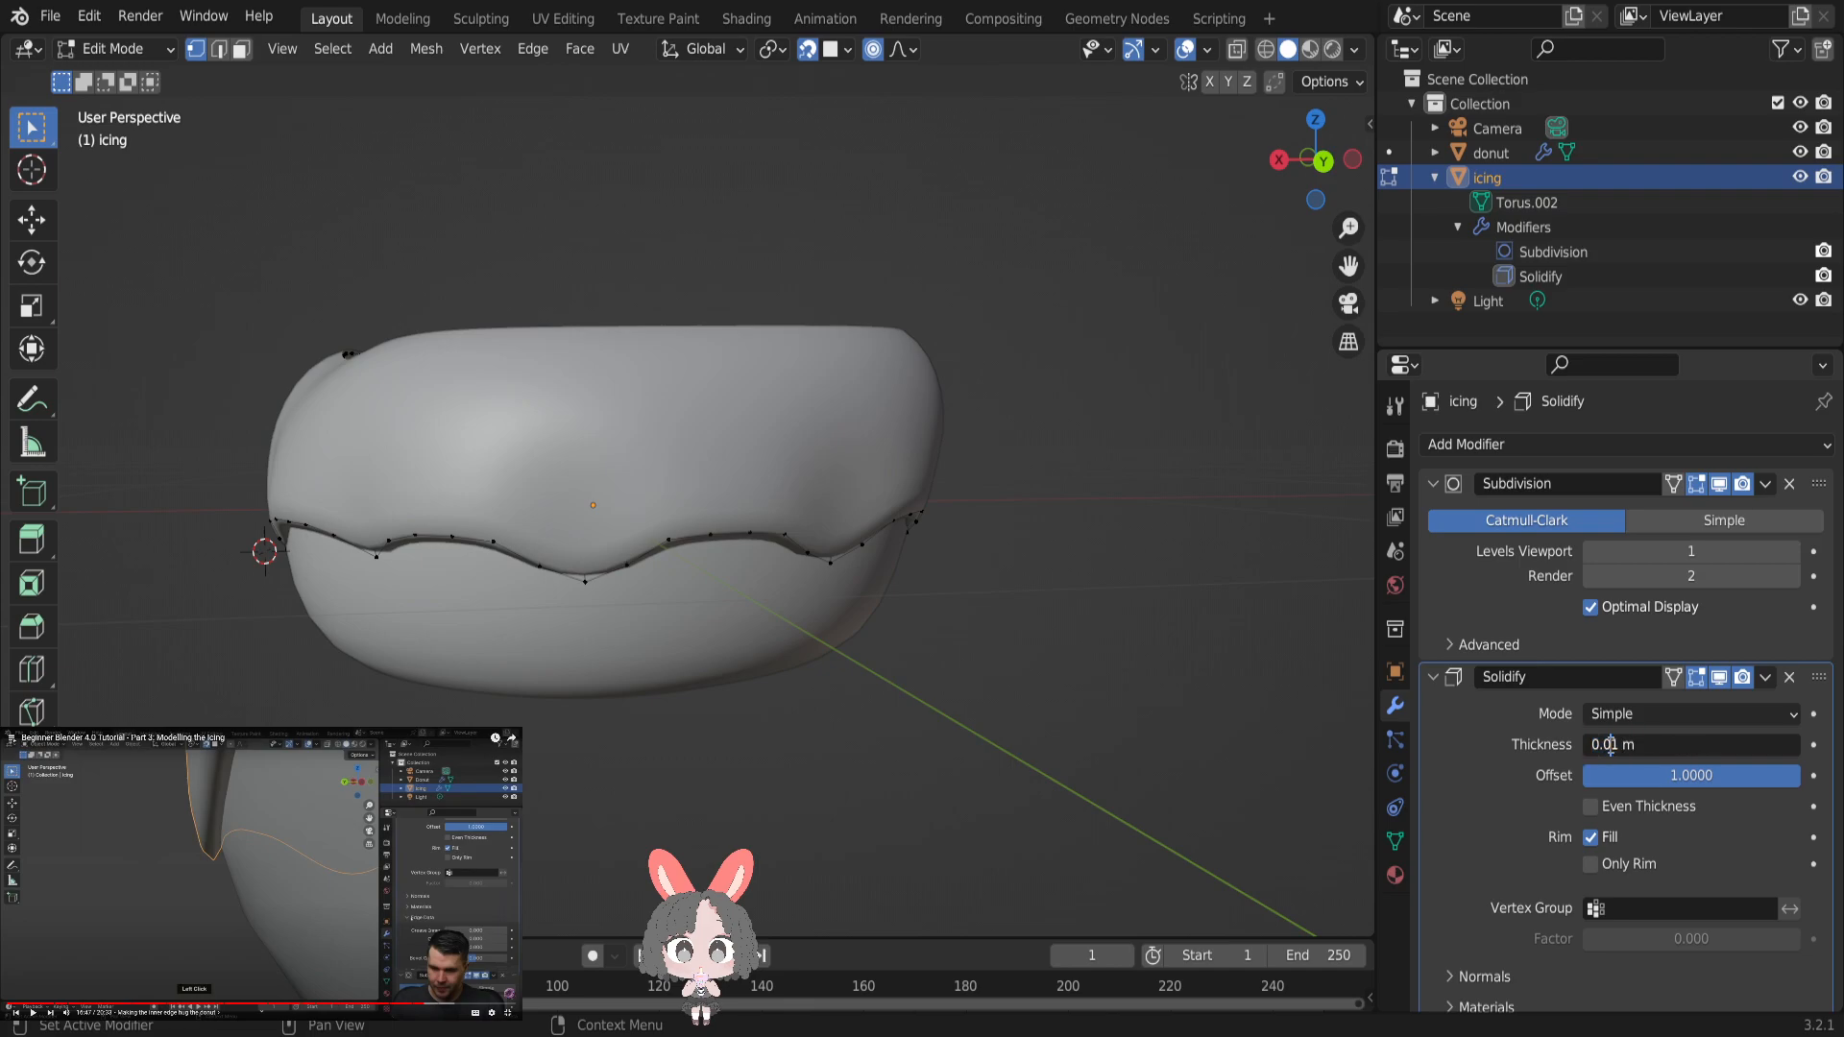
text(25)
key(Return)
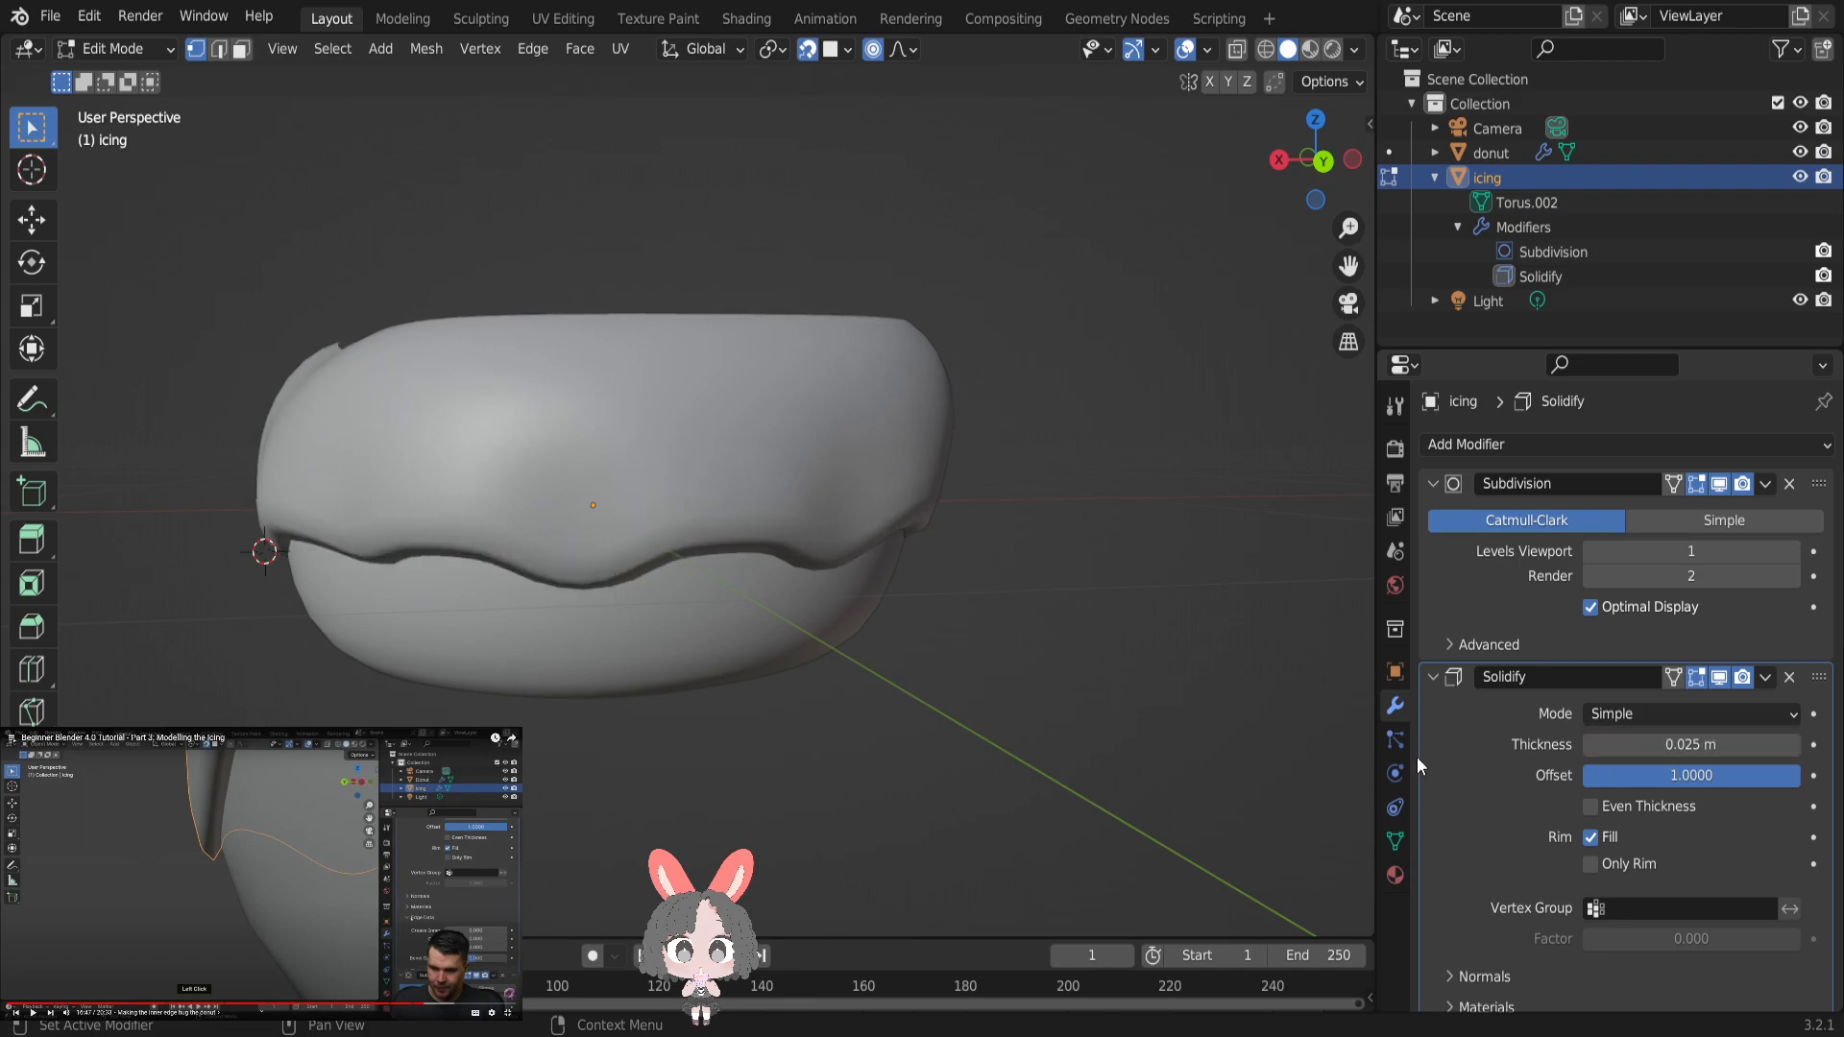
- Collapse the Solidify settings and inspect the thickened icing from above and from the side
click(1433, 676)
scroll(951, 560, down, 2)
right_click(928, 534)
middle_drag(1066, 453, 1037, 519)
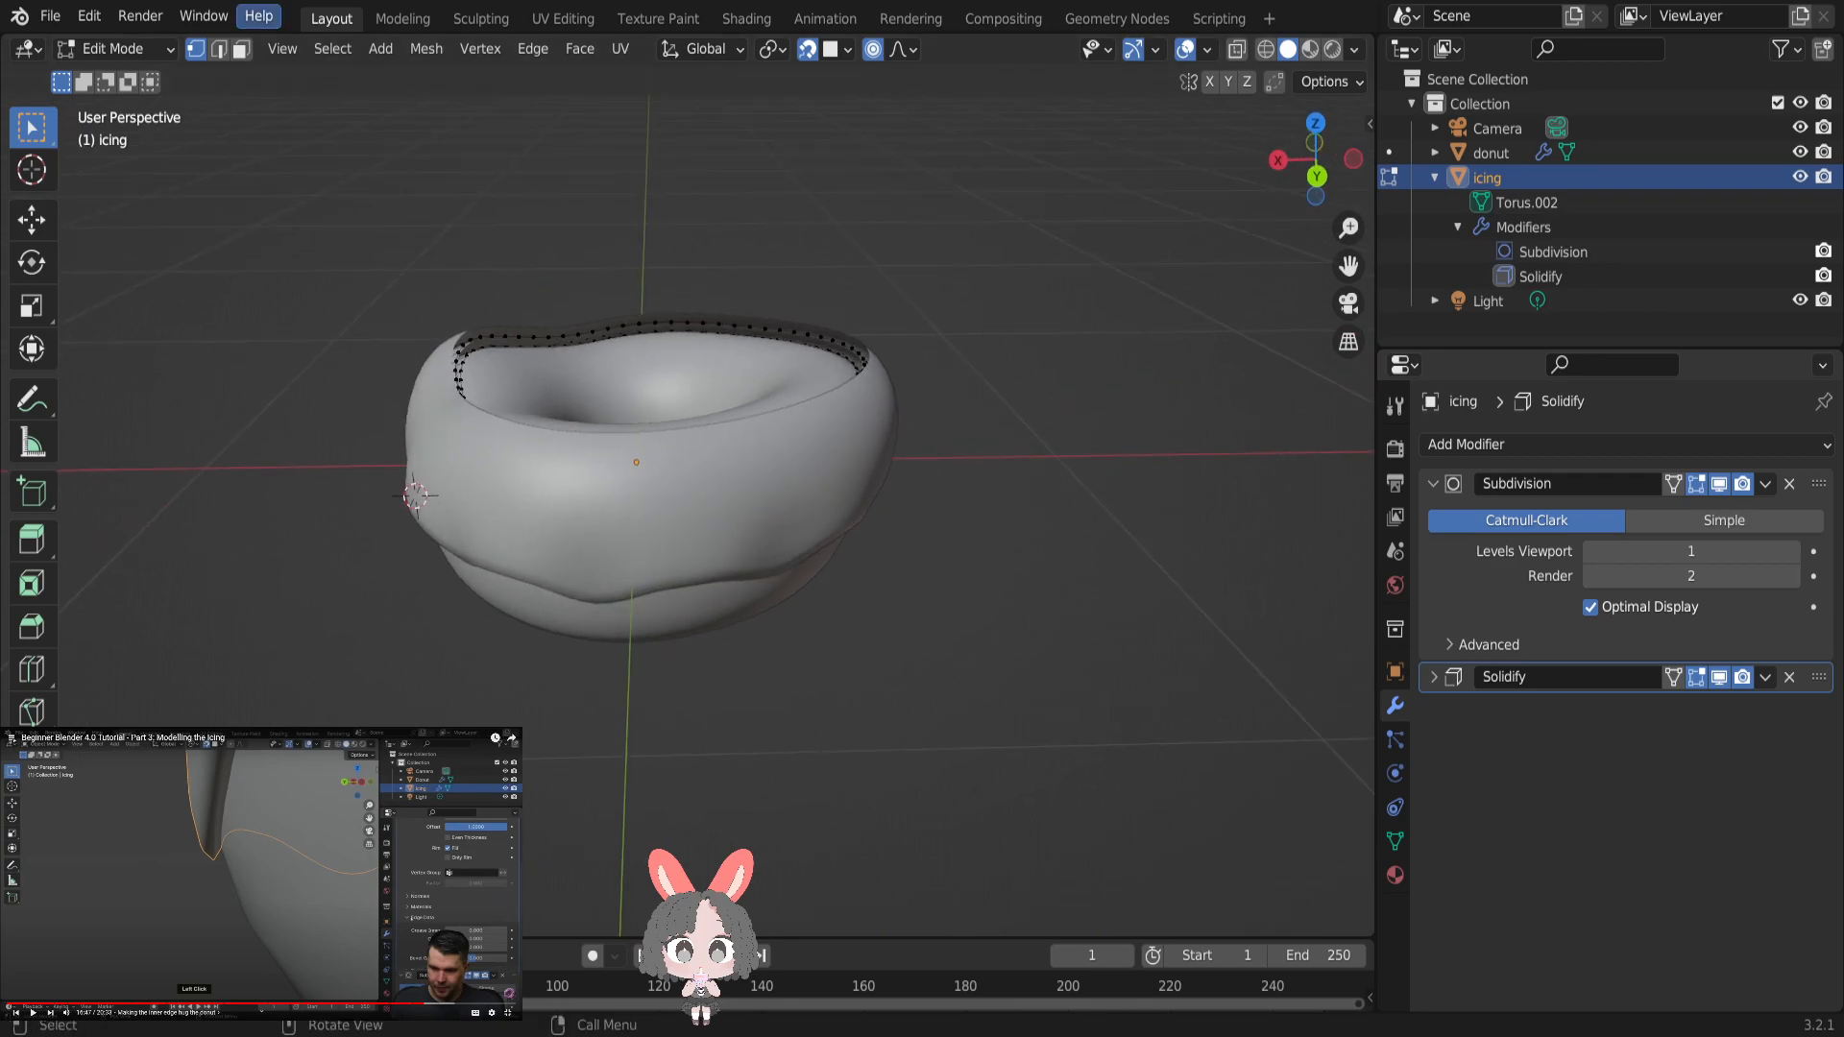
click(88, 17)
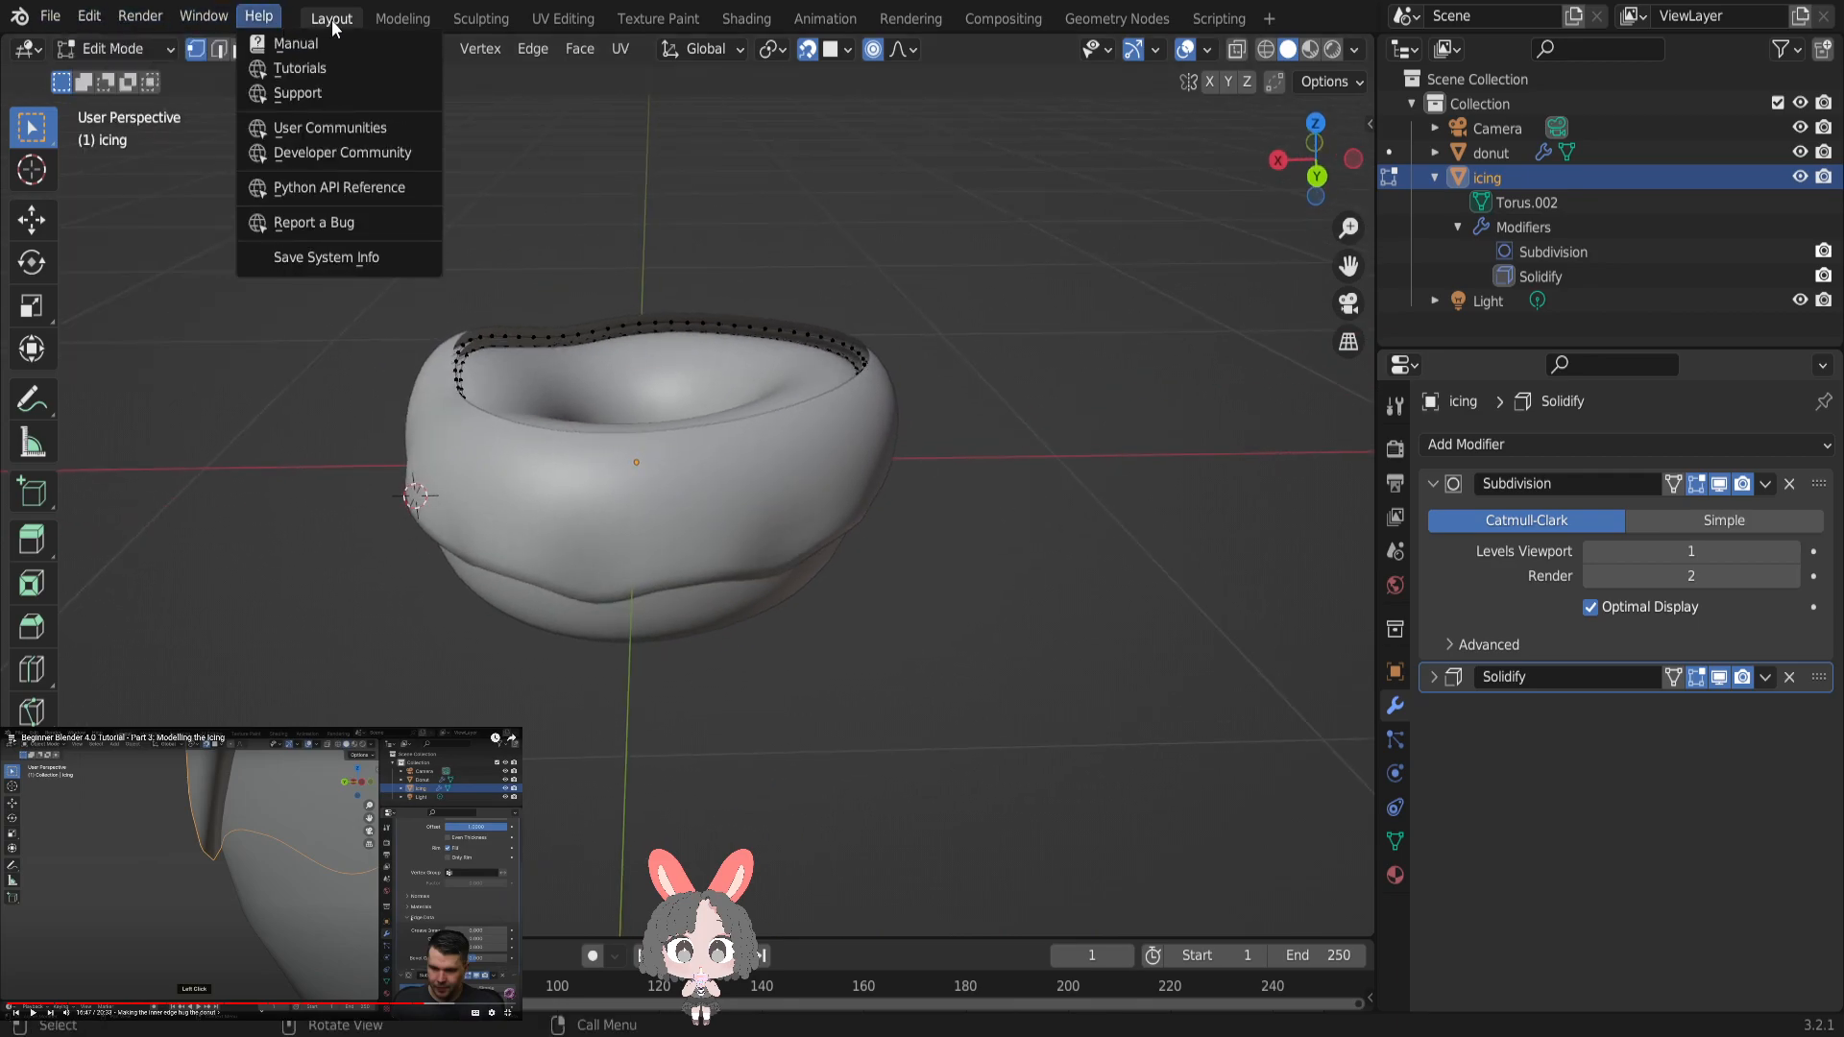
click(426, 48)
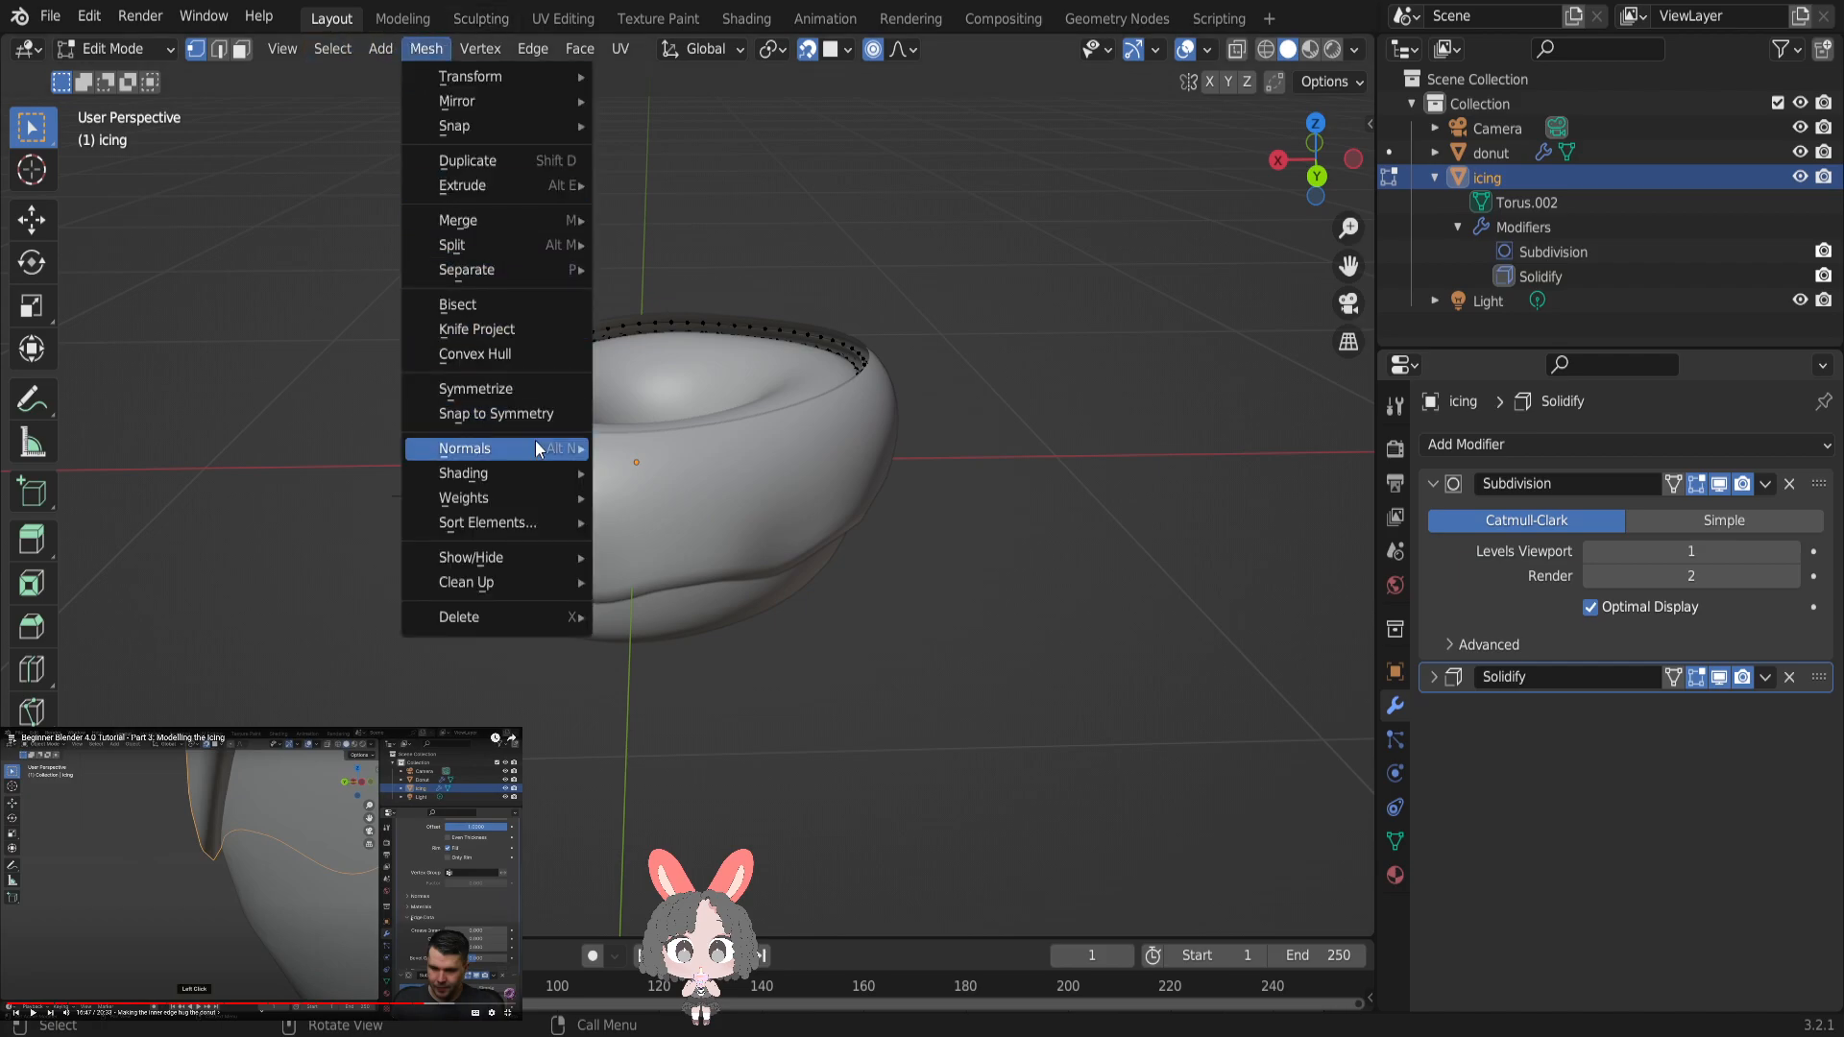
mouse_move(535, 449)
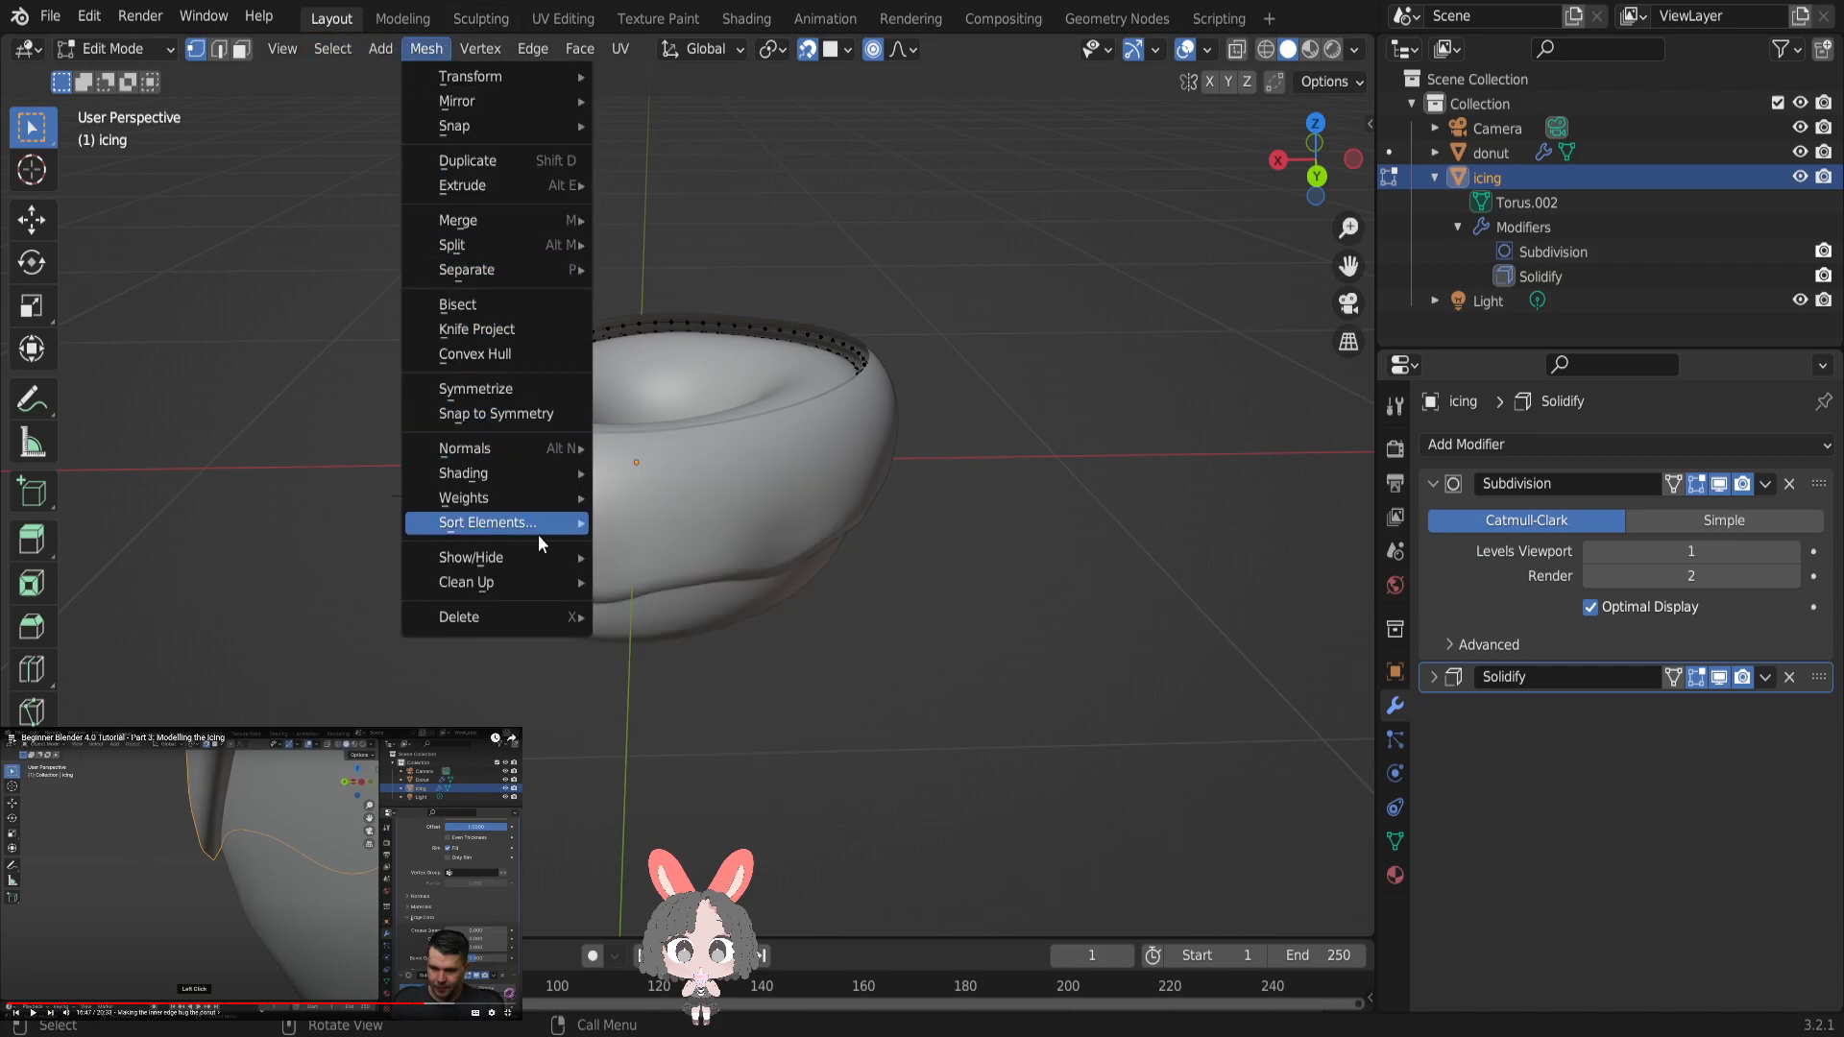
click(670, 552)
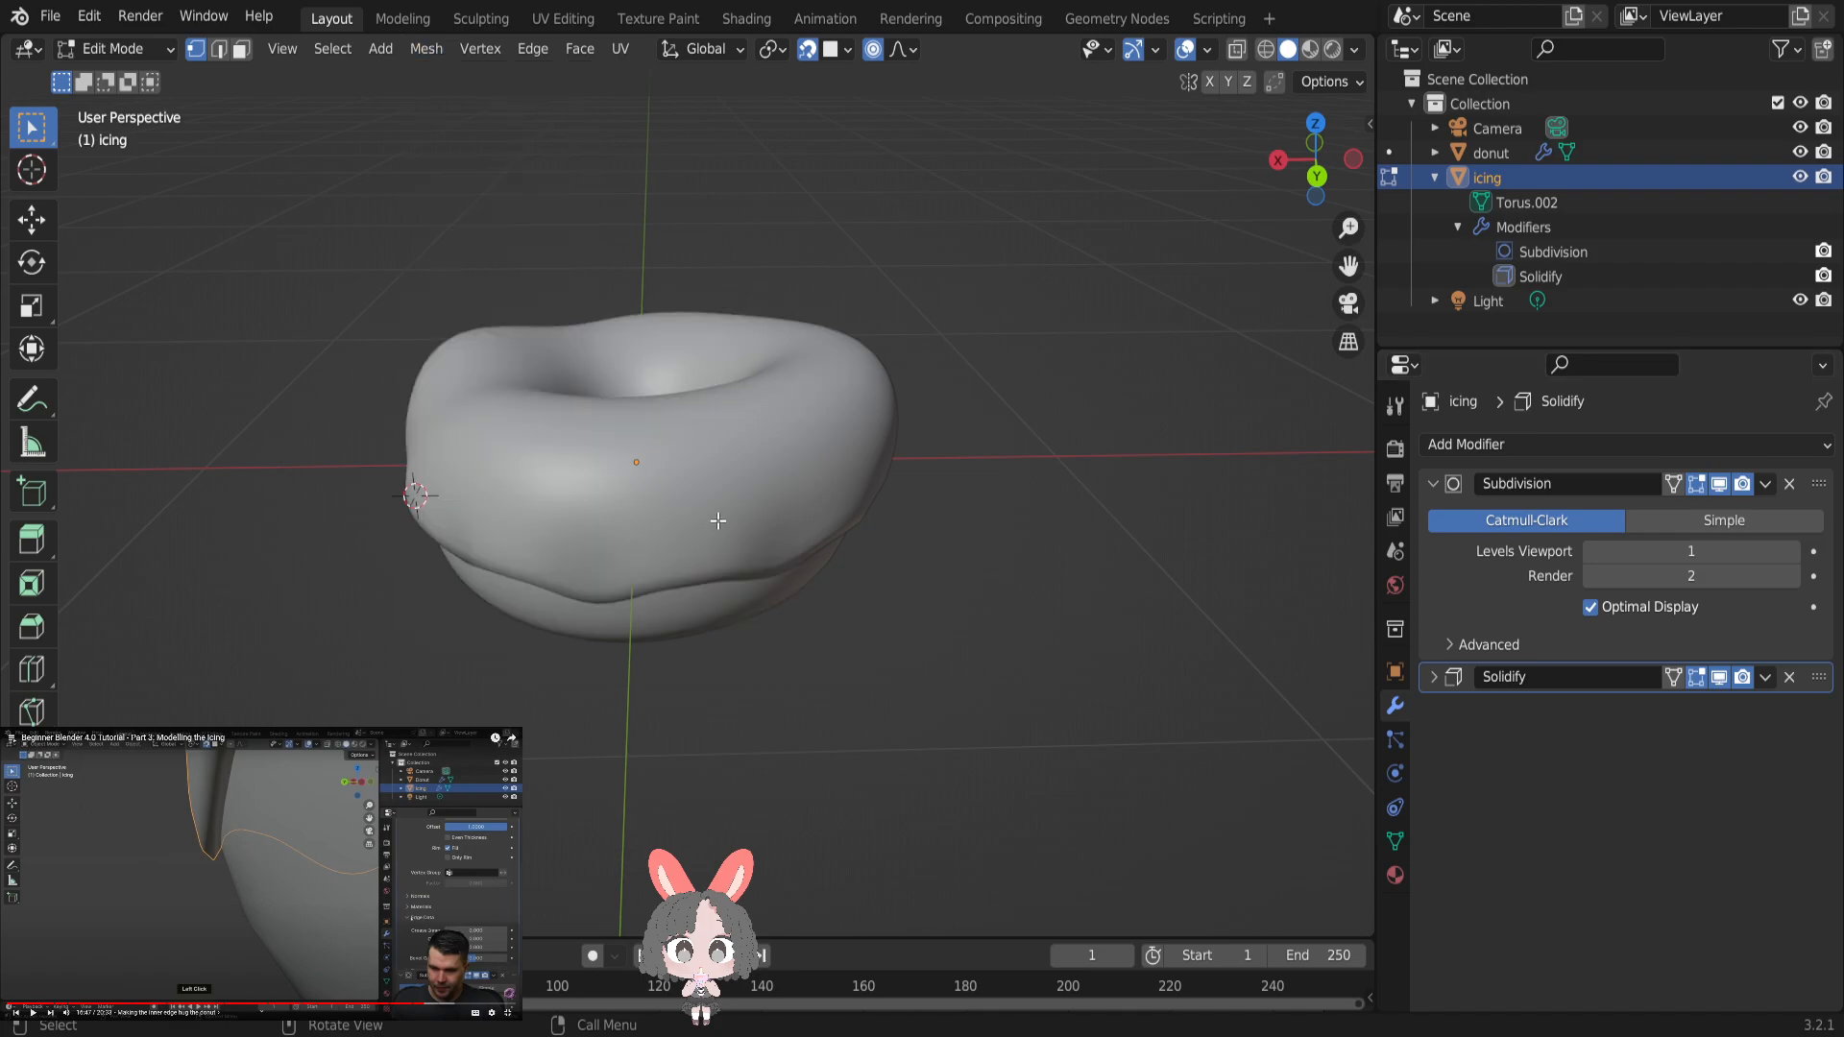
middle_drag(748, 466, 586, 485)
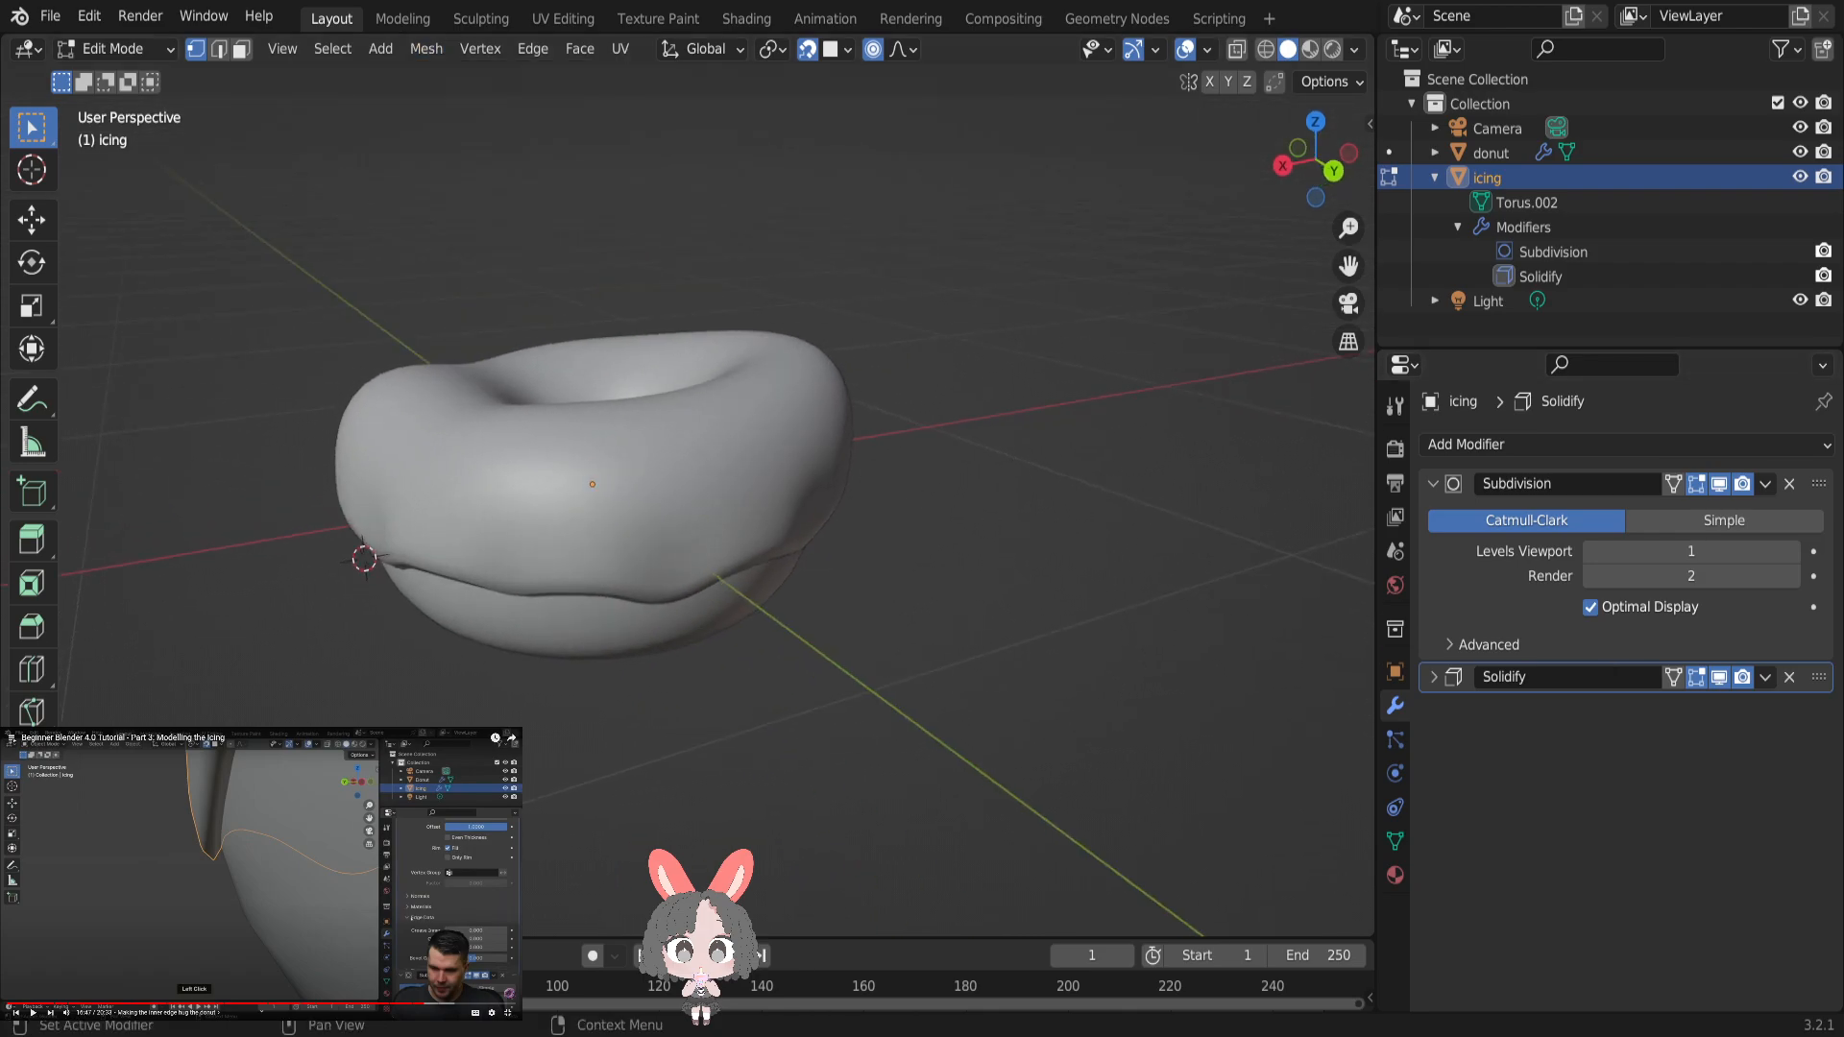
- Try a quality of 4 in the Subdivision modifier's advanced settings and review its UV smoothing choices
click(199, 900)
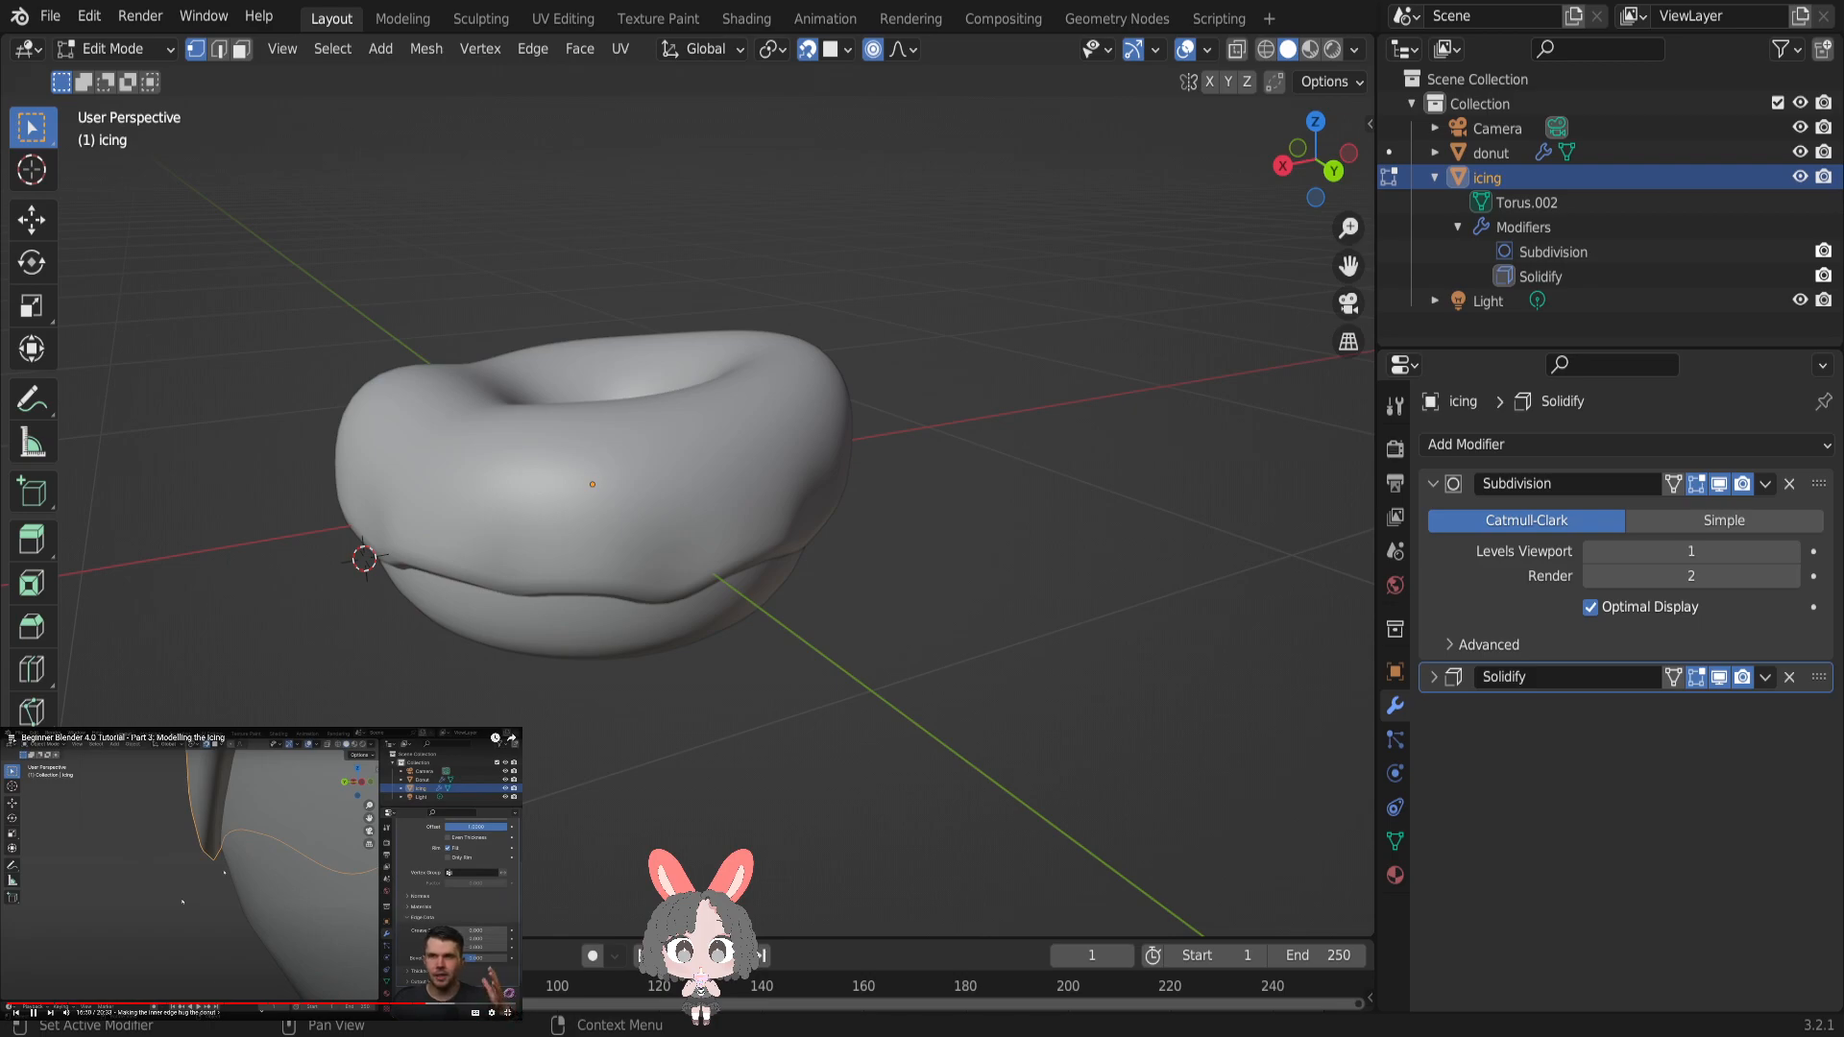
click(1457, 647)
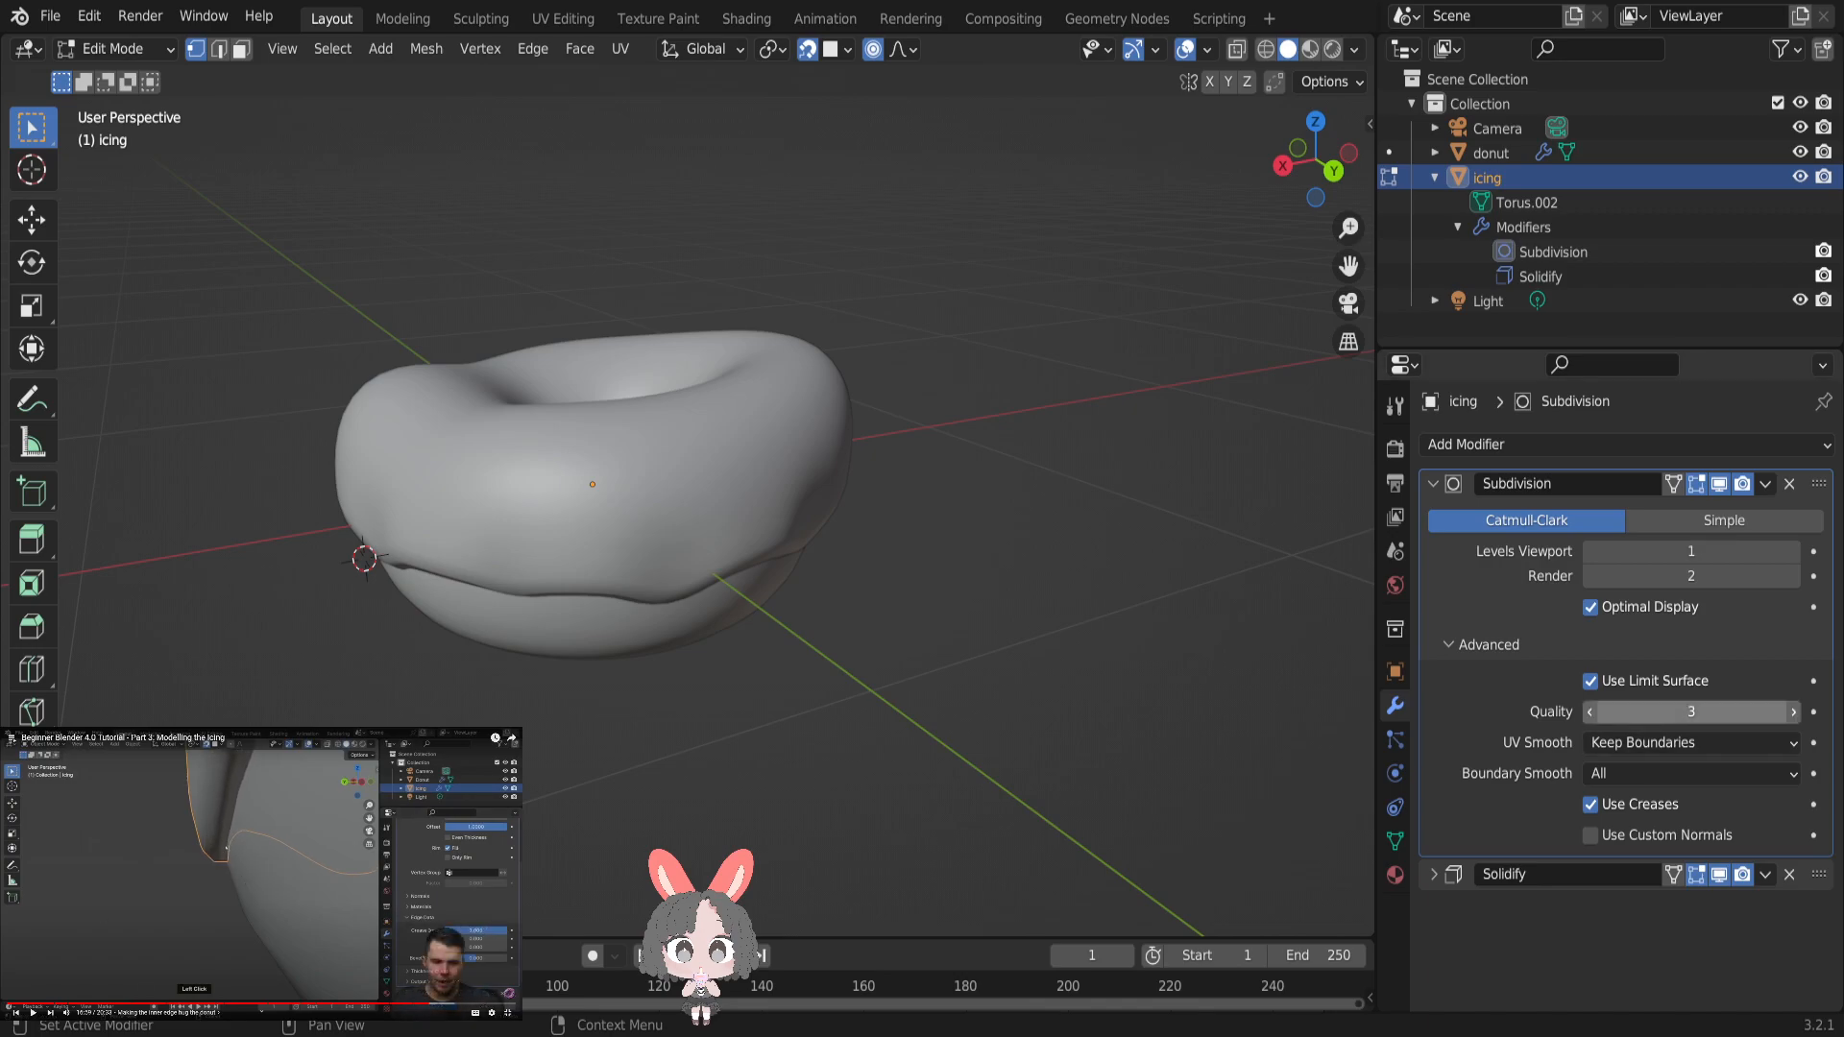
drag(1691, 711, 1728, 712)
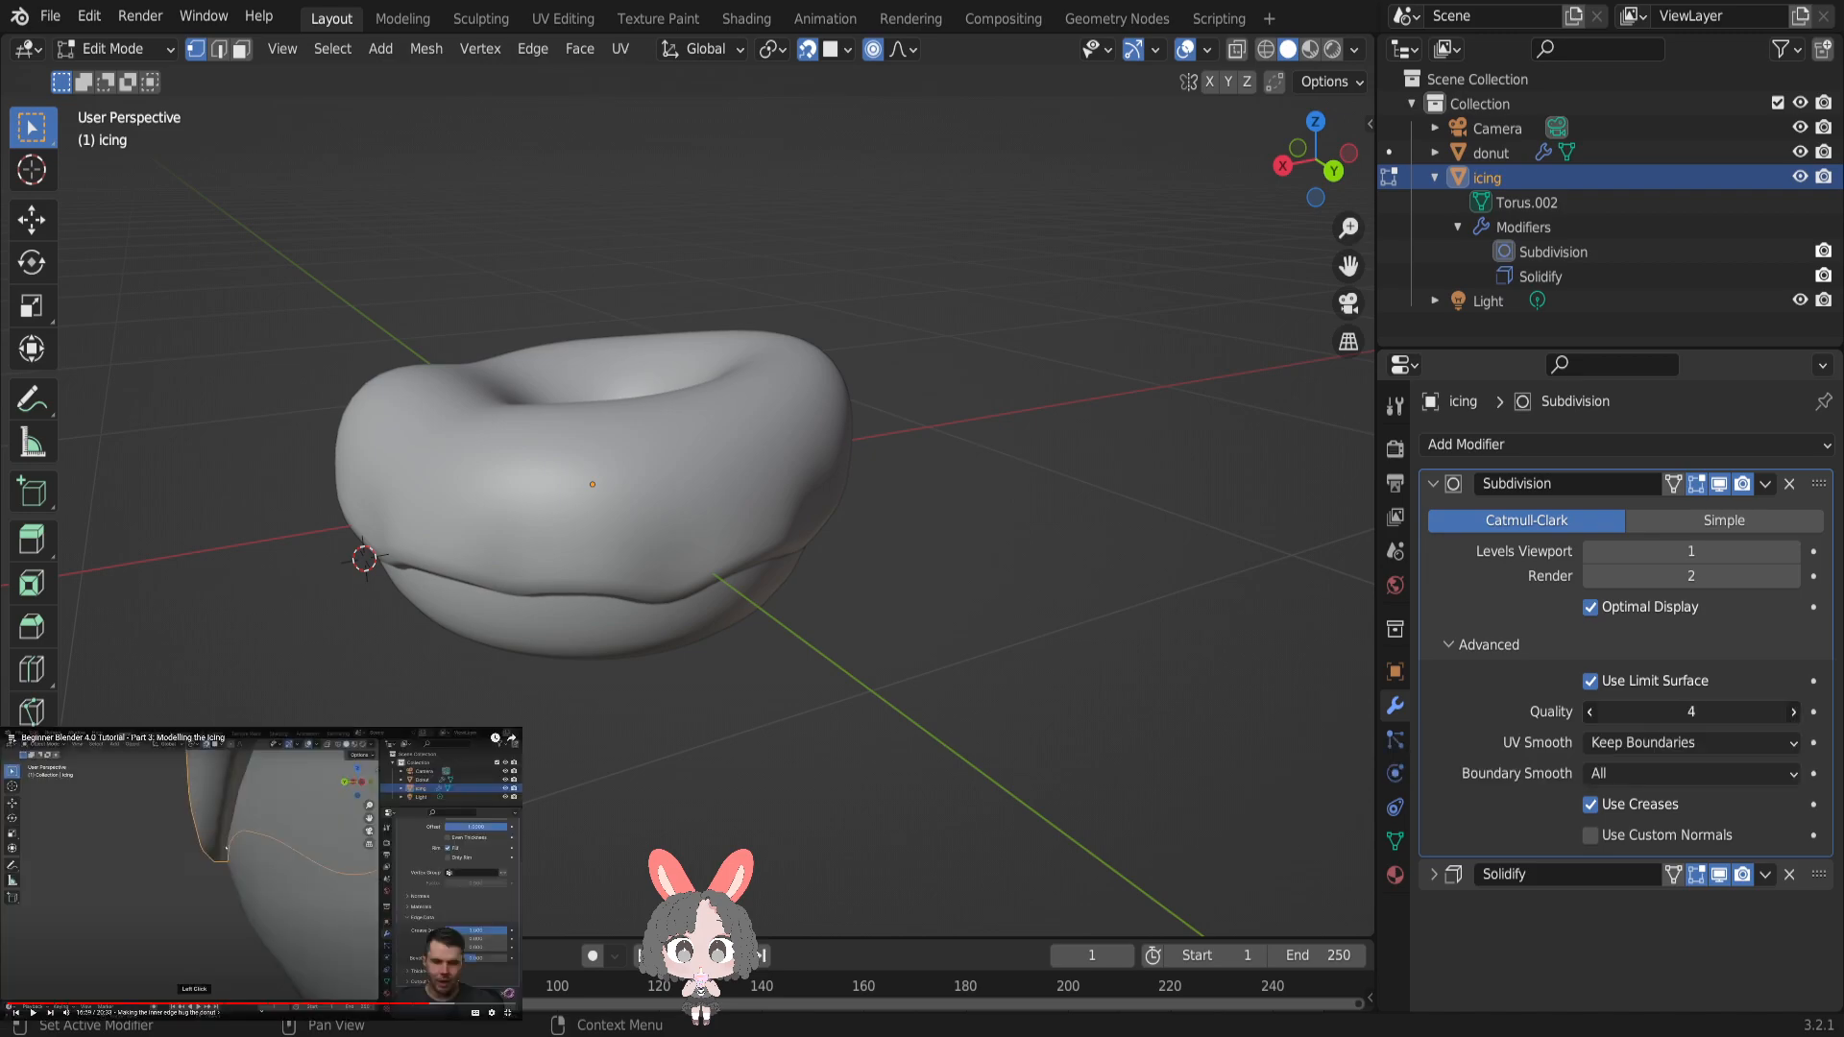
click(1592, 746)
click(1592, 746)
click(1592, 747)
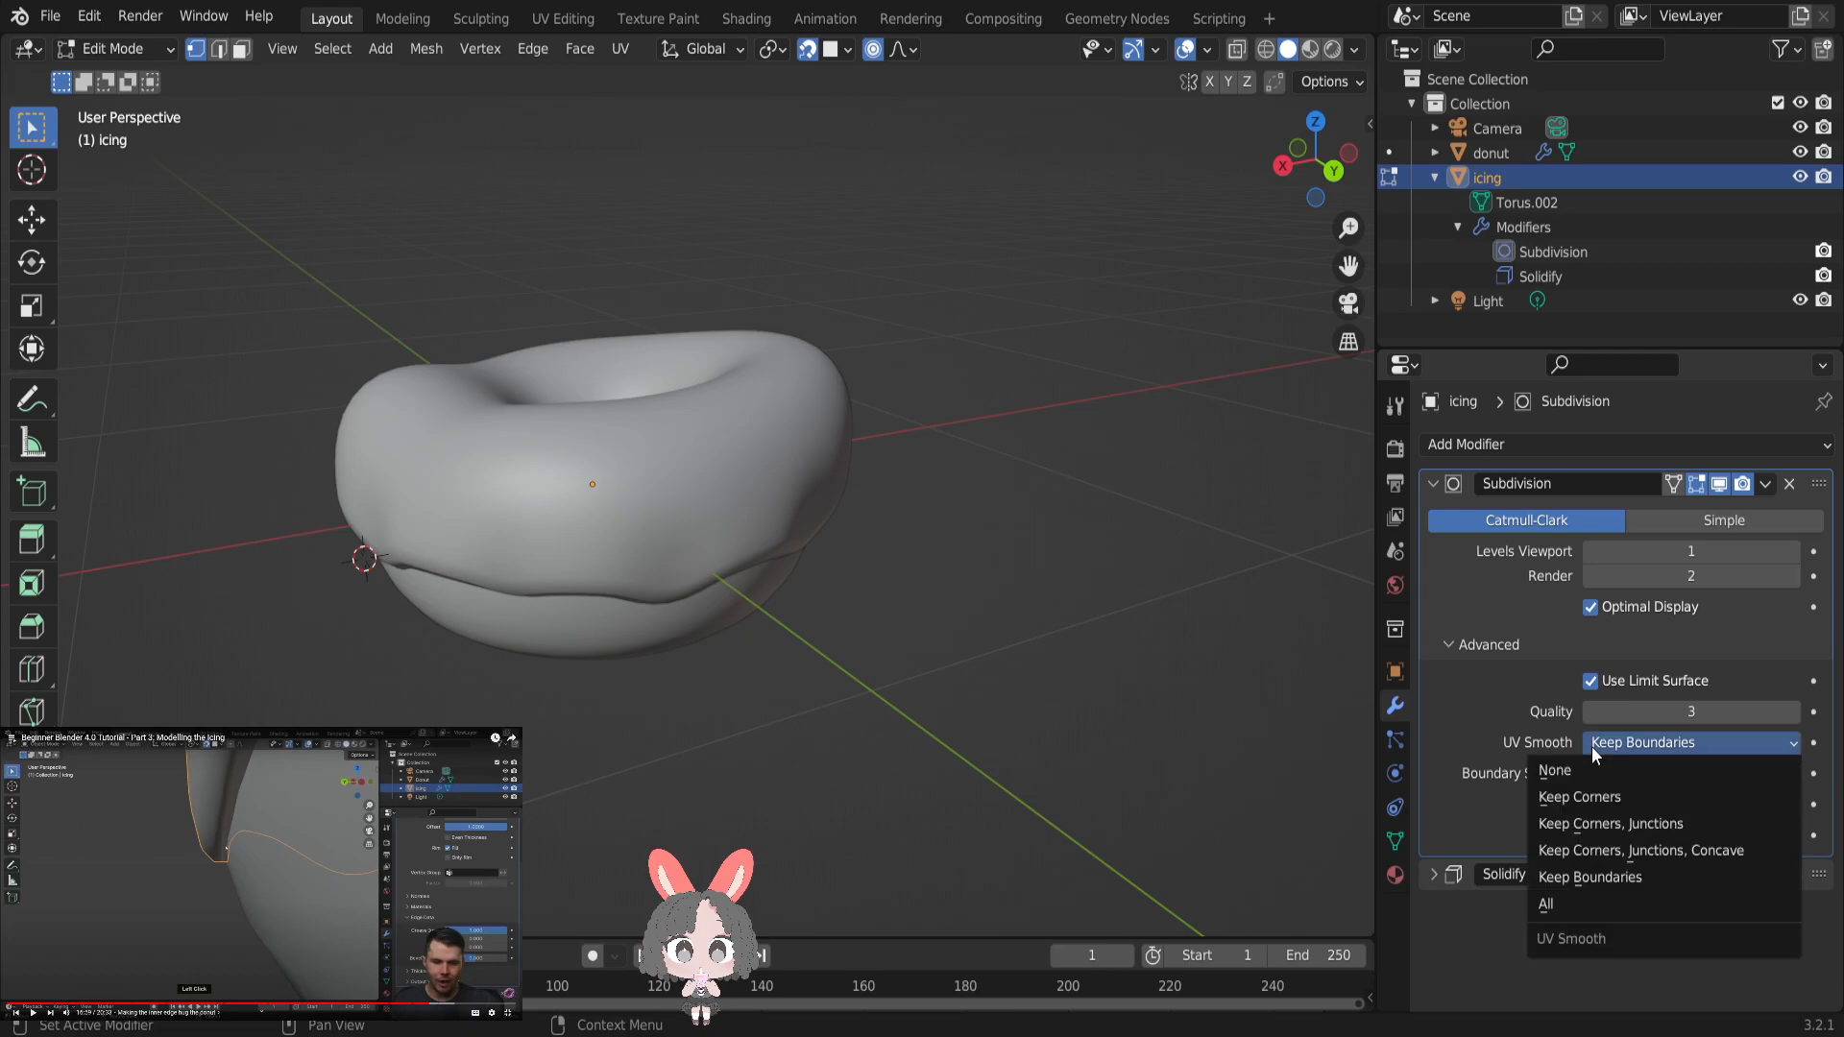
click(1592, 747)
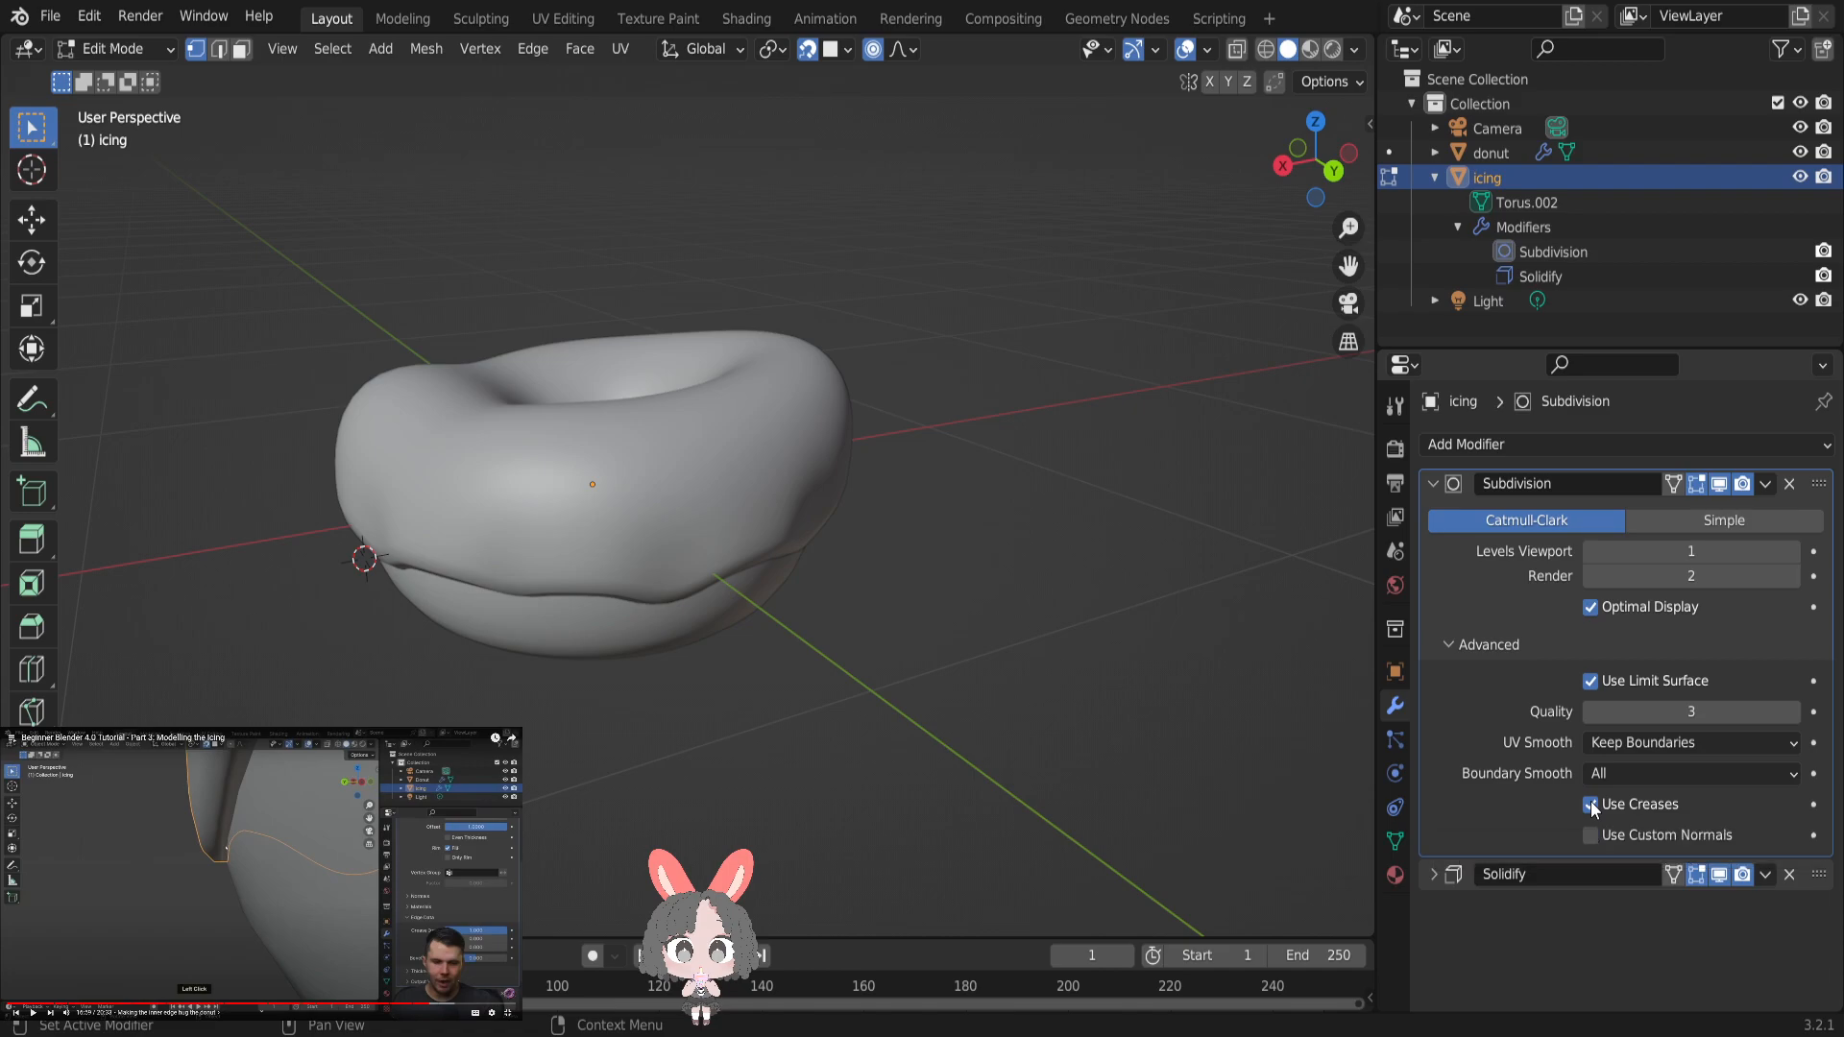
click(102, 939)
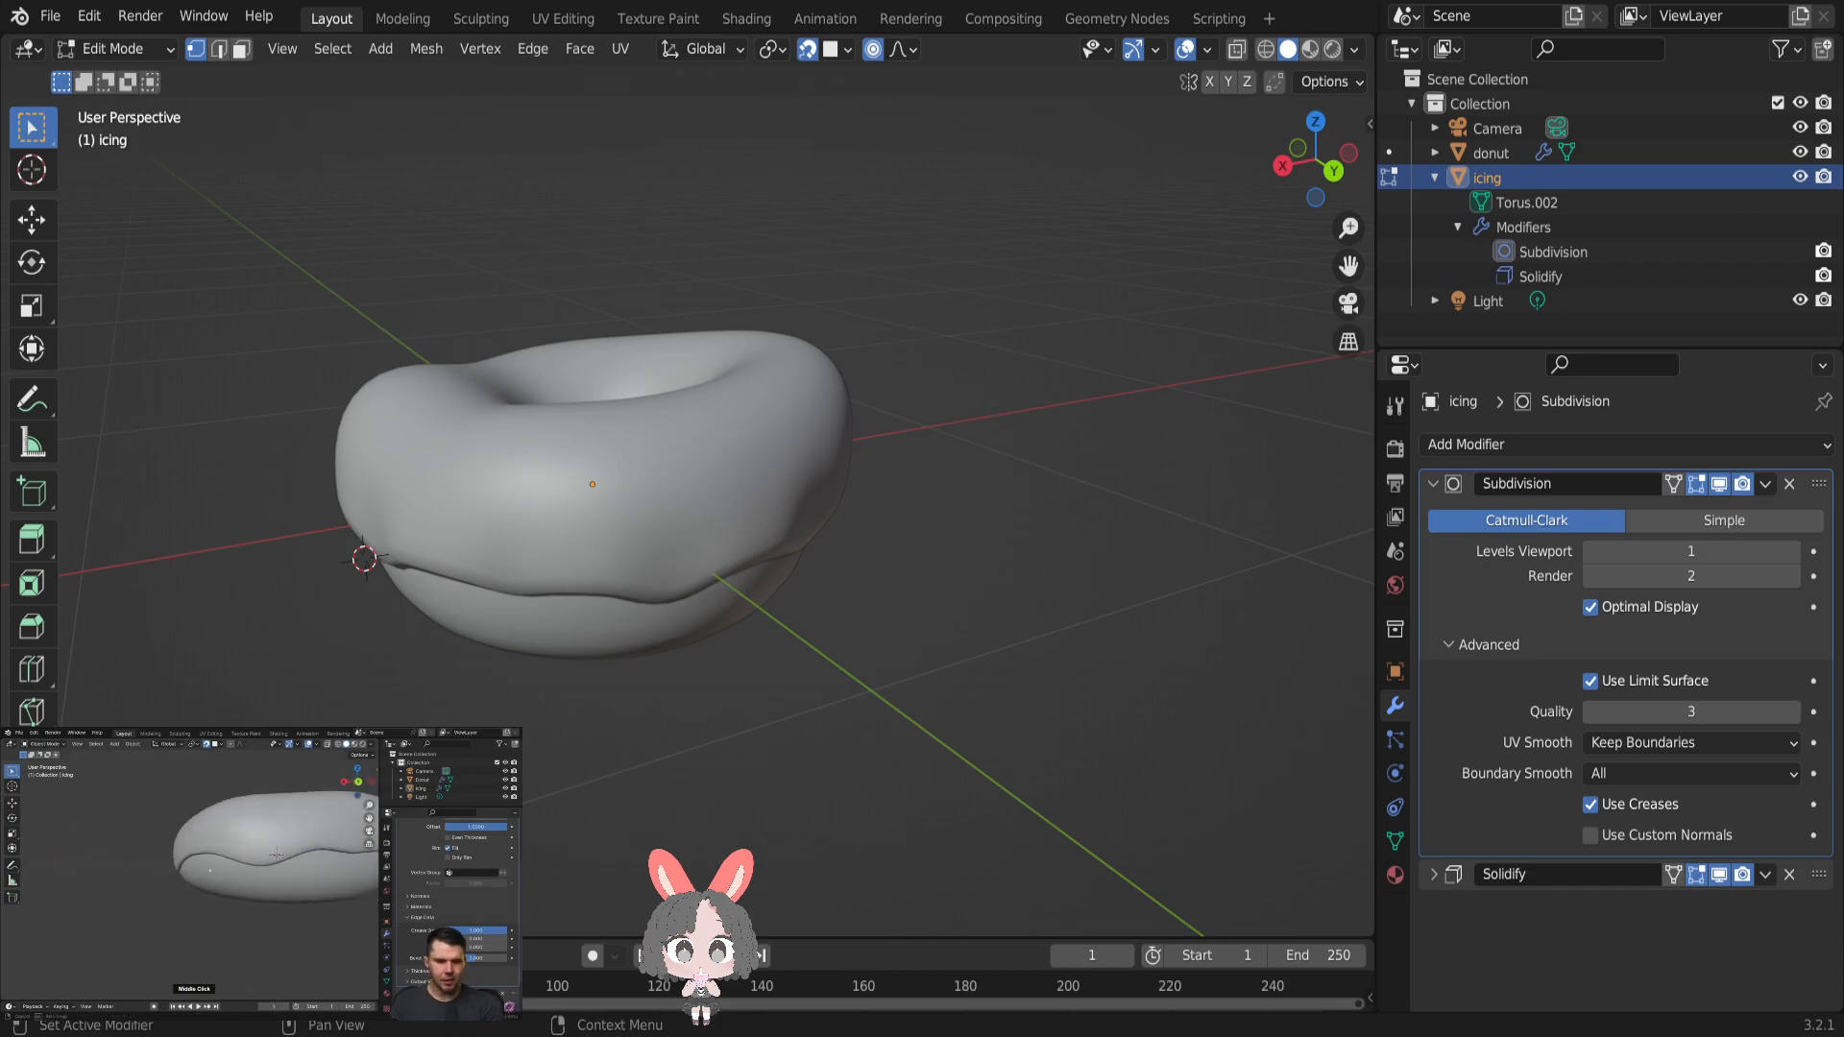
- Inspect the icing's thick lower edge around the donut and compare it in Object Mode and Edit Mode
scroll(519, 481, up, 3)
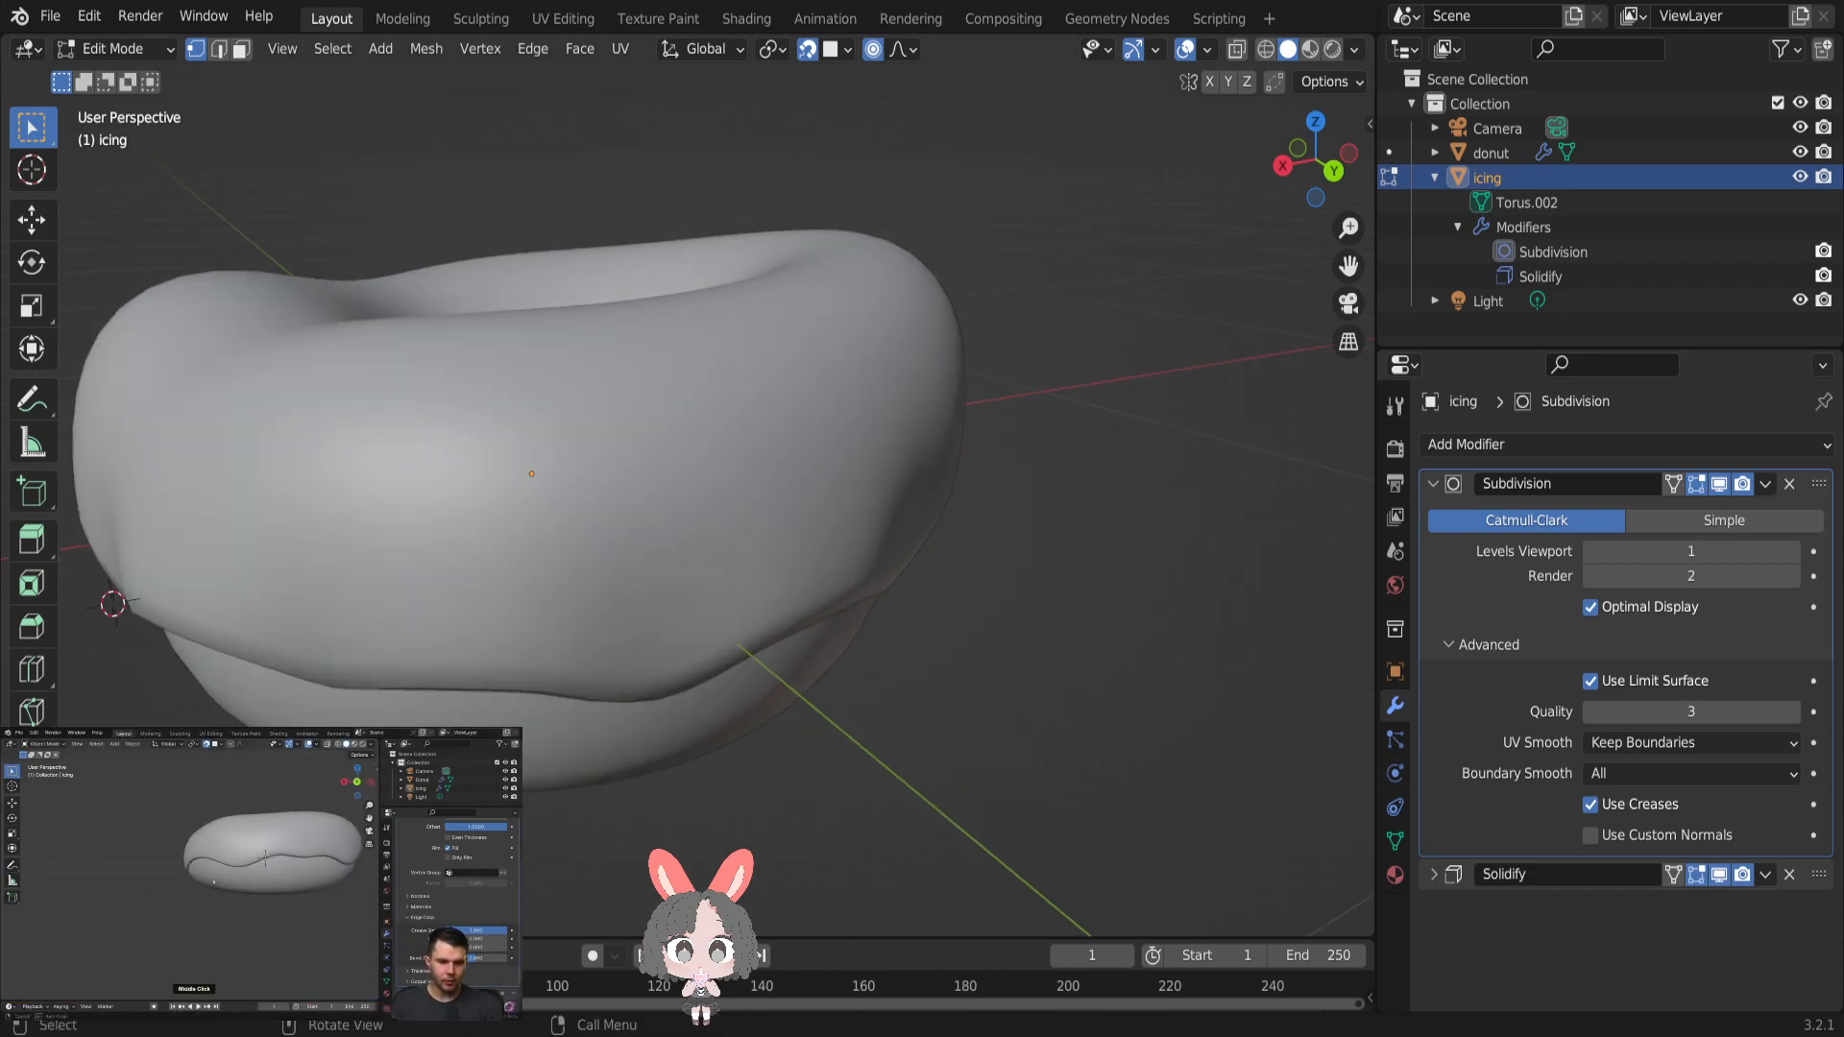
middle_drag(1021, 617, 1050, 724)
scroll(1049, 723, down, 5)
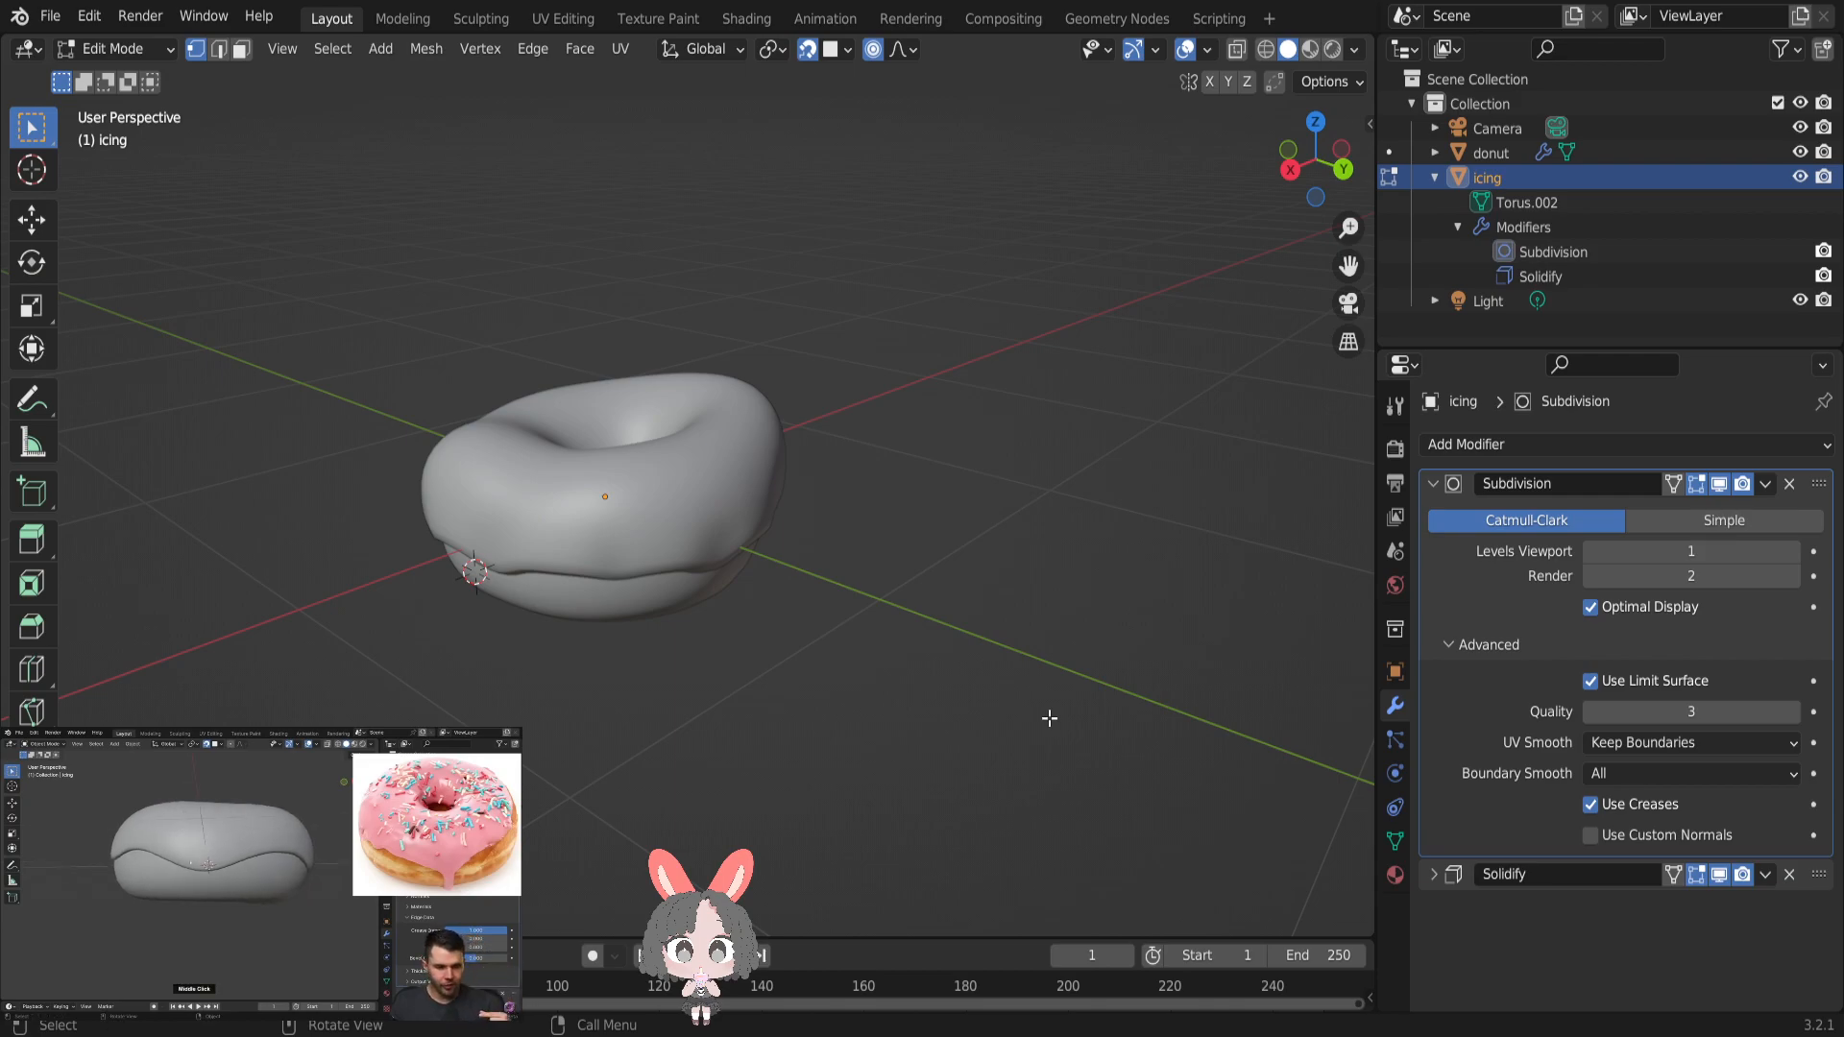
middle_drag(897, 731, 12, 689)
scroll(12, 689, down, 1)
scroll(564, 686, up, 4)
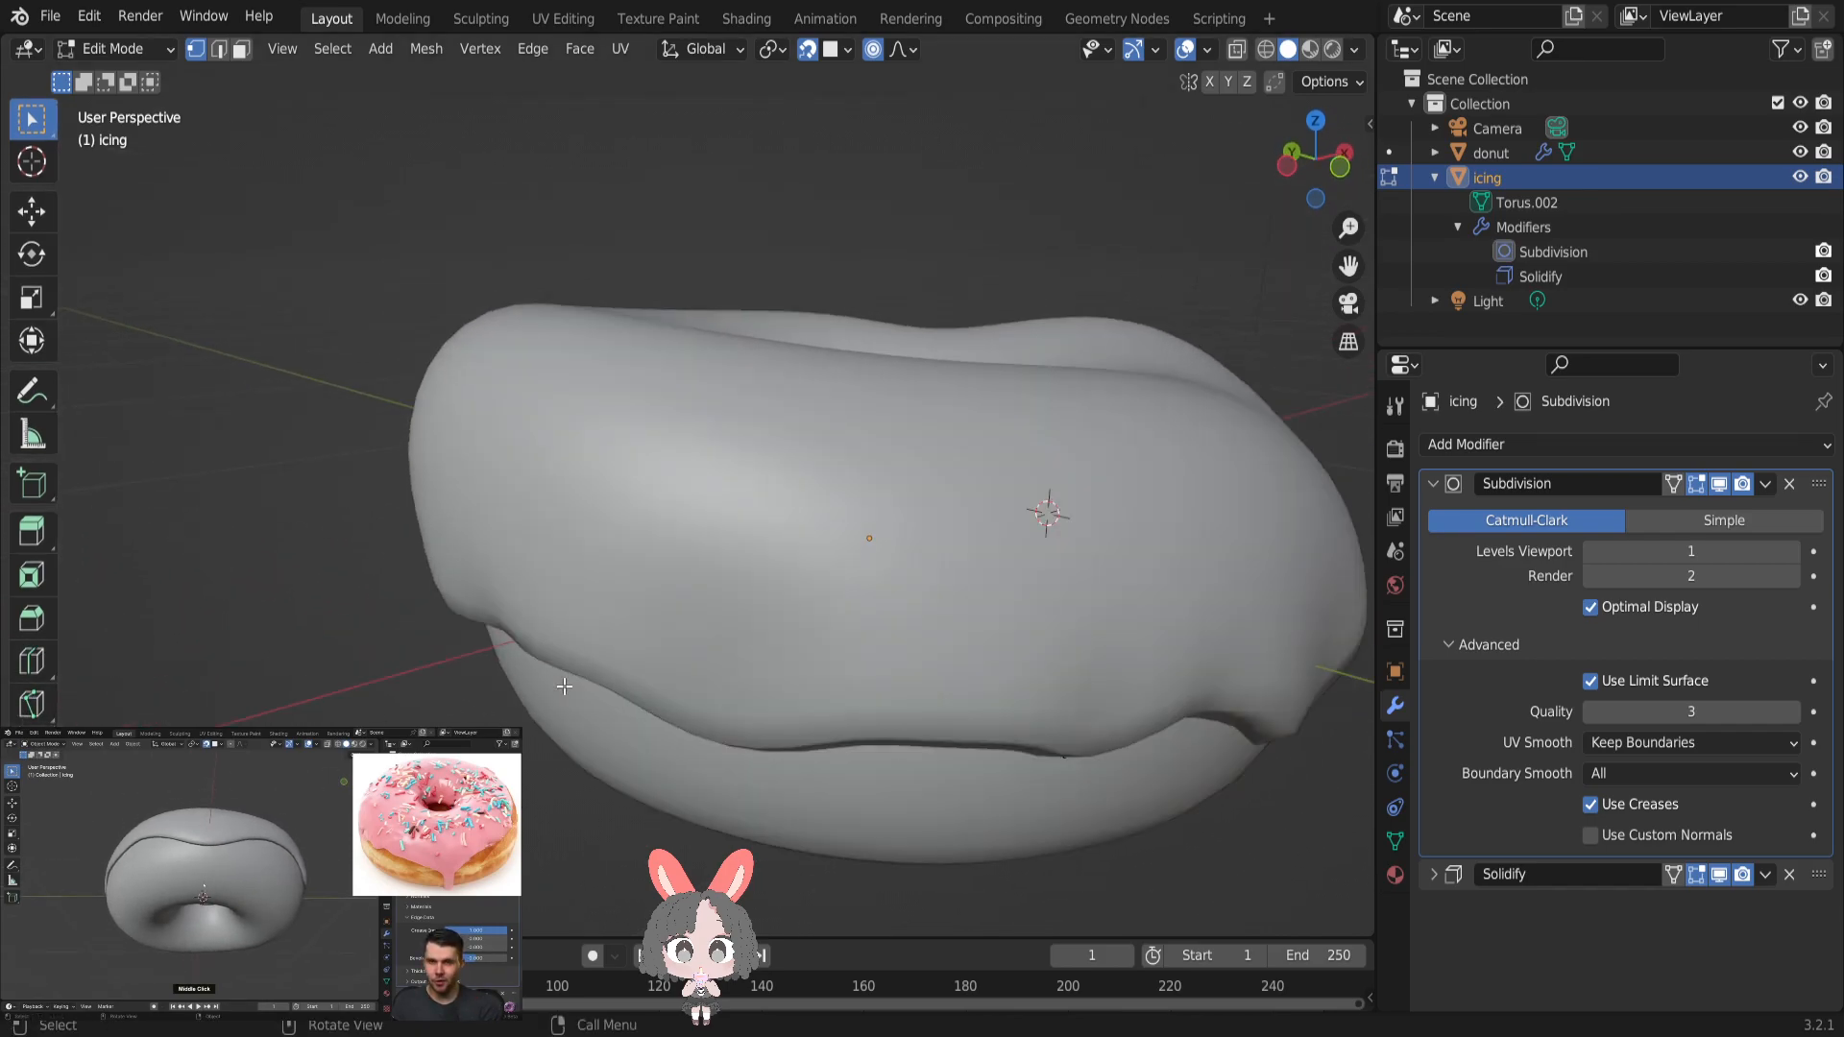
key(Tab)
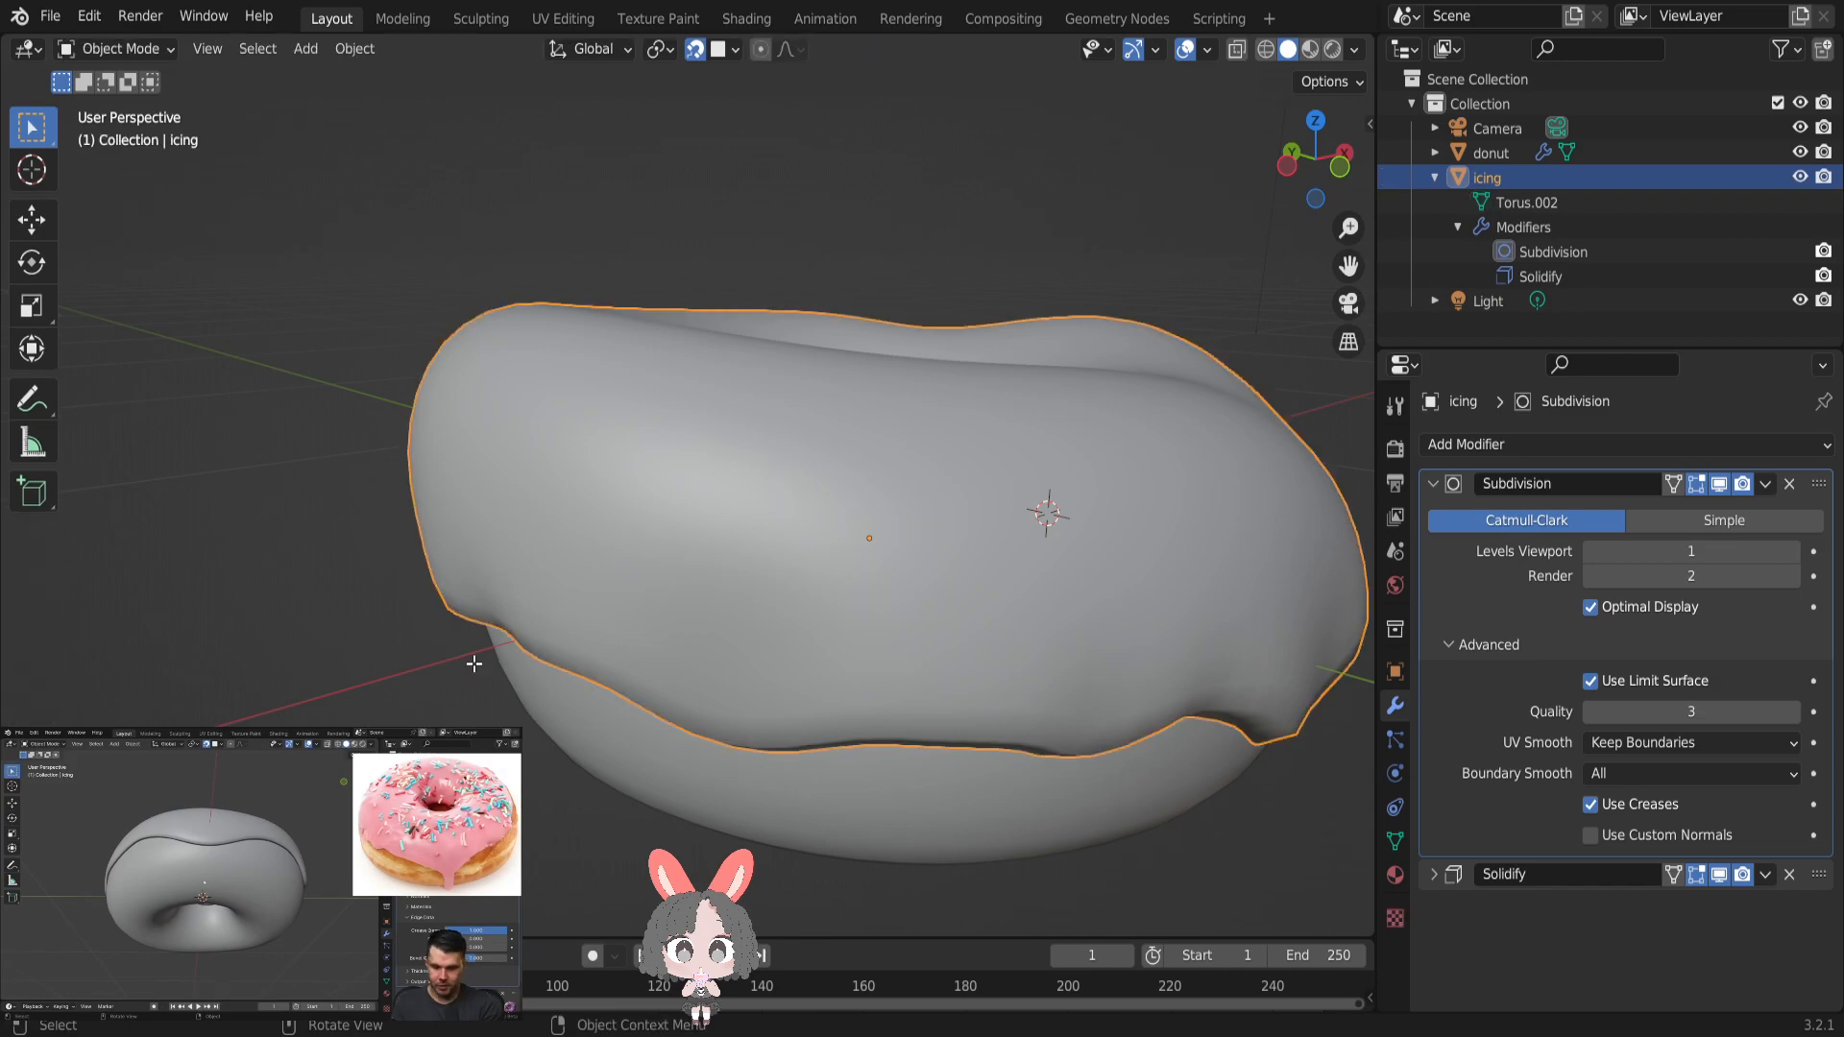
key(Tab)
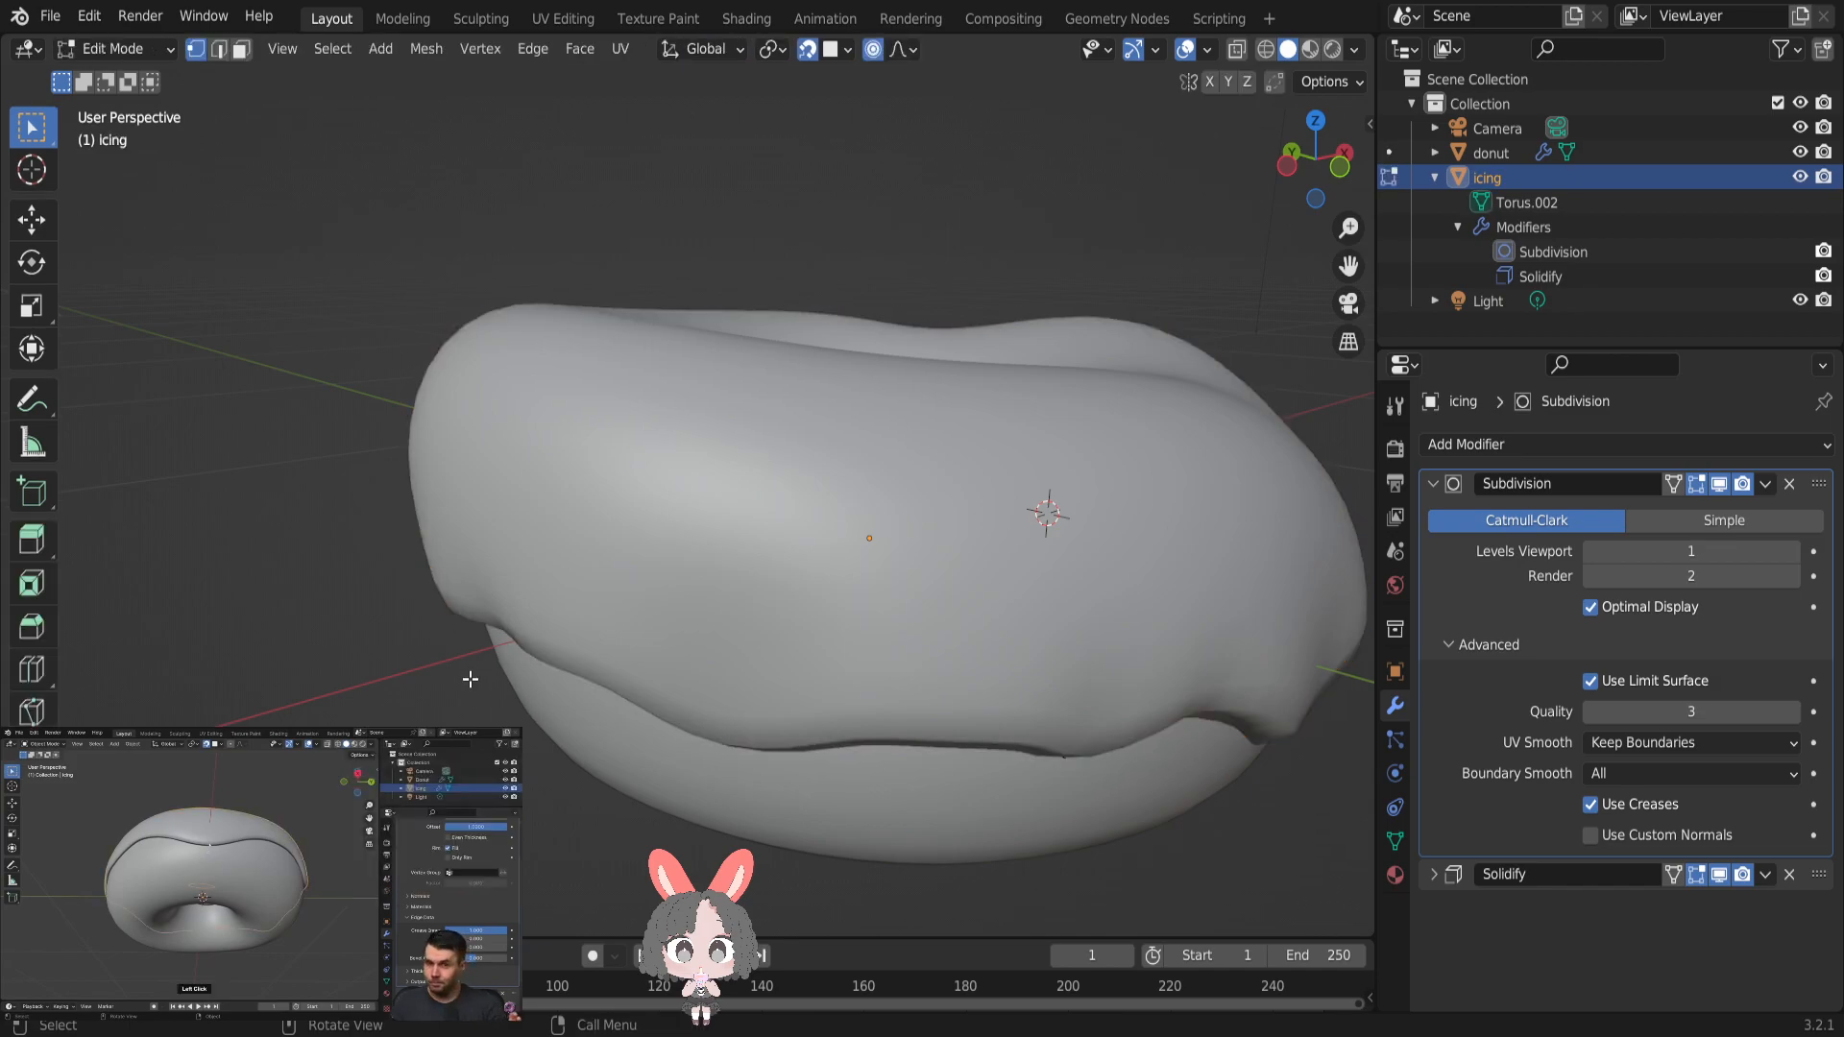
- Turn off the Solidify modifier's display in Edit Mode, clear the top selection and collapse the Subdivision settings
click(1697, 484)
click(1698, 485)
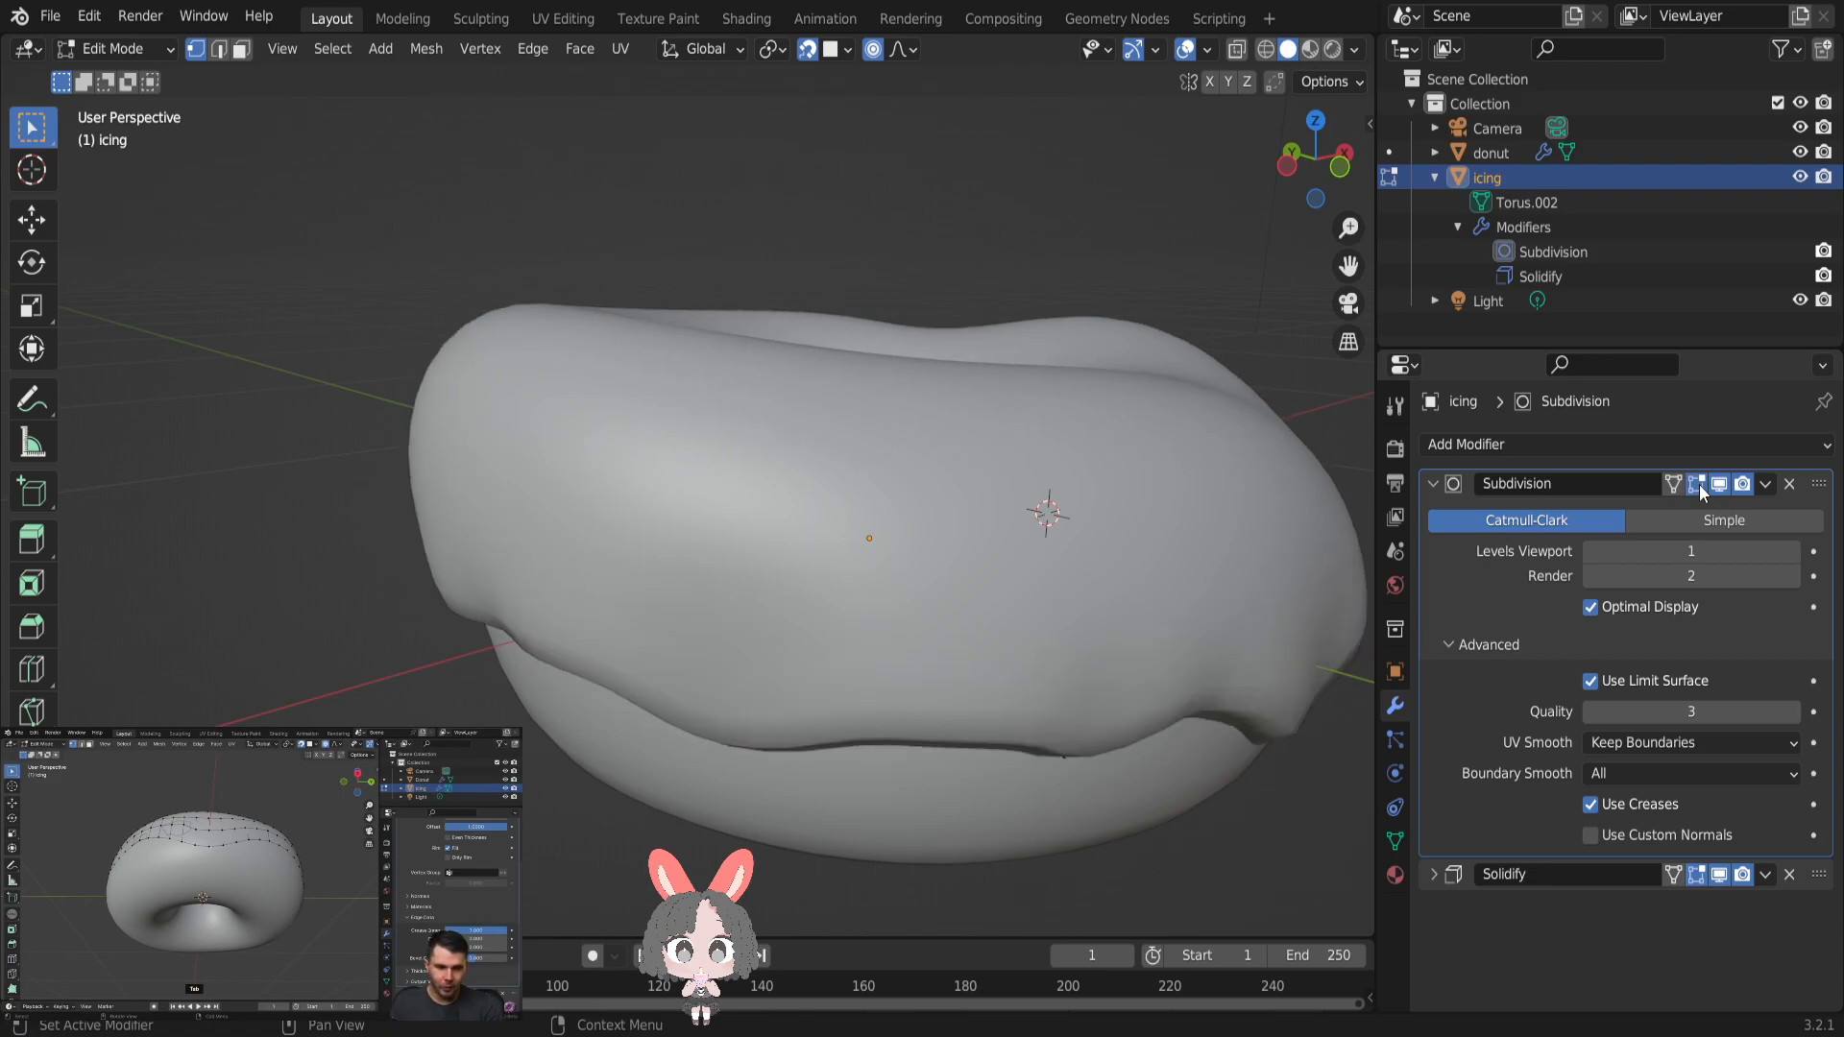
click(1705, 876)
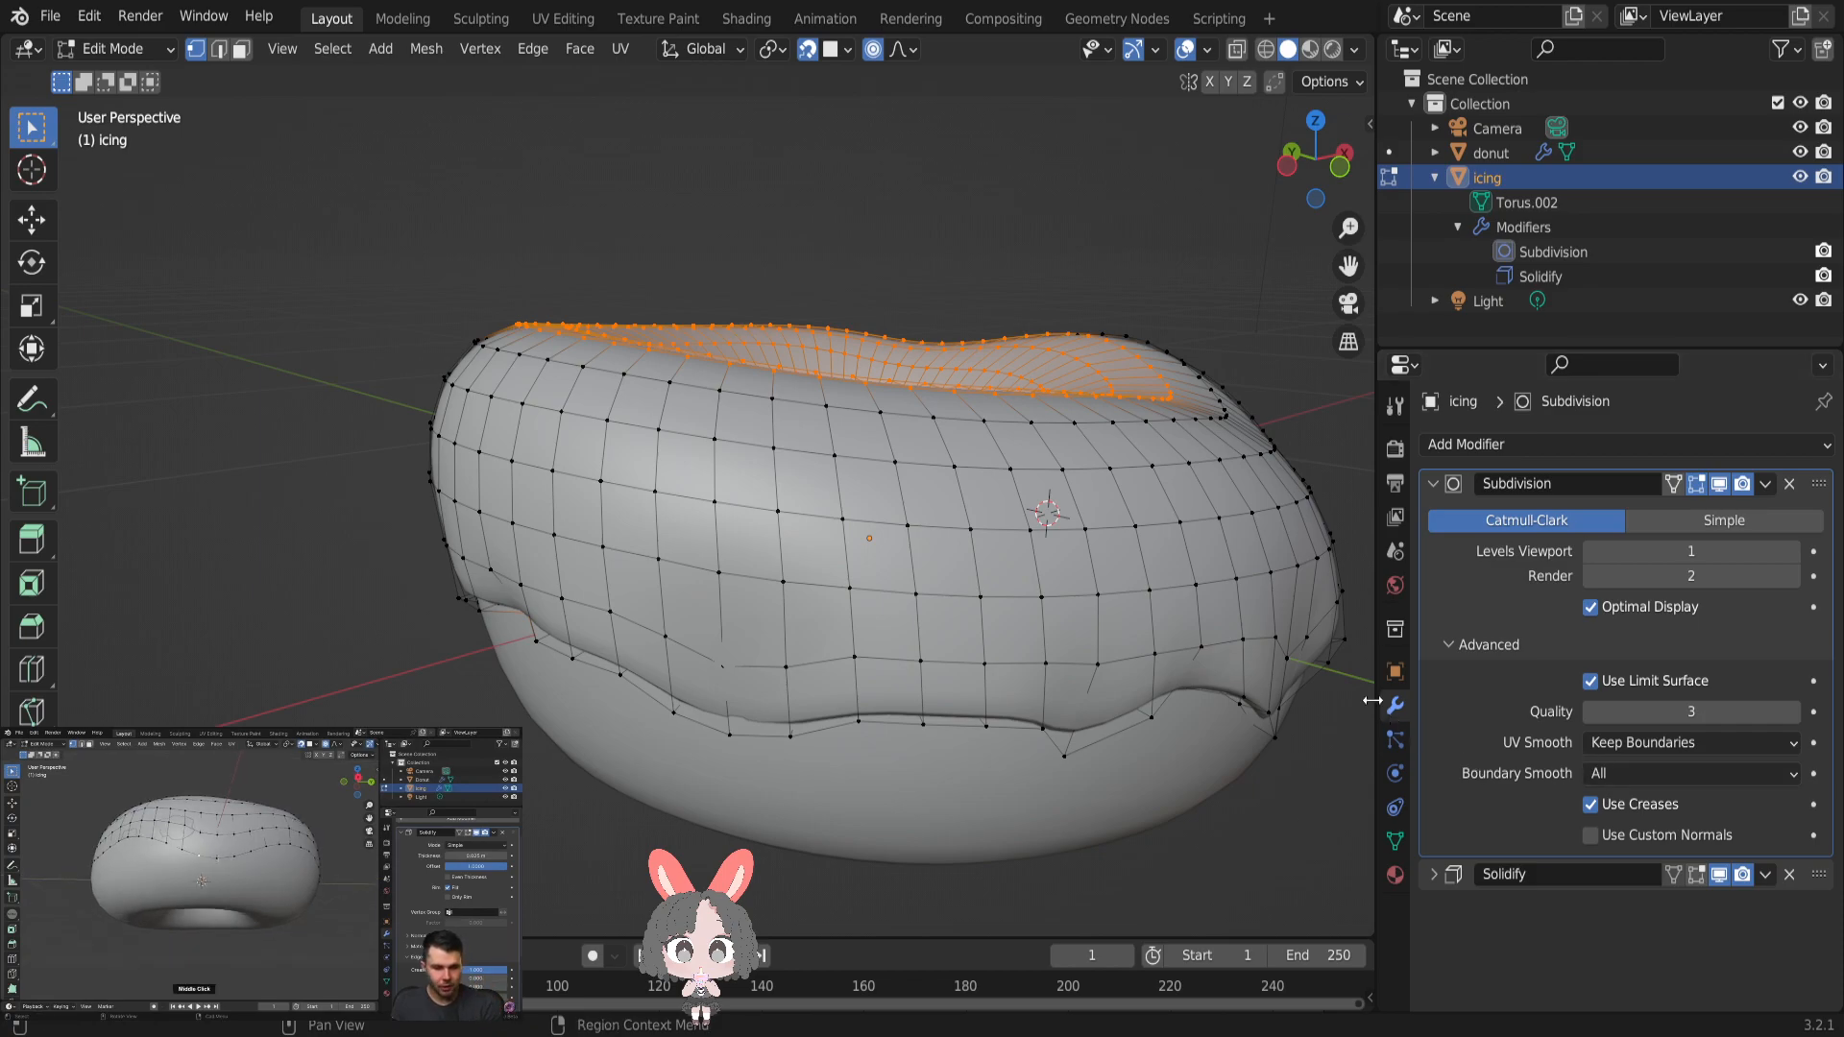
click(1200, 659)
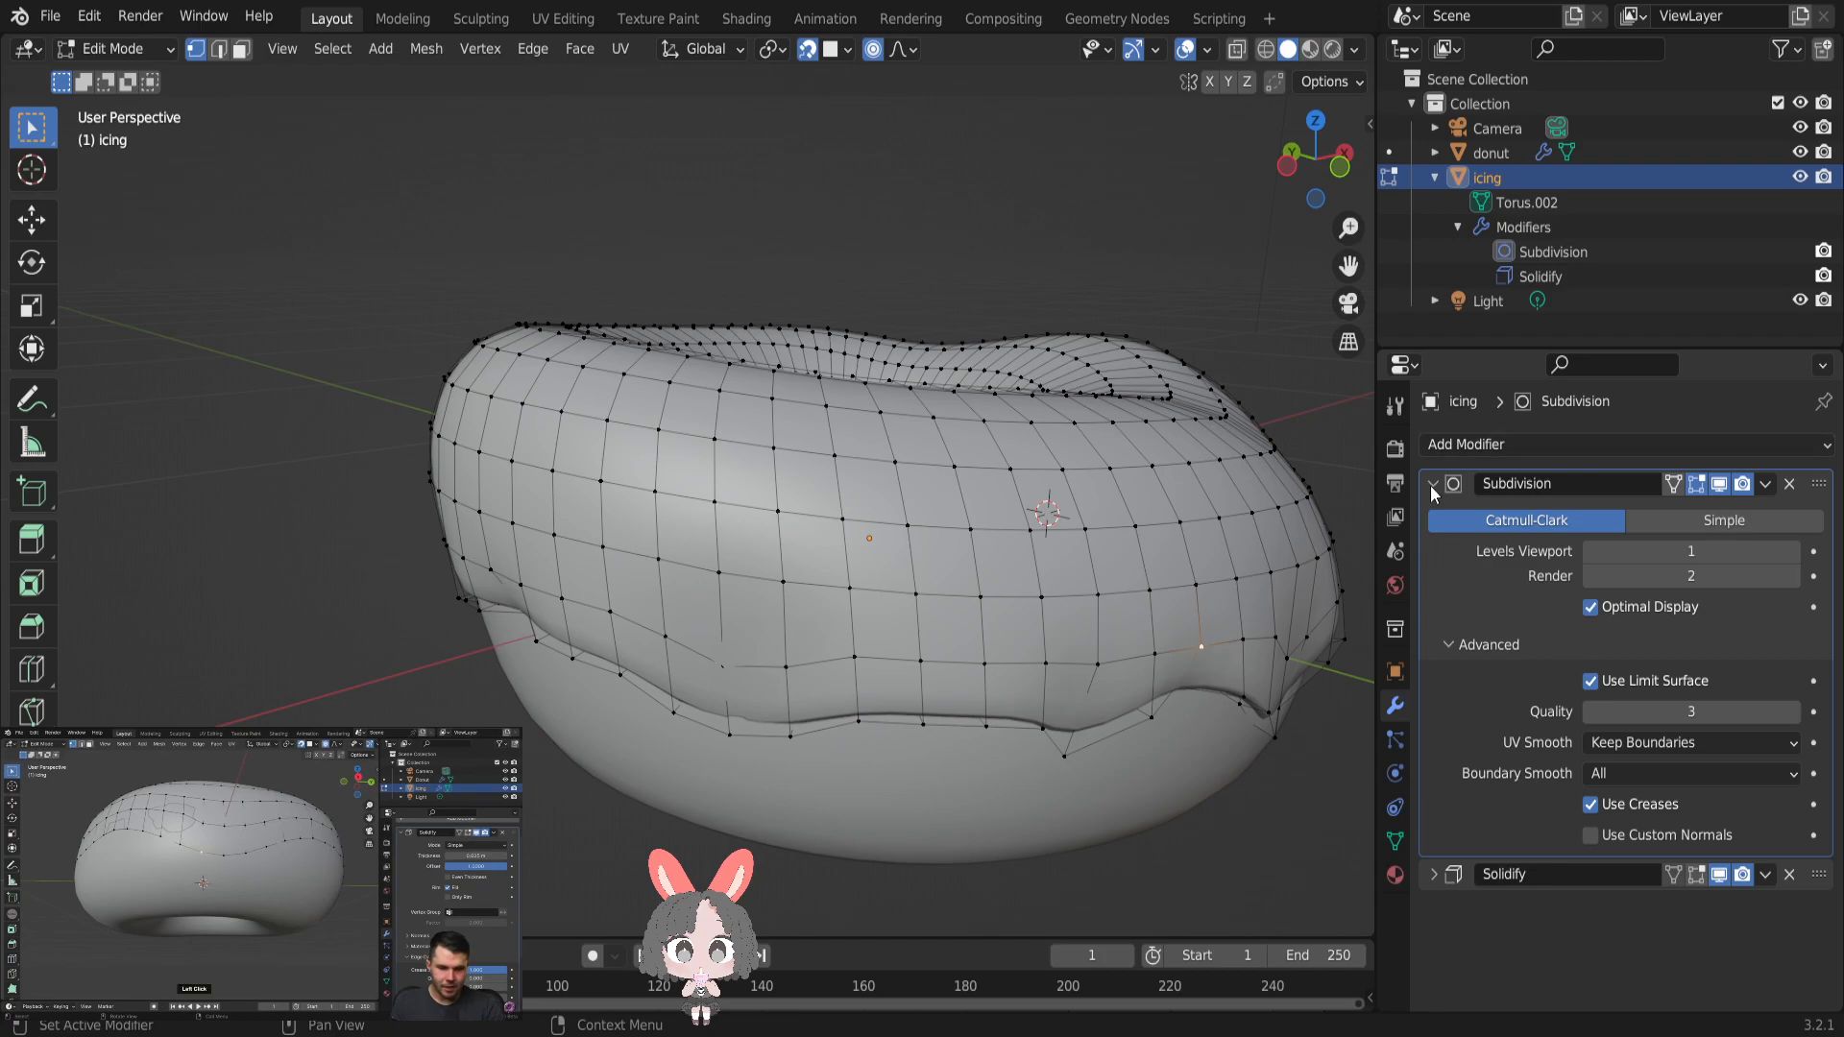
click(1432, 485)
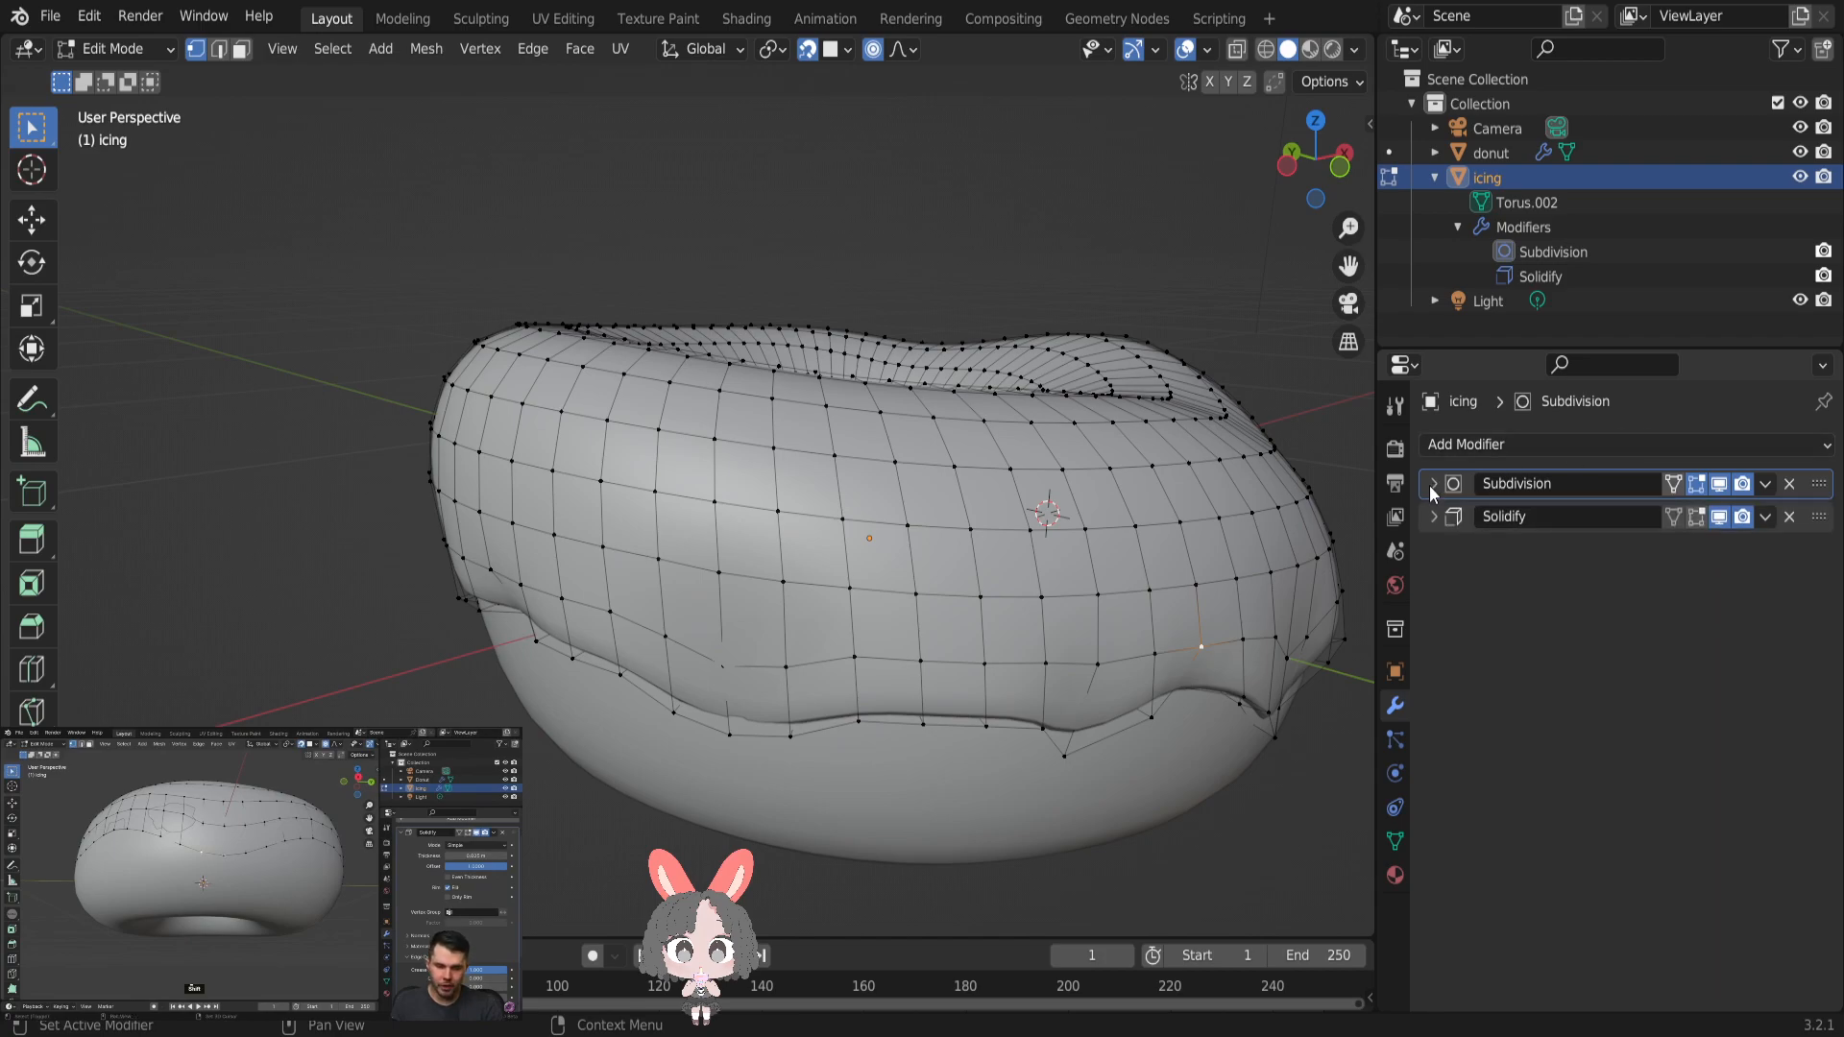
- Extrude the two lowest vertices of a front drip on the icing's edge straight down along the Z axis
scroll(972, 740, up, 2)
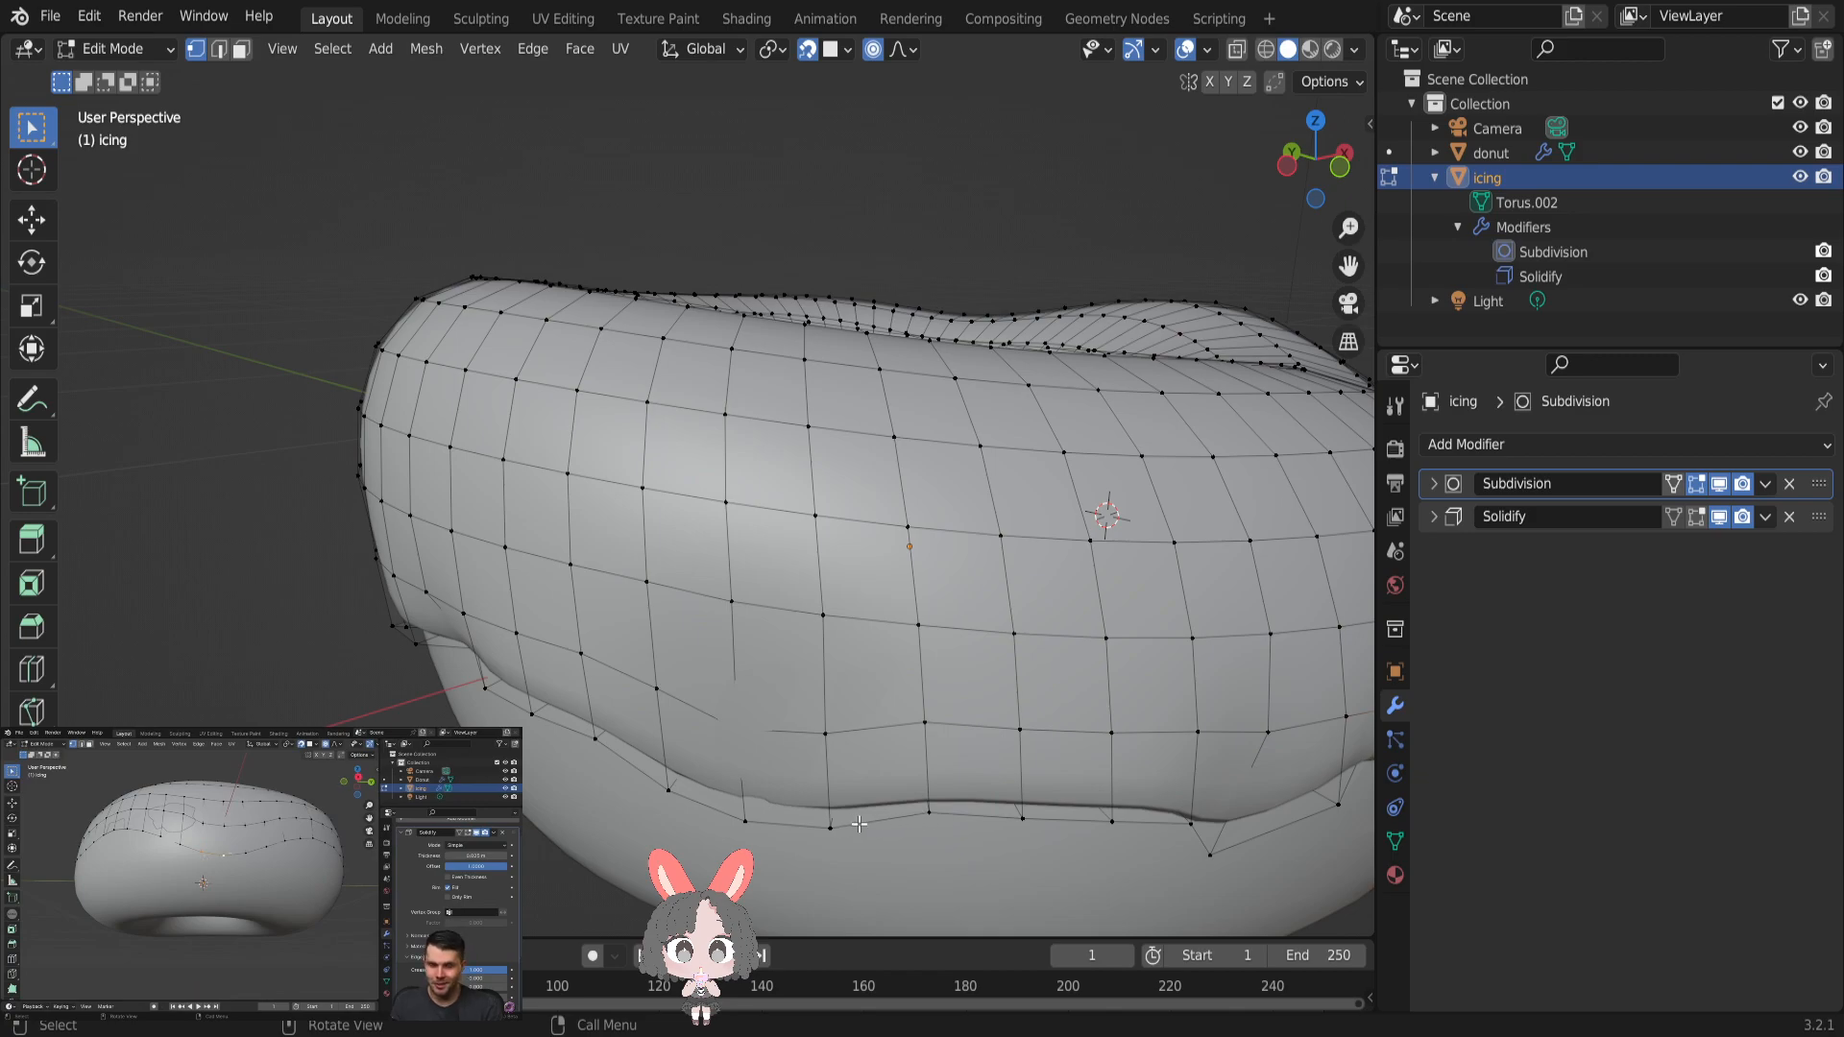
middle_drag(1119, 817, 972, 776)
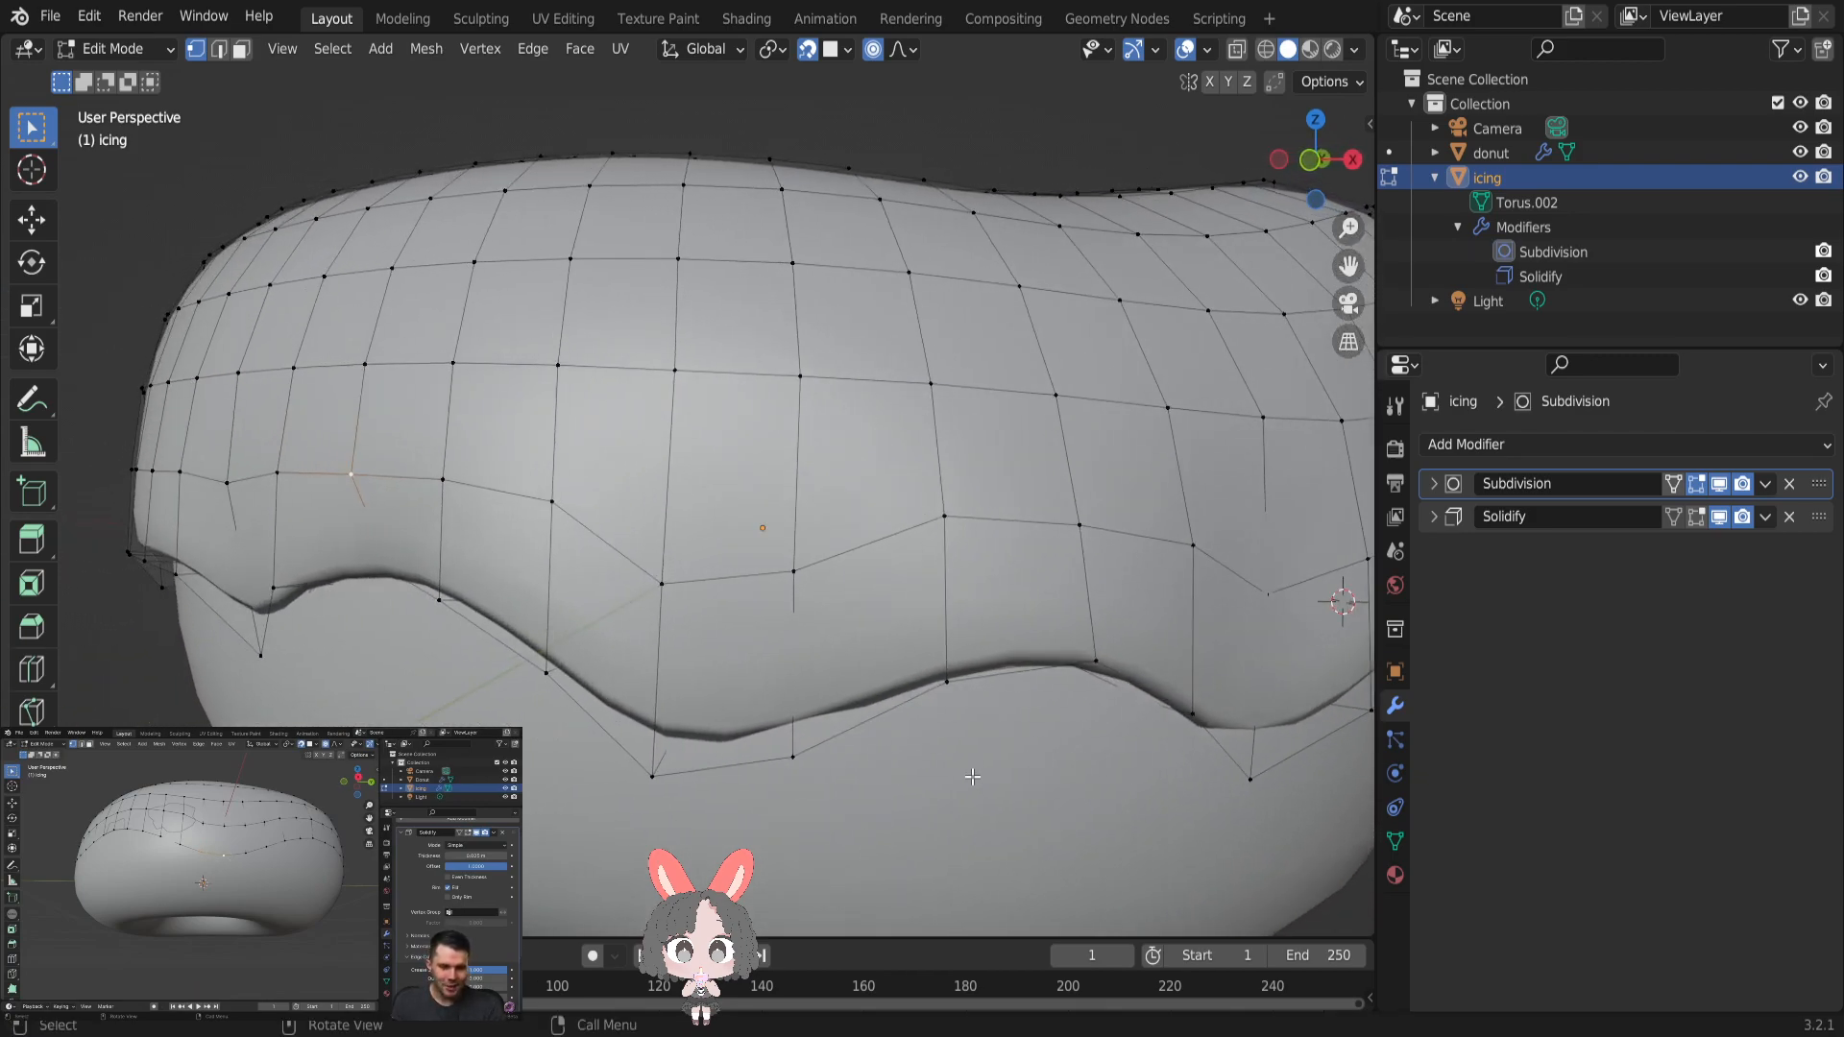
click(641, 774)
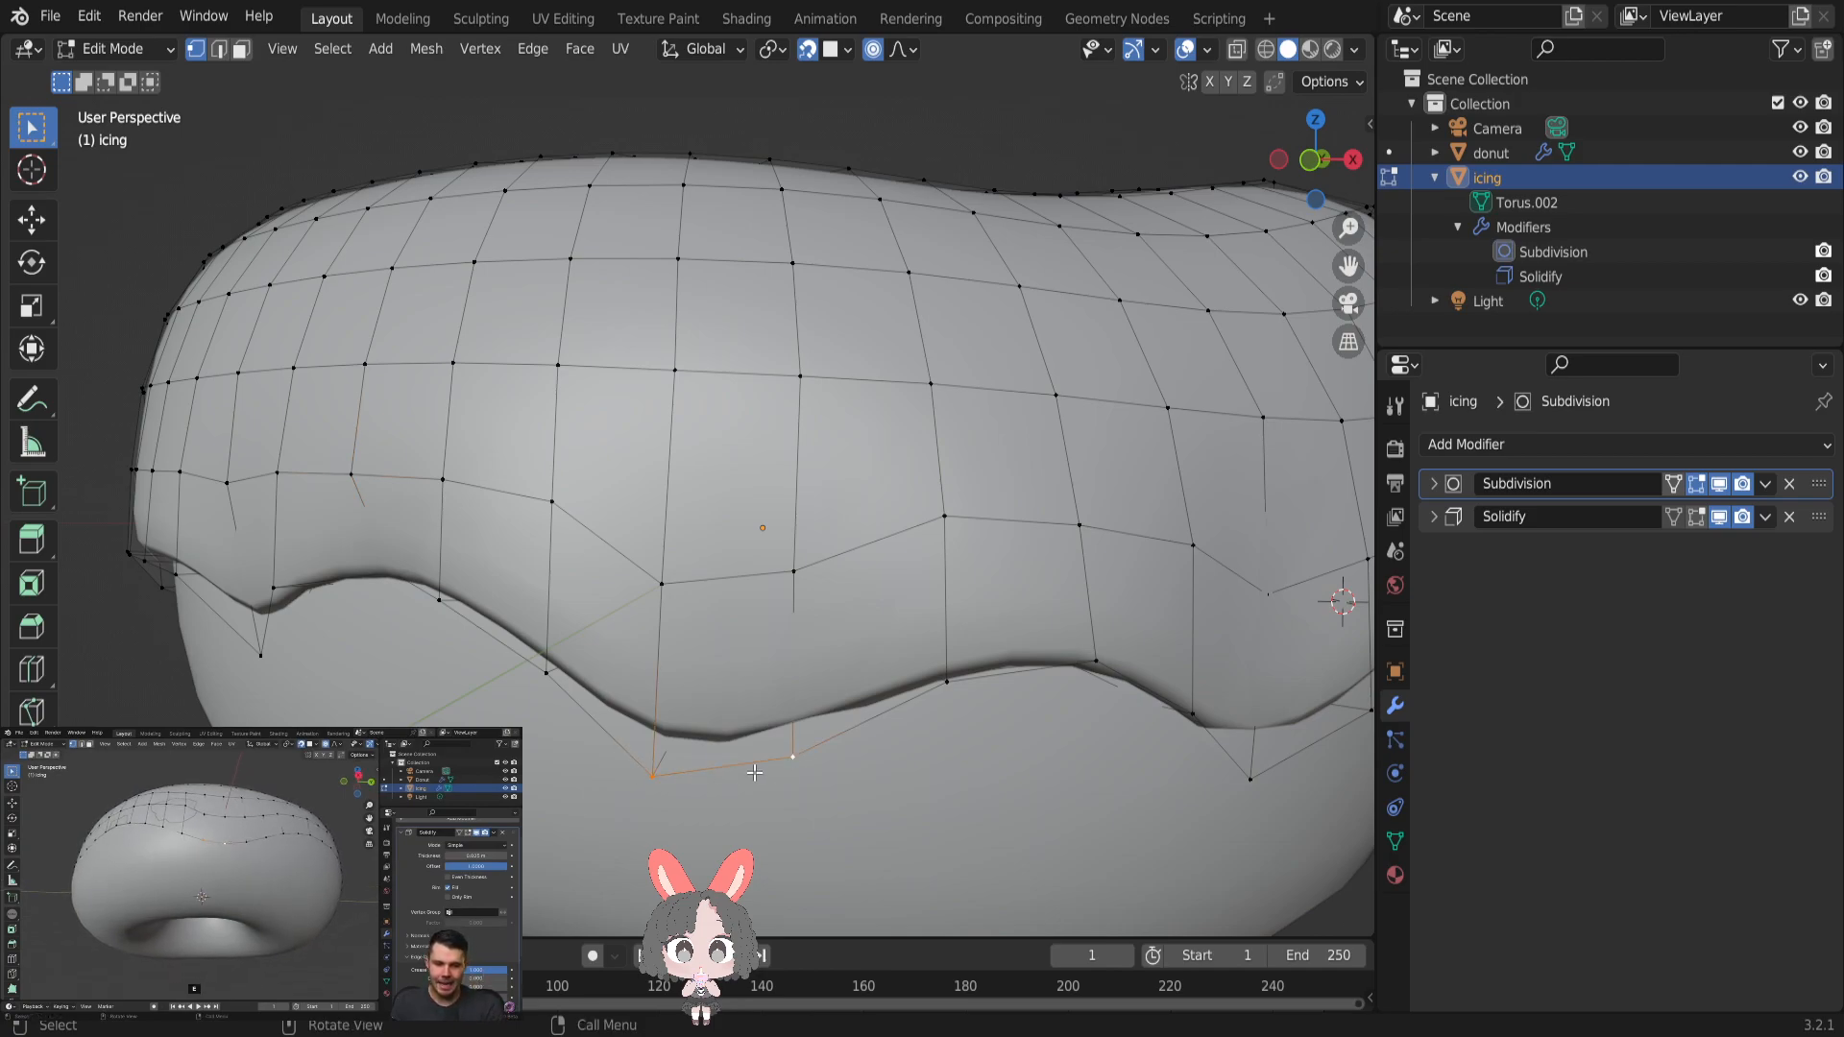
key(e)
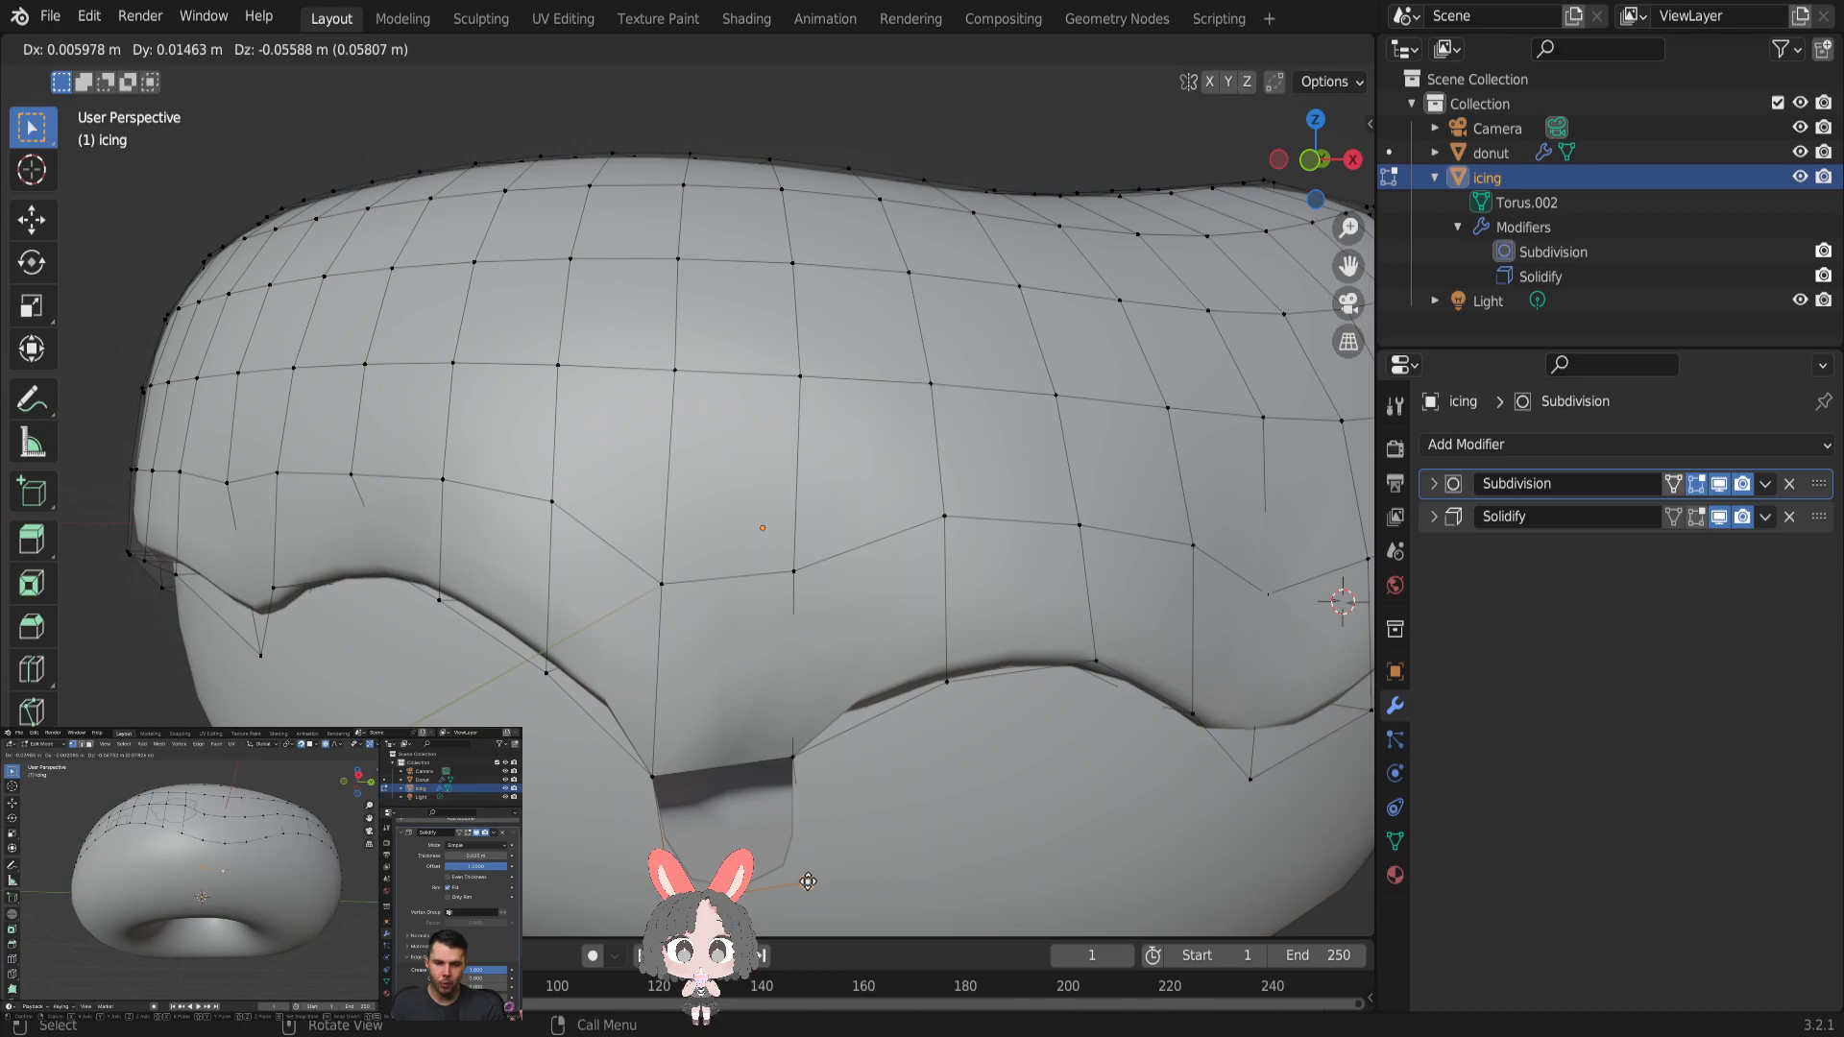
key(z)
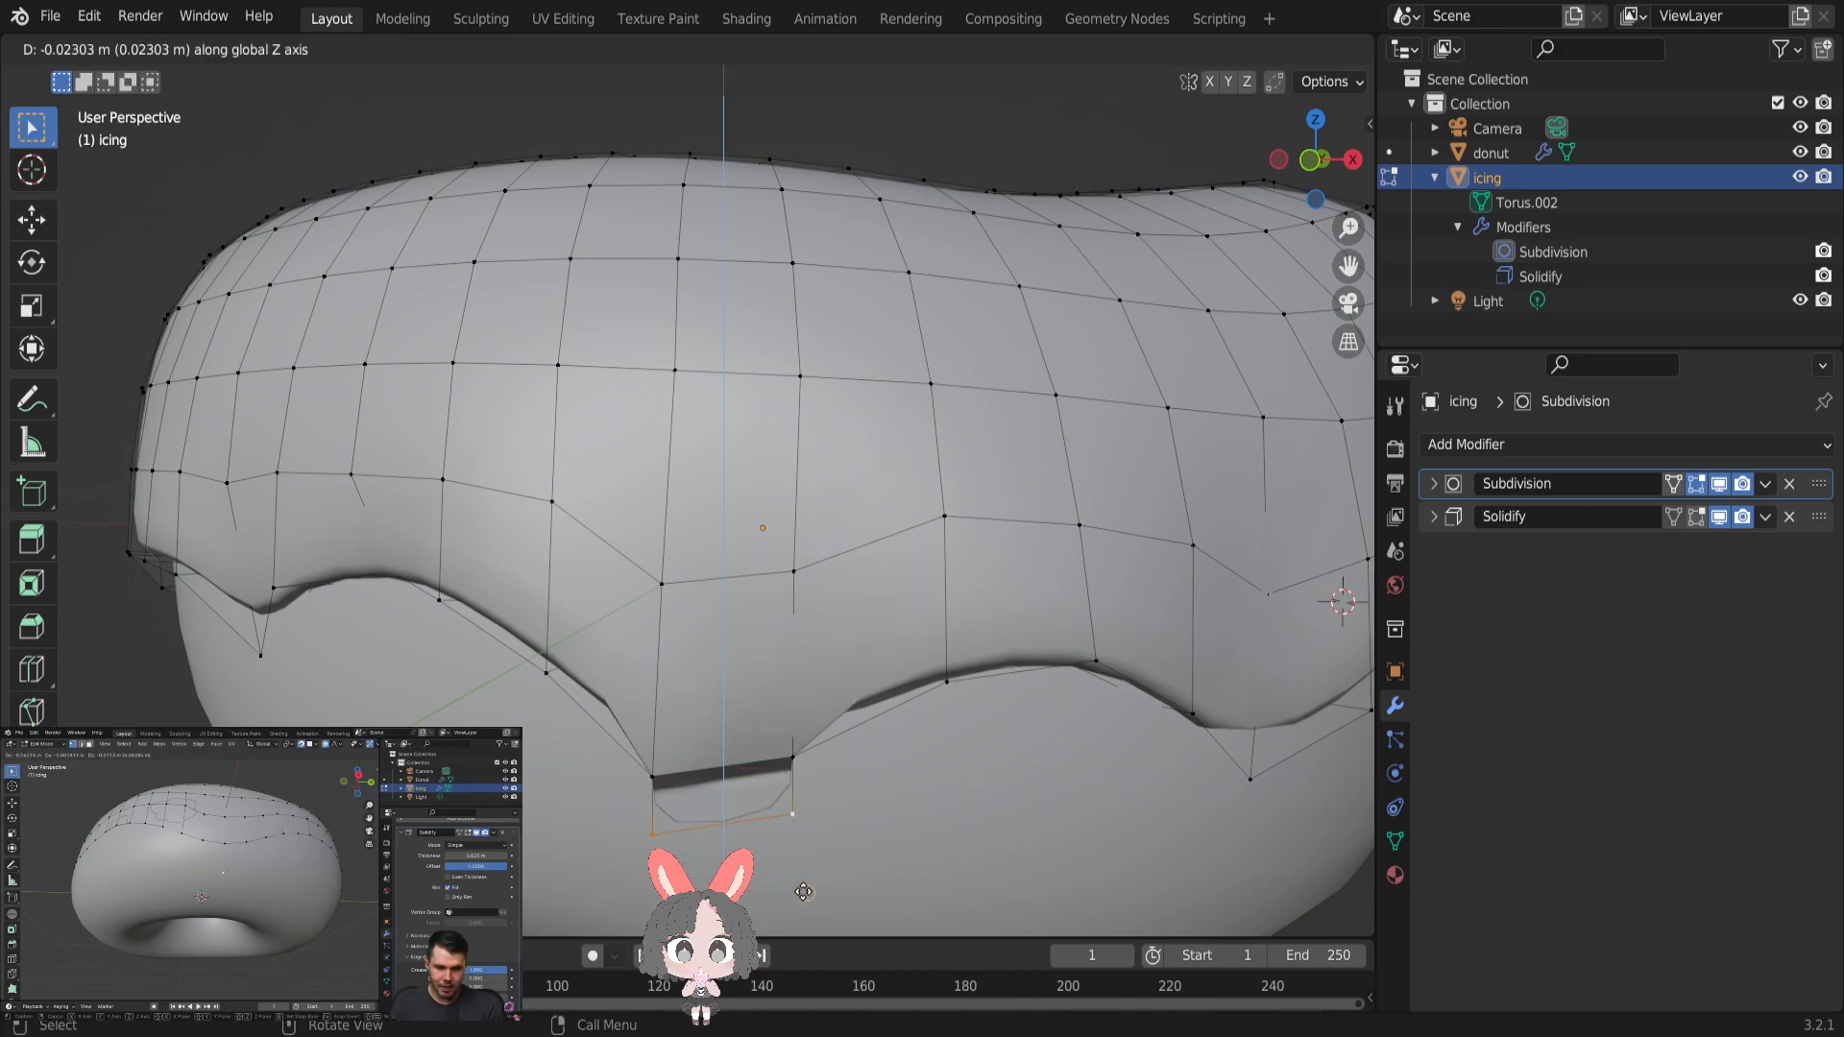
click(789, 76)
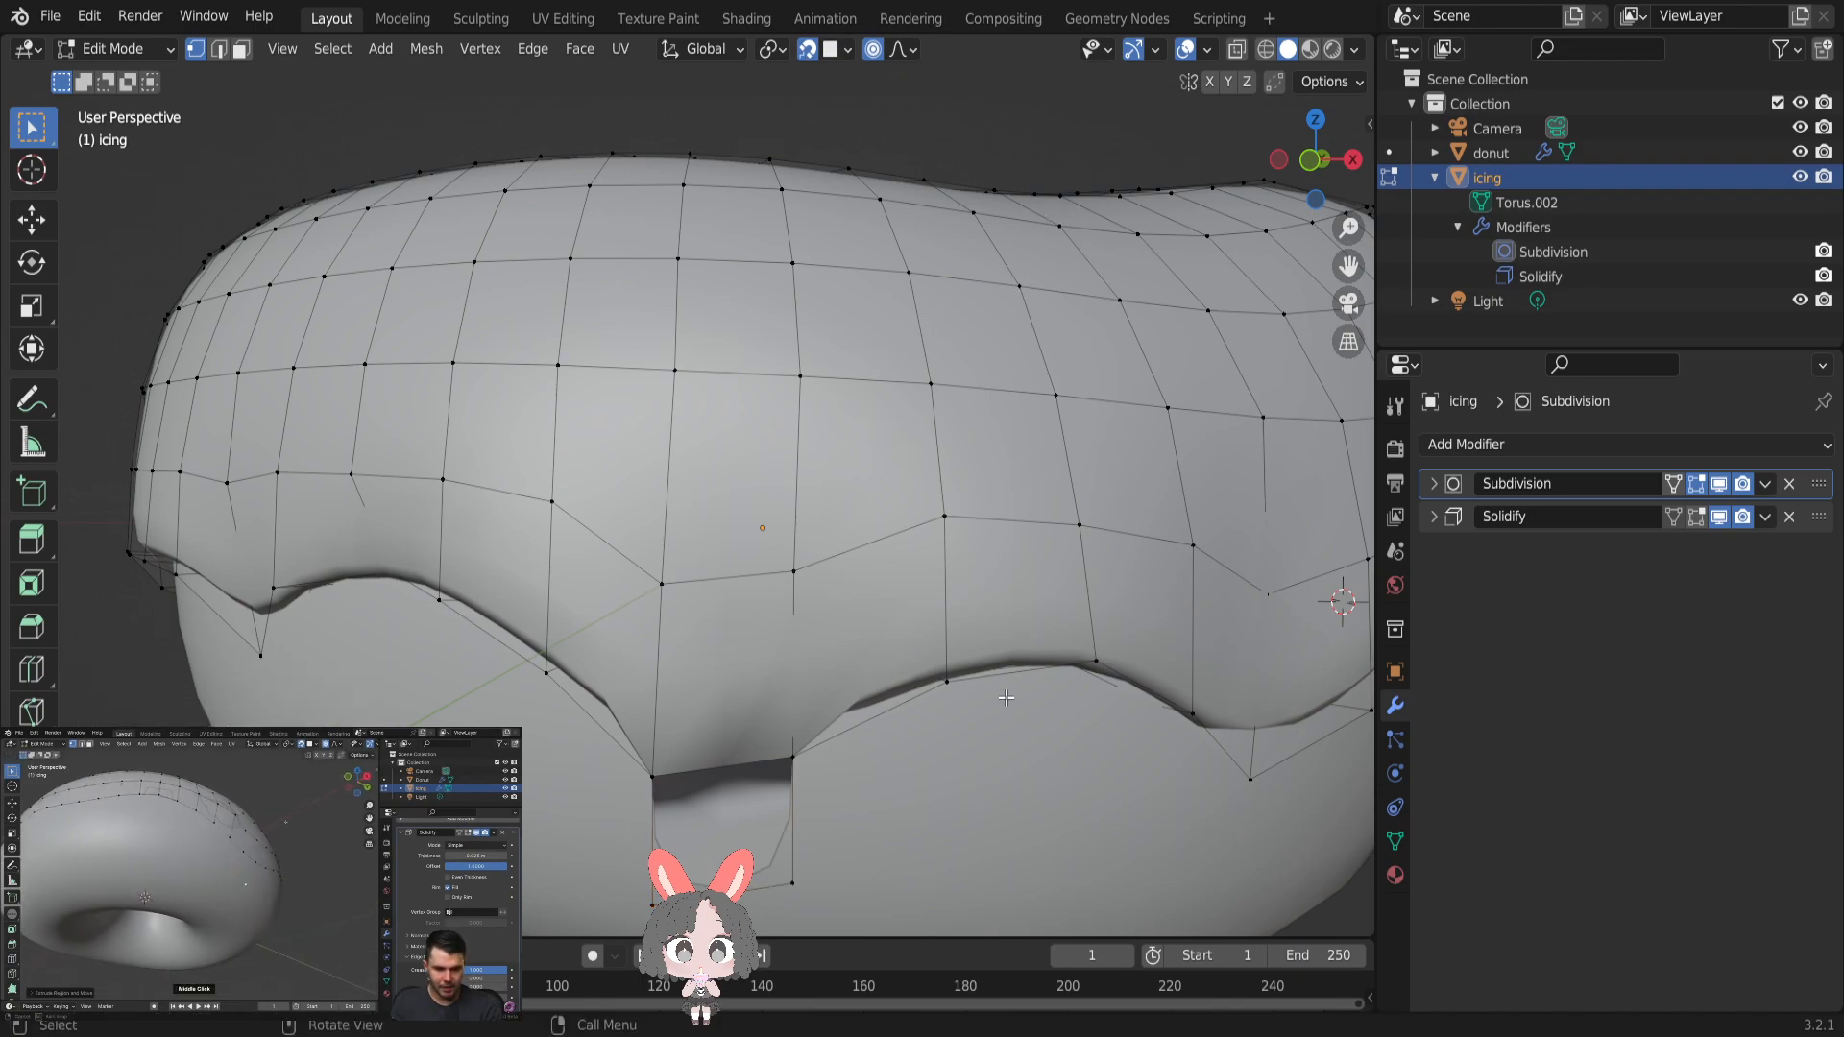
- Inspect the extruded drip and the icing's lower edge from the front and right side, comparing Object Mode with Edit Mode
middle_drag(960, 600, 847, 693)
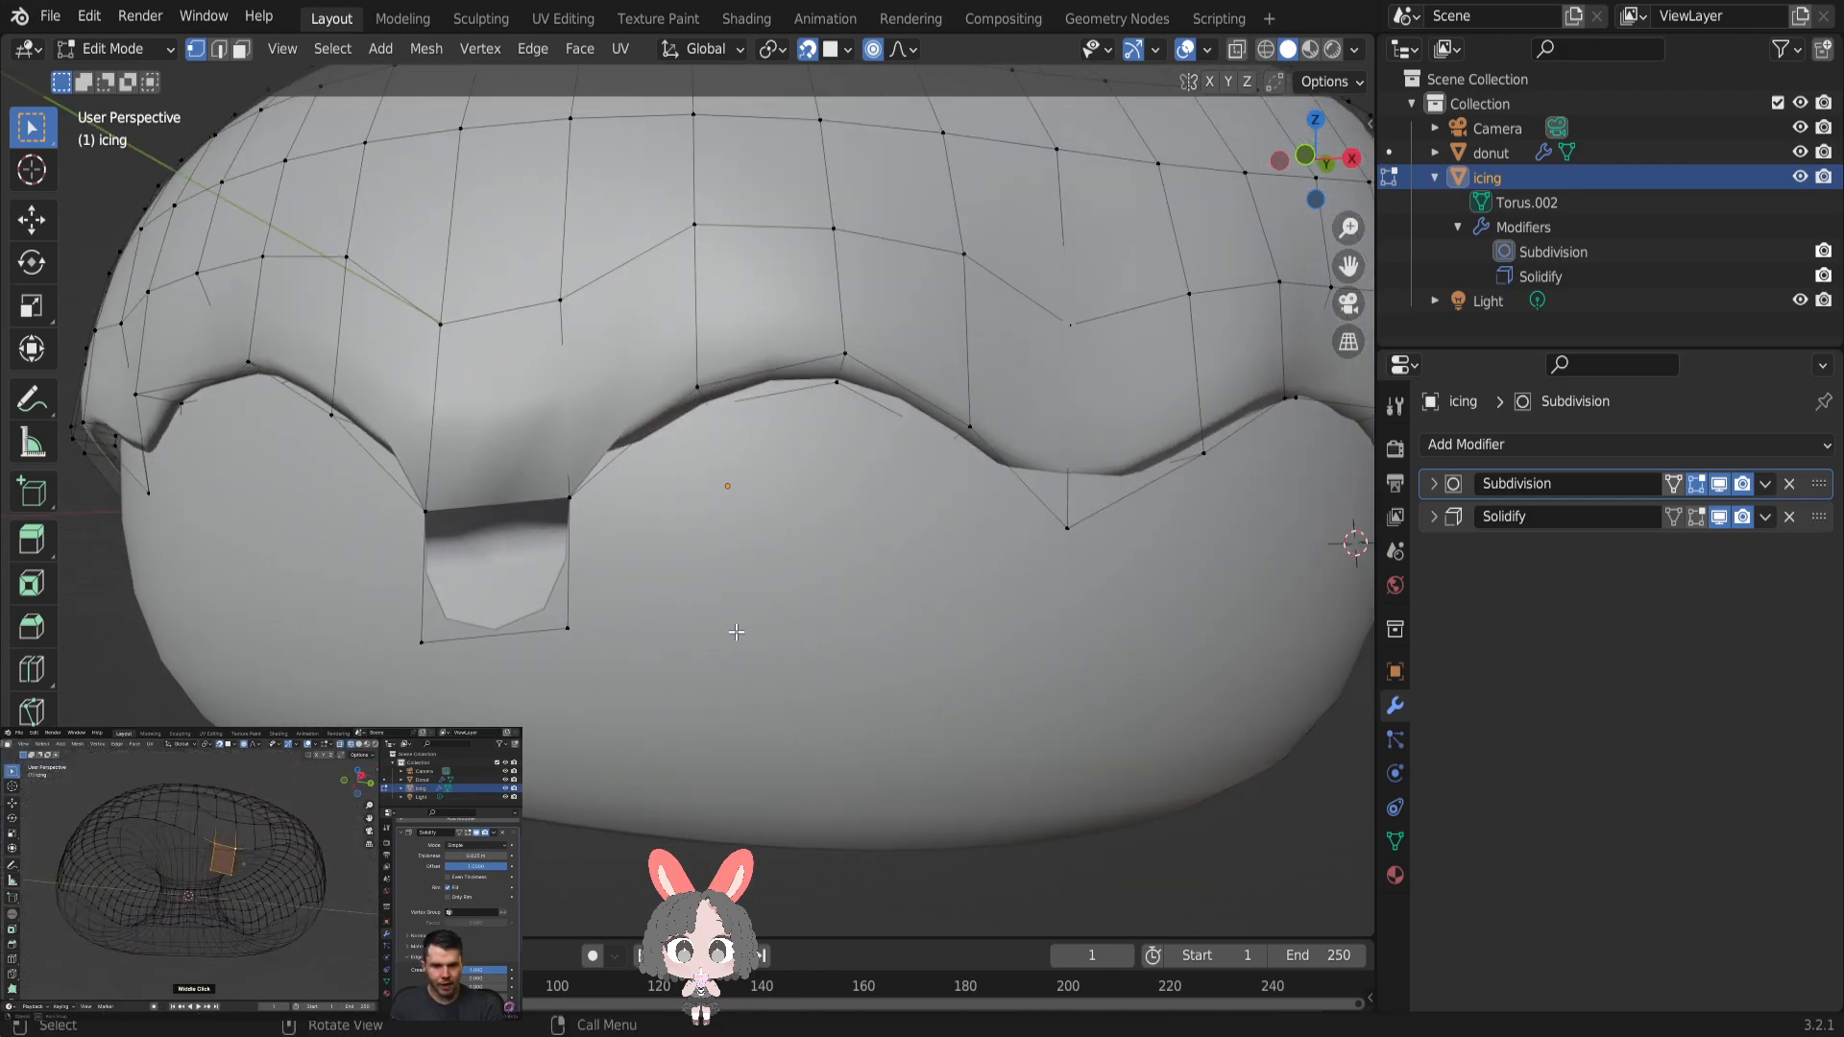
click(1351, 159)
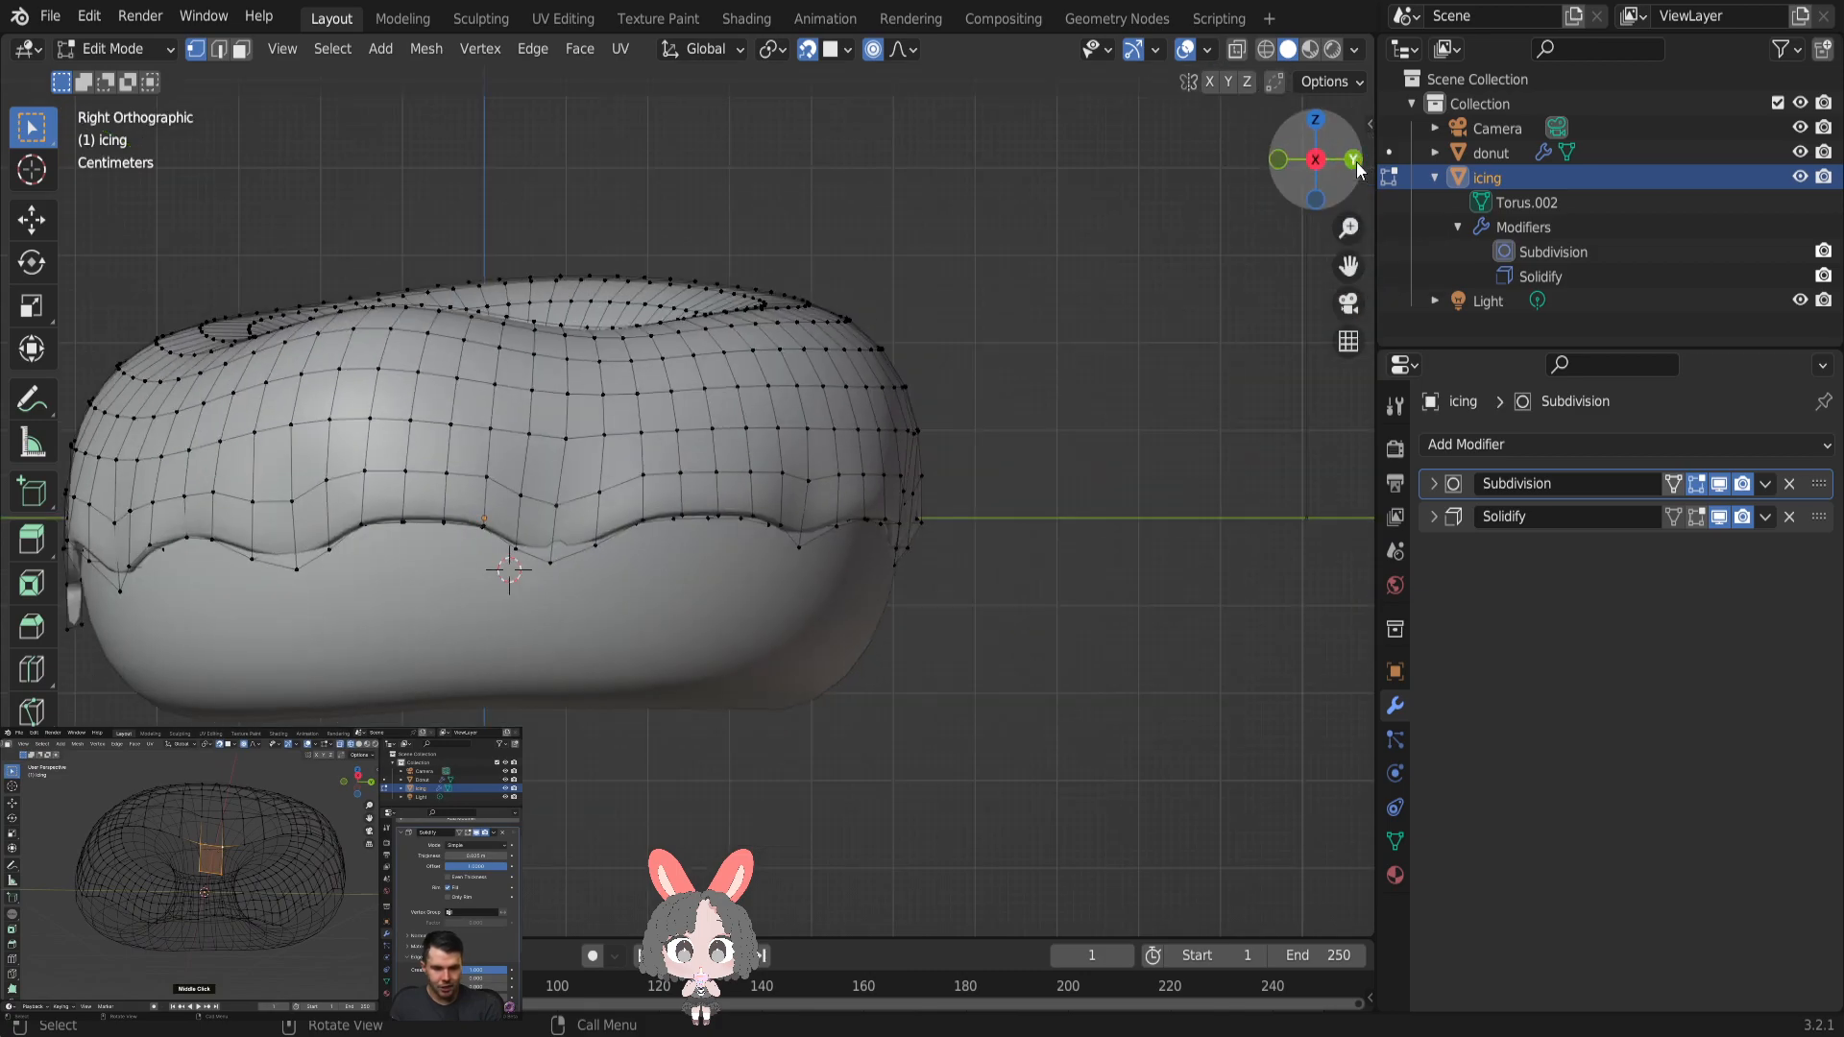
middle_drag(521, 502, 786, 484)
scroll(858, 408, down, 5)
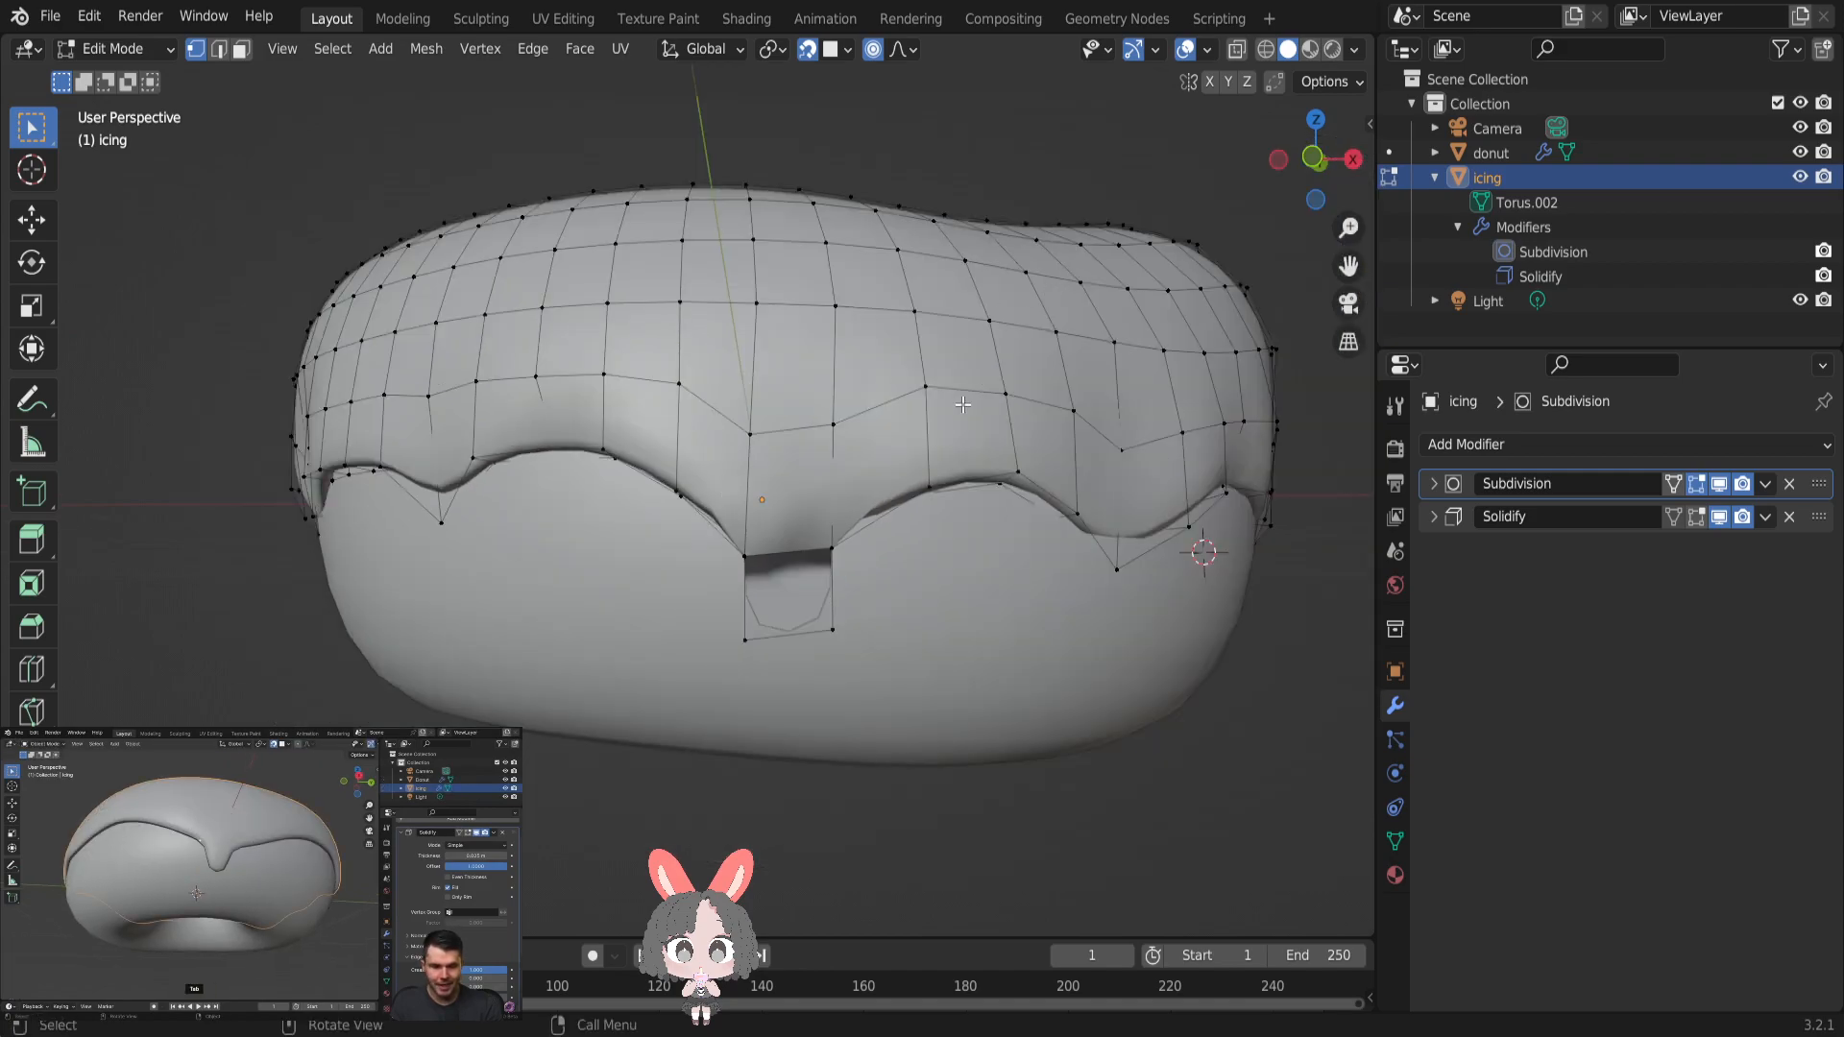
key(Tab)
mouse_move(962, 405)
middle_down()
mouse_move(897, 407)
mouse_move(957, 395)
middle_up()
key(Tab)
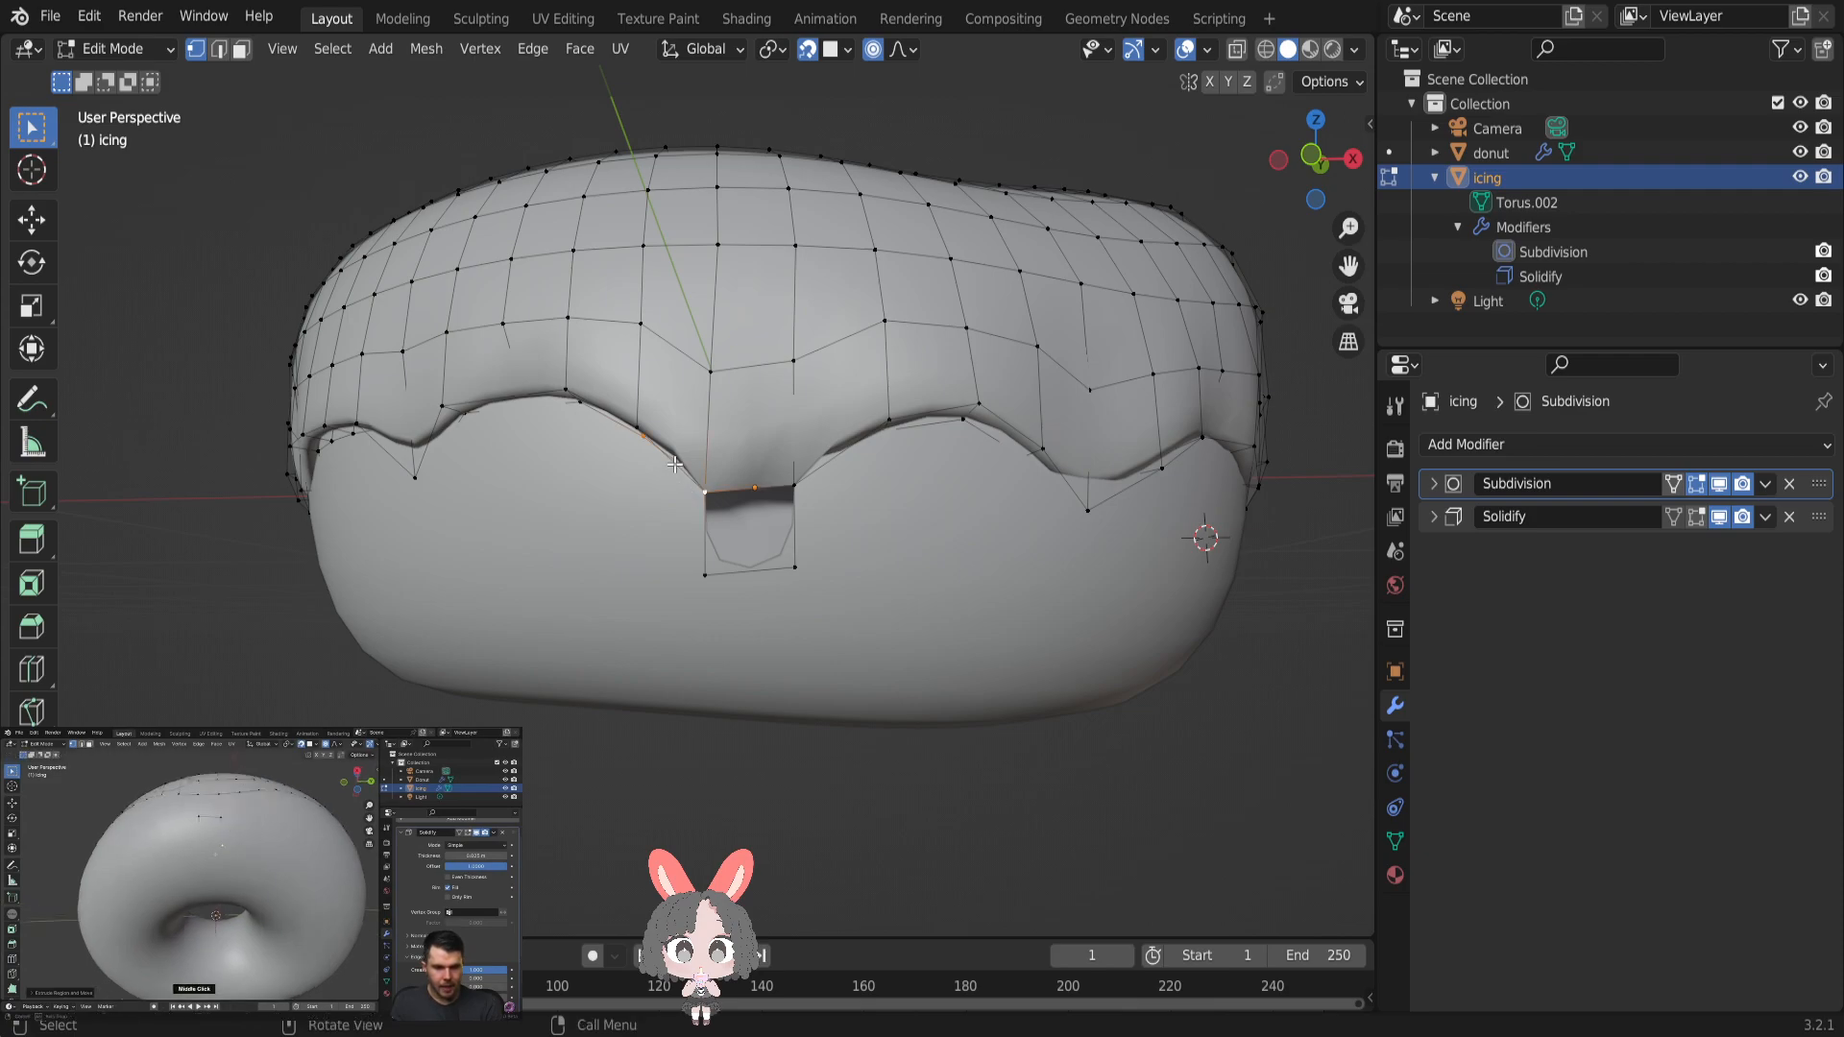
- Try extruding the single vertex at the drip's upper corner, and undo back to the icing before the drip was extruded
key(e)
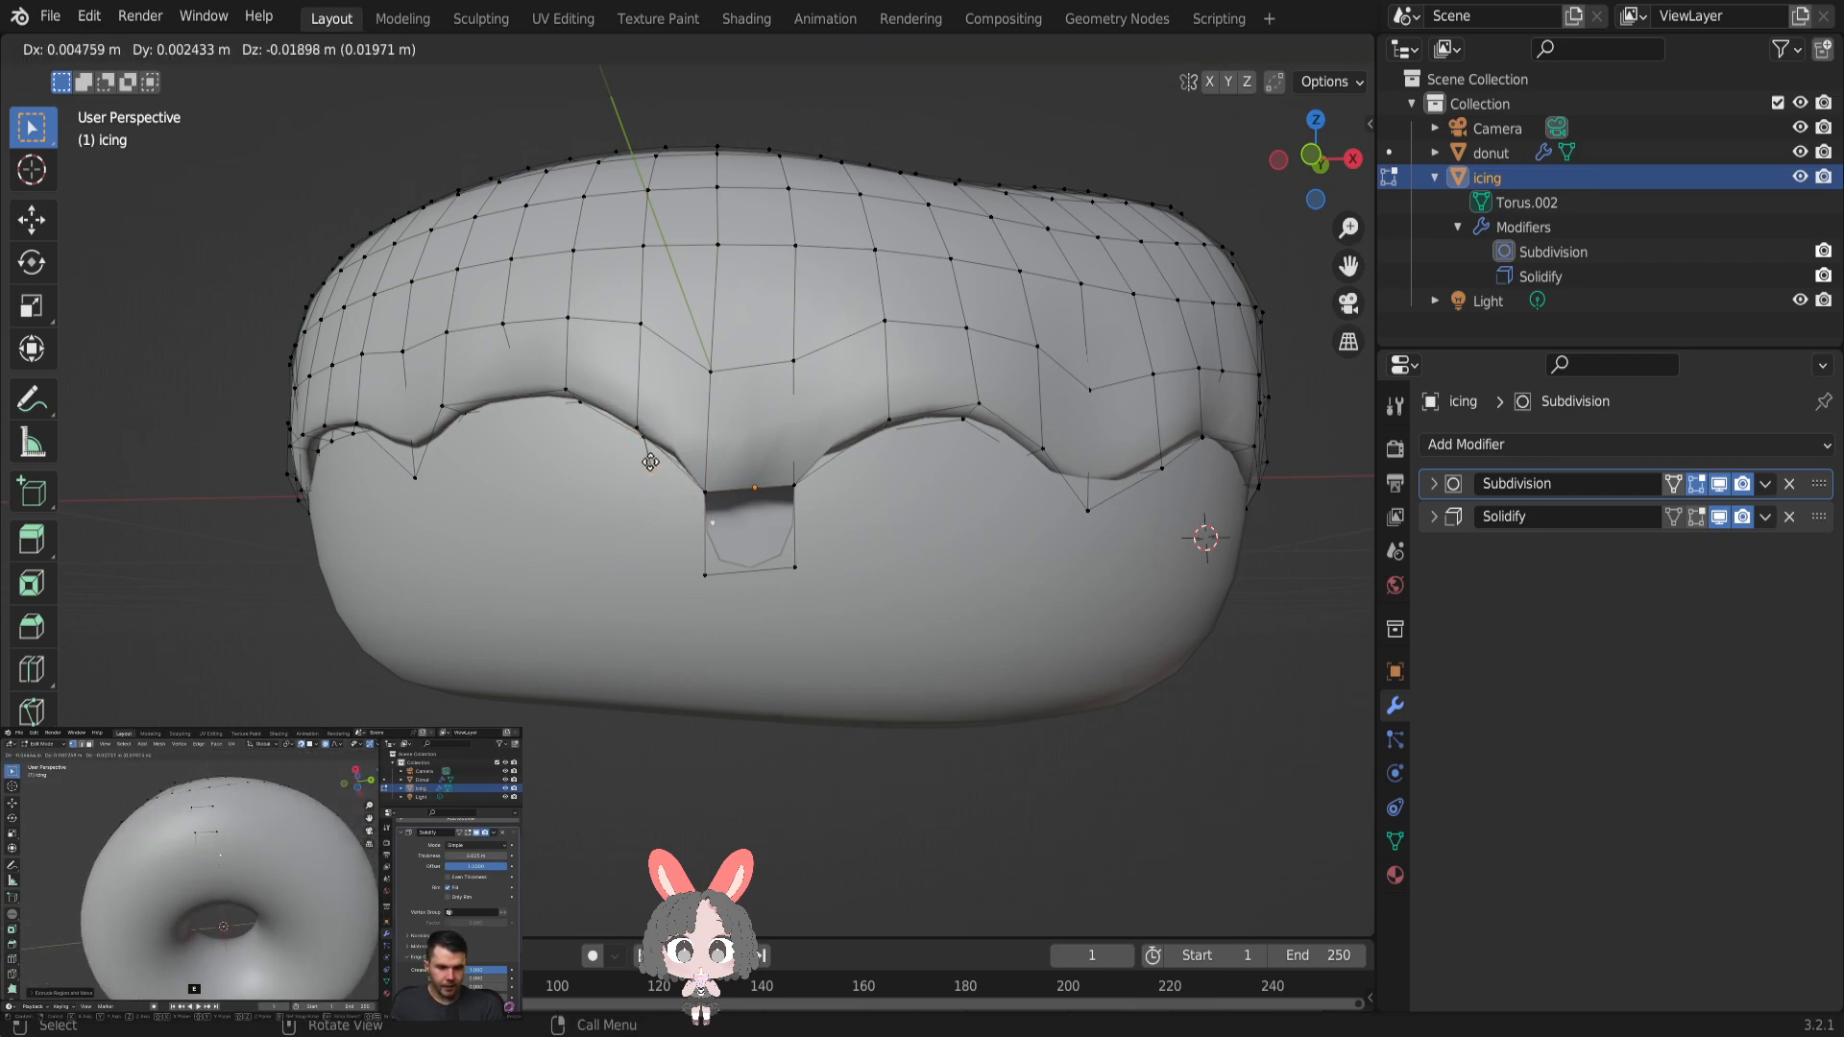
click(648, 576)
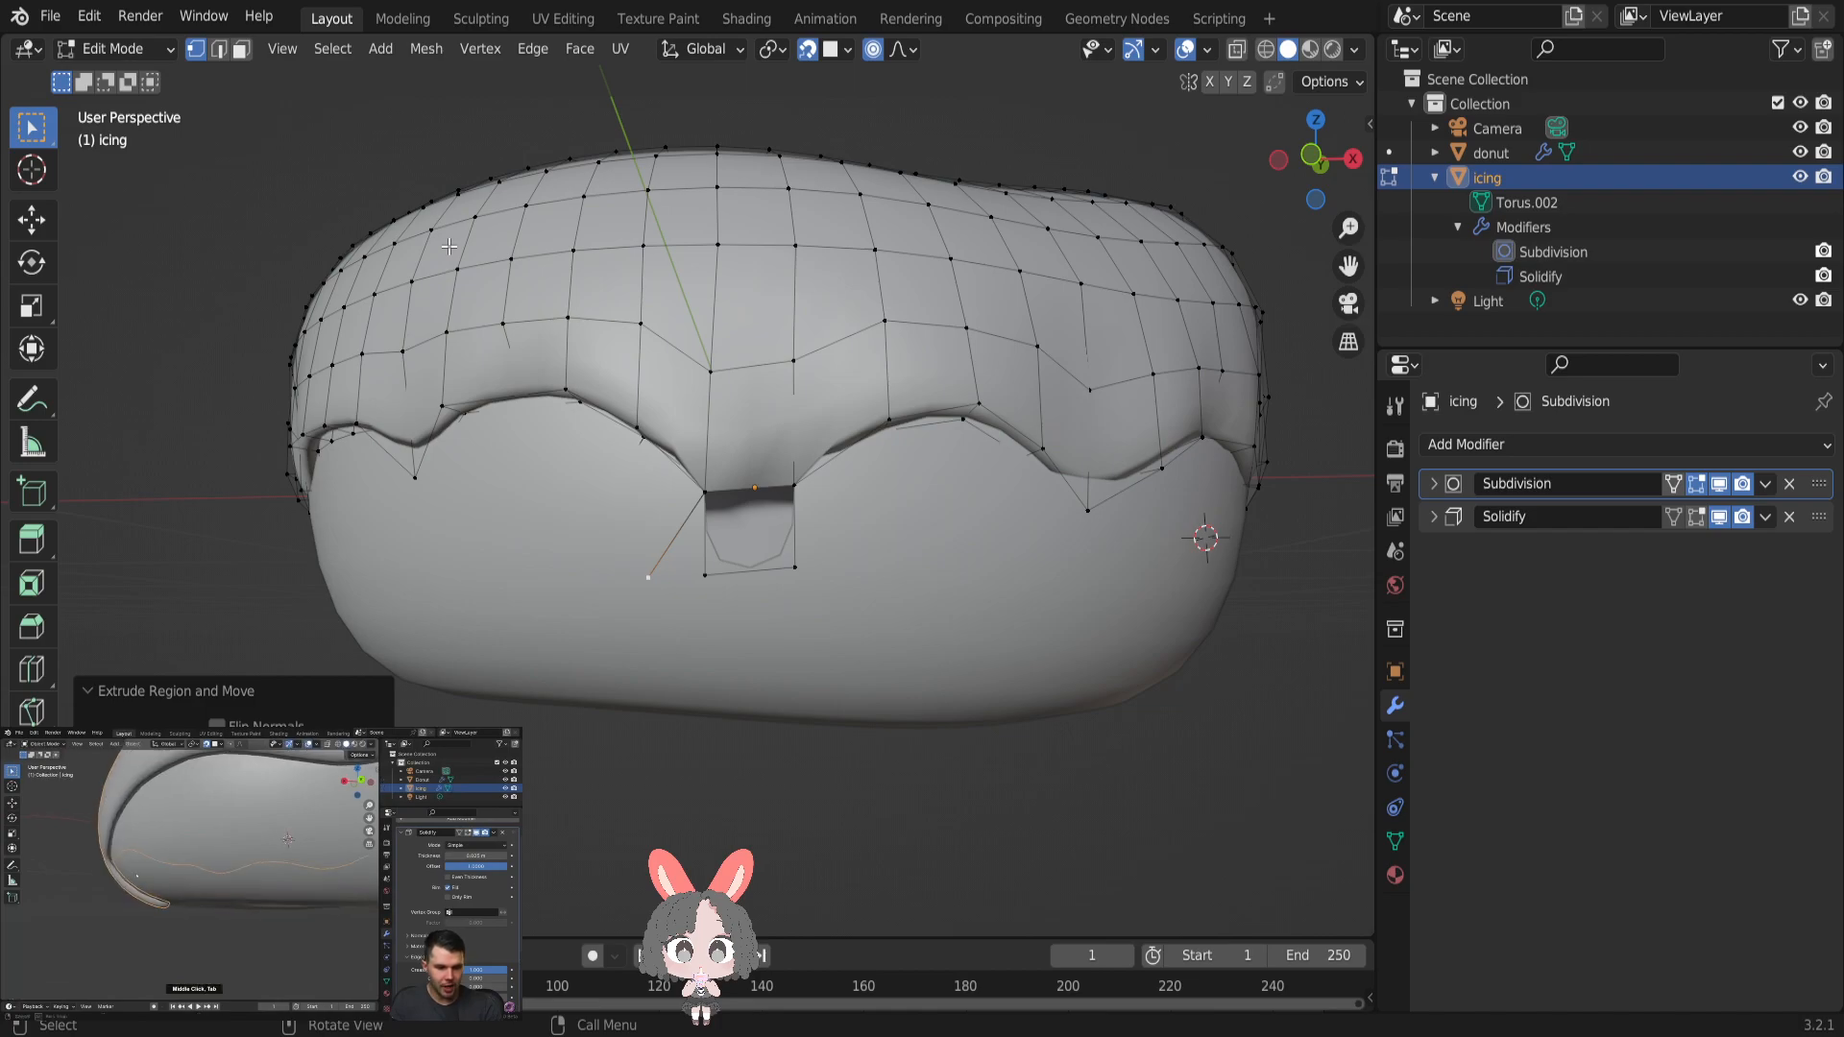
key(ctrl+z)
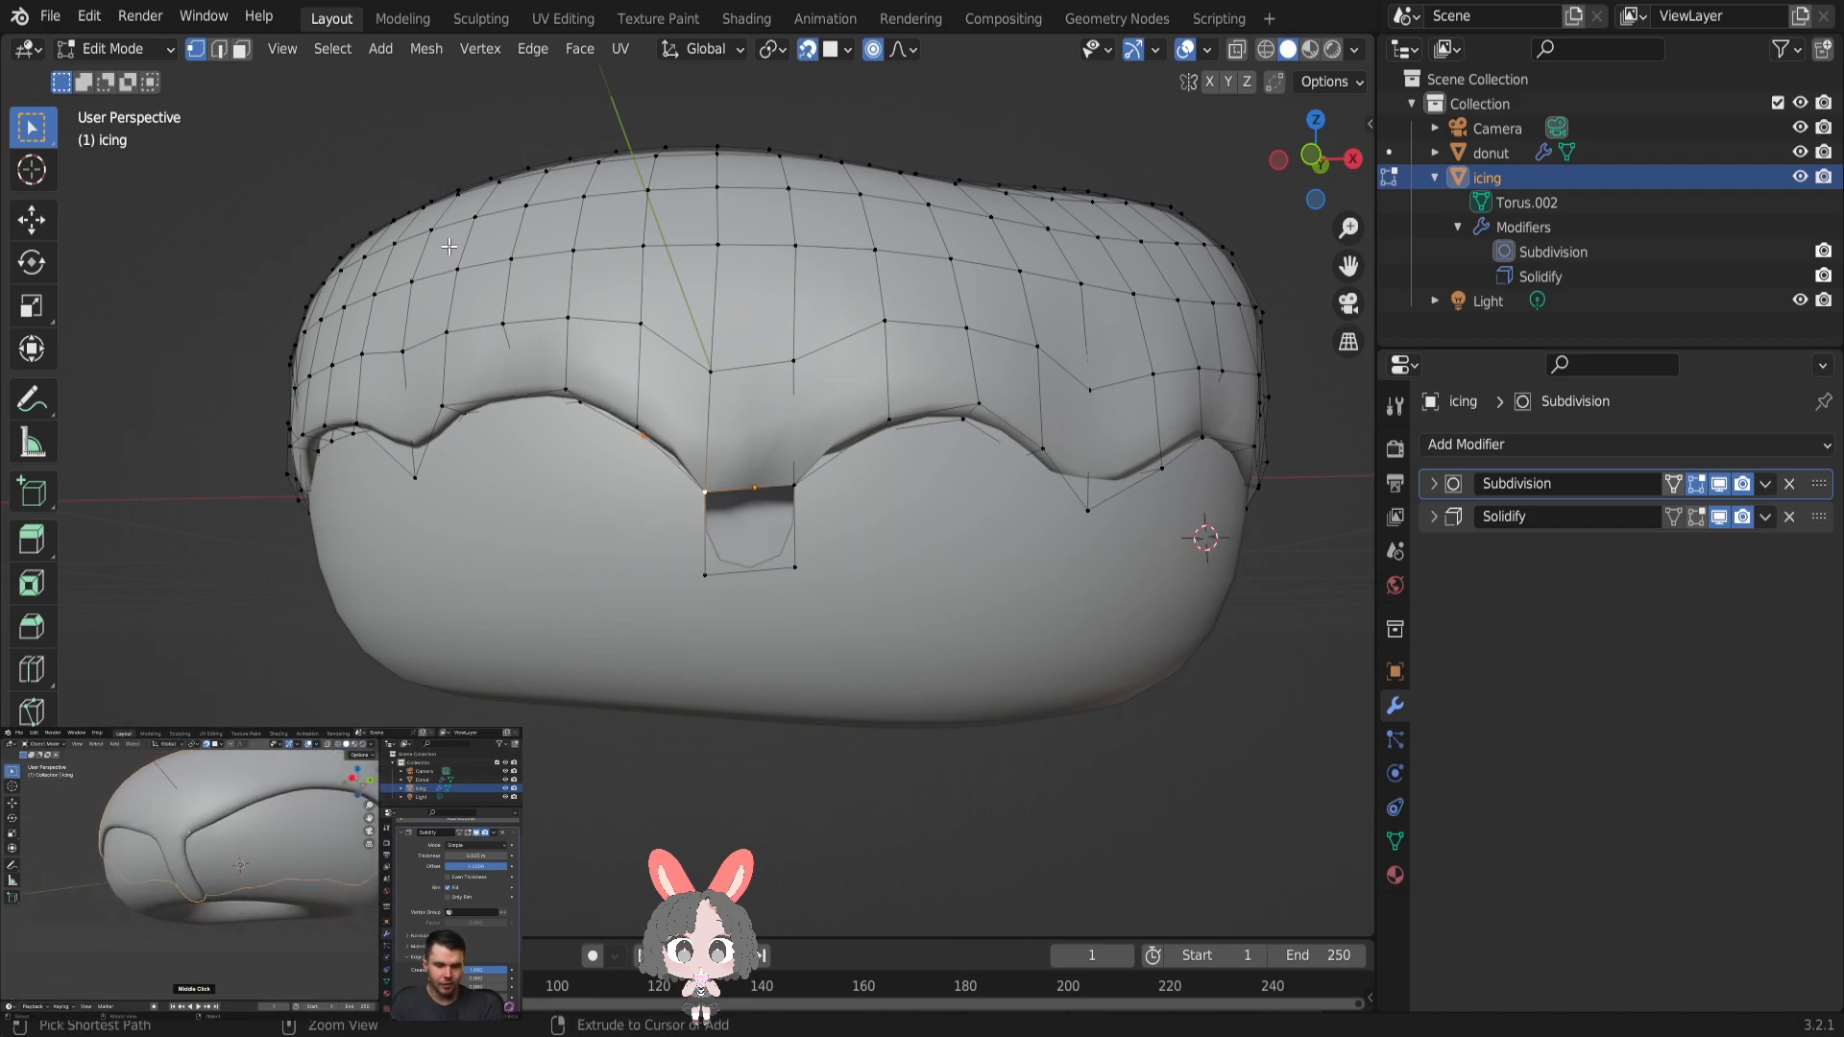
key(ctrl+1)
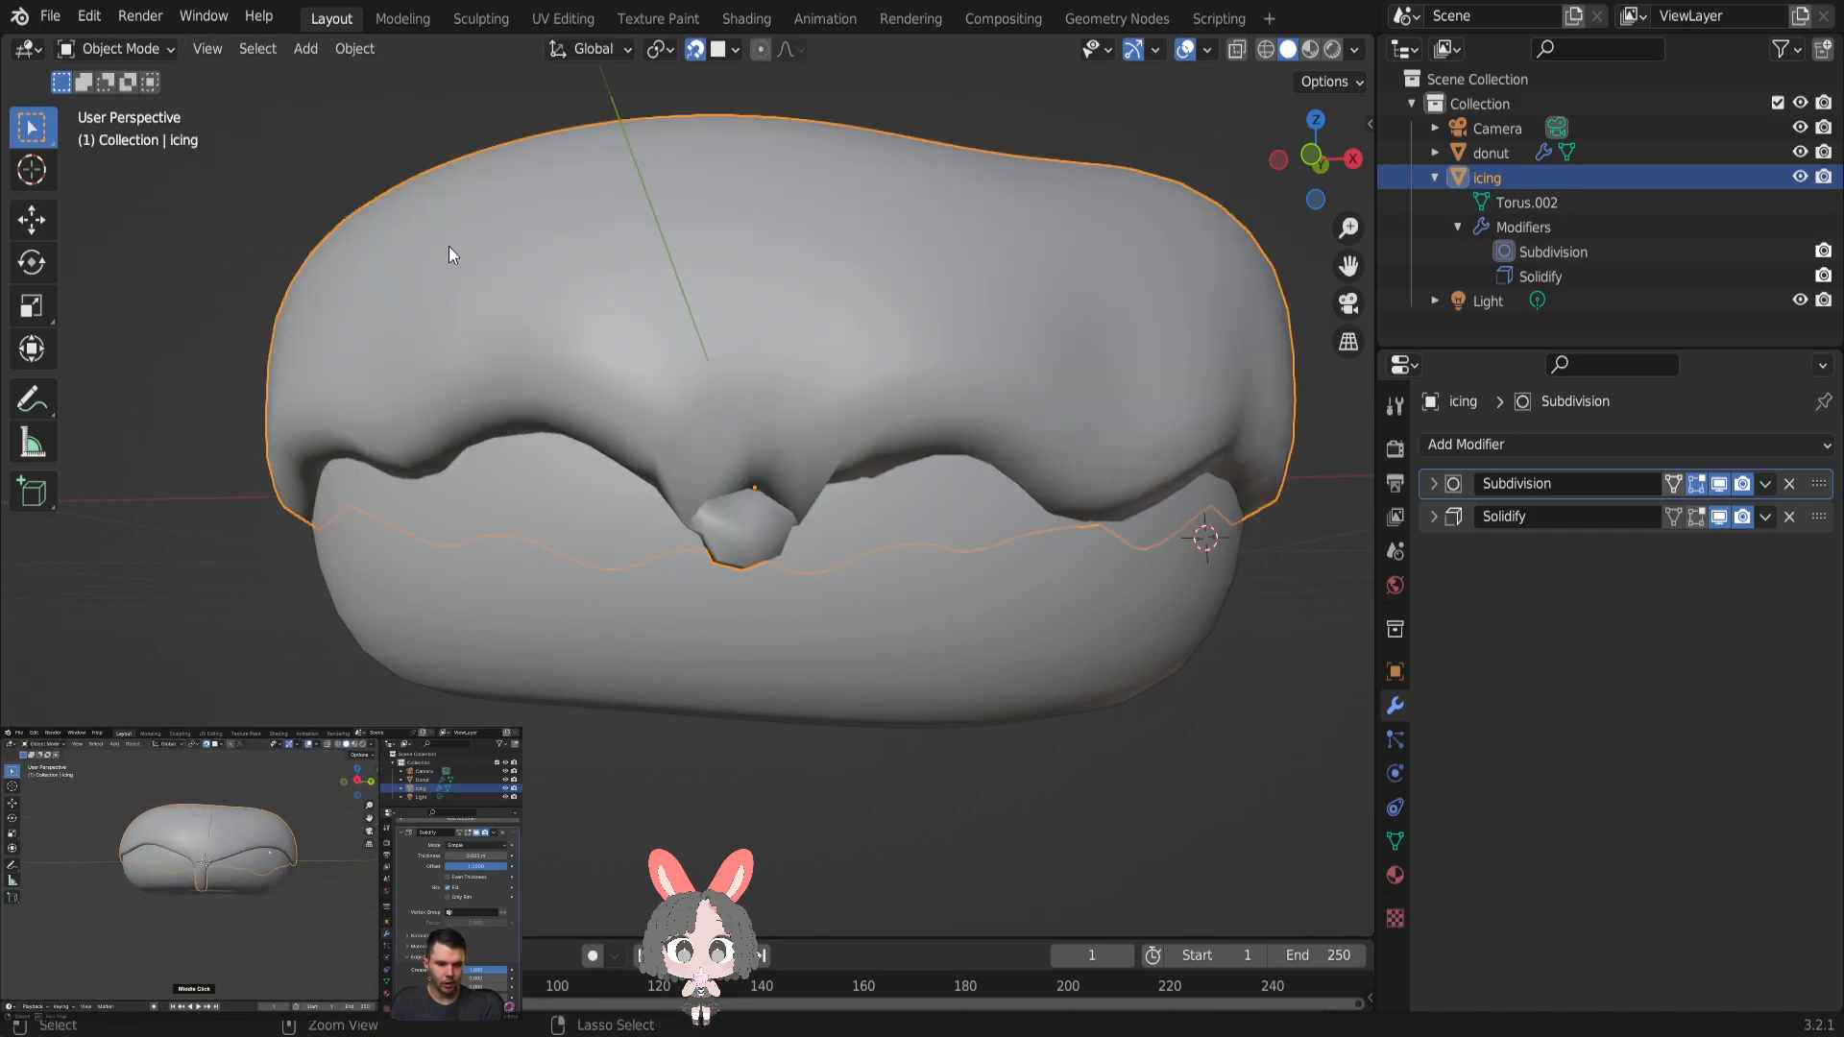
key(ctrl+z)
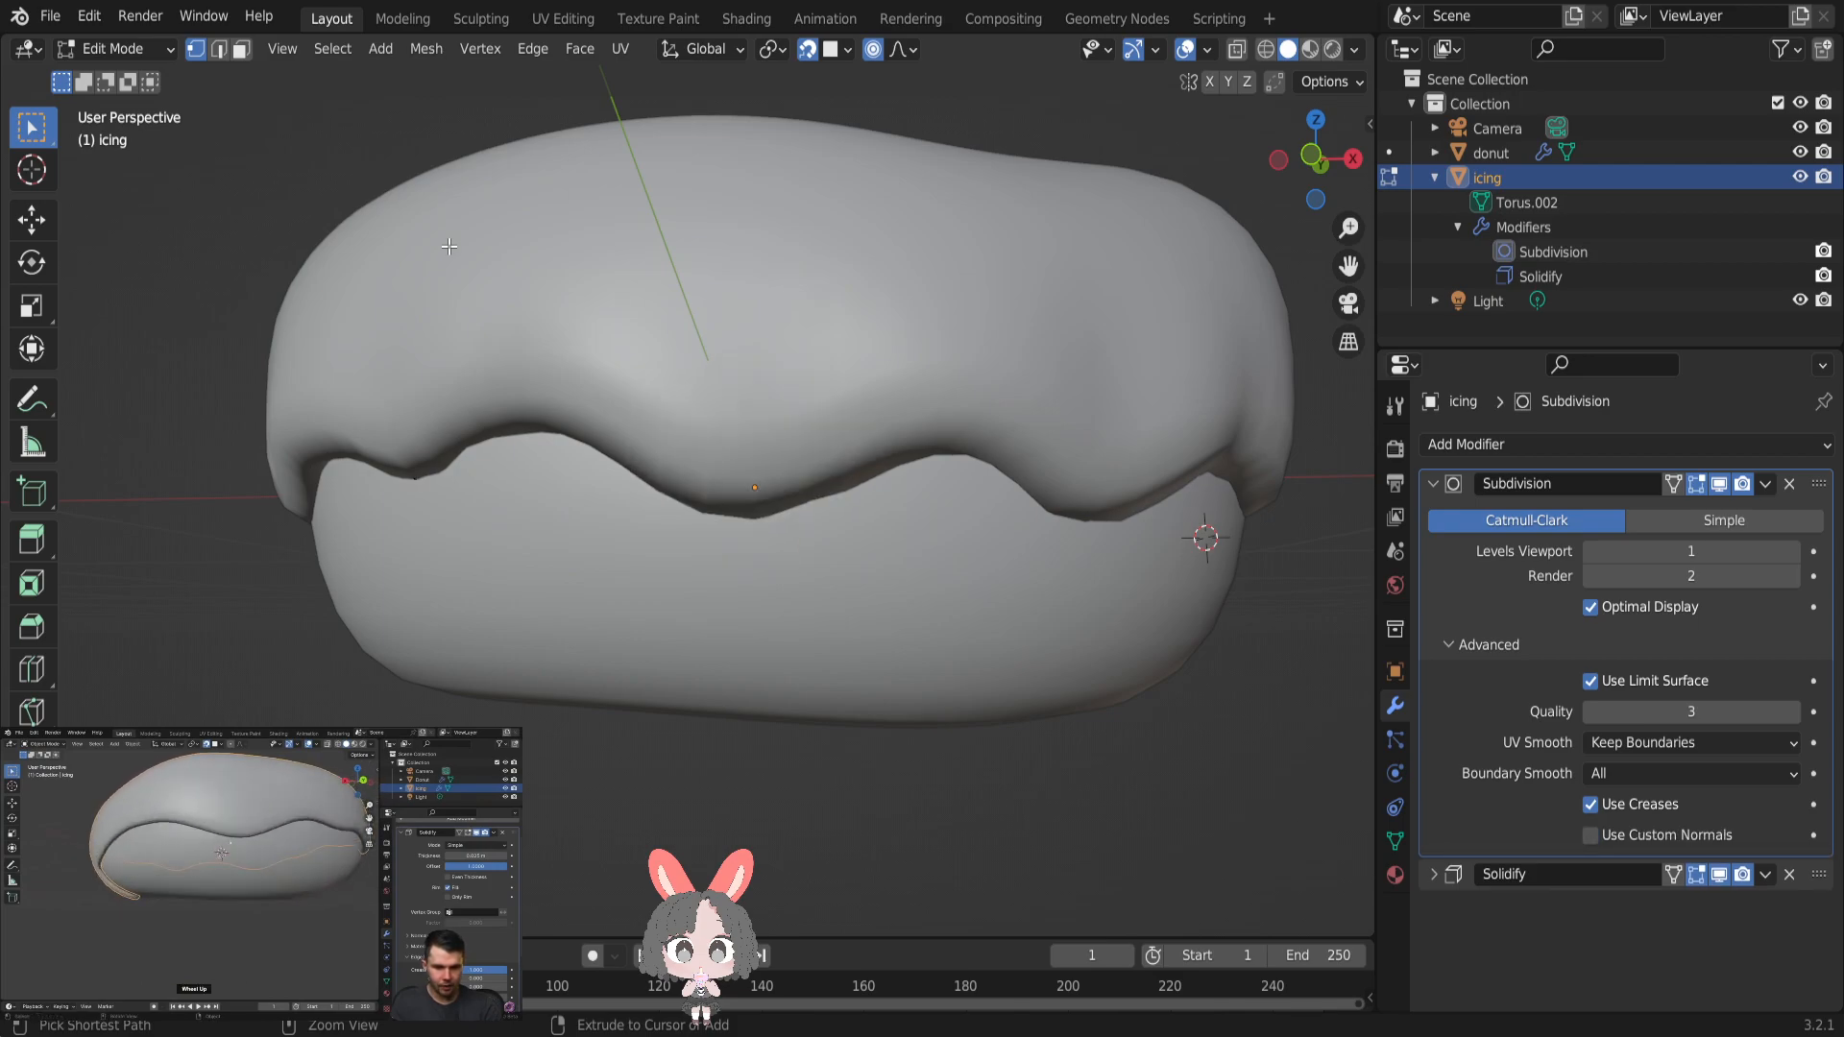
- Turn off the Edit Mode display of the icing's Subdivision and Solidify modifiers and clear the selection
key(Tab)
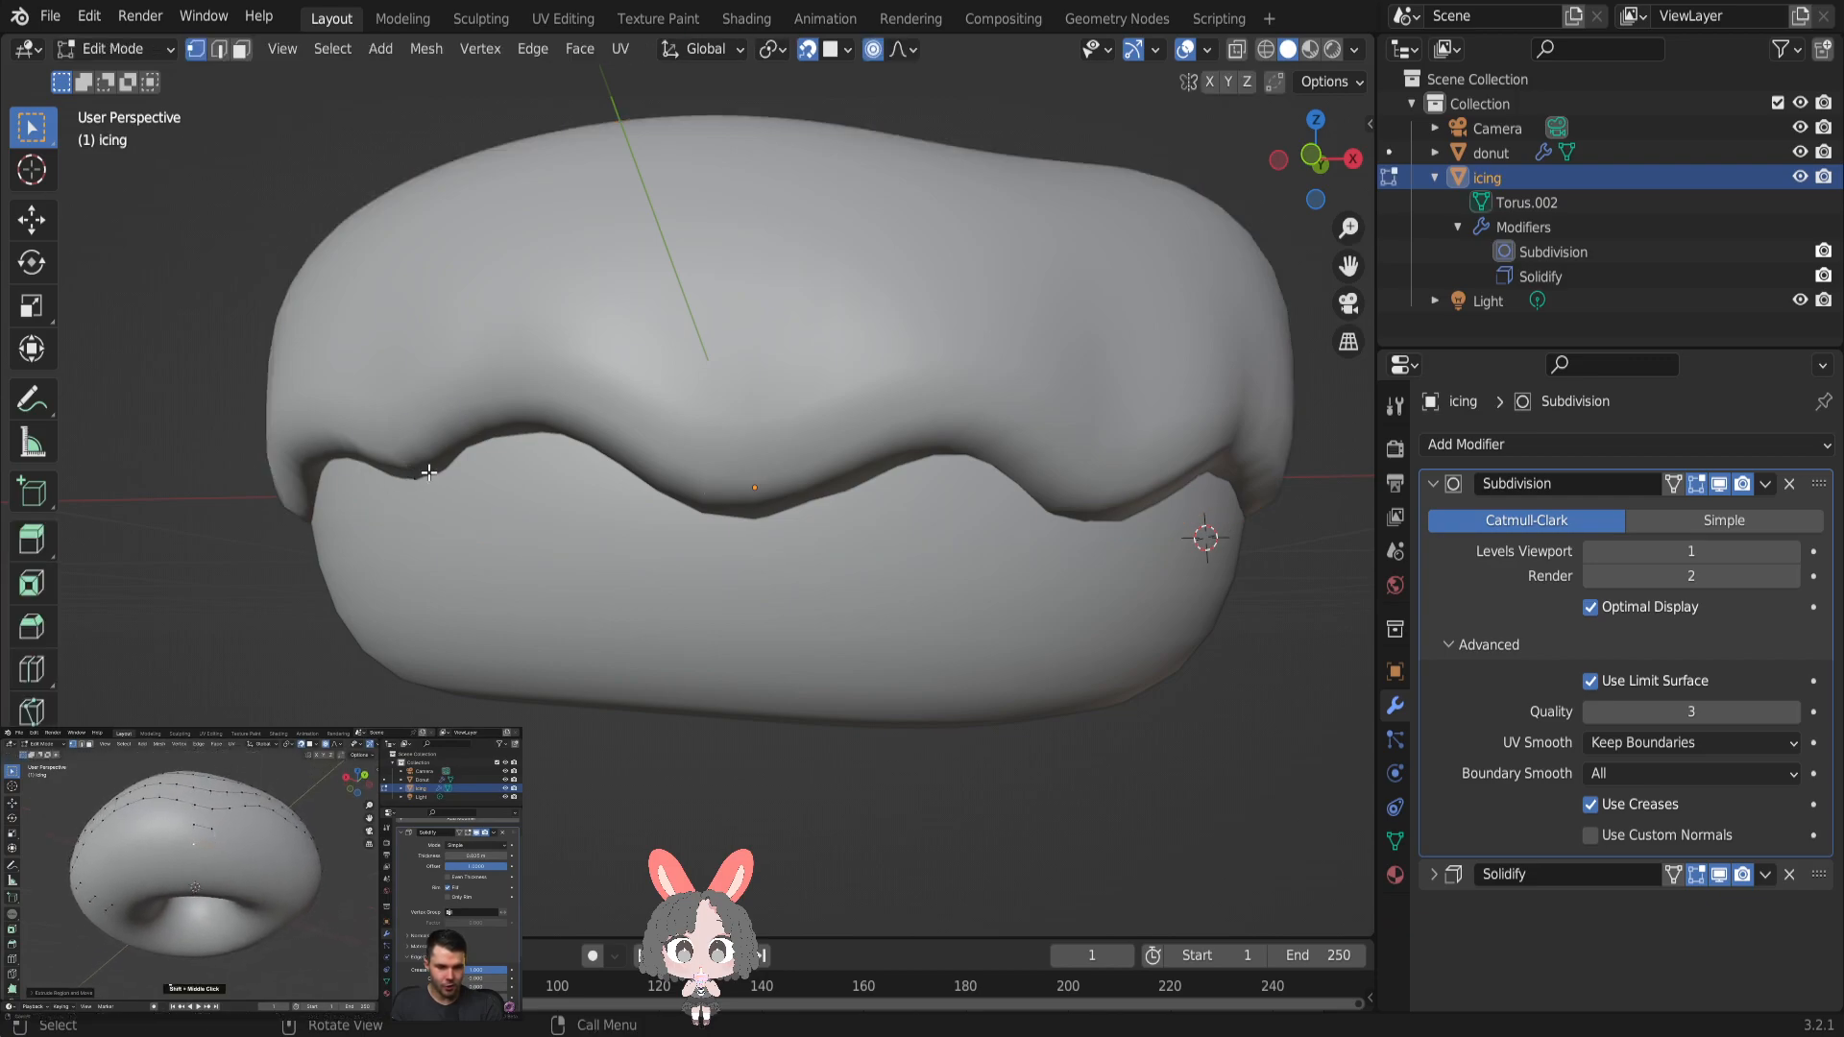
click(1697, 484)
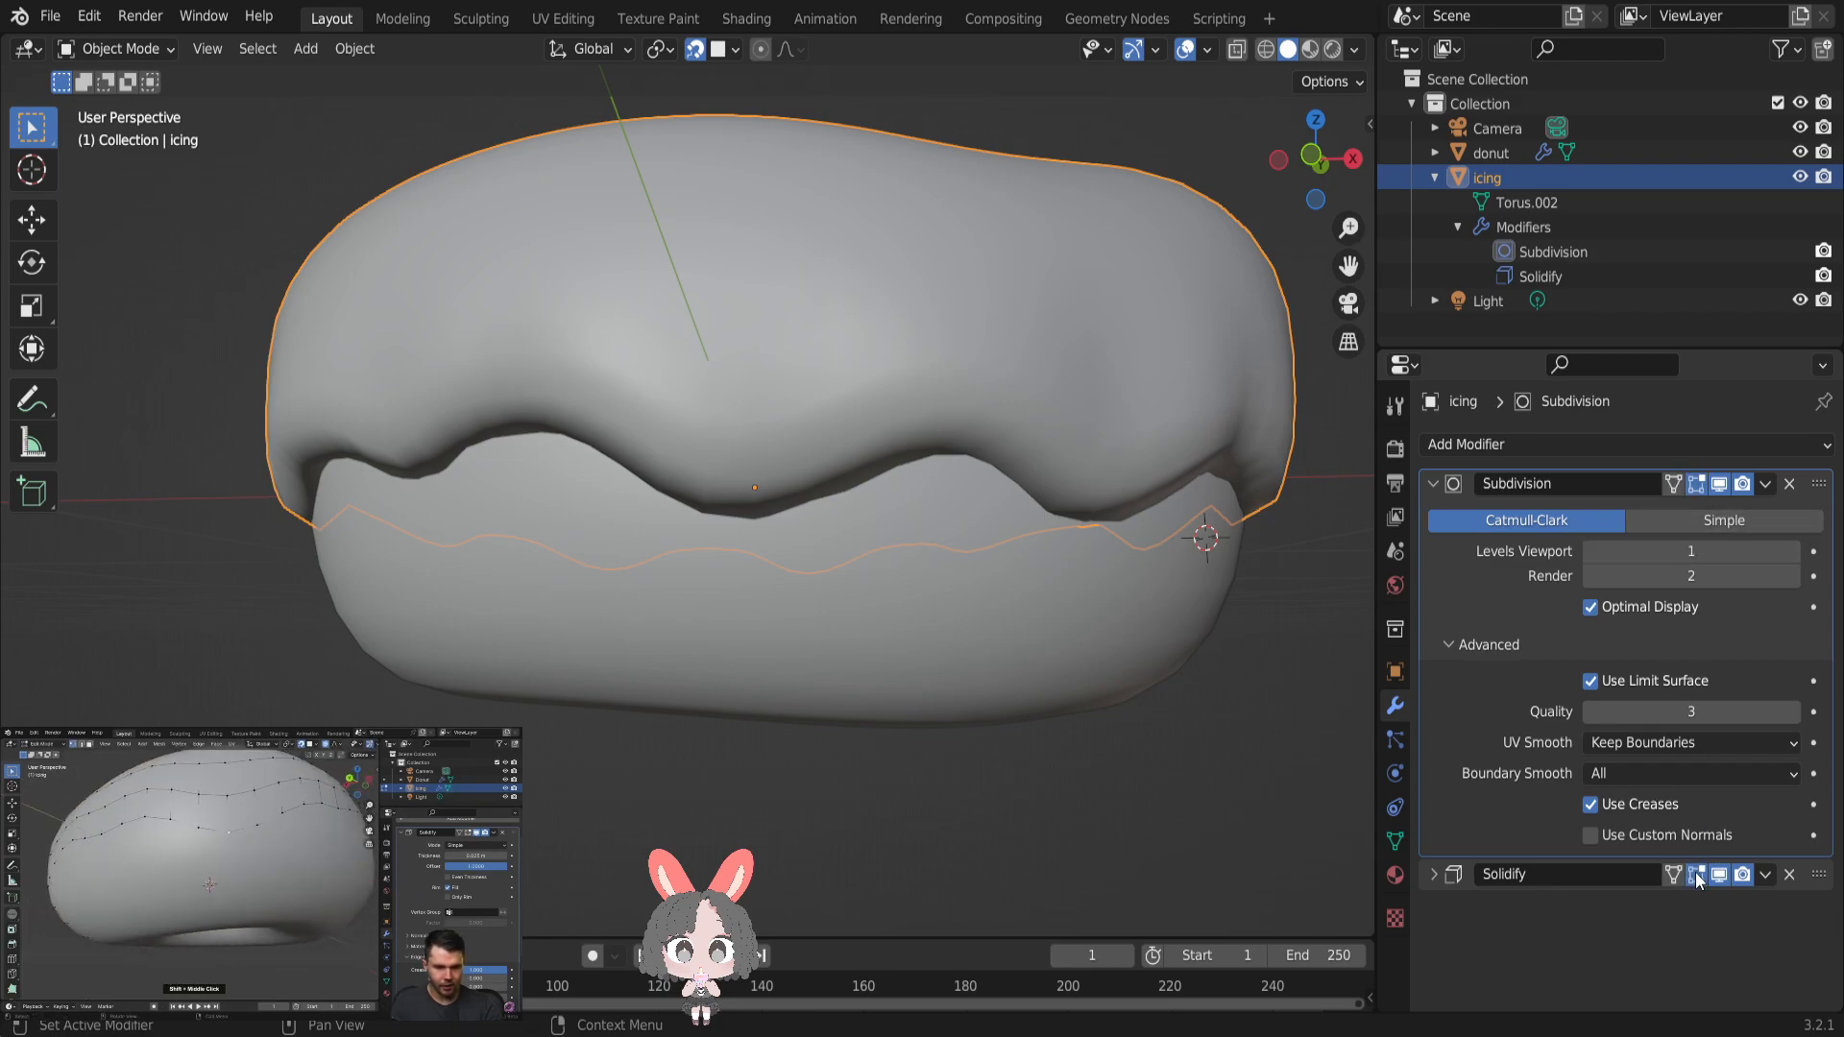
scroll(1253, 574, down, 3)
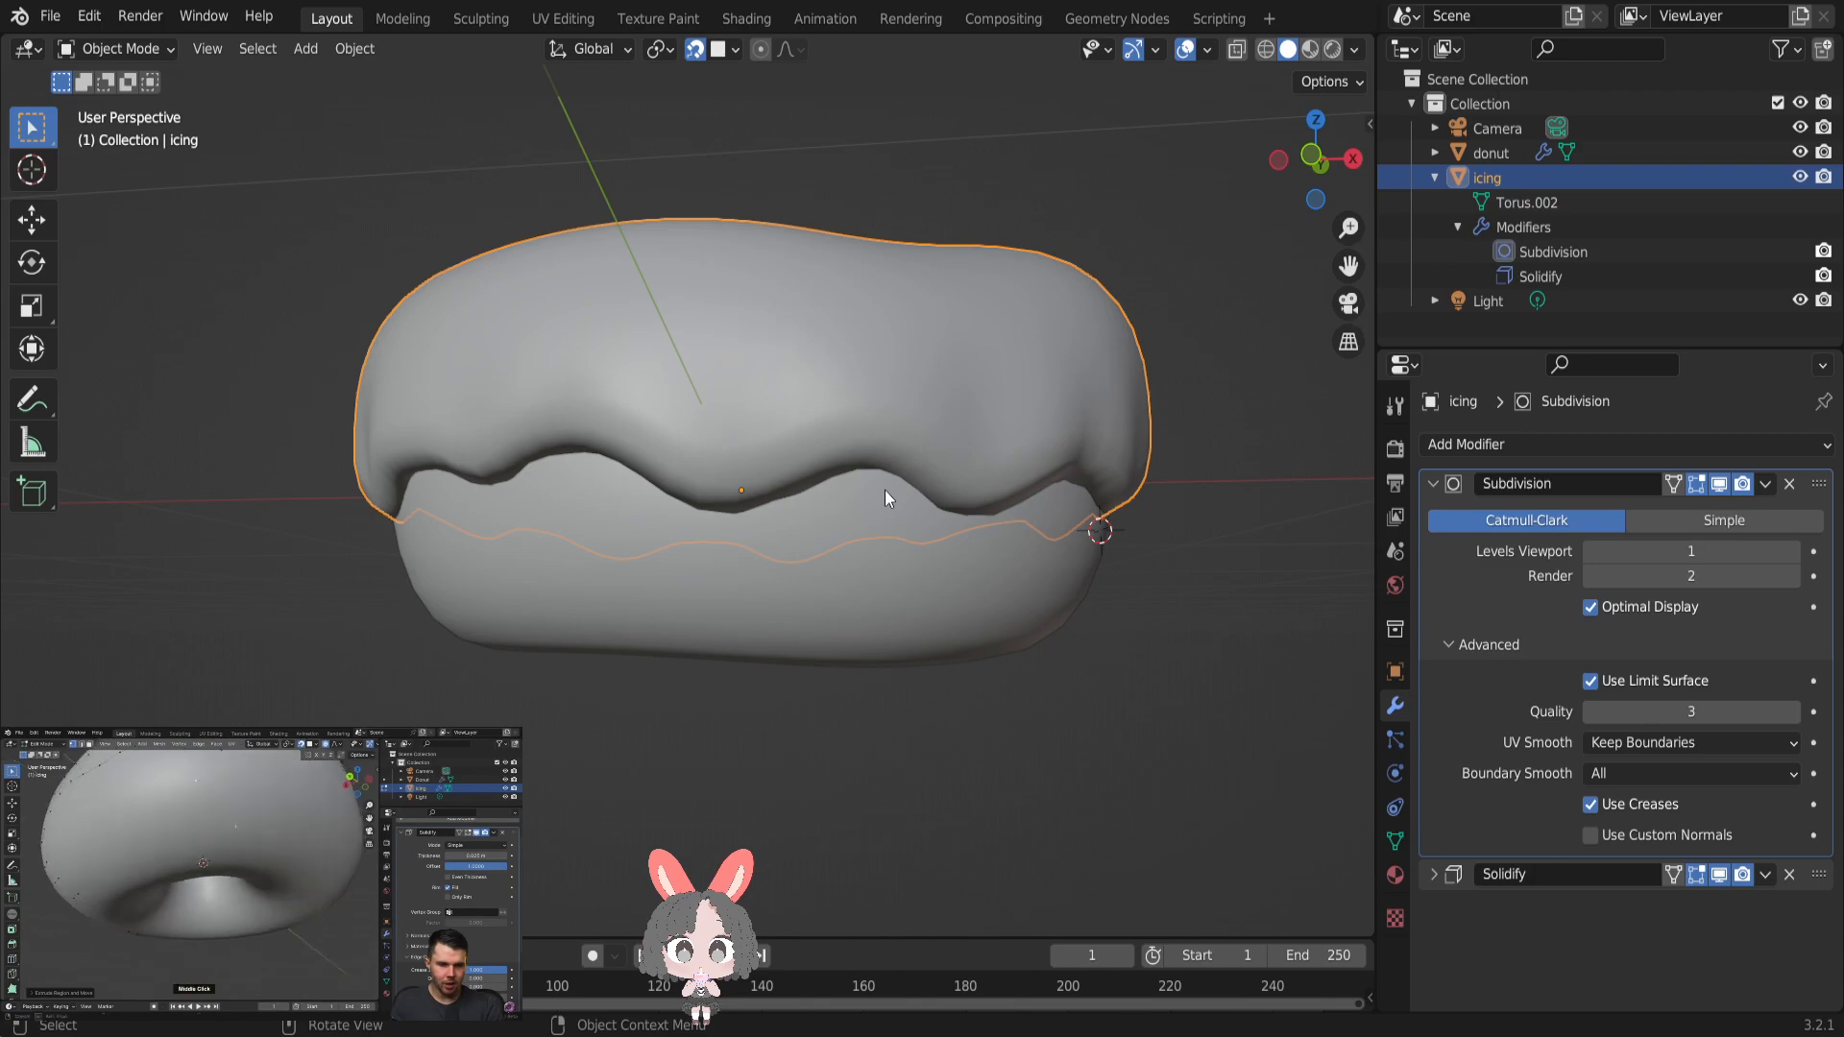
shift+click(887, 492)
middle_drag(936, 440, 930, 463)
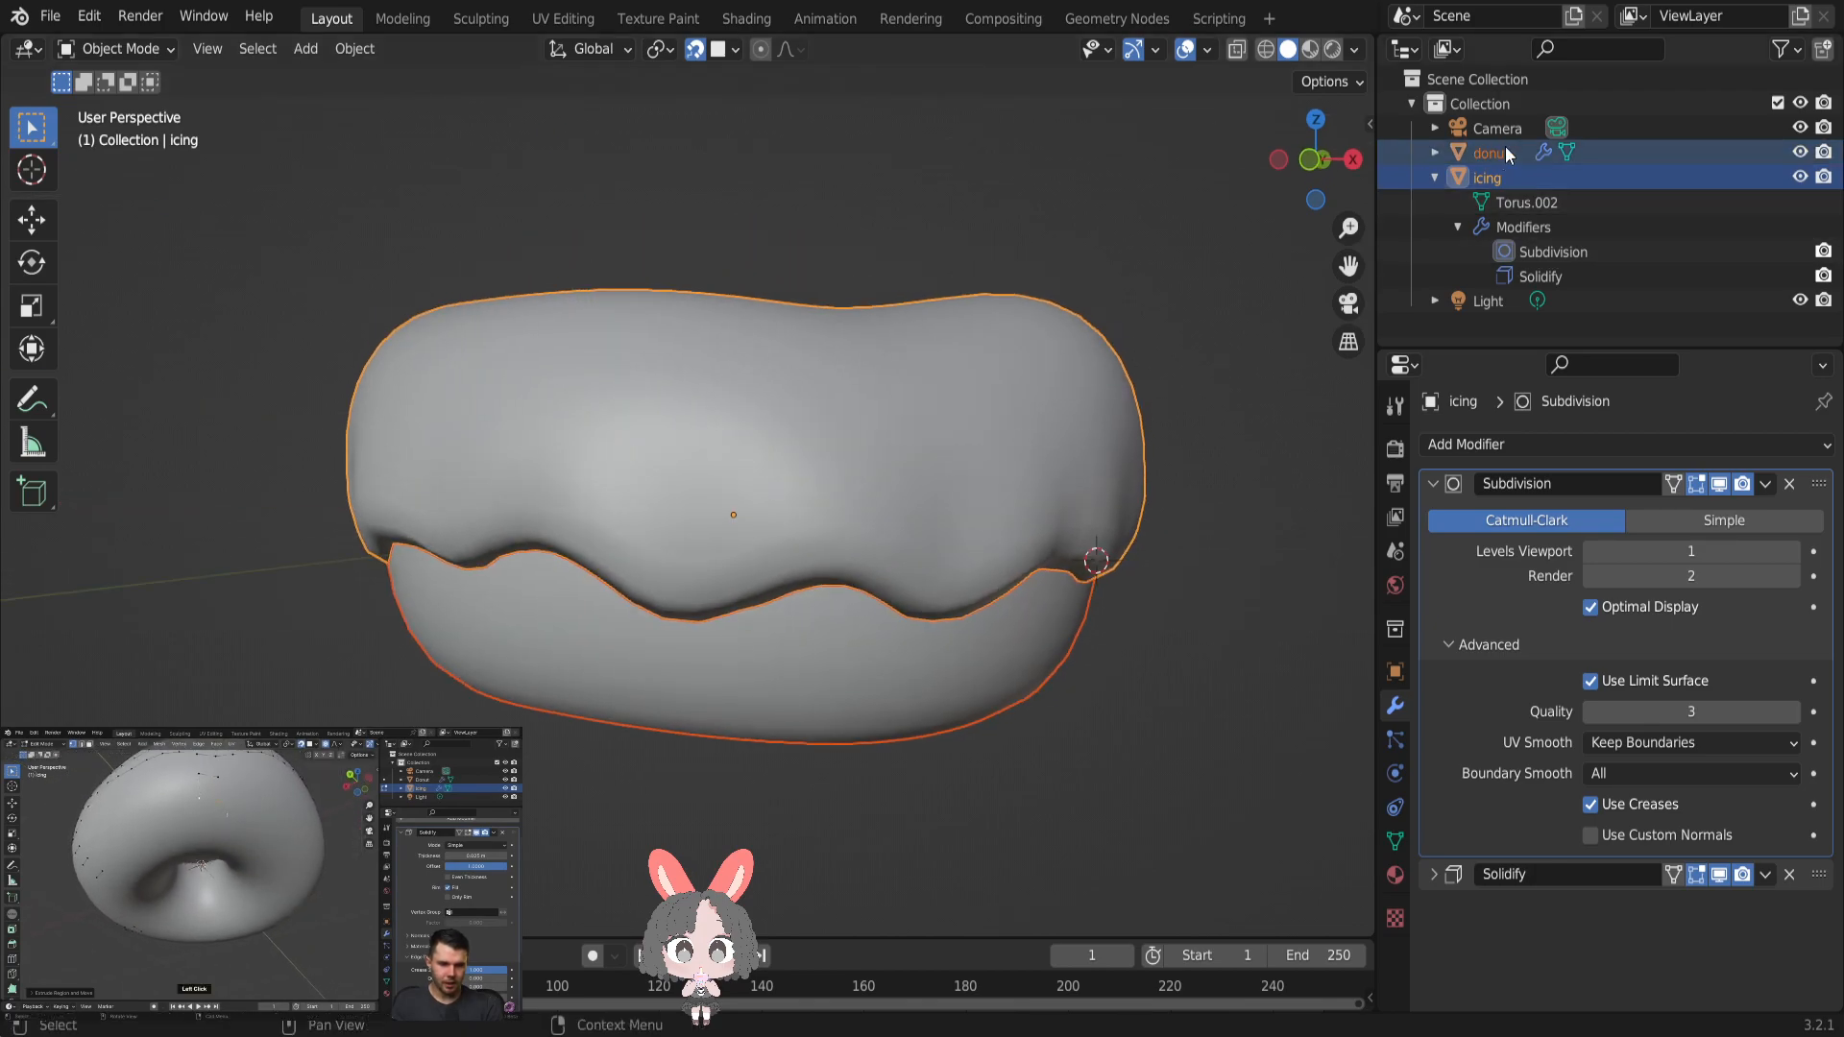
click(1483, 175)
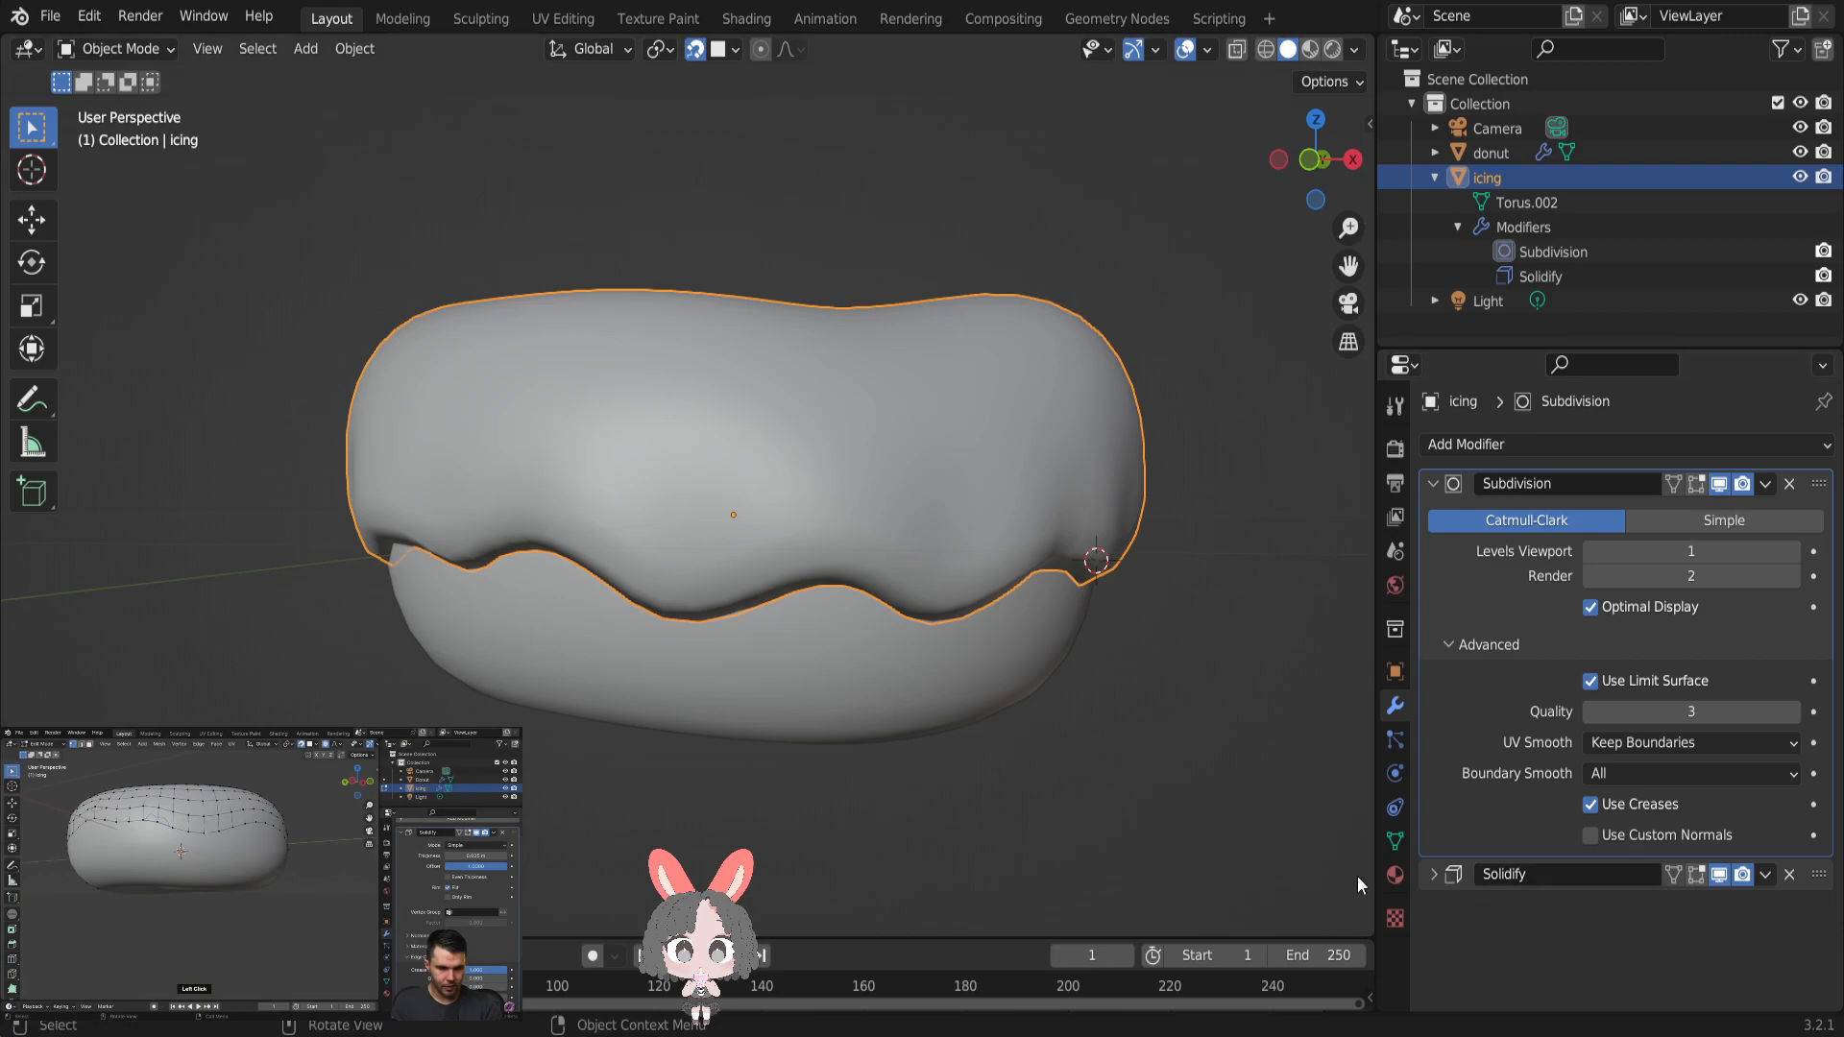
click(1104, 699)
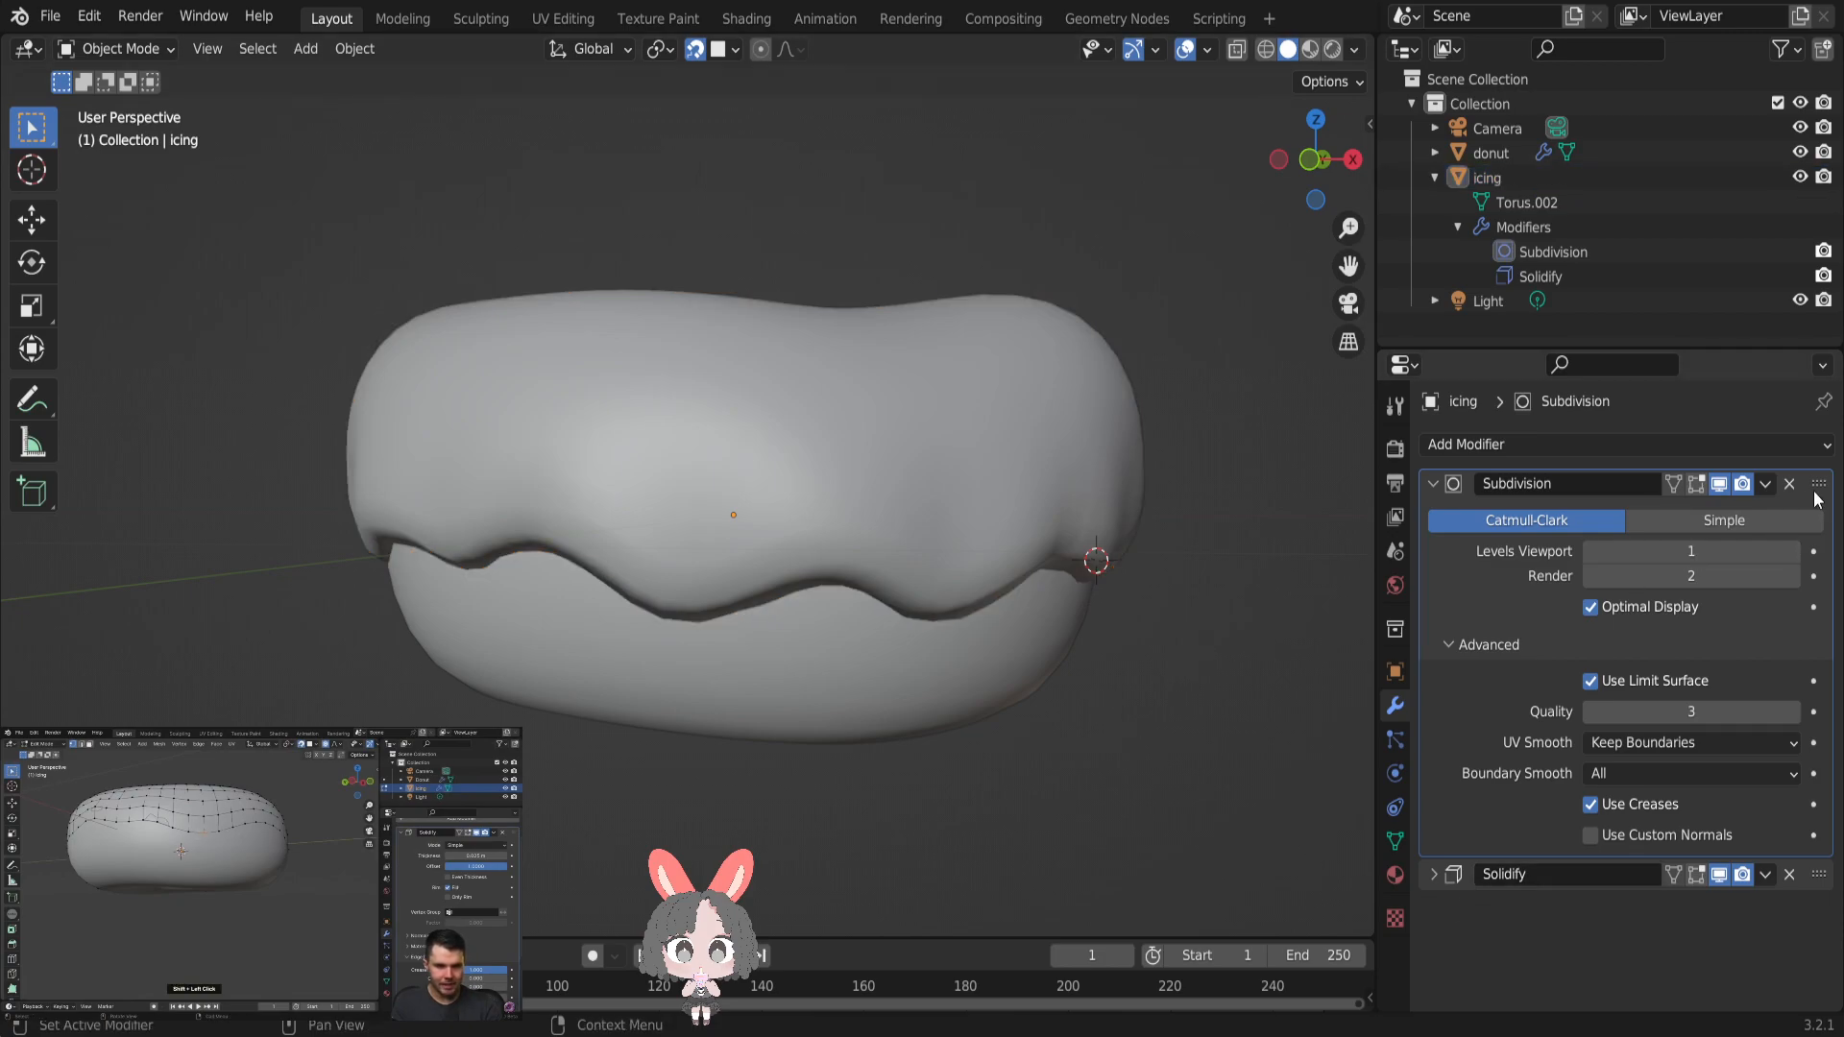
- Enter Edit Mode on the icing and extrude the two lowest vertices of its front edge downward by about 0.08 m
middle_drag(1260, 553, 775, 519)
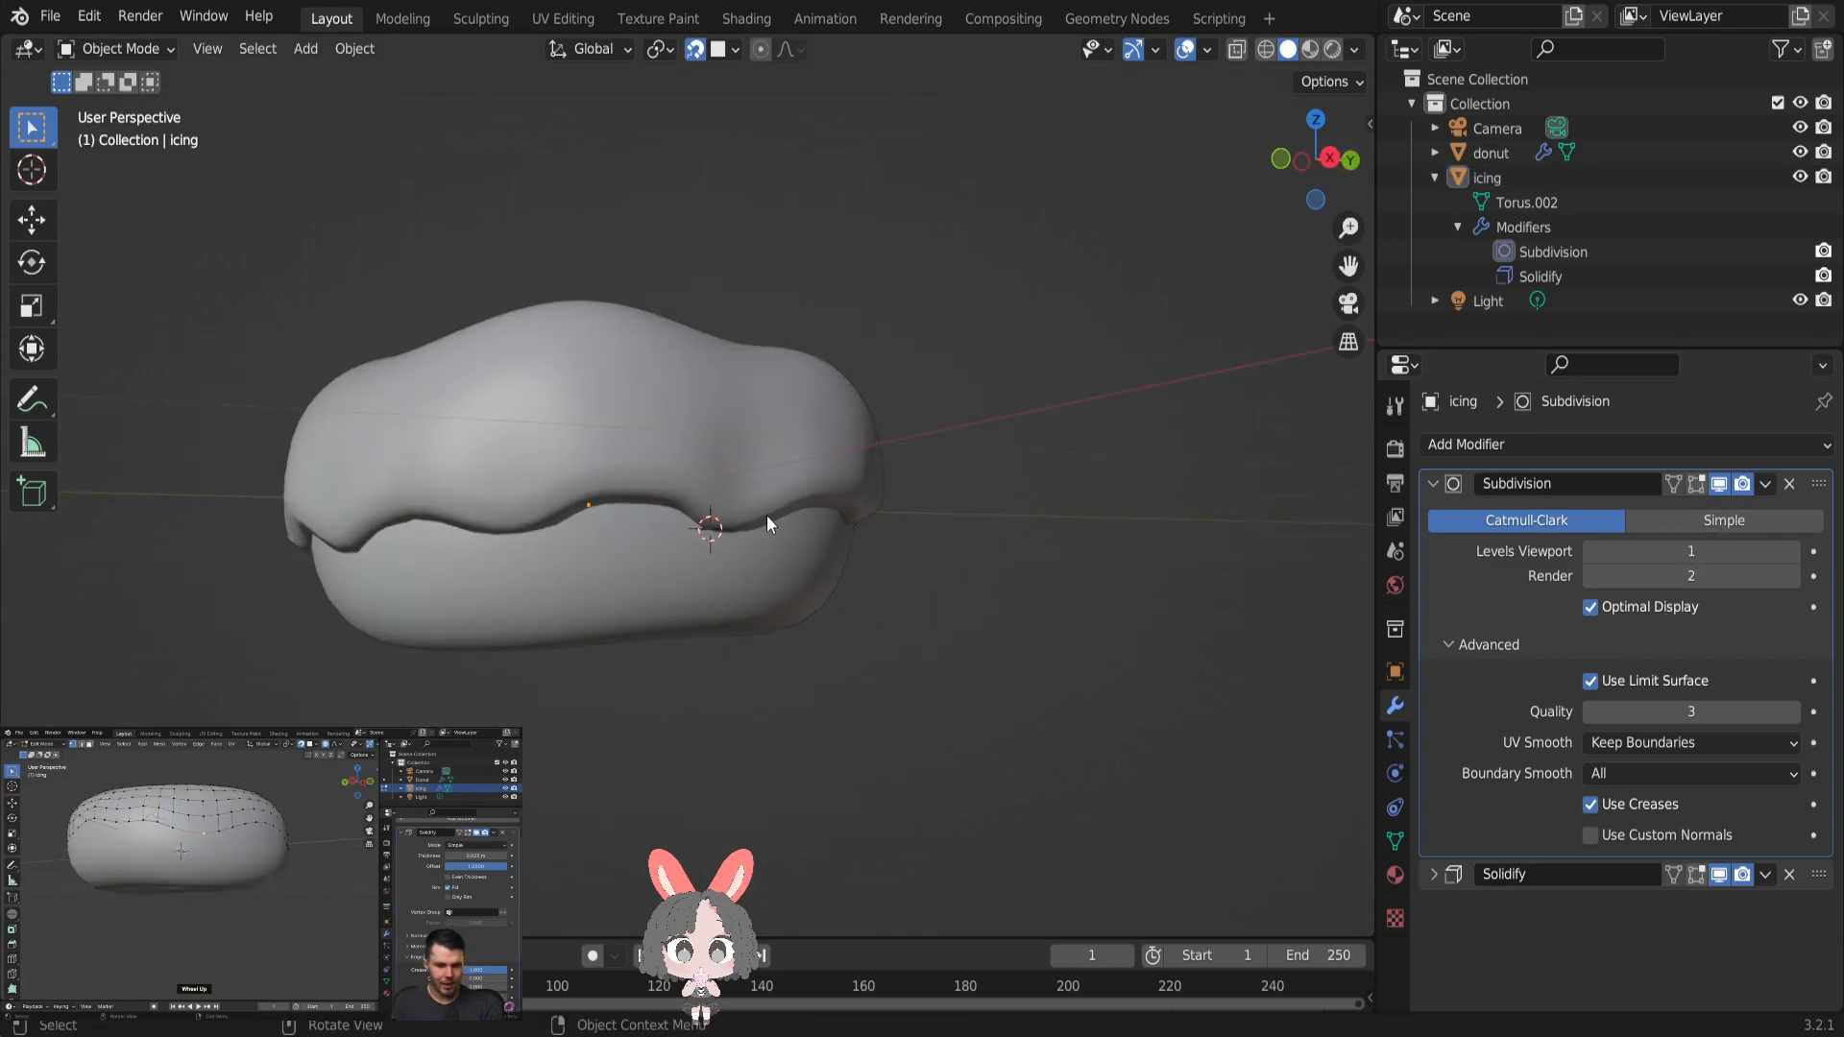
scroll(598, 521, up, 3)
key(Tab)
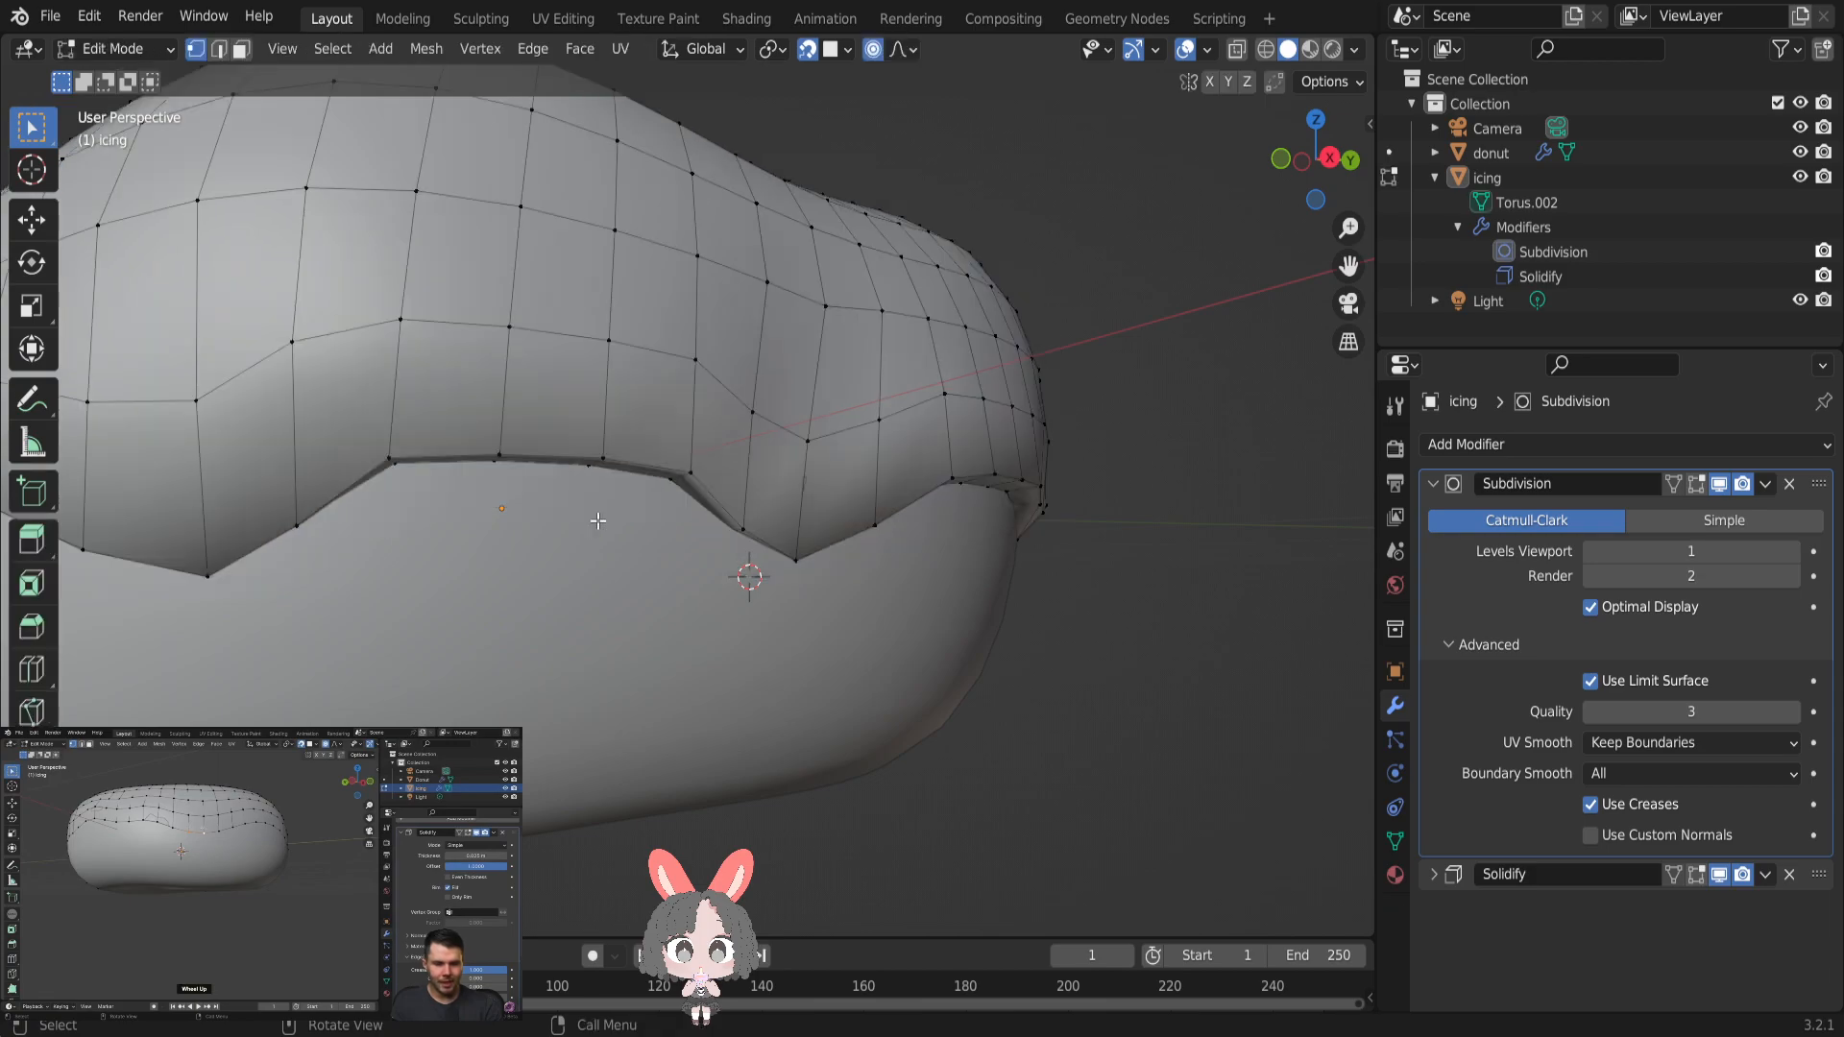
middle_drag(604, 514, 817, 549)
scroll(808, 550, up, 1)
scroll(808, 550, down, 1)
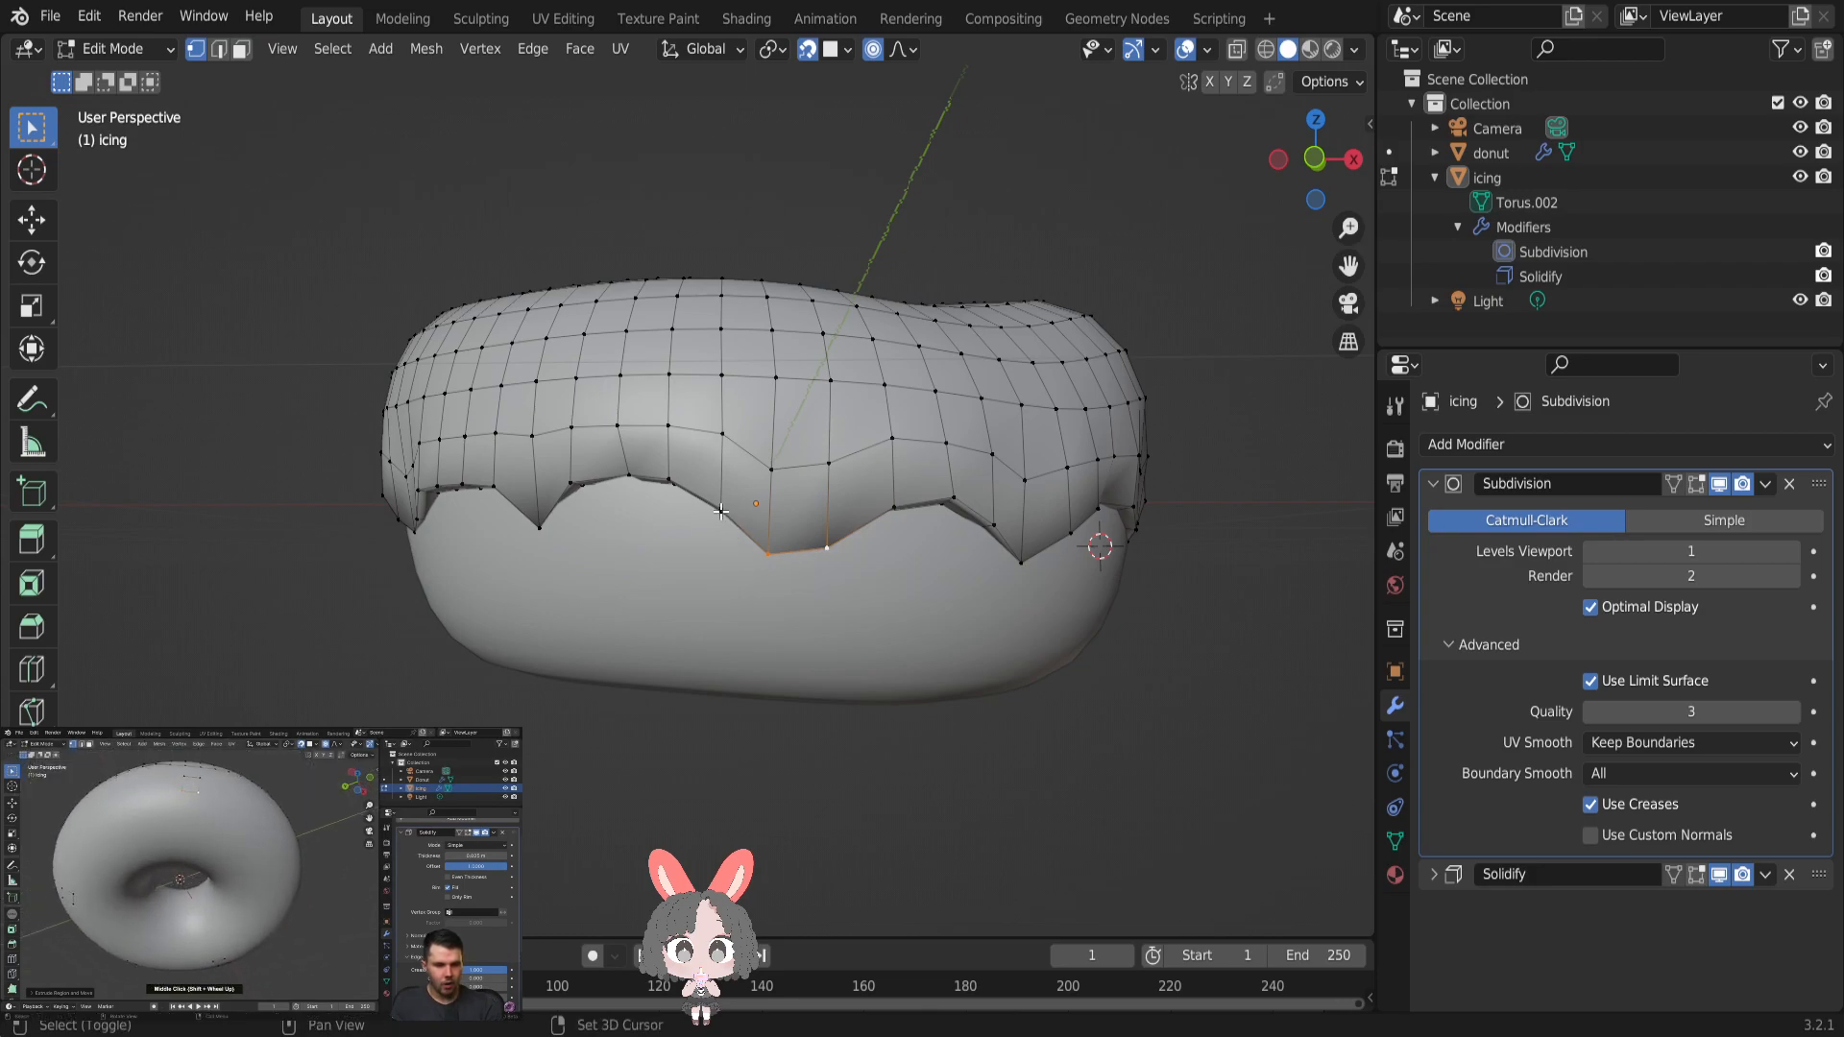
drag(766, 554, 763, 608)
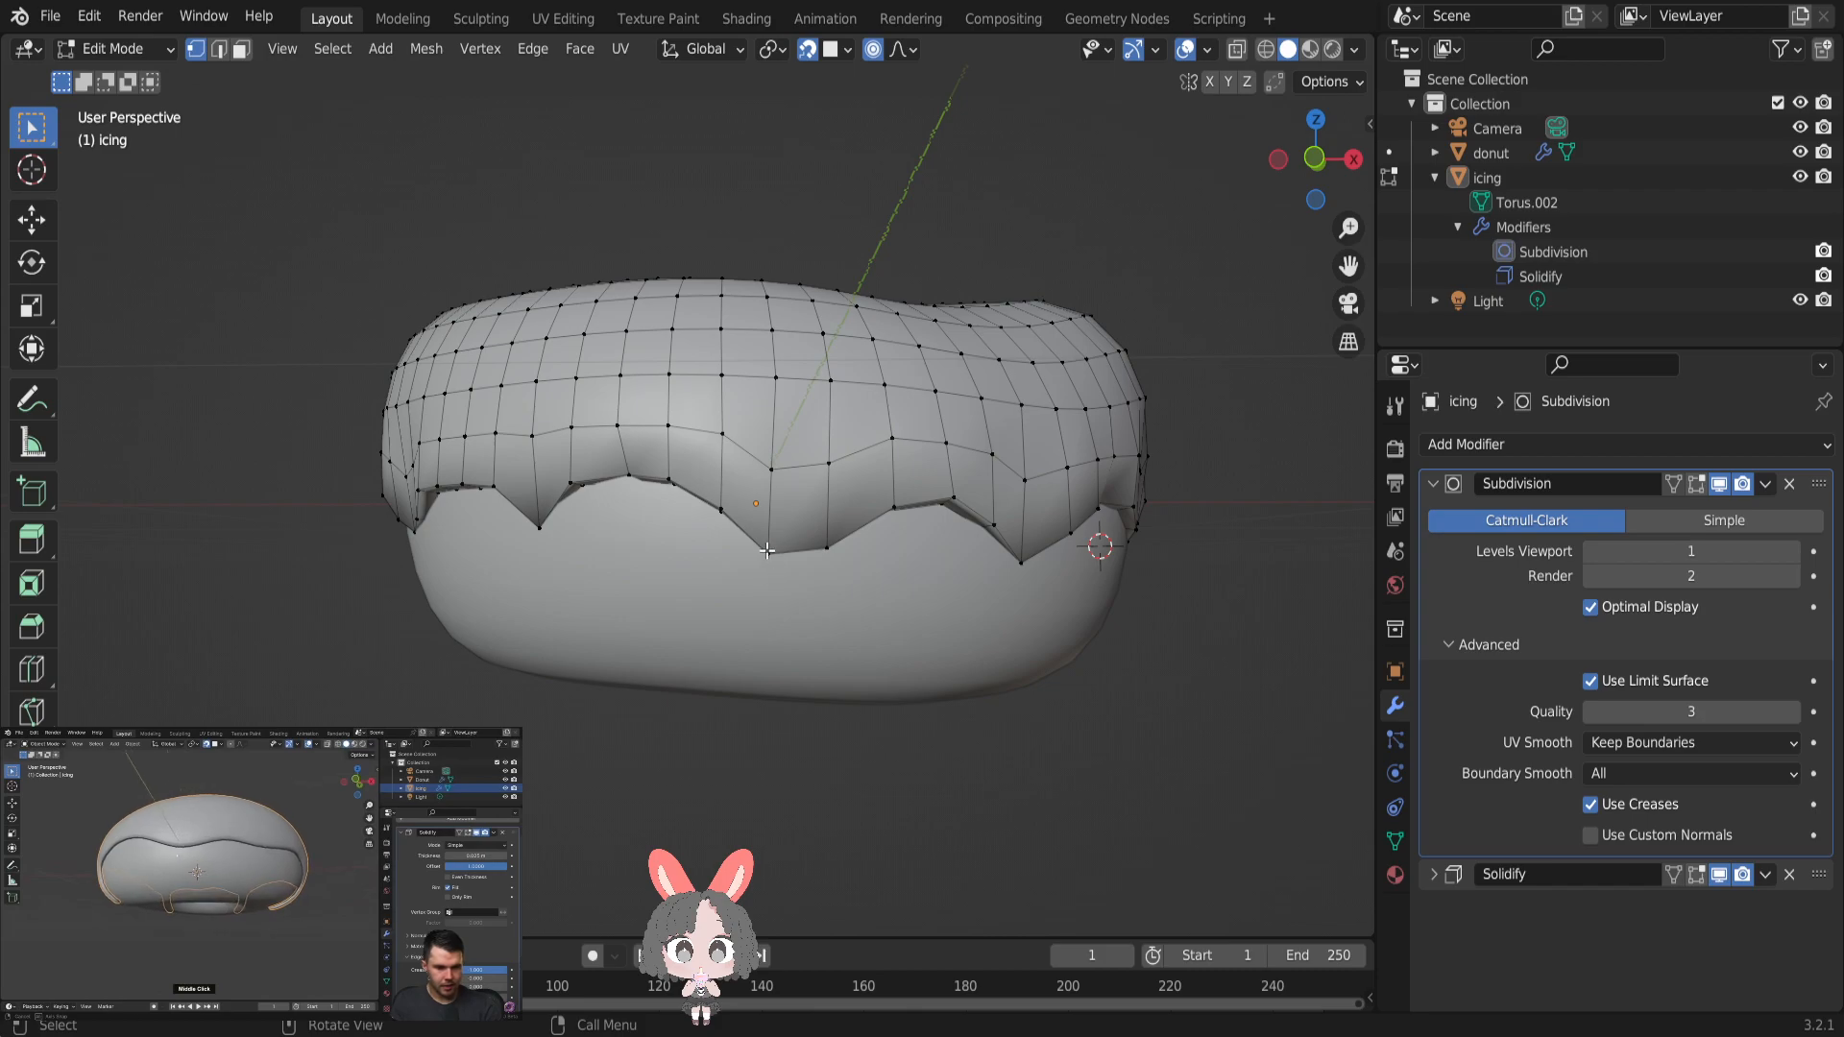
click(719, 511)
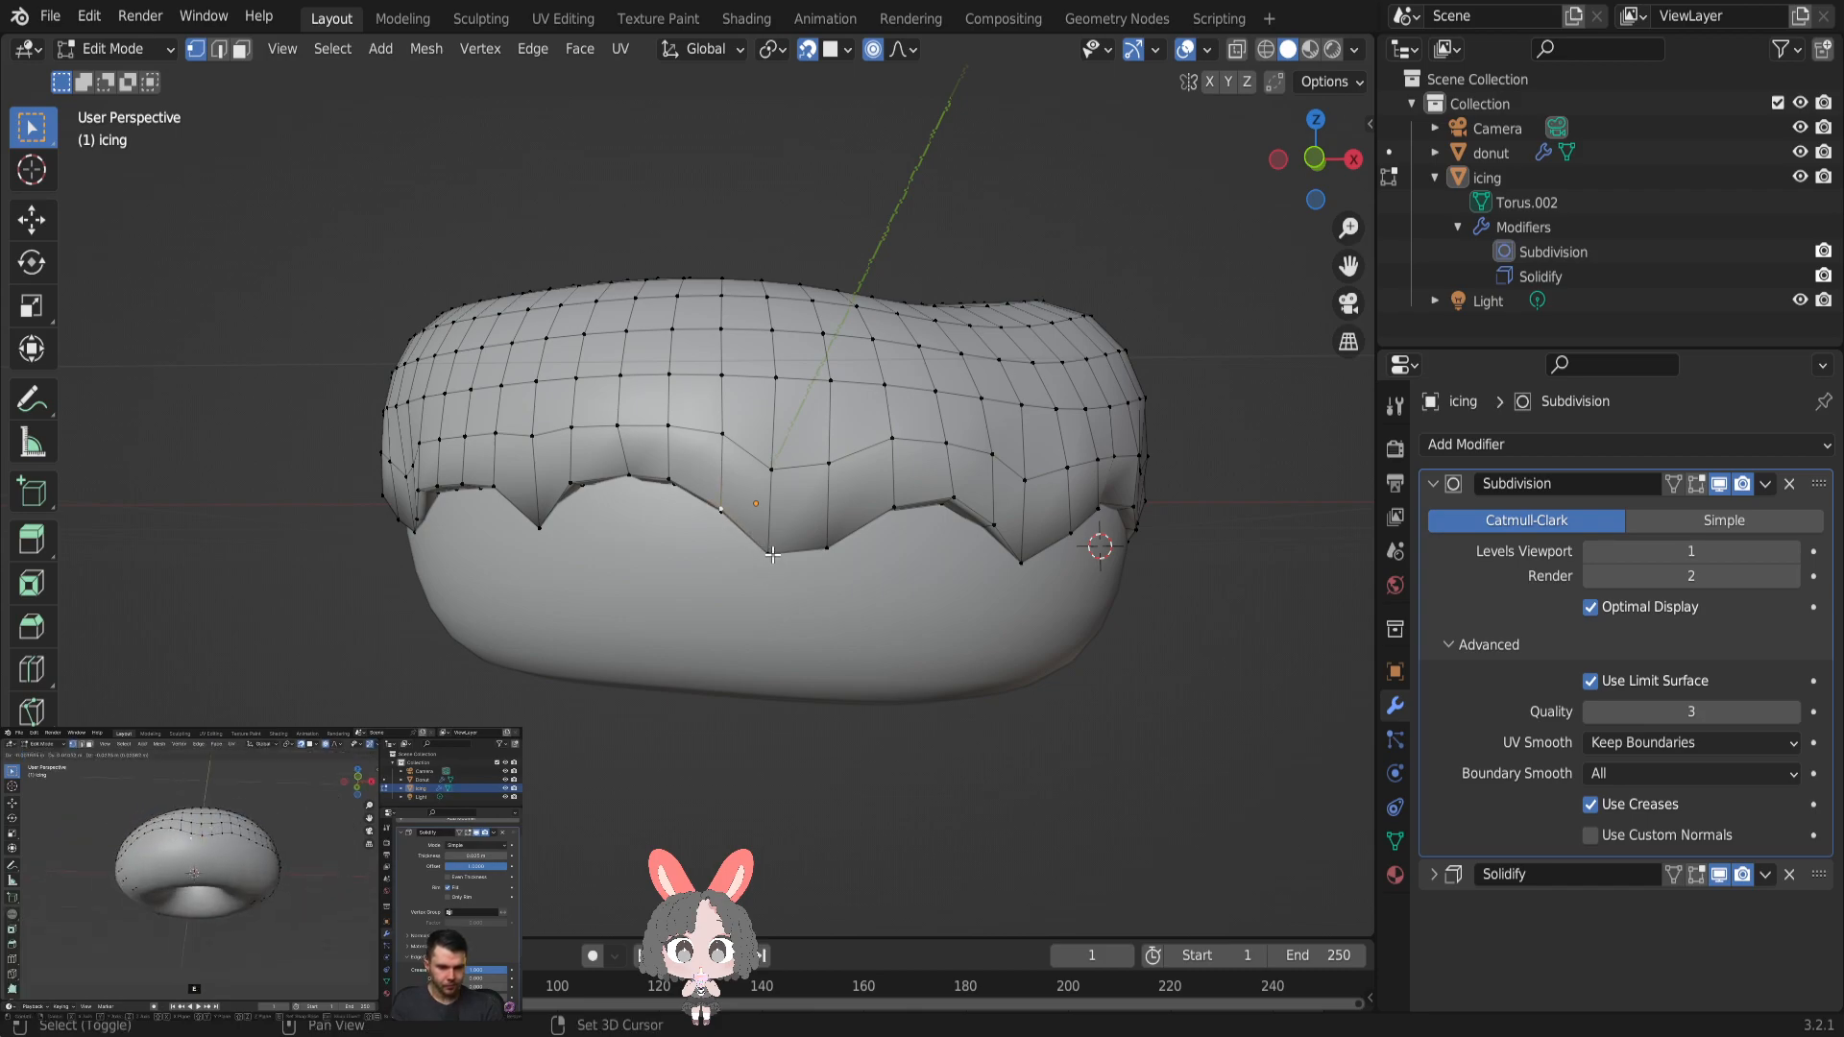
shift+click(826, 548)
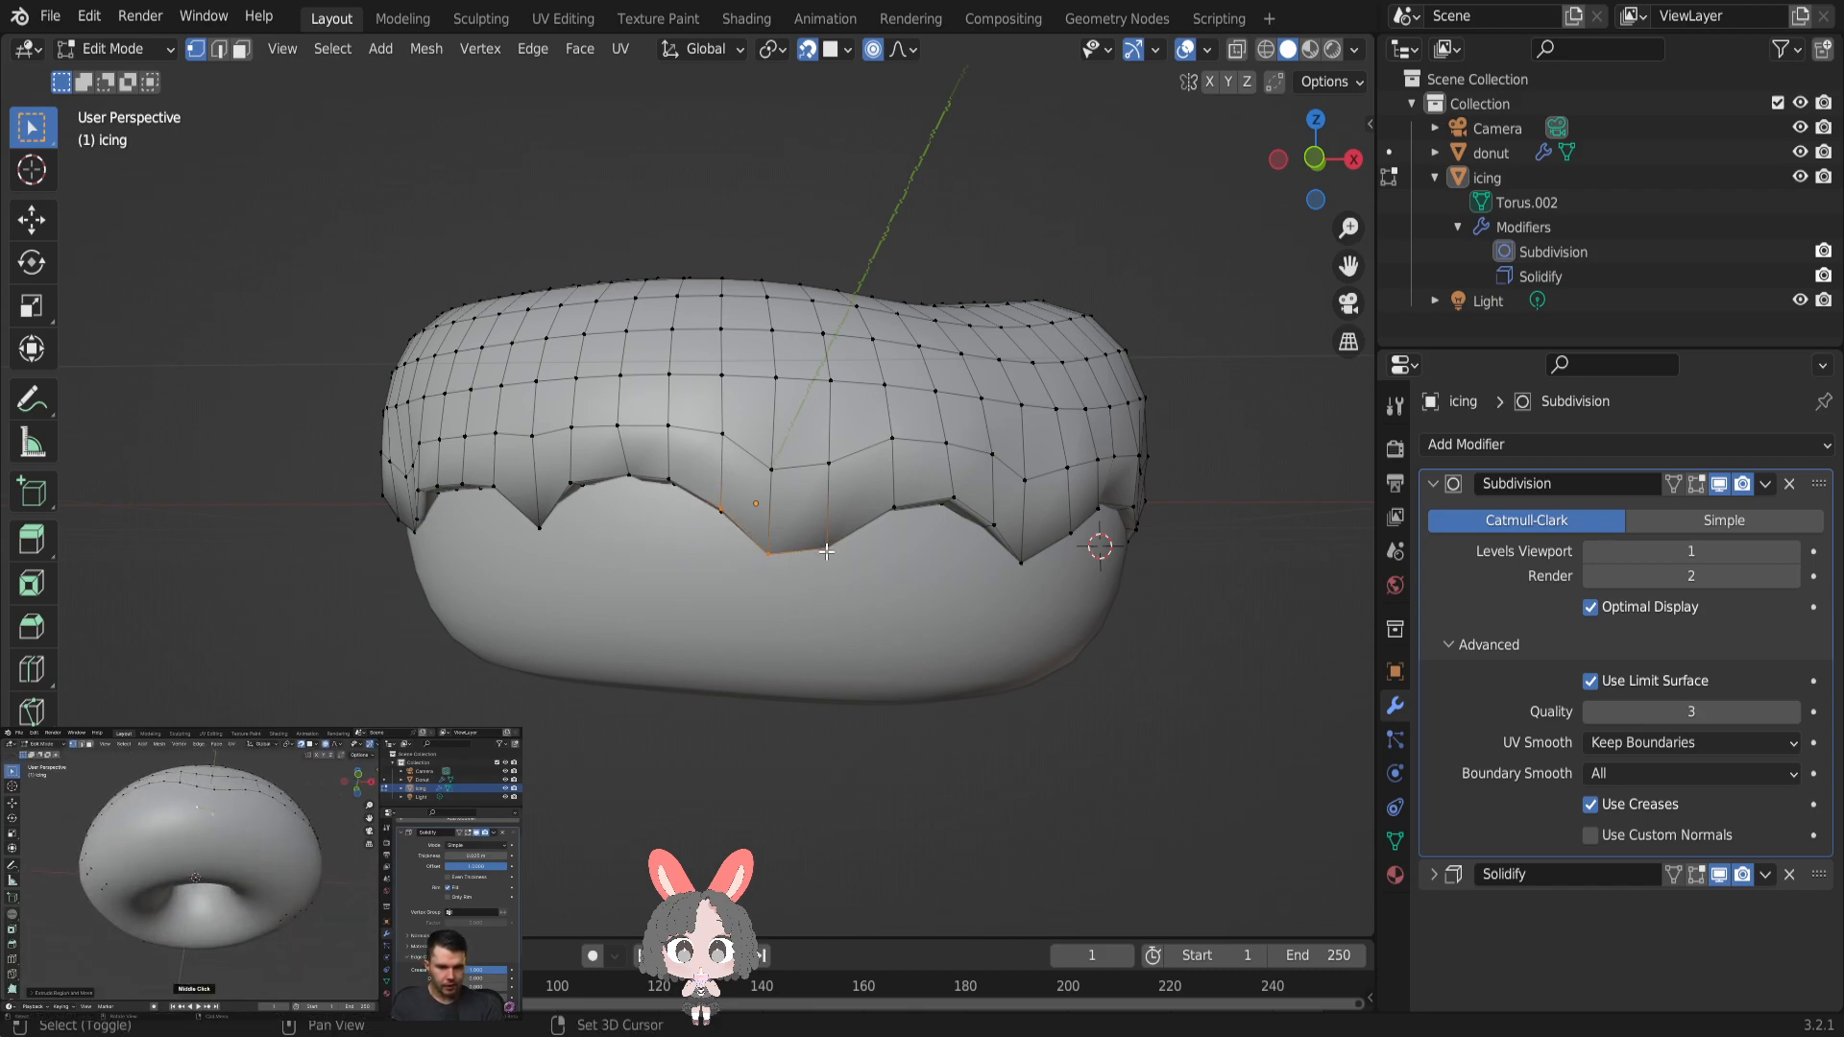
click(768, 554)
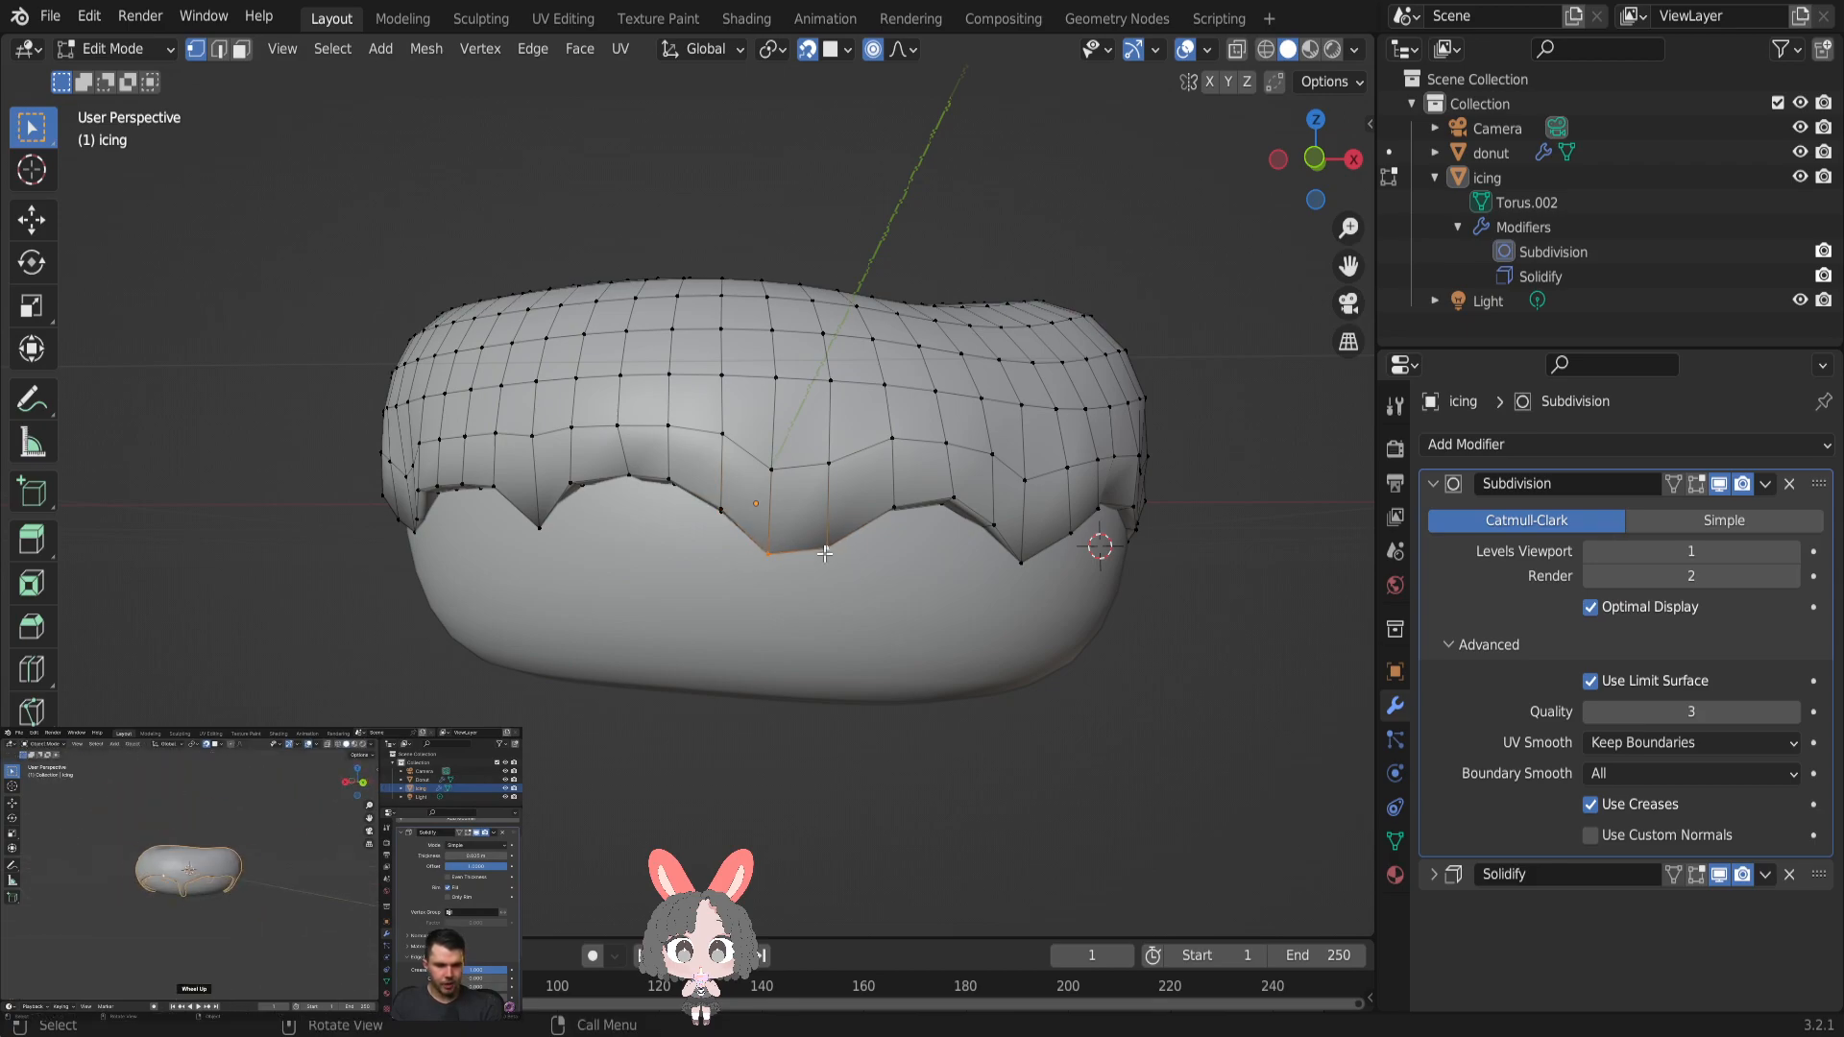
key(e)
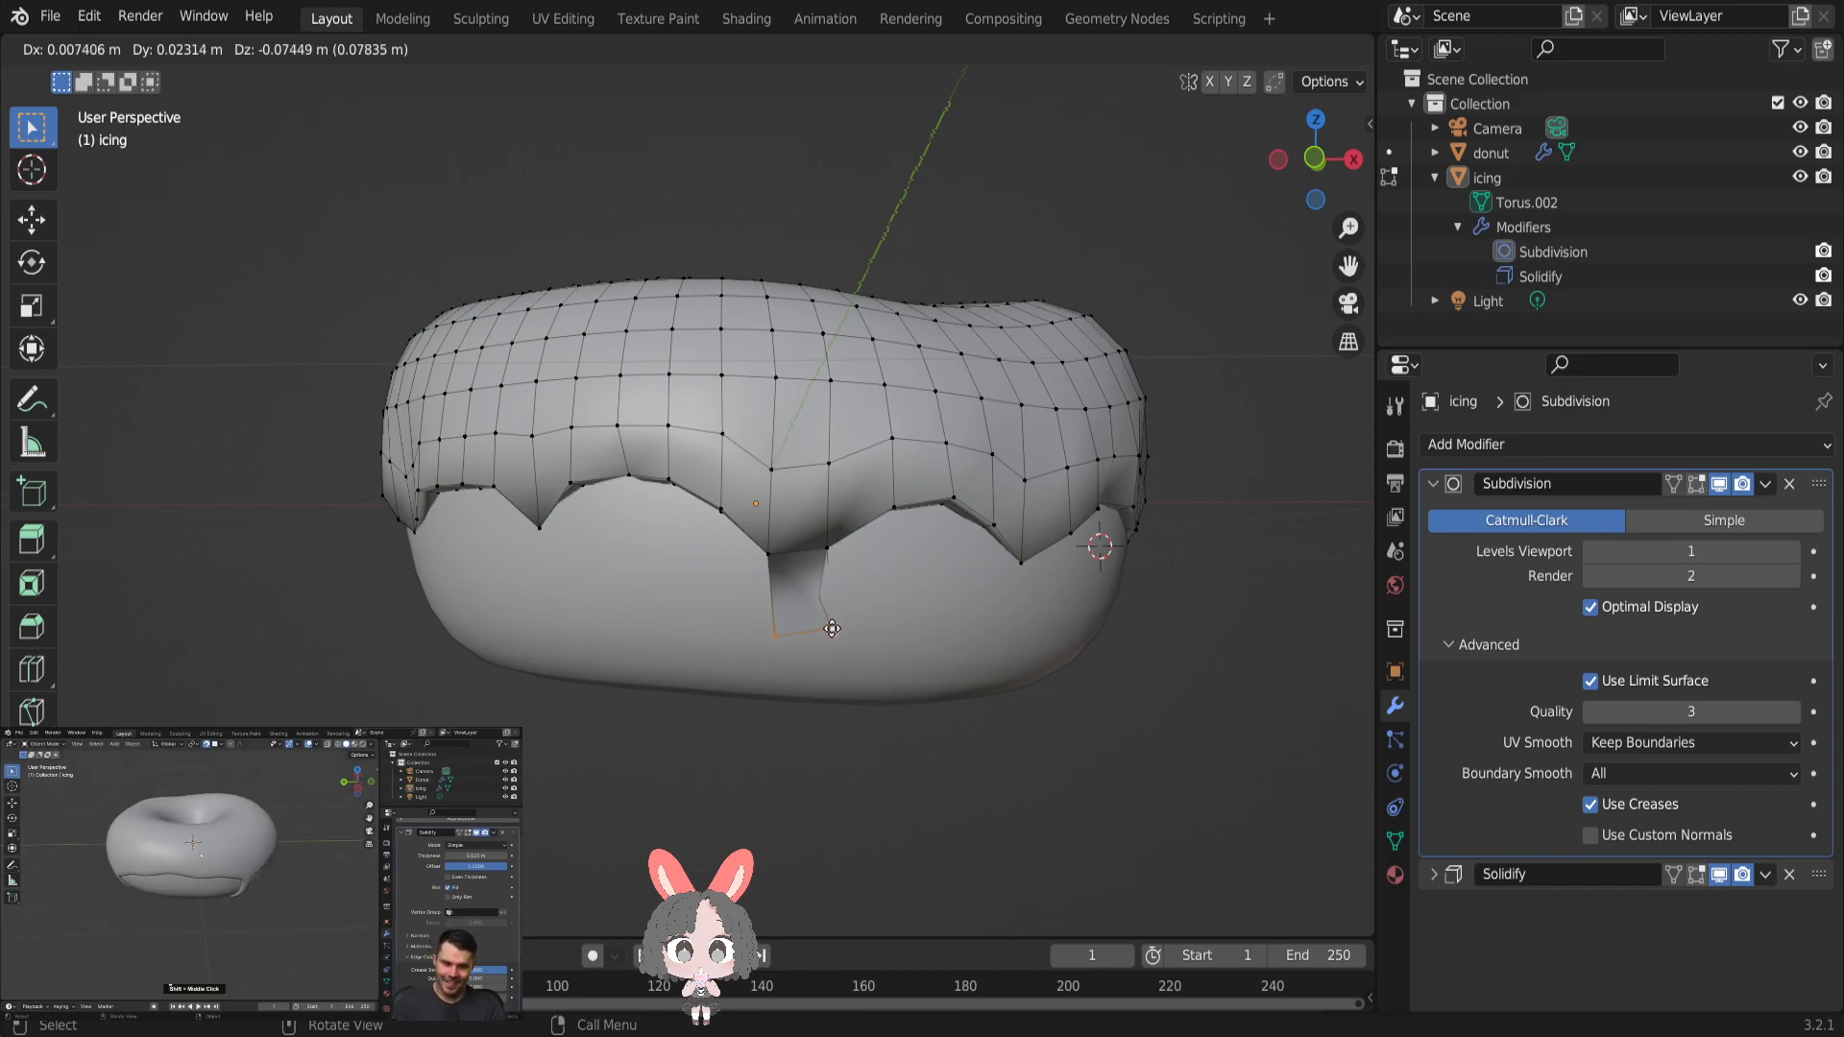
click(822, 637)
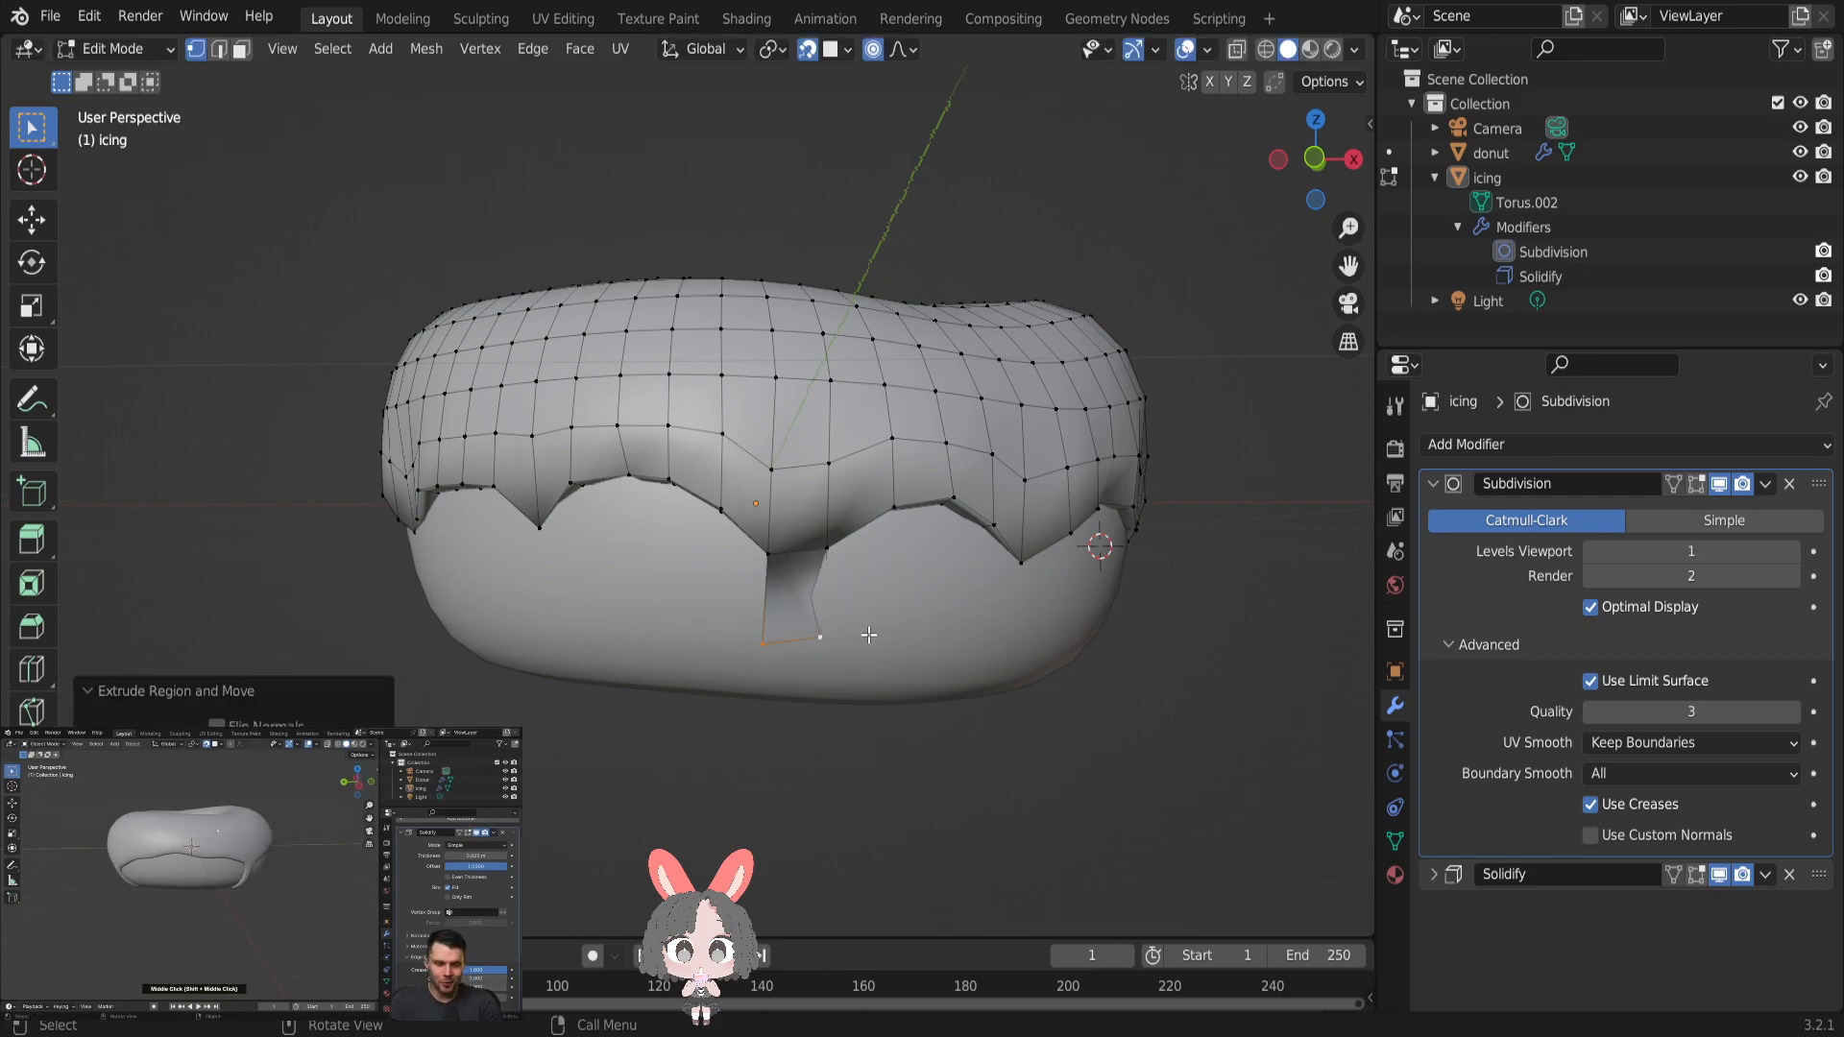
- Inspect the newly extruded drip in Object Mode and exit the tutorial video's full-screen view
key(Tab)
middle_drag(813, 621, 933, 610)
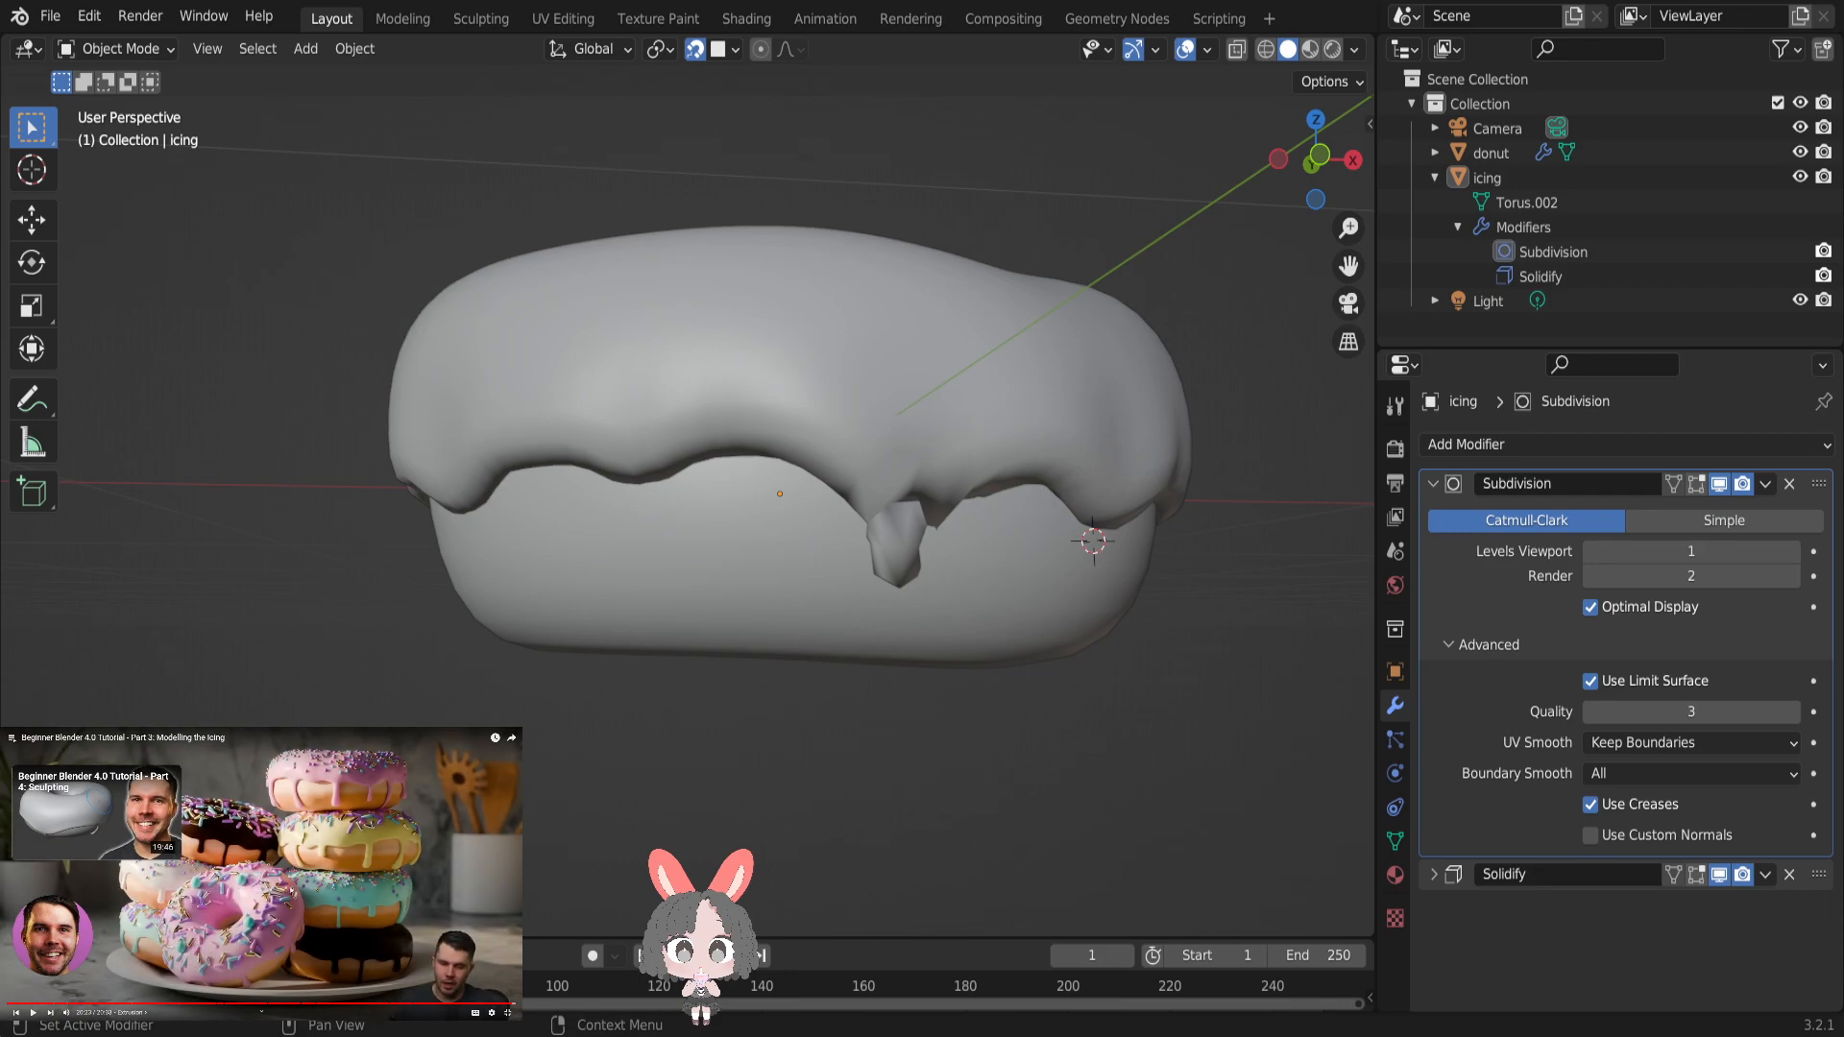
key(Escape)
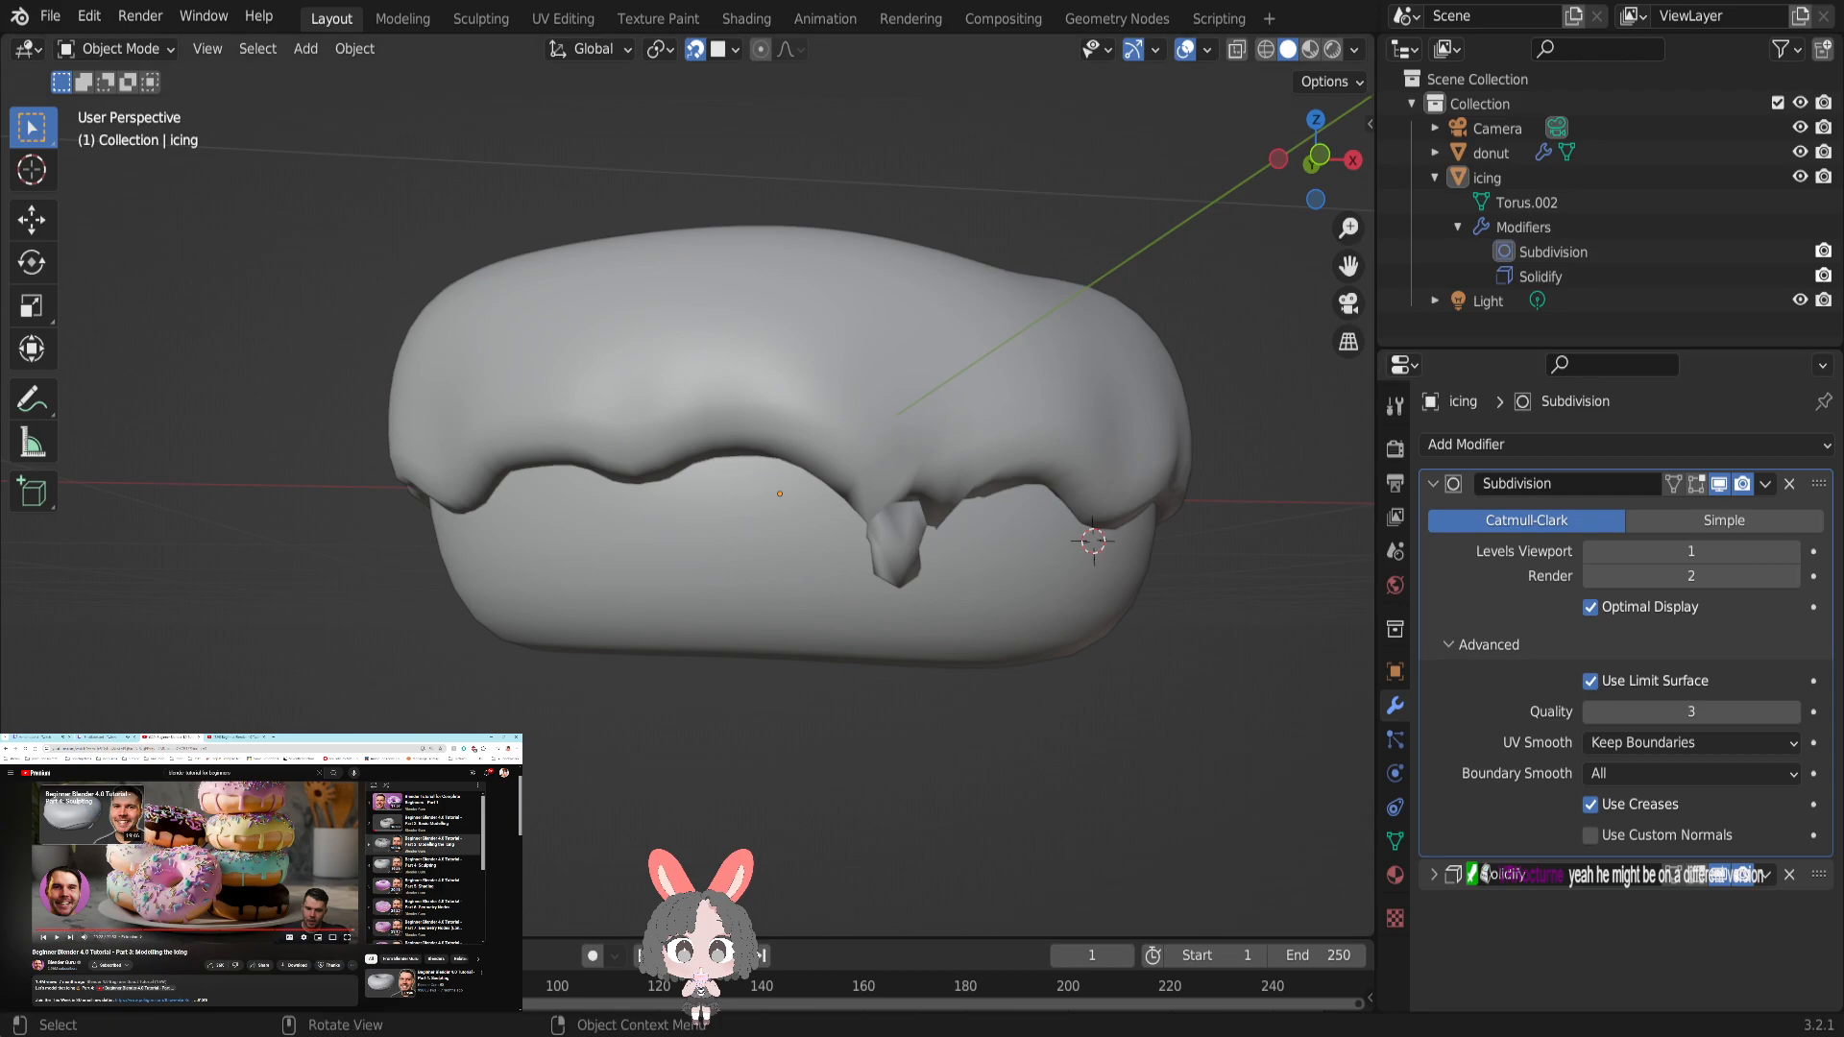
click(50, 15)
mouse_move(32, 15)
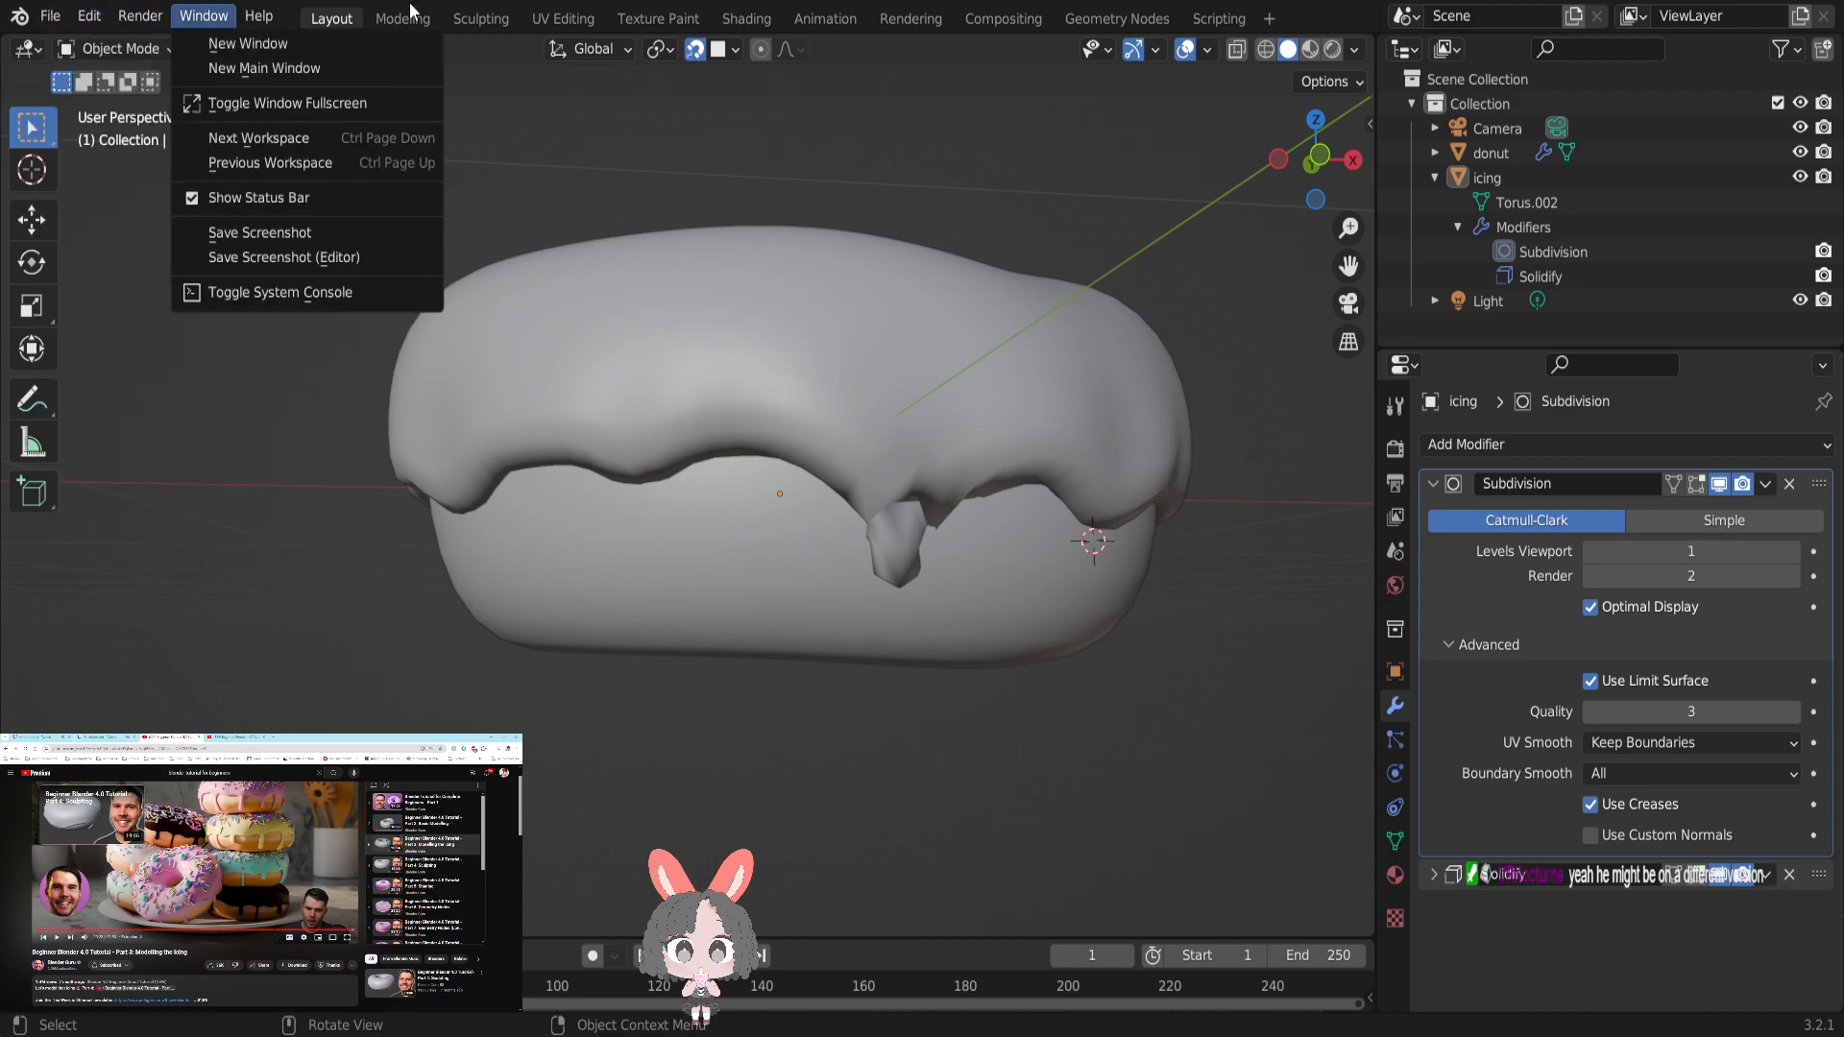
mouse_move(226, 21)
mouse_move(111, 19)
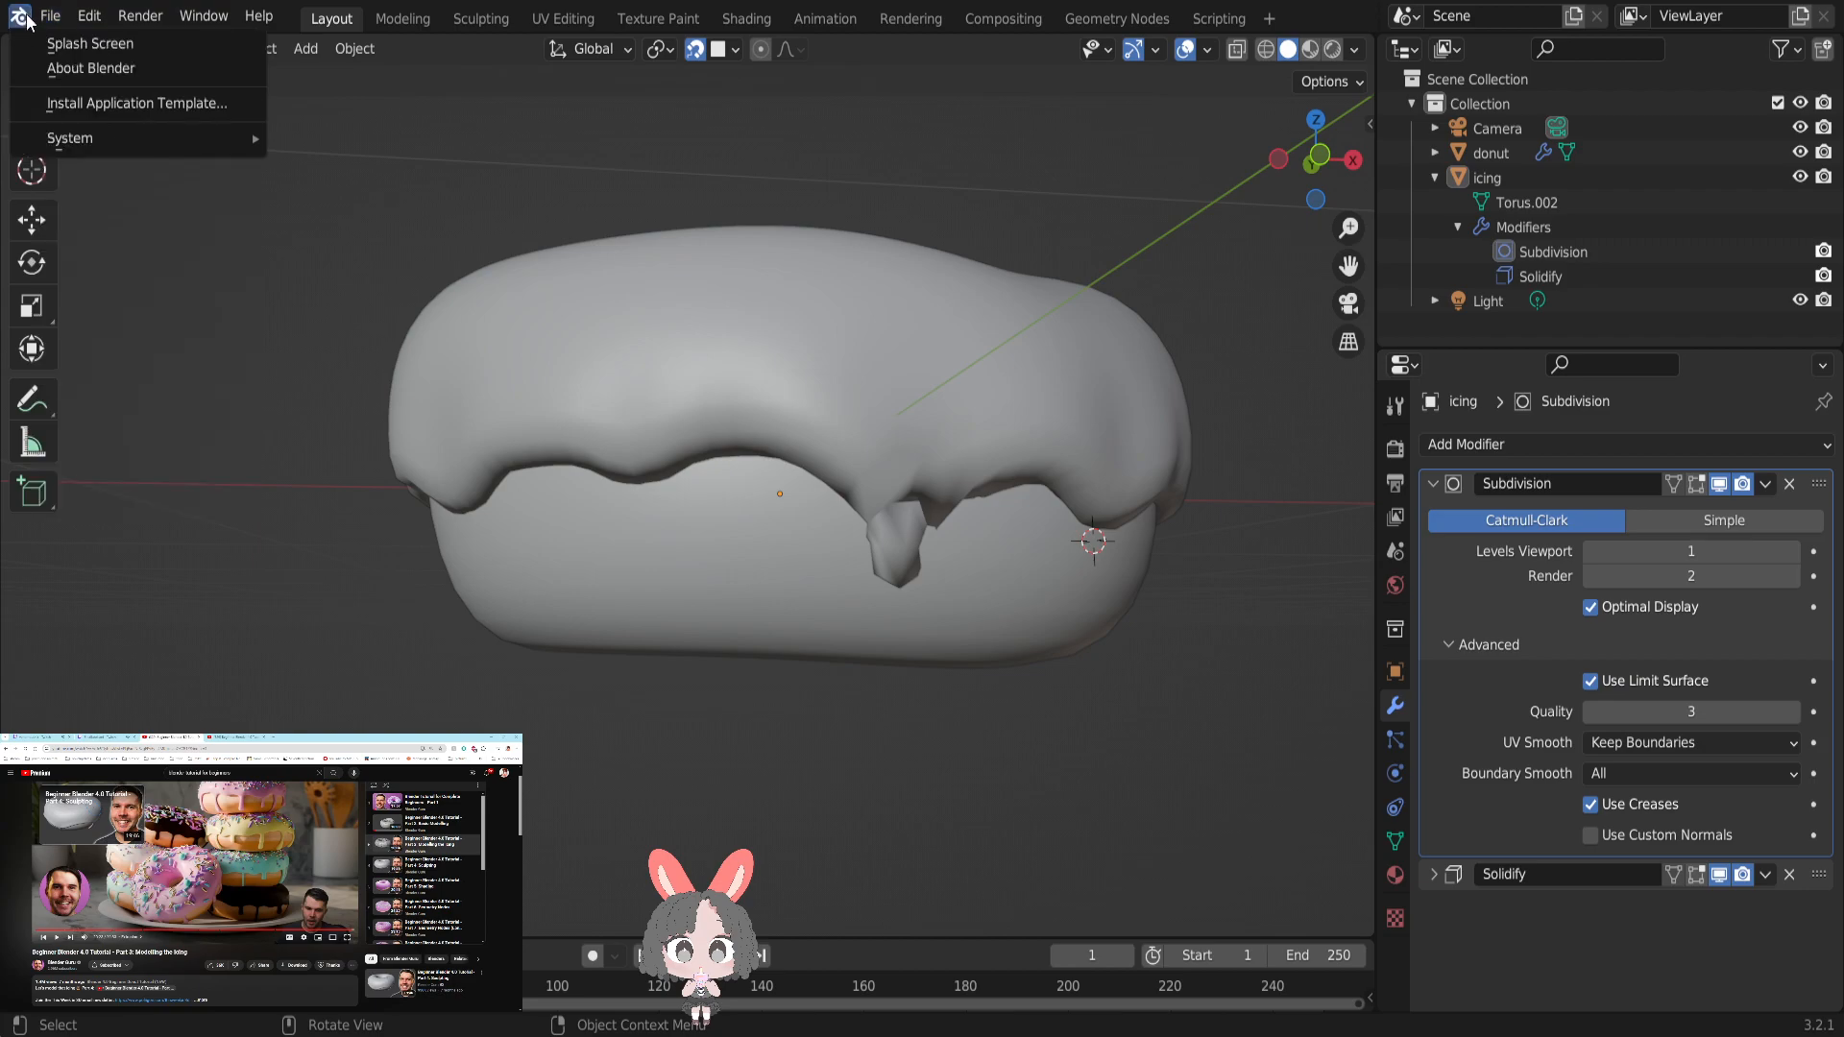
mouse_move(44, 142)
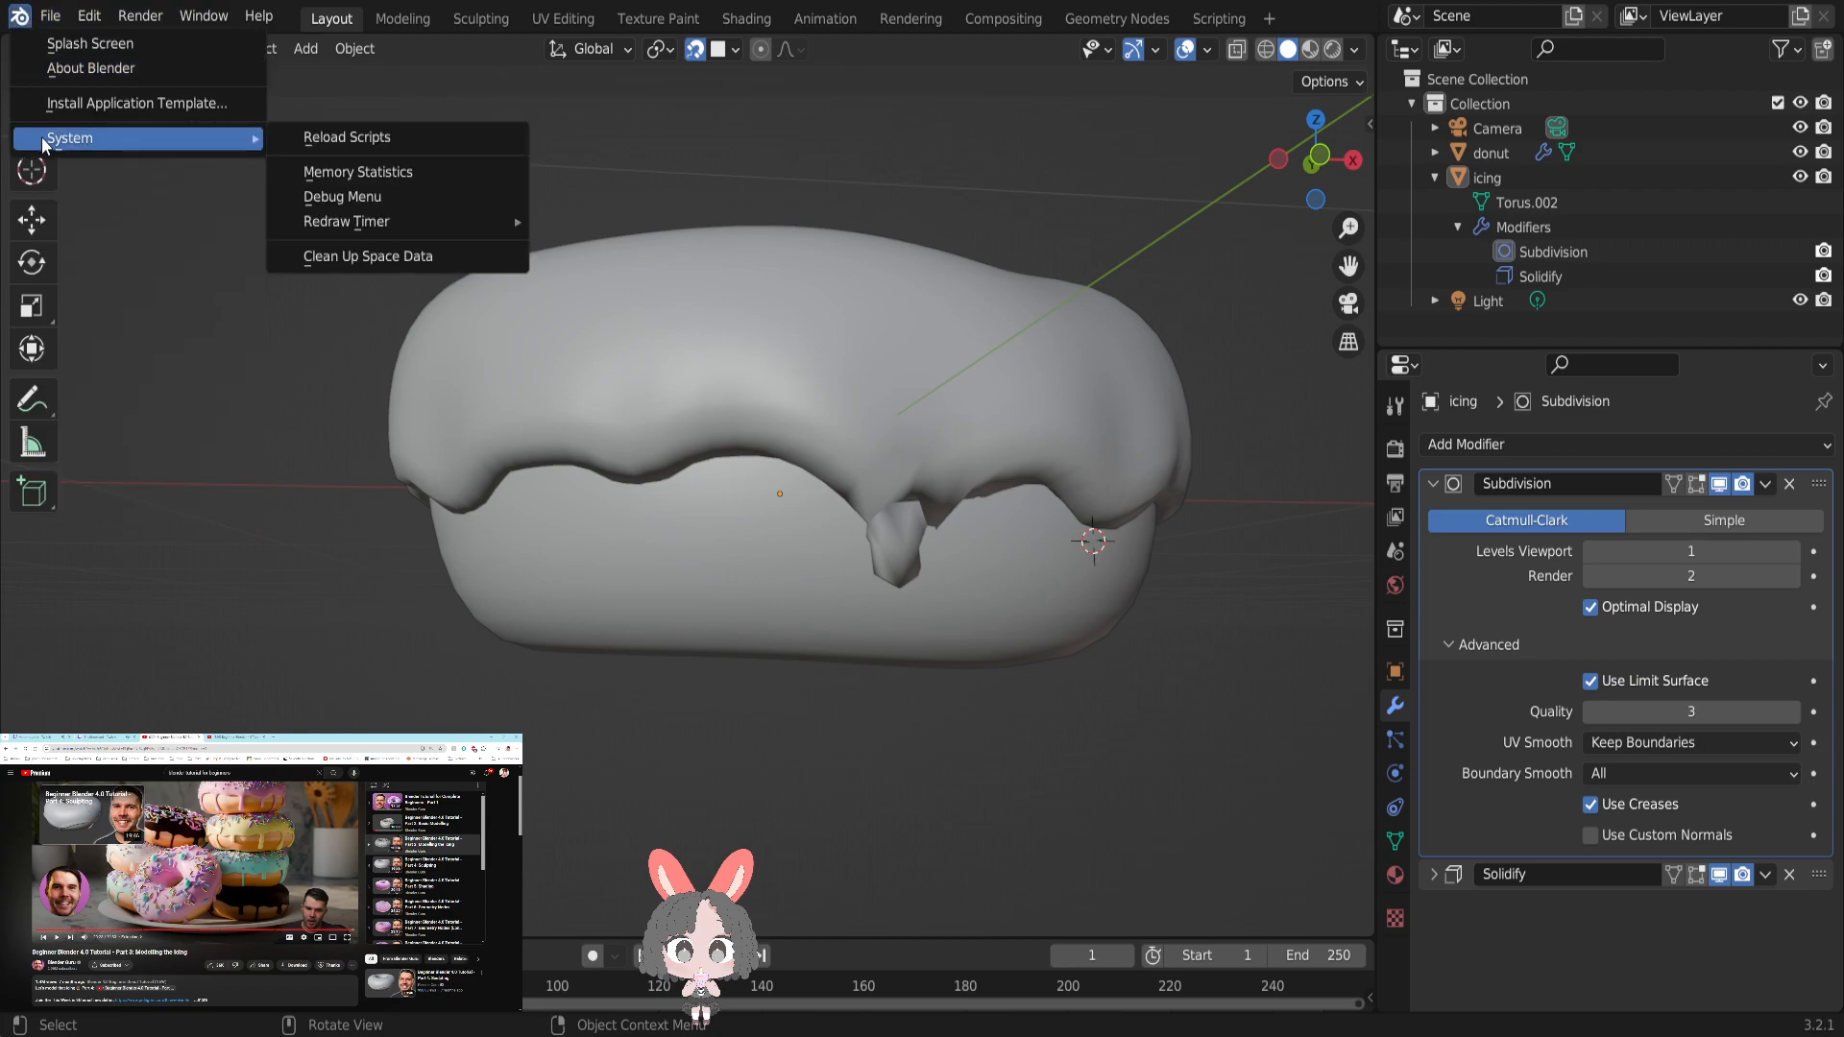
click(358, 172)
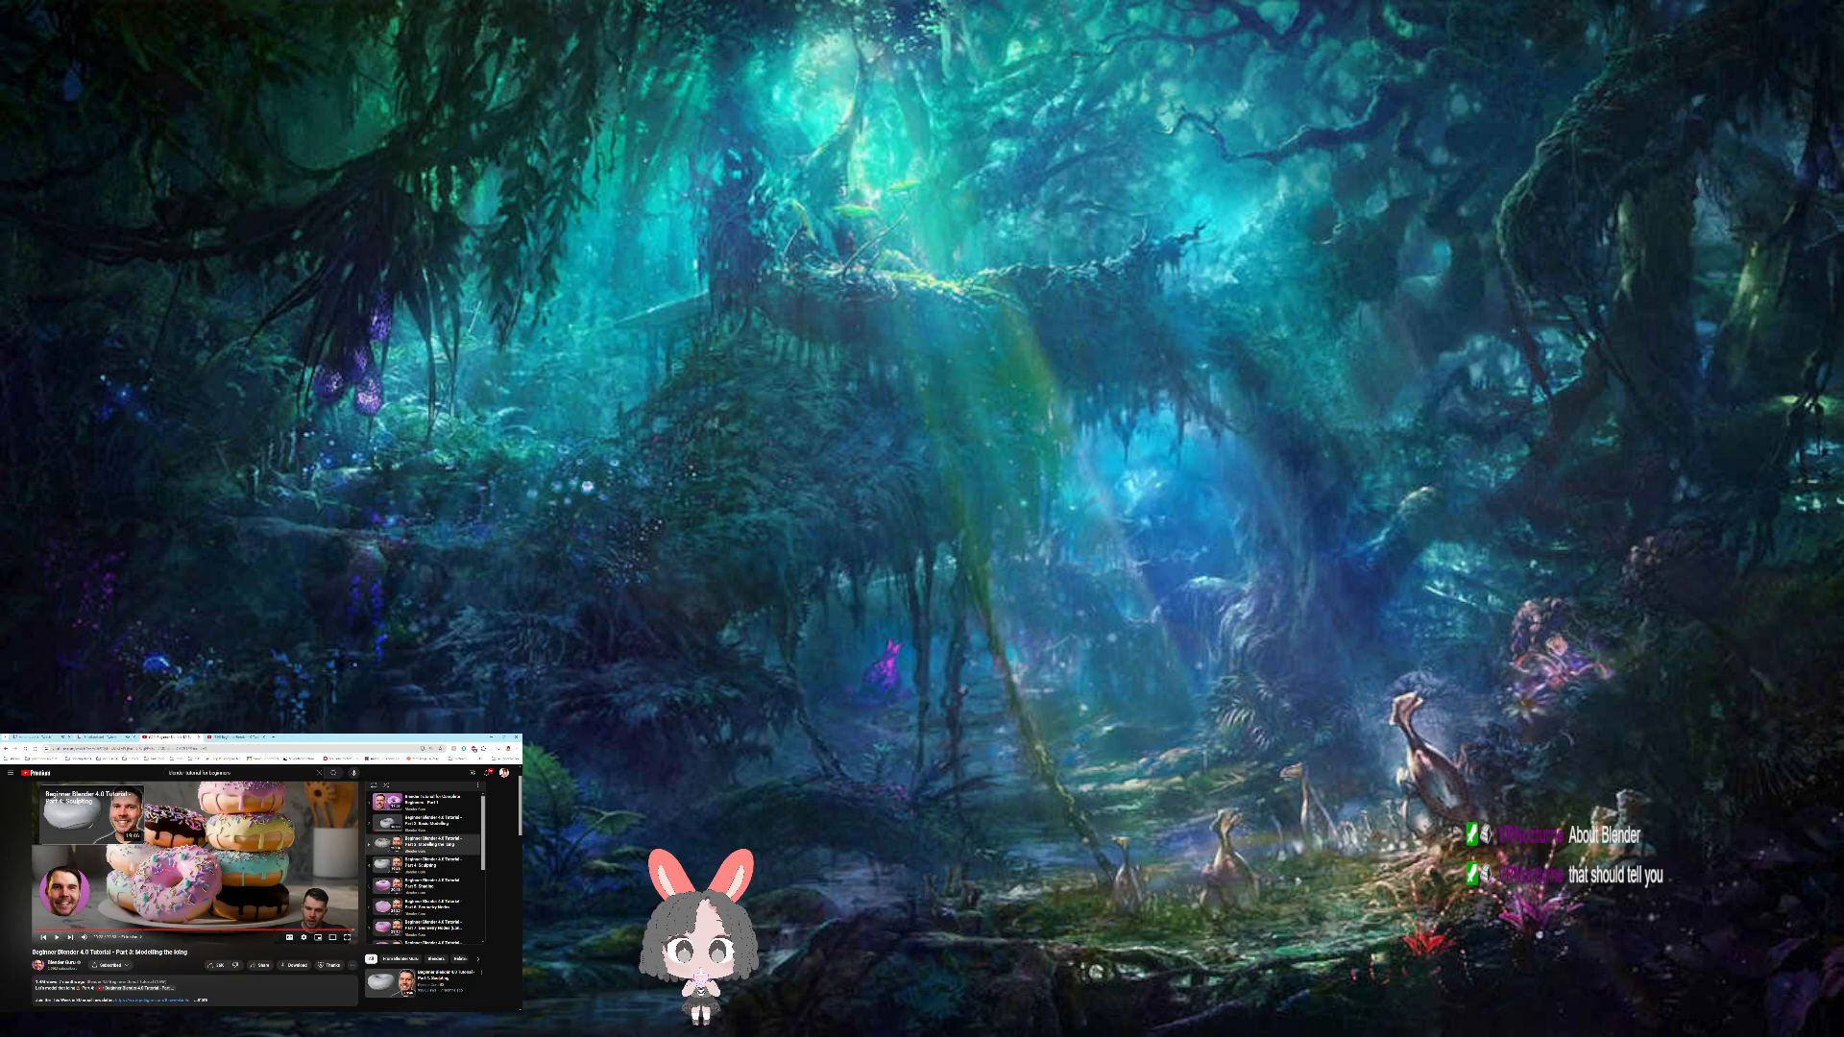
drag(296, 736, 262, 770)
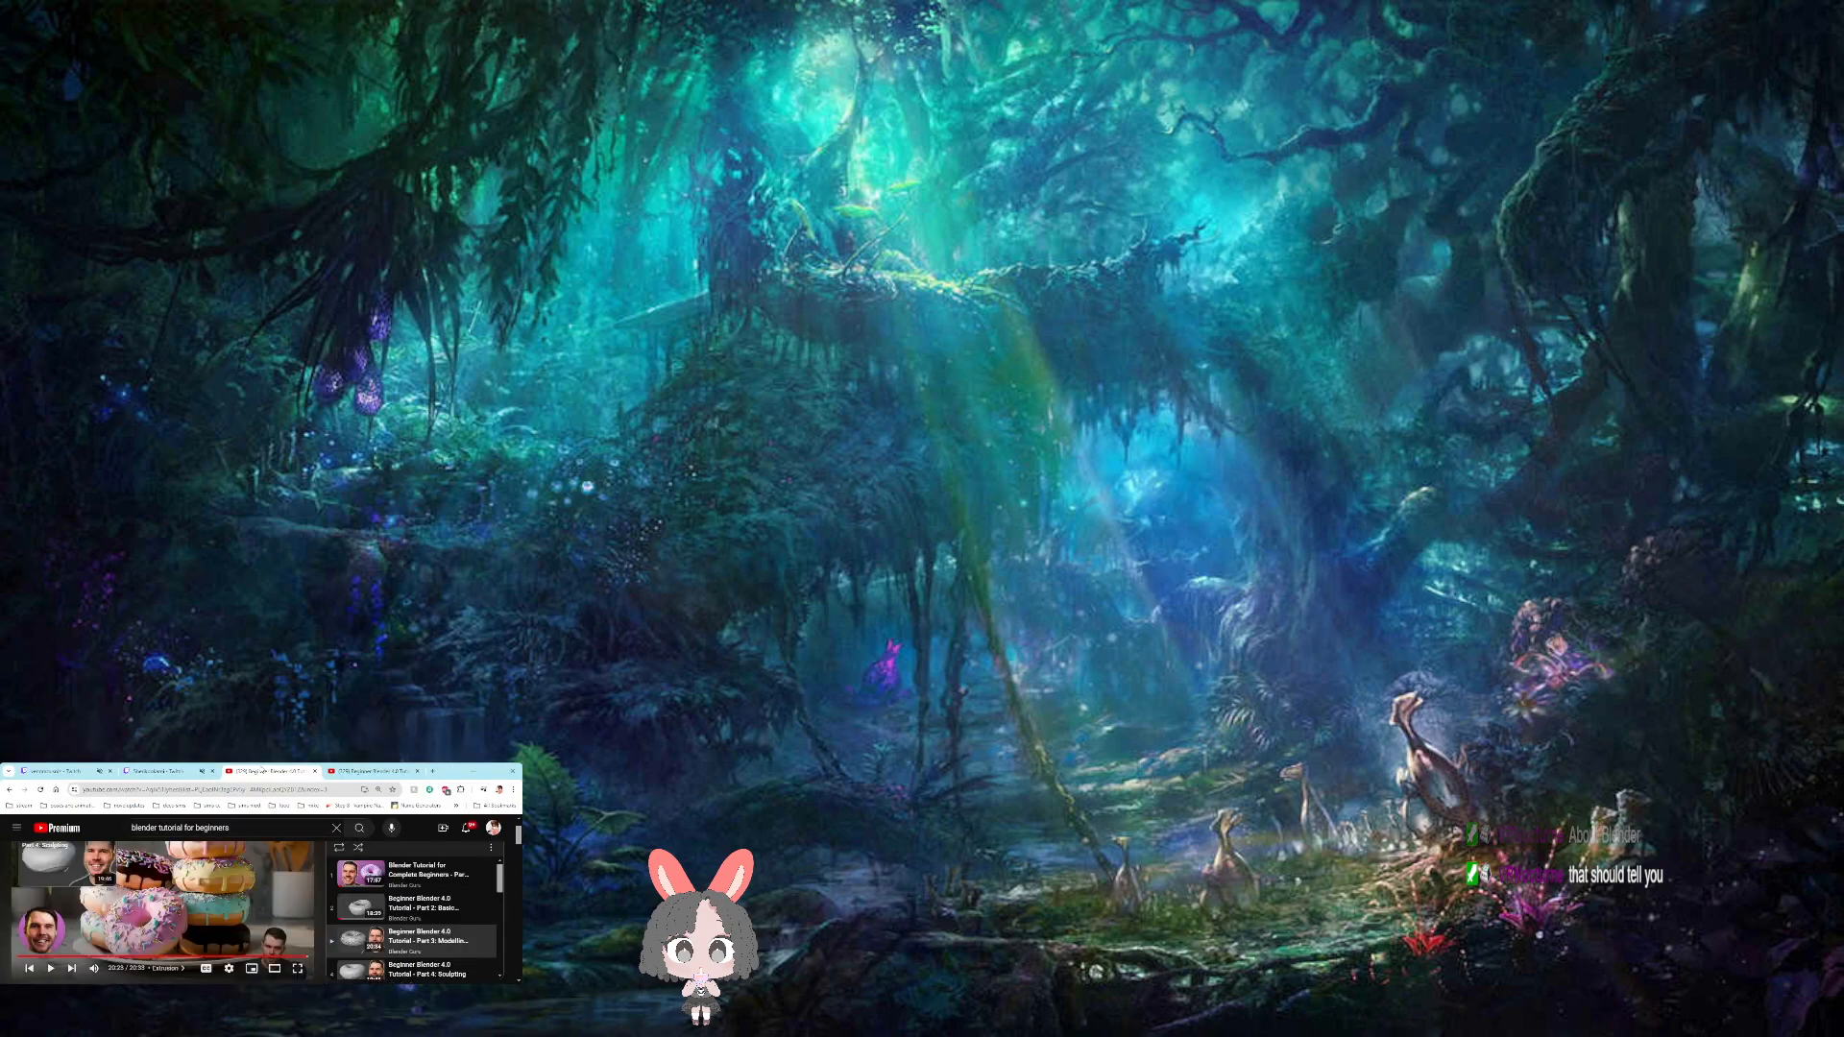
click(493, 770)
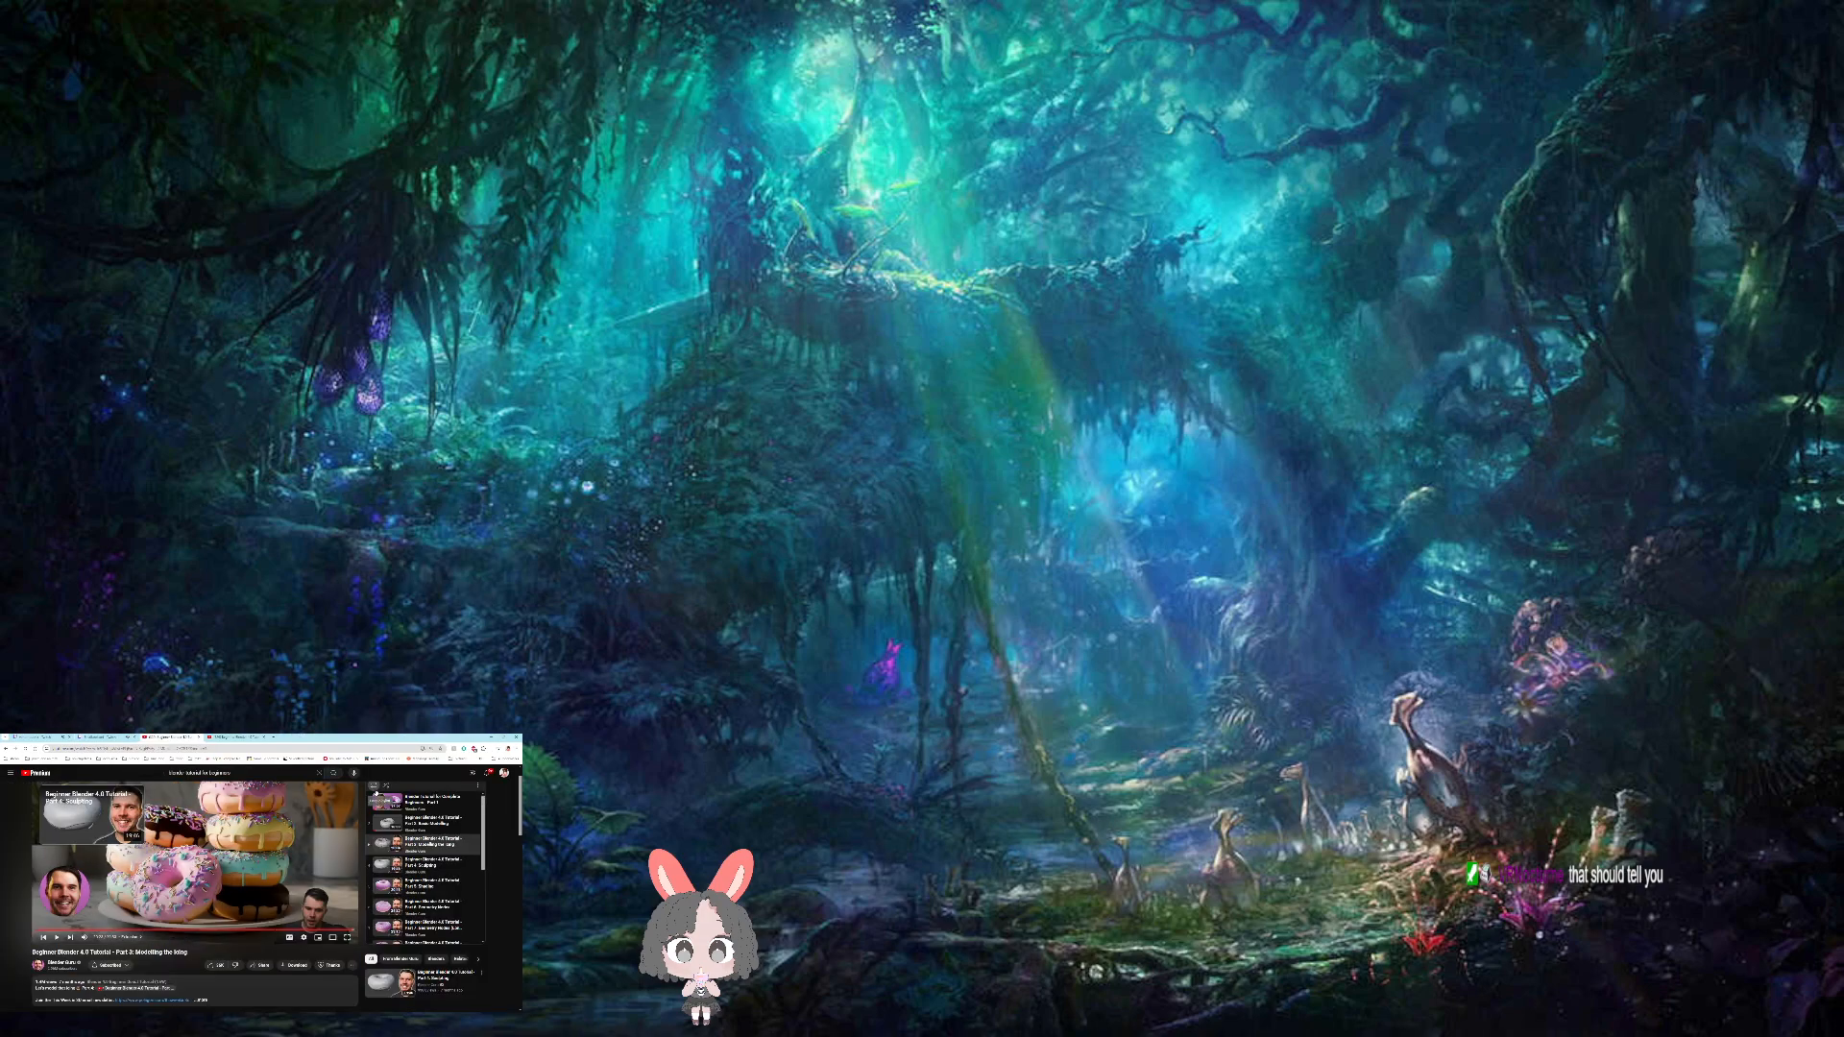
key(alt+Tab)
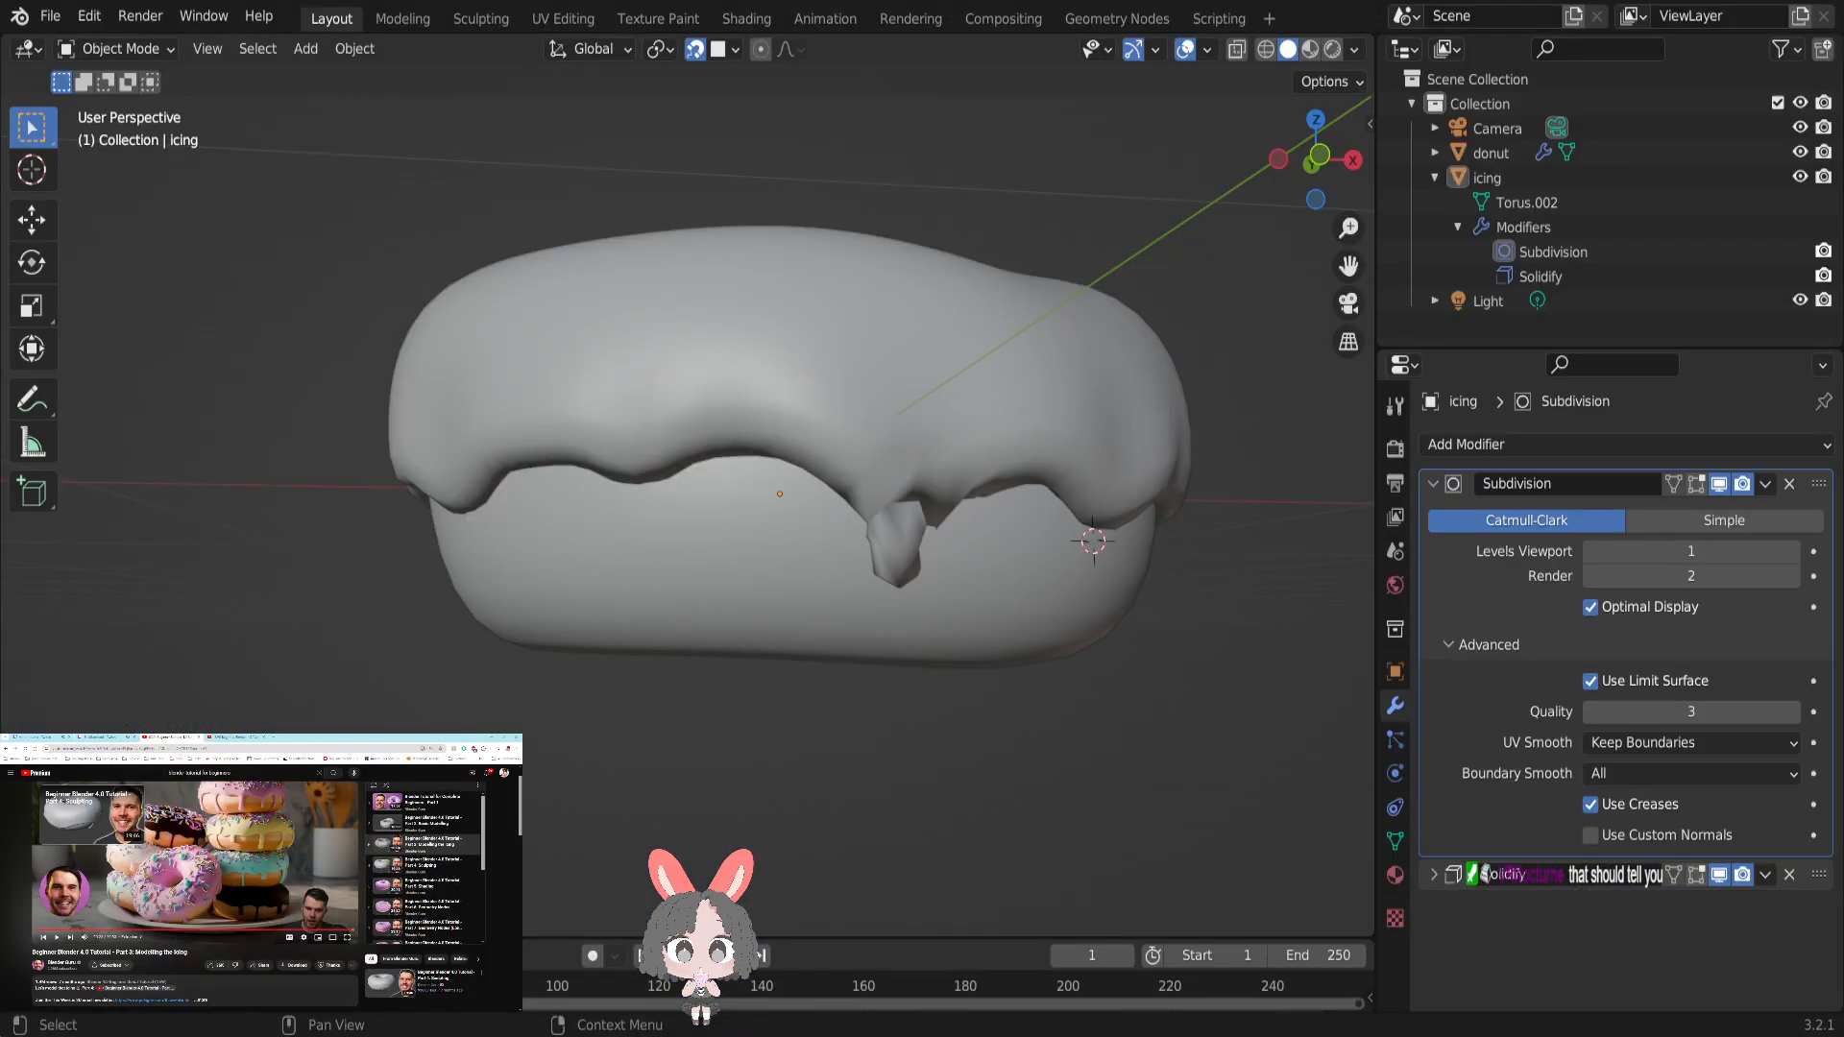
click(50, 17)
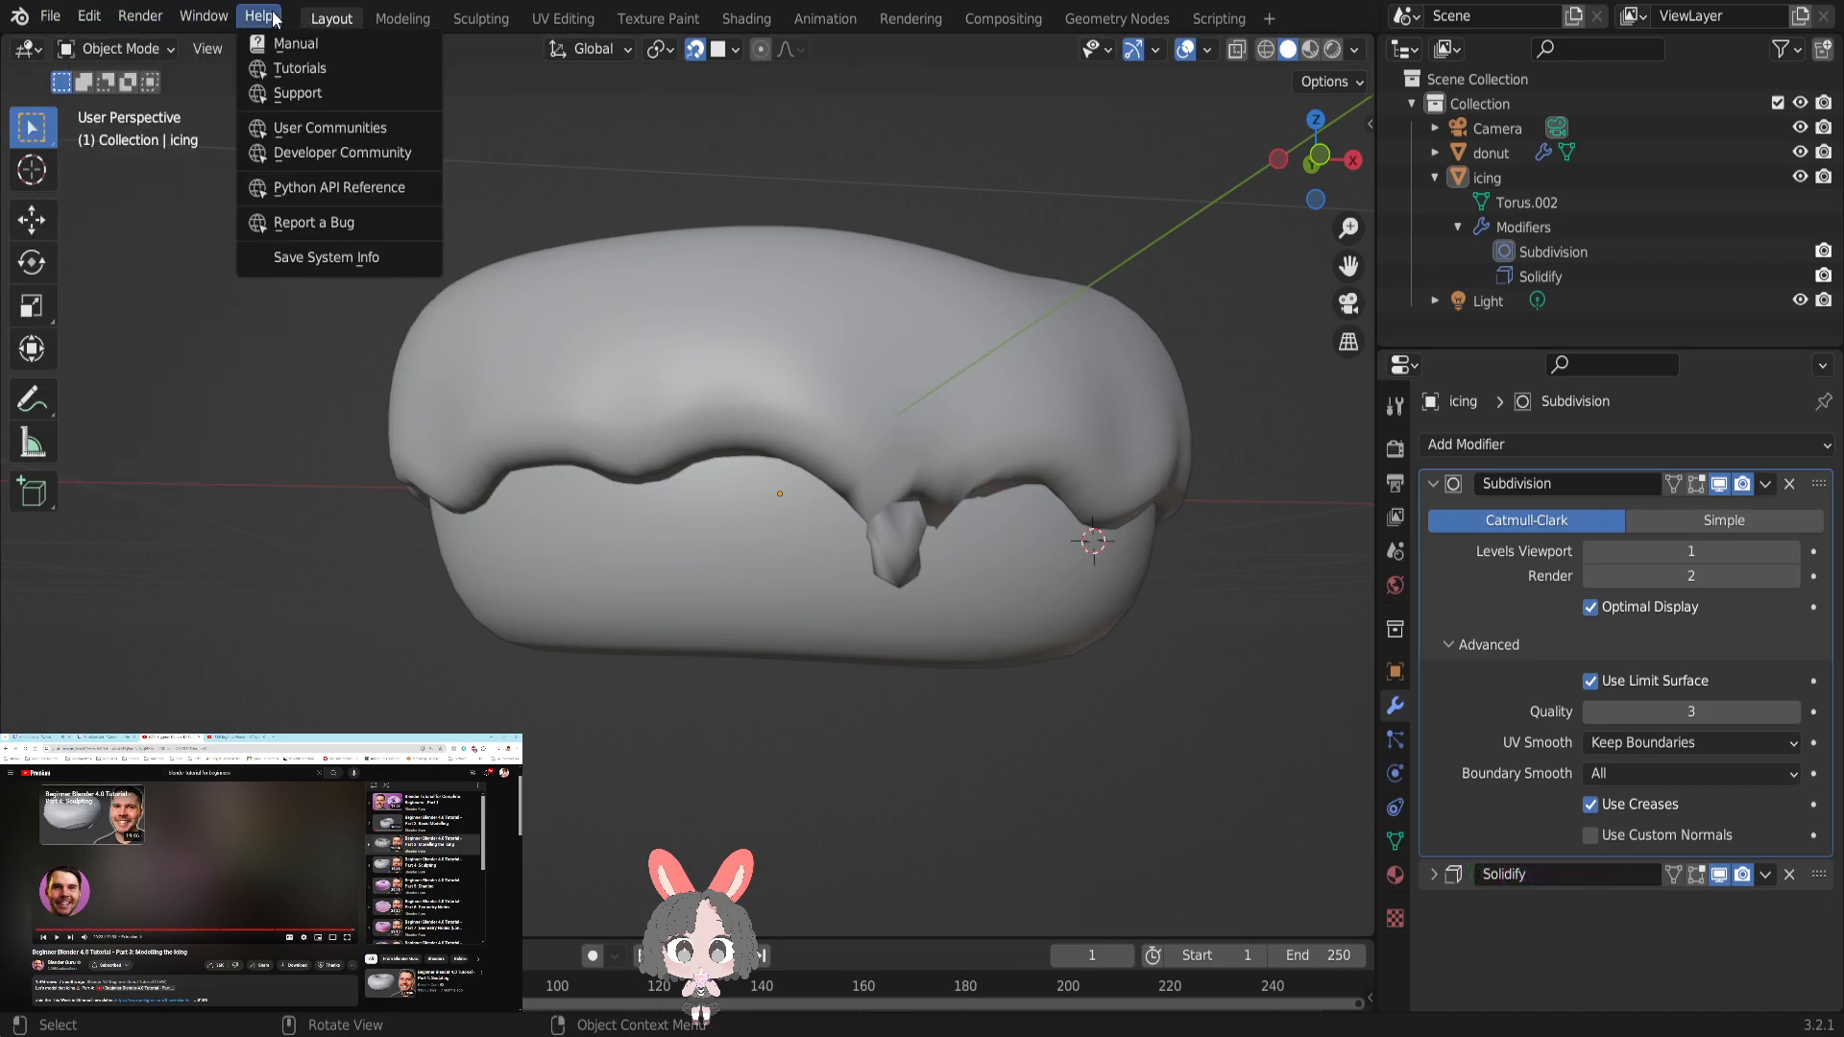
mouse_move(219, 26)
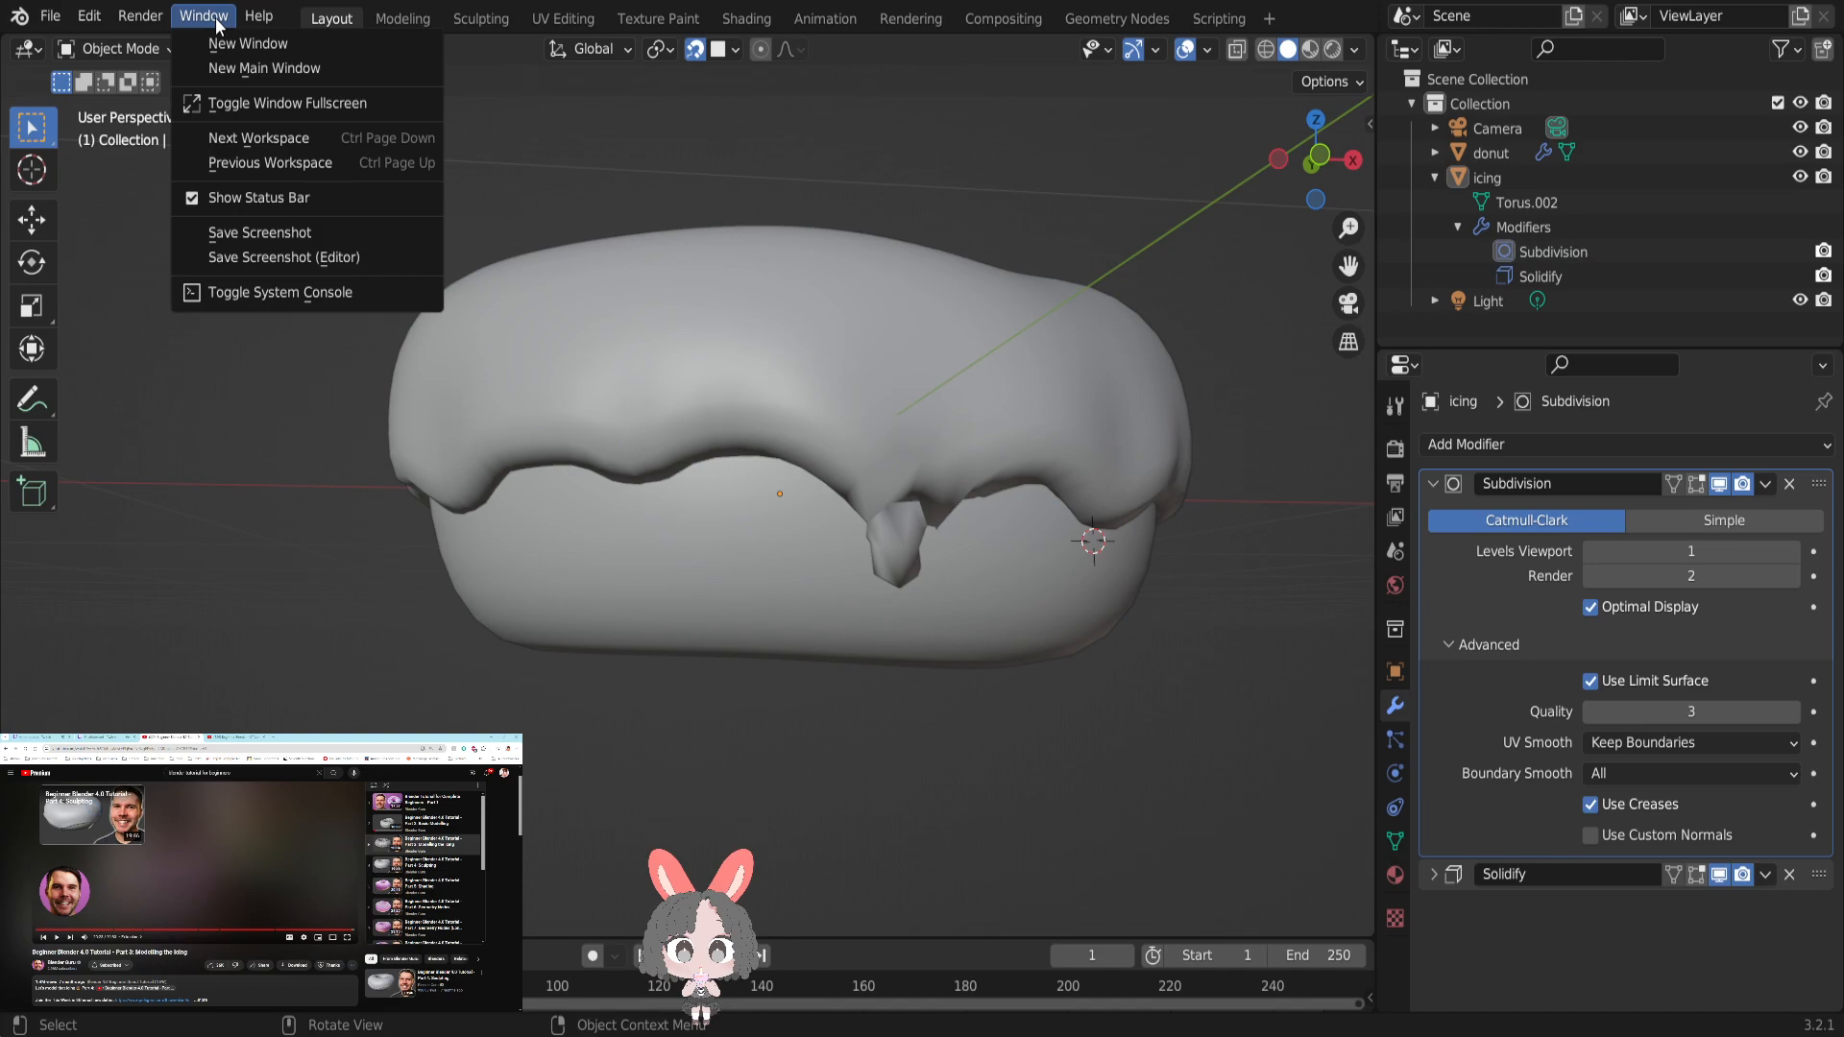
mouse_move(94, 20)
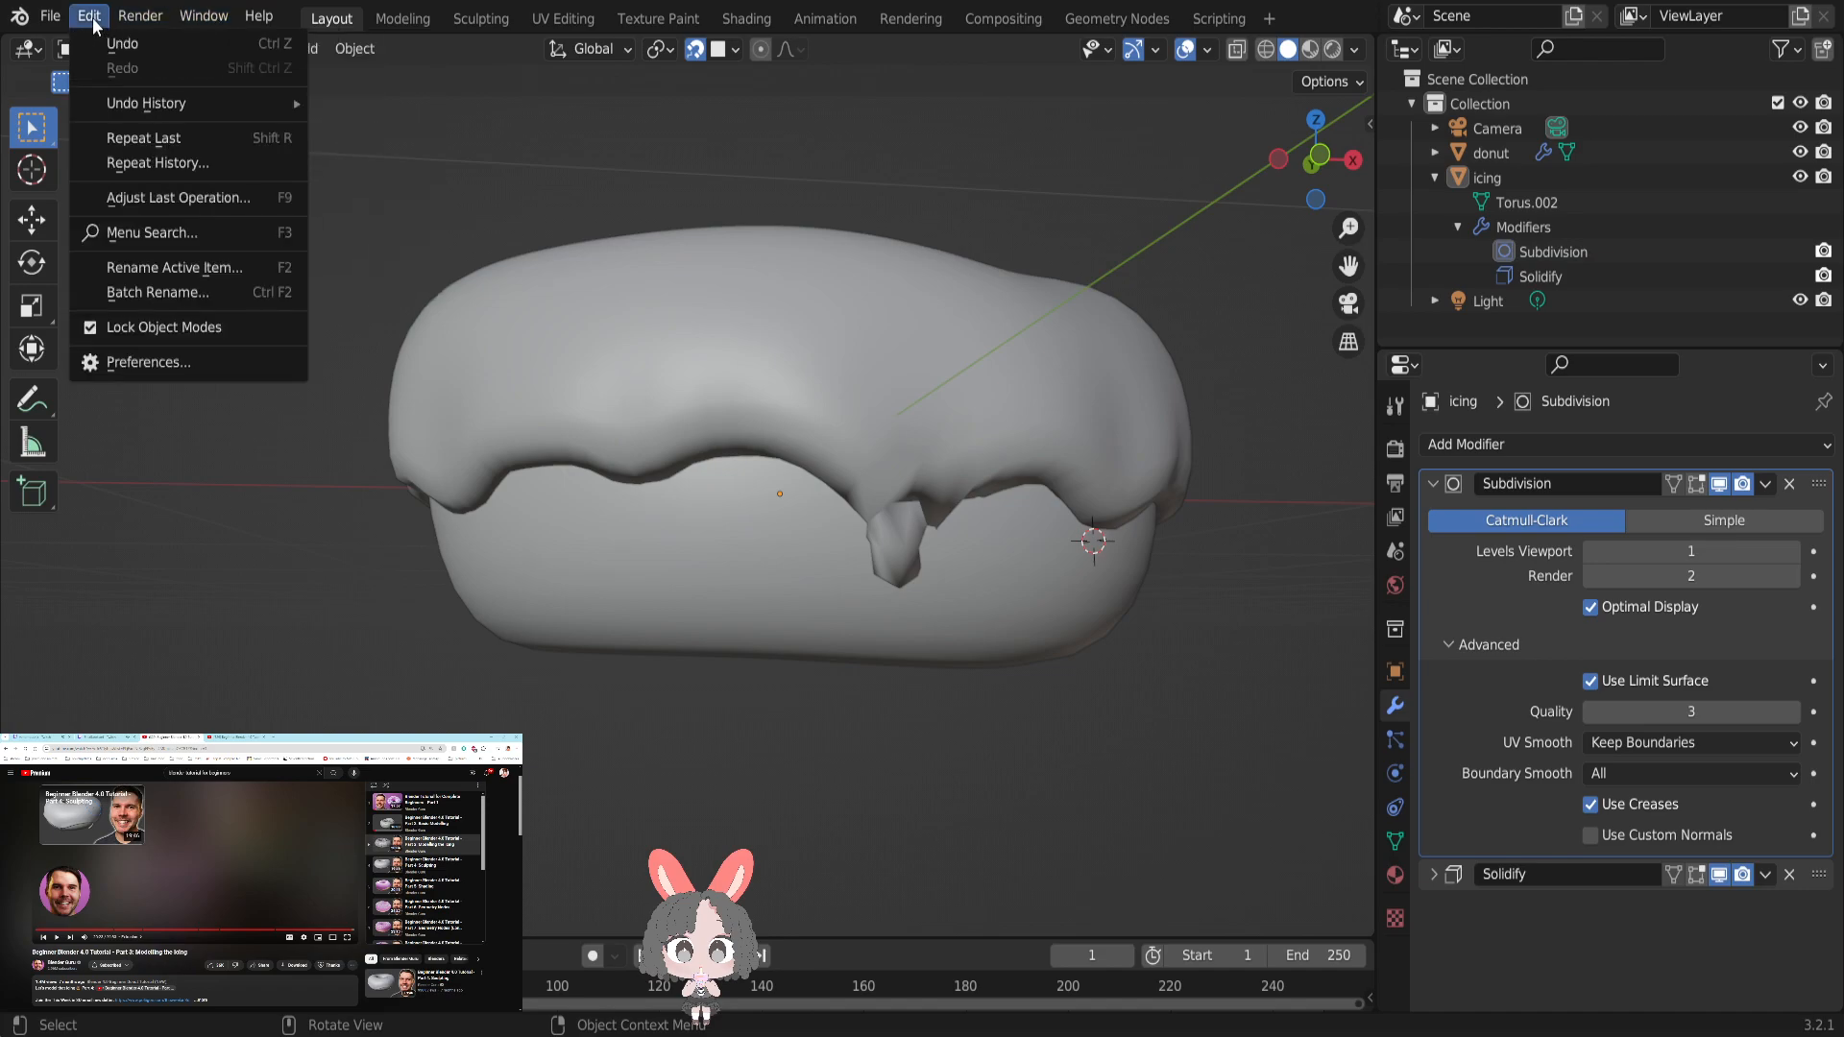